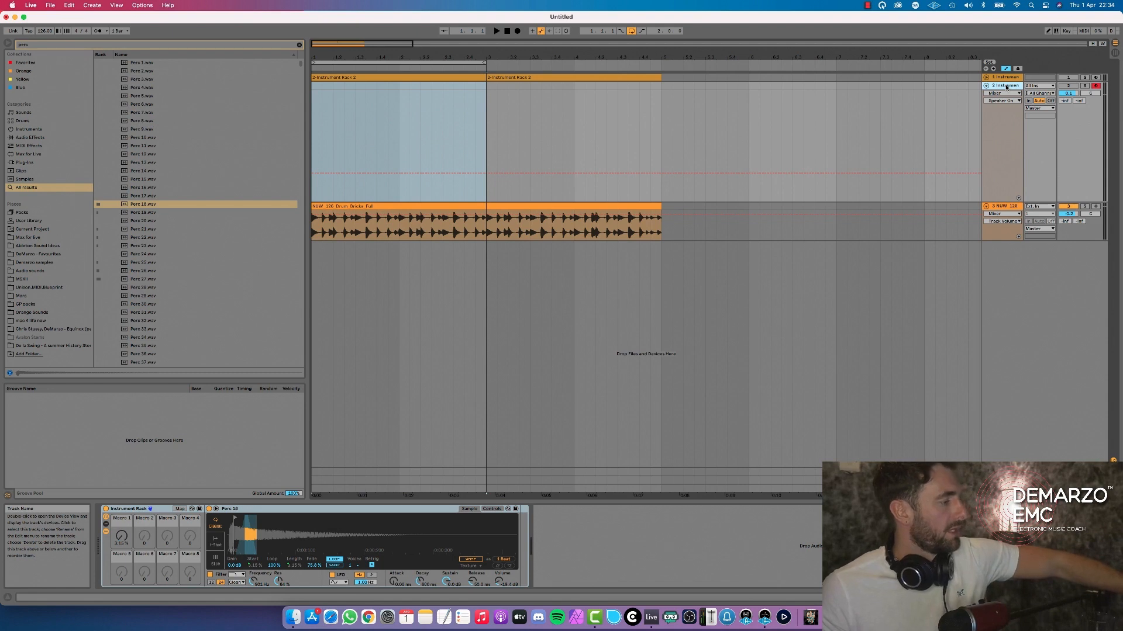
Play the arrangement briefly and activate the second instrument track.
key("space")
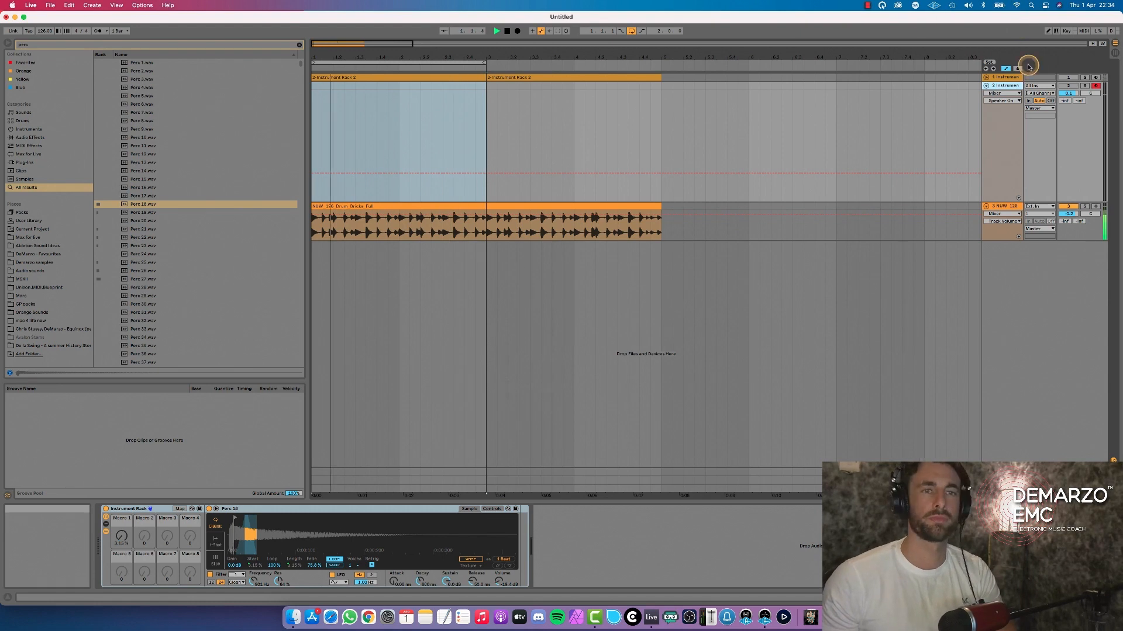
left_click(1068, 86)
key("space")
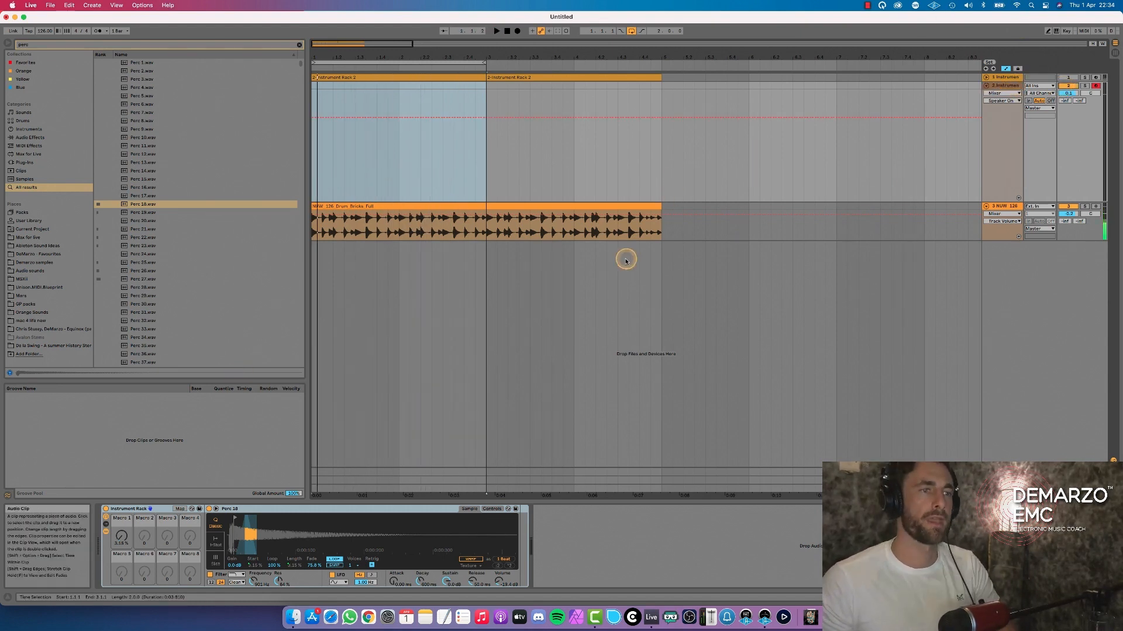
Delete the existing Instrument Rack from the second track and keep that track selected.
left_click(130, 512)
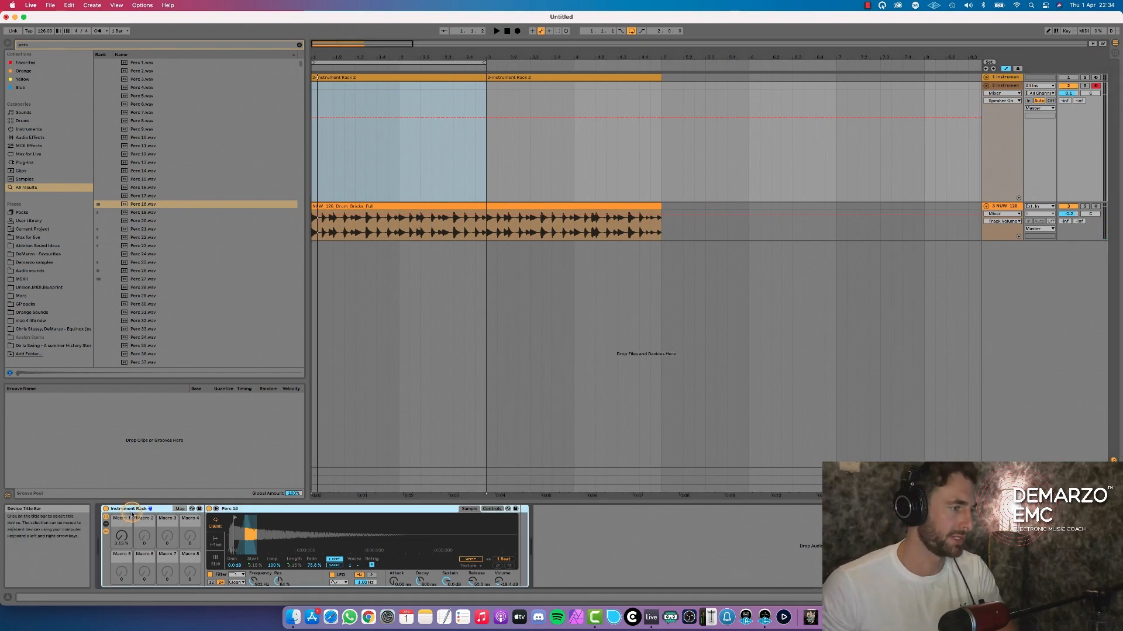
key("Delete")
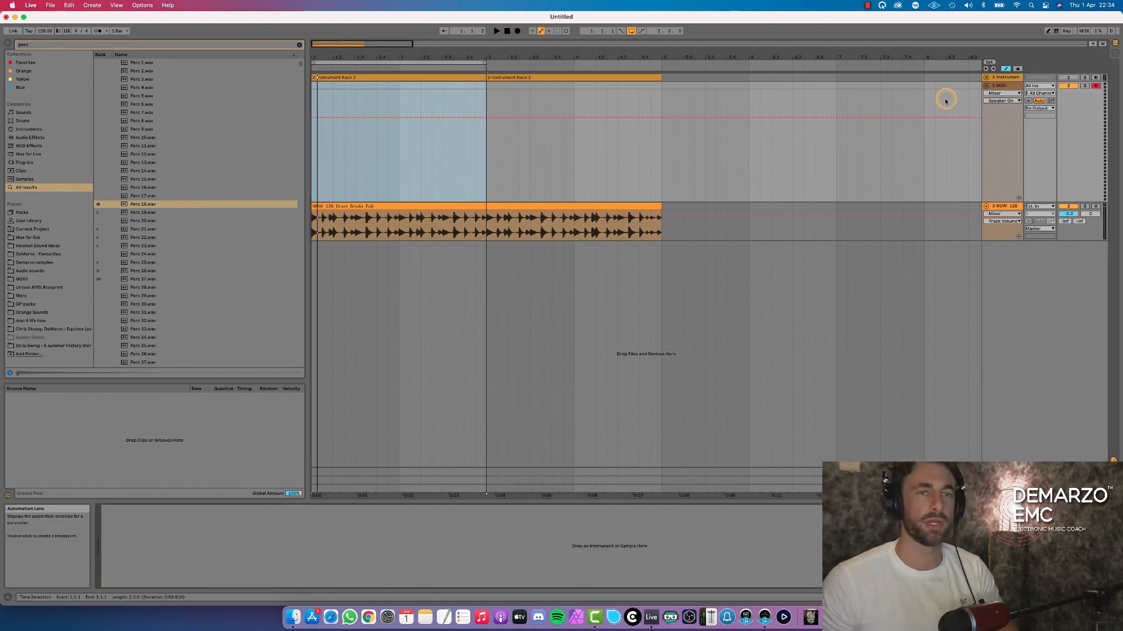
left_click(1004, 91)
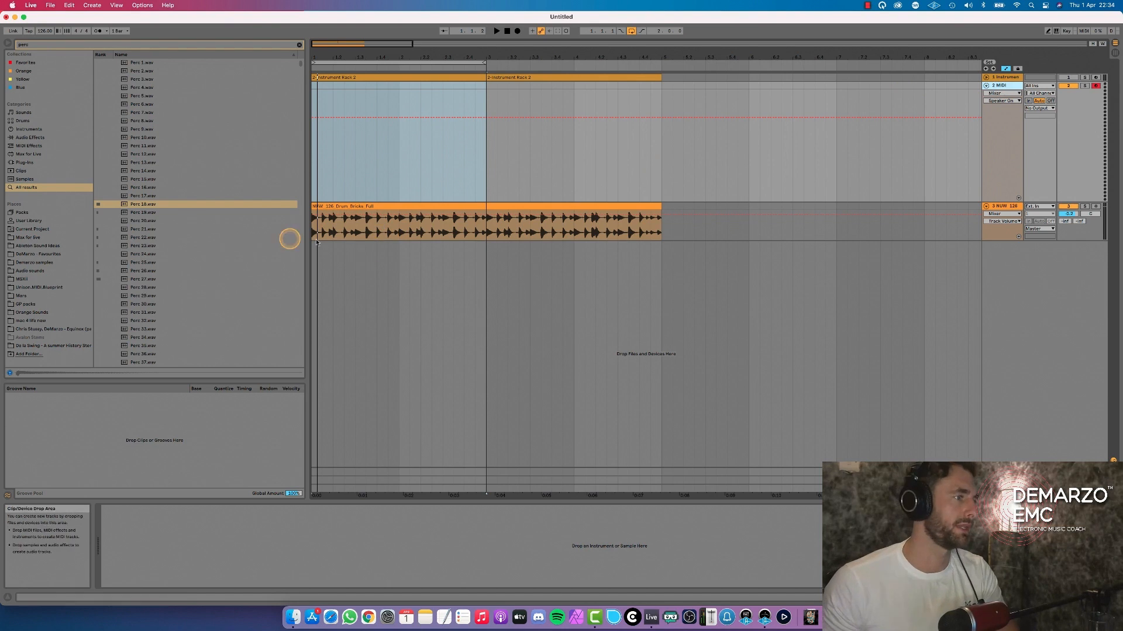
Audition the percussion samples in the browser and load Perc 18.wav onto the empty second track as a Simpler.
scroll(143, 226, "down", 5)
left_click(145, 231)
key("Down")
key("Down")
key("Down")
key("Down")
key("Down")
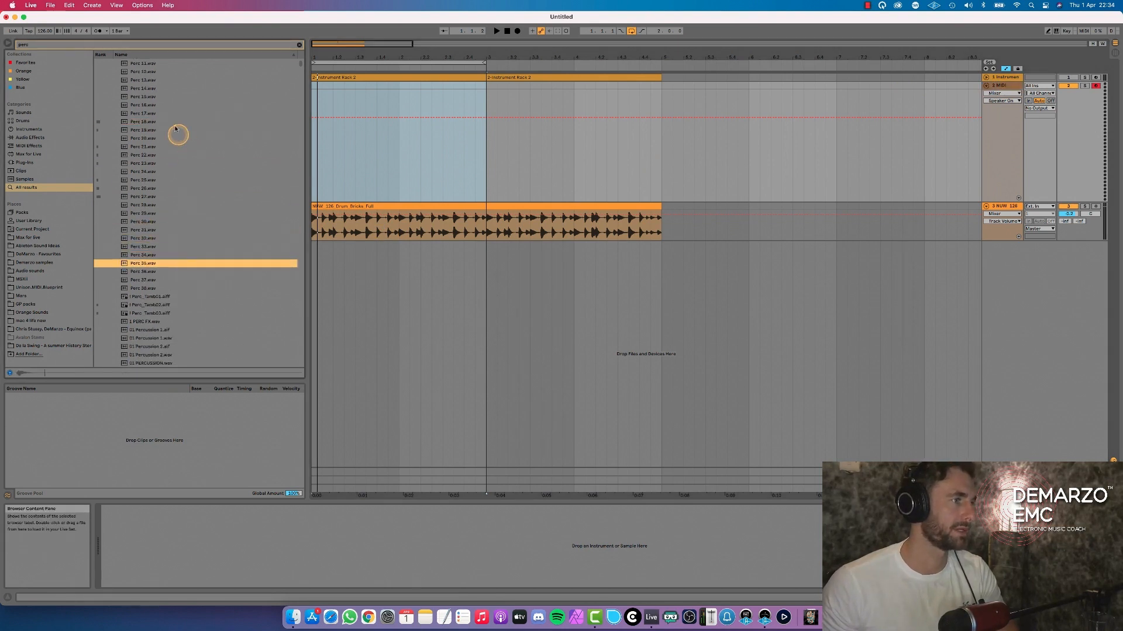
left_click(167, 122)
key("Down")
key("Down")
left_click(145, 121)
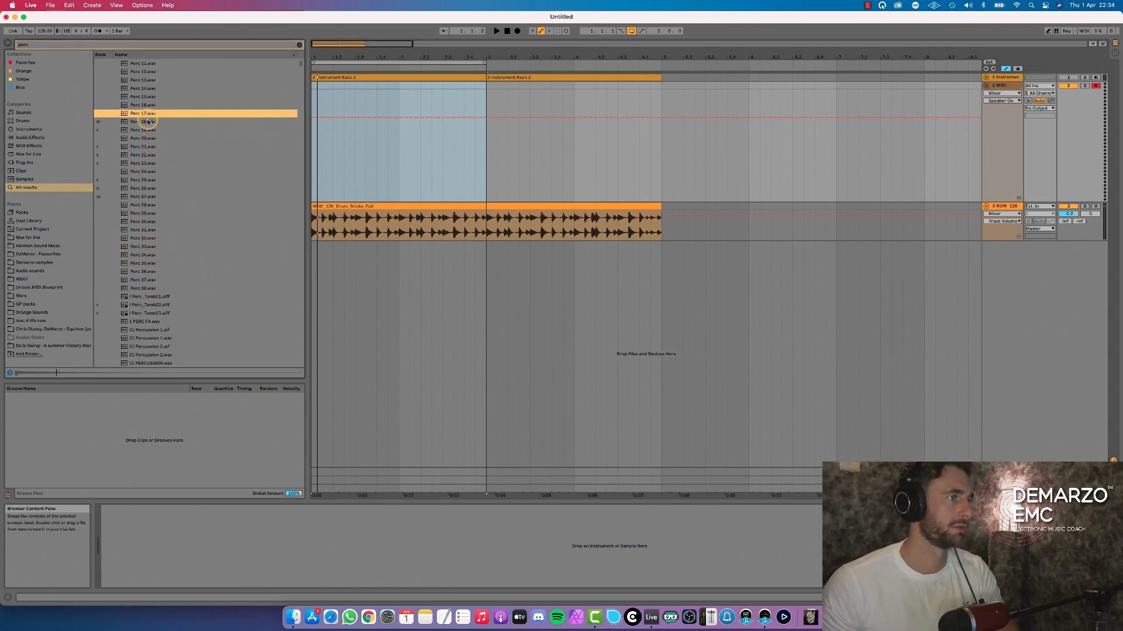
left_click_drag(145, 121, 223, 541)
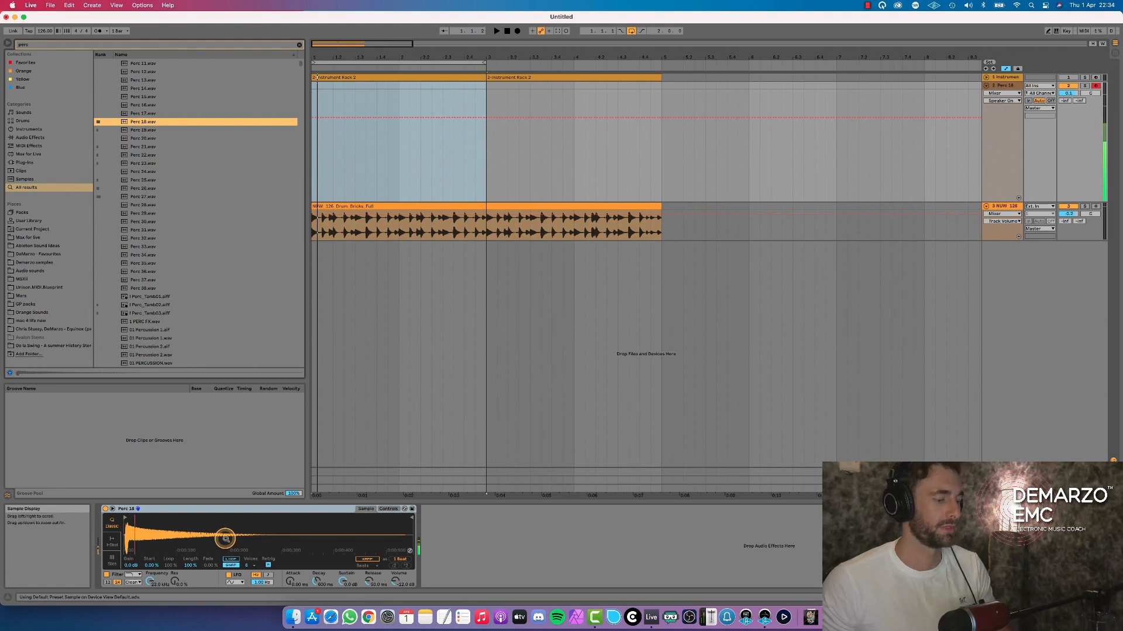
left_click(917, 7)
left_click(916, 28)
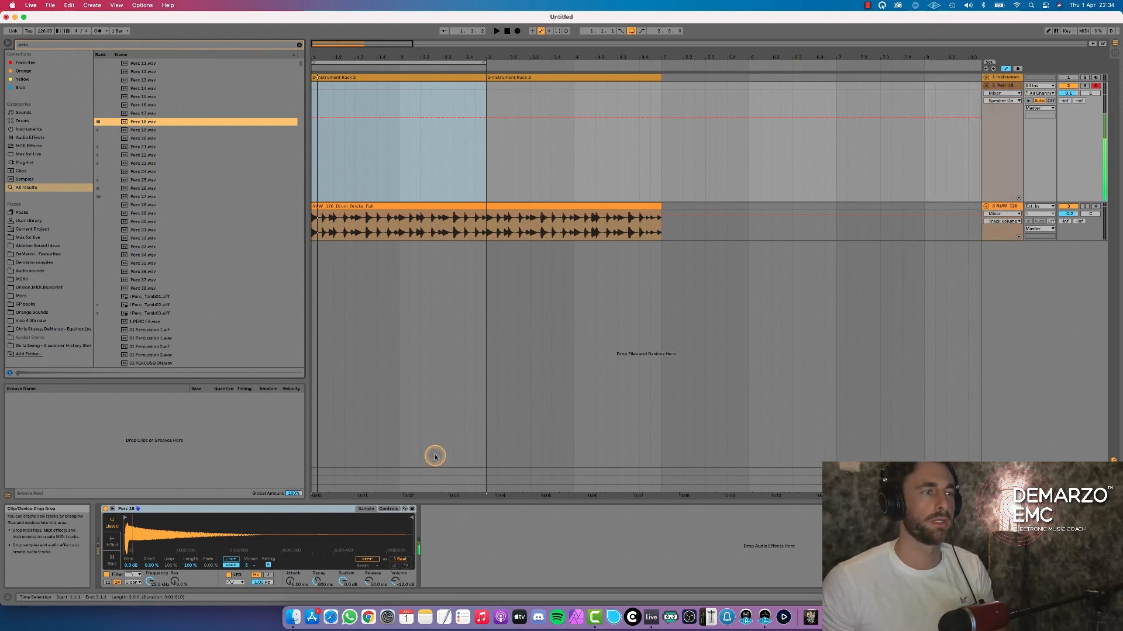
Move the Perc 18 sample start past the initial attack, and set it to loop with snap off and 1 voice.
left_click_drag(131, 530, 130, 544)
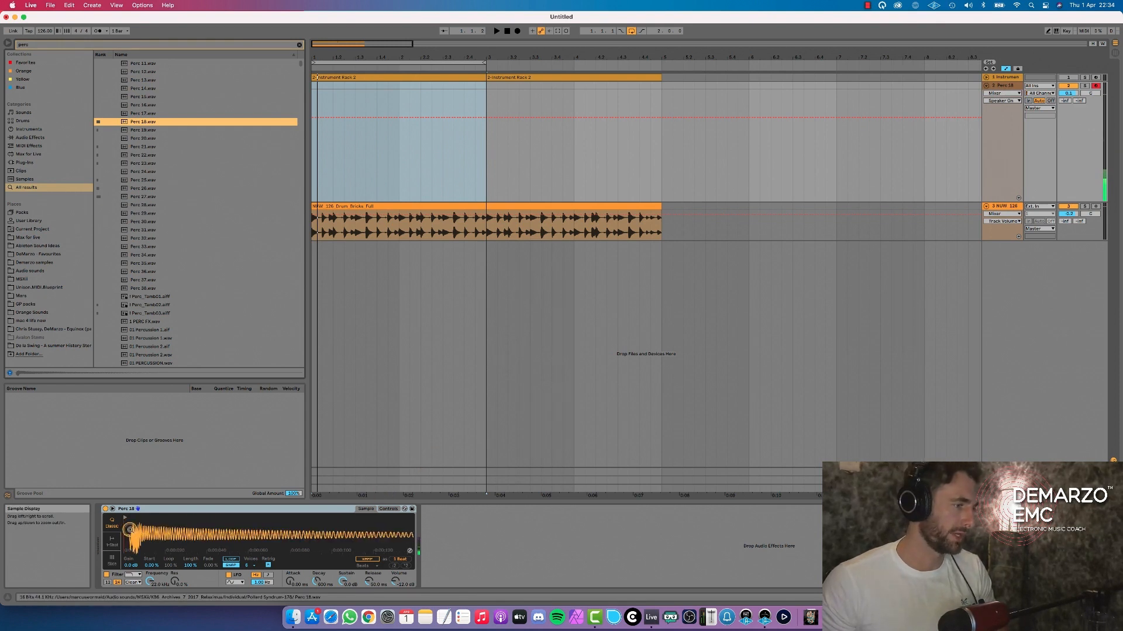
left_click(127, 518)
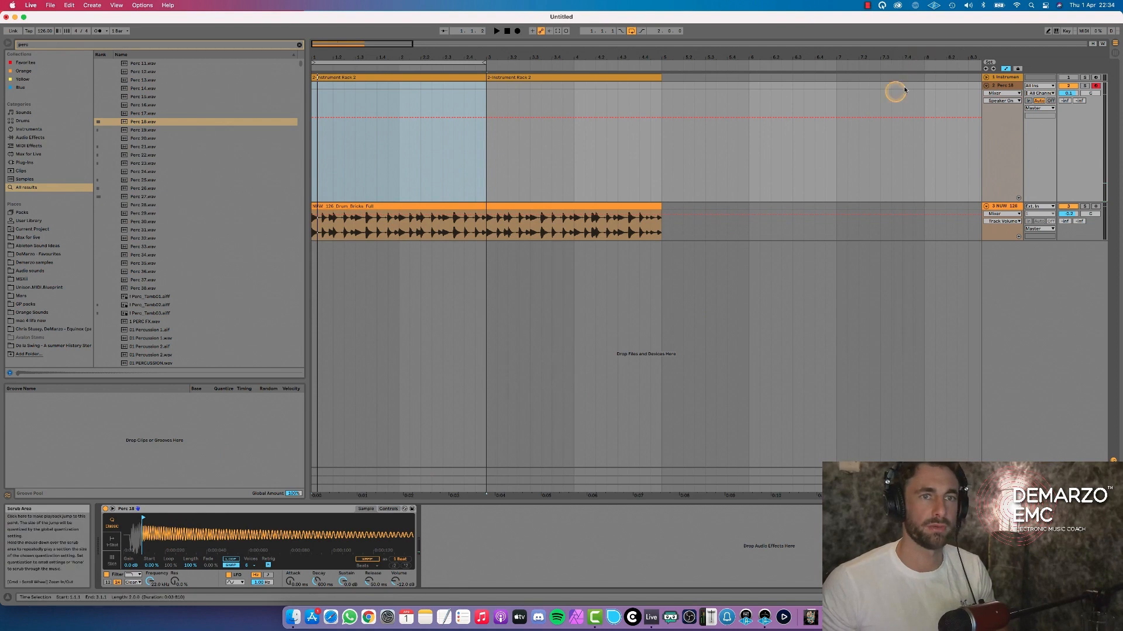
left_click(233, 565)
left_click(233, 560)
left_click(247, 566)
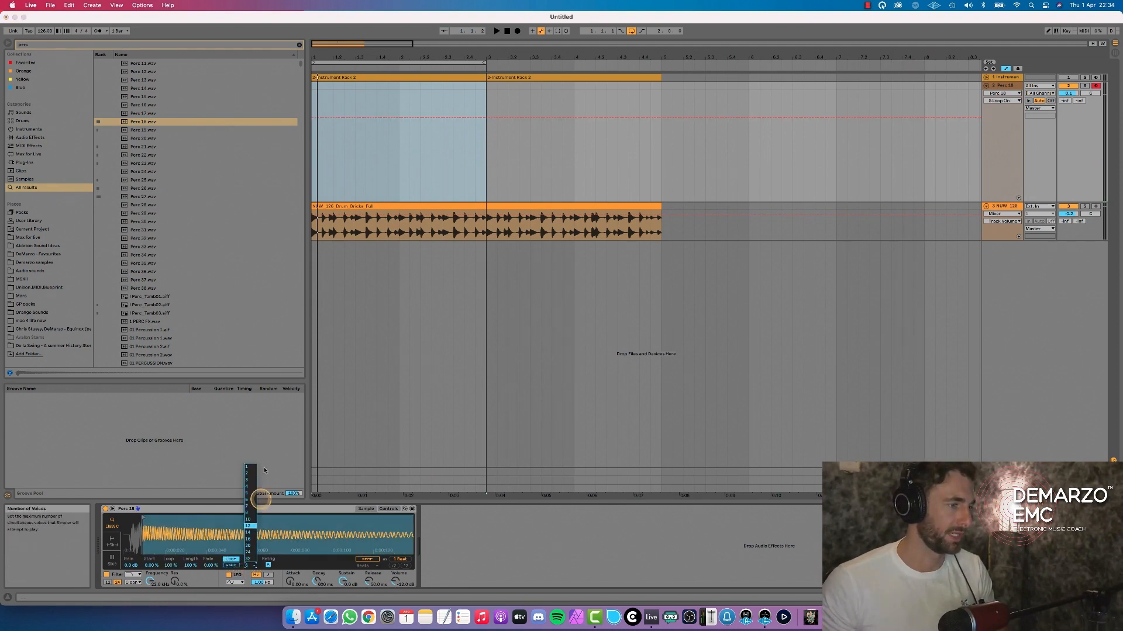
left_click(251, 468)
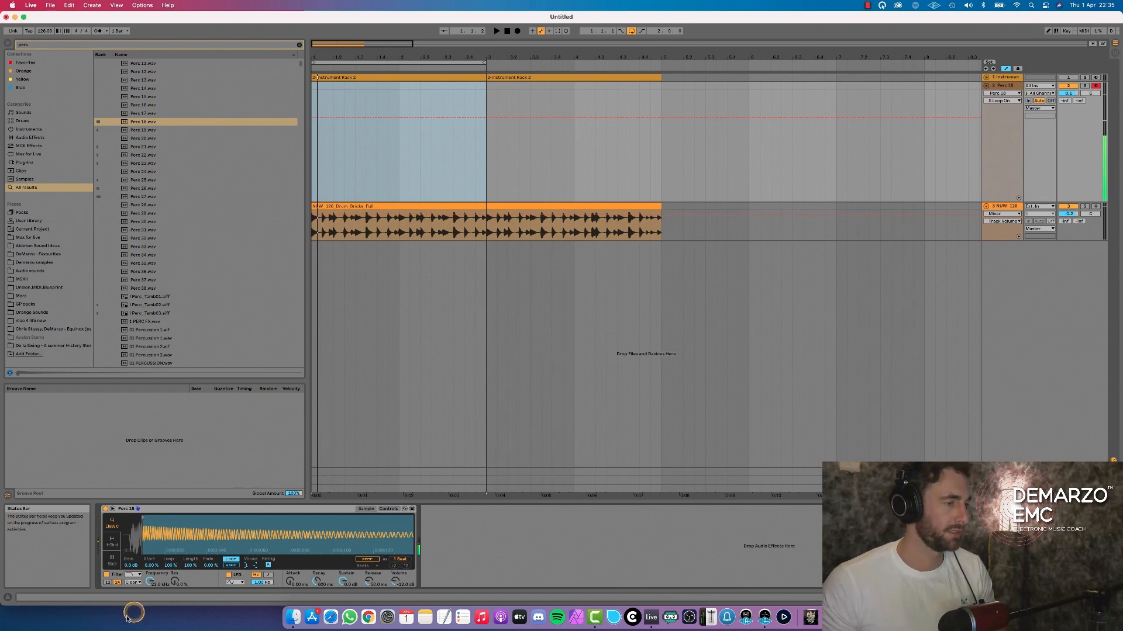
Shorten the Perc 18 sample length to 0.78 %, and shape the sound with more filter resonance, a lower cutoff and an adjusted release.
mouse_move(189, 570)
left_mouse_down()
mouse_move(191, 602)
mouse_move(191, 548)
mouse_move(191, 584)
left_mouse_up()
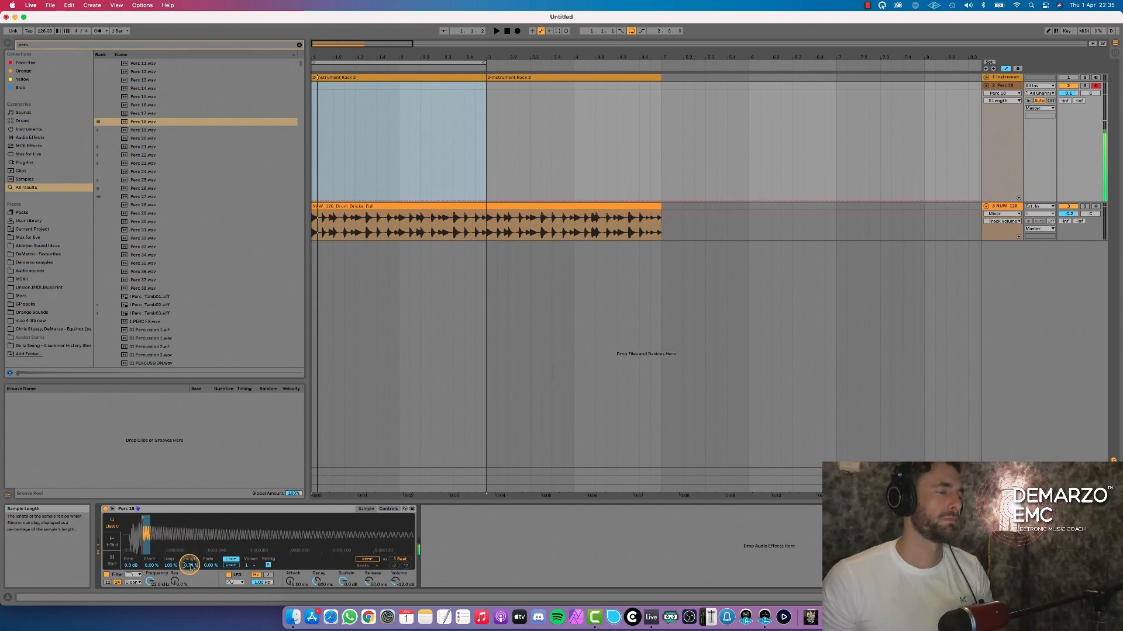
left_click_drag(175, 579, 175, 570)
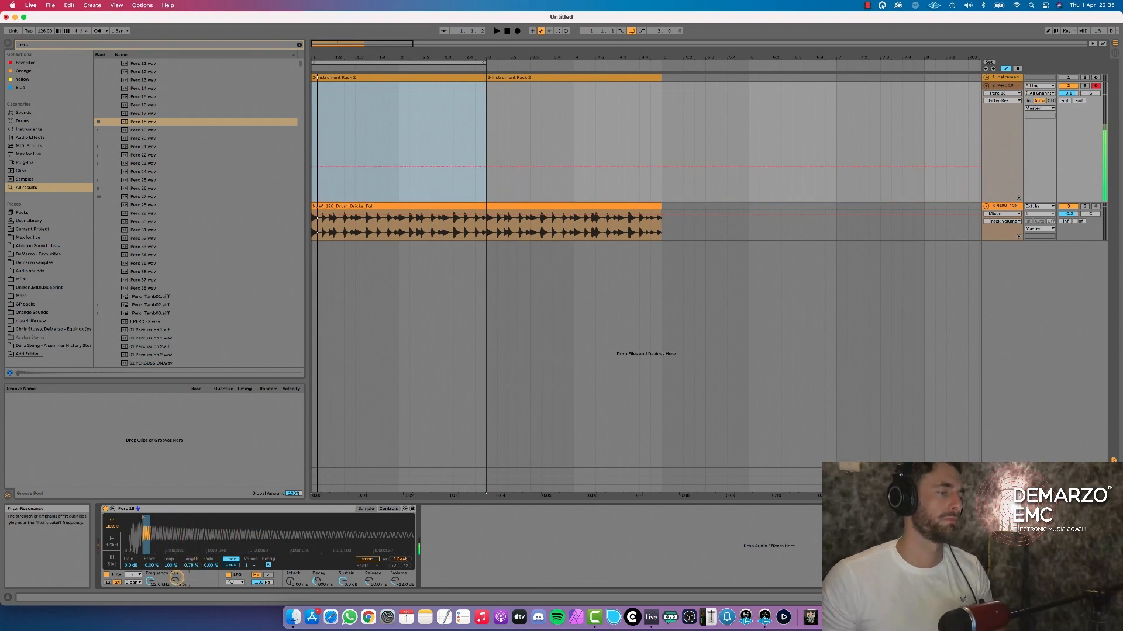
left_click(150, 582)
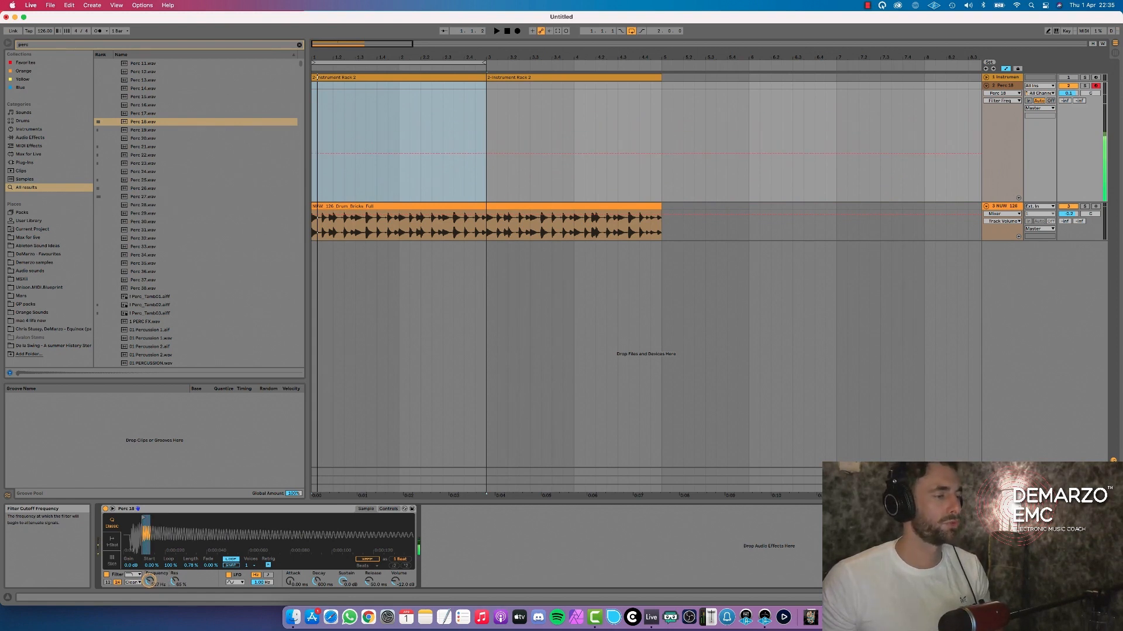
left_click_drag(149, 580, 149, 582)
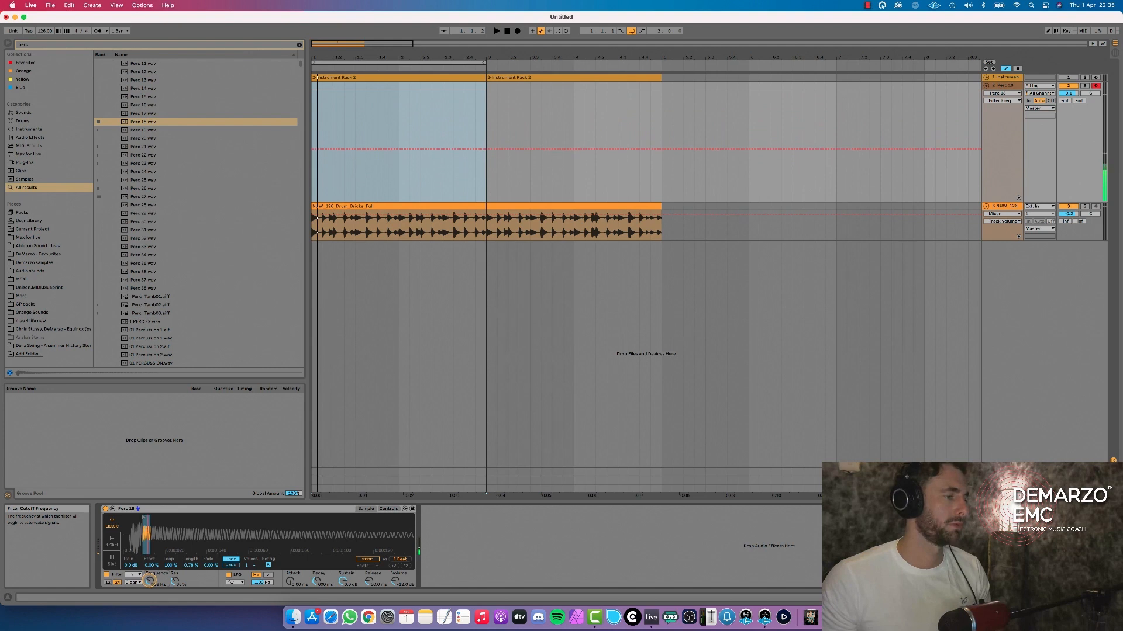
left_click_drag(381, 576, 369, 581)
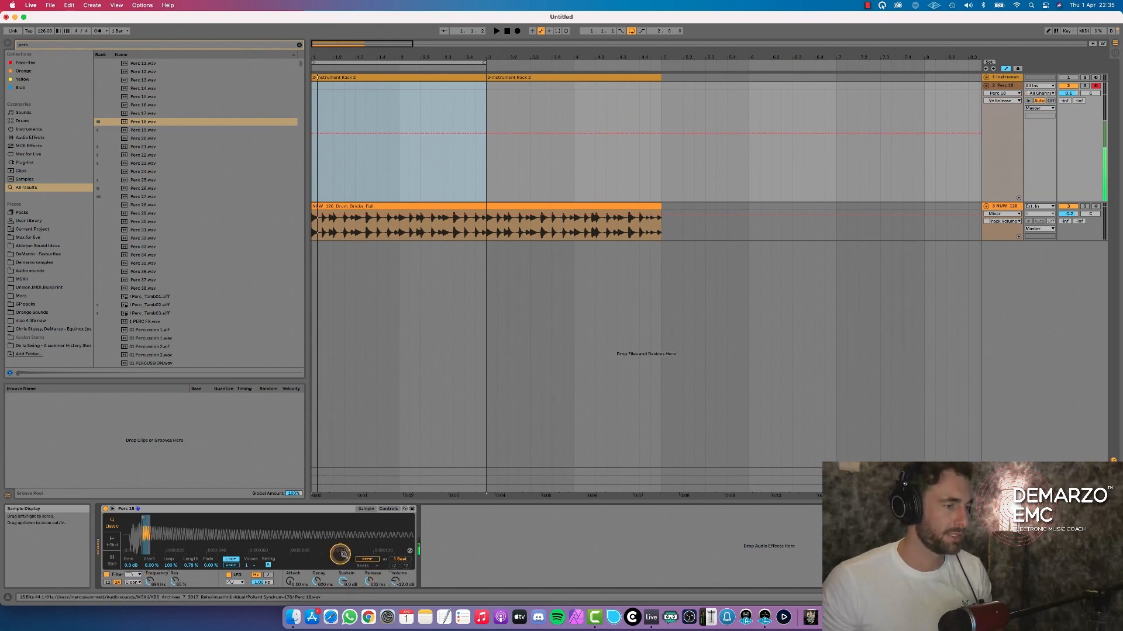
Set Simpler's glide mode to Portamento with a 77.7 ms time, raise the filter cutoff, and return to the sample view.
left_click(388, 508)
left_click(398, 559)
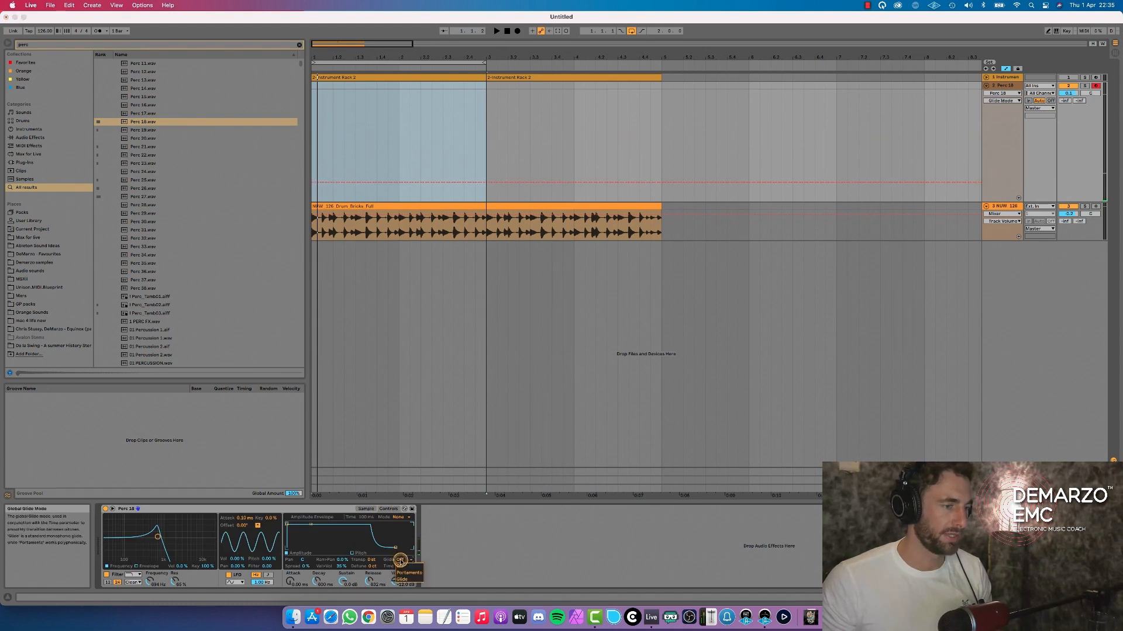
left_click(403, 579)
left_click_drag(401, 567, 400, 566)
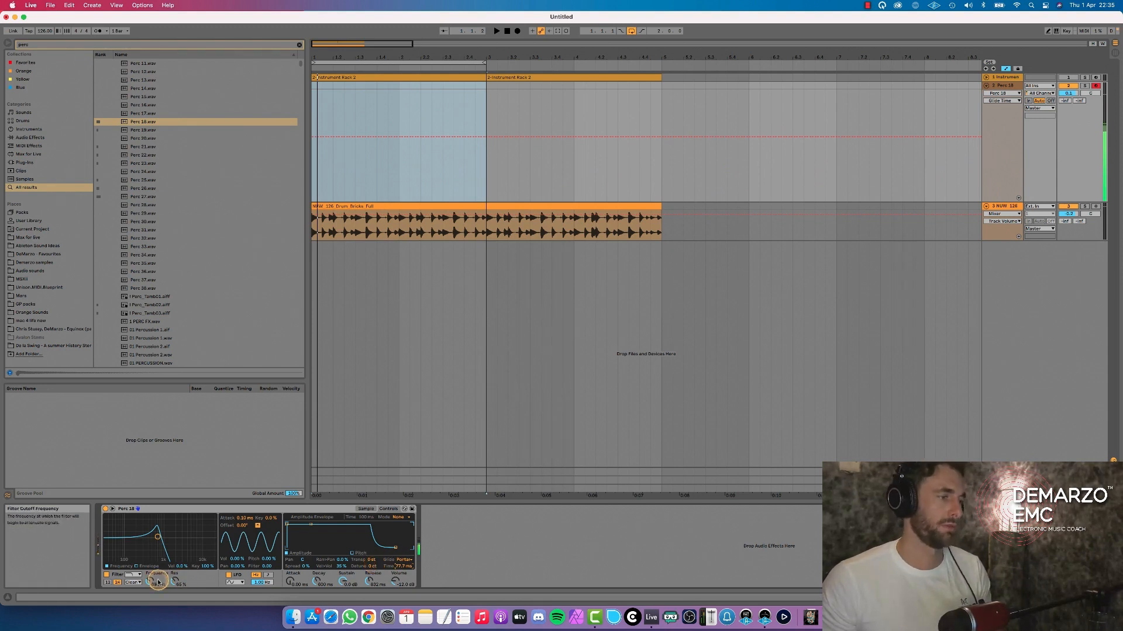
mouse_move(152, 581)
left_mouse_down()
mouse_move(153, 569)
mouse_move(171, 582)
left_mouse_up()
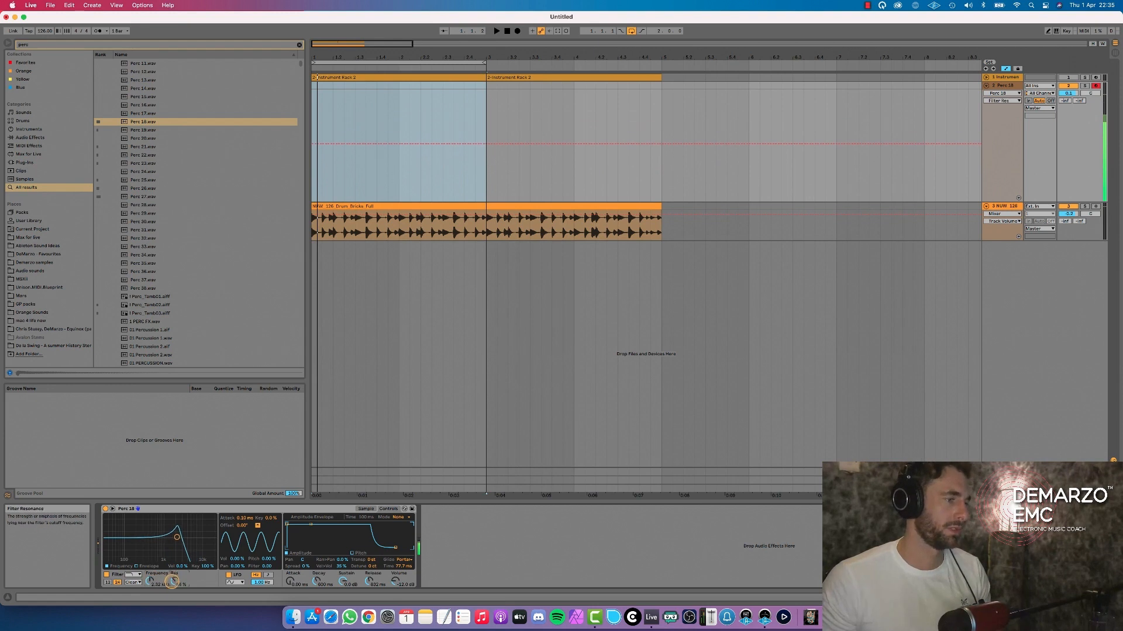
left_click(365, 509)
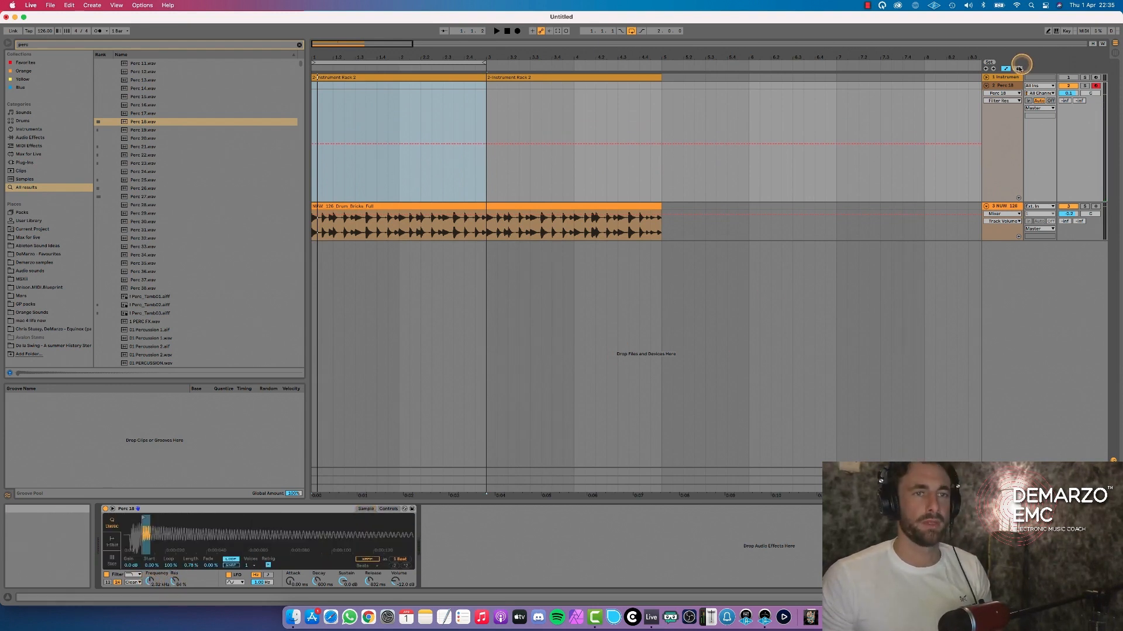
Record a MIDI performance on the Perc 18 track over the looped first two bars.
left_click(1005, 86)
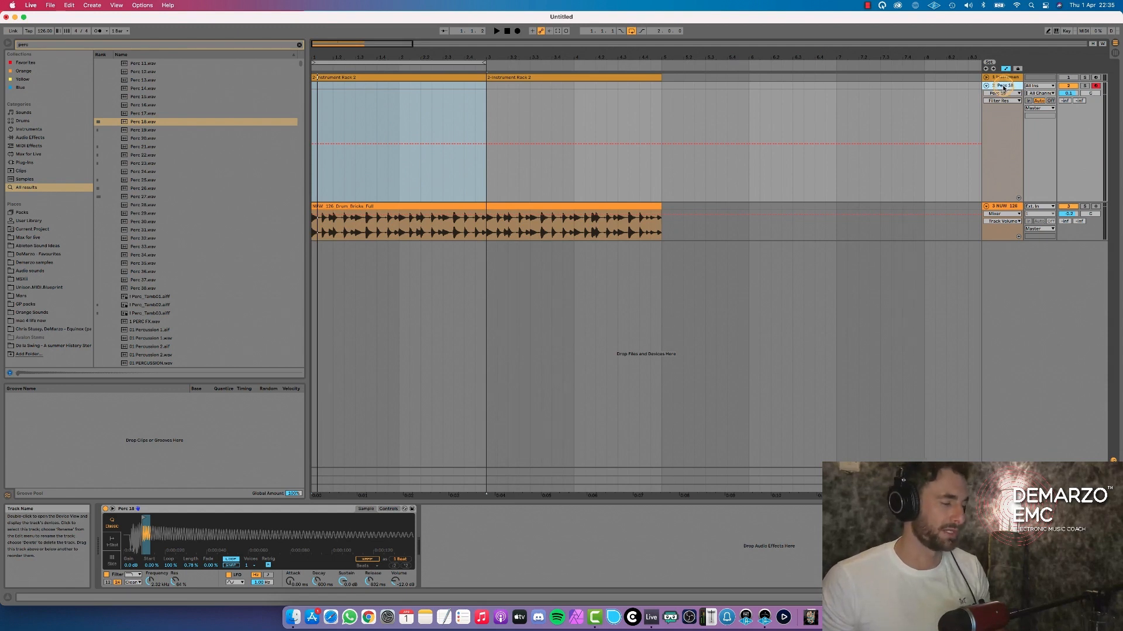
left_click(548, 424)
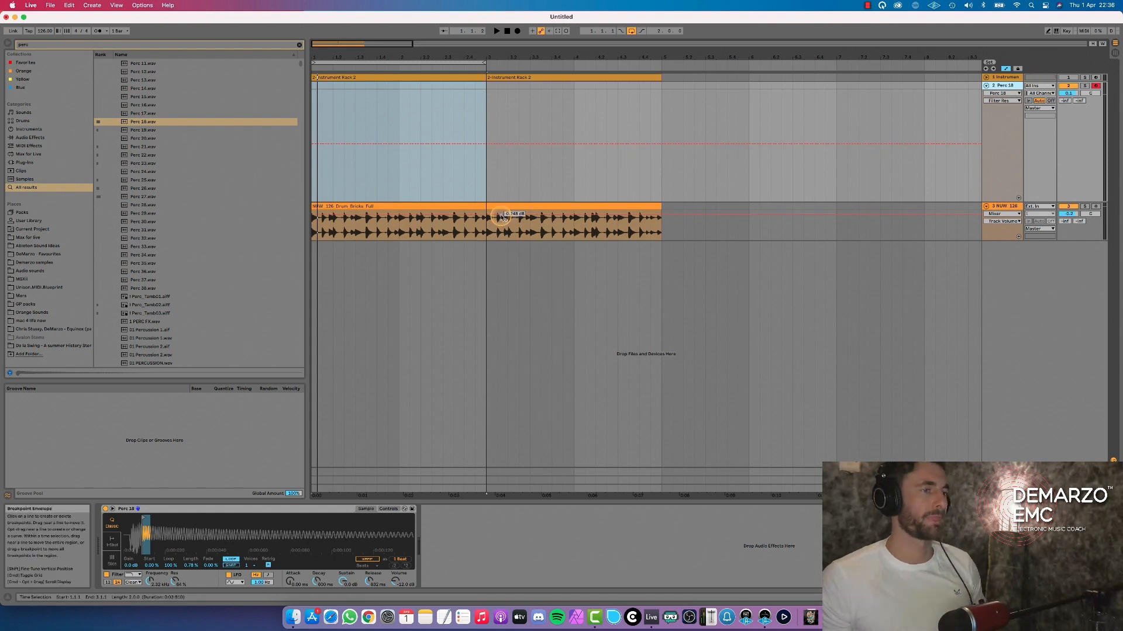
key("space")
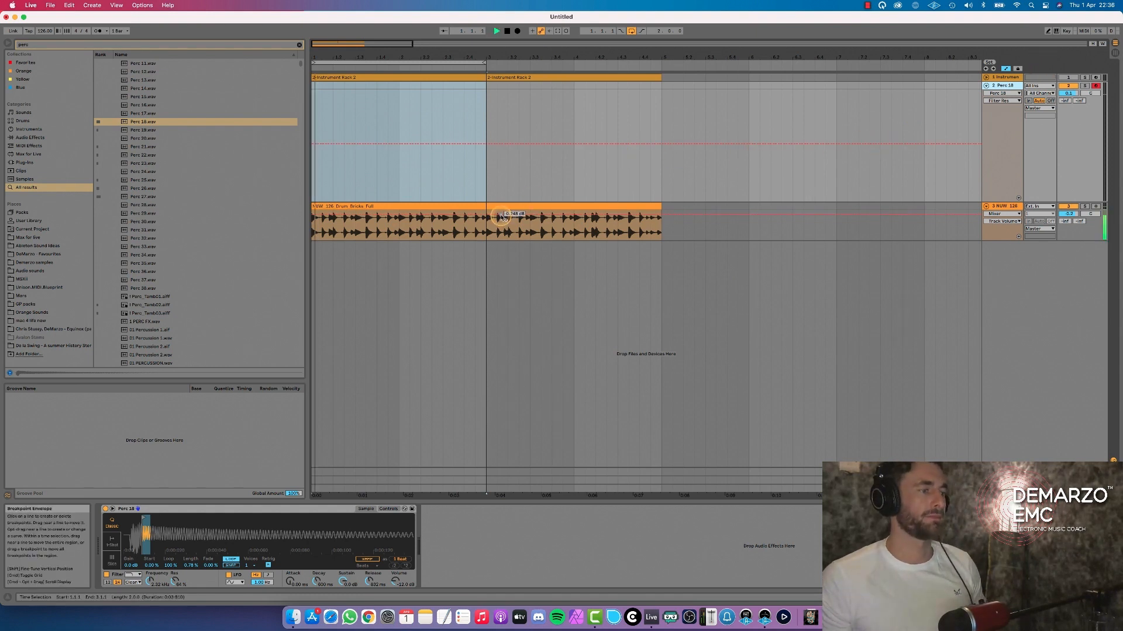
left_click(518, 30)
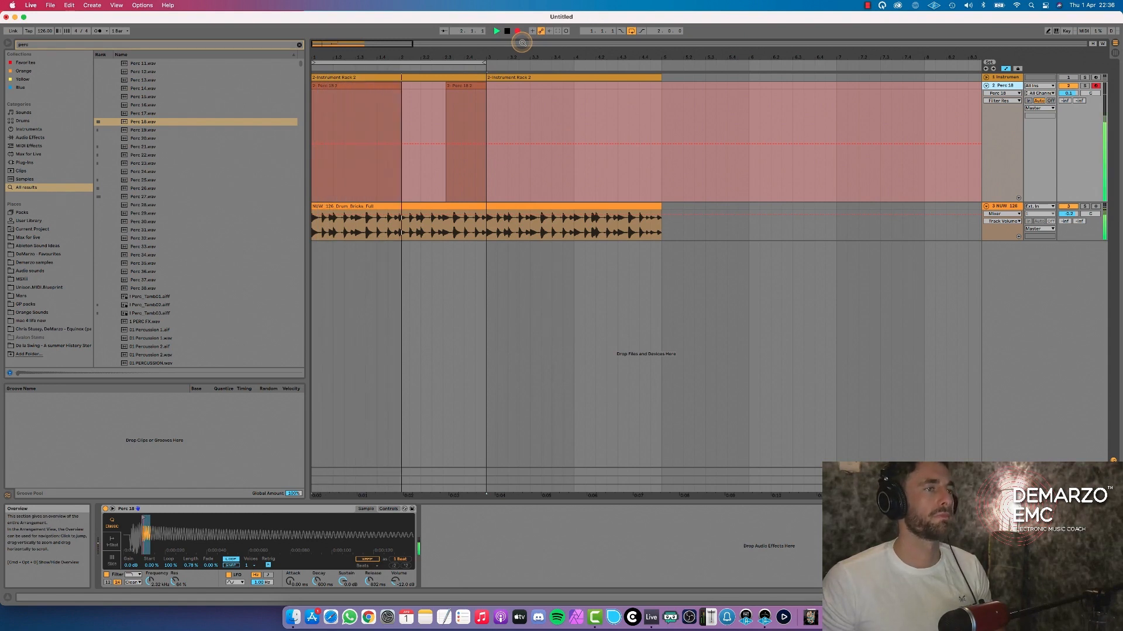
left_click(517, 31)
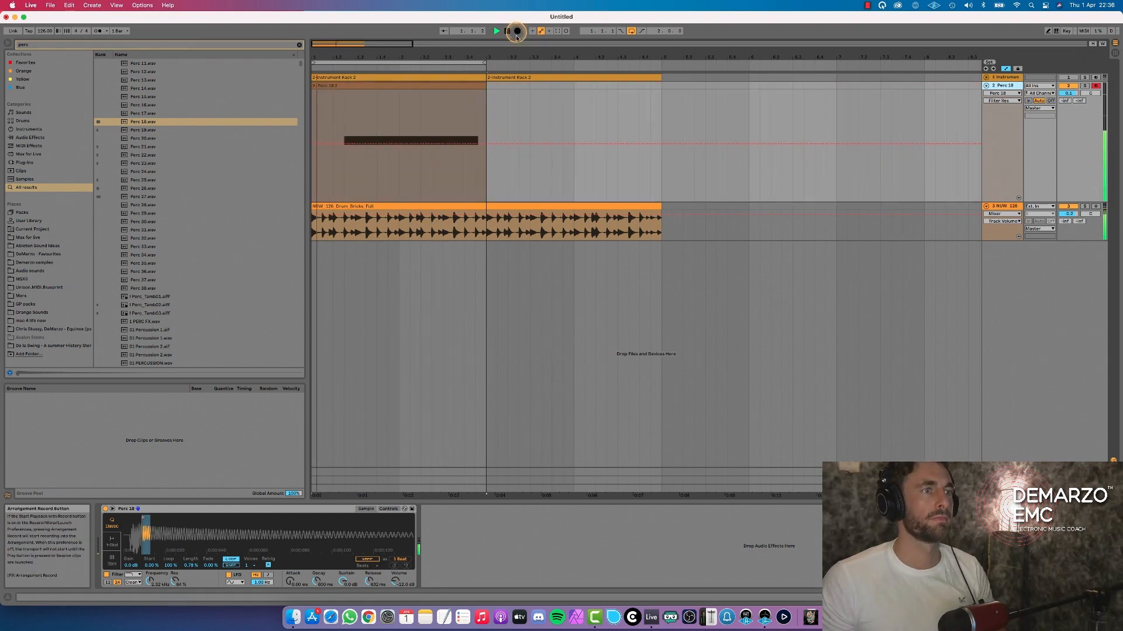
Group the Perc 18 Simpler into an Instrument Rack and show its macro controls.
right_click(190, 565)
left_click(216, 576)
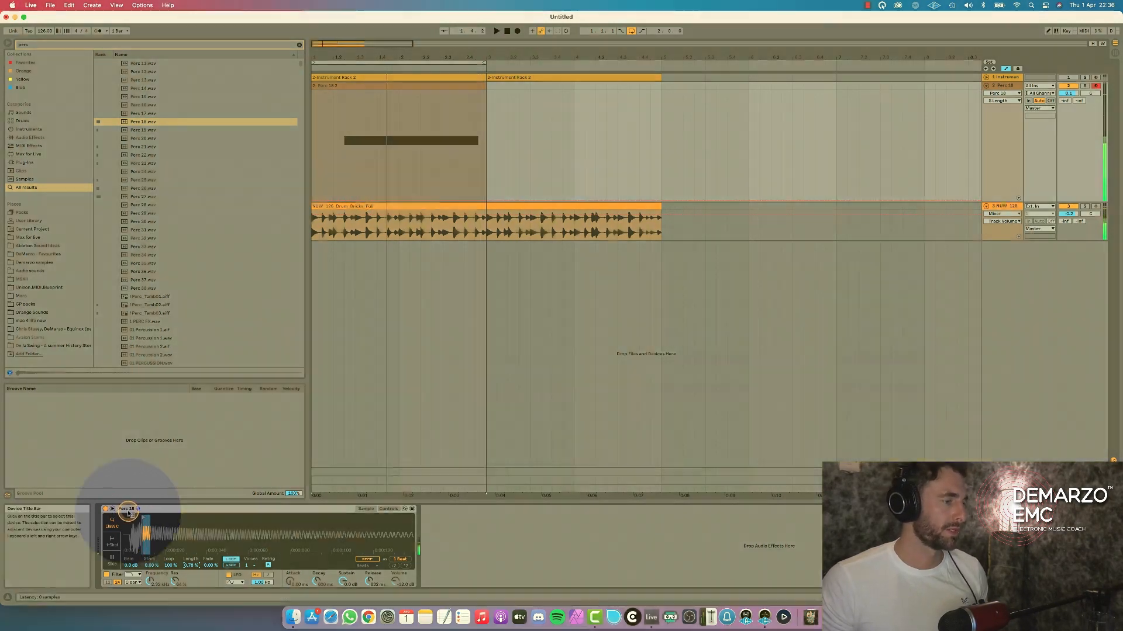
right_click(164, 510)
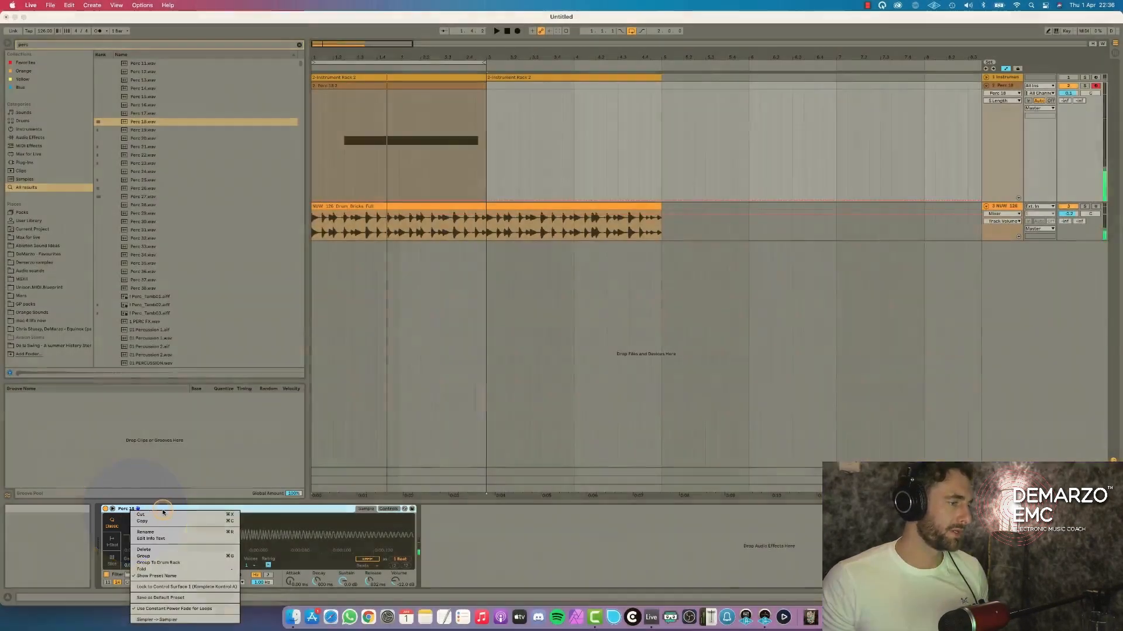
left_click(156, 556)
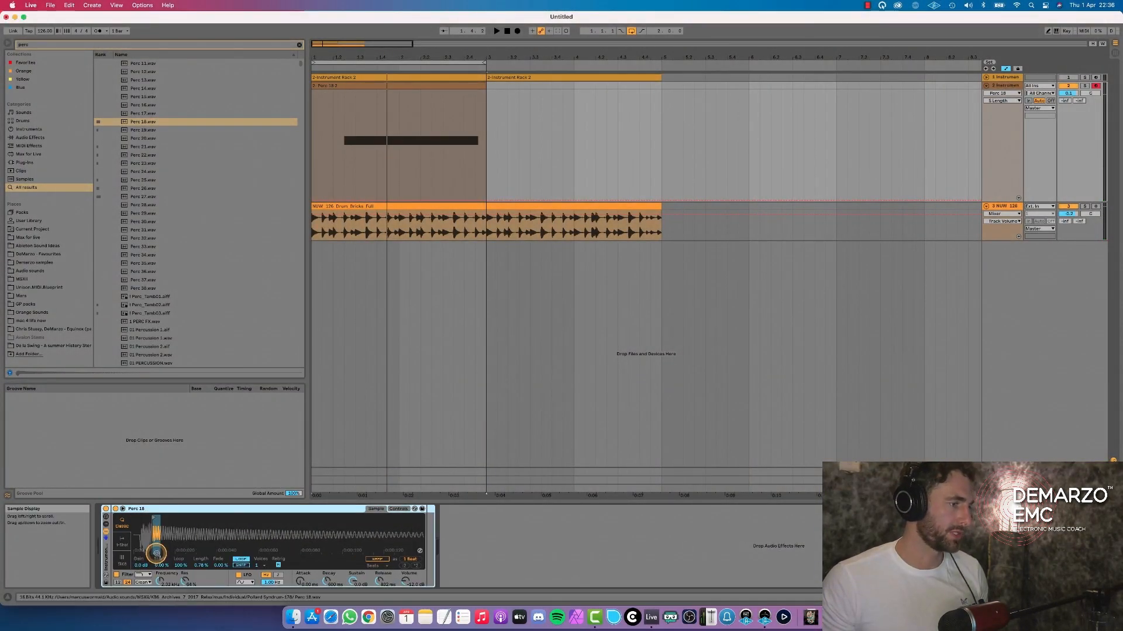
left_click(106, 517)
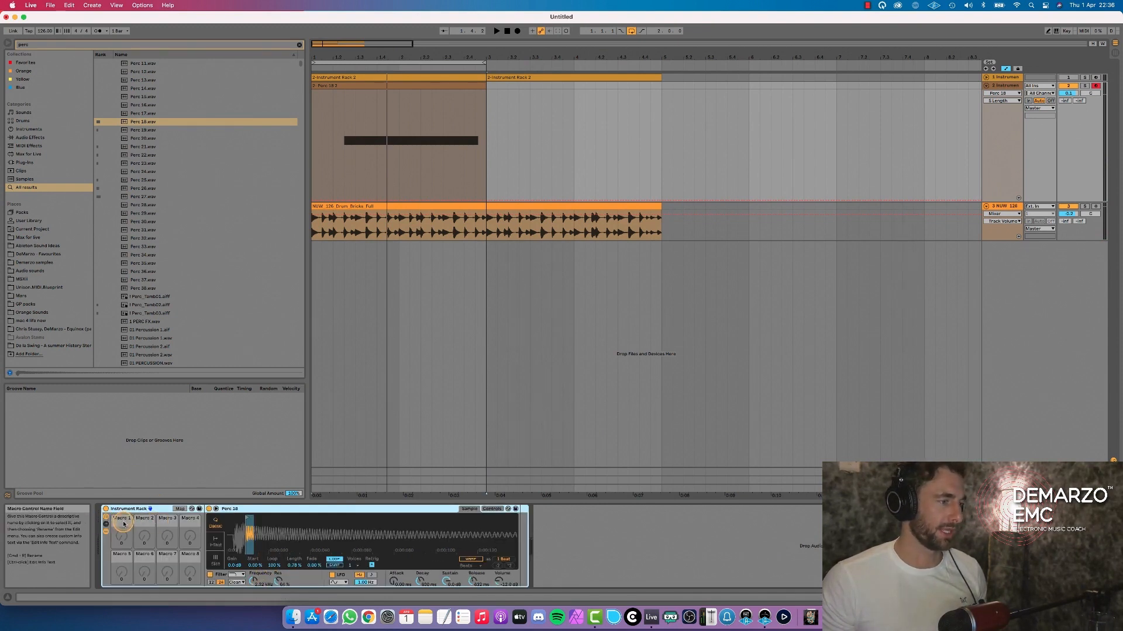
Map the sample length to Macro 1 and adjust that macro during playback, leaving it at 0.79 %.
right_click(292, 565)
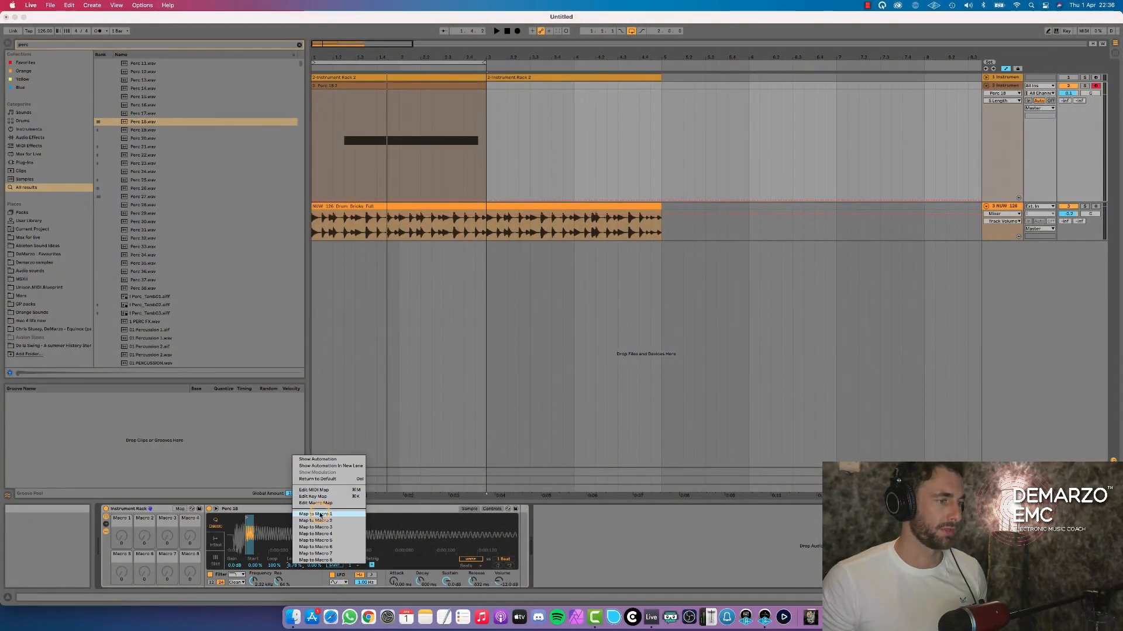
left_click(320, 515)
mouse_move(121, 541)
left_mouse_down()
mouse_move(122, 523)
mouse_move(122, 547)
left_mouse_up()
key("space")
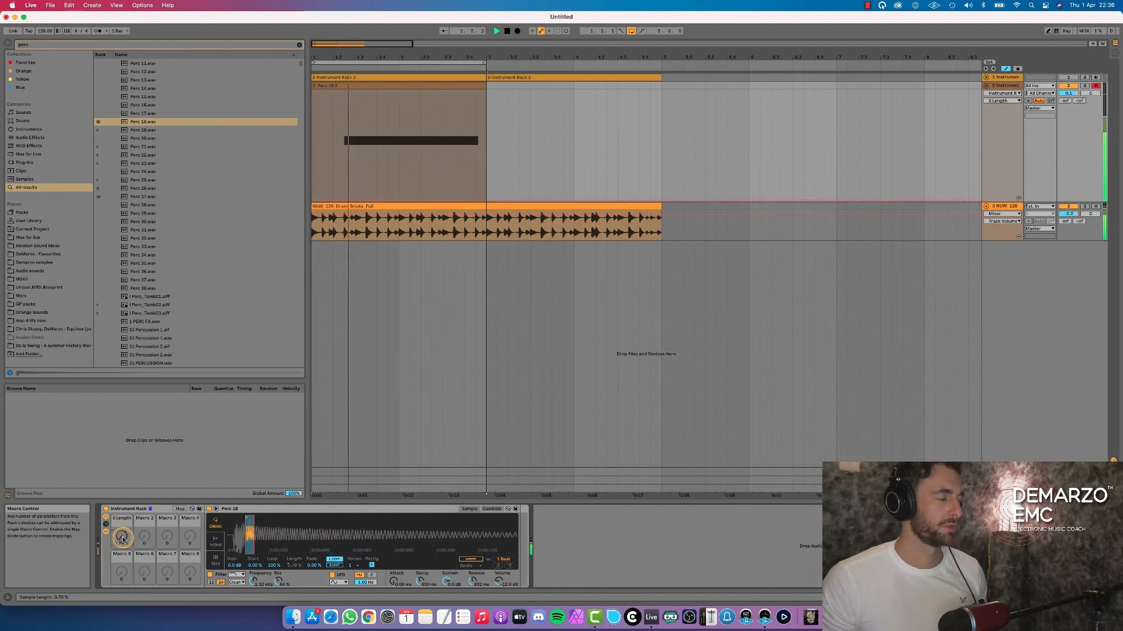
mouse_move(122, 538)
left_mouse_down()
mouse_move(121, 514)
mouse_move(122, 546)
left_mouse_up()
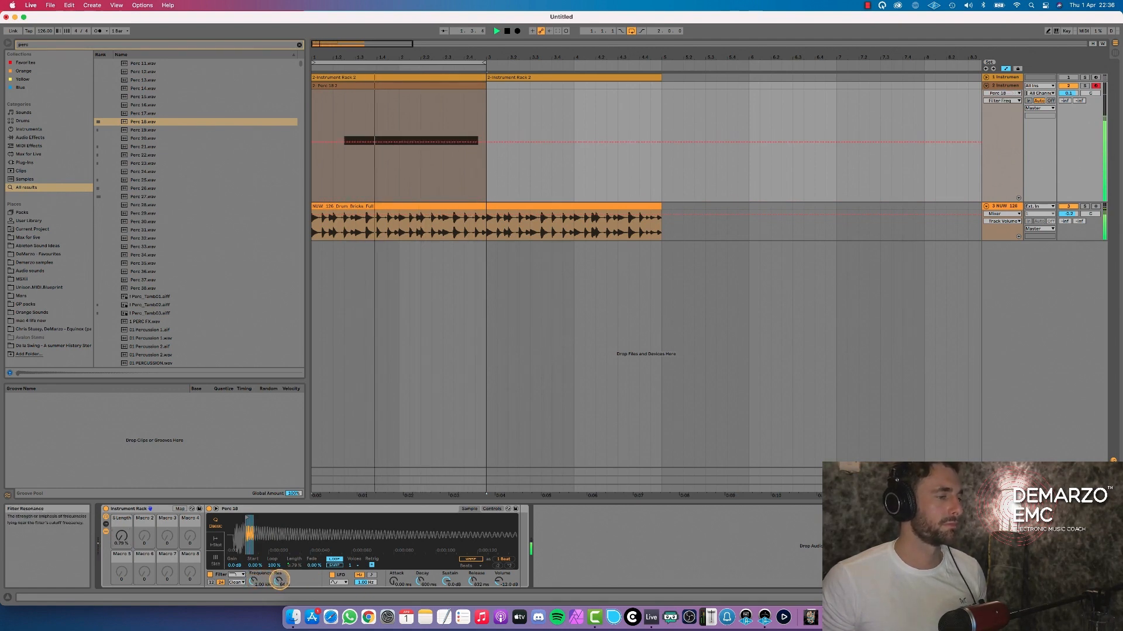
Adjust Perc 18's filter resonance while the loop plays.
left_click(279, 580)
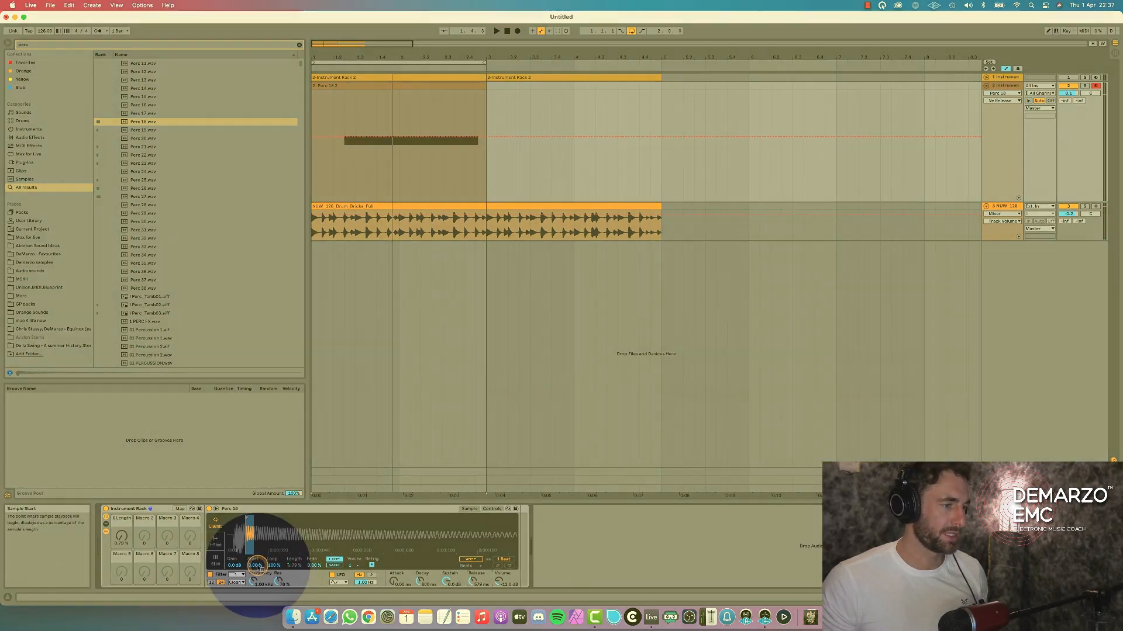
Map Perc 18's sample start to Macro 1 as well, and try that macro during playback, leaving it at 0.79 %.
right_click(256, 566)
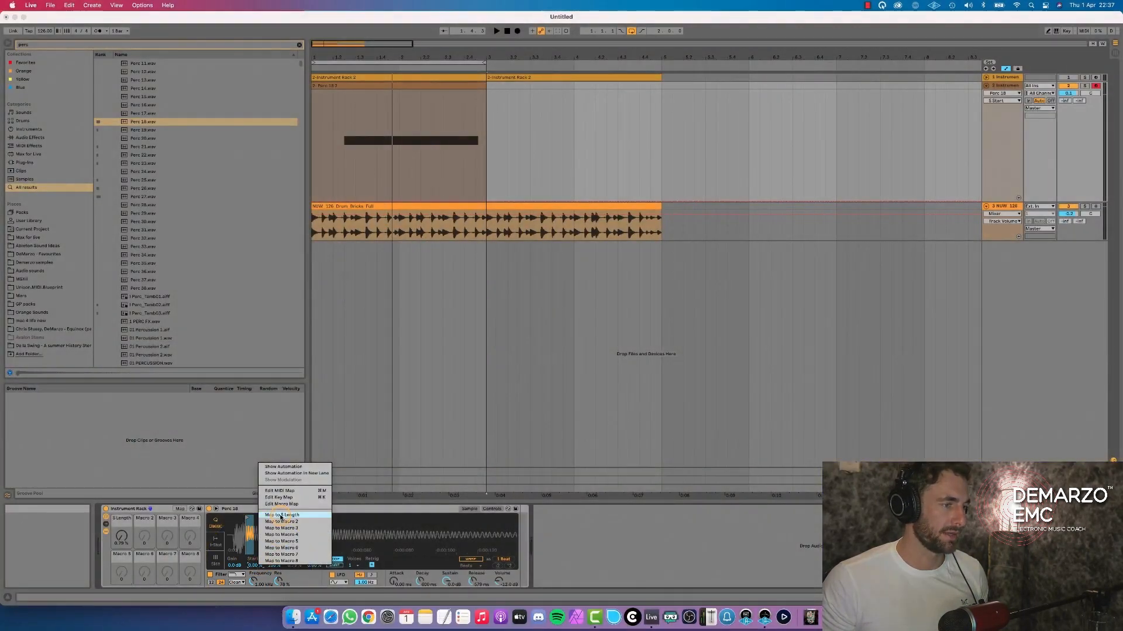
left_click(281, 516)
left_click(121, 537)
key("space")
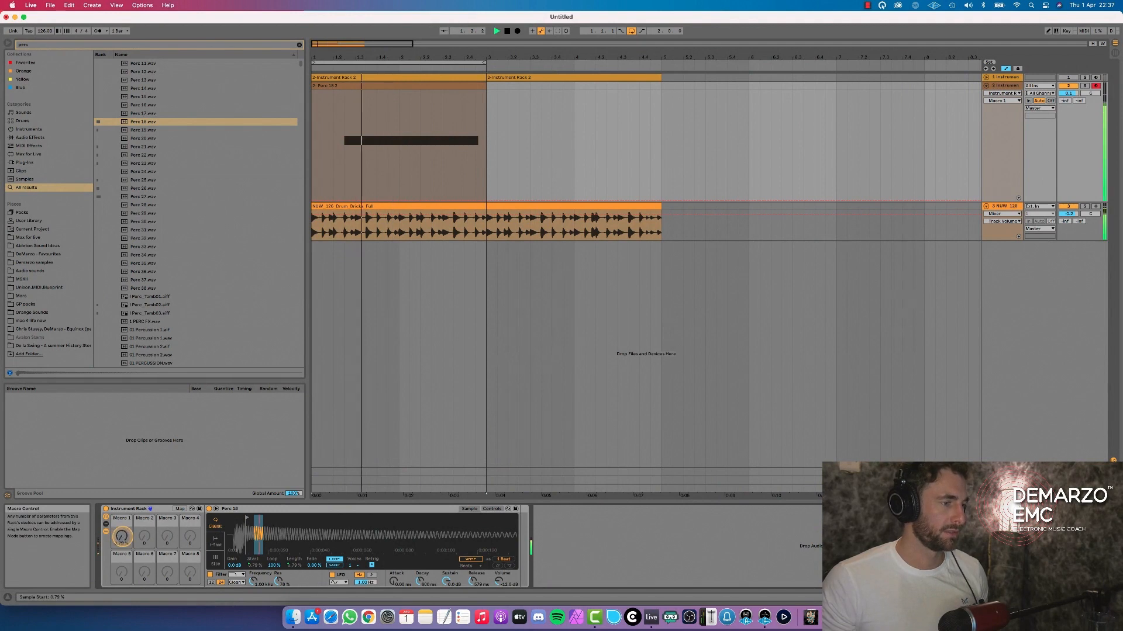
left_click_drag(122, 536, 122, 536)
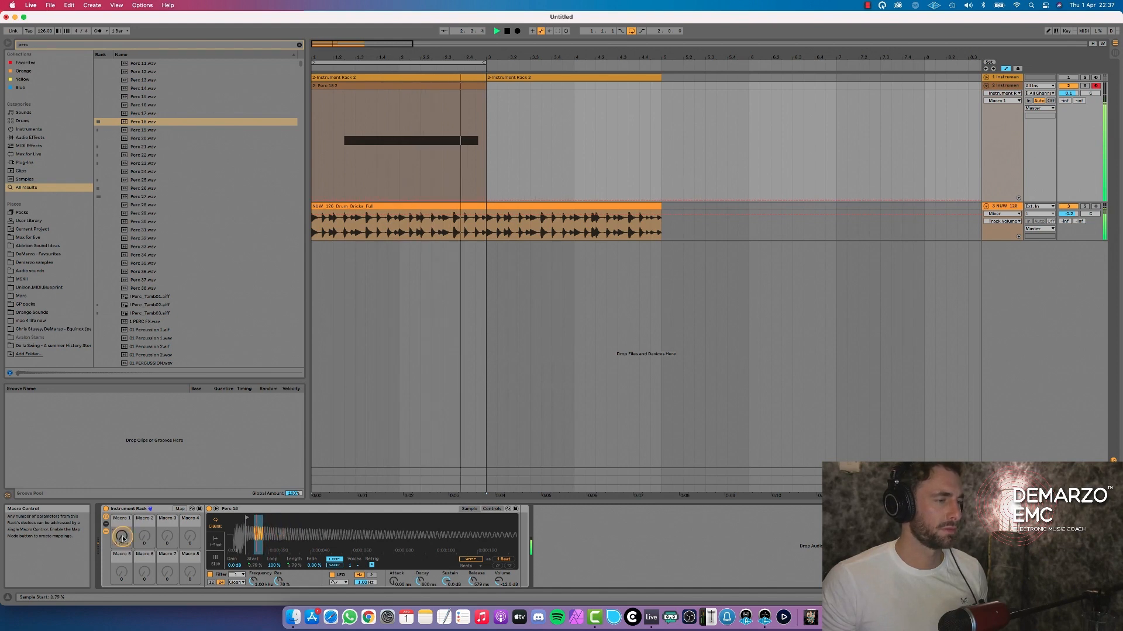
Show Macro 1's automation and shape a rise from beat 1.4 to a peak at beat 2.2 over the Perc 18 clip.
right_click(125, 537)
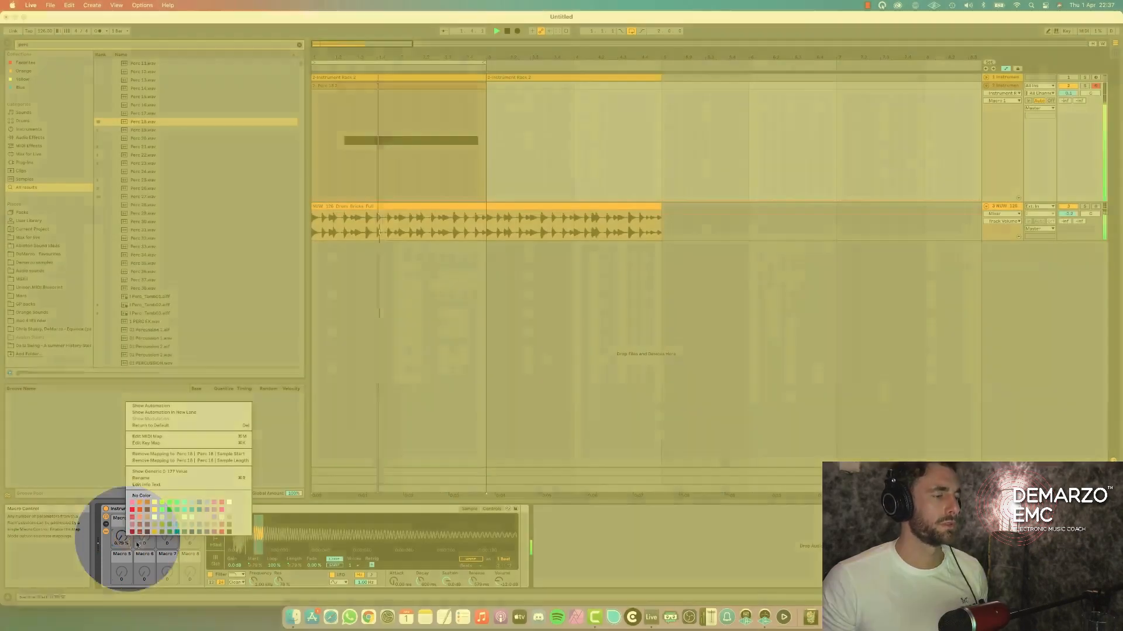
left_click(161, 408)
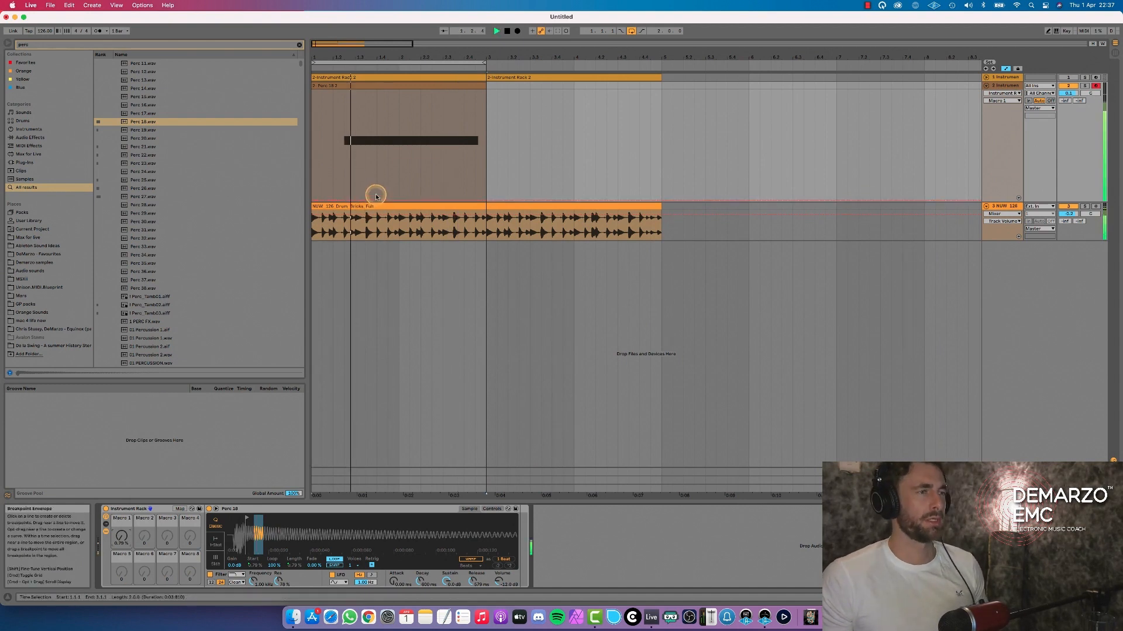
key("b")
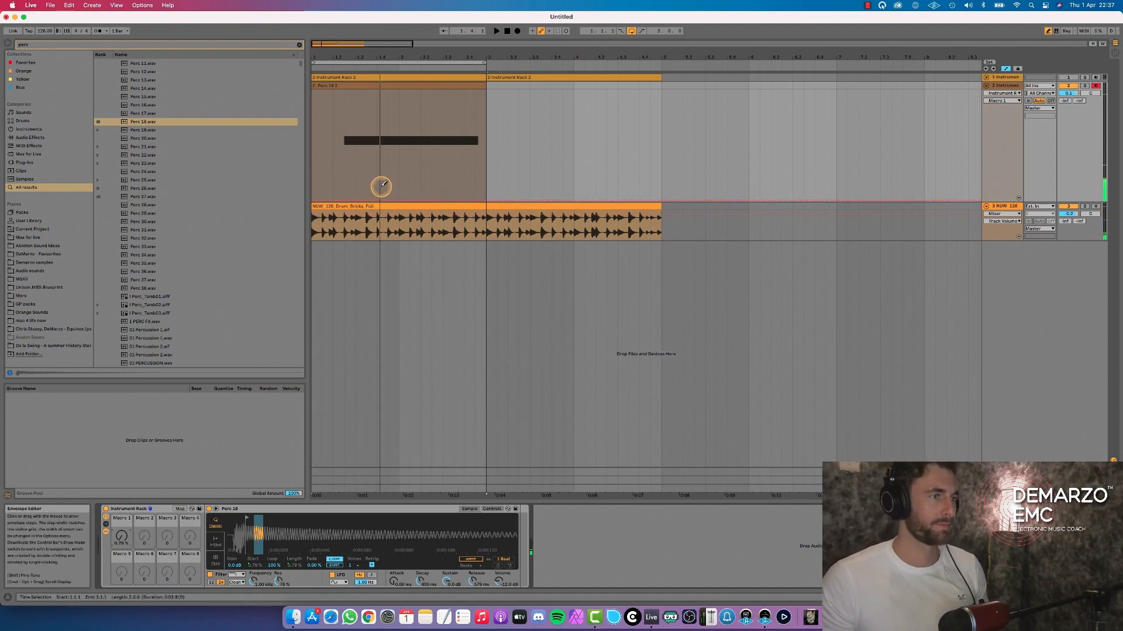
left_click(380, 192)
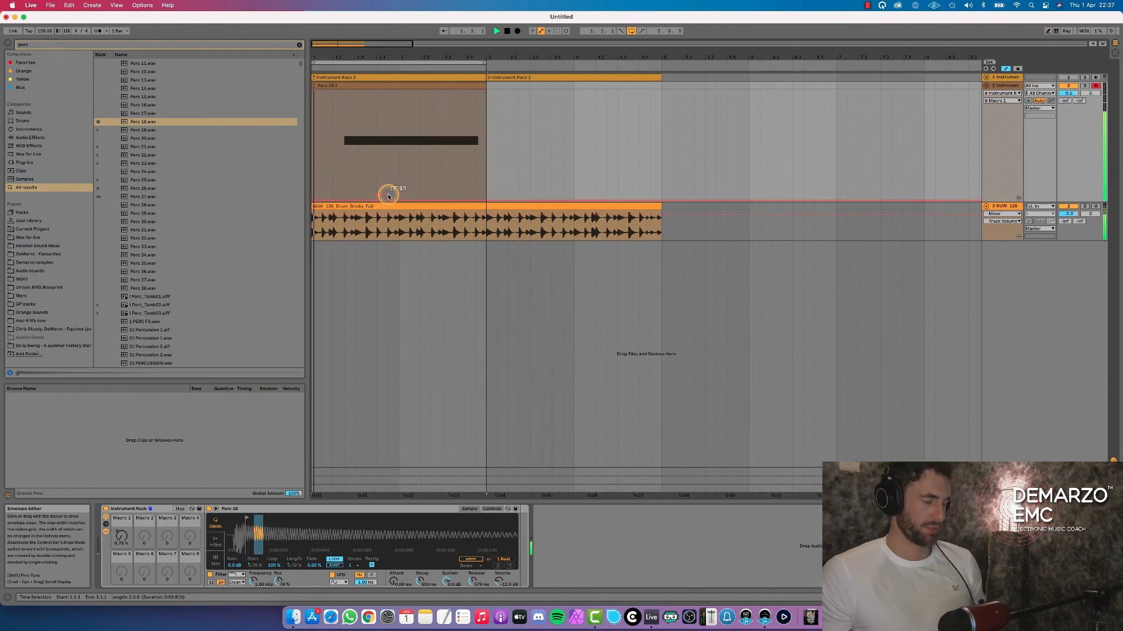
left_click_drag(387, 200, 421, 188)
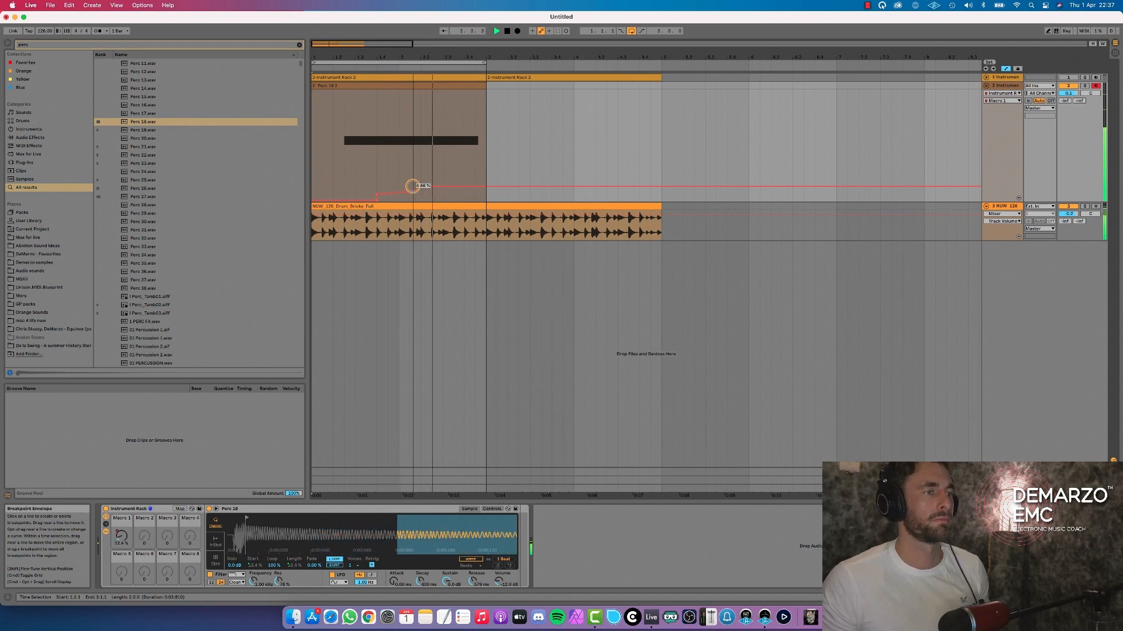
mouse_move(423, 188)
left_mouse_down()
mouse_move(409, 188)
mouse_move(421, 185)
left_mouse_up()
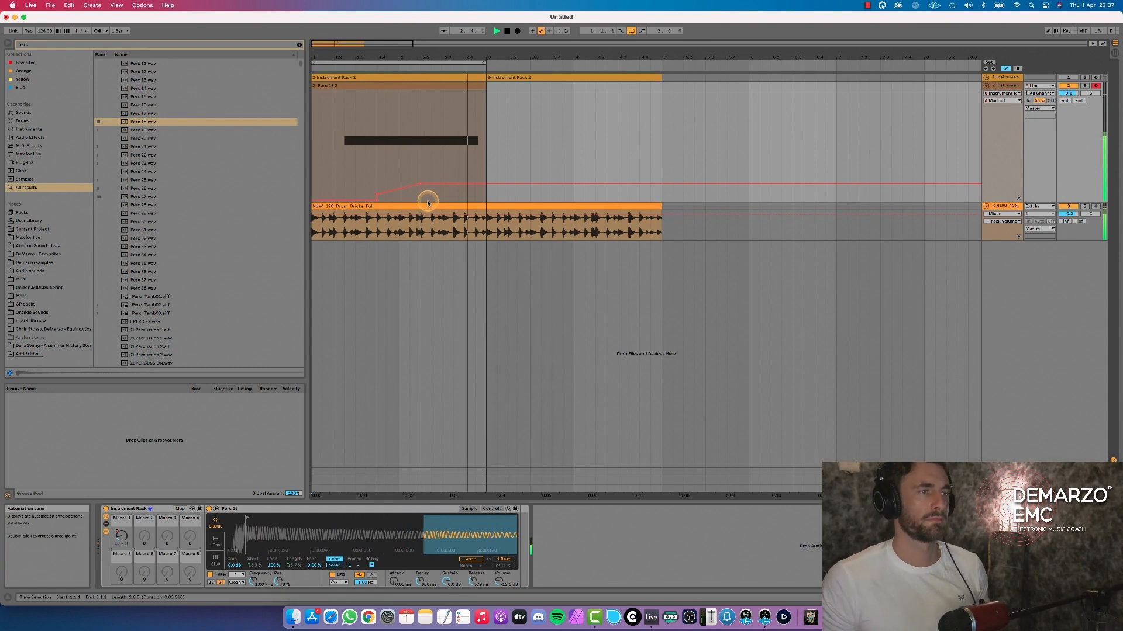
Slope Macro 1's automation down from the beat 2.2 peak to near its minimum at the clip's end, enlarging the track for precision.
left_click_drag(473, 186, 473, 195)
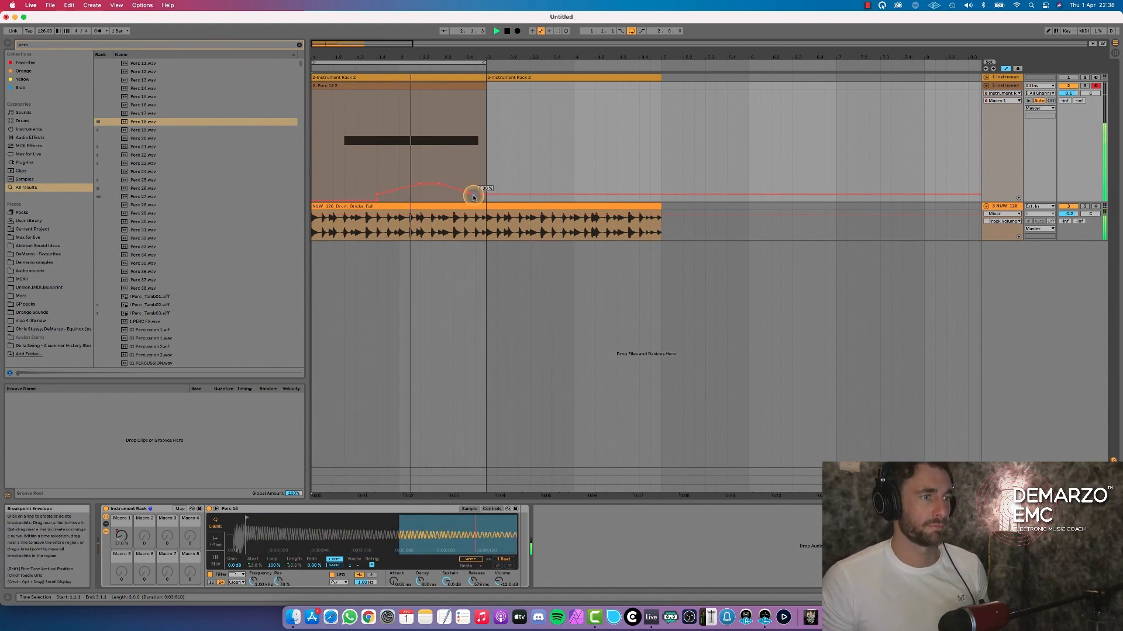
left_click_drag(475, 194, 474, 200)
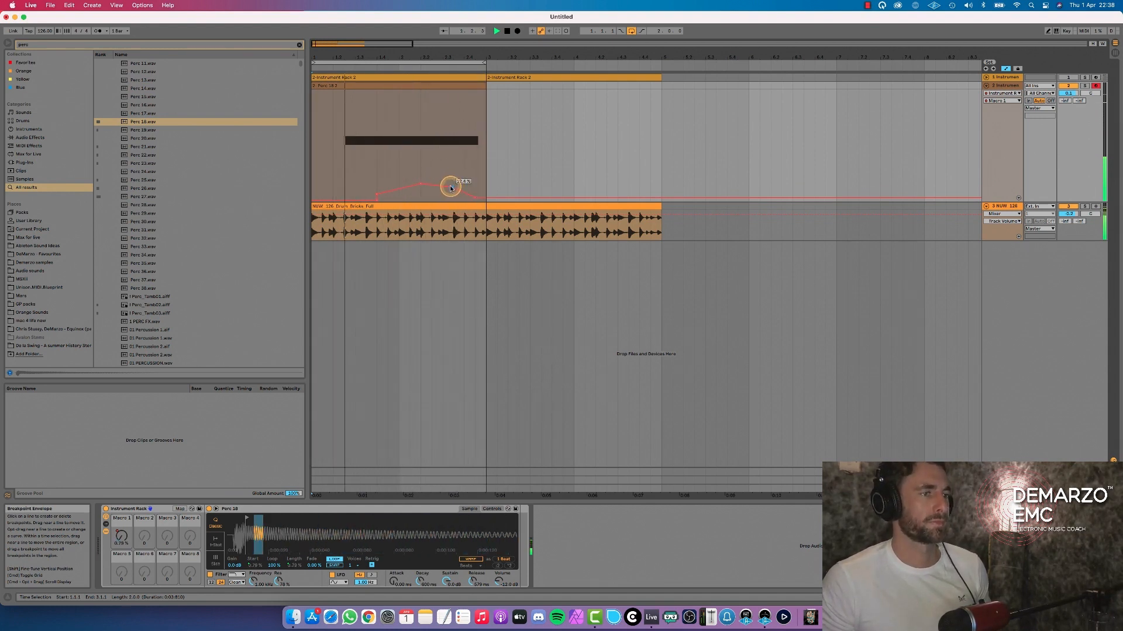
left_click_drag(456, 189, 474, 197)
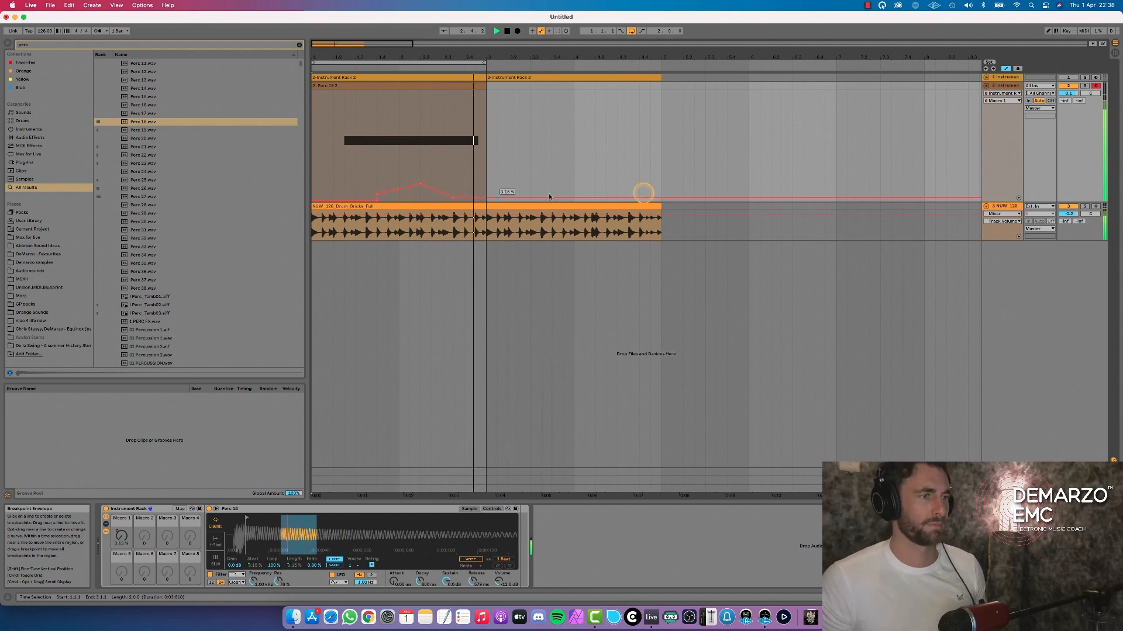
left_click_drag(964, 203, 965, 270)
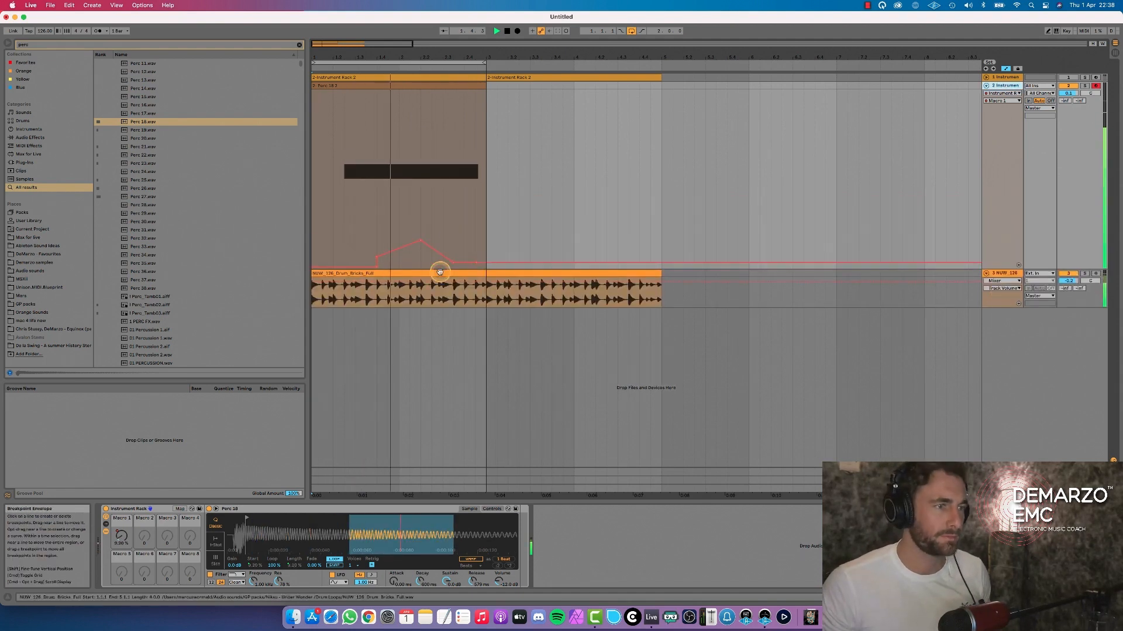
left_click_drag(477, 262, 477, 261)
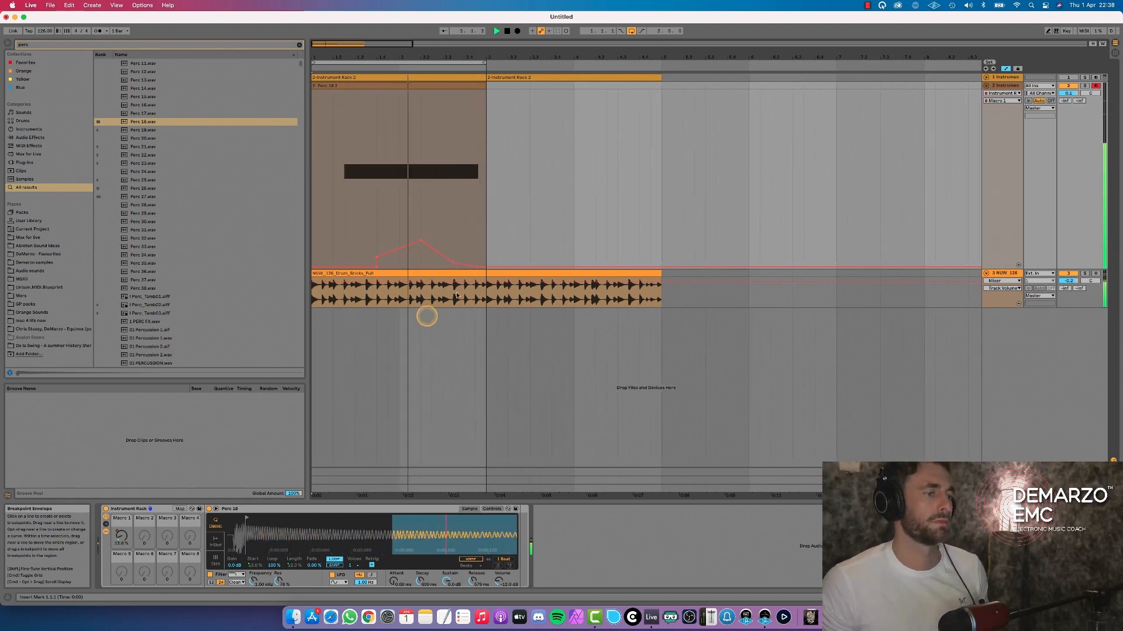
Adjust Perc 18's filter resonance and set its loop fade to 22.7 %.
left_click(279, 584)
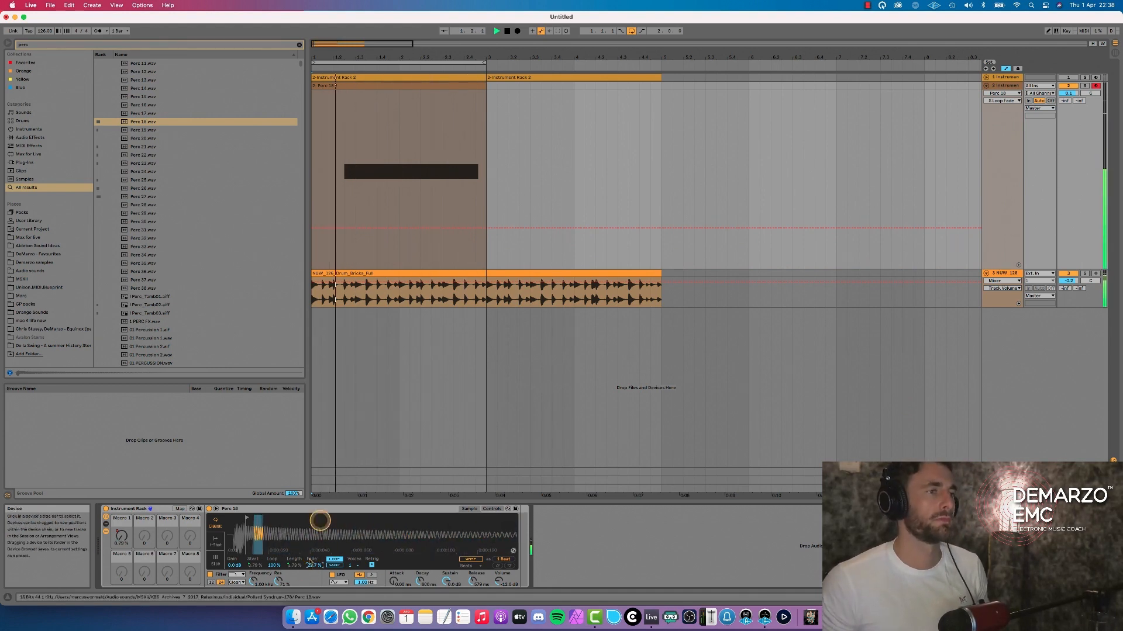
left_click(290, 567)
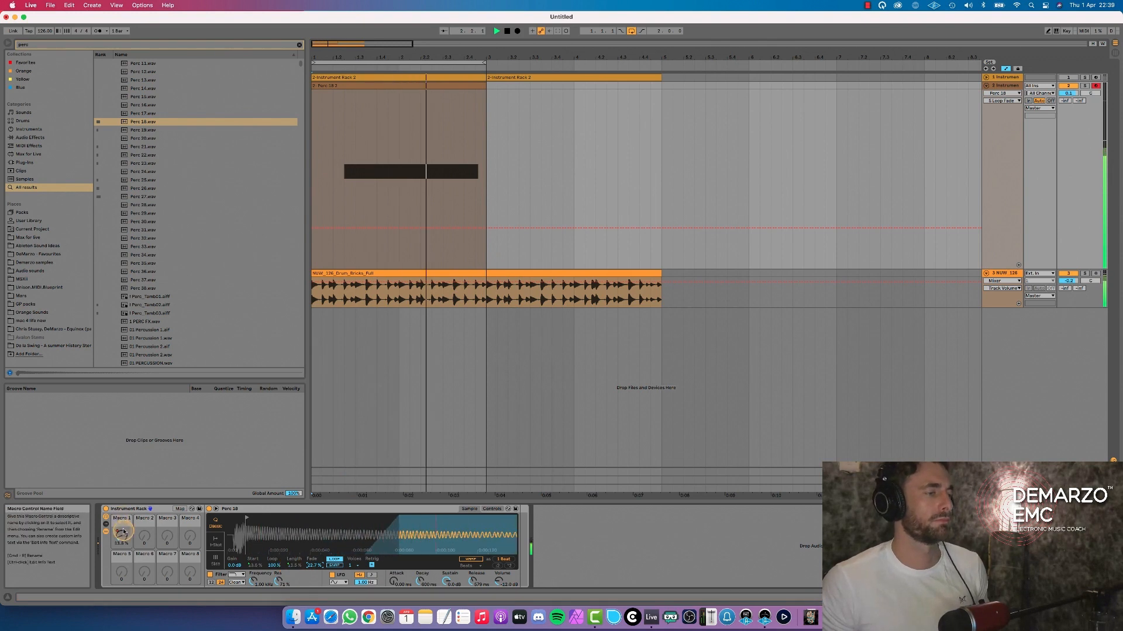
Show Macro 1's automation again, zoomed to the Perc 18 clip, and enable Draw Mode.
right_click(120, 534)
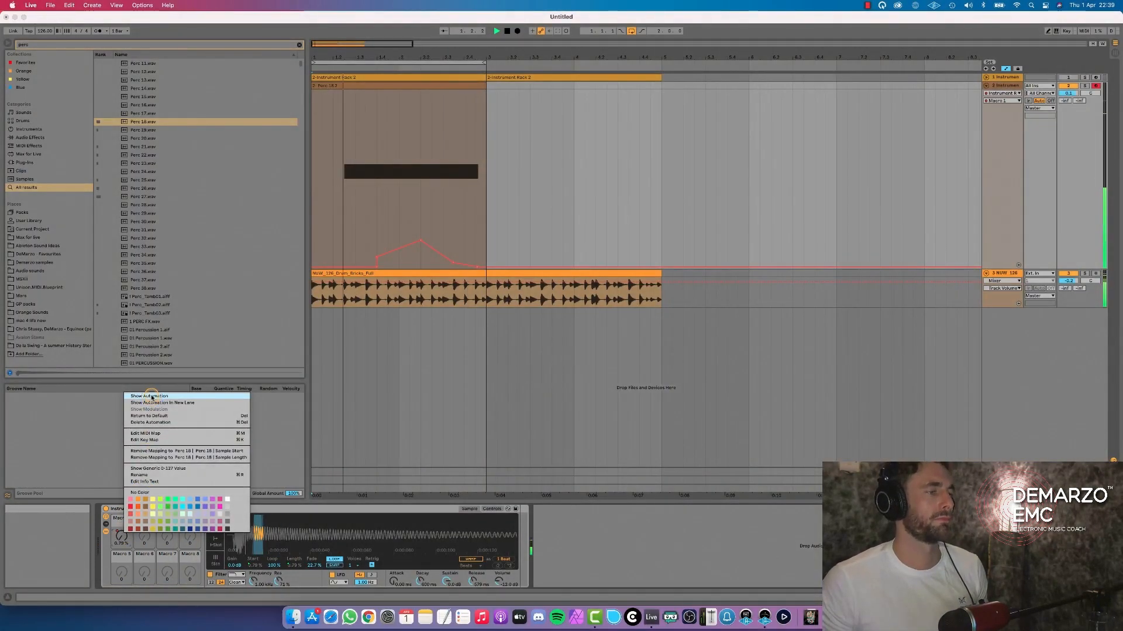
left_click(147, 396)
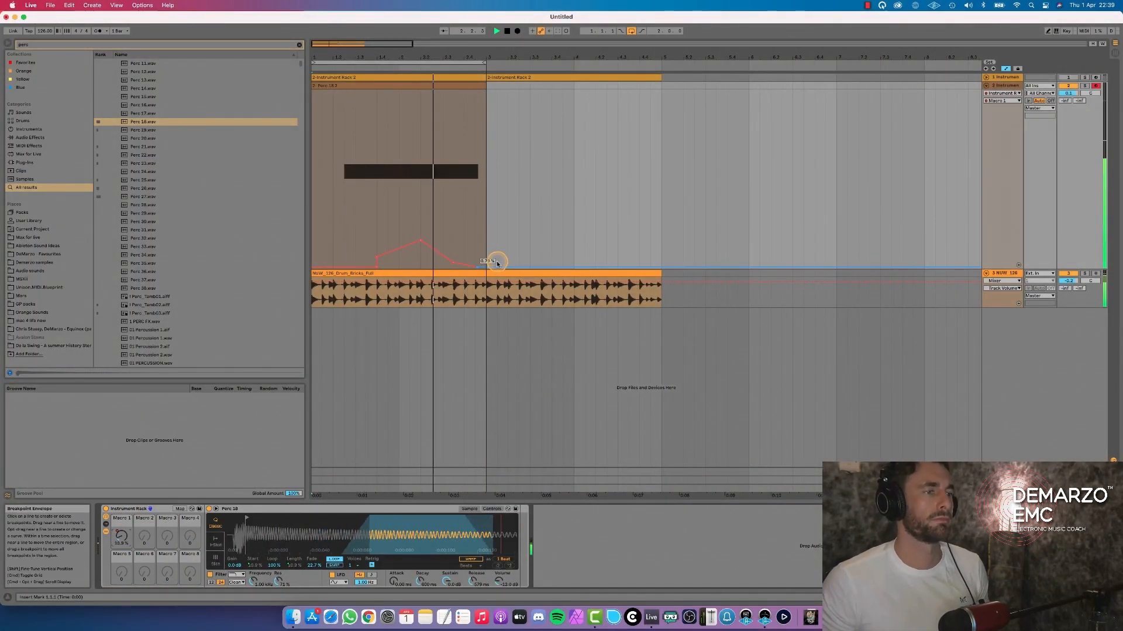
left_click(467, 87)
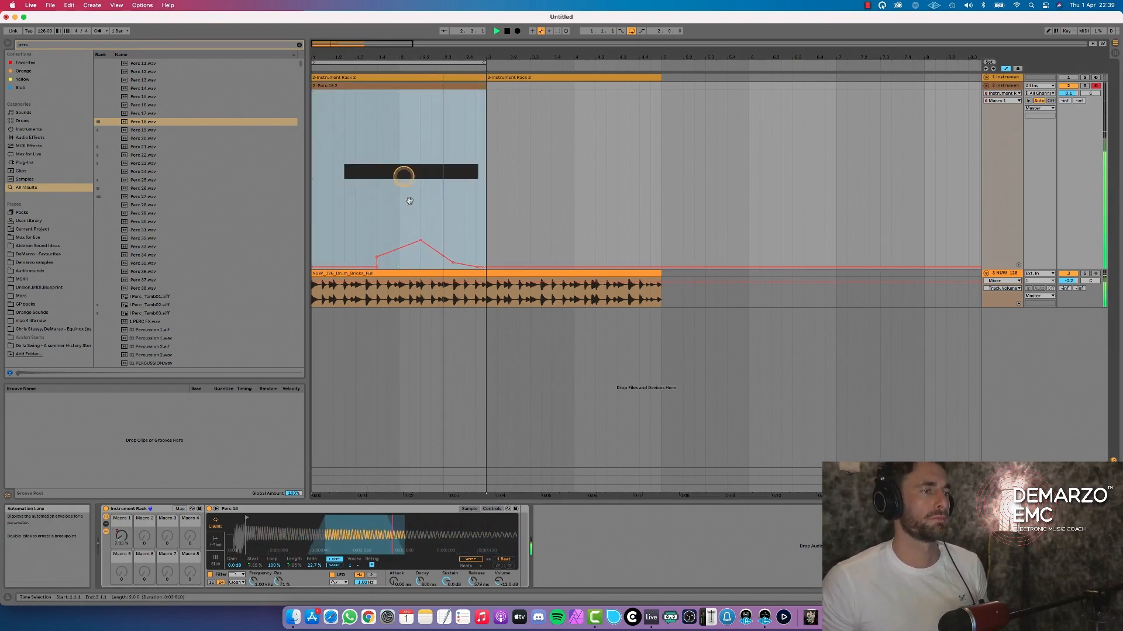
double_click(376, 53)
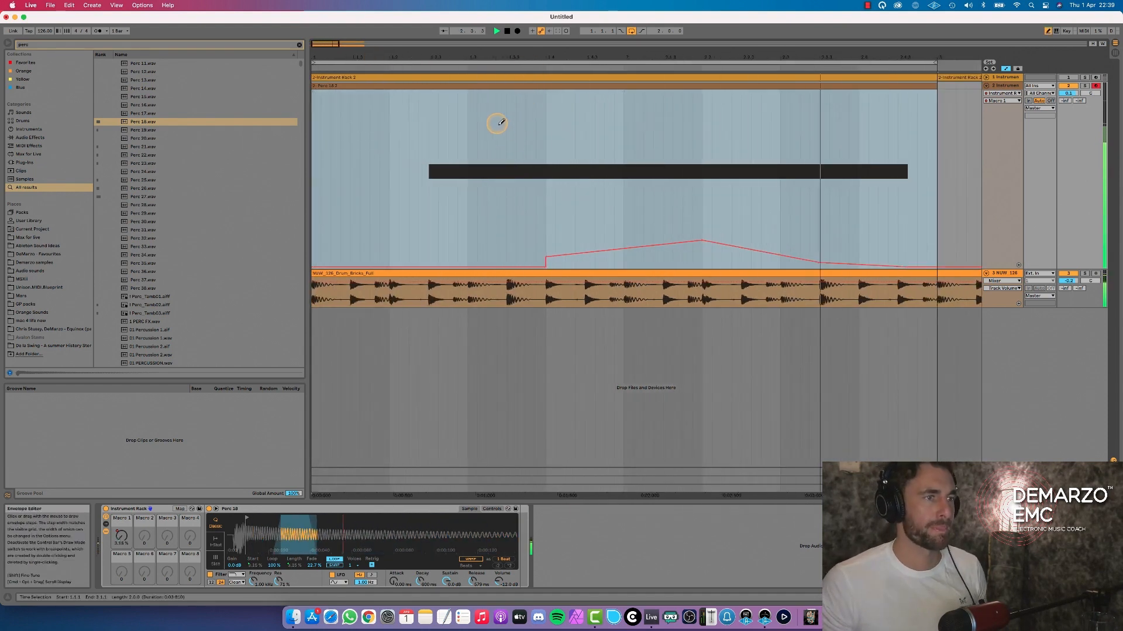
key("b")
left_click(483, 109)
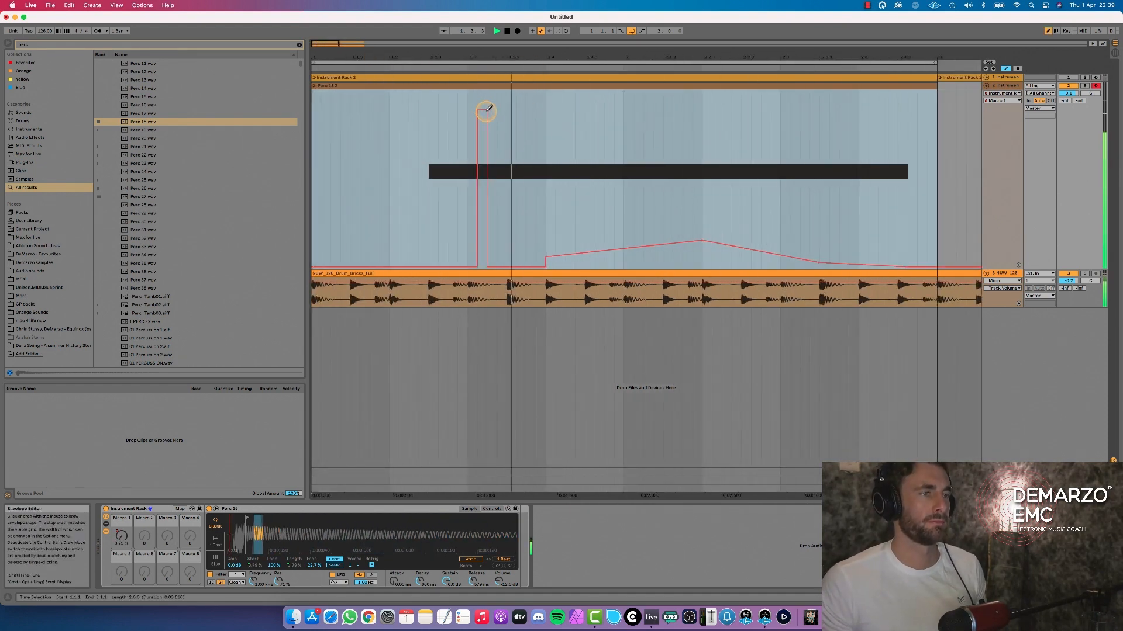
left_click_drag(485, 110, 484, 214)
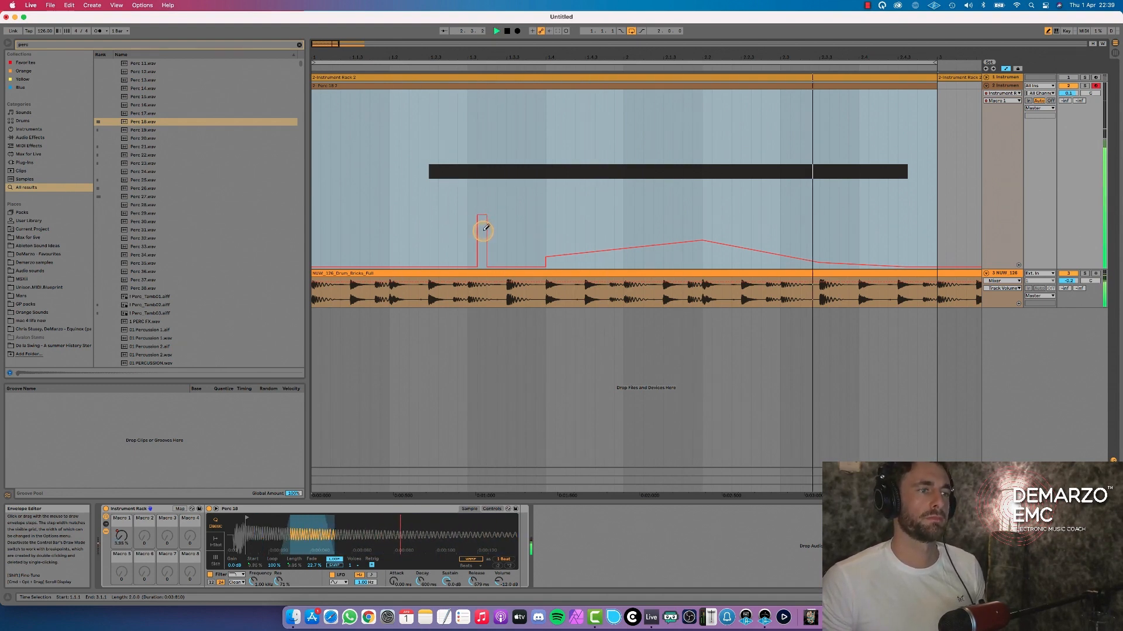
left_click_drag(484, 229, 484, 232)
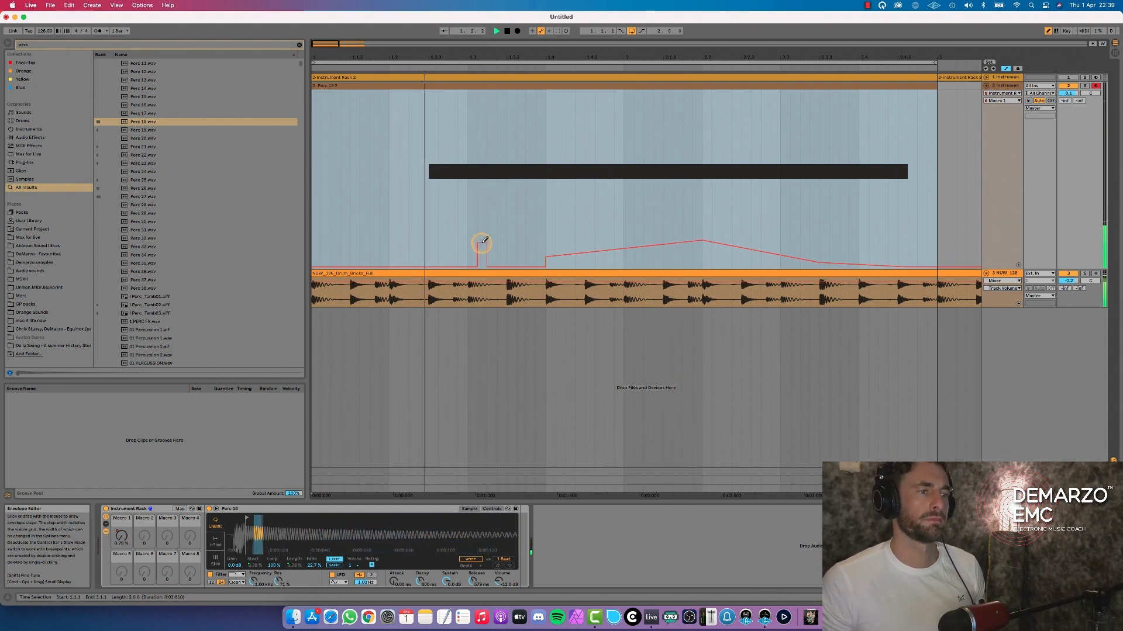
left_click_drag(484, 240, 484, 265)
Draw a short, low step in Macro 1's automation at beat 1.3, ahead of the rising section.
left_click(472, 252)
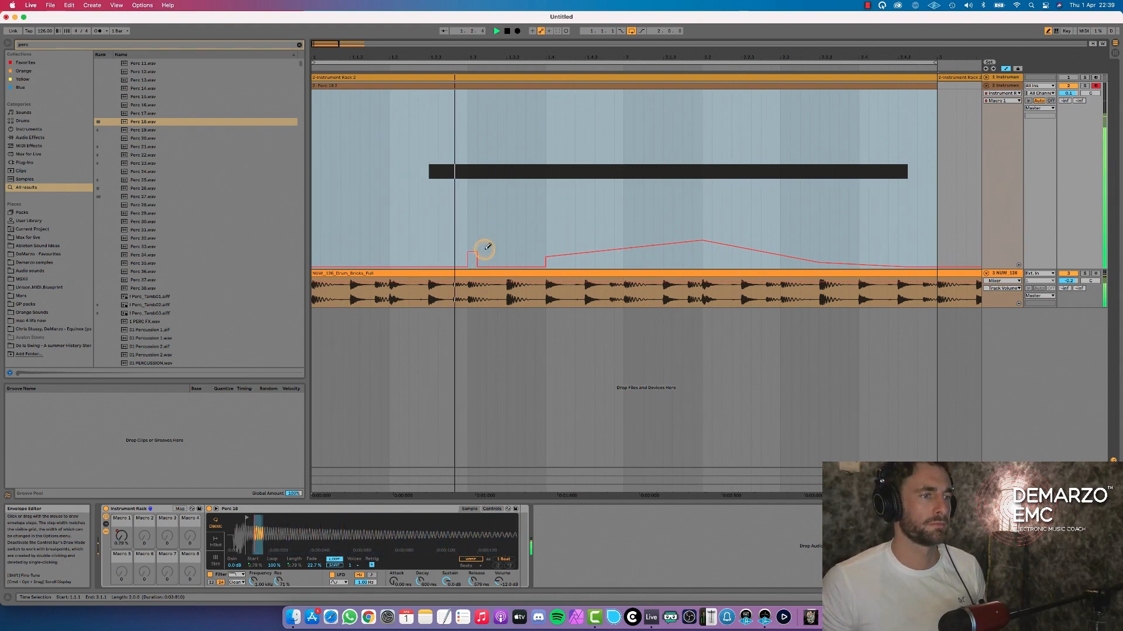
left_click(471, 258)
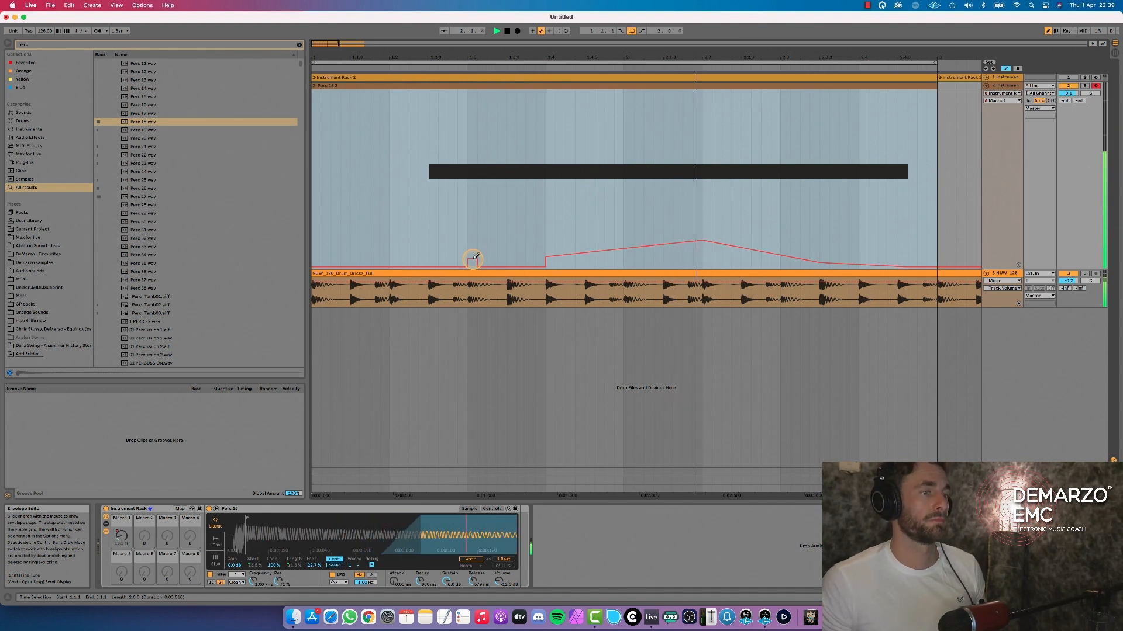
left_click_drag(558, 54, 372, 54)
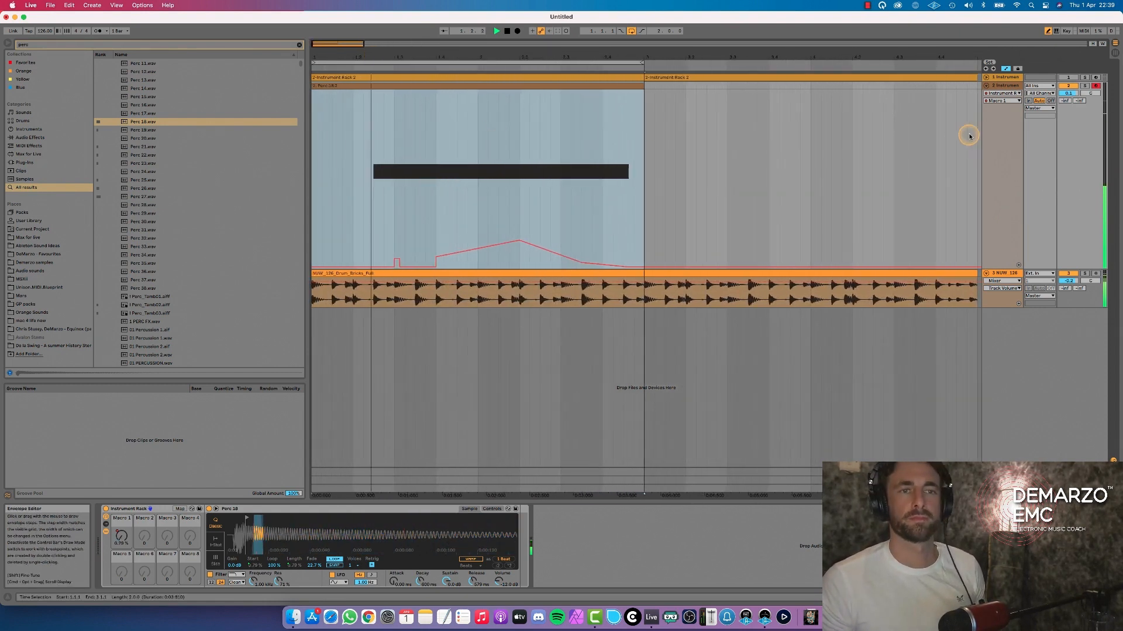
Set Perc 18's filter frequency to about 1.45 kHz and its resonance to about 112 % during playback.
left_click(253, 582)
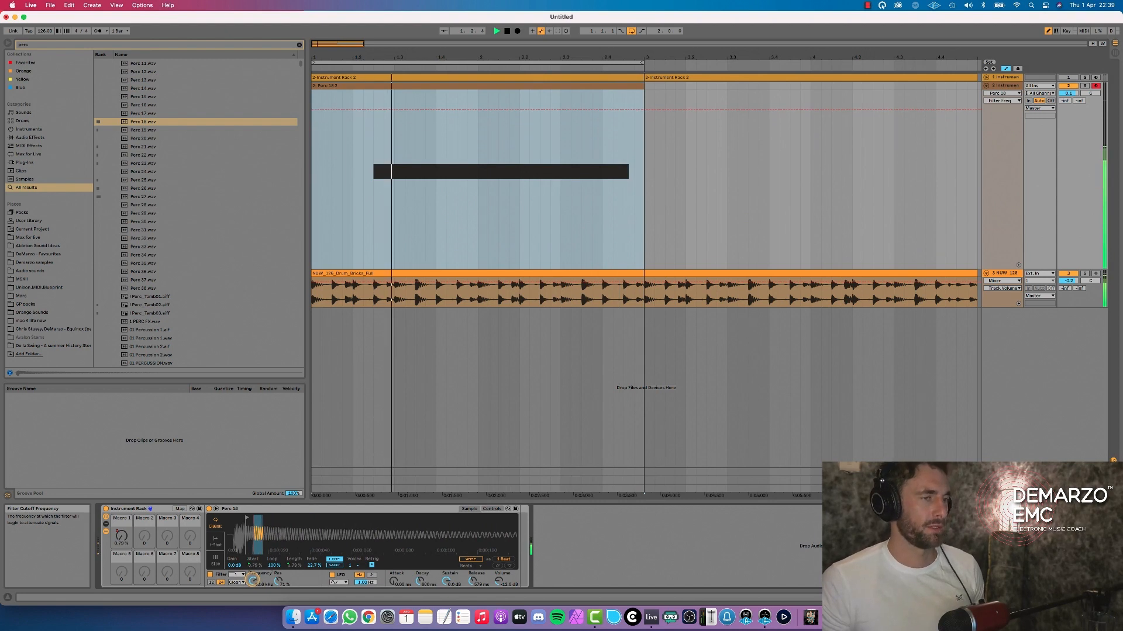
mouse_move(252, 580)
left_mouse_down()
mouse_move(253, 609)
mouse_move(255, 580)
left_mouse_up()
left_click(275, 583)
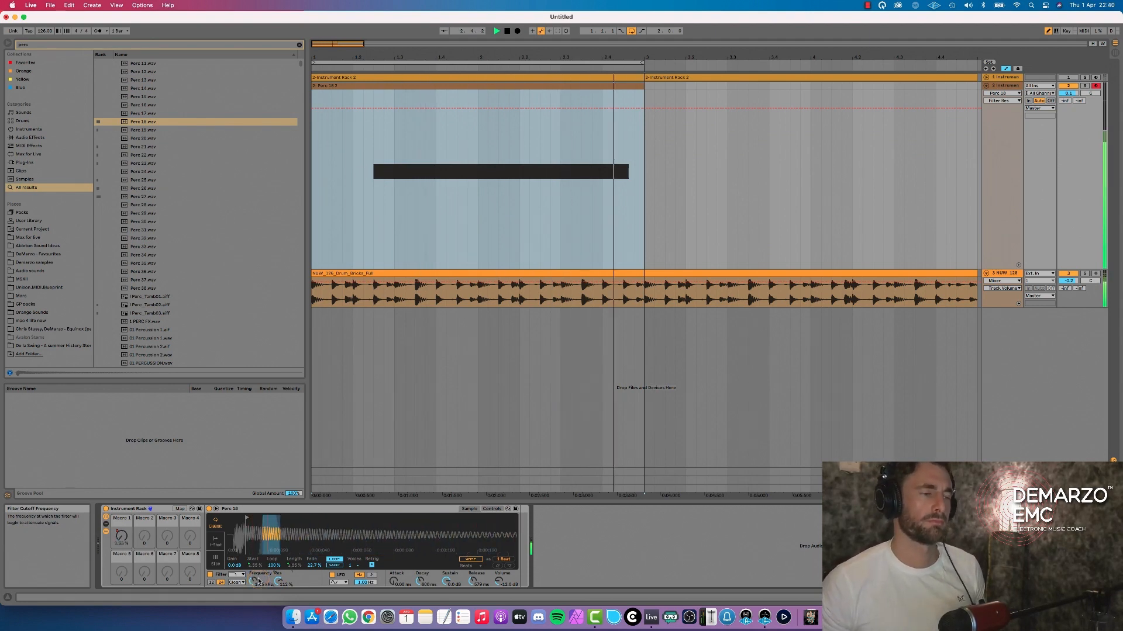
Show Macro 1's automation and draw a raised flat section from just after beat 2.3 to near the end of the clip.
right_click(121, 536)
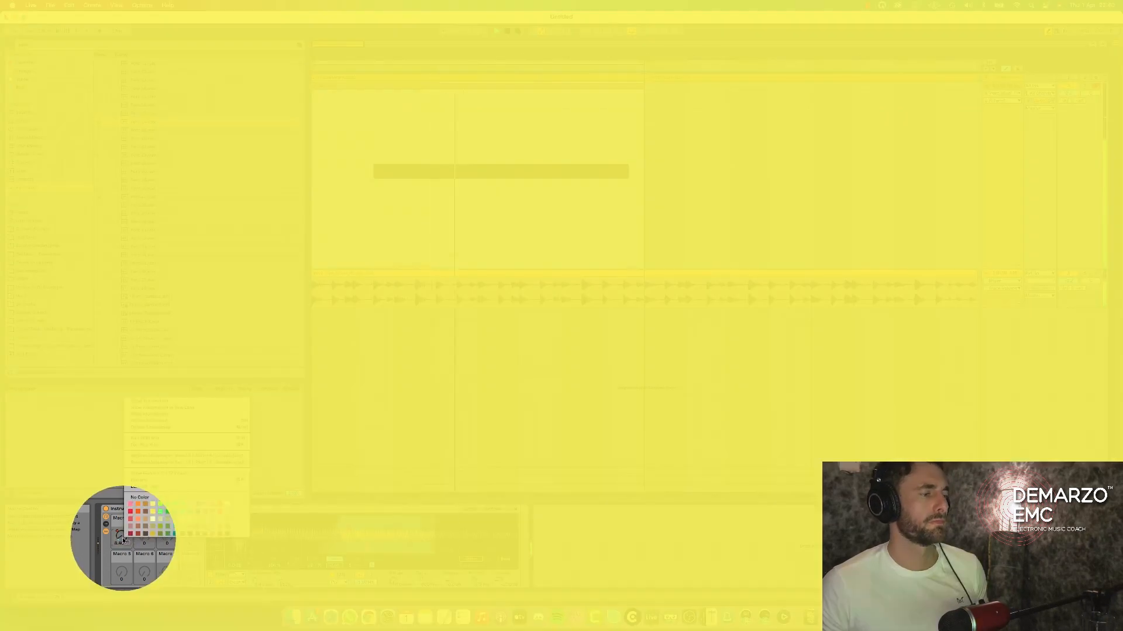
left_click(149, 402)
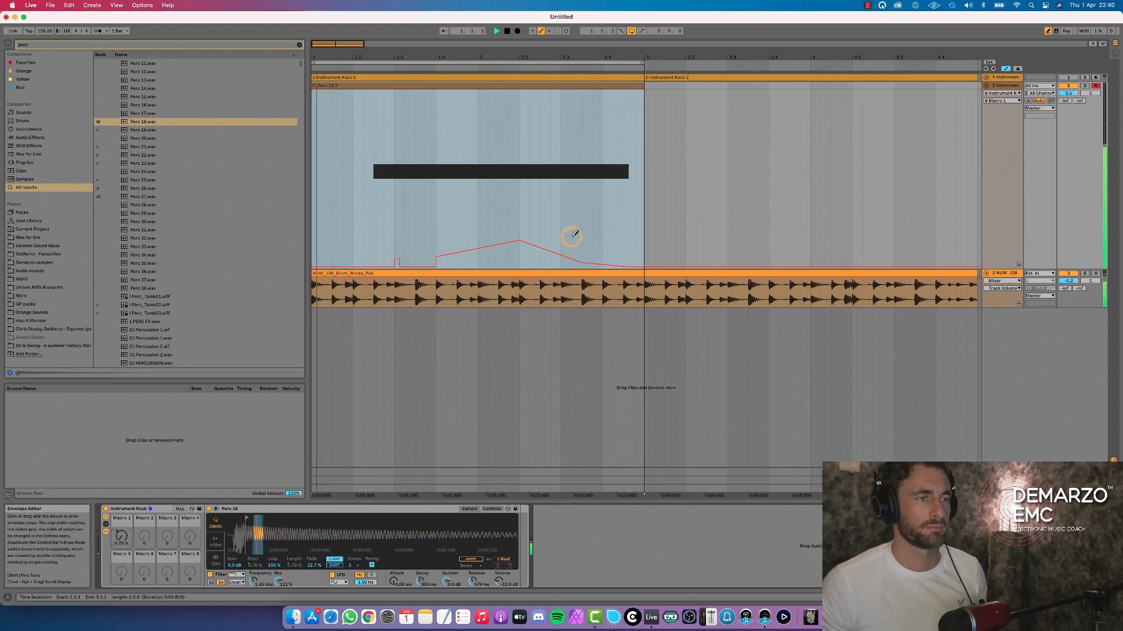
left_click_drag(581, 235, 631, 238)
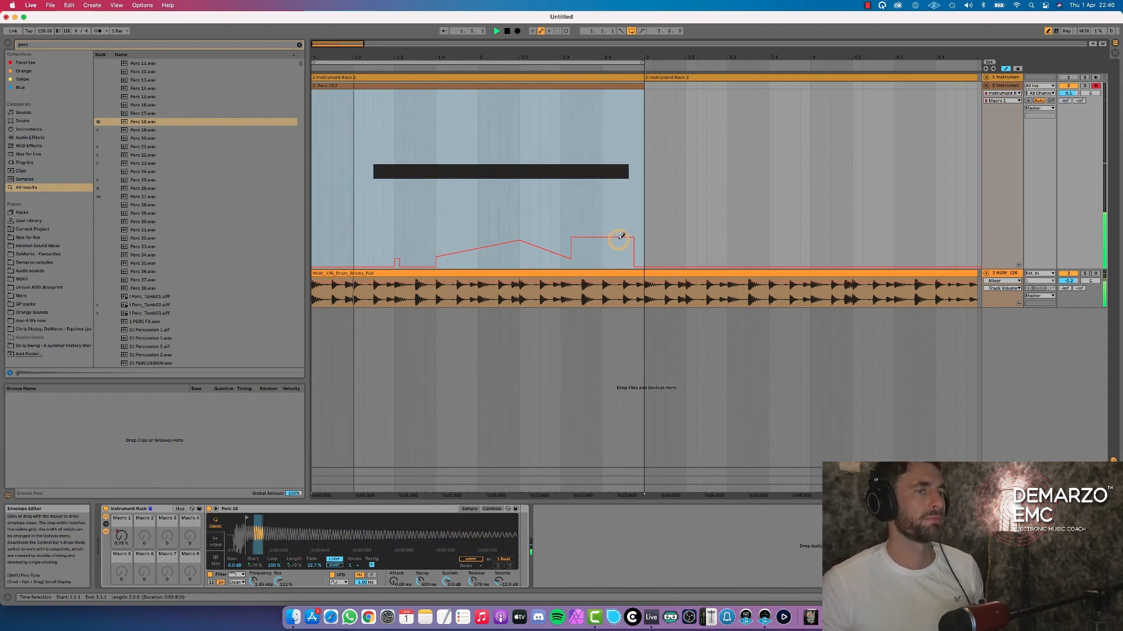
Lower the Perc 18 track's volume and readjust its filter frequency and resonance during playback.
left_click(1009, 86)
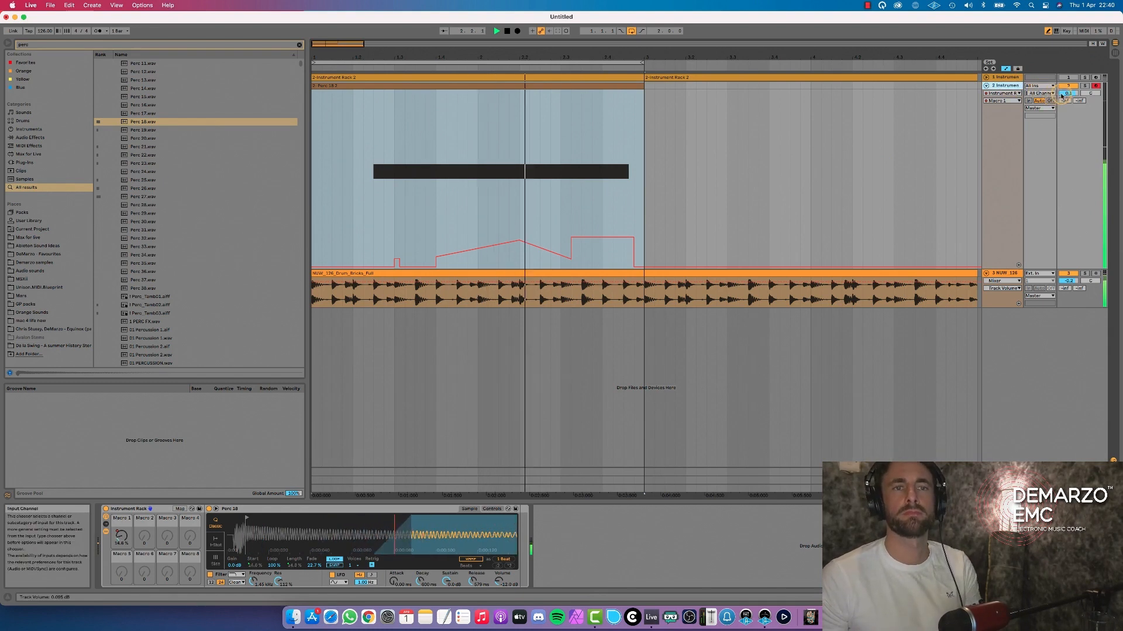
left_click_drag(1062, 95, 1062, 105)
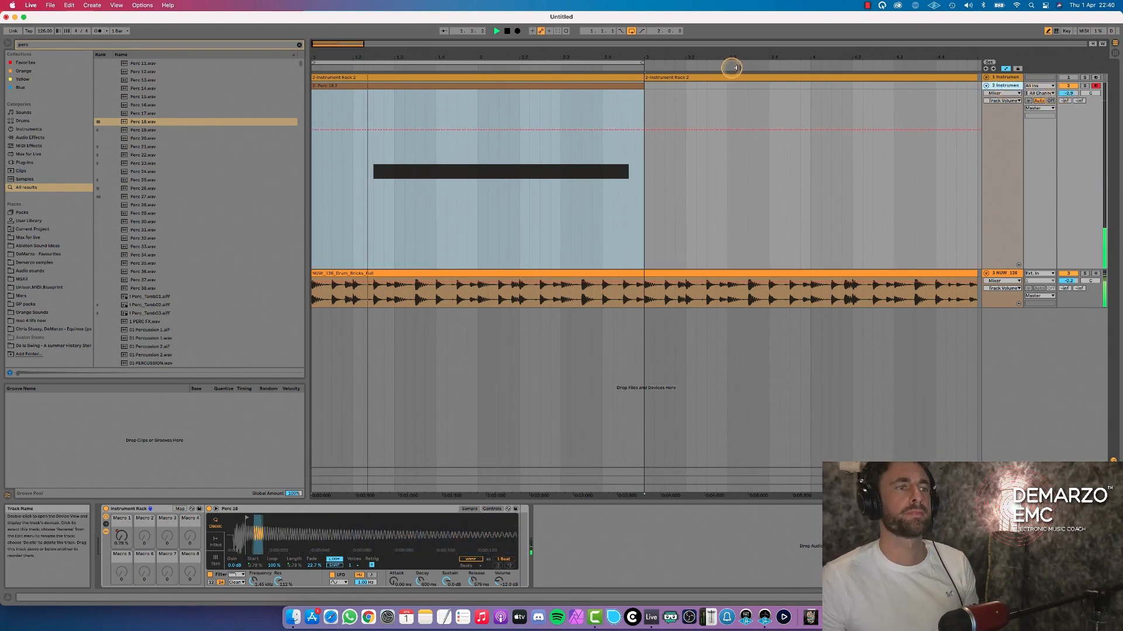
left_click_drag(694, 54, 655, 54)
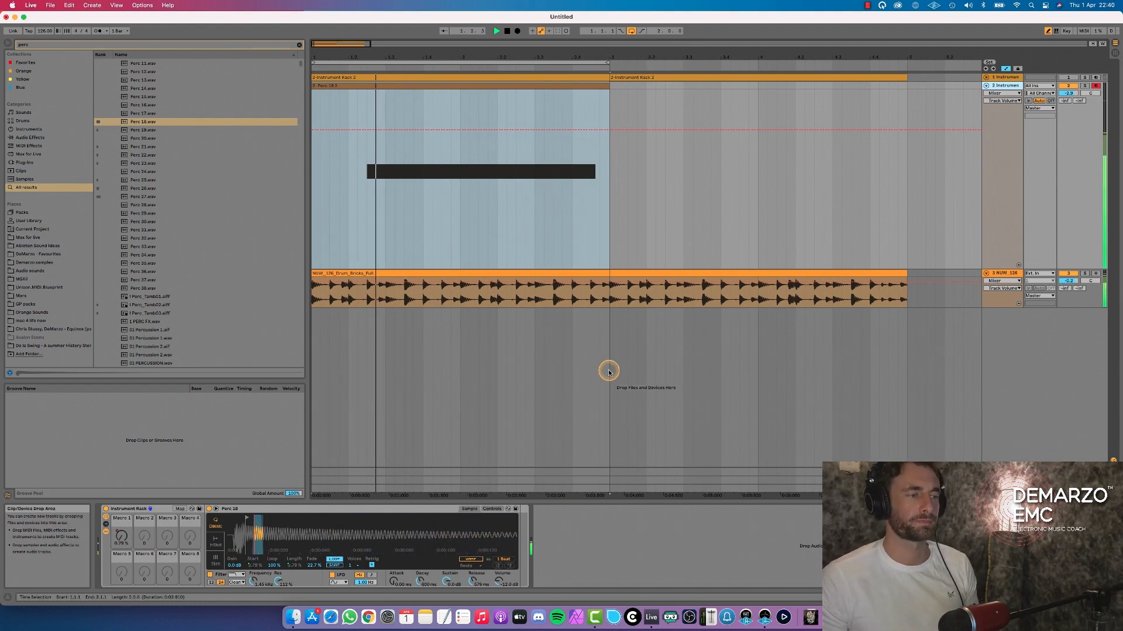
left_click(254, 581)
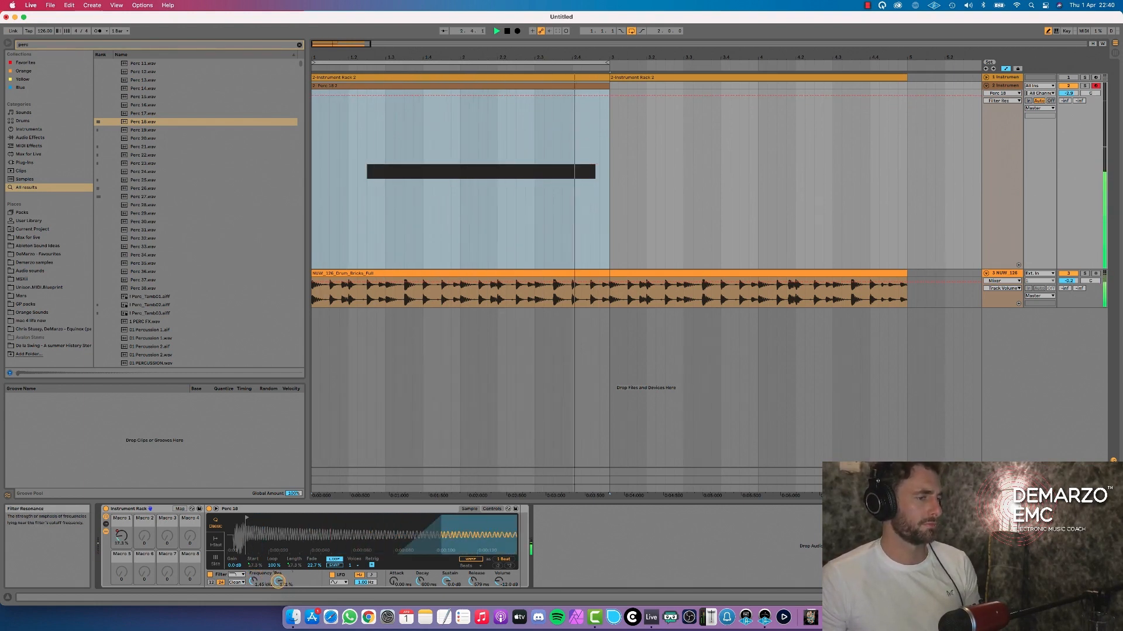
Show Perc 18's filter frequency automation and stop playback.
left_click(253, 582)
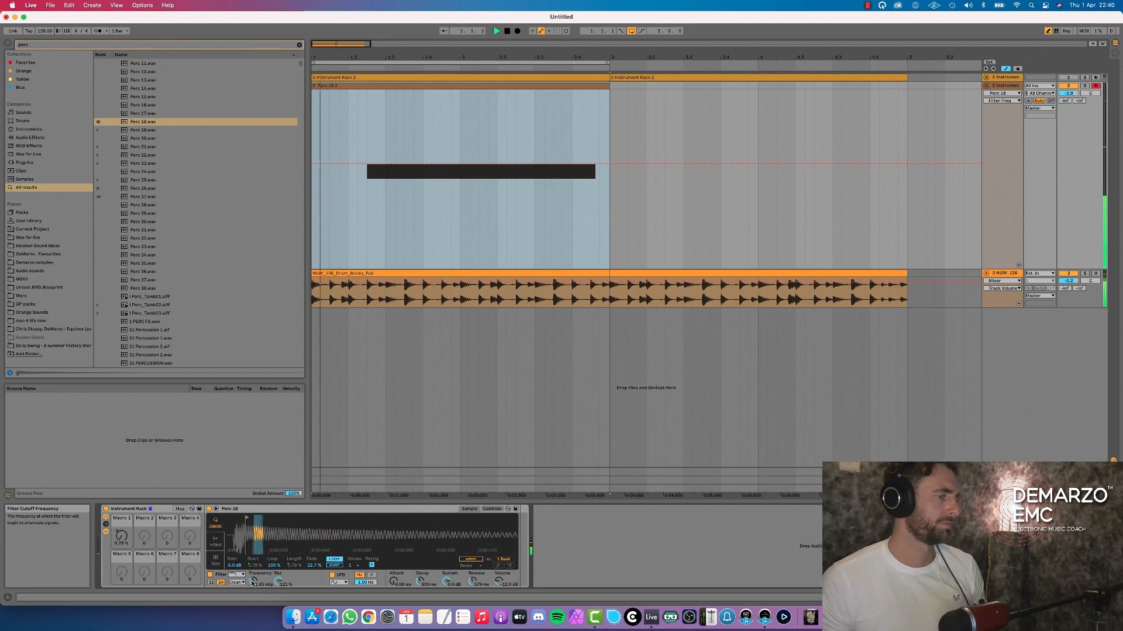
key("space")
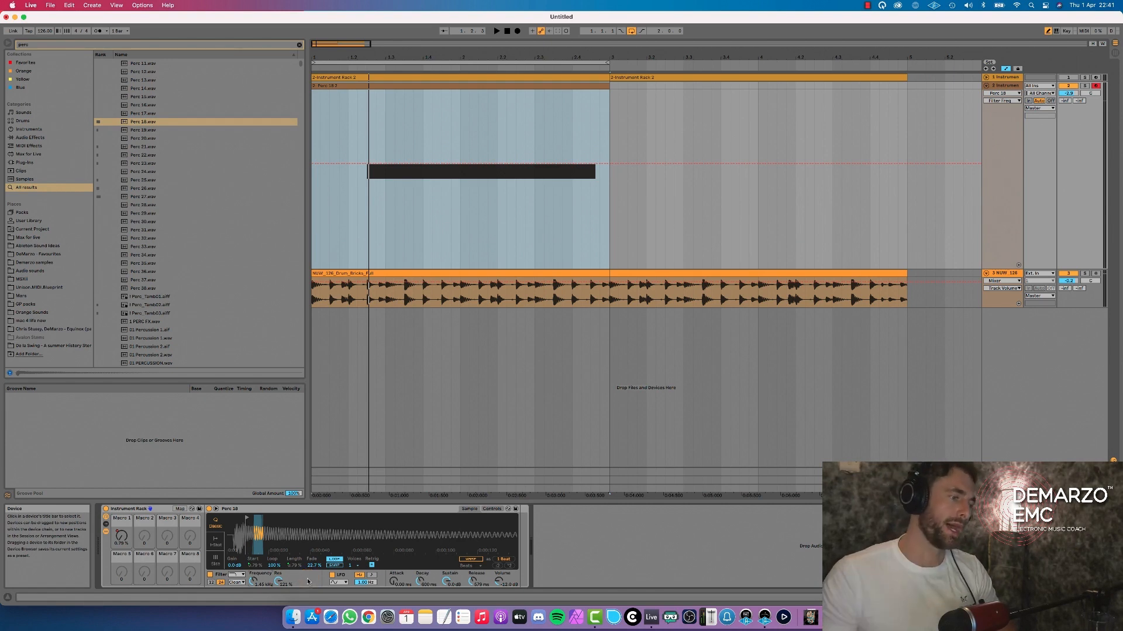
left_click(328, 472)
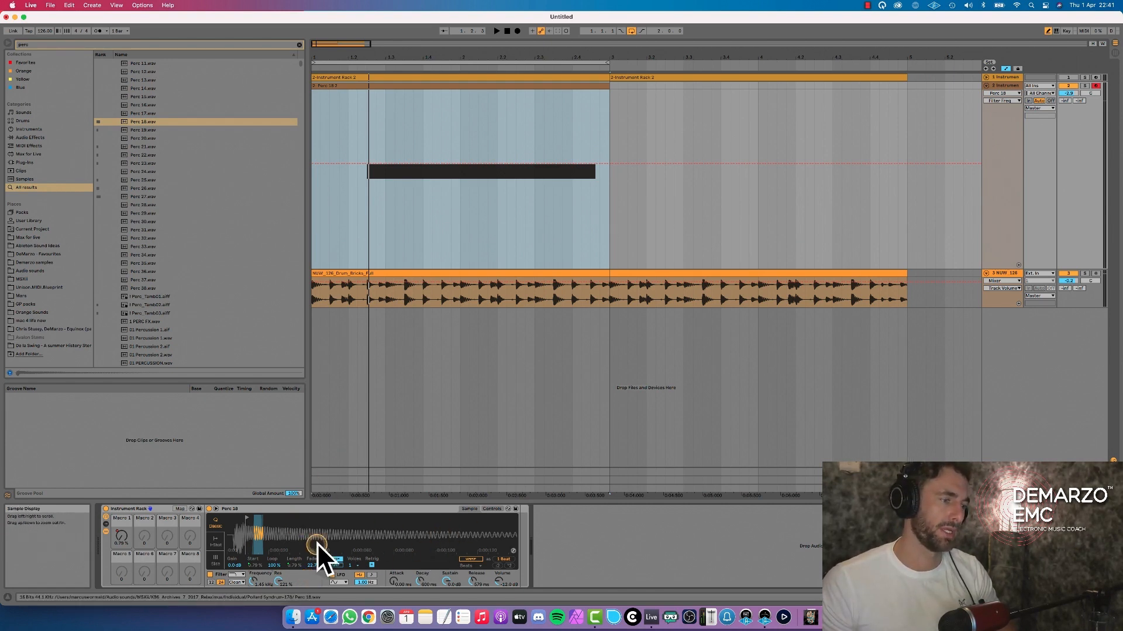
left_click(424, 560)
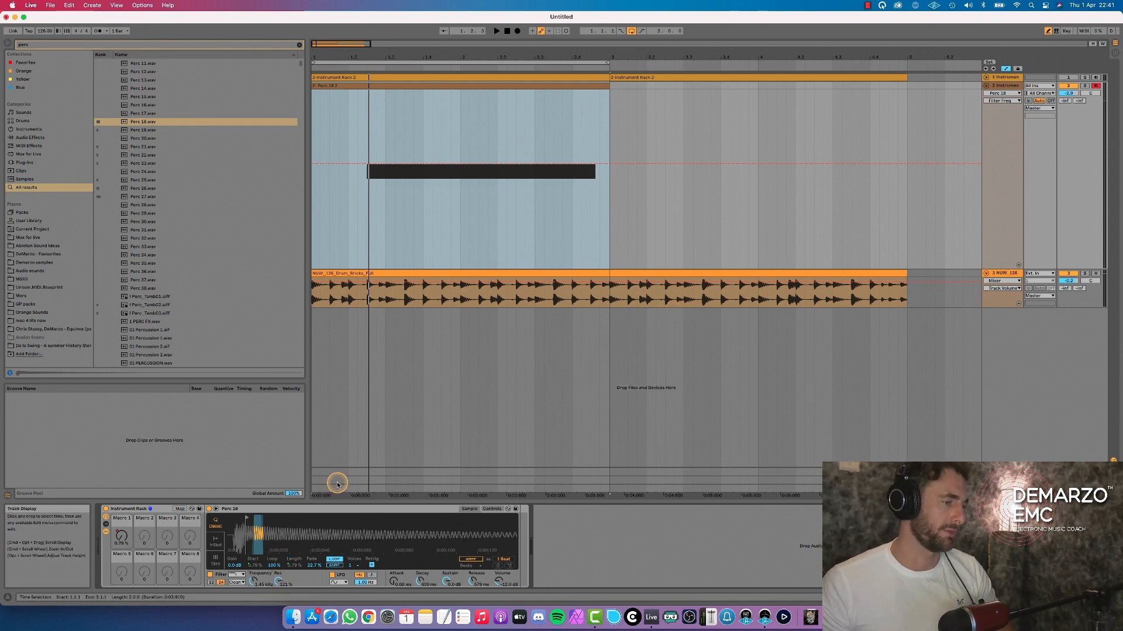
left_click(301, 539)
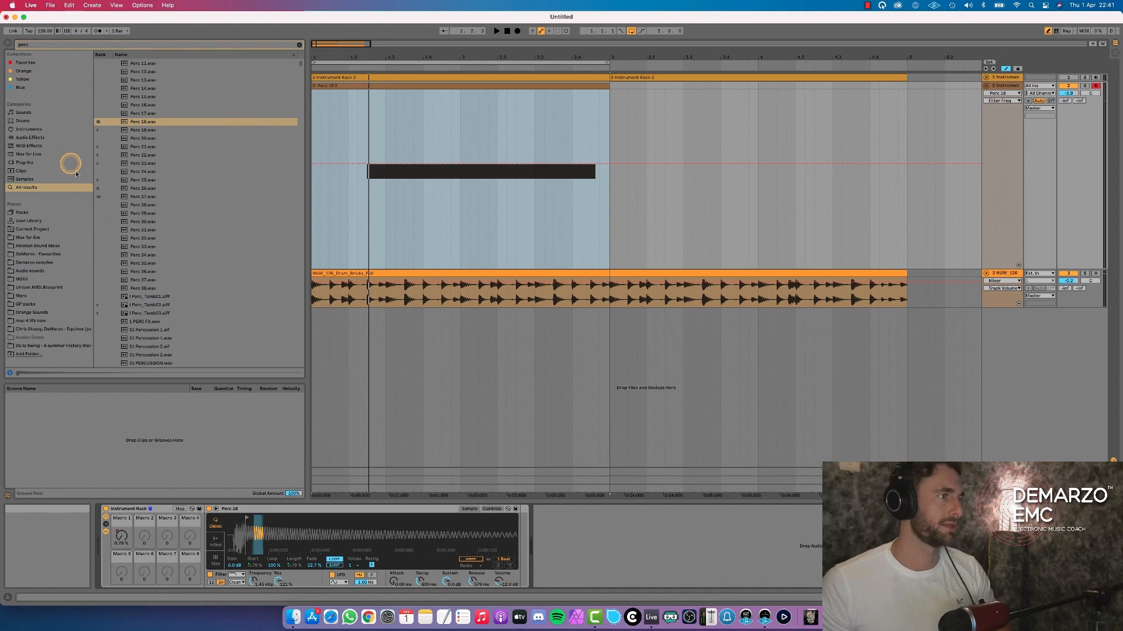
Clear the browser search and add FabFilter's FF Pro-Q 2 plug-in after the Perc 18 Simpler.
left_click(299, 44)
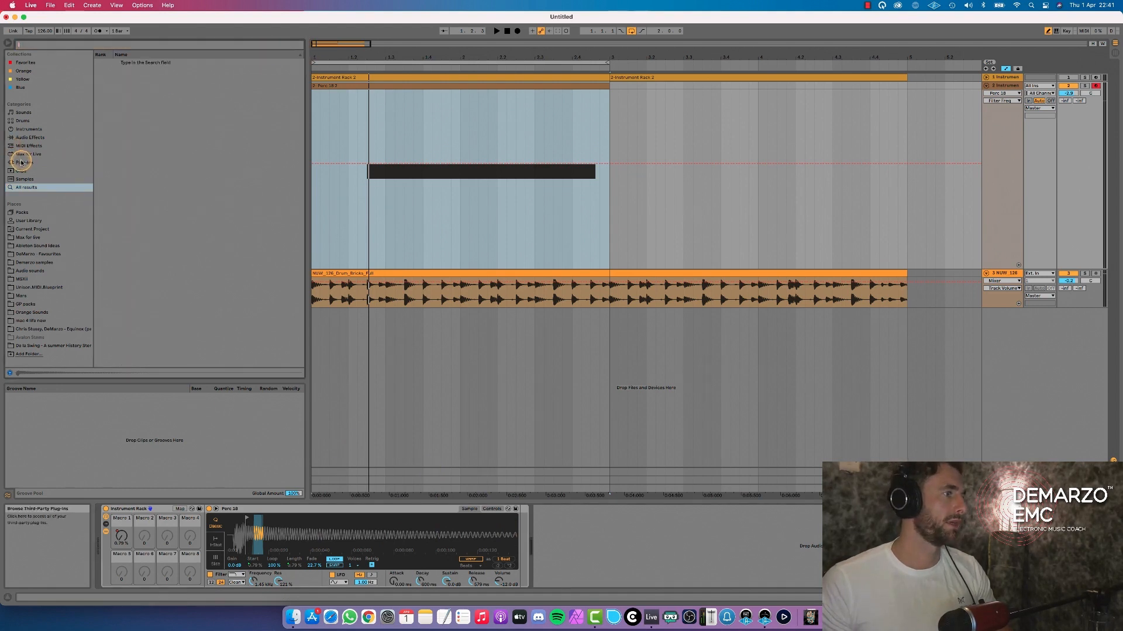
left_click(21, 163)
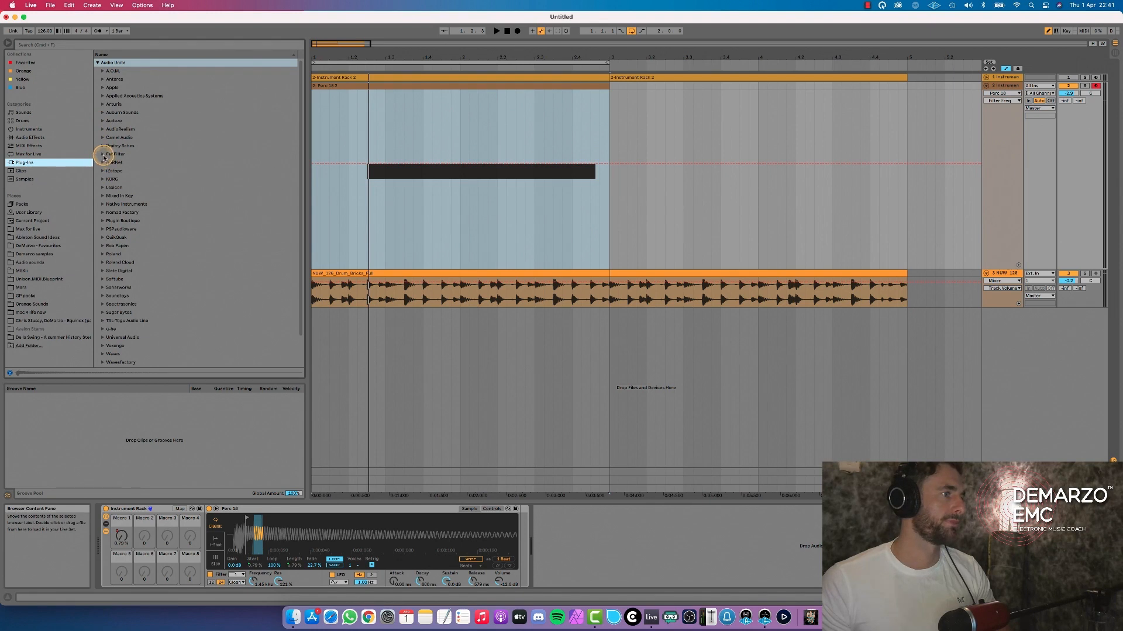
left_click(103, 155)
left_click(145, 221)
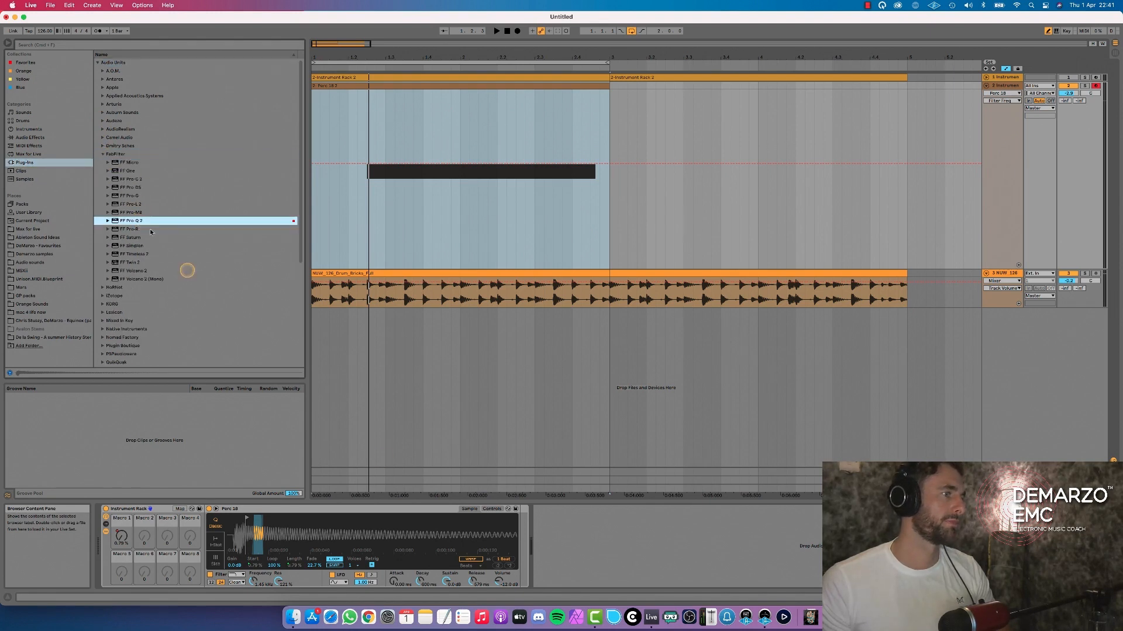
scroll(193, 204, "down", 10)
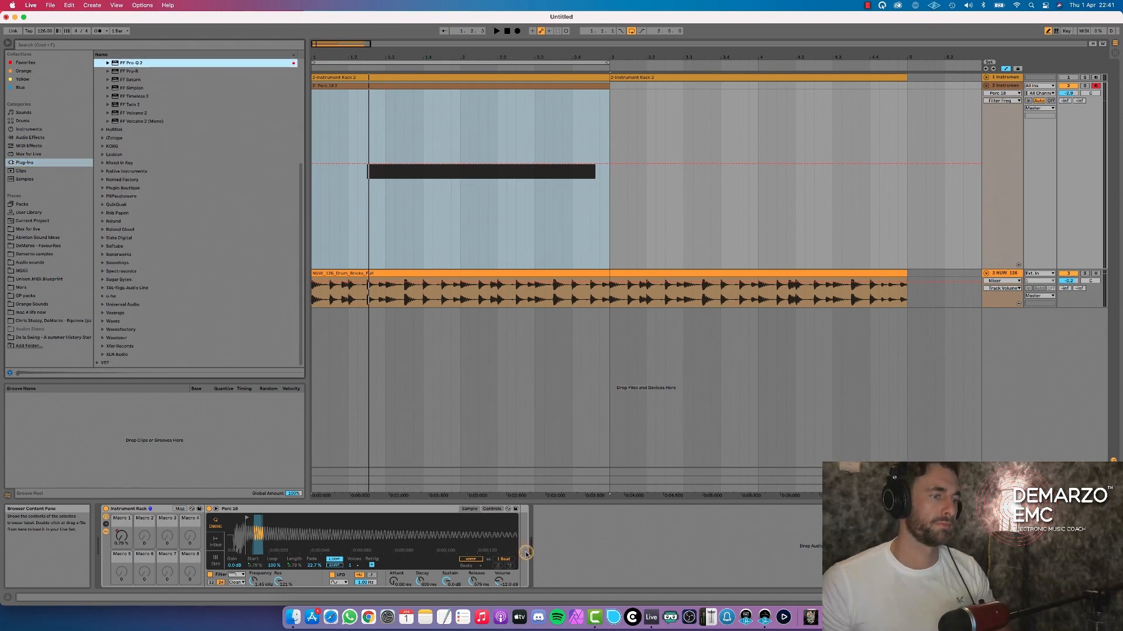
left_click(166, 140)
left_click(130, 64)
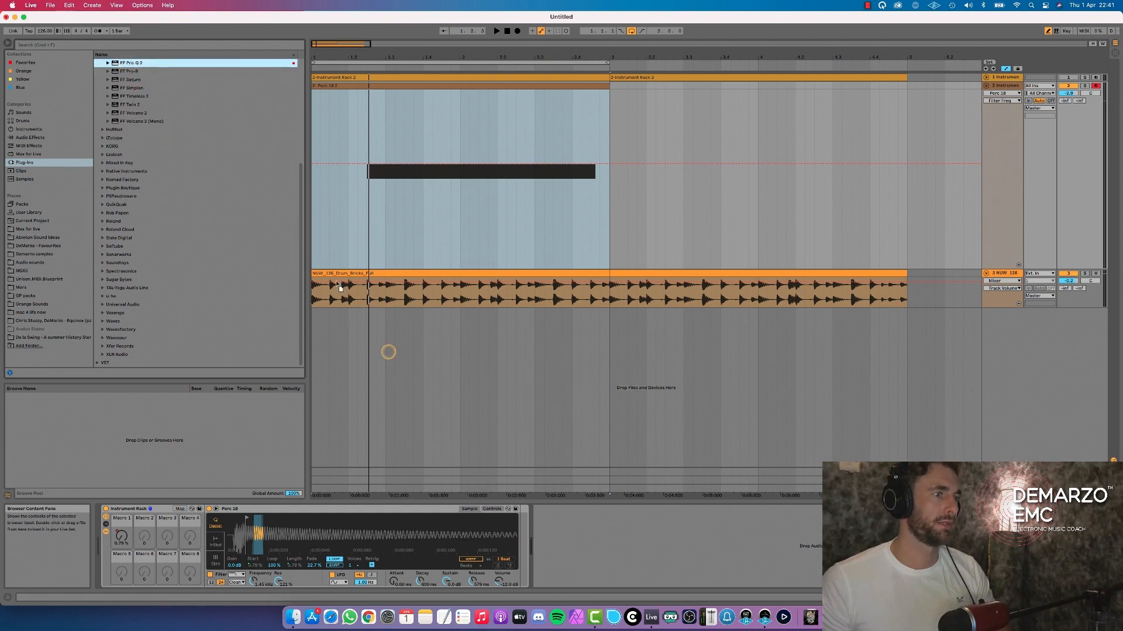
left_click_drag(518, 538, 520, 539)
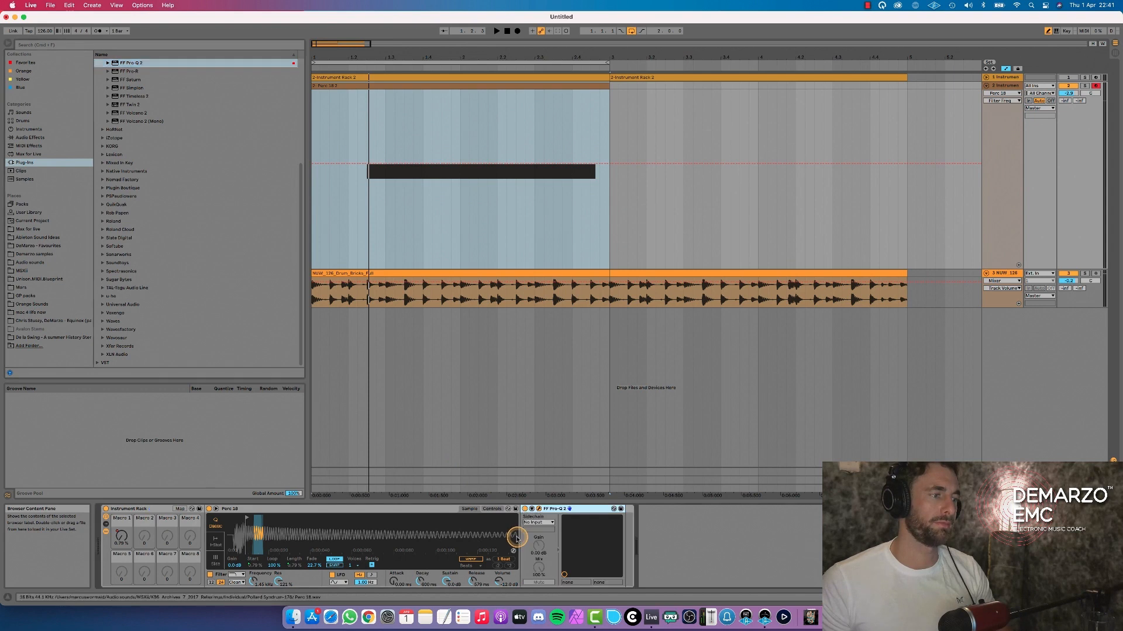
Add a bell band at about 370 Hz in Pro-Q 2 and narrow it to a Q of about 3.9.
key("space")
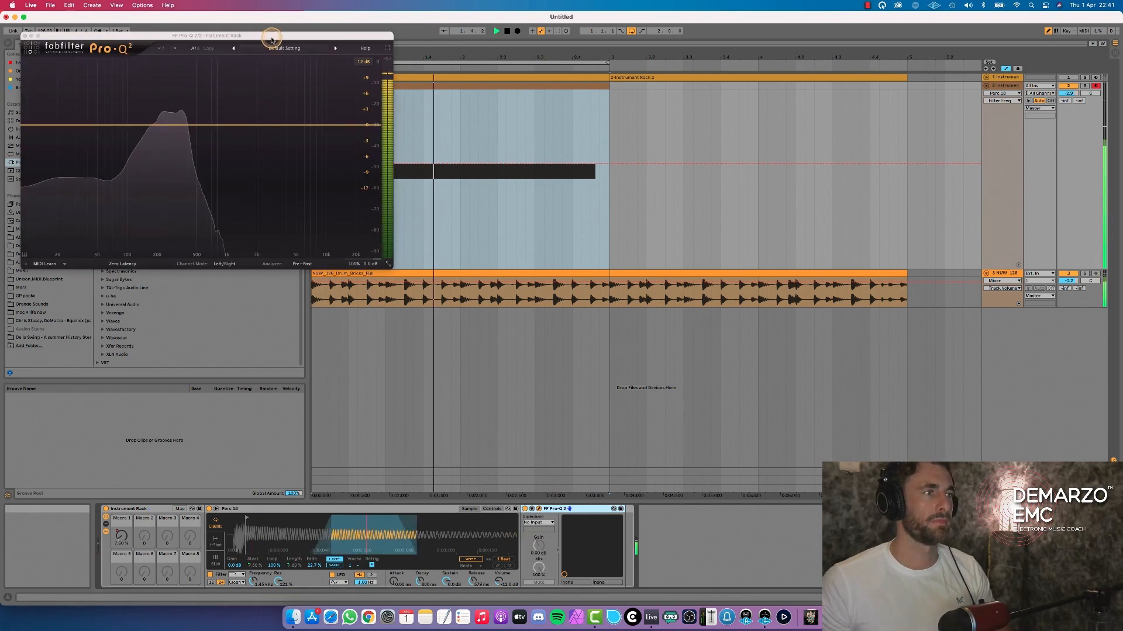
left_click_drag(263, 35, 588, 269)
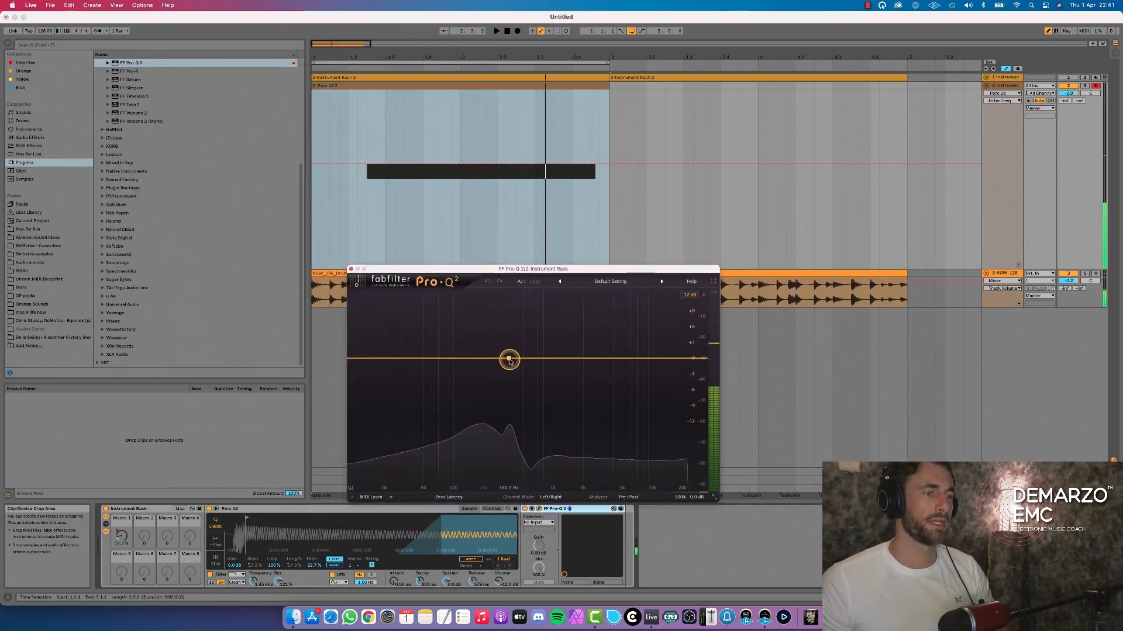
left_click(511, 350)
left_click_drag(551, 467, 545, 439)
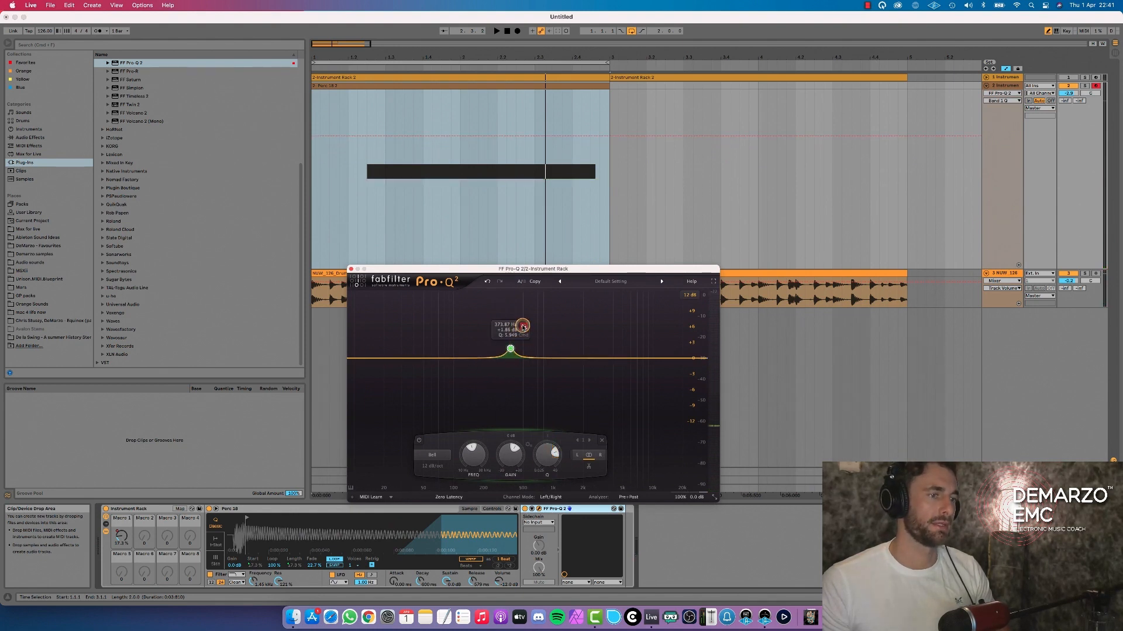
Sweep the bell band's frequency during playback, boost it to about +9.8 dB and close the equaliser window.
key("space")
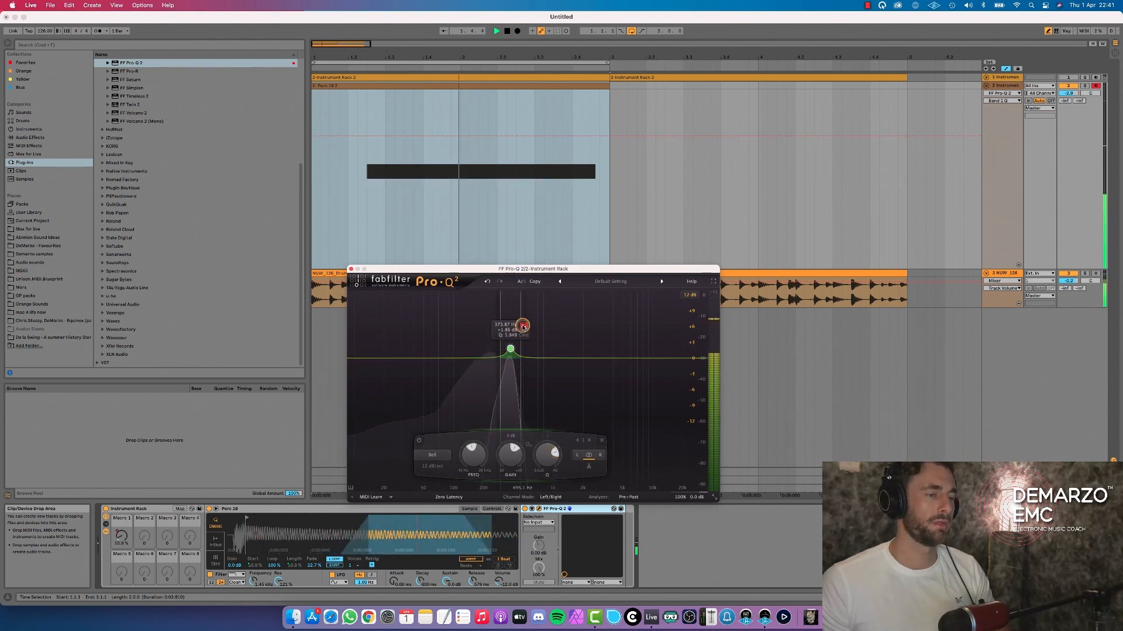
left_click_drag(522, 326, 517, 328)
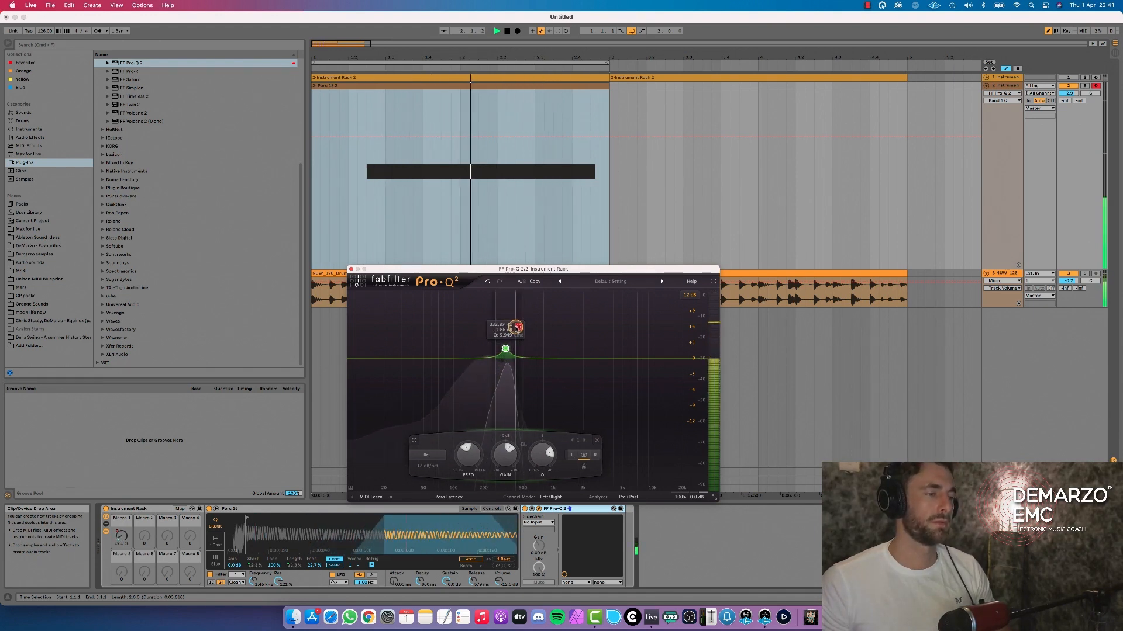
left_click_drag(516, 328, 510, 305)
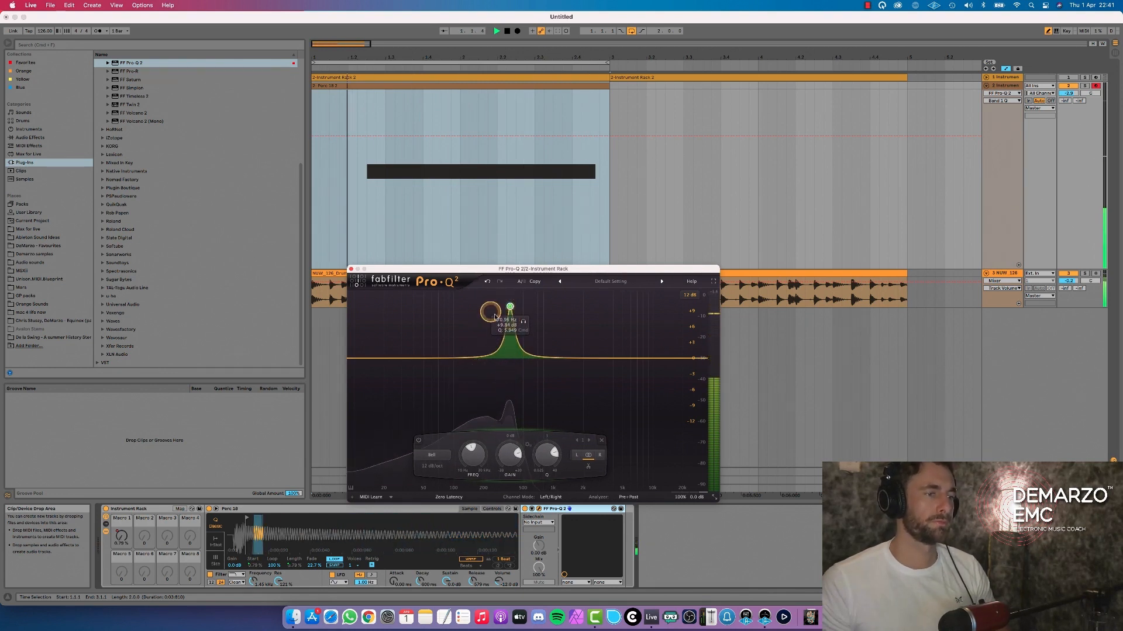
left_click(351, 269)
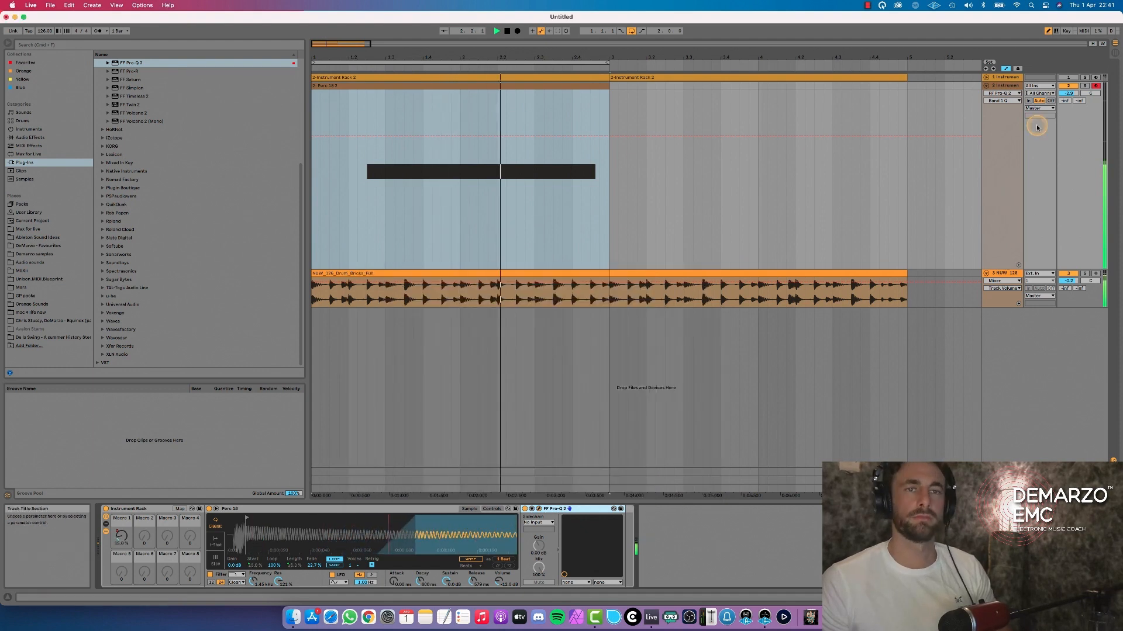
Lower the Perc 18 track's volume and set the Simpler's spread to about 11 %.
left_click_drag(1068, 94, 1069, 101)
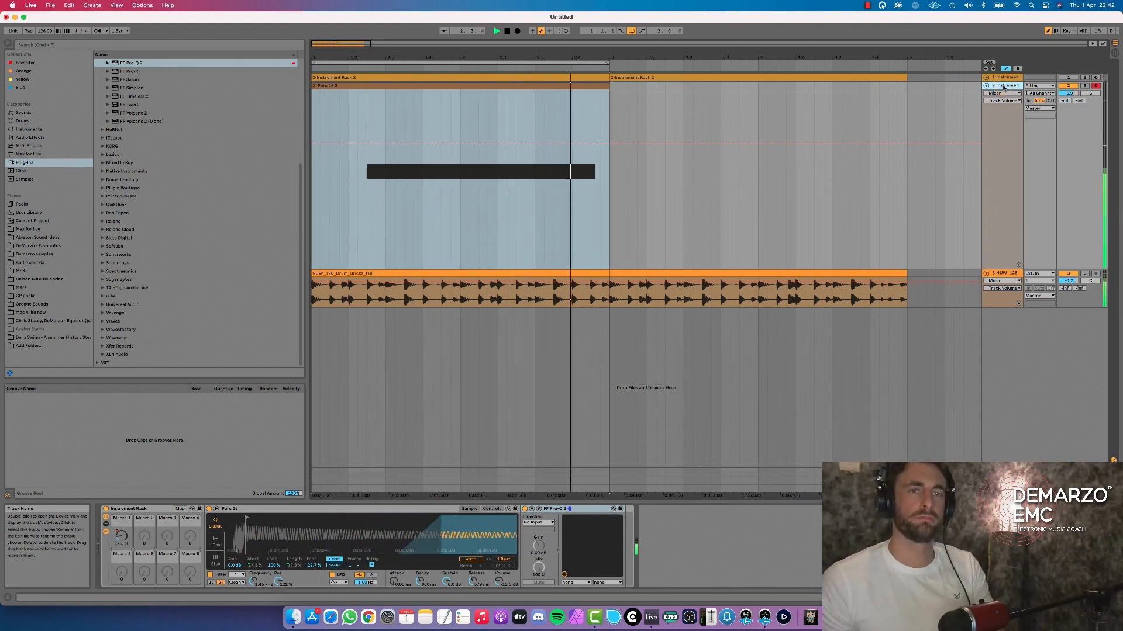
key("space")
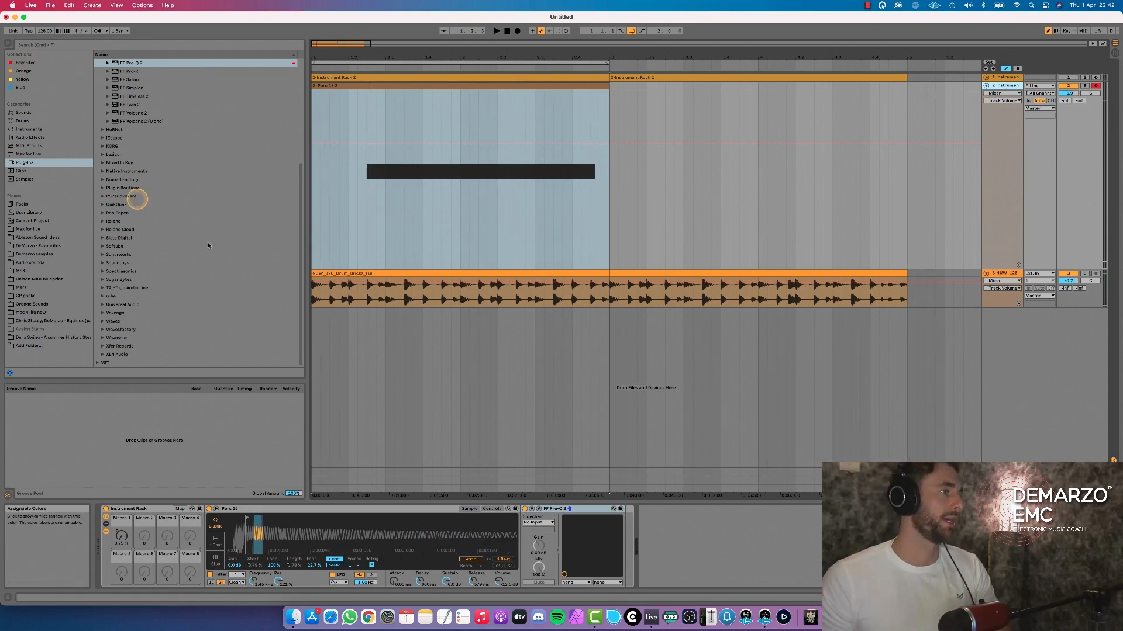
left_click(492, 510)
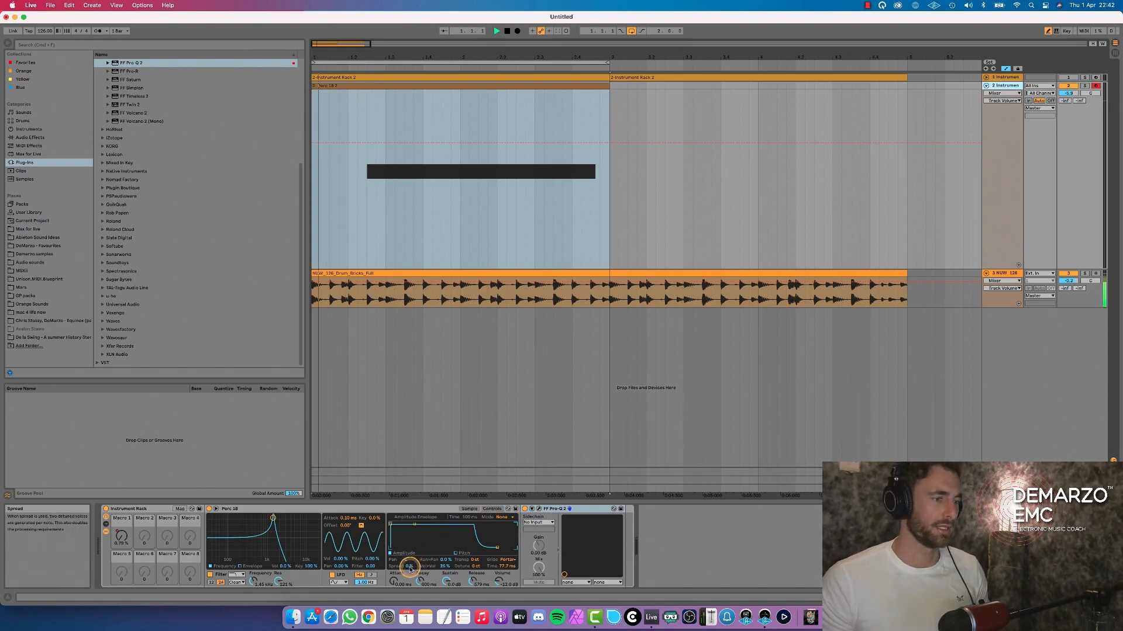
mouse_move(410, 567)
left_mouse_down()
mouse_move(410, 546)
mouse_move(410, 561)
left_mouse_up()
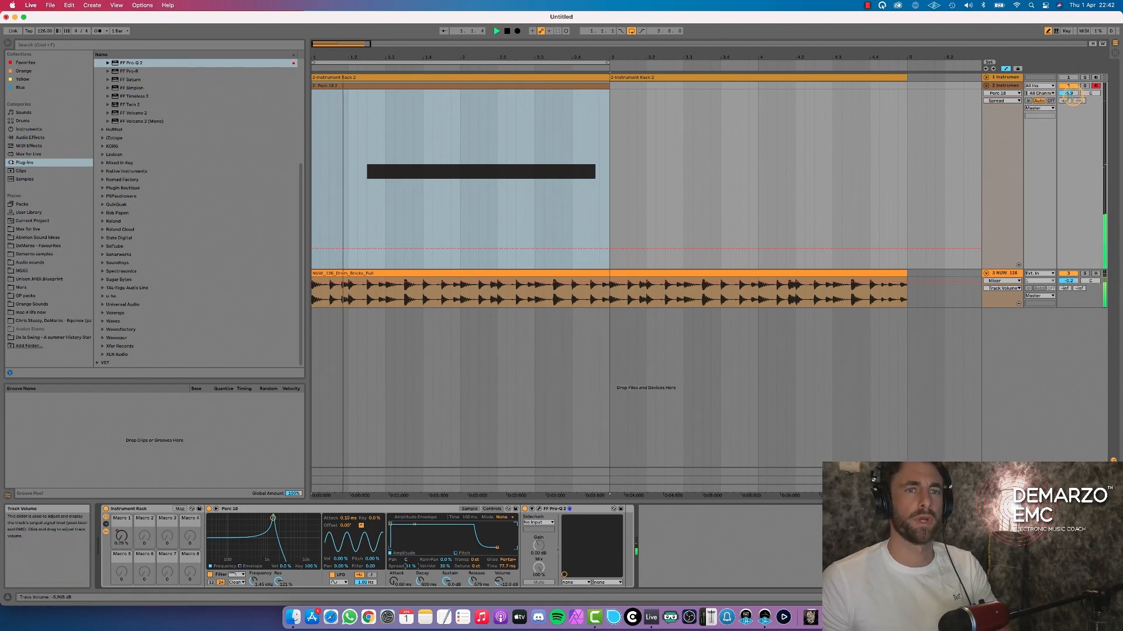
left_click(1069, 93)
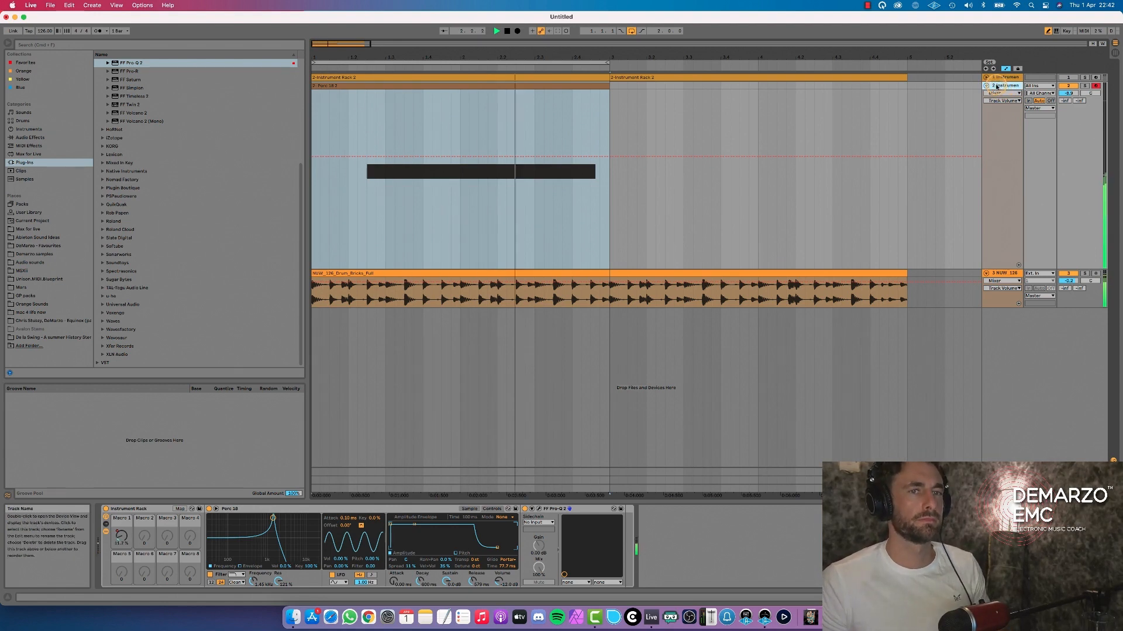
key("super+t")
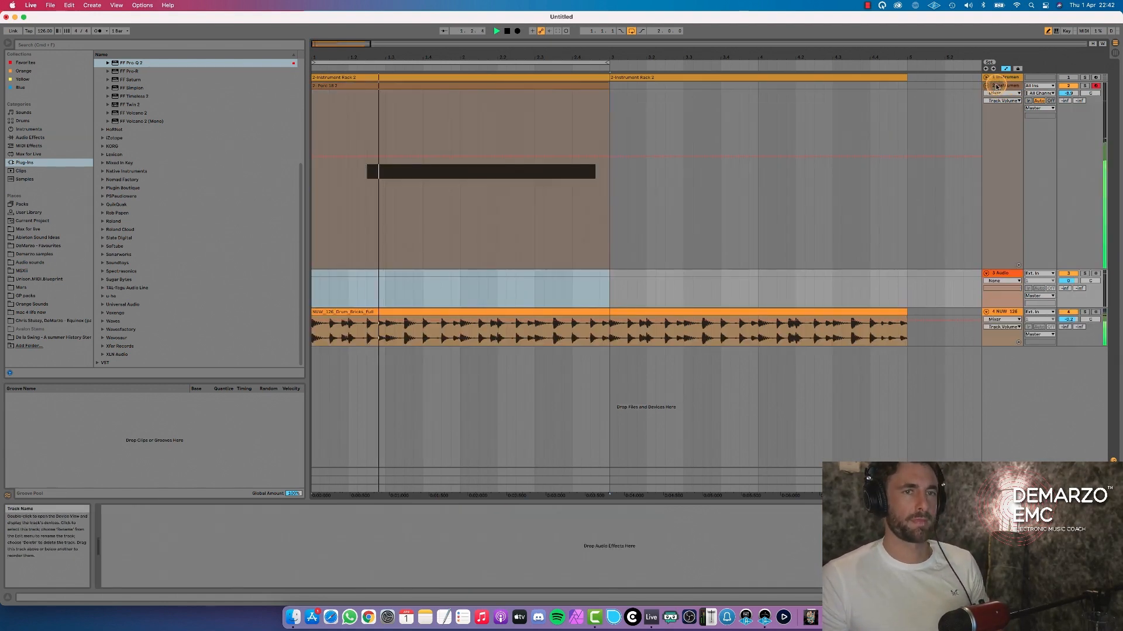
left_click(997, 273)
key("Delete")
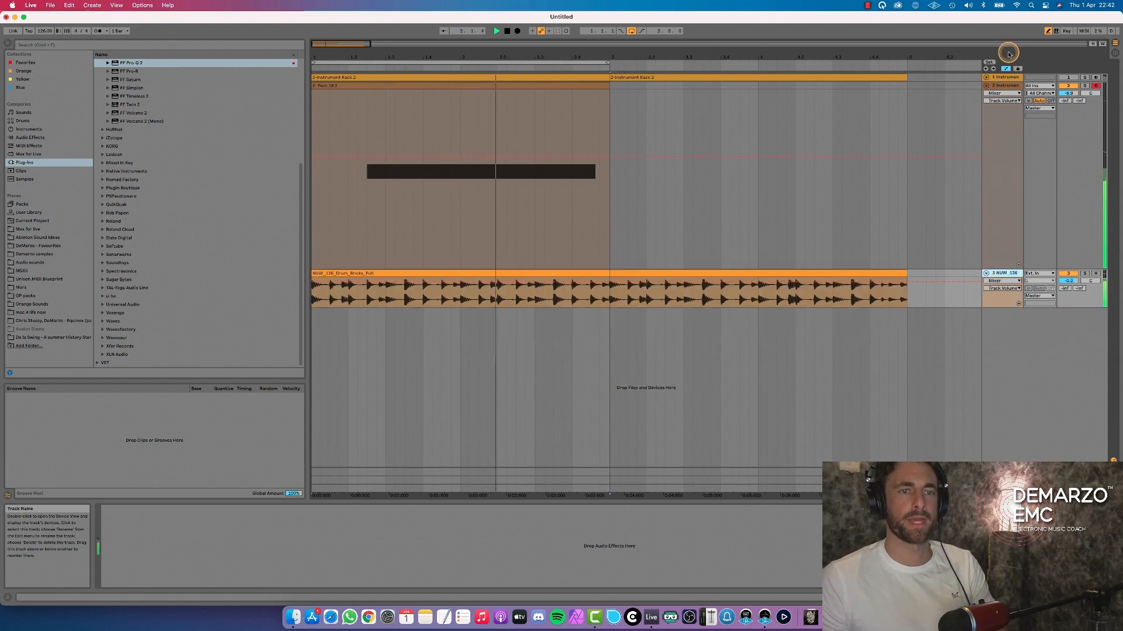
Stop playback and search the whole browser library for "wow".
key("space")
left_click(1002, 86)
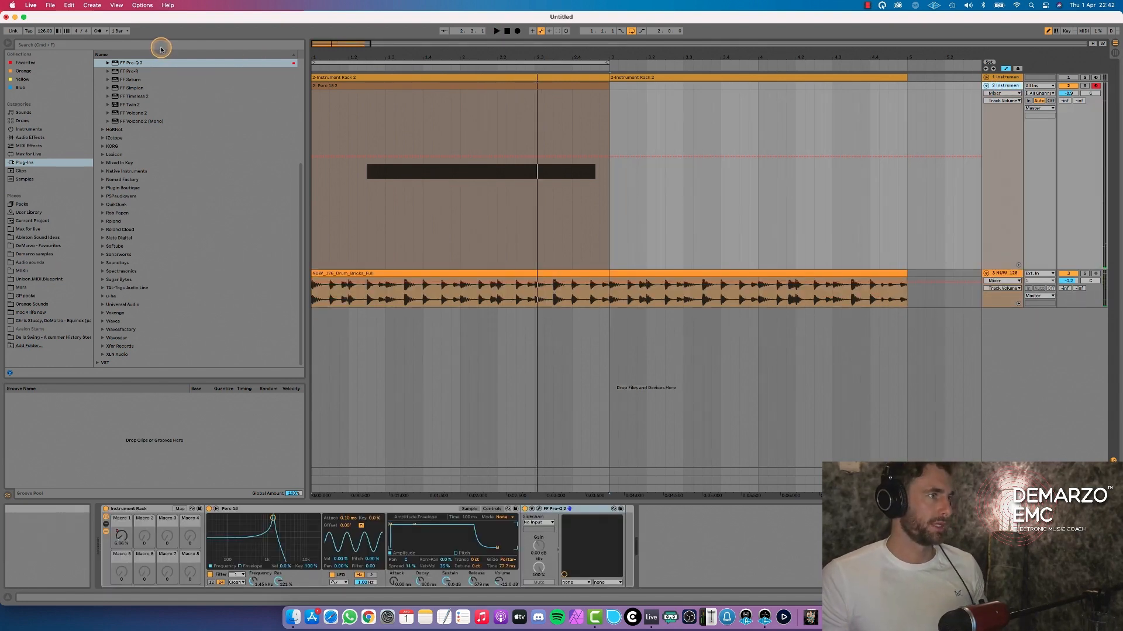
left_click(161, 47)
type("wow")
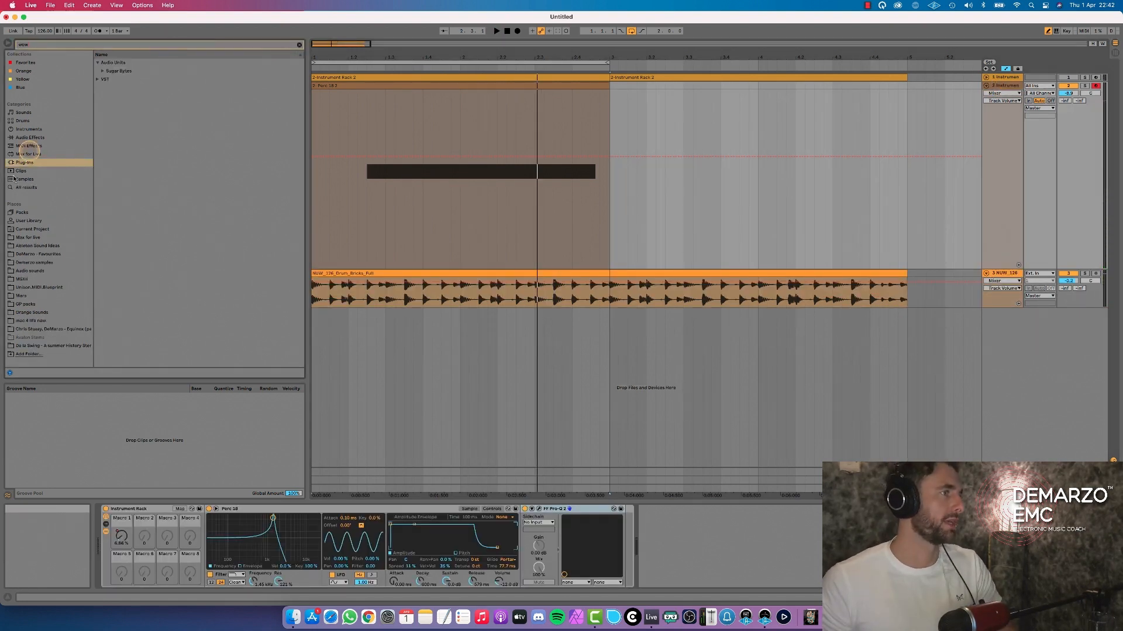
left_click(29, 188)
Audition the first few "wow" samples in the search results.
left_click(150, 70)
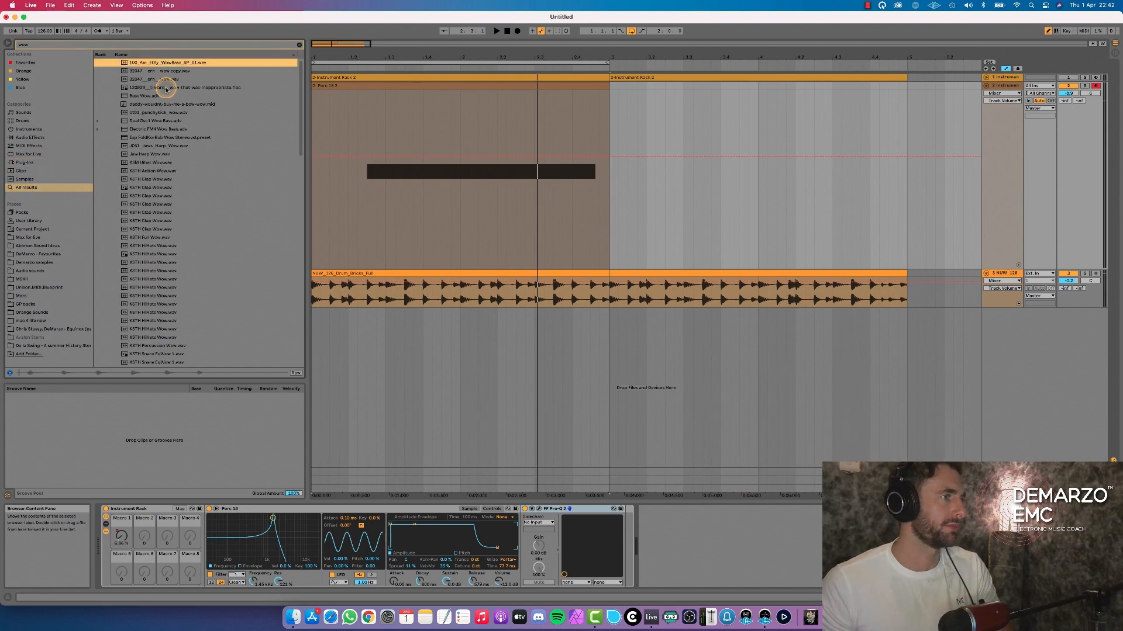
key("Down")
key("Down")
key("Down")
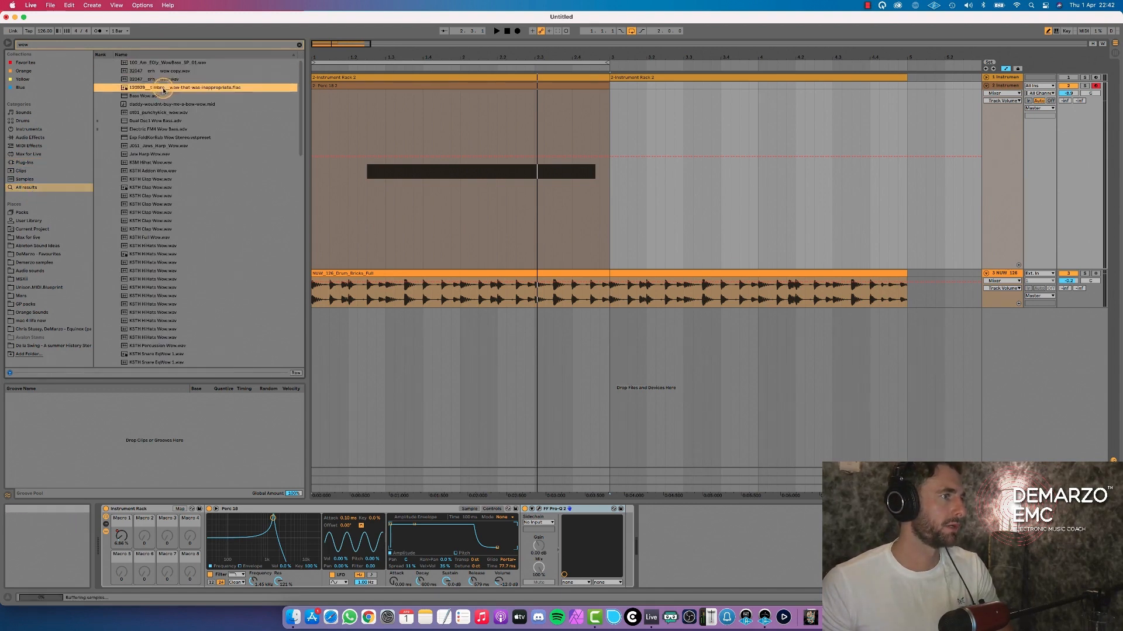
key("Up")
Insert a MIDI track below Perc 18 and load the wow-that-was-inappropriate sample into a Simpler on it.
left_click(659, 138)
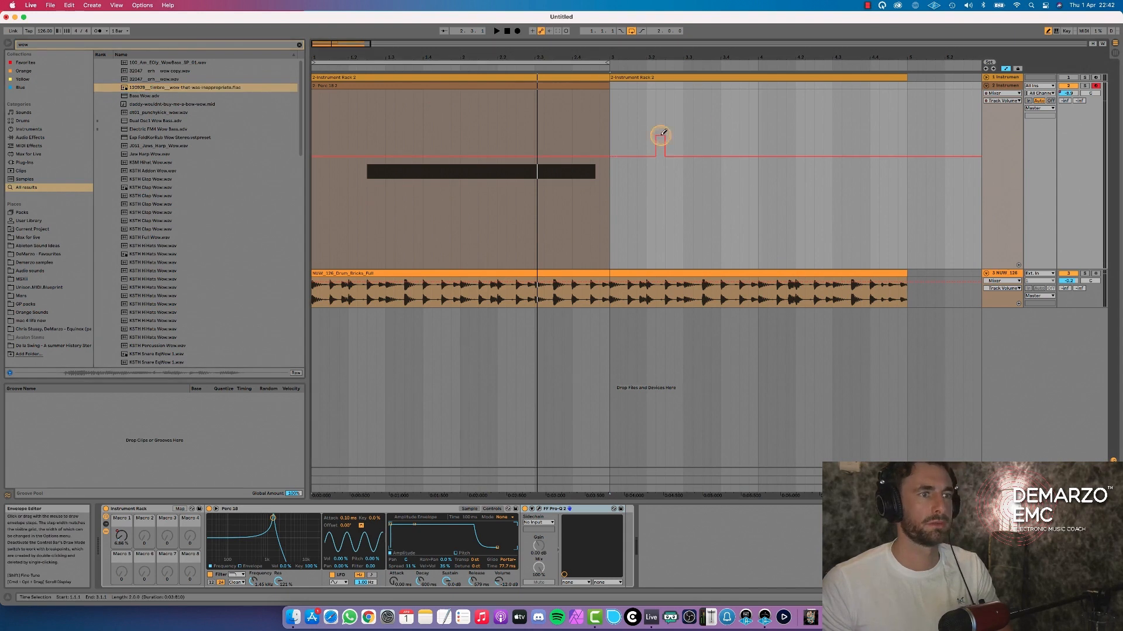
left_click(1009, 104)
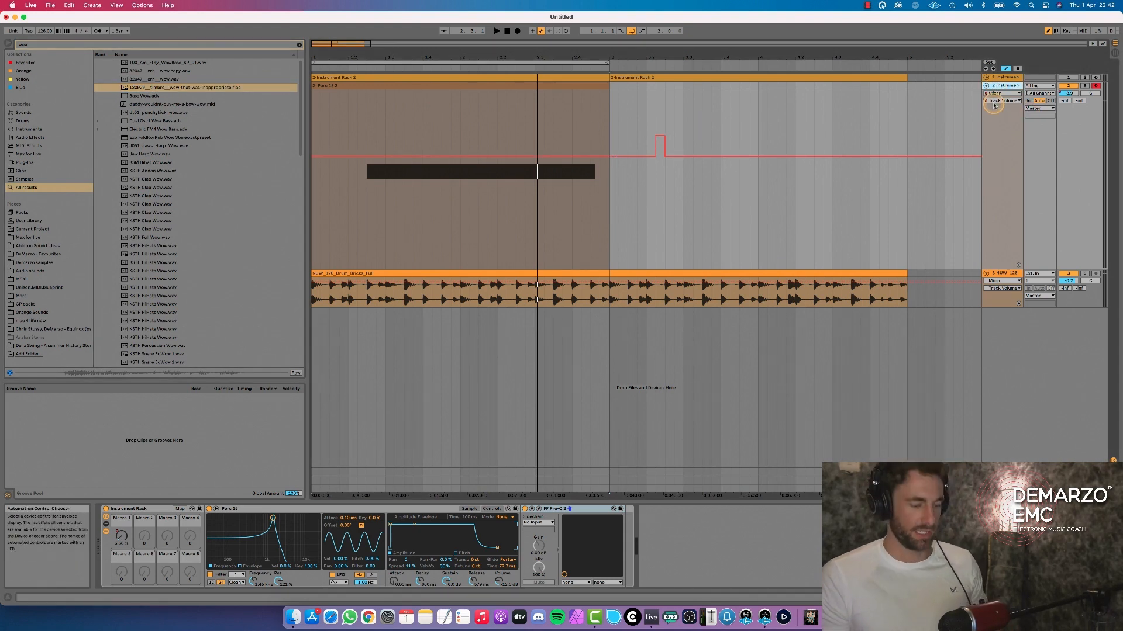
key("super+shift+t")
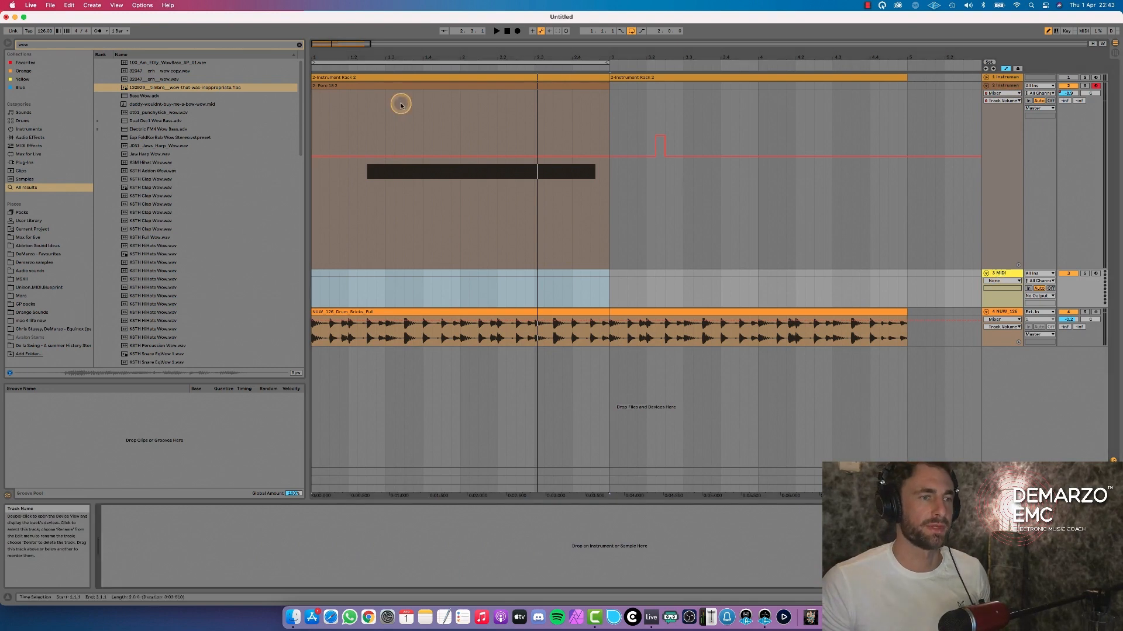
left_click(170, 89)
left_click_drag(277, 543, 276, 537)
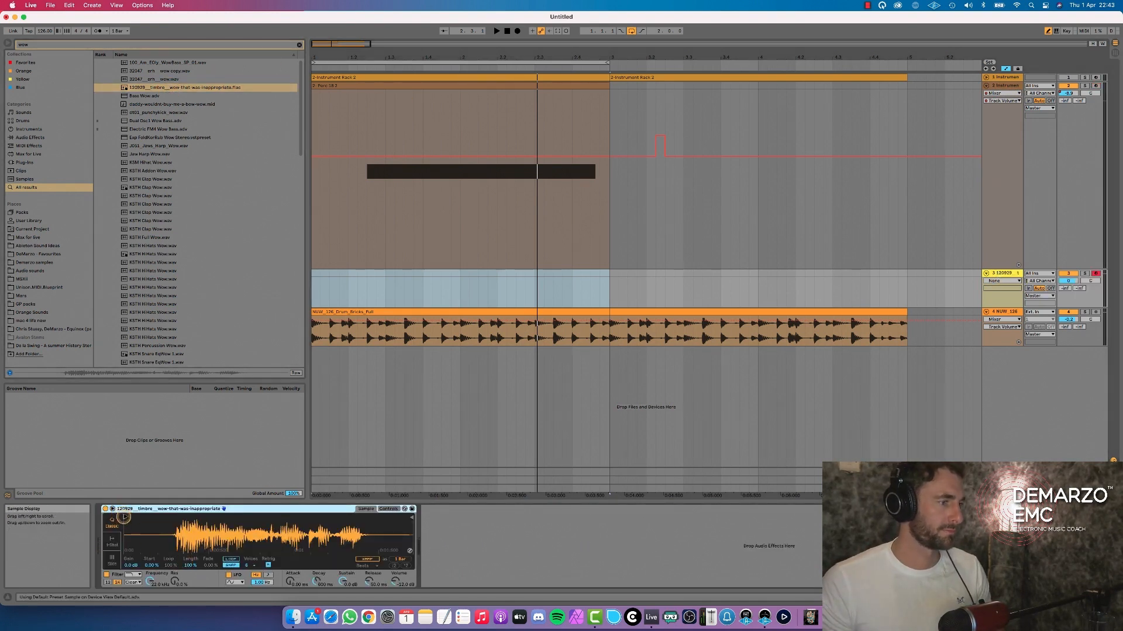
Move the new Simpler's sample start to where the waveform becomes audible and restart the arrangement's playback.
left_click_drag(124, 518, 178, 517)
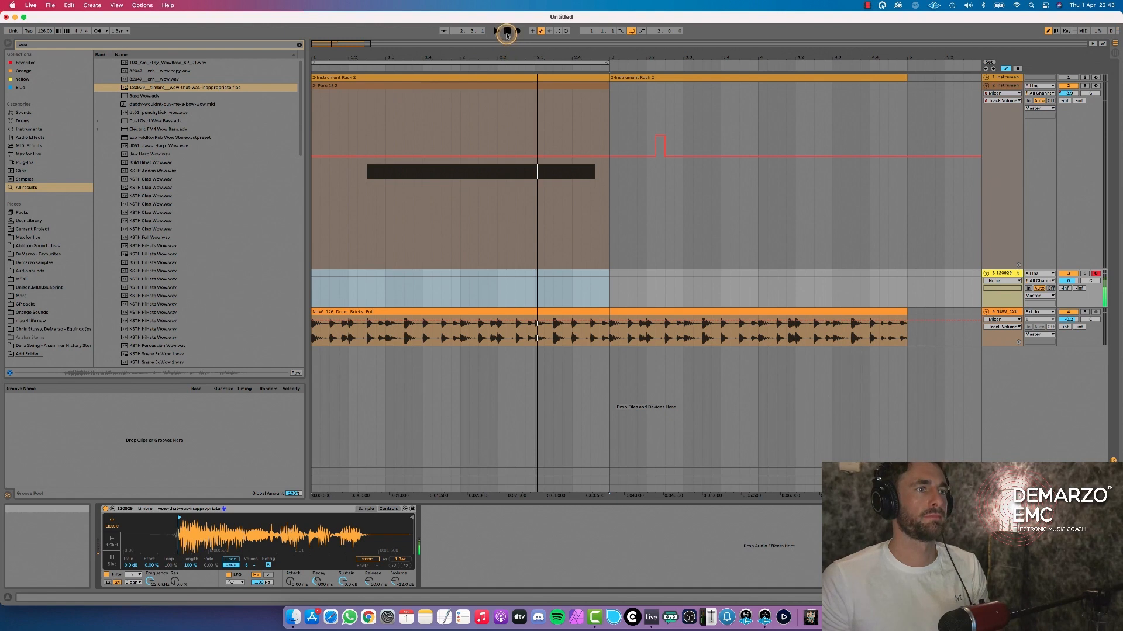
left_click(506, 31)
left_click(497, 30)
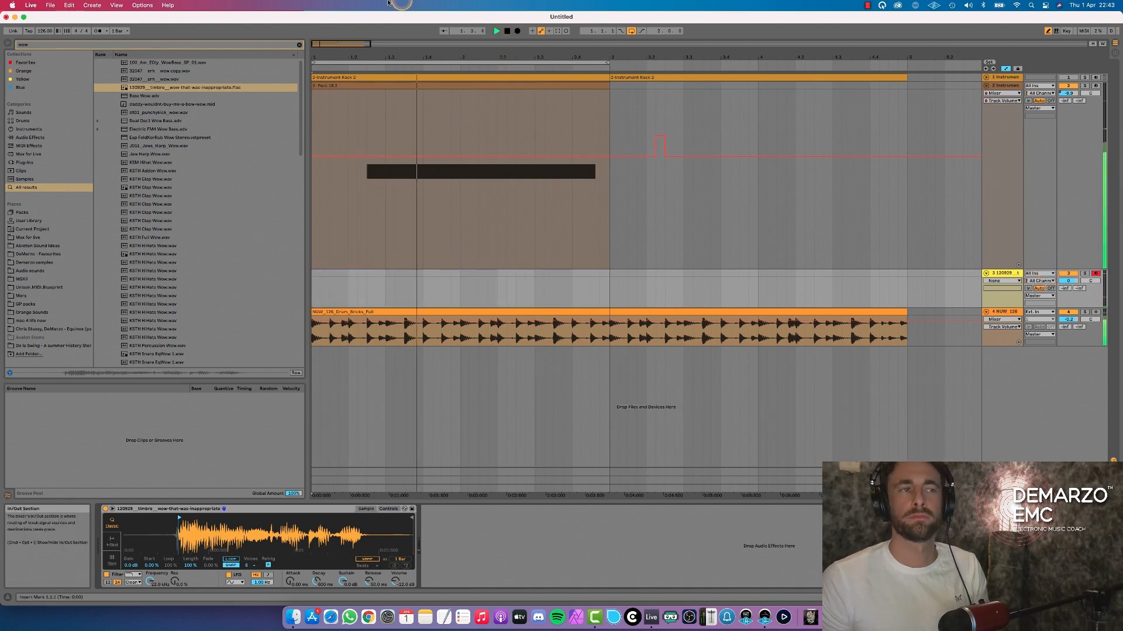
Record one short note near the loop's end on the wow sample track, stop recording and lower that track's volume slightly.
left_click(517, 31)
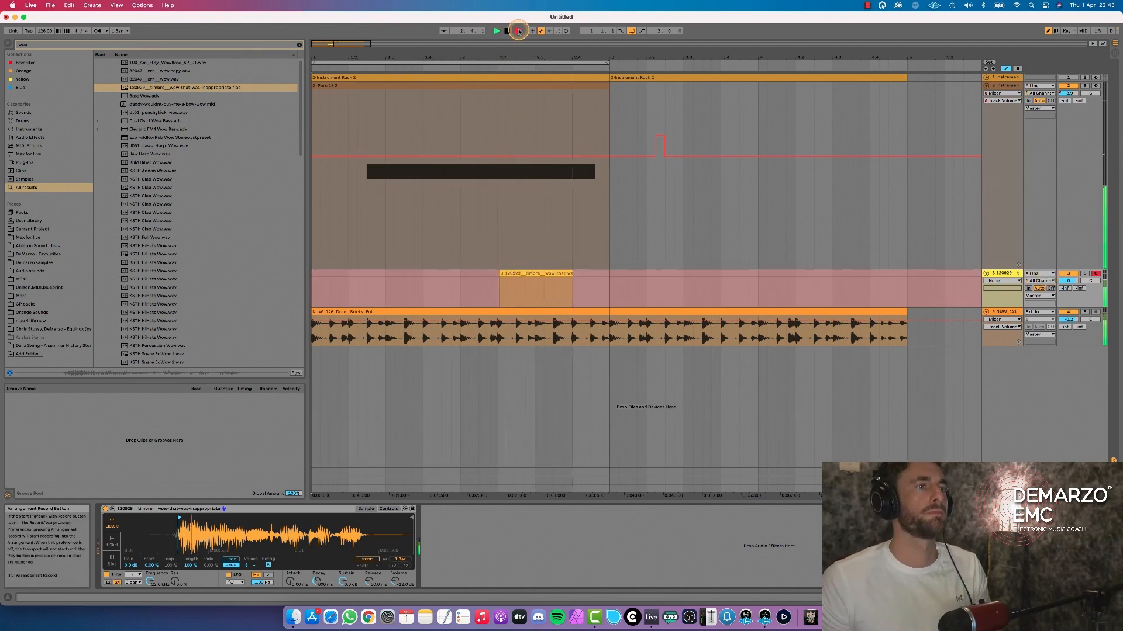
left_click(518, 31)
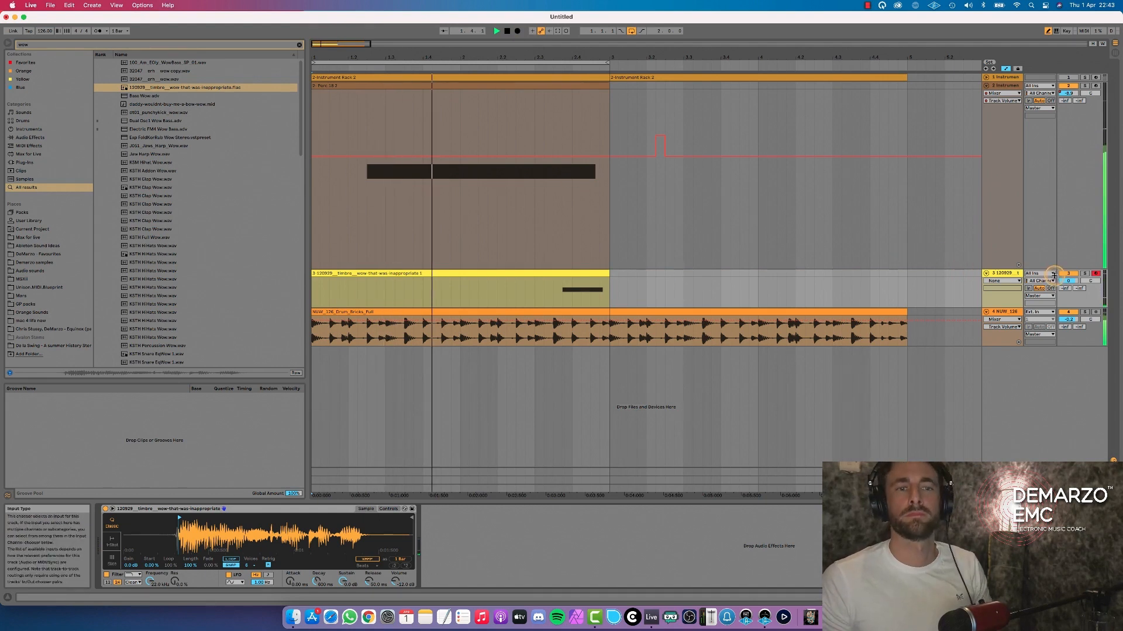
left_click_drag(1063, 281, 1062, 285)
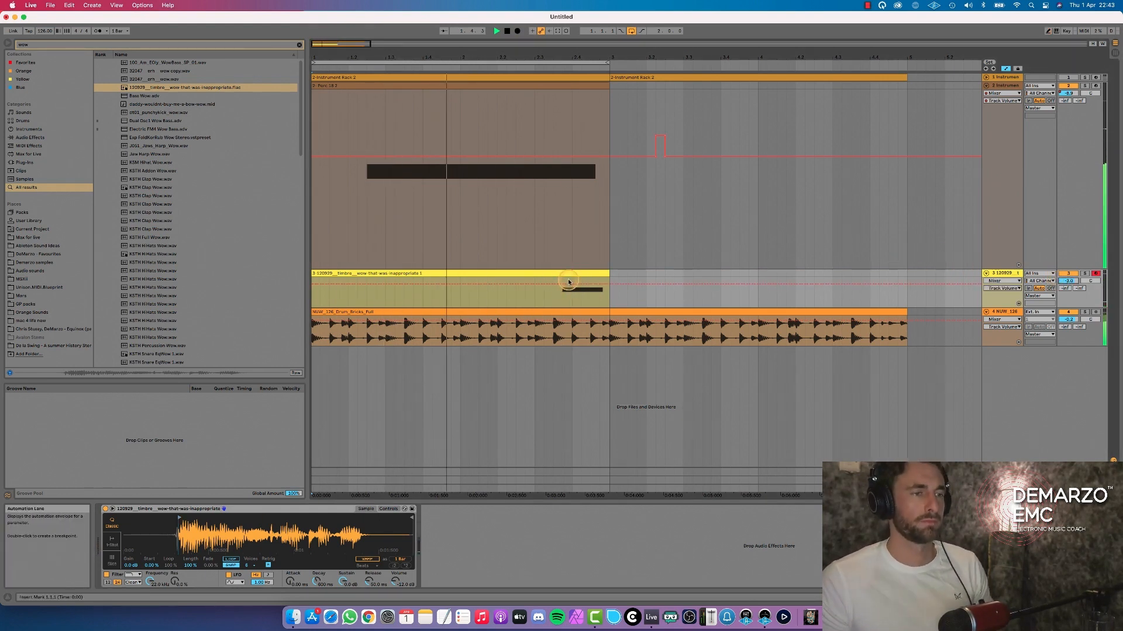
Split the recorded wow clip at its note, move the note piece slightly later and delete the empty leading piece.
left_click(562, 294)
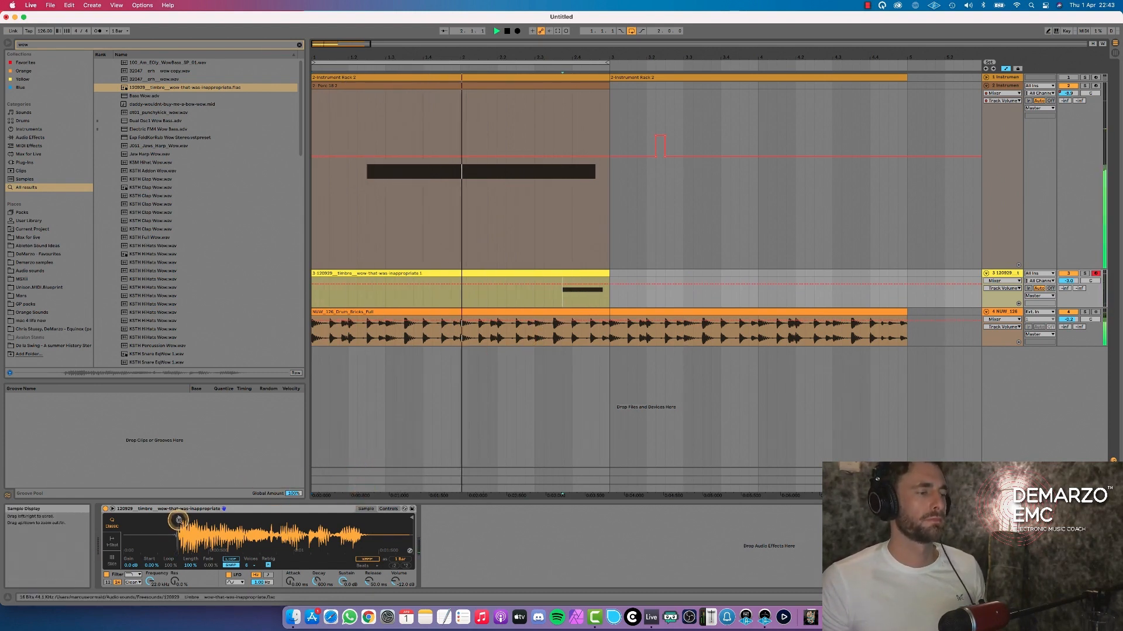
key("super+e")
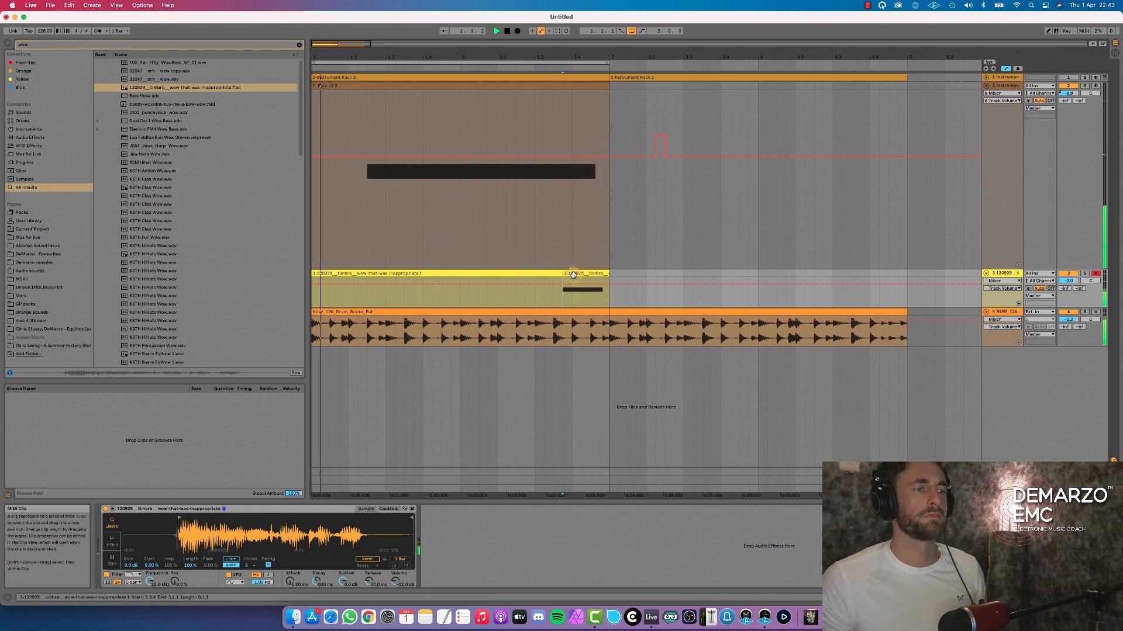
left_click_drag(571, 274, 609, 273)
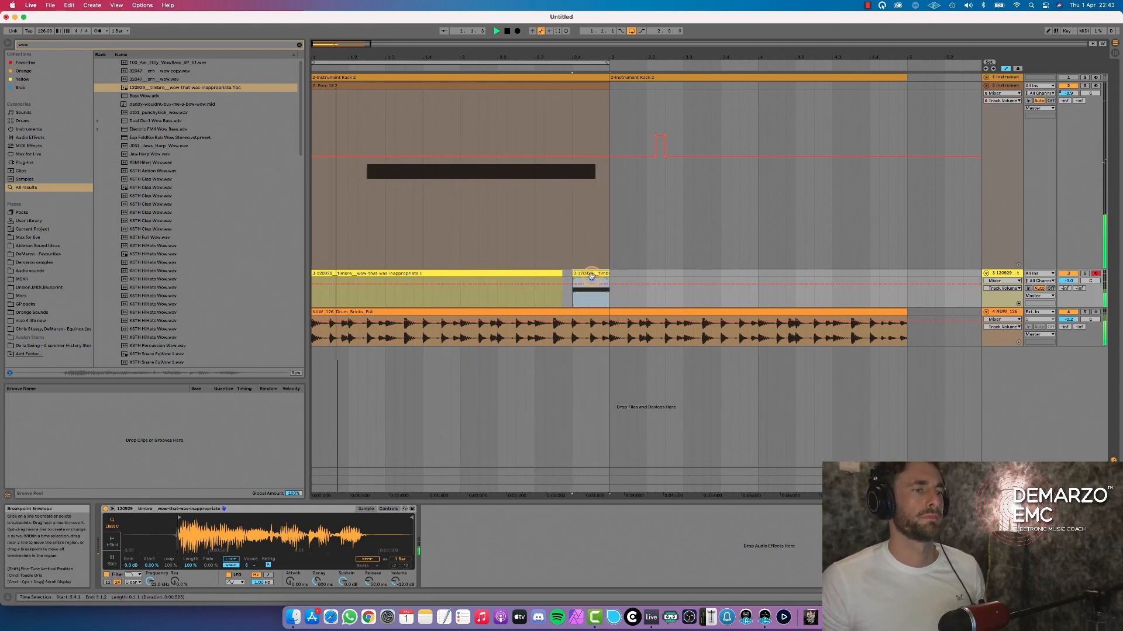
left_click(537, 270)
Fold the Perc 18 track to compact the arrangement and select the wow sample track.
left_click(987, 86)
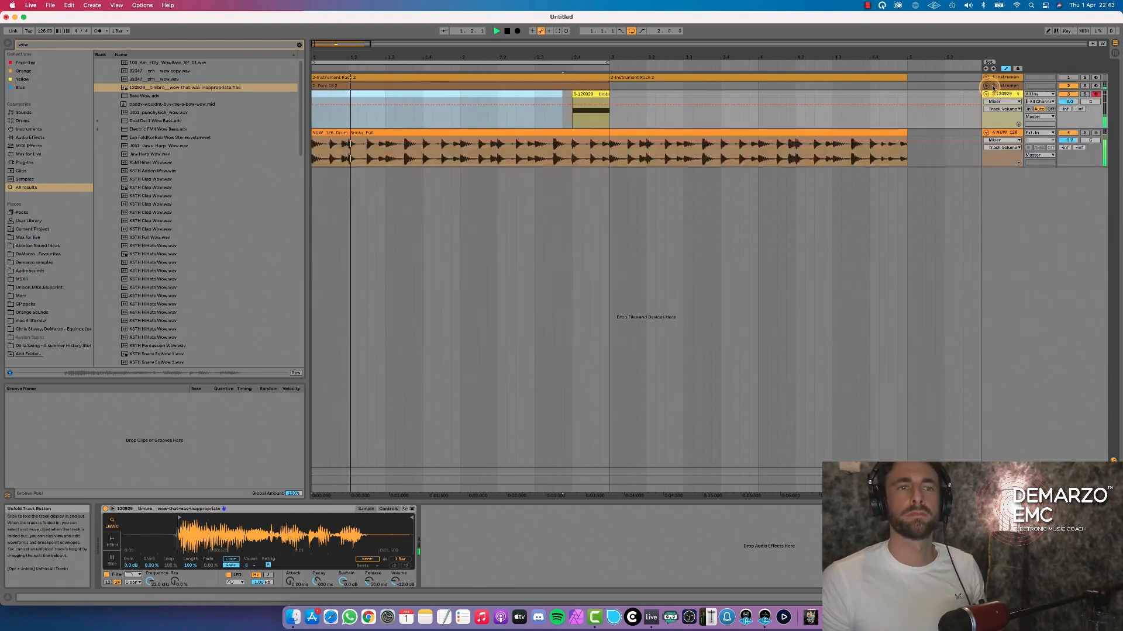
left_click(993, 87)
left_click(995, 94)
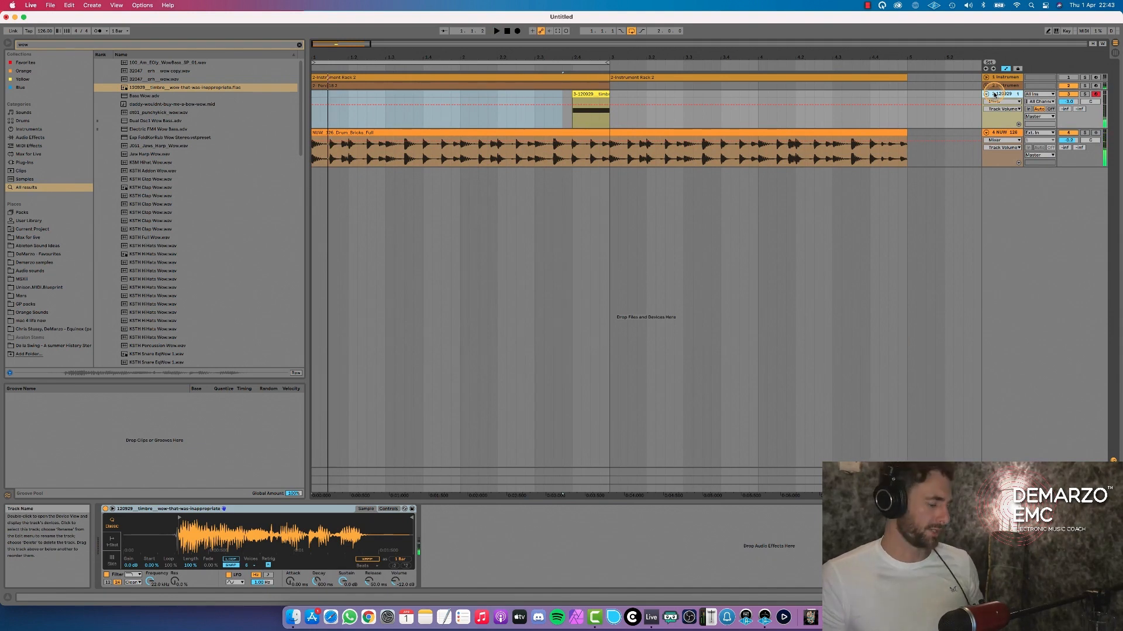
Save the Live Set as Granular.als in the Granular Project folder, replacing the existing file.
key("super+s")
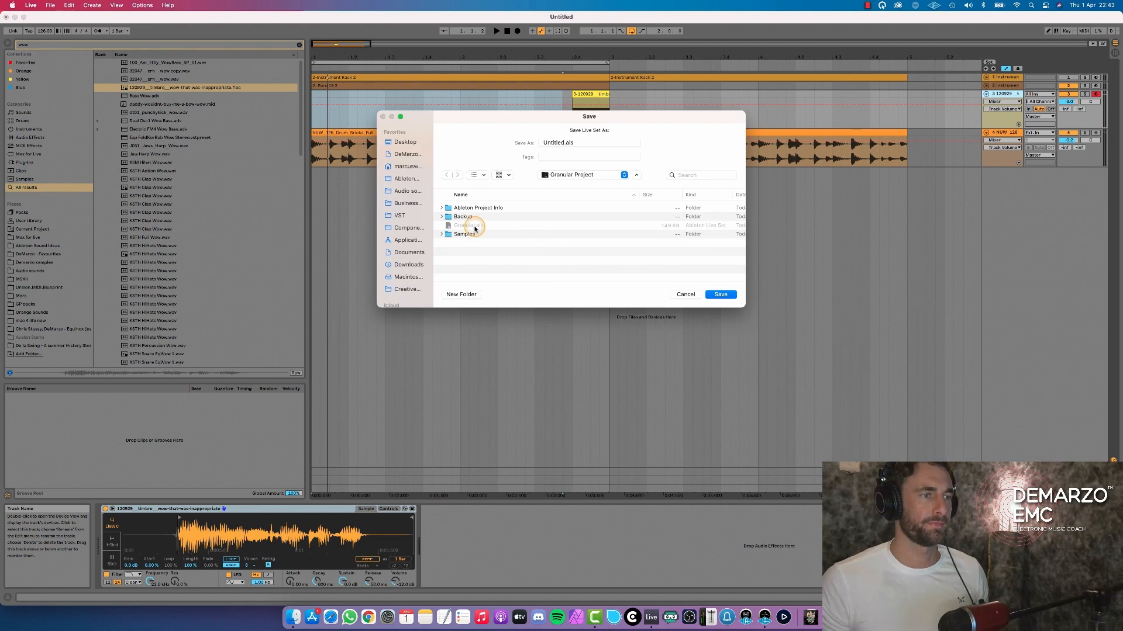
left_click(724, 294)
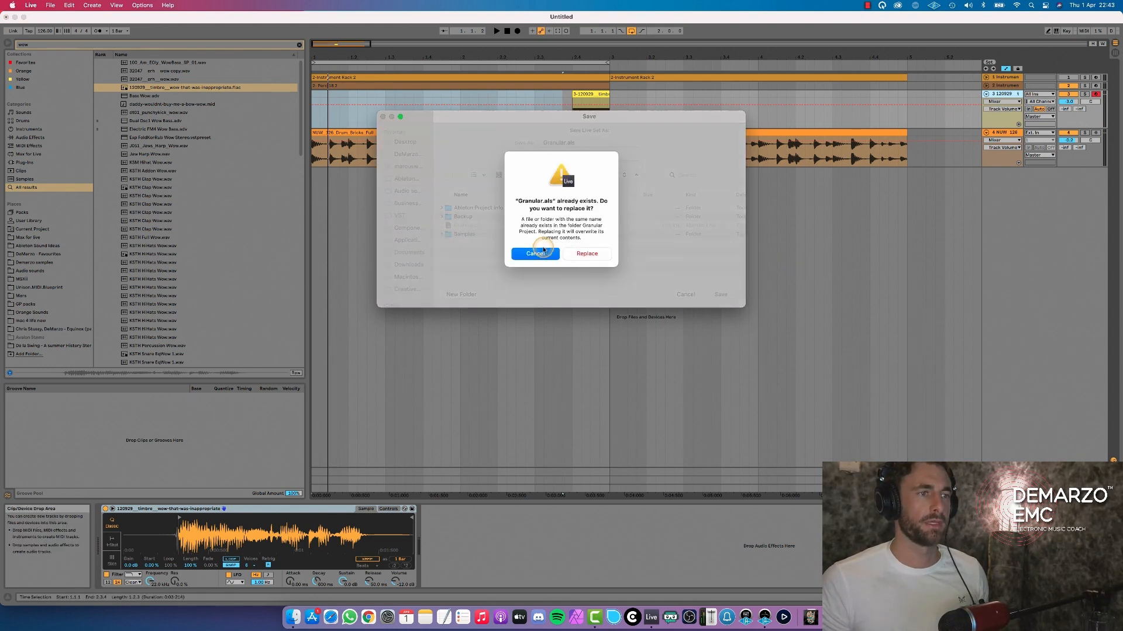
left_click(589, 253)
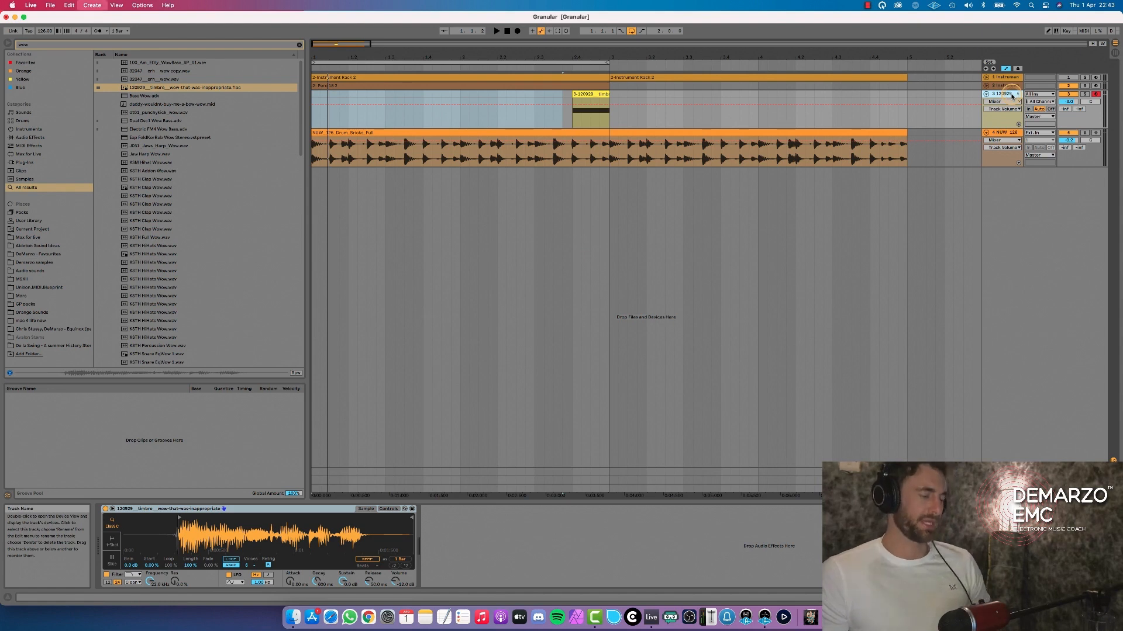
Insert a new MIDI track below the wow track and search the whole browser library for "bass".
key("super+shift+t")
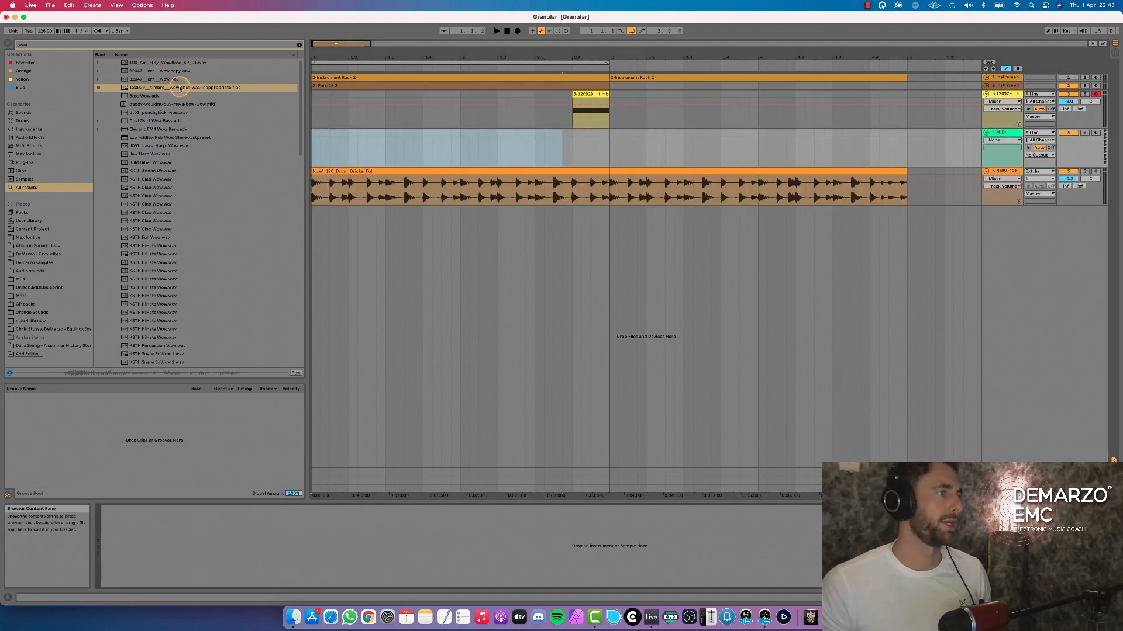
left_click(299, 46)
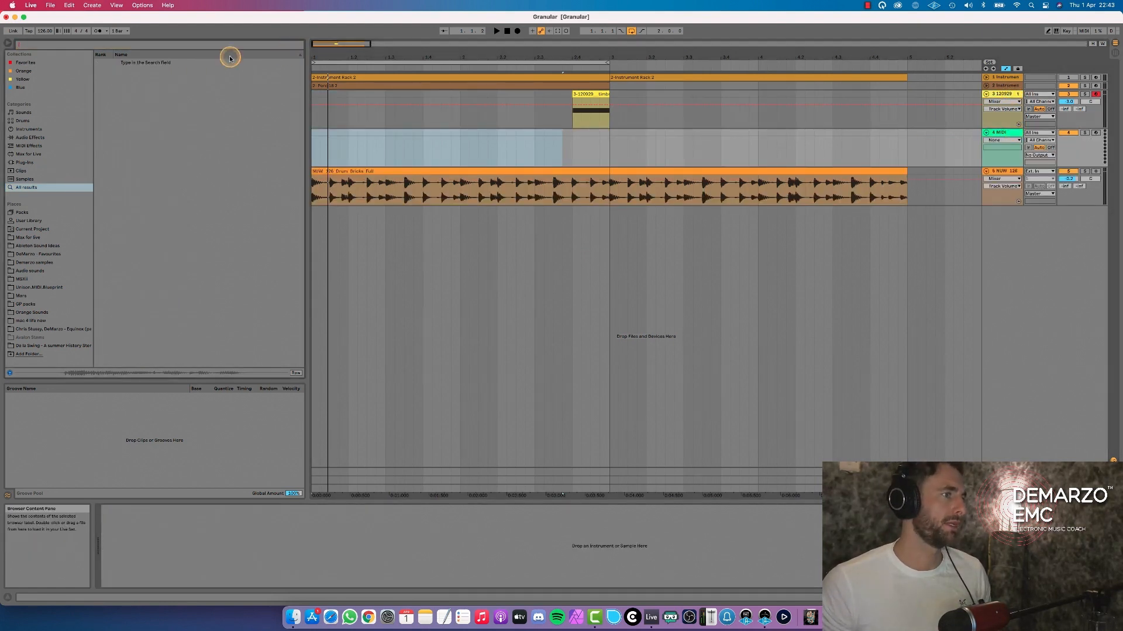
left_click(123, 46)
type("bass")
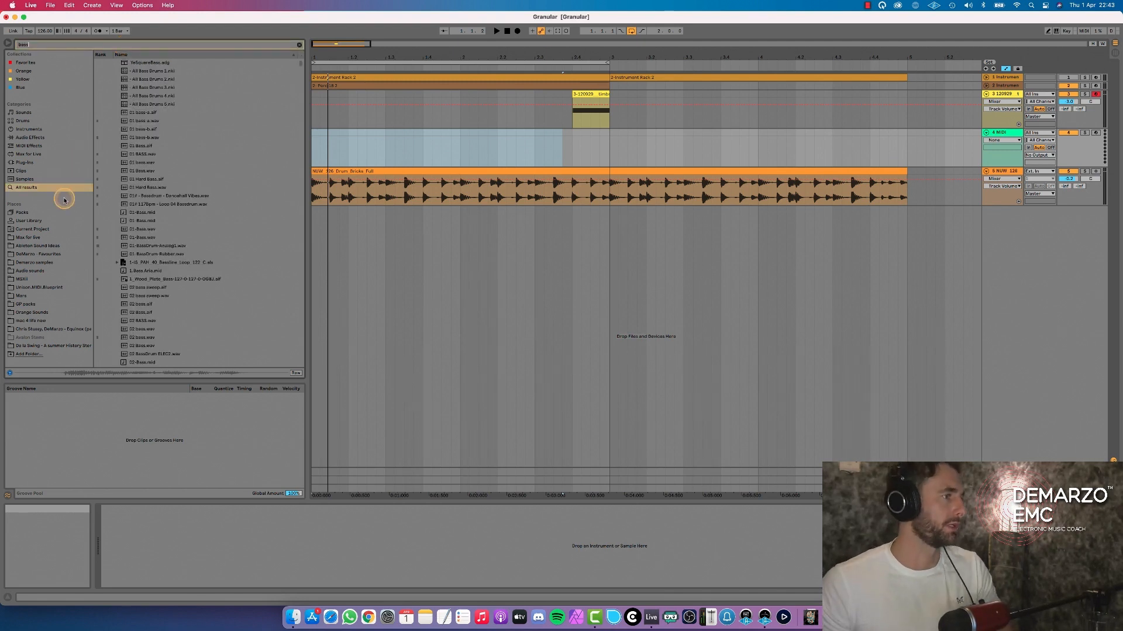
Audition the 01 bass samples near the start of the search results.
left_click(128, 206)
key("Up")
key("Up")
key("Up")
key("Up")
key("Up")
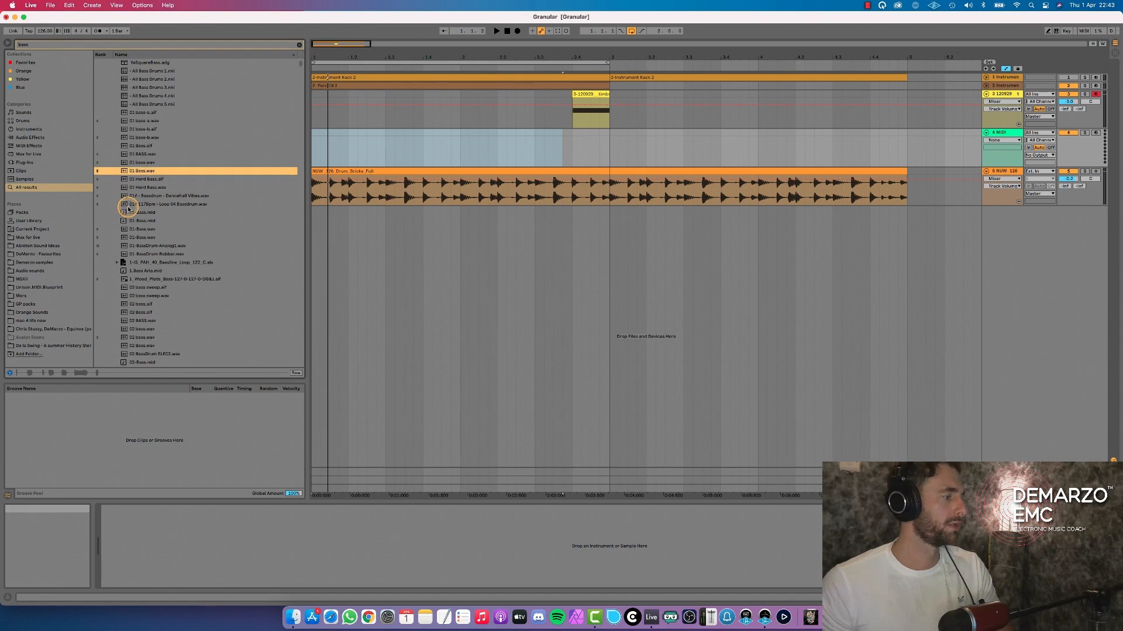
key("Up")
key("Up")
key("Up")
key("Up")
key("Up")
key("Up")
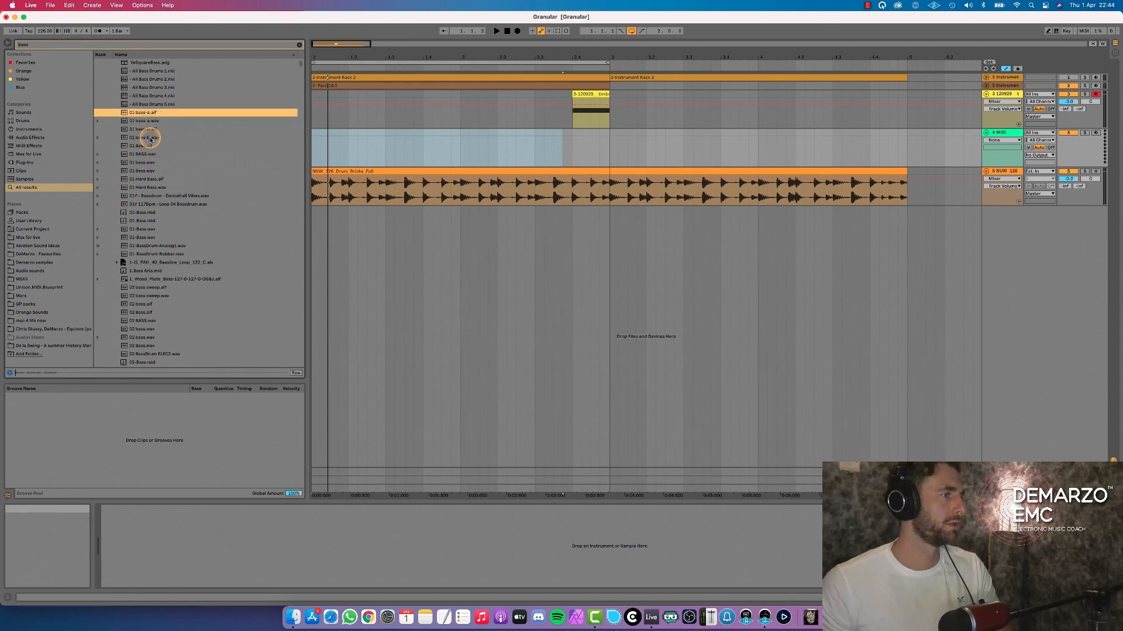
Audition the 02 bass samples further down the results, including 02 bass sweep.wav.
scroll(146, 176, "down", 5)
left_click(152, 209)
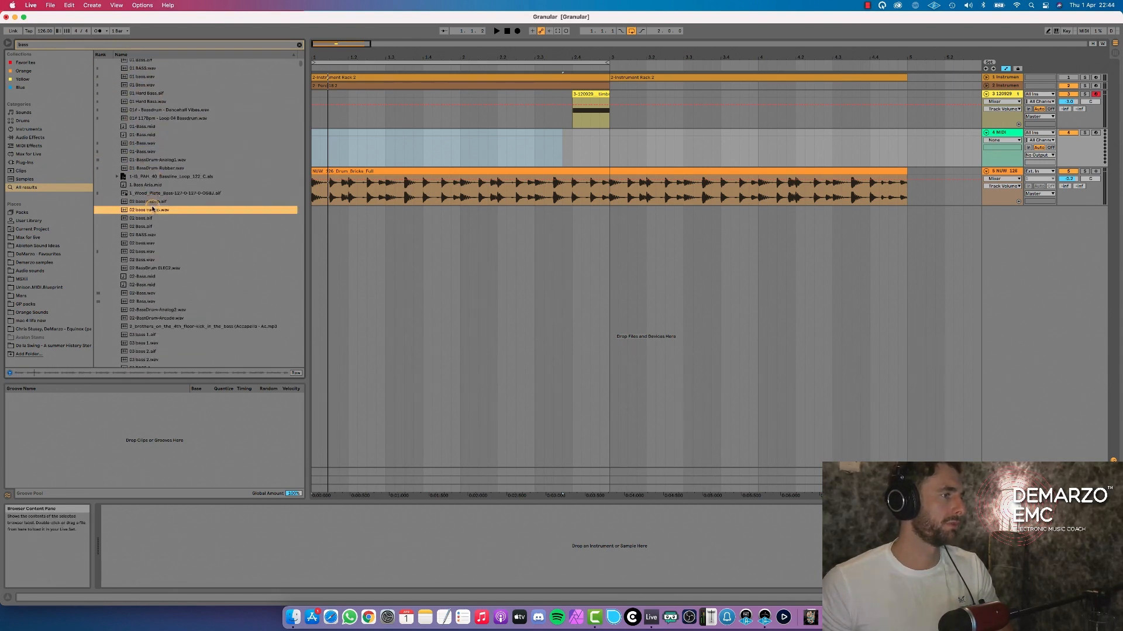
left_click(158, 251)
key("Up")
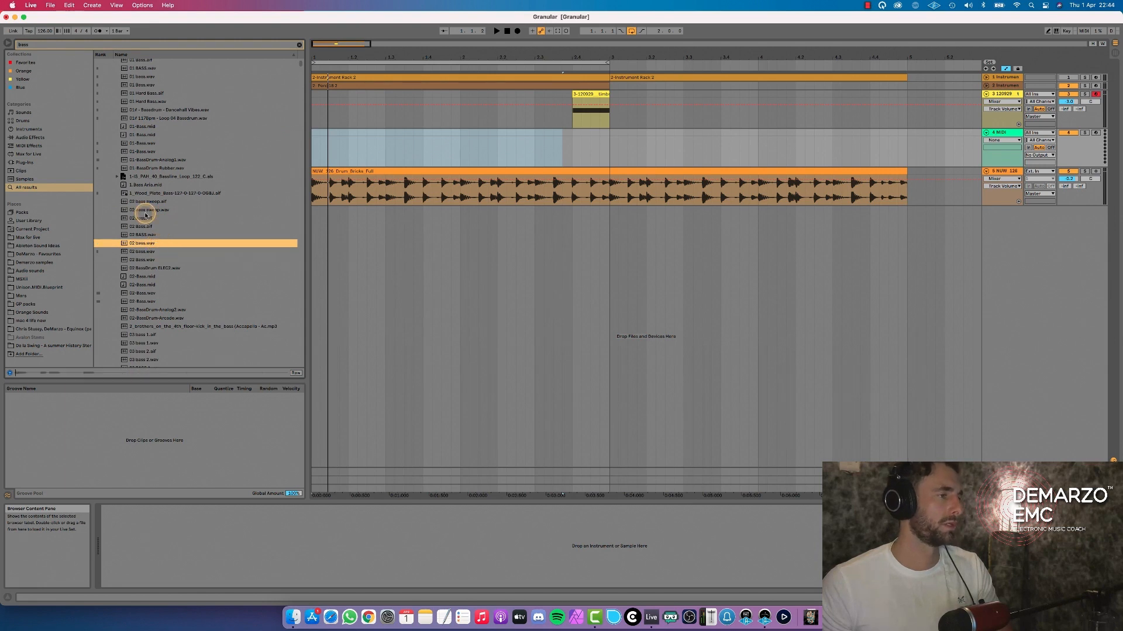
left_click(144, 218)
left_click(149, 212)
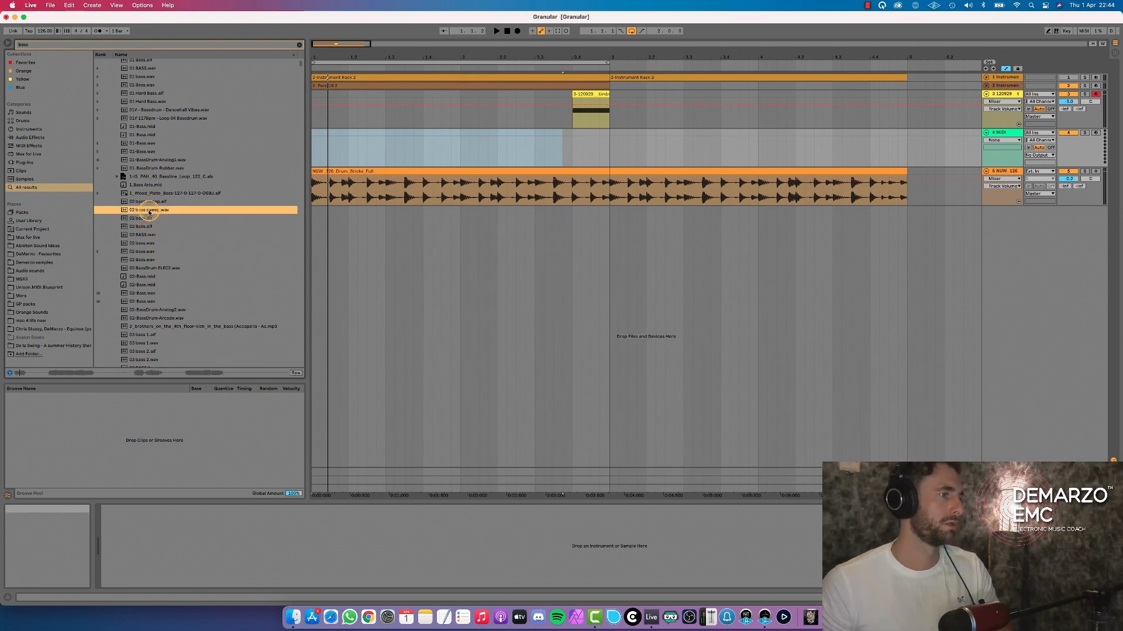
key("Up")
left_click(149, 211)
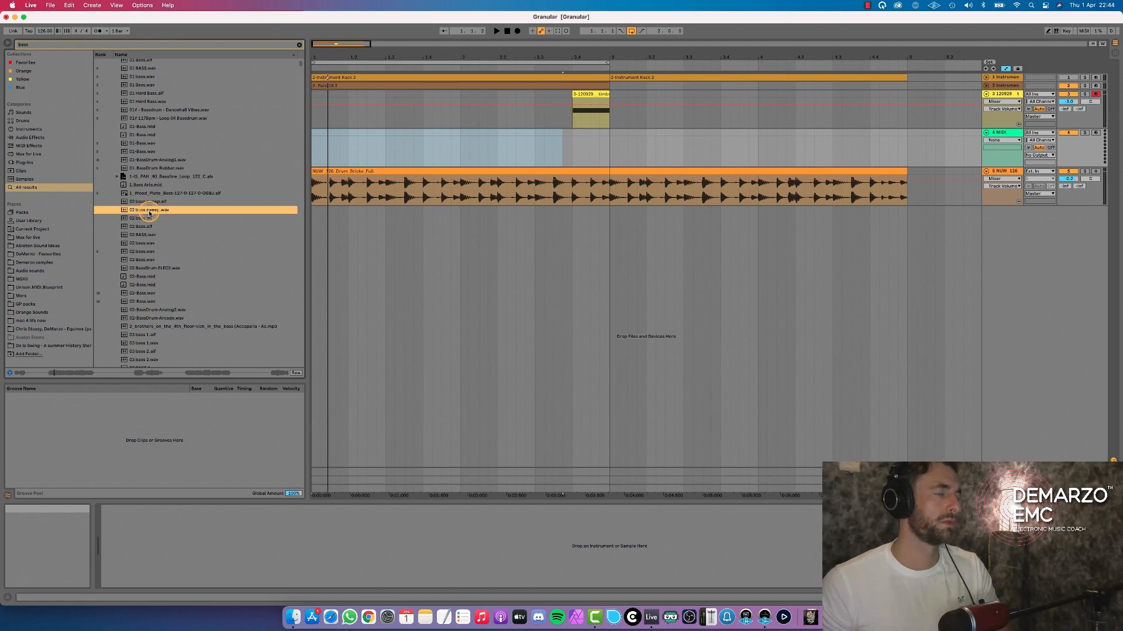
Load 02 bass sweep.wav into a Simpler on the new MIDI track and trim the sample end to its first hit.
left_click(1002, 135)
left_click_drag(152, 212, 201, 523)
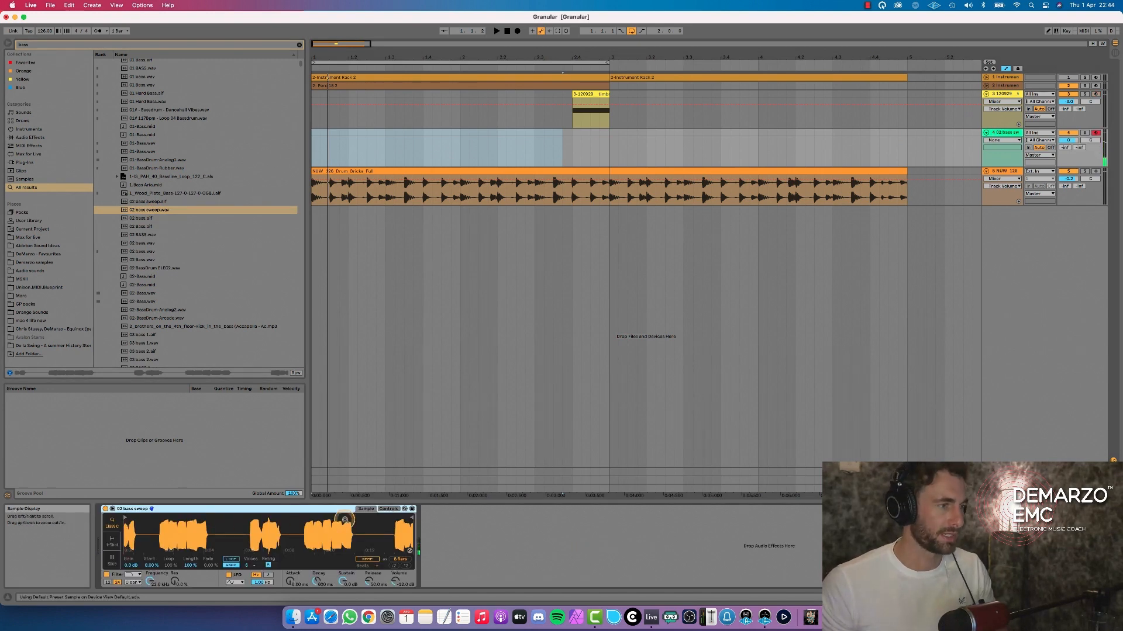
left_click_drag(410, 518, 219, 522)
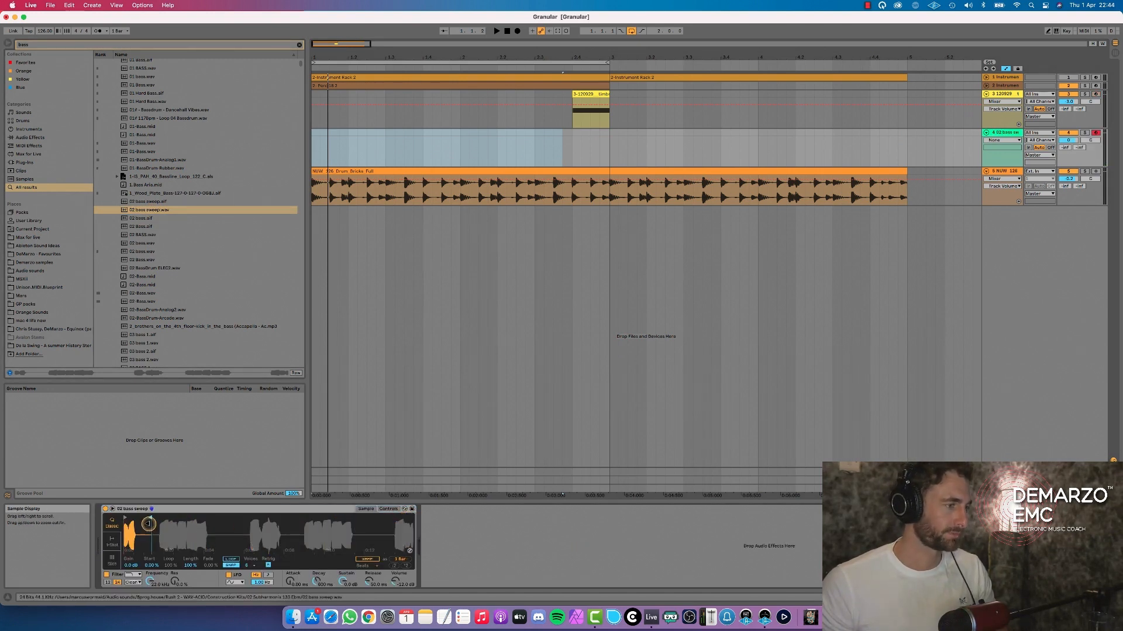
left_click_drag(138, 527, 124, 530)
mouse_move(326, 518)
left_mouse_down()
mouse_move(157, 517)
mouse_move(266, 518)
left_mouse_up()
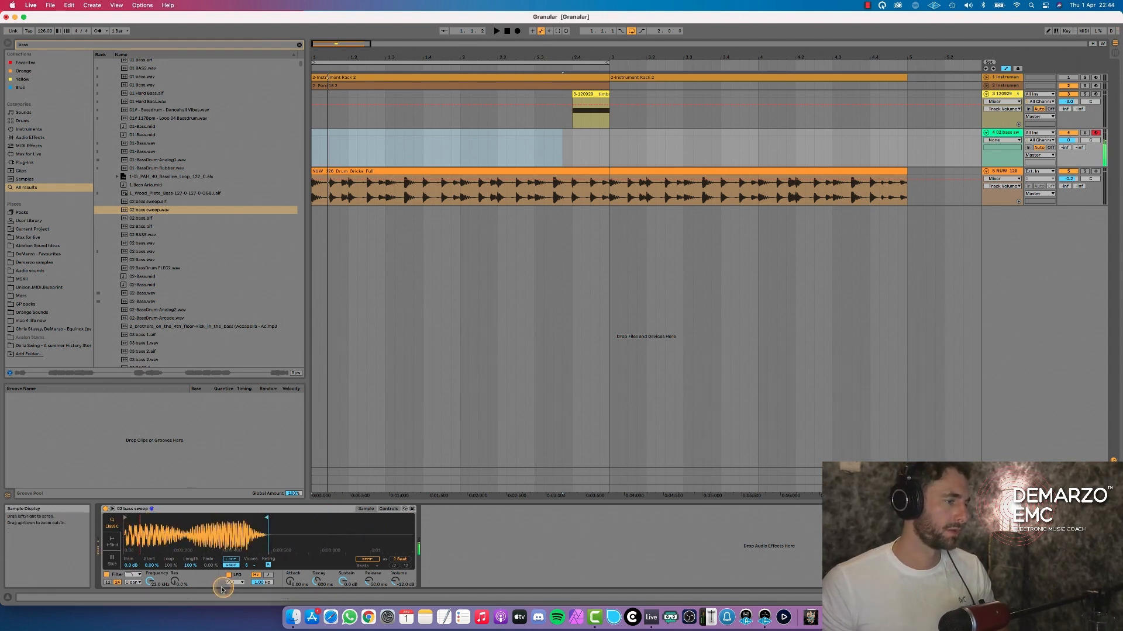
Turn on looping for the bass sample and shorten the loop to a tiny cycle from a slightly later sample start.
left_click(232, 566)
left_click(232, 562)
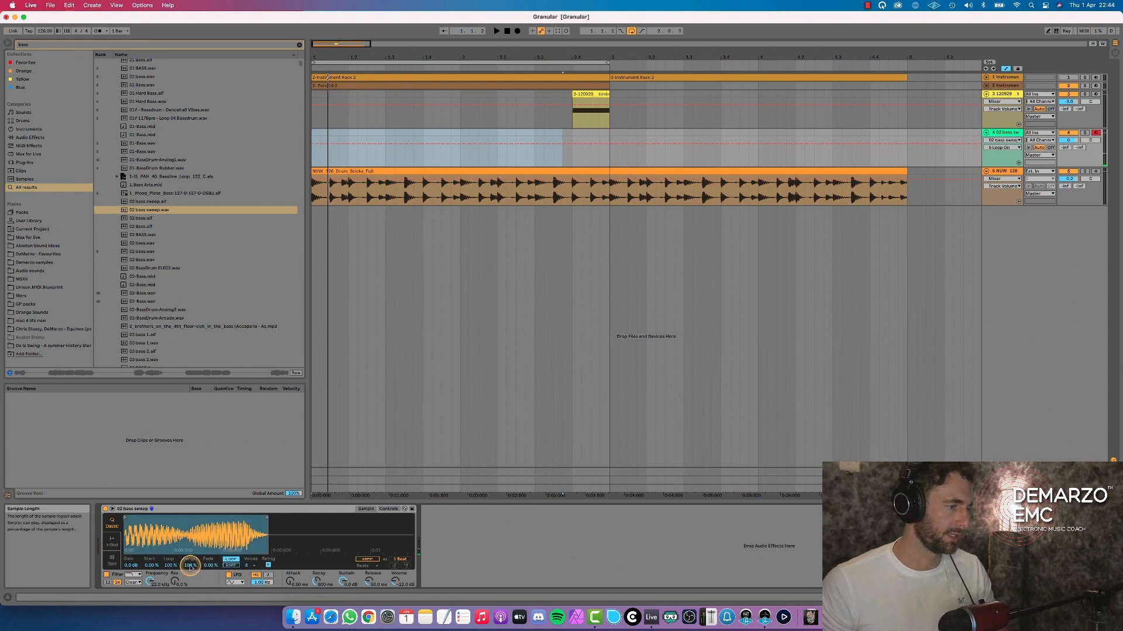
left_click_drag(190, 565, 188, 565)
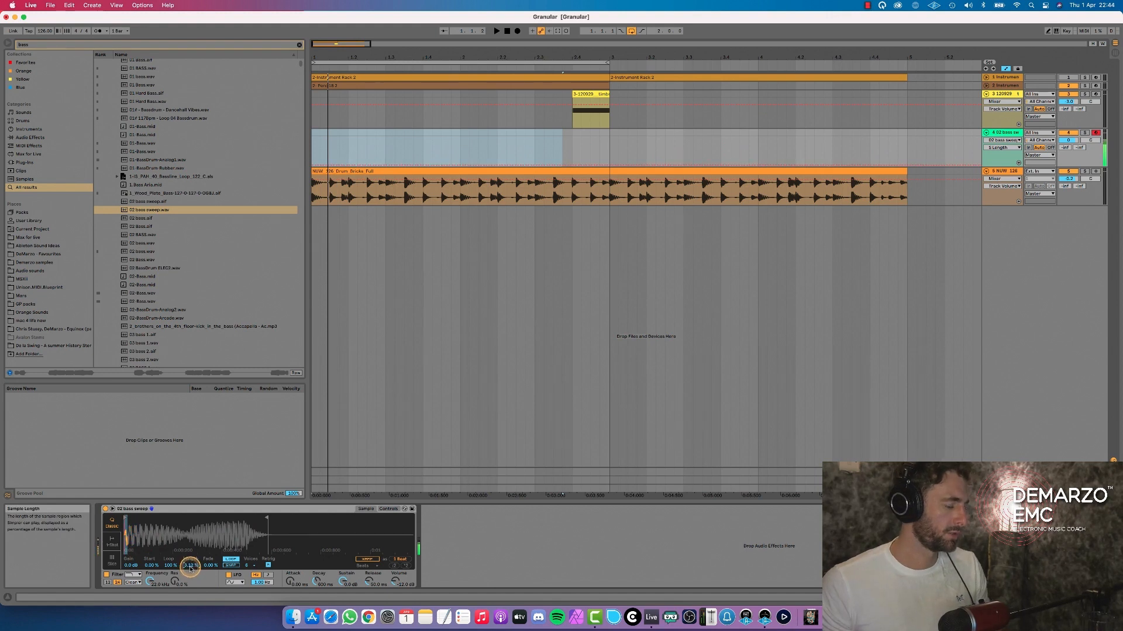
left_click_drag(124, 533, 144, 519)
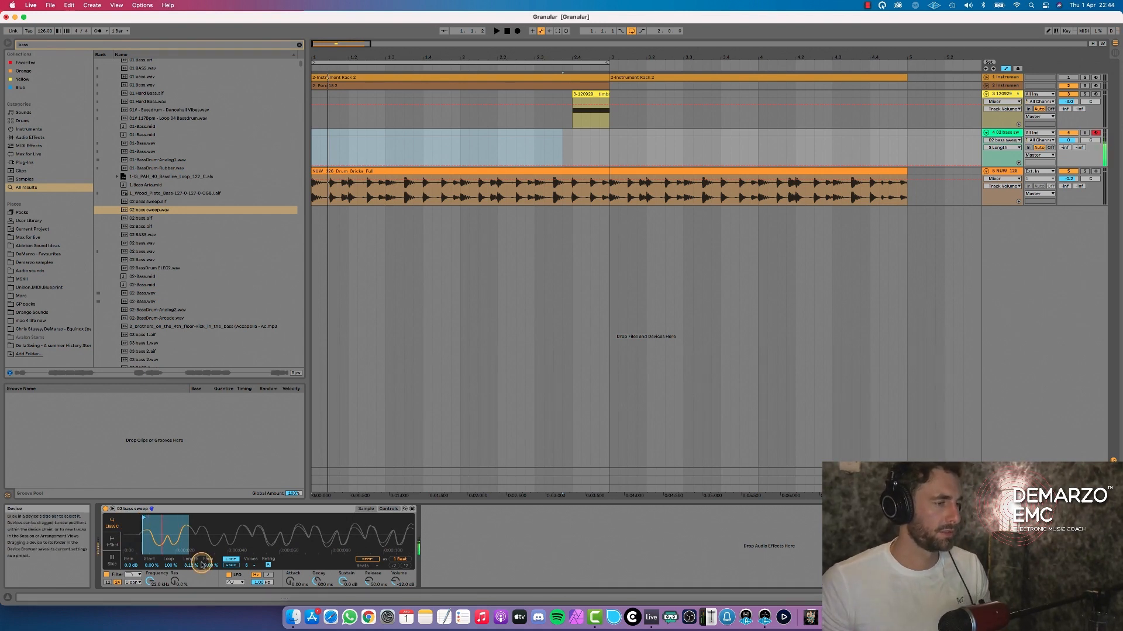
mouse_move(191, 565)
left_mouse_down()
mouse_move(191, 547)
mouse_move(190, 565)
left_mouse_up()
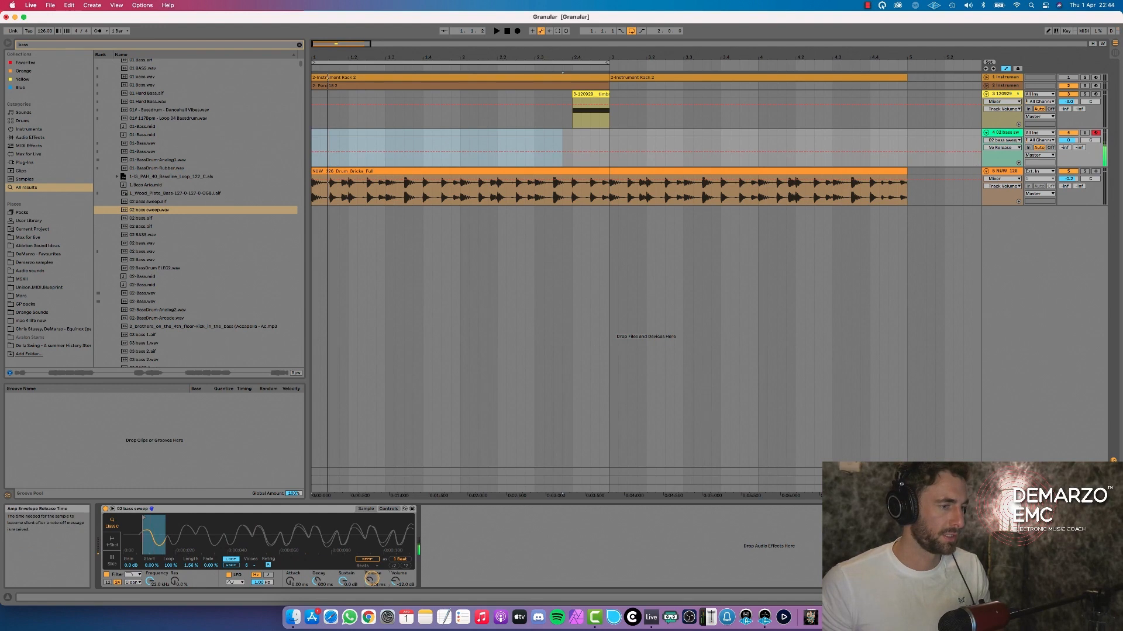
Lengthen the bass Simpler's release slightly and make it monophonic with 1 voice and Glide mode enabled.
left_click_drag(372, 579, 372, 577)
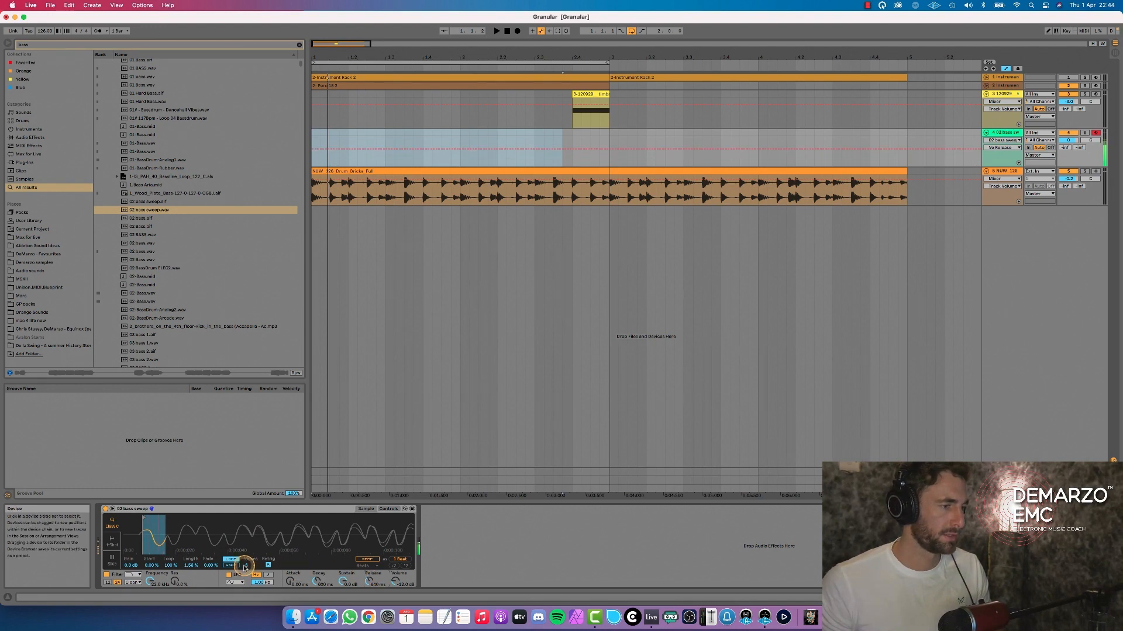
left_click(248, 467)
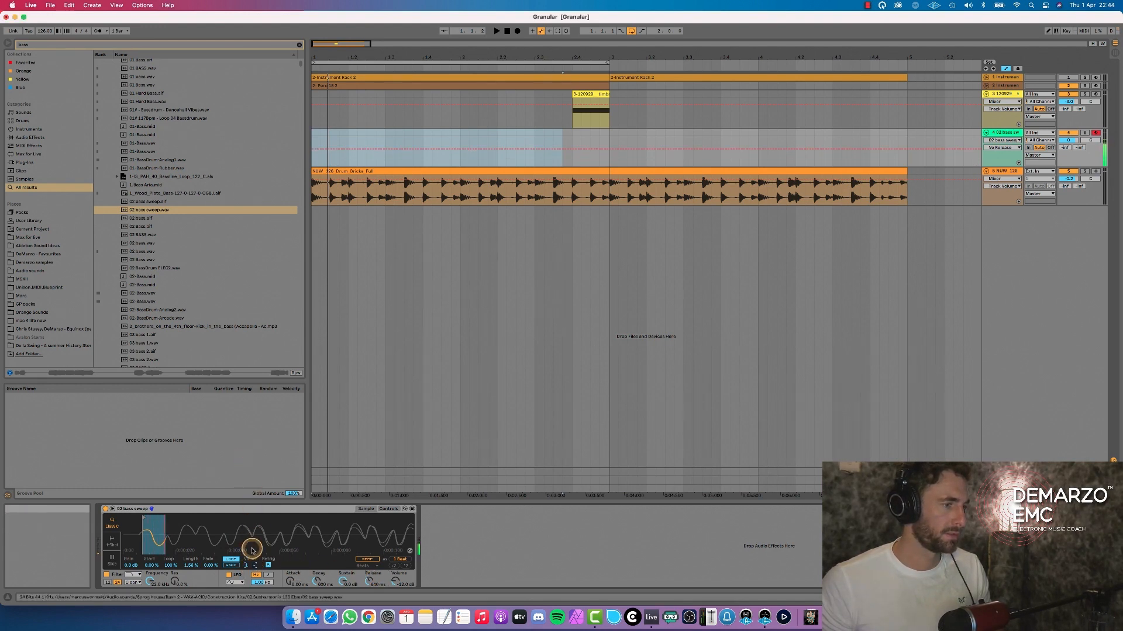
left_click(384, 509)
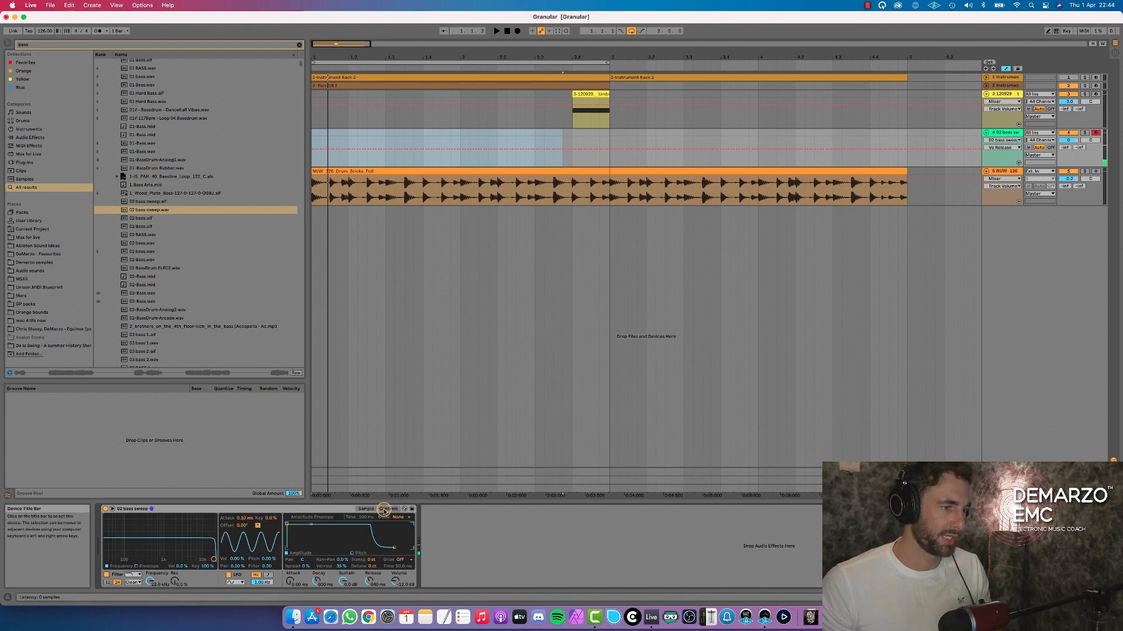
left_click(403, 561)
left_click(402, 573)
left_click(366, 509)
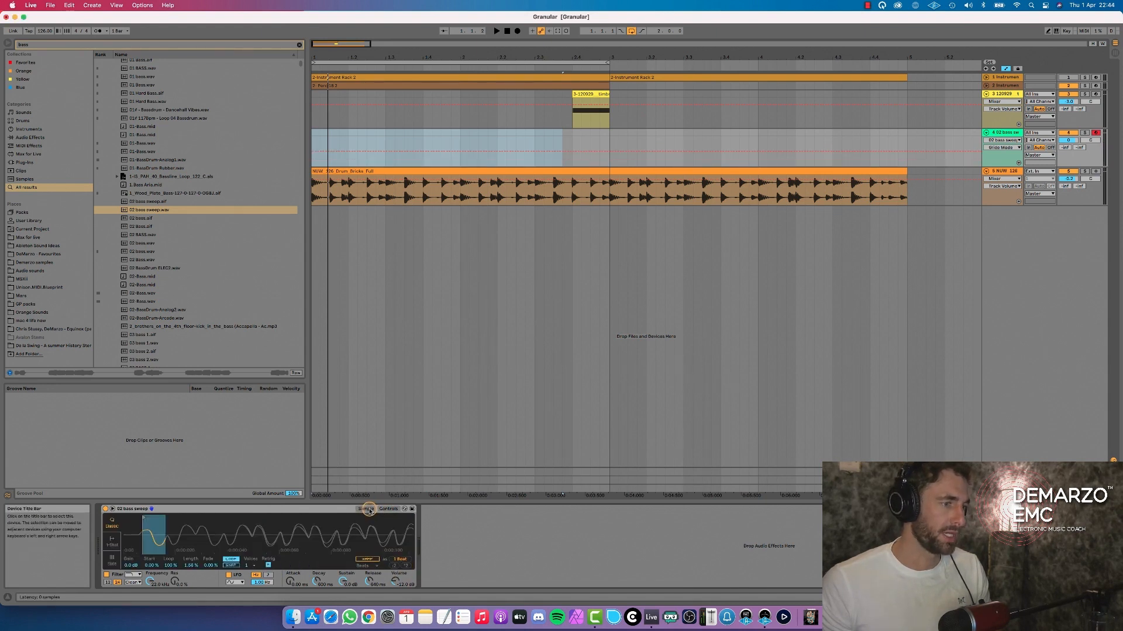
Raise the bass Simpler's filter resonance to about 58 % and lower the filter cutoff frequency.
left_click_drag(173, 582, 150, 582)
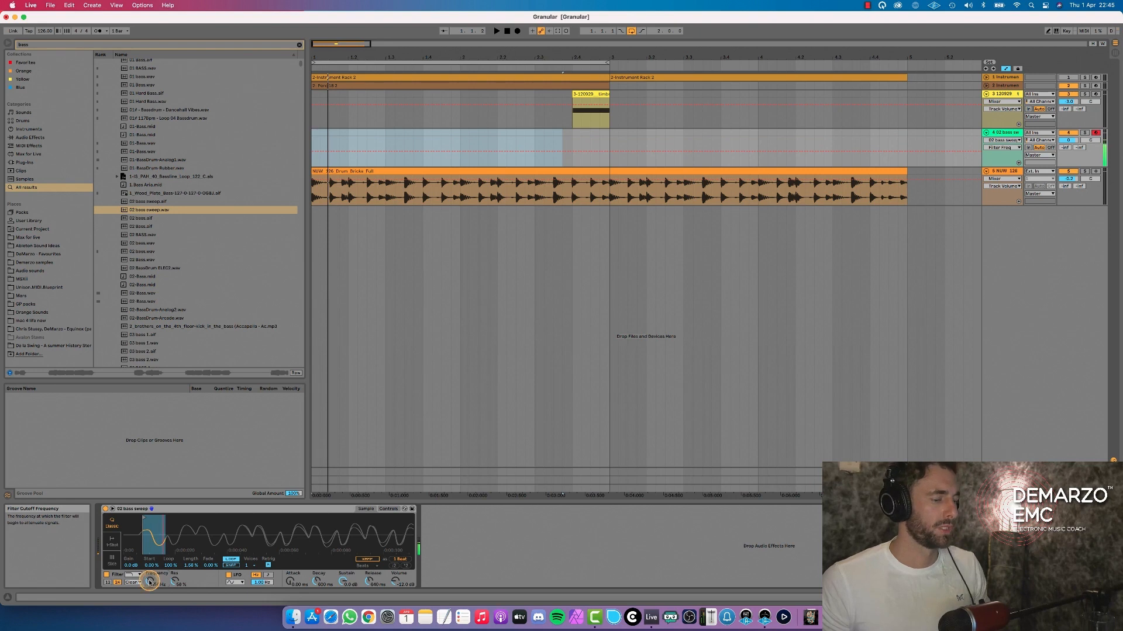
Record a two-bar melody with the bass Simpler over the looped section, with record quantization enabled.
key("space")
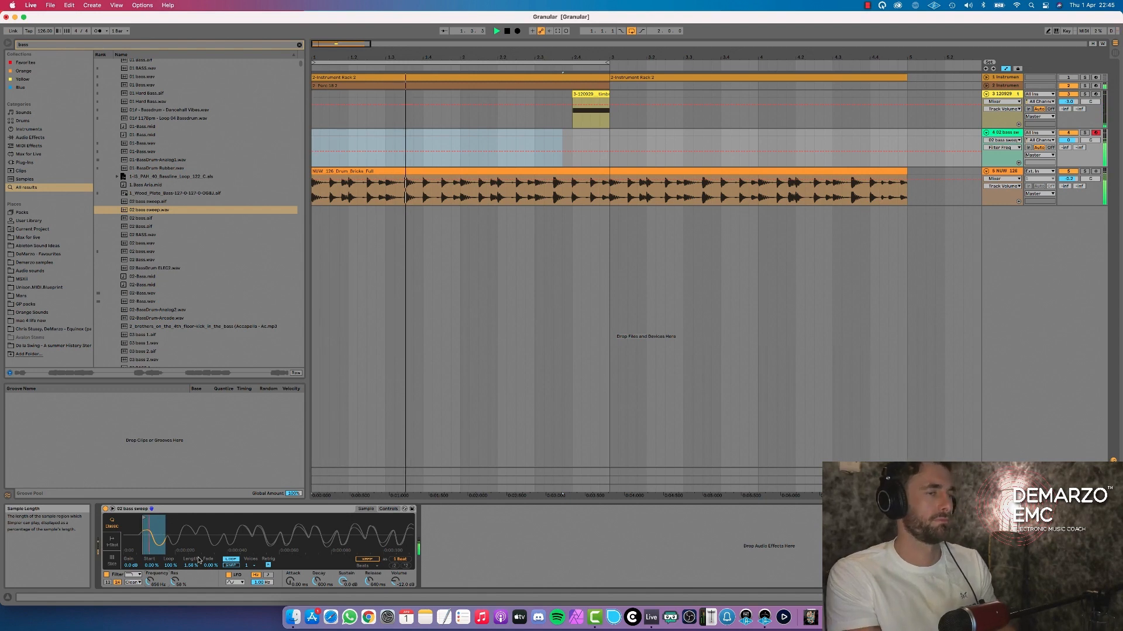
left_click(516, 31)
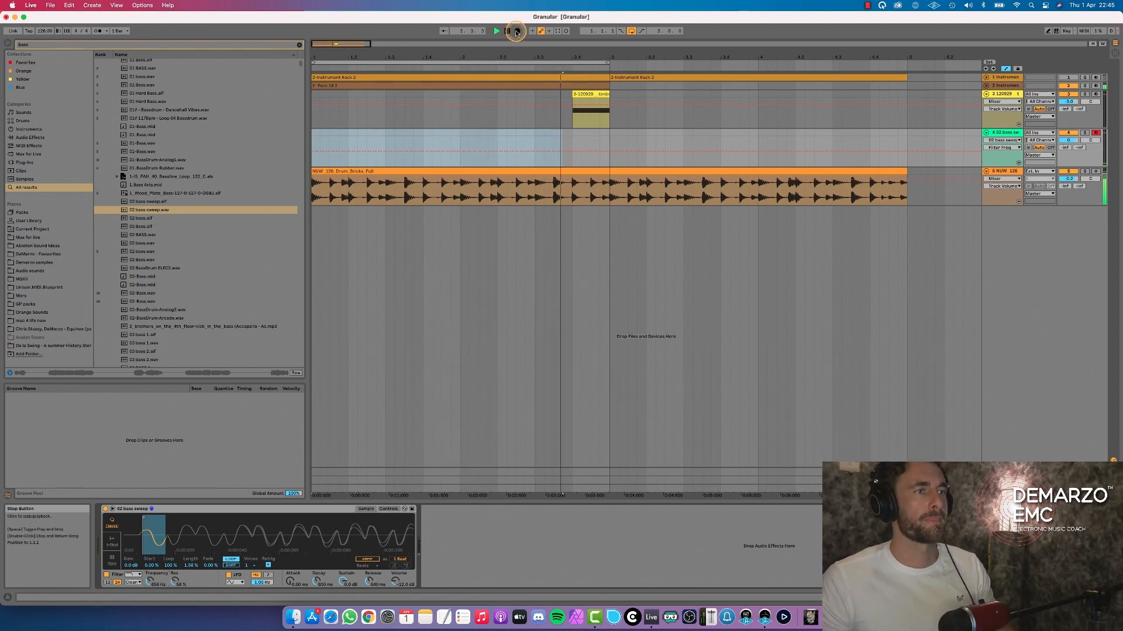
left_click(517, 31)
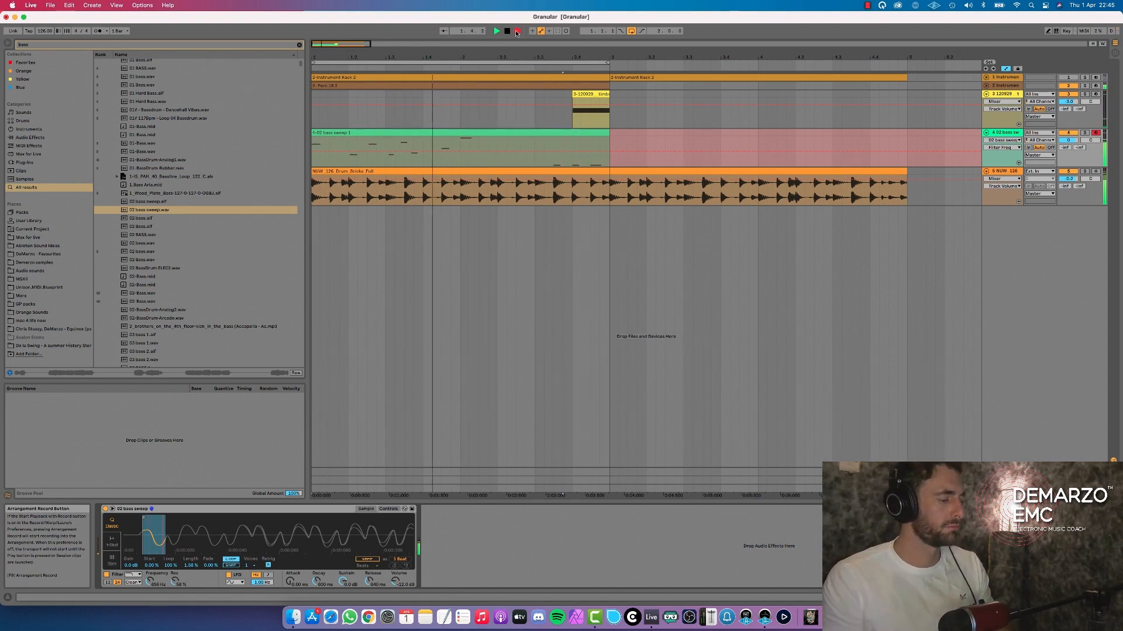
left_click(70, 5)
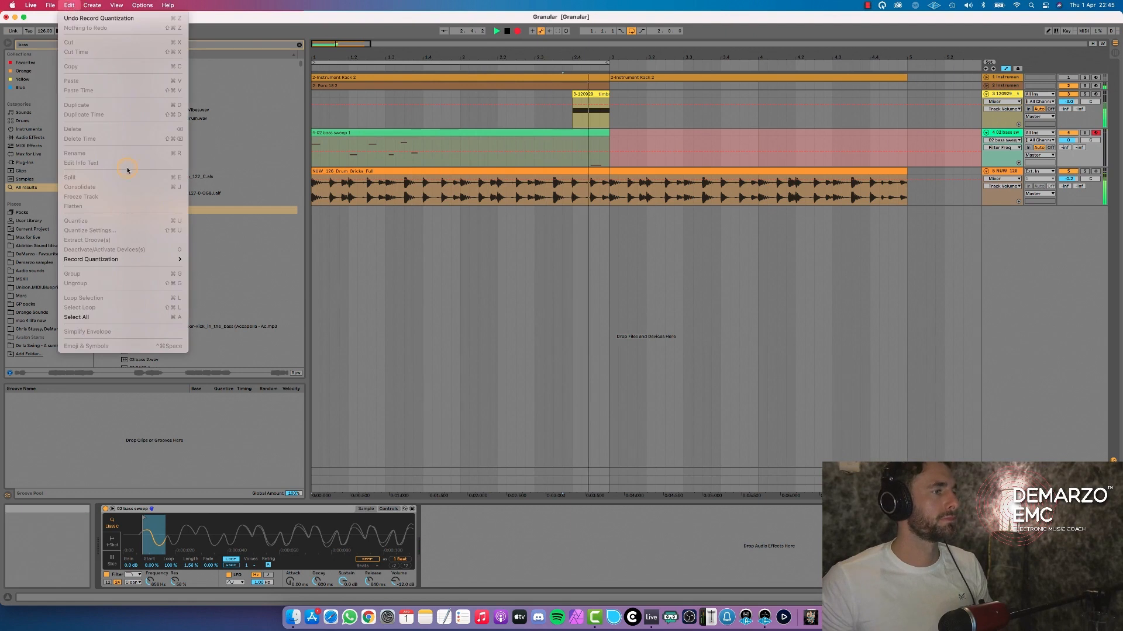
left_click(369, 280)
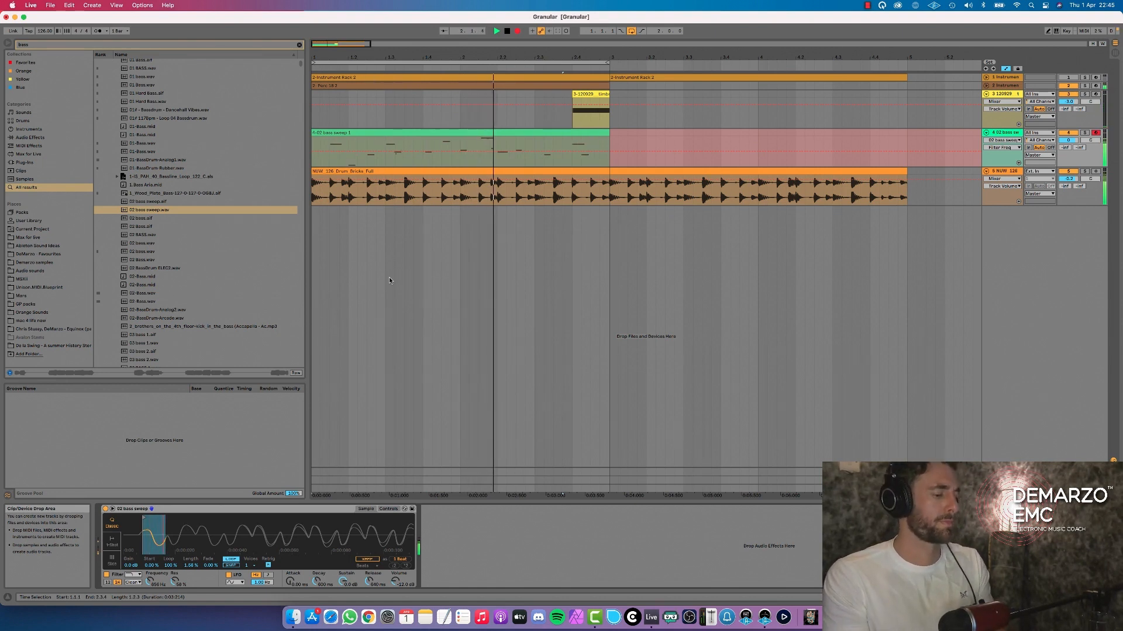
key("space")
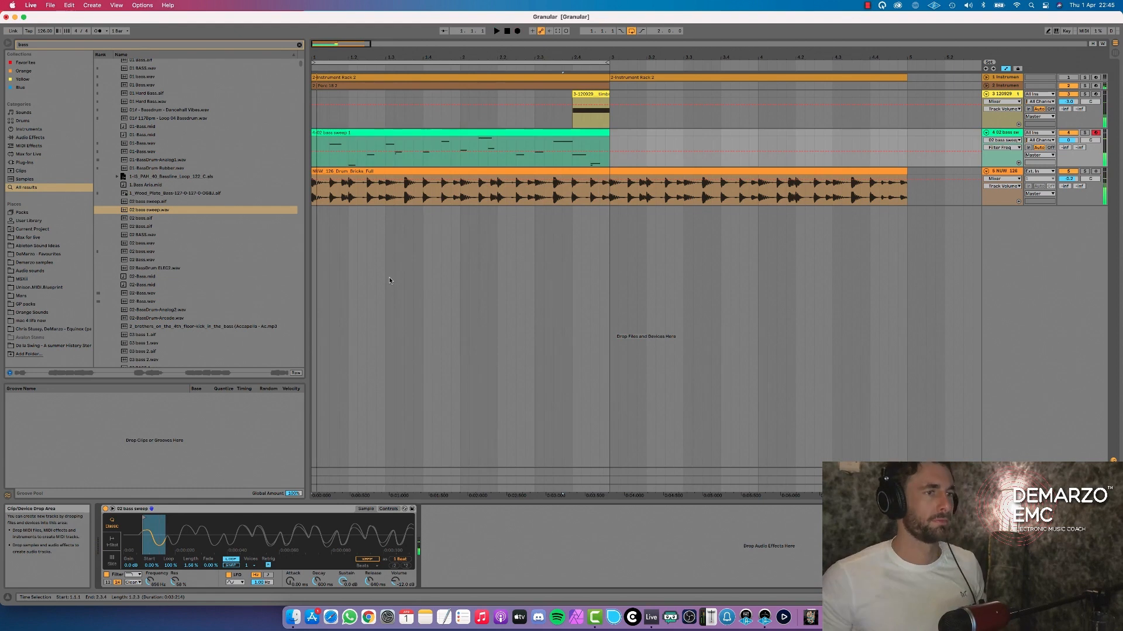
Add the Notator 16D Swing groove from the Core Library's Swing and Groove folder to the groove pool.
left_click(414, 145)
key("space")
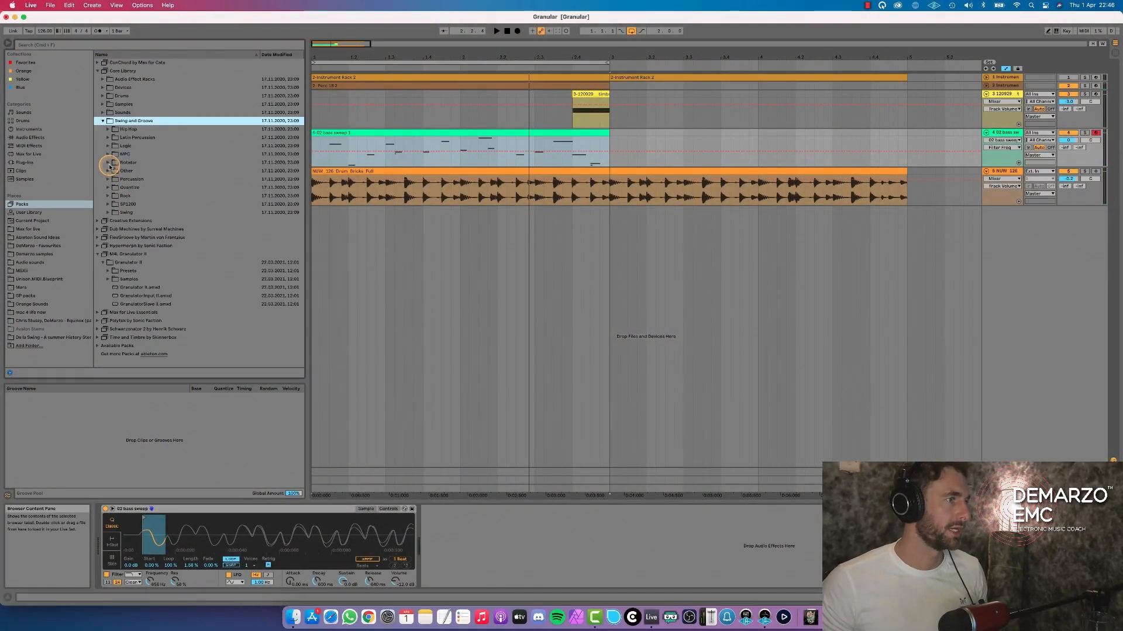
left_click(108, 164)
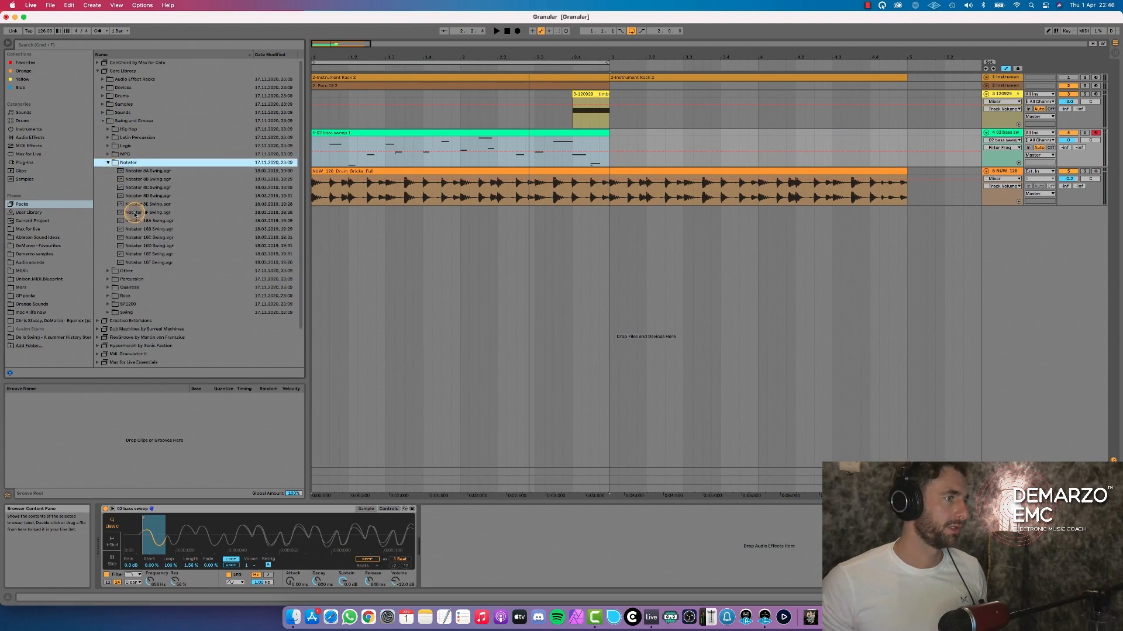
left_click(143, 237)
double_click(142, 245)
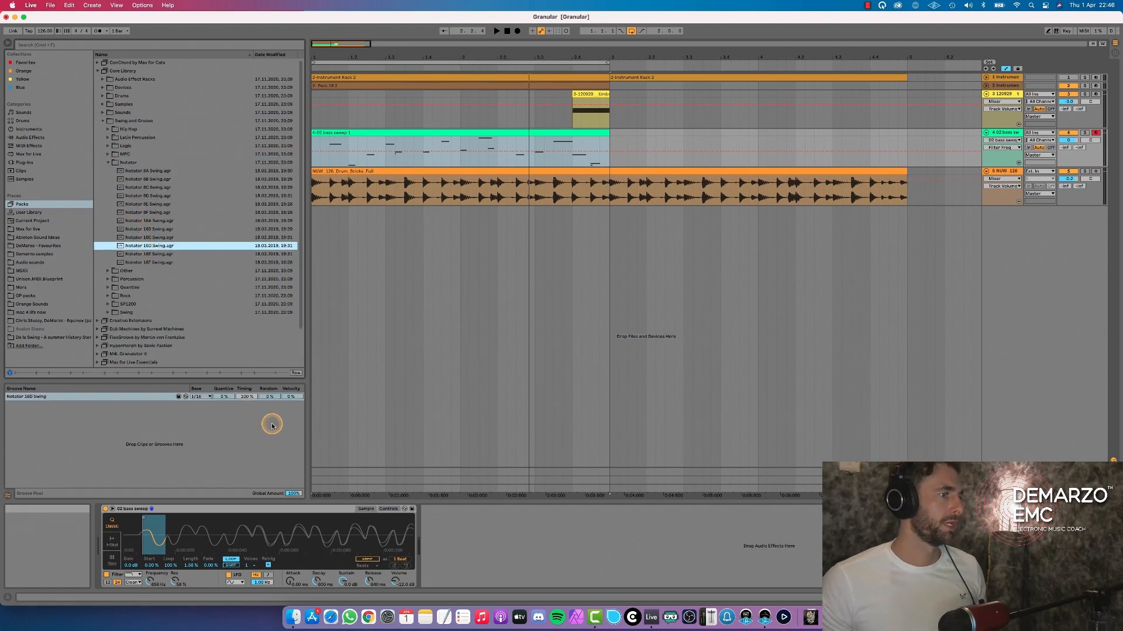
Assign the Notator 16D Swing groove to the recorded bass clip and play it back.
left_click(577, 131)
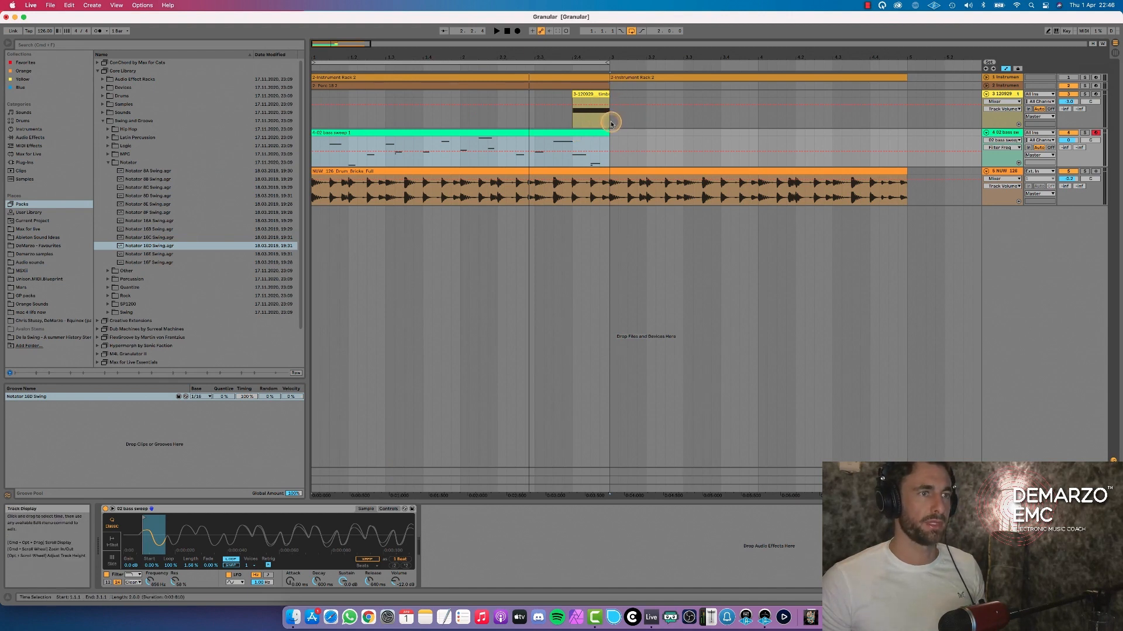
double_click(584, 135)
left_click(120, 416)
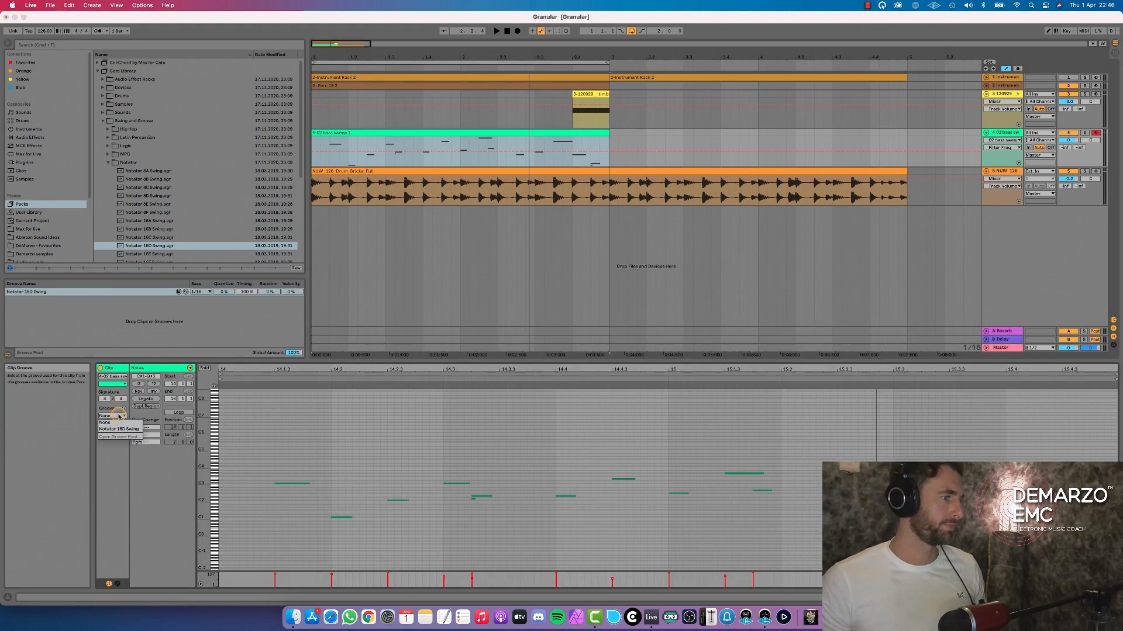
left_click(120, 429)
key("space")
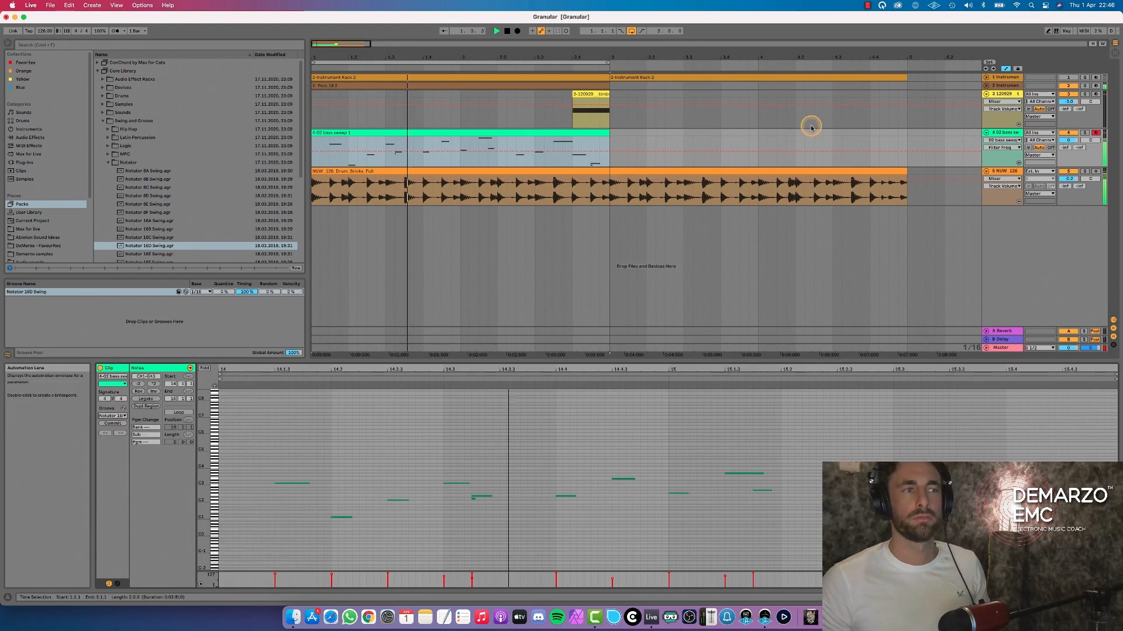
Show the bass Simpler's sample Length automation on its track and play the loop.
double_click(1008, 133)
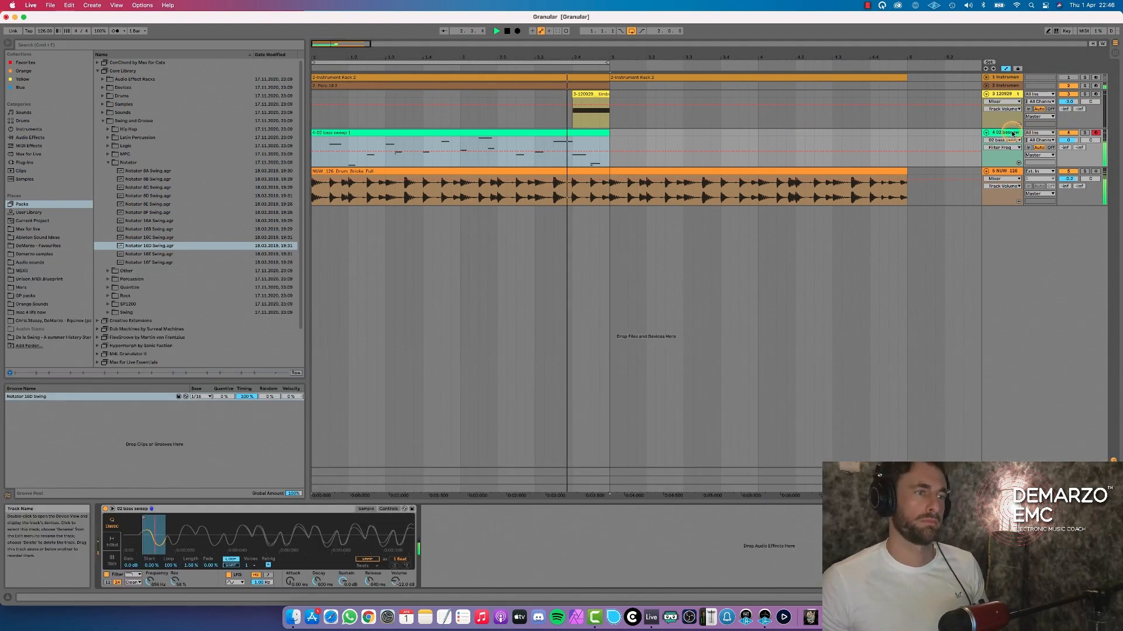
key("space")
left_click(190, 577)
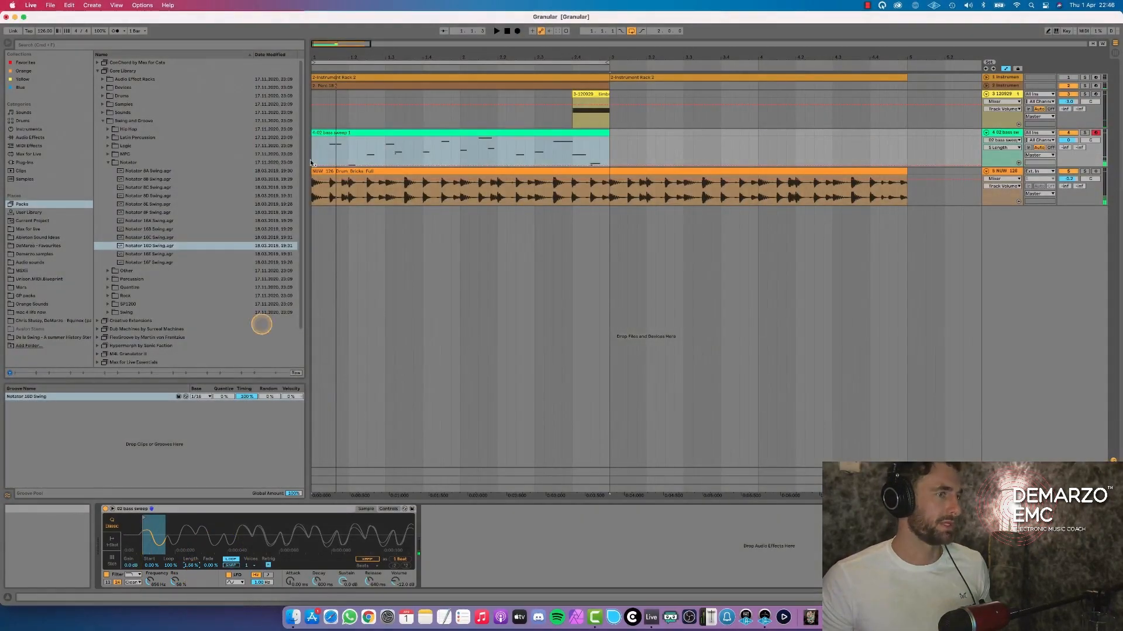
left_click_drag(386, 58, 463, 59)
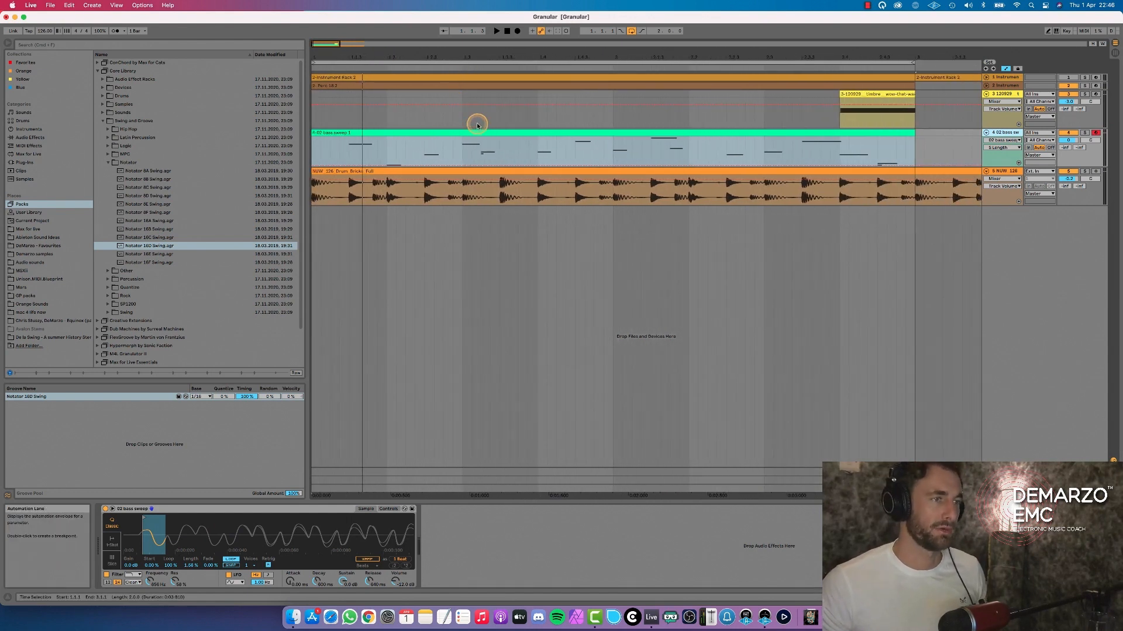
key("space")
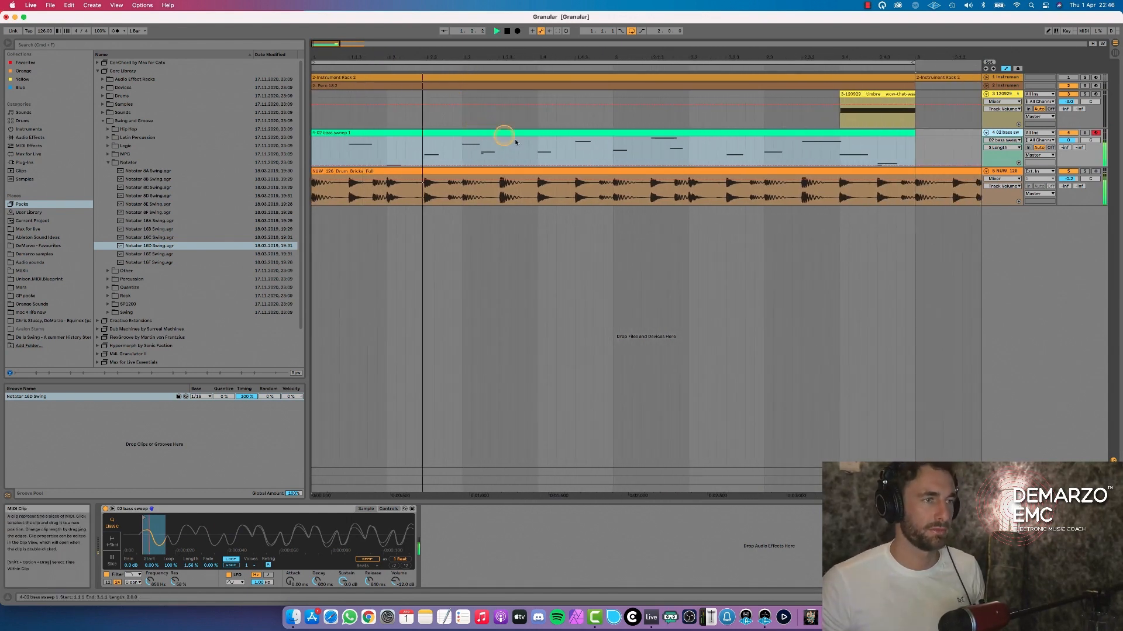
Lengthen the high note near the middle of the bass clip, shift the short note following it later, and audition the change.
double_click(574, 131)
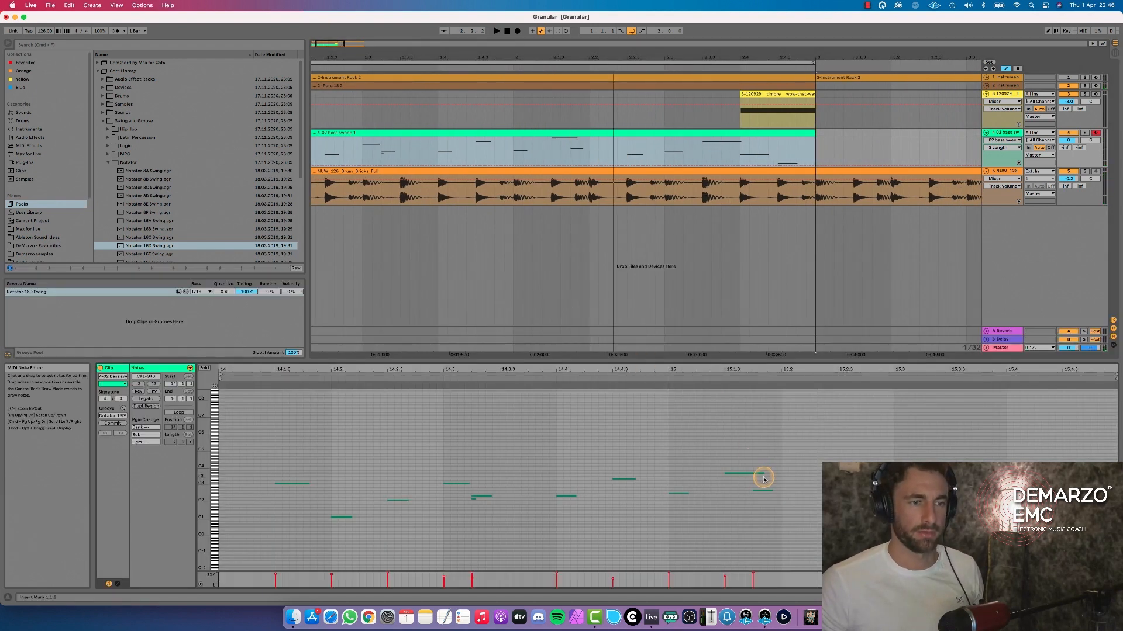
left_click_drag(764, 473, 705, 510)
key("Right")
key("Right")
key("Right")
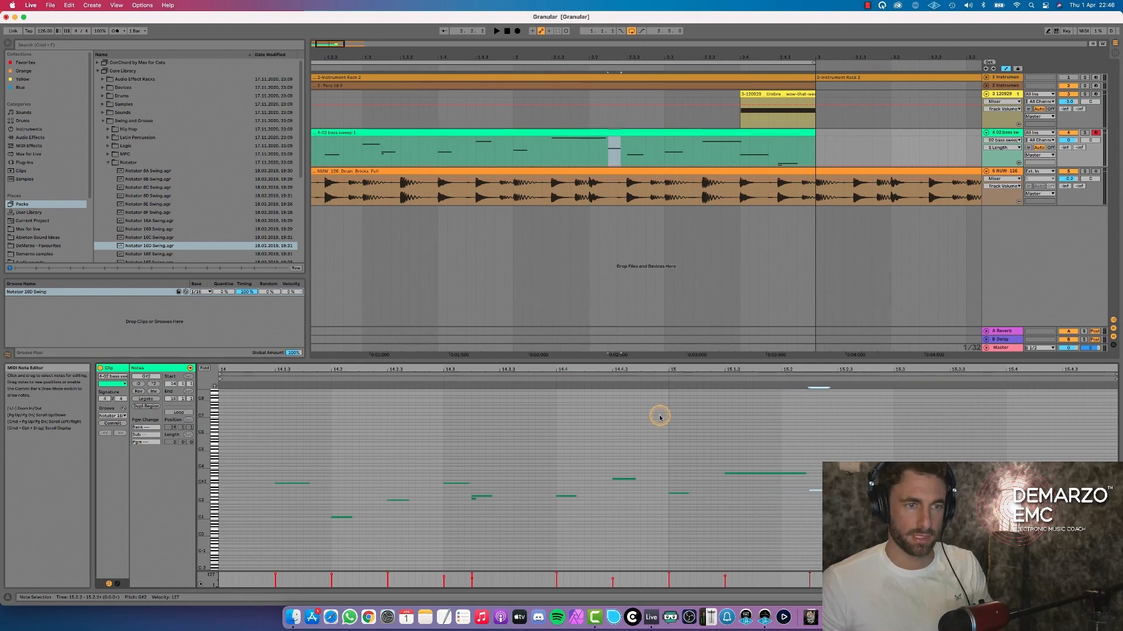
key("space")
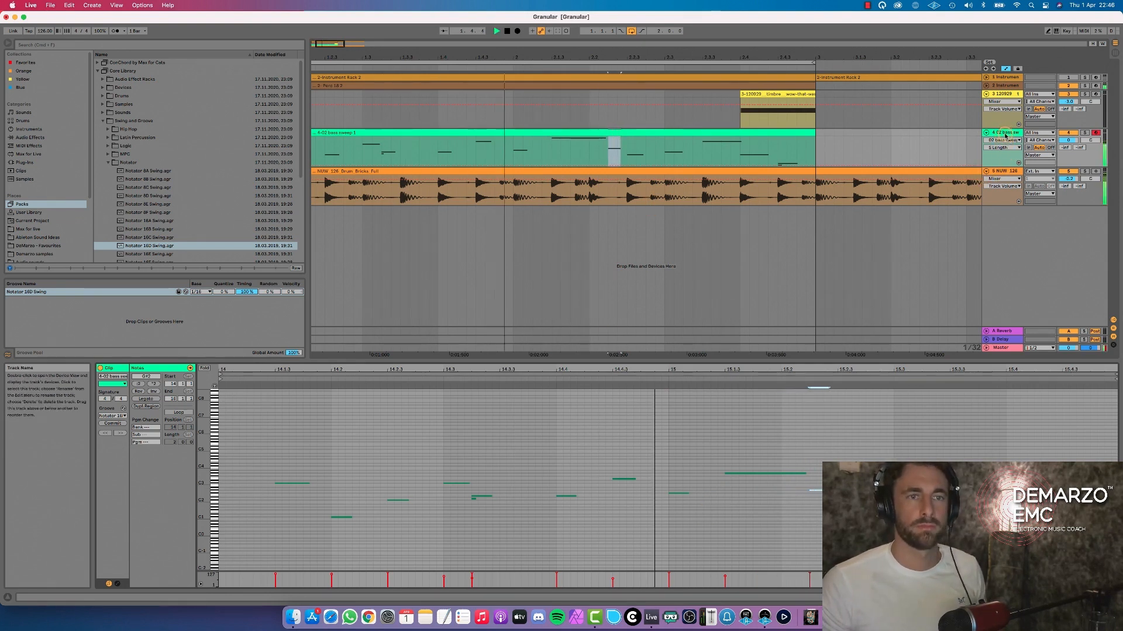
key("space")
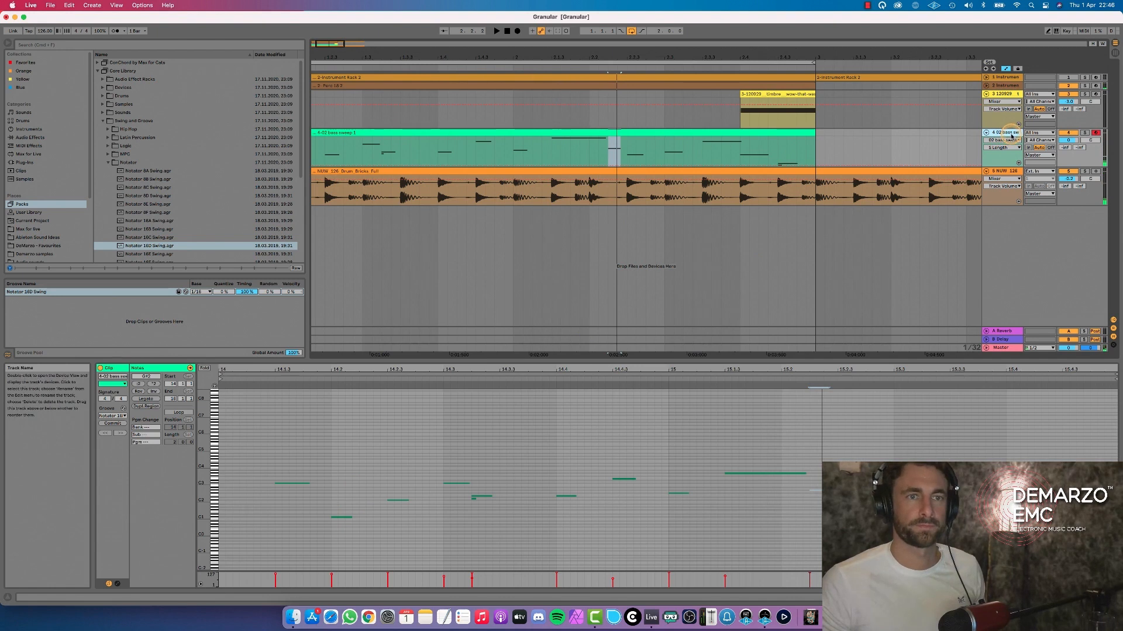
Draw a small rise and fall in the bass Simpler's Length automation around the end of the lengthened high note.
double_click(1012, 135)
key("space")
key("space")
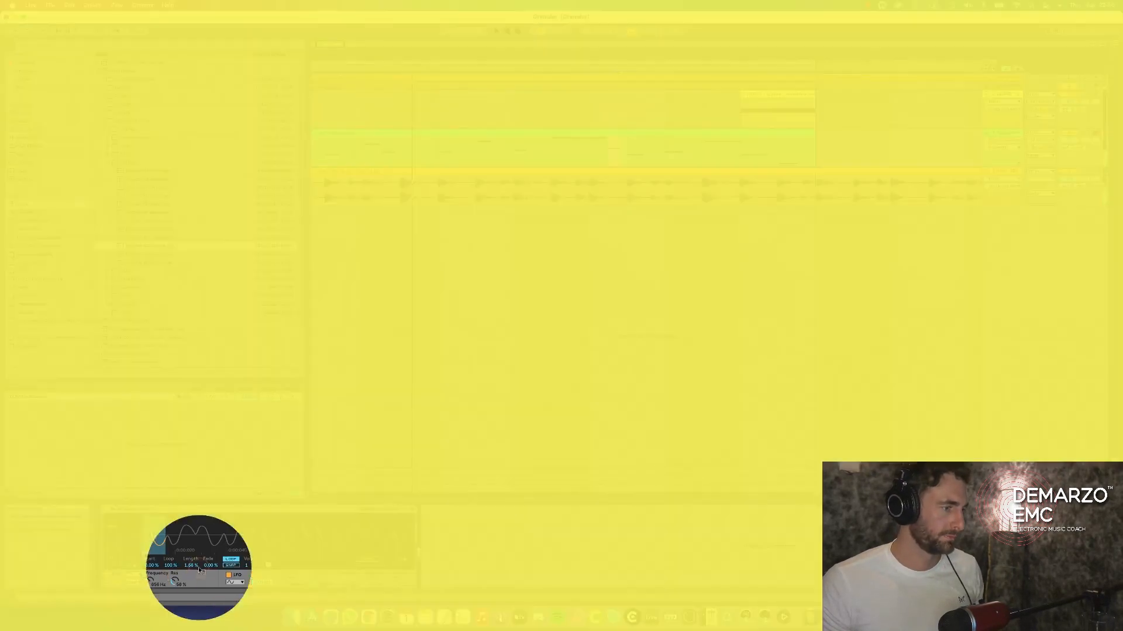
right_click(198, 567)
left_click(218, 570)
key("space")
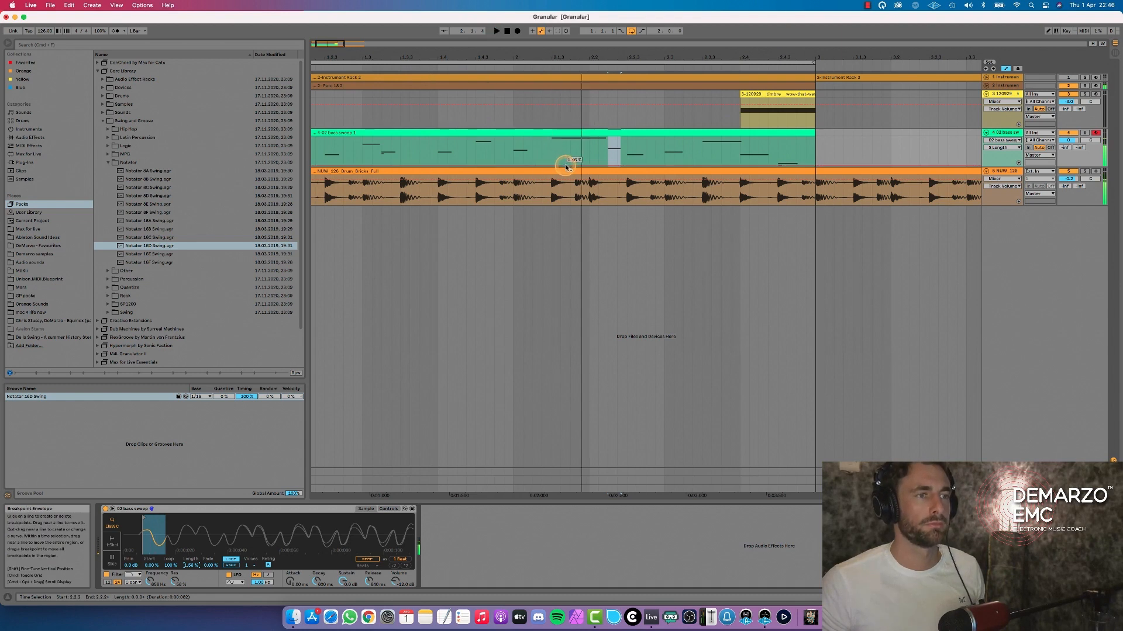
key("space")
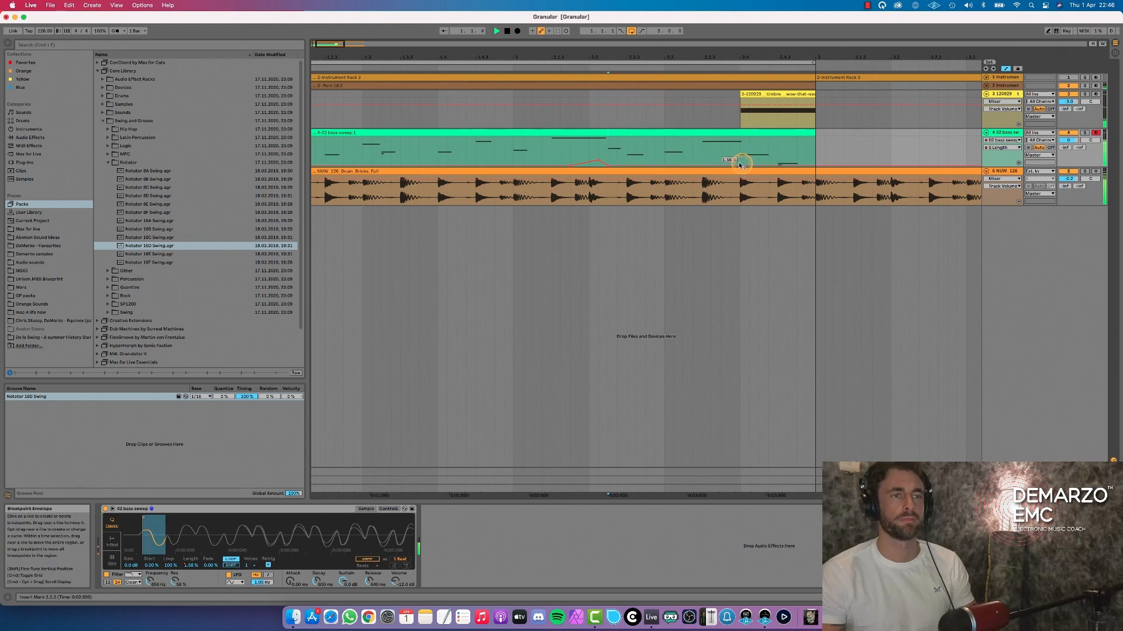
Raise the Length automation as a flat block over the high note just before the vocal hit clip.
left_click_drag(709, 55, 673, 57)
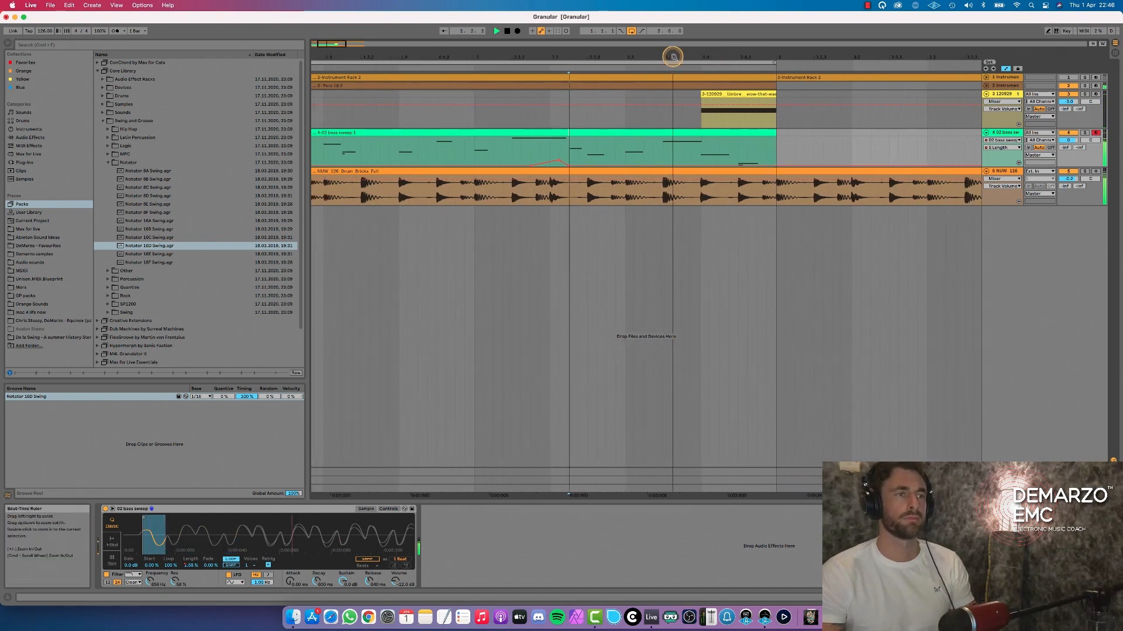
key("space")
left_click_drag(666, 158, 694, 160)
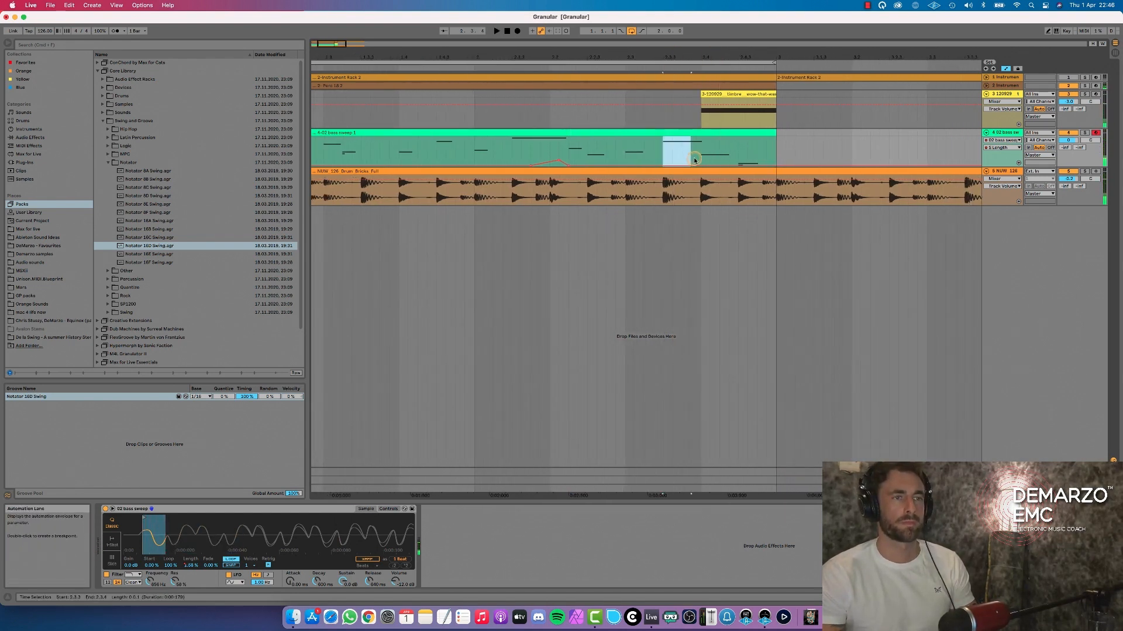
key("space")
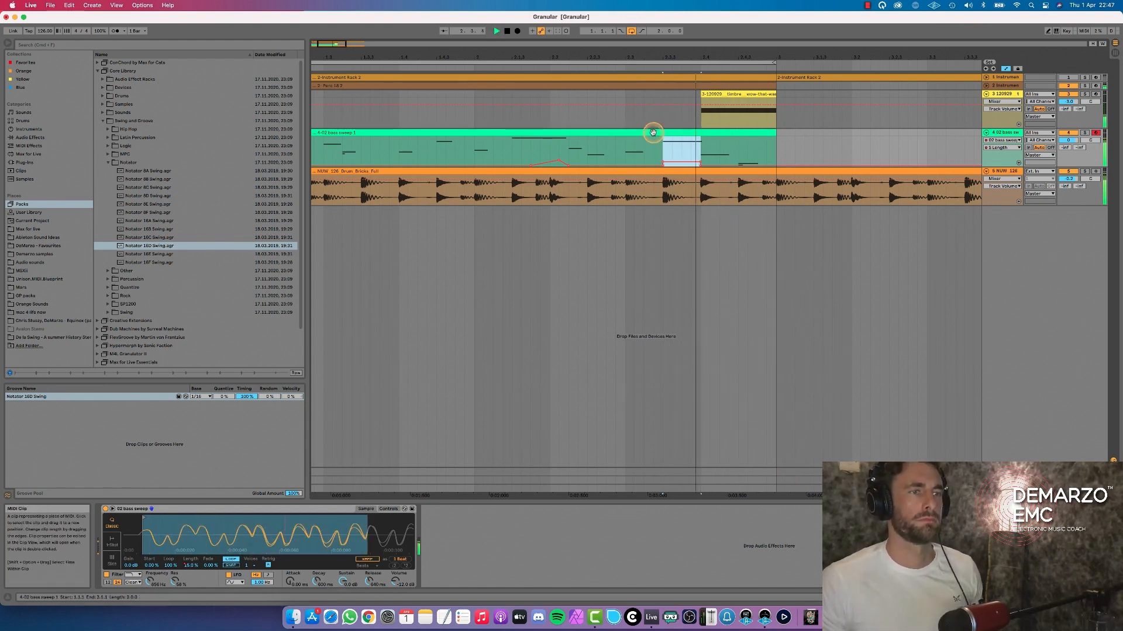
Solo the bass track and raise the peak of the Length automation ramp under the long high note.
left_click(665, 132)
left_click(1084, 134)
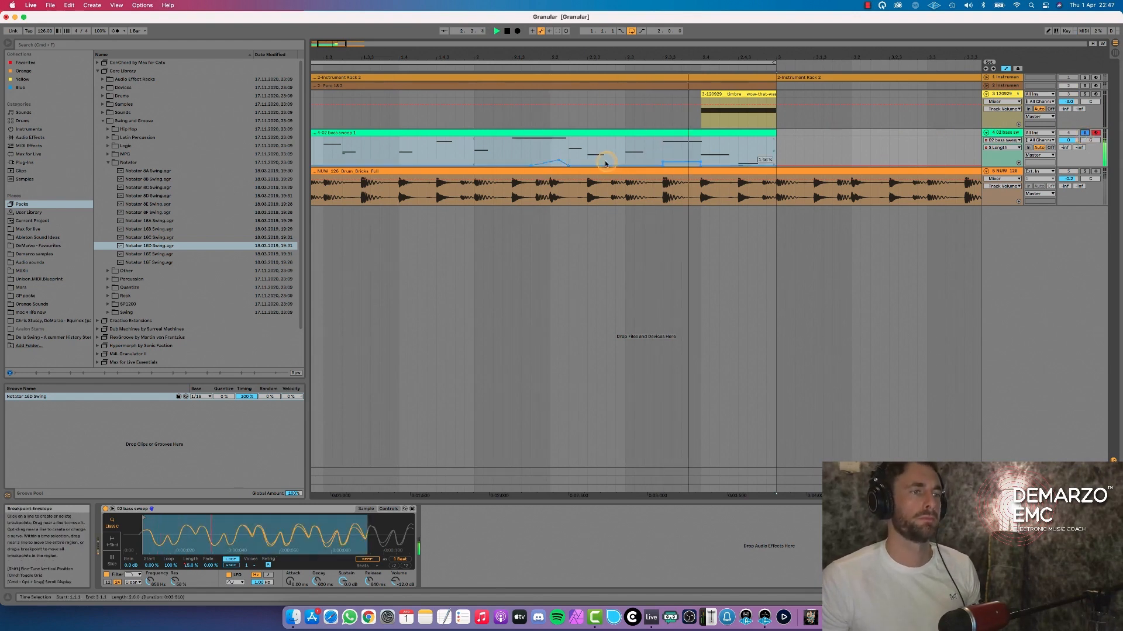
left_click(530, 167)
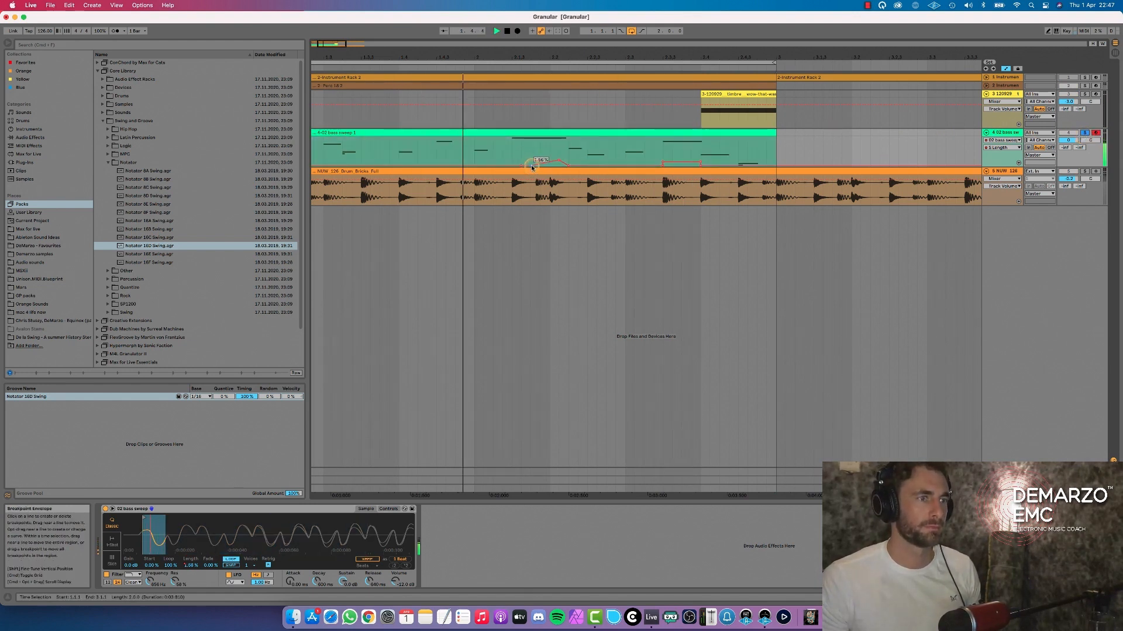
left_click_drag(534, 163, 559, 155)
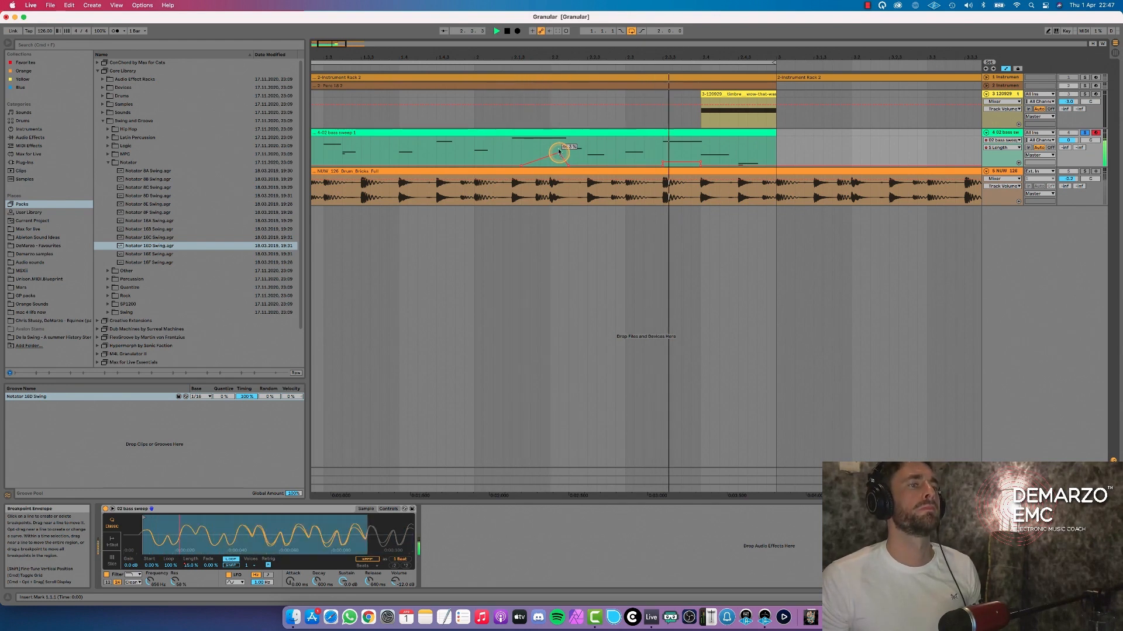
Lengthen the high bass note further, remove the two shorter notes it overlaps, and play the loop.
double_click(557, 133)
left_click_drag(804, 473, 778, 510)
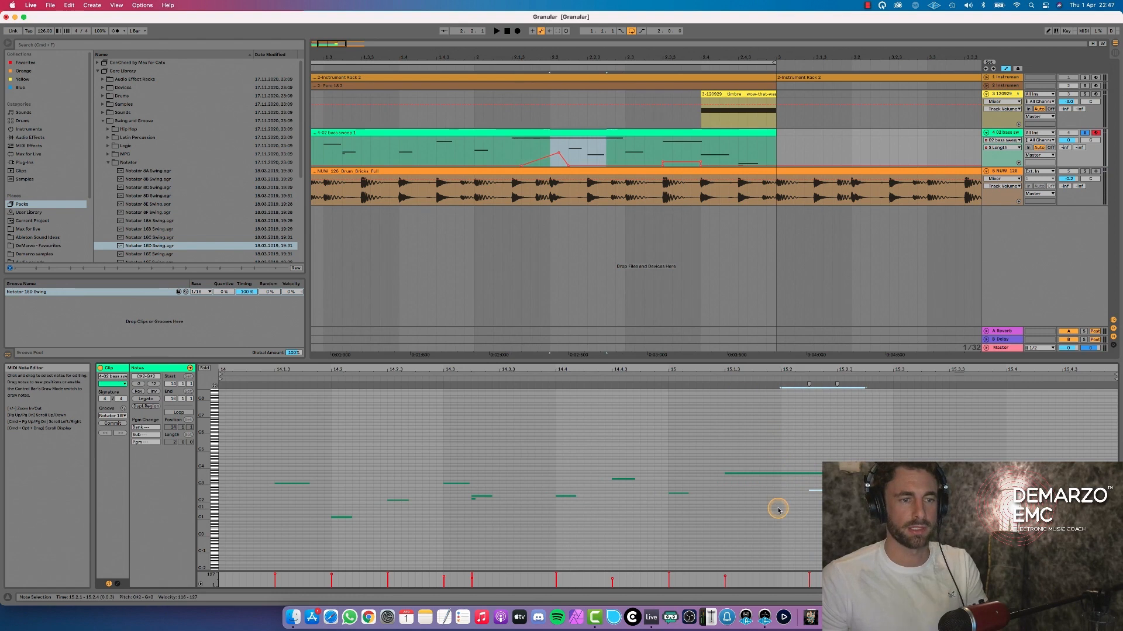
left_click(559, 133)
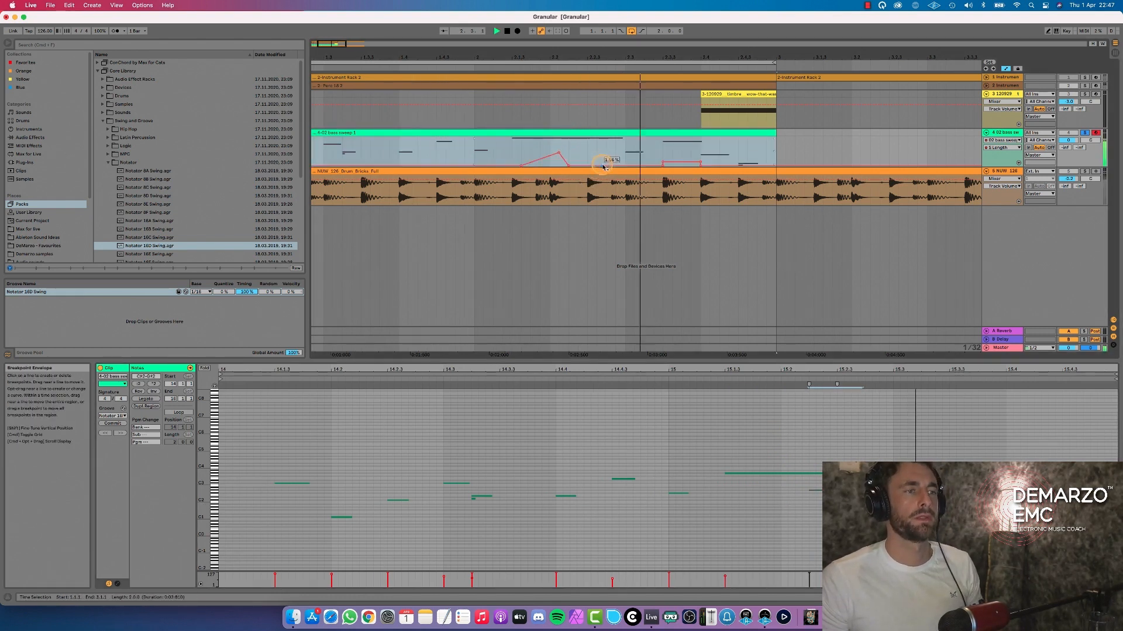
key("space")
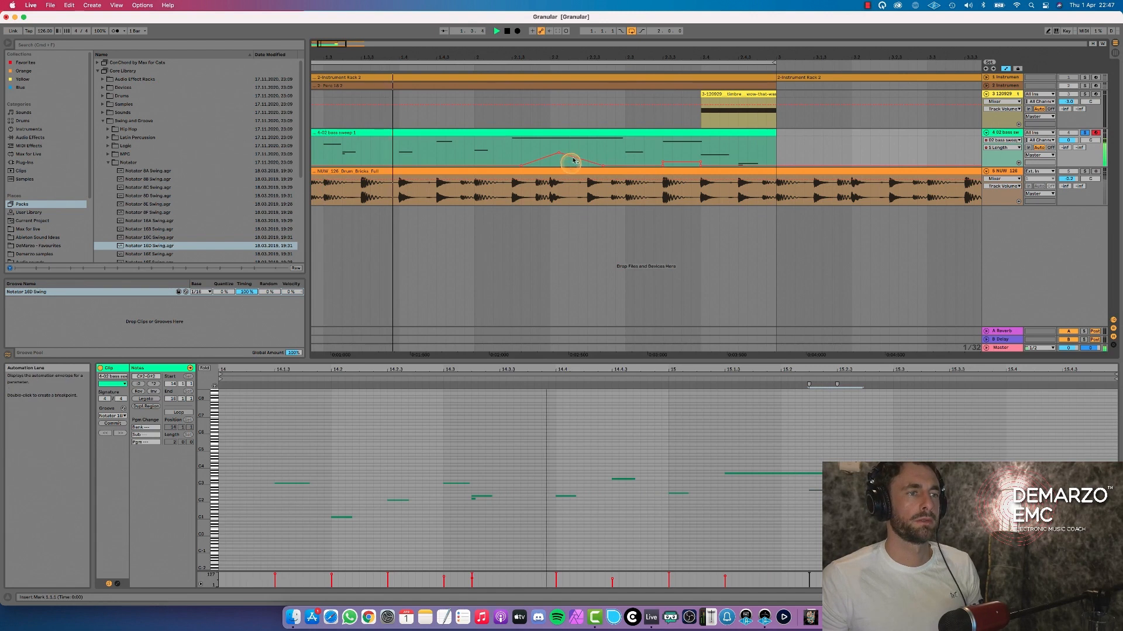
Reshape the Length automation under the long note into a ramp with a held plateau raised to 100 %.
mouse_move(570, 166)
left_mouse_down()
mouse_move(572, 156)
mouse_move(602, 153)
mouse_move(556, 152)
left_mouse_up()
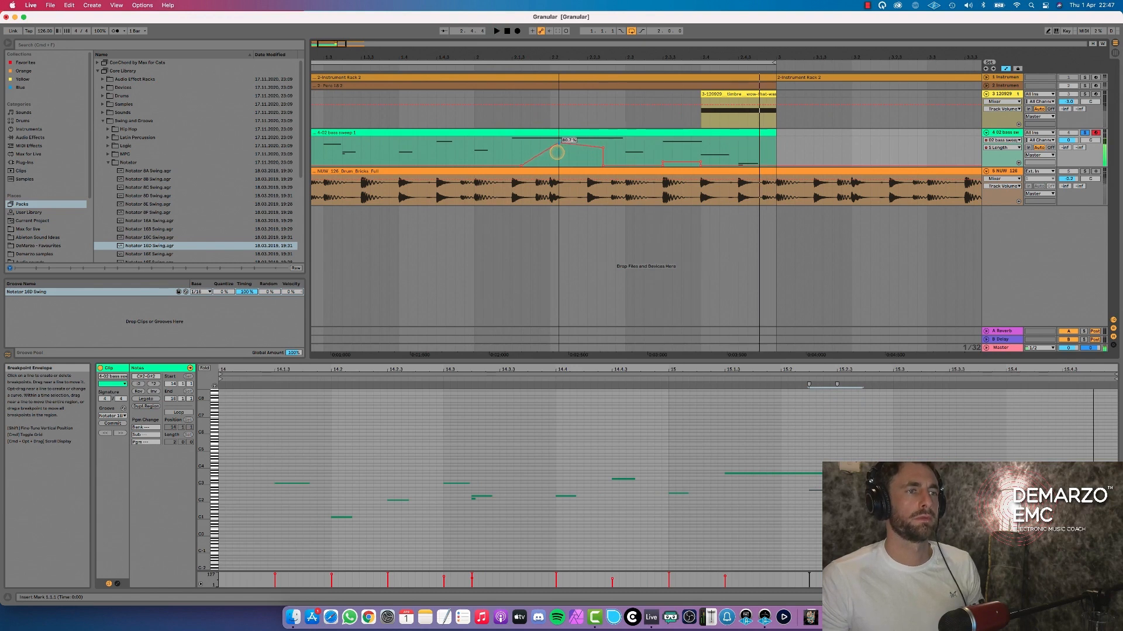
left_click_drag(605, 148, 604, 142)
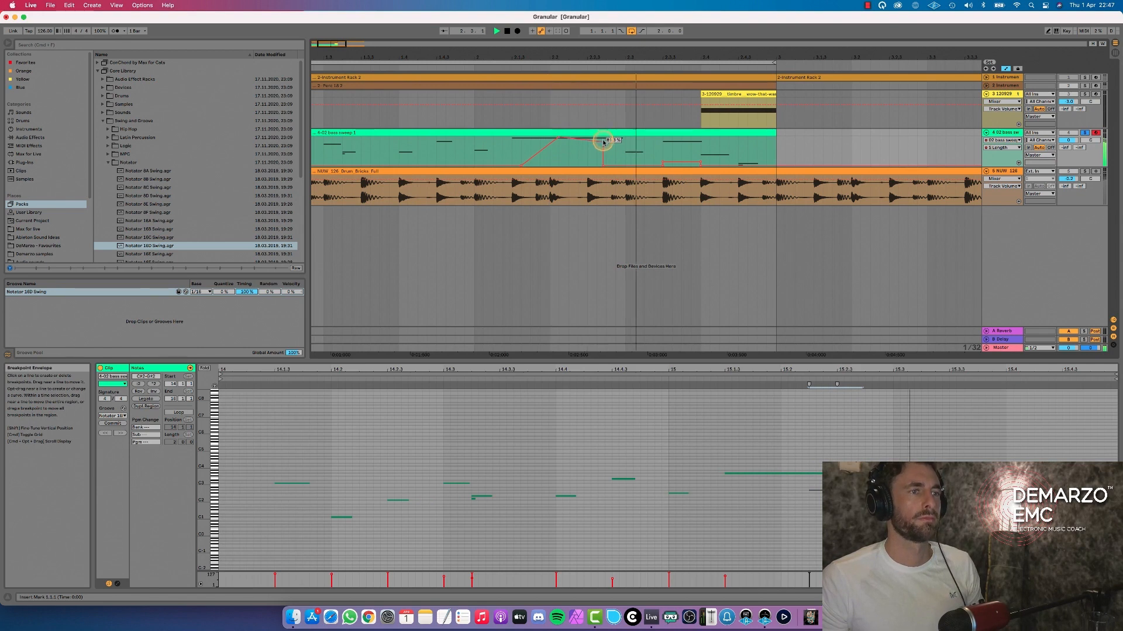
left_click_drag(603, 142, 603, 138)
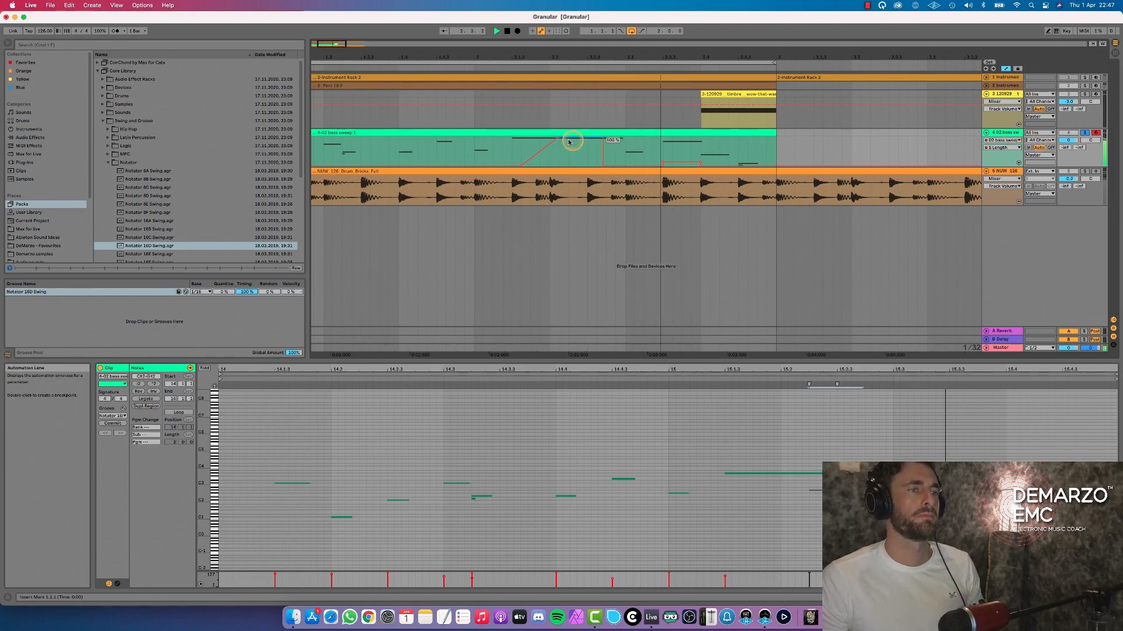
Play the loop and extend the end of the Length automation plateau to just past the long high note.
key("space")
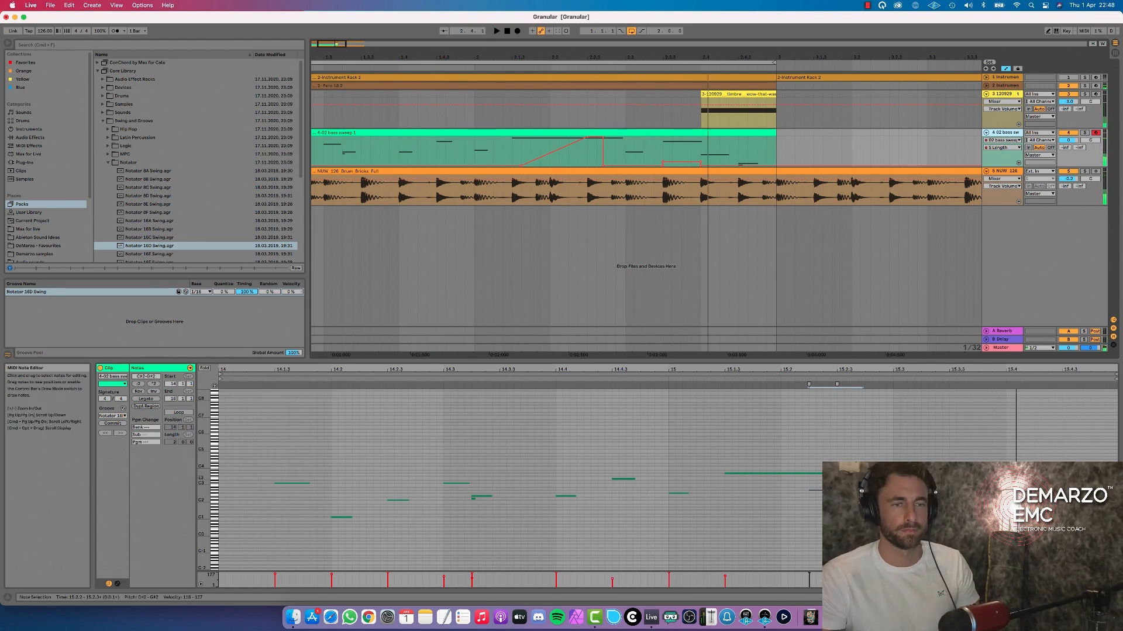
key("space")
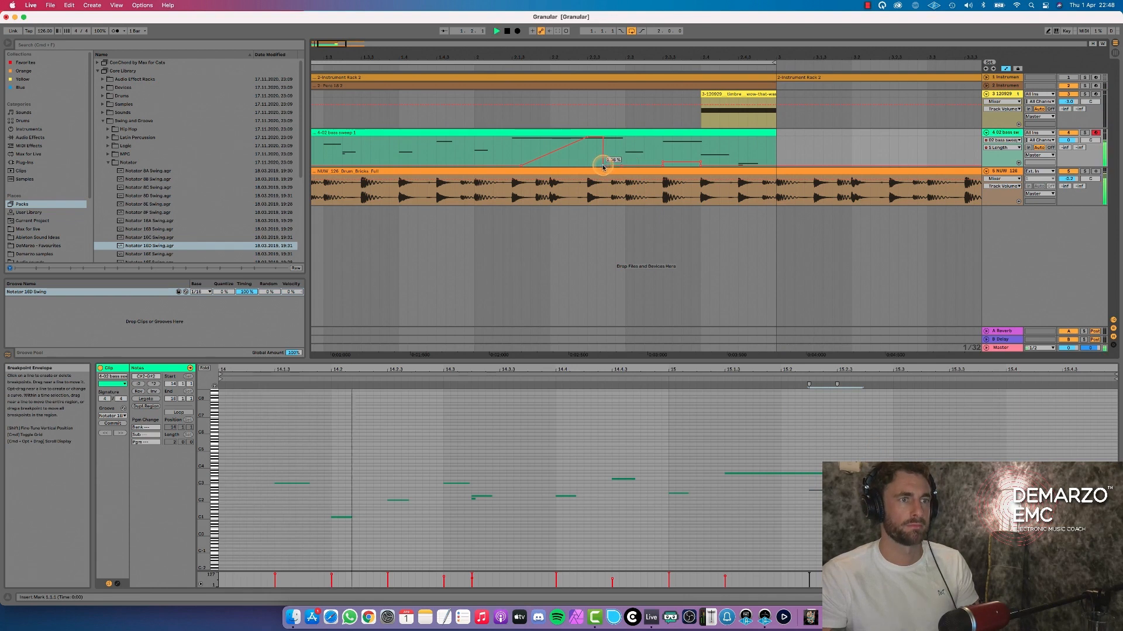
left_click(603, 167)
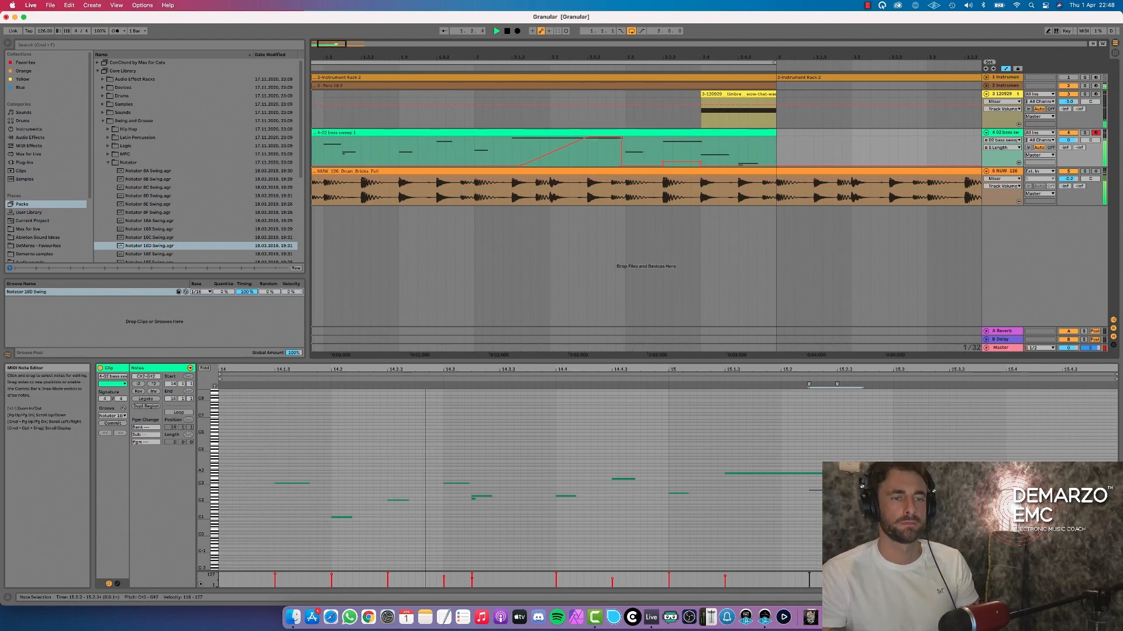
Adjust the end of the long high bass note and place a short lower note directly after it.
left_click_drag(889, 474, 844, 474)
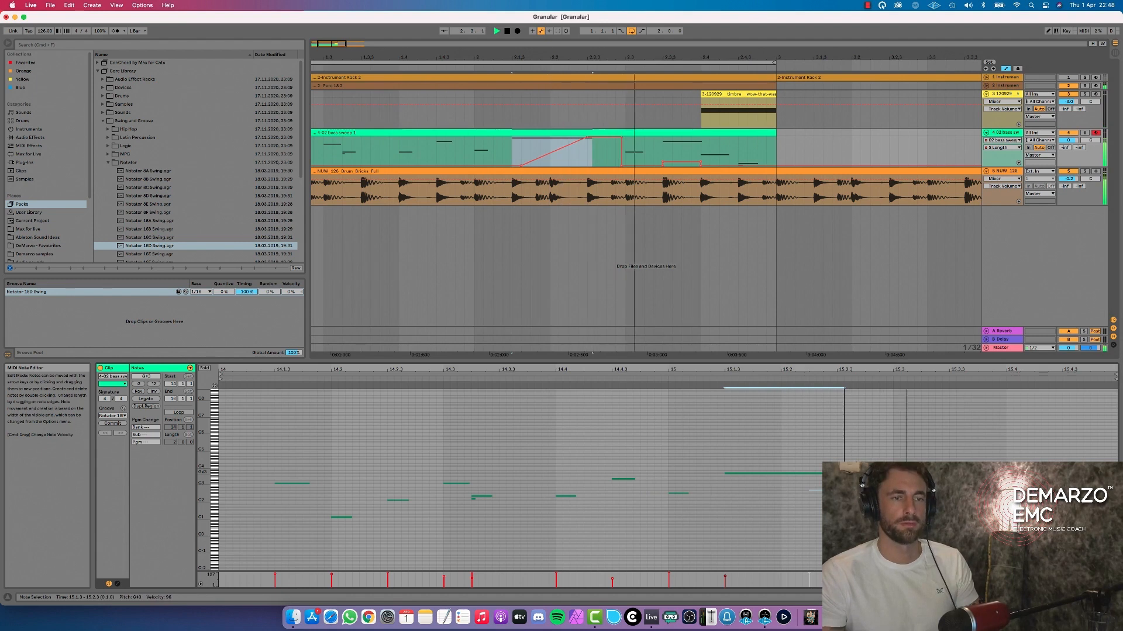
left_click(848, 500)
key("space")
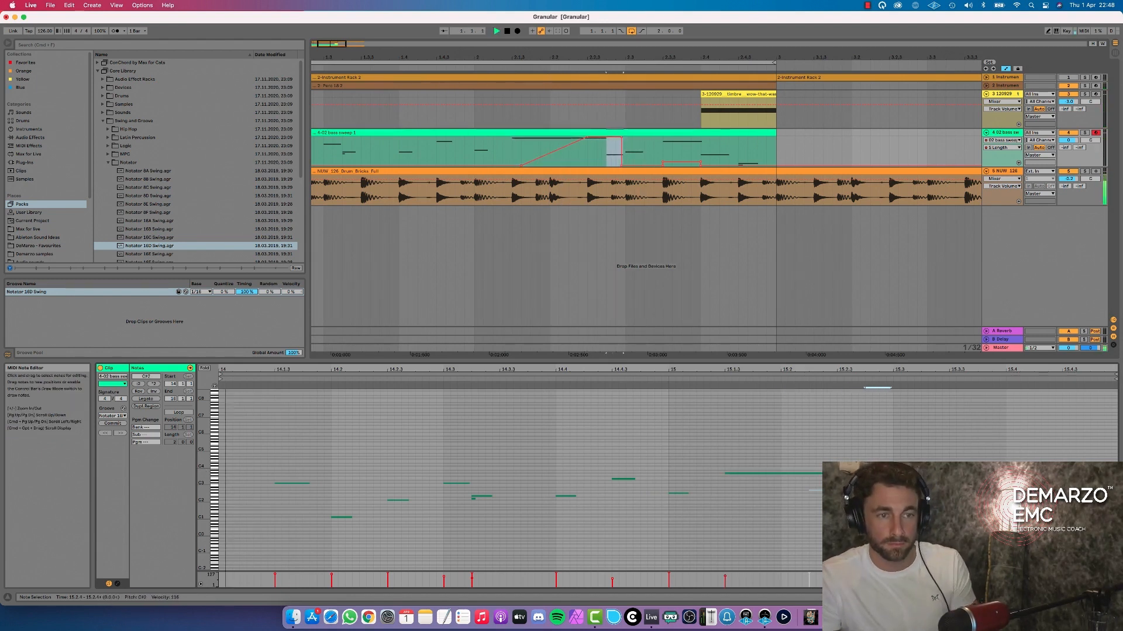
Remove the held Length plateau so the automation falls back to its base right after the ramp's peak.
key("space")
left_click(621, 139)
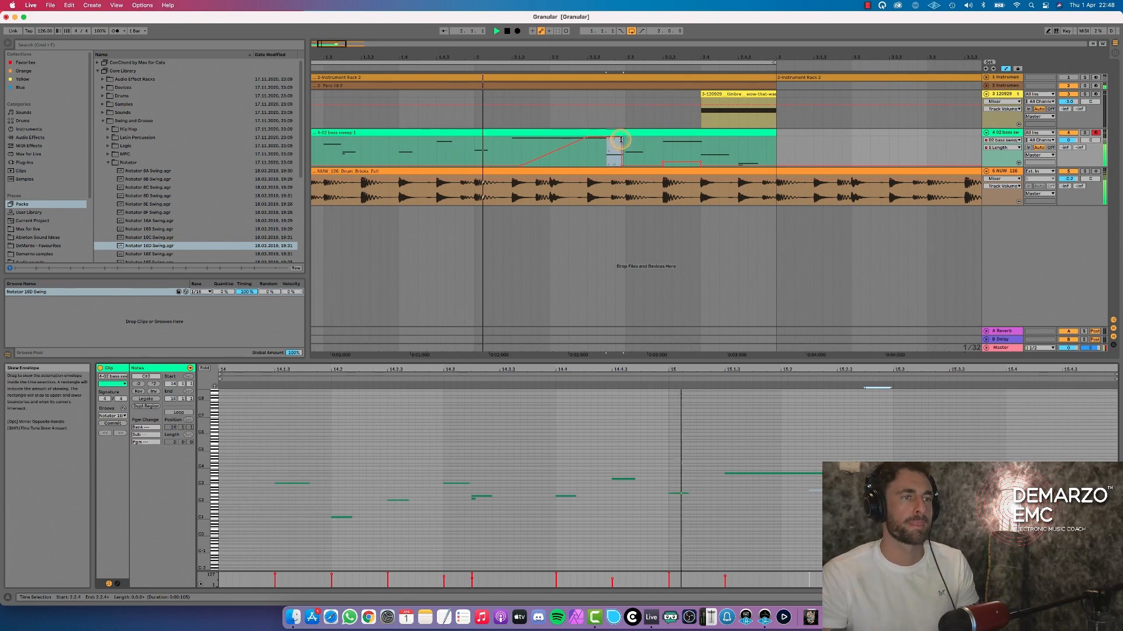
left_click(622, 139)
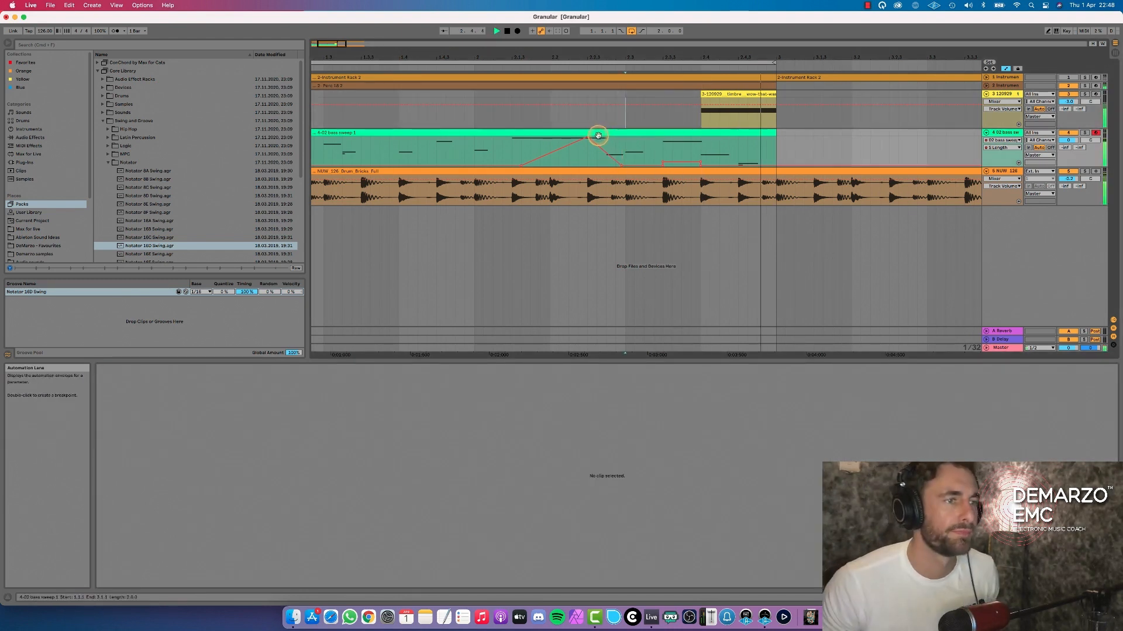
key("space")
left_click(515, 150)
key("space")
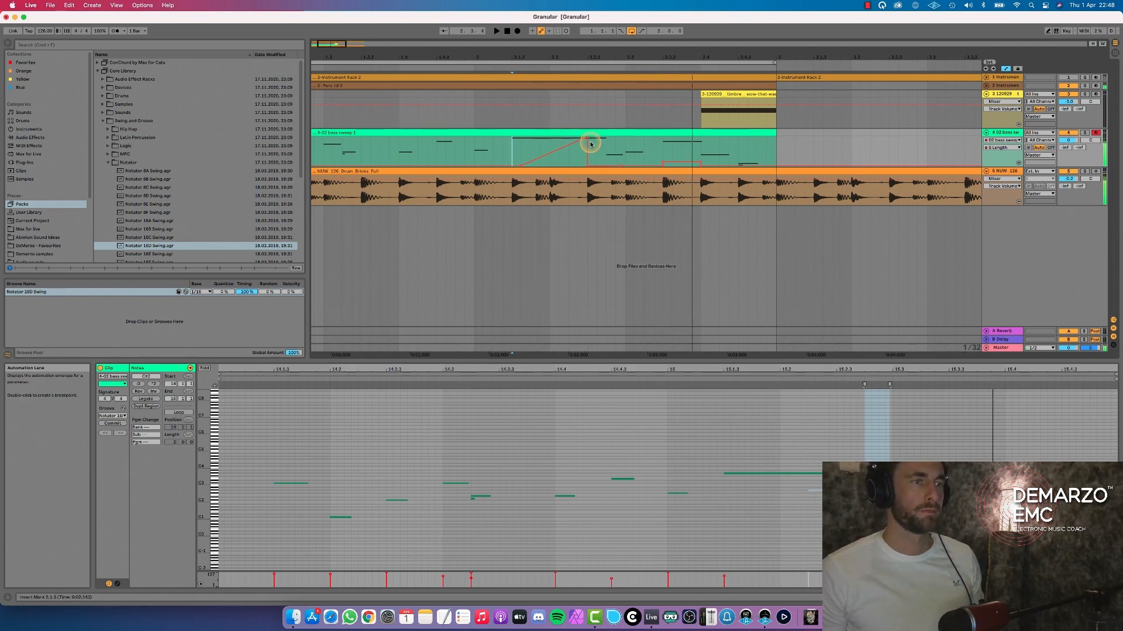
Shift the Length ramp's peak earlier with a short sloped fall, and start the ramp later under the long note.
key("space")
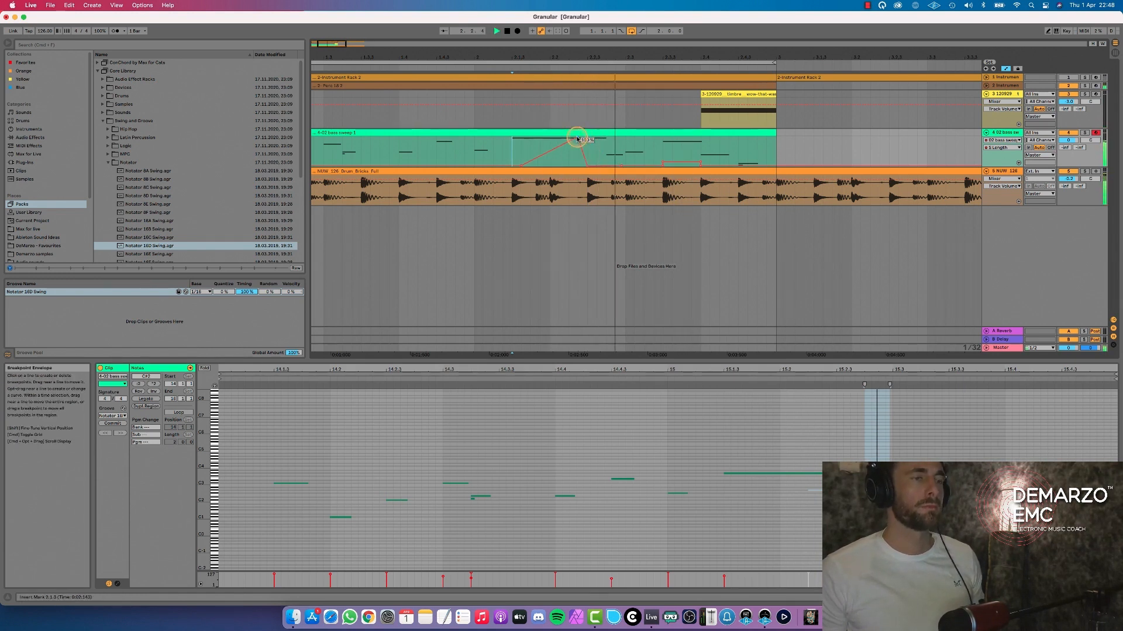
key("space")
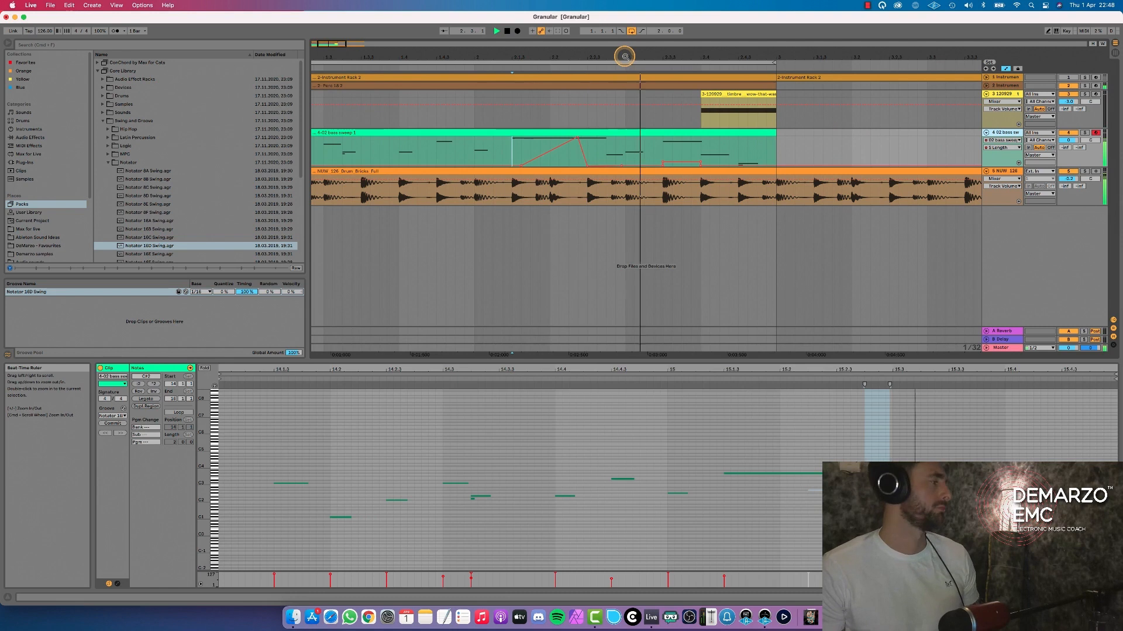
key("space")
left_click(539, 158)
key("space")
key("space")
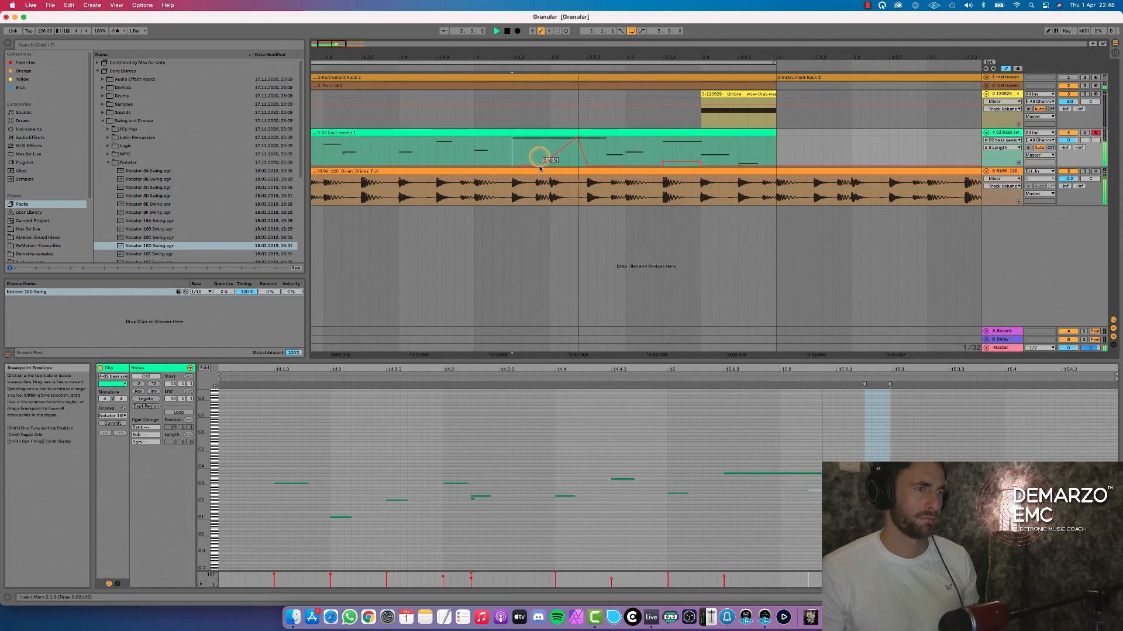
Add two short Length automation spikes around the short note before the long one, and lower the peak of the ramp that follows.
left_click(486, 149)
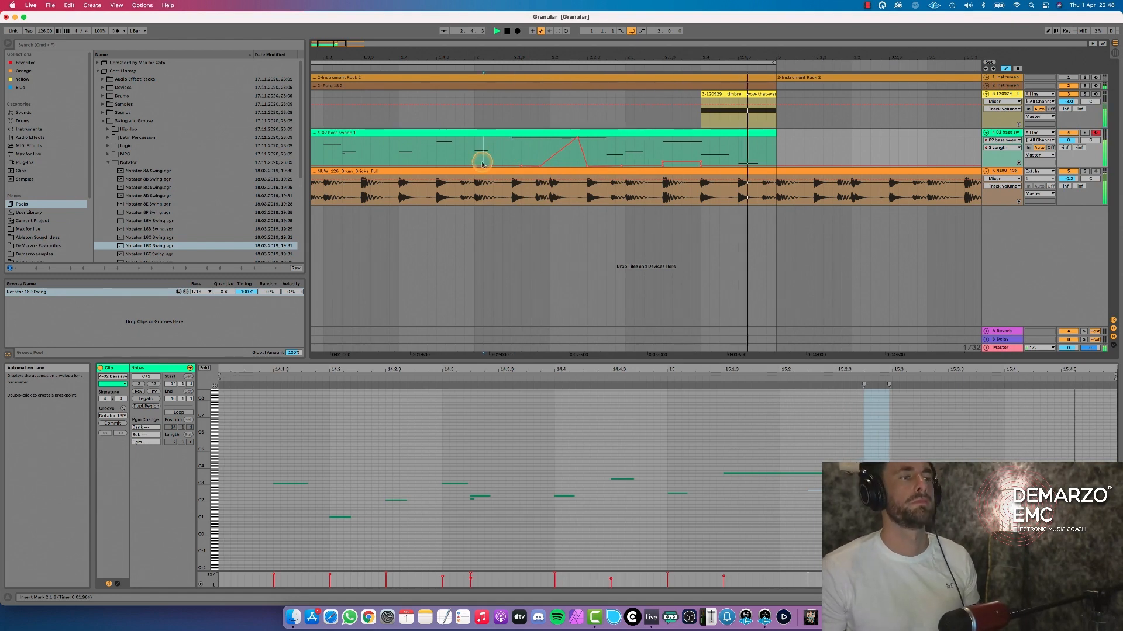
key("space")
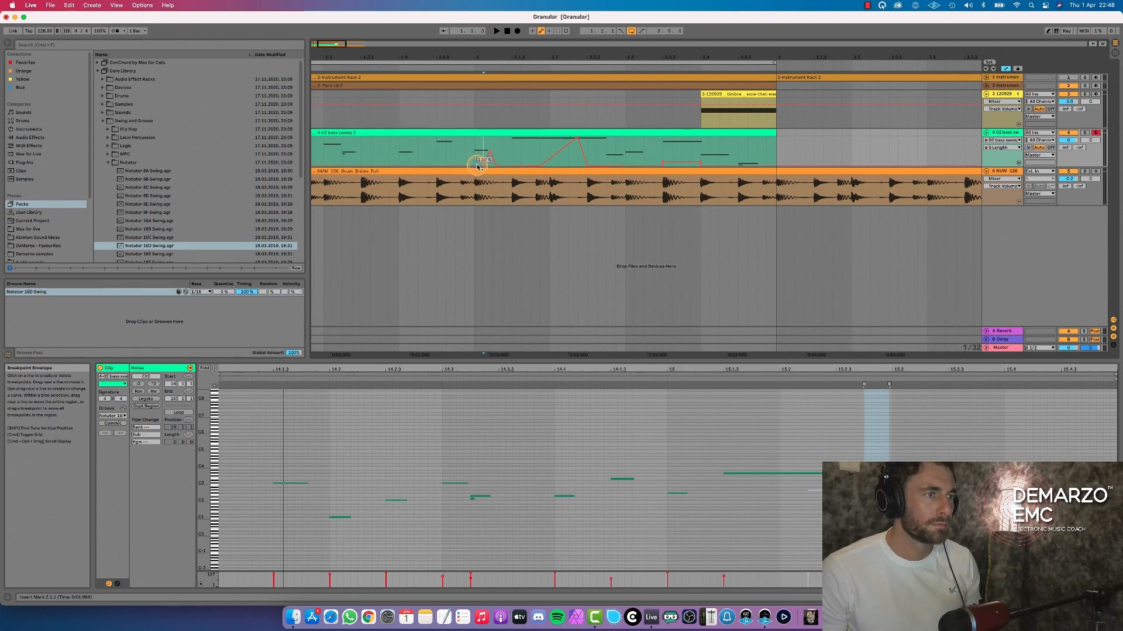
left_click(475, 141)
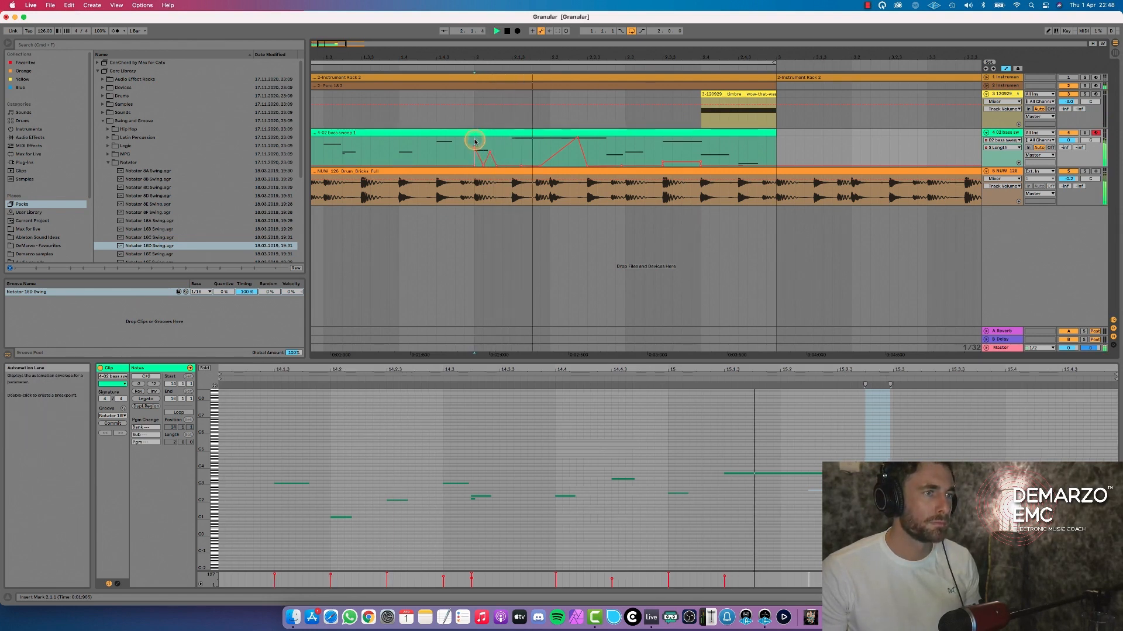
left_click(464, 136)
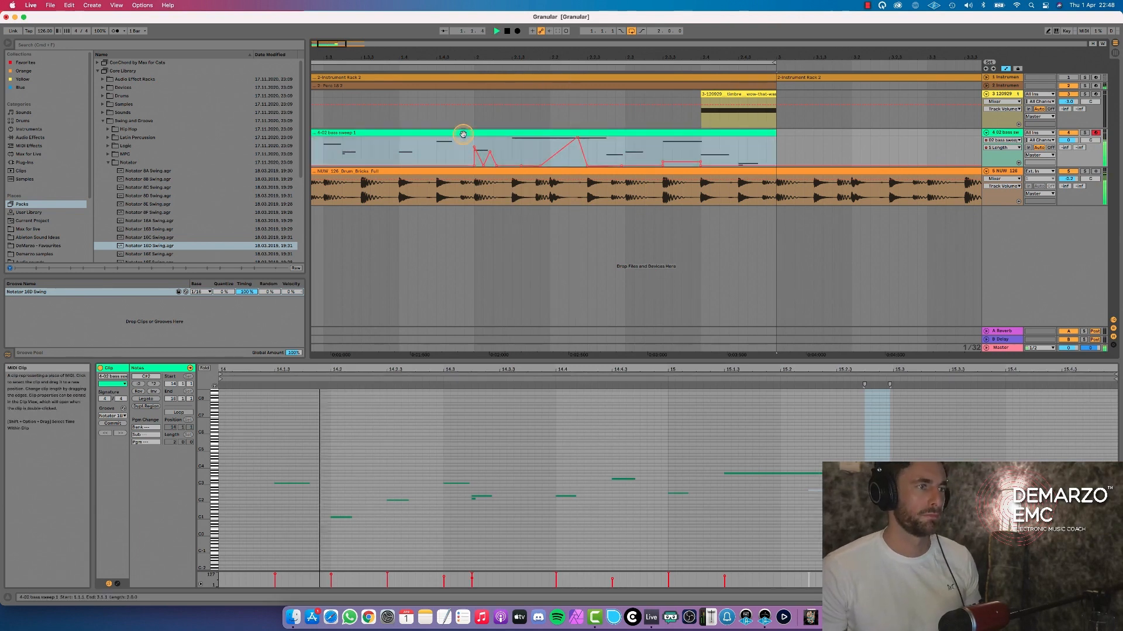
left_click_drag(548, 60, 550, 54)
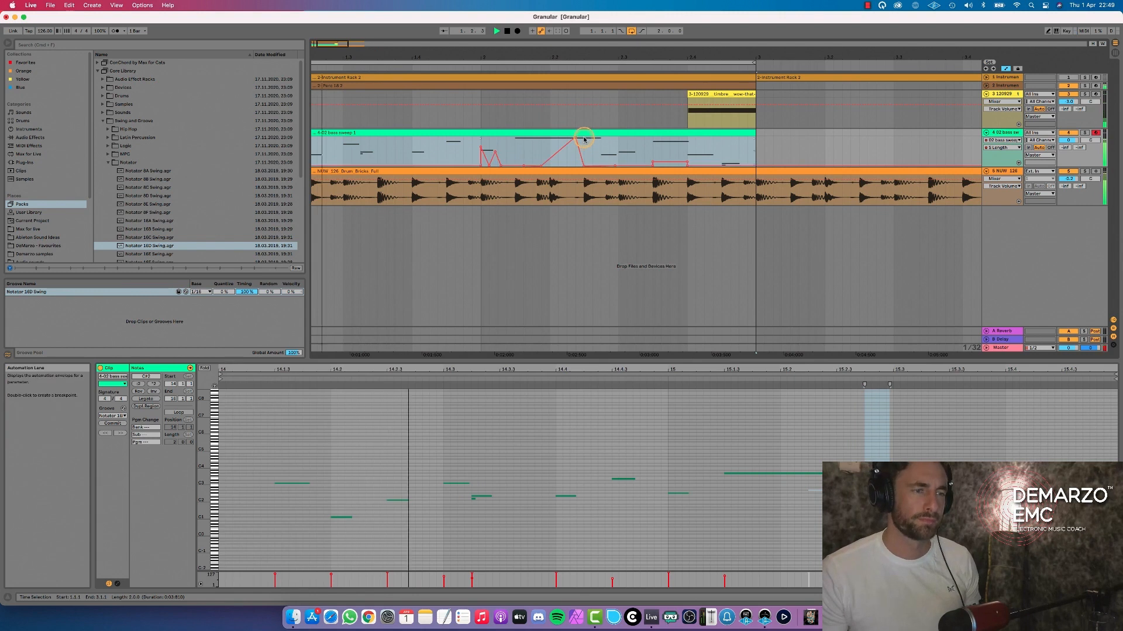
left_click_drag(580, 139, 586, 166)
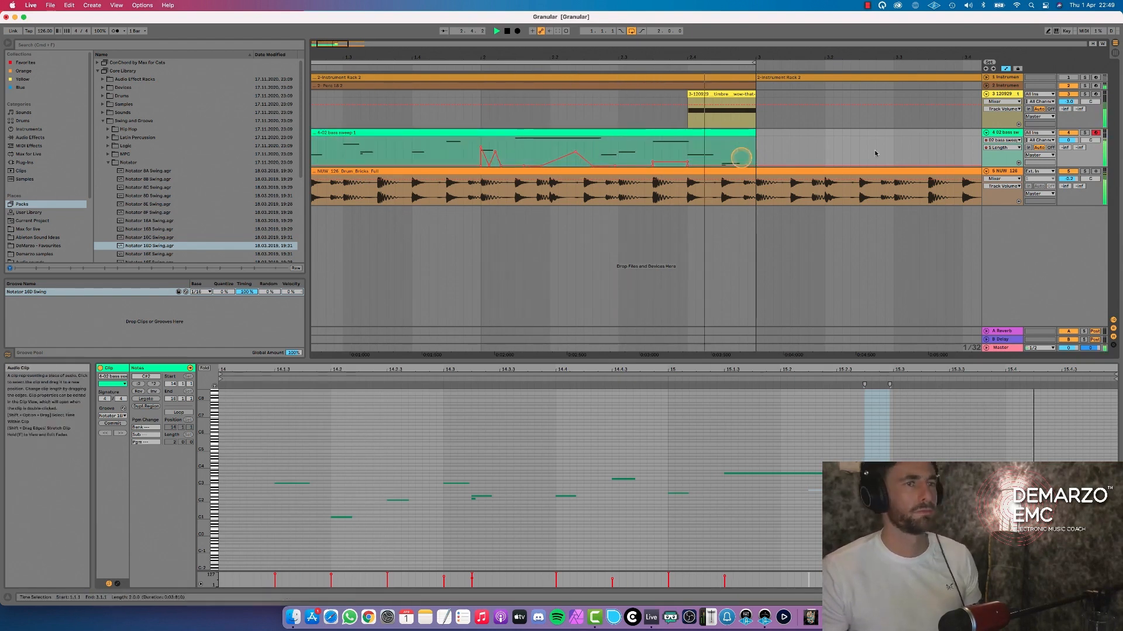
Open the bass track's Simpler and show the automation of its filter frequency in the arrangement.
double_click(1004, 133)
key("space")
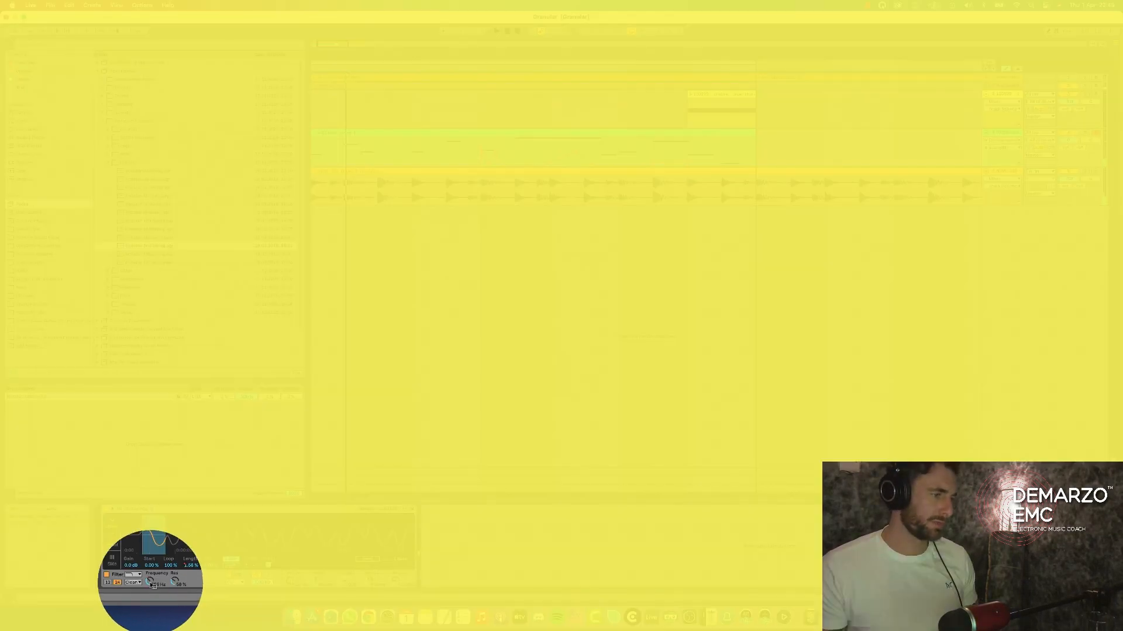
right_click(150, 582)
left_click(168, 586)
key("space")
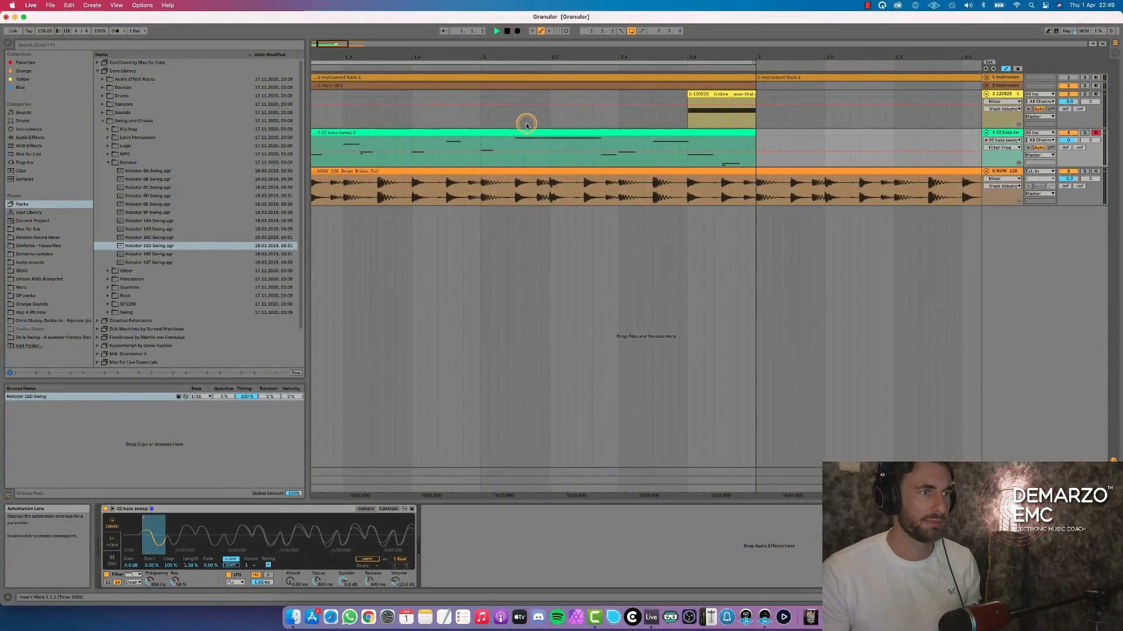
Draw a Filter Freq automation ramp under the long high note, holding it raised until a vertical drop after the note.
left_click(536, 151)
left_click(589, 151)
left_click_drag(575, 151, 575, 138)
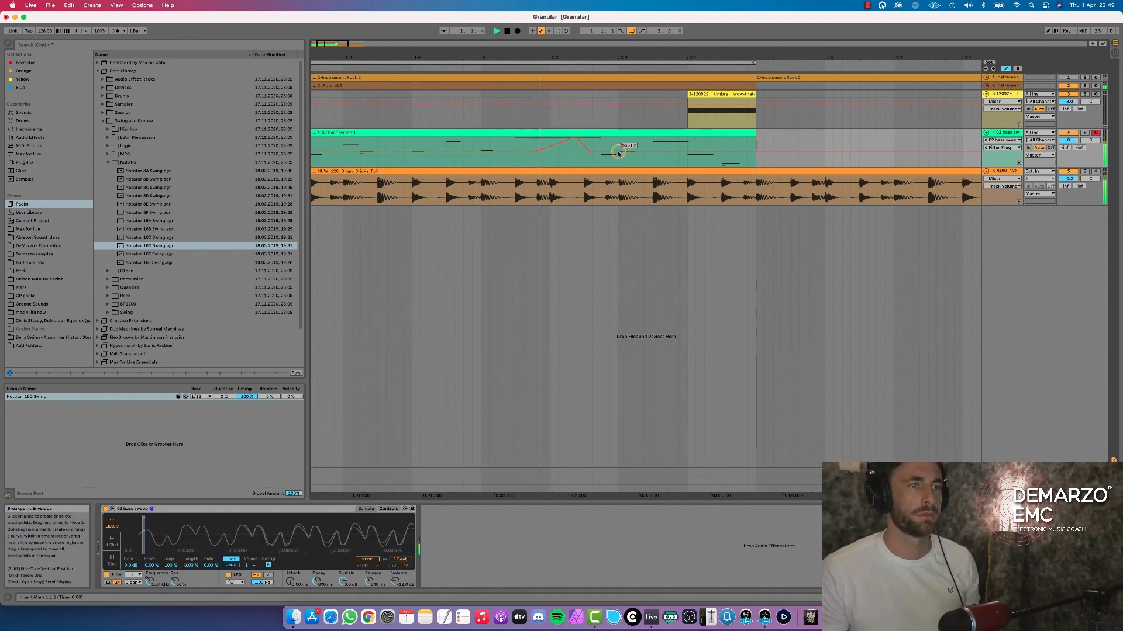
left_click_drag(589, 151, 595, 143)
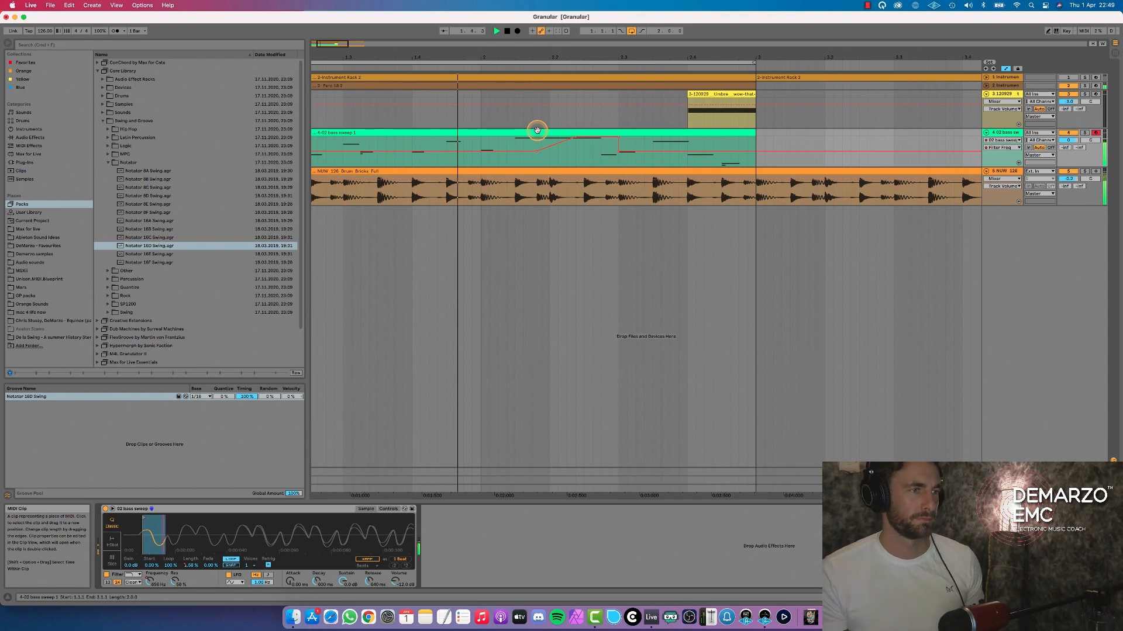
key("space")
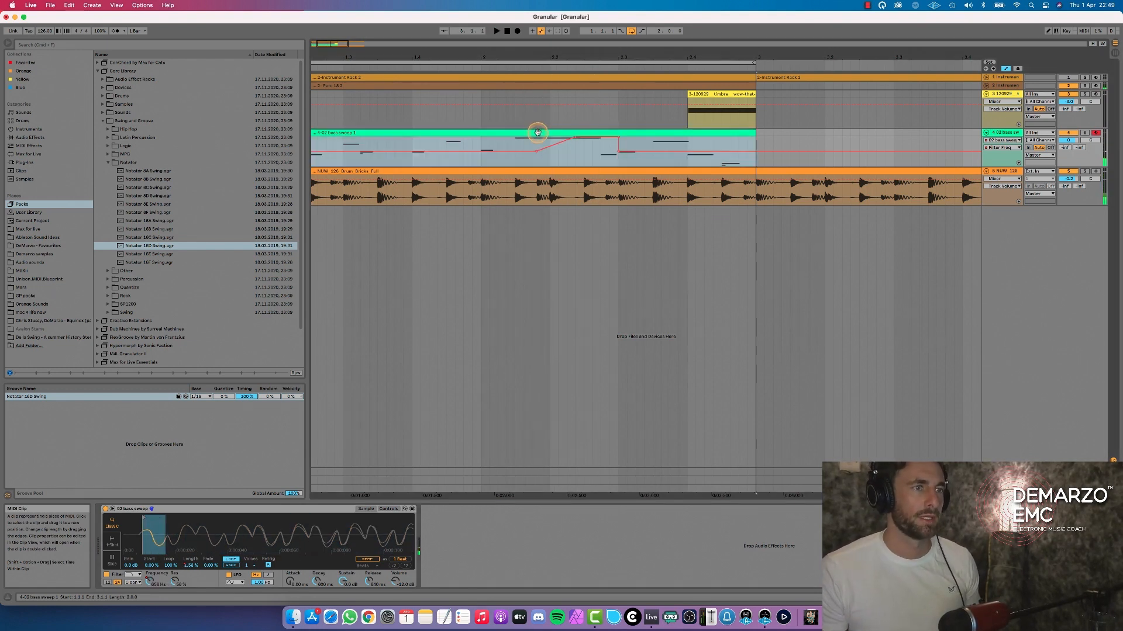
Split the bass clip at the start of the long high note and move the second part an eighth note later.
left_click(516, 144)
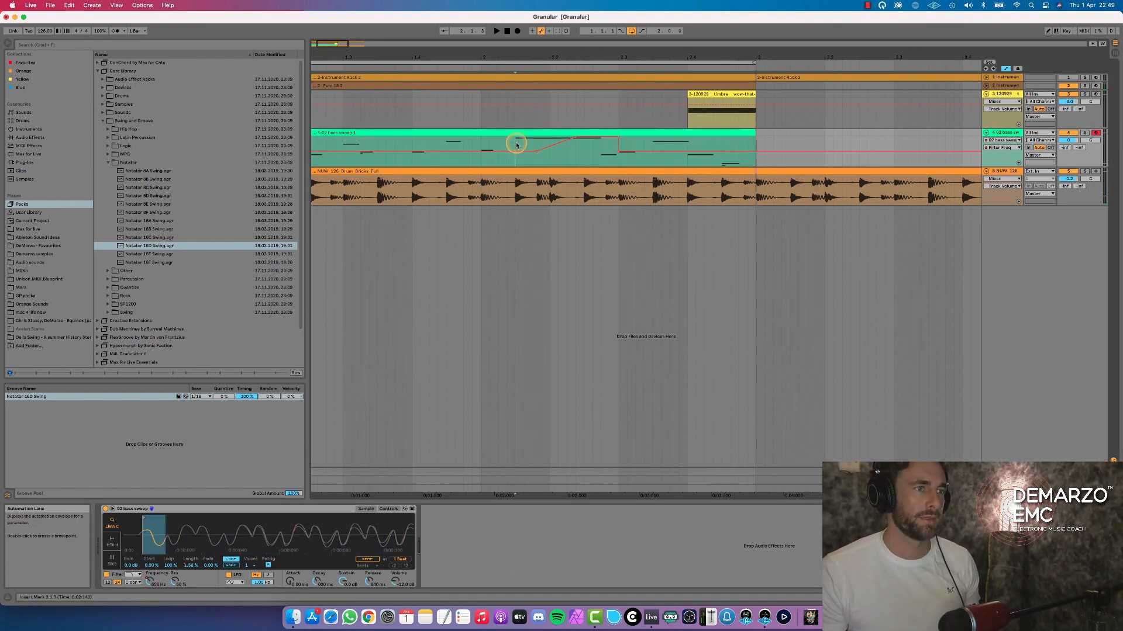
left_click(482, 145)
key("space")
key("space")
left_click_drag(546, 134, 595, 138)
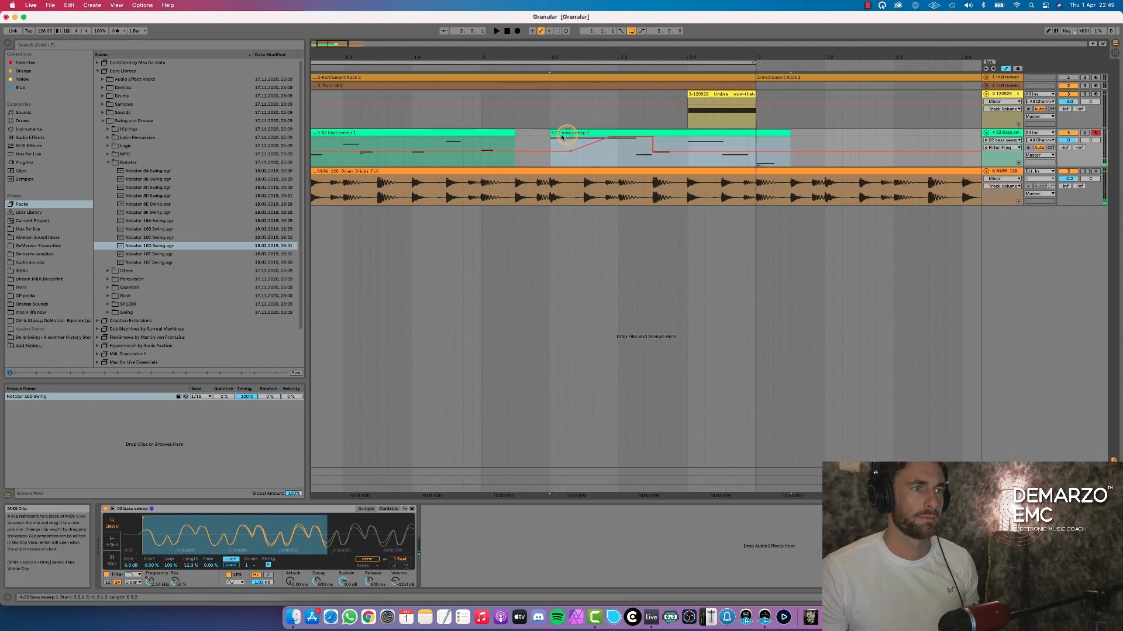
Split off the short-note section just before the gap, duplicate it into the gap and play the loop.
left_click(483, 143)
key("space")
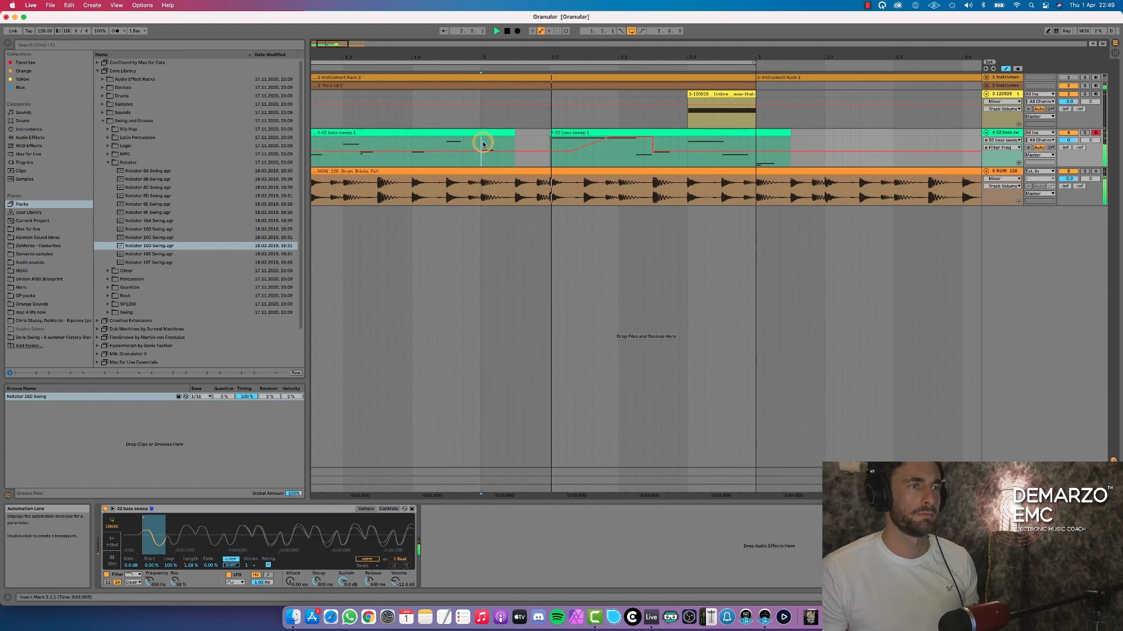
left_click(488, 133)
key("super+d")
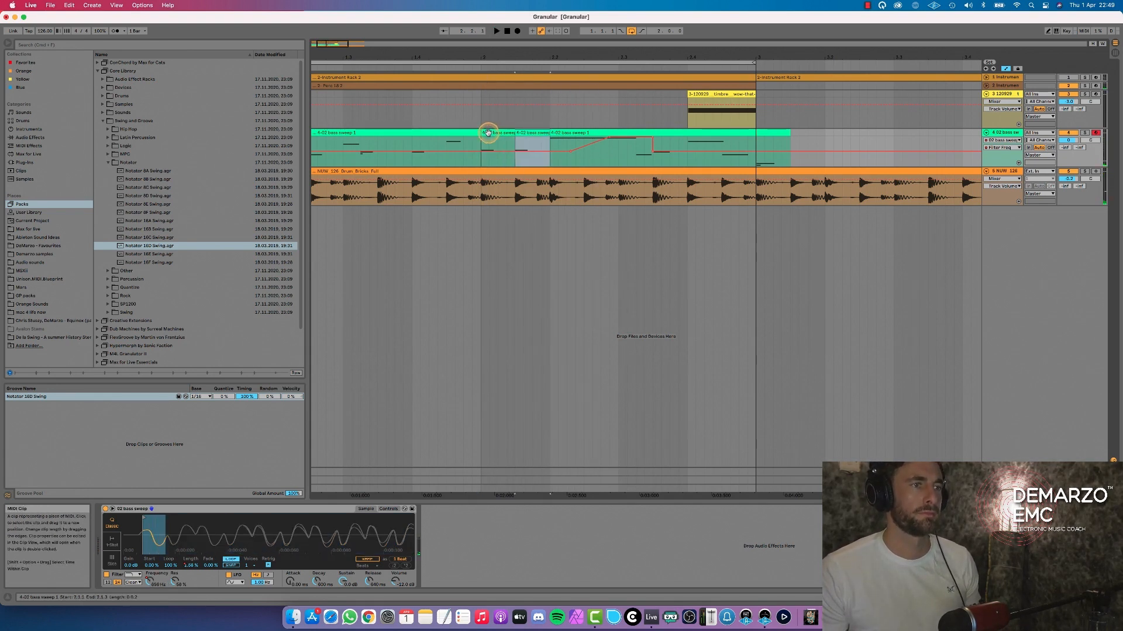
left_click(488, 133)
key("space")
Move the long-note clip another eighth note later and shift the duplicated short clip up against it.
left_click(552, 134)
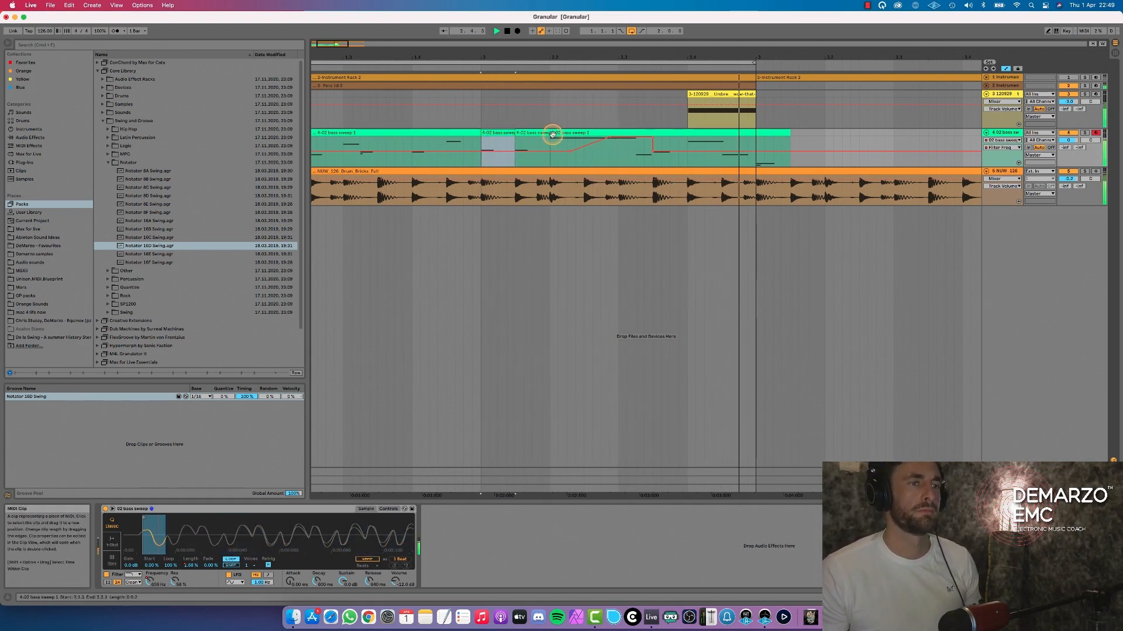
left_click(540, 134)
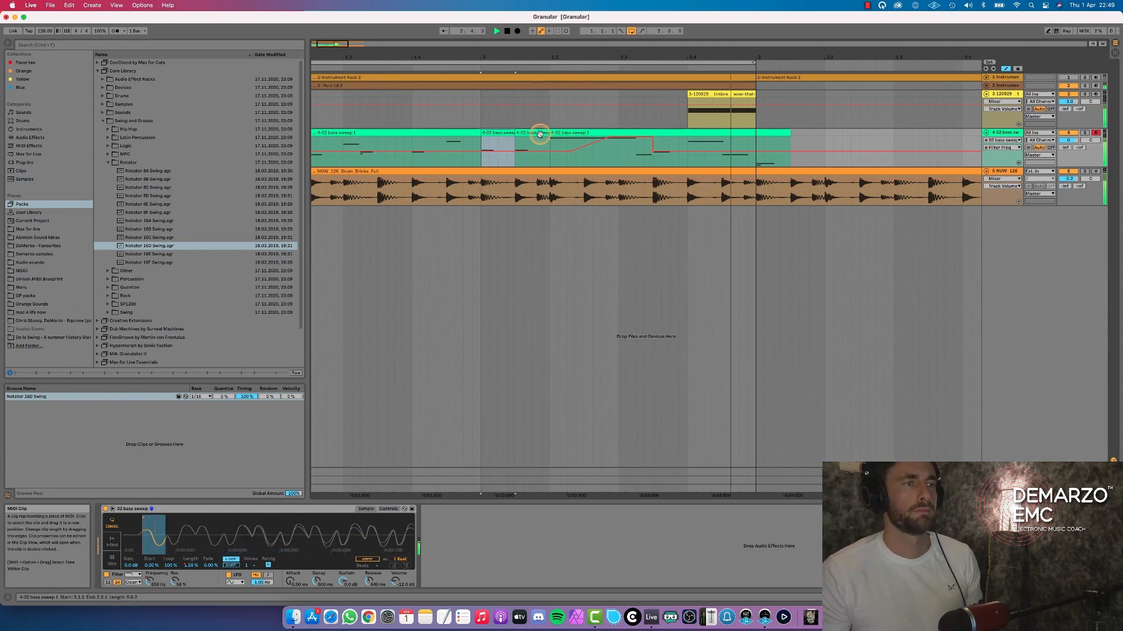
left_click_drag(555, 133, 591, 135)
left_click_drag(602, 138, 570, 135)
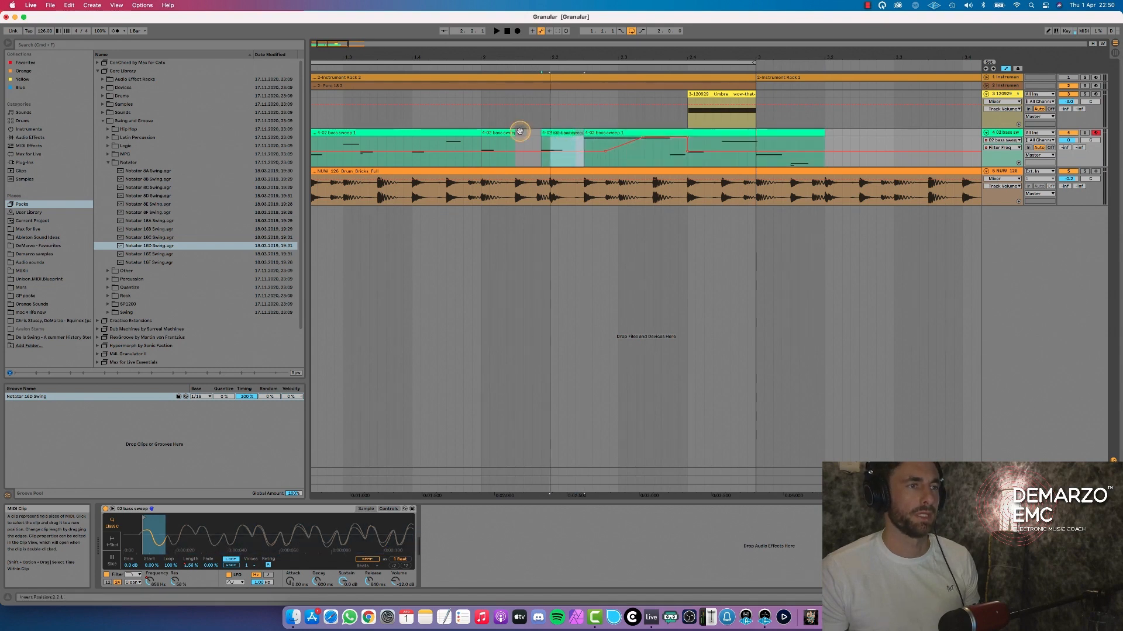
Duplicate the first short bass clip into the remaining gap so three repeats lead into the long note, and play it.
left_click(495, 131)
key("space")
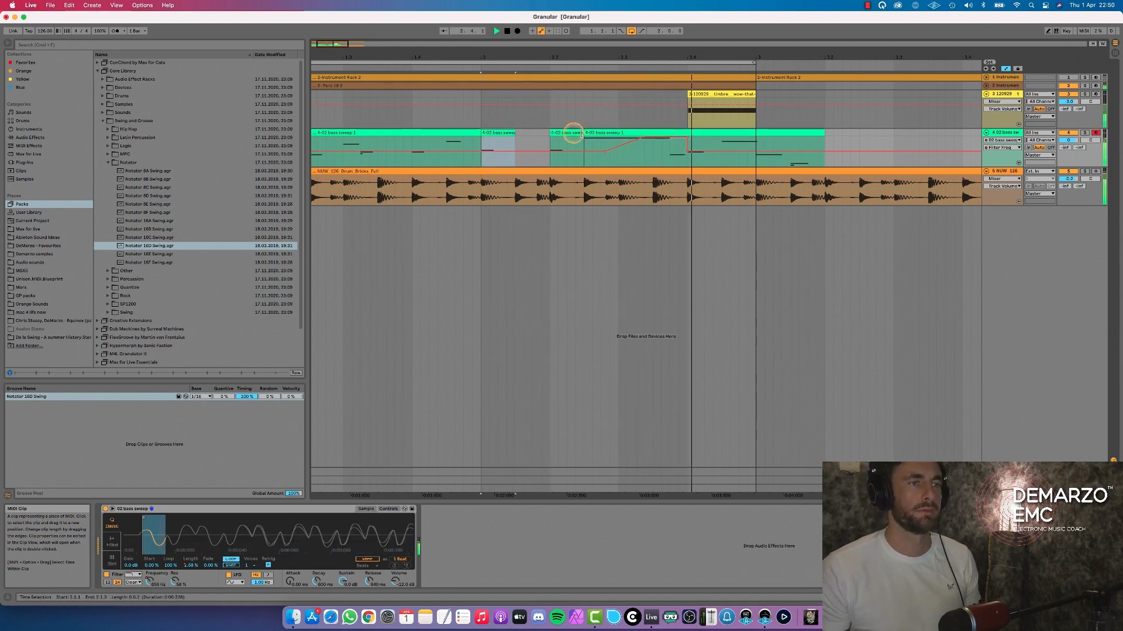
key("space")
key("space")
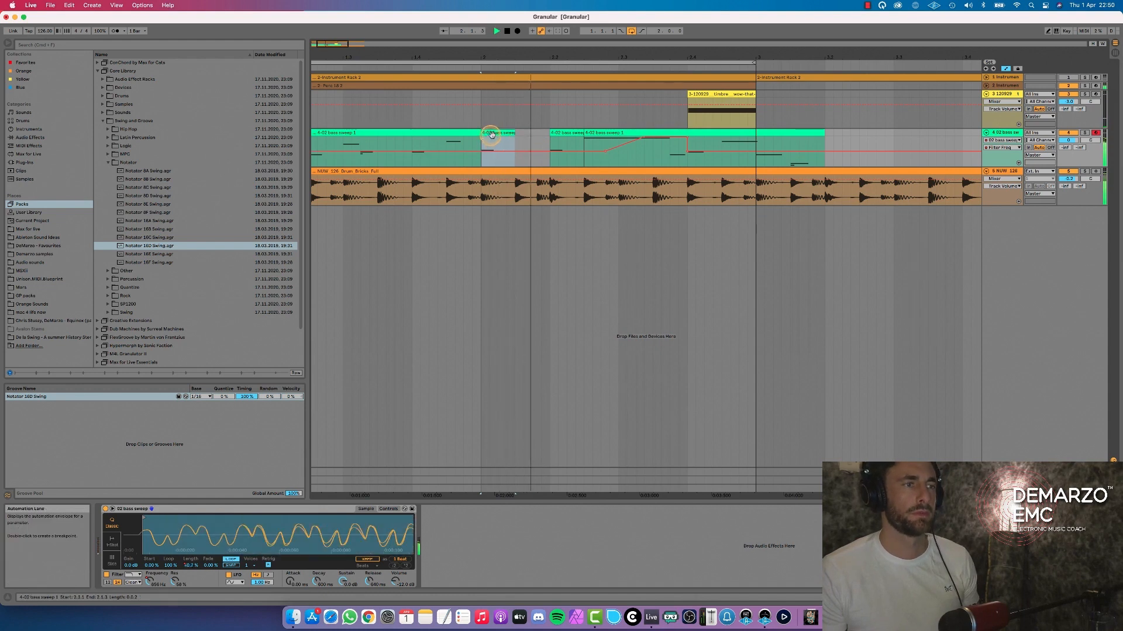
key("space")
key("super+d")
key("space")
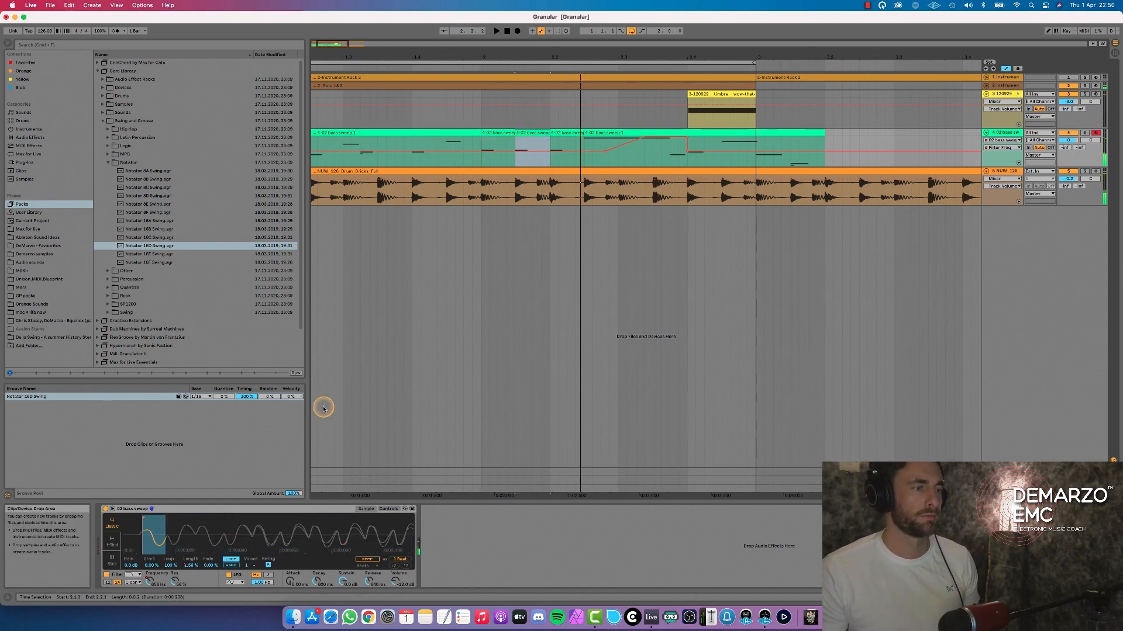
Show the Length automation, drop the first spike in the middle short clip, and raise the long note's ramp peak while moving it later.
left_click(190, 562)
key("space")
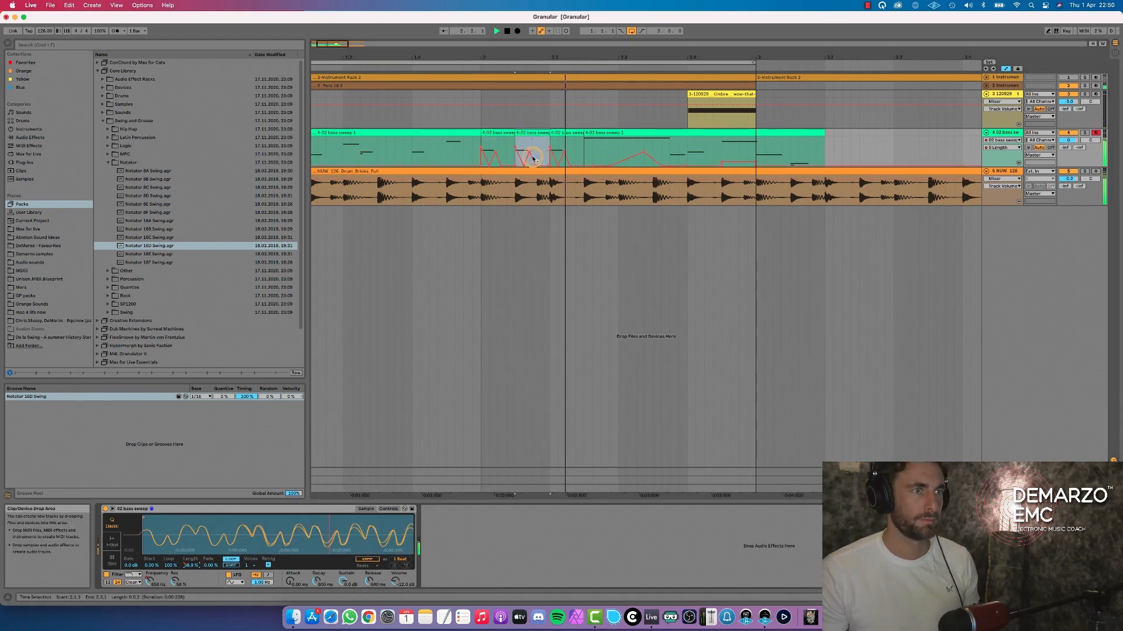
left_click(503, 135)
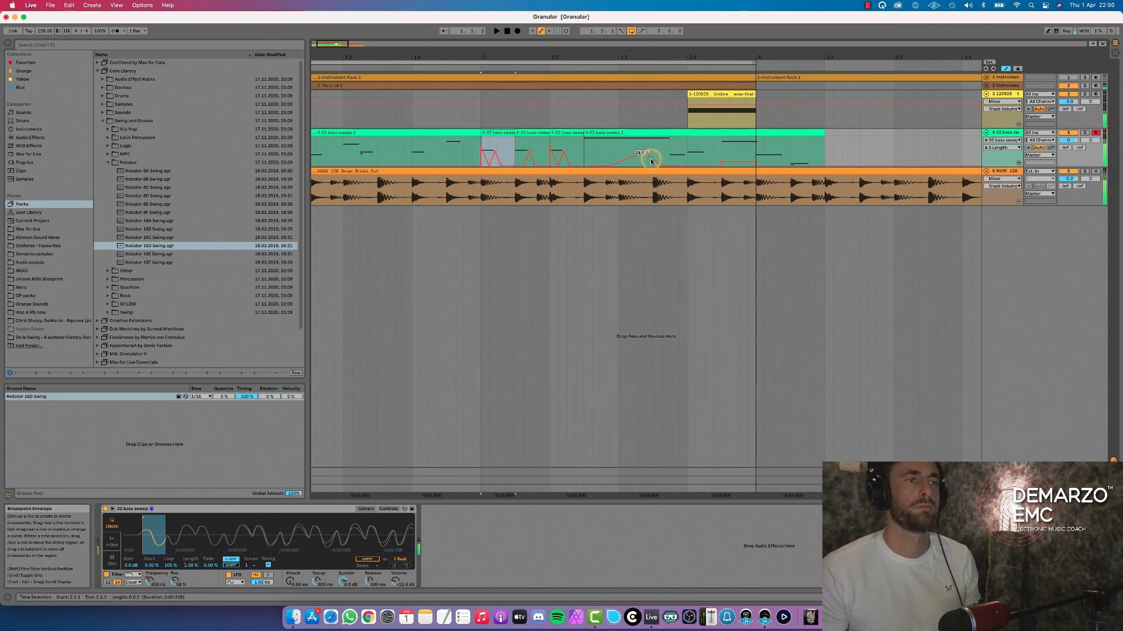
mouse_move(663, 167)
left_mouse_down()
mouse_move(662, 139)
mouse_move(657, 161)
mouse_move(670, 149)
left_mouse_up()
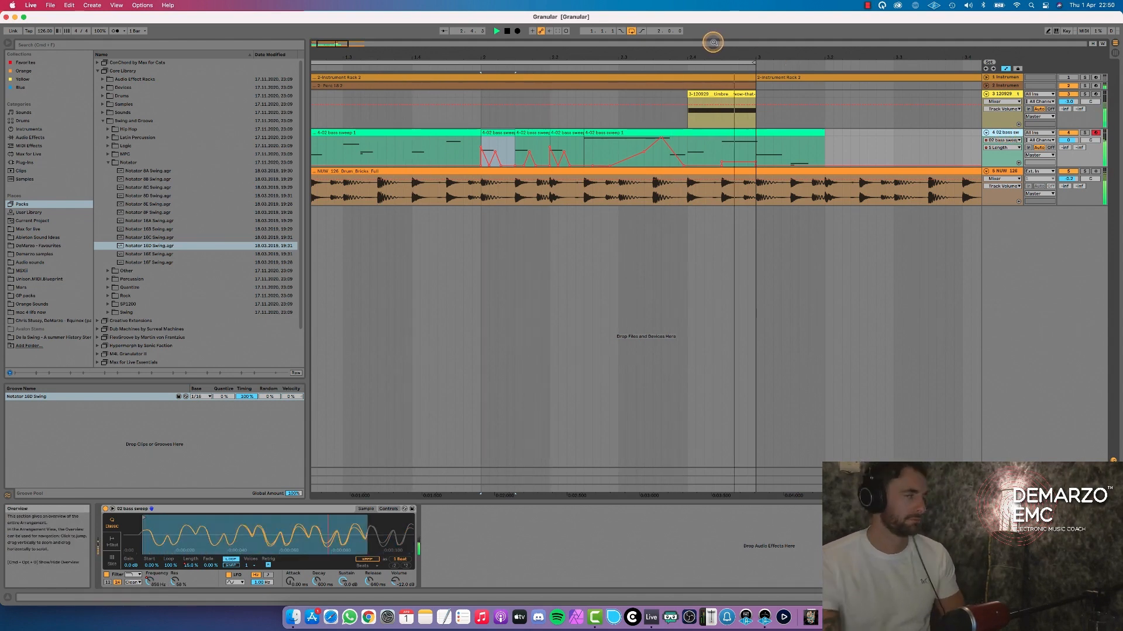
Restart the two-bar loop from the beginning and listen to the bass line against the drums.
key("space")
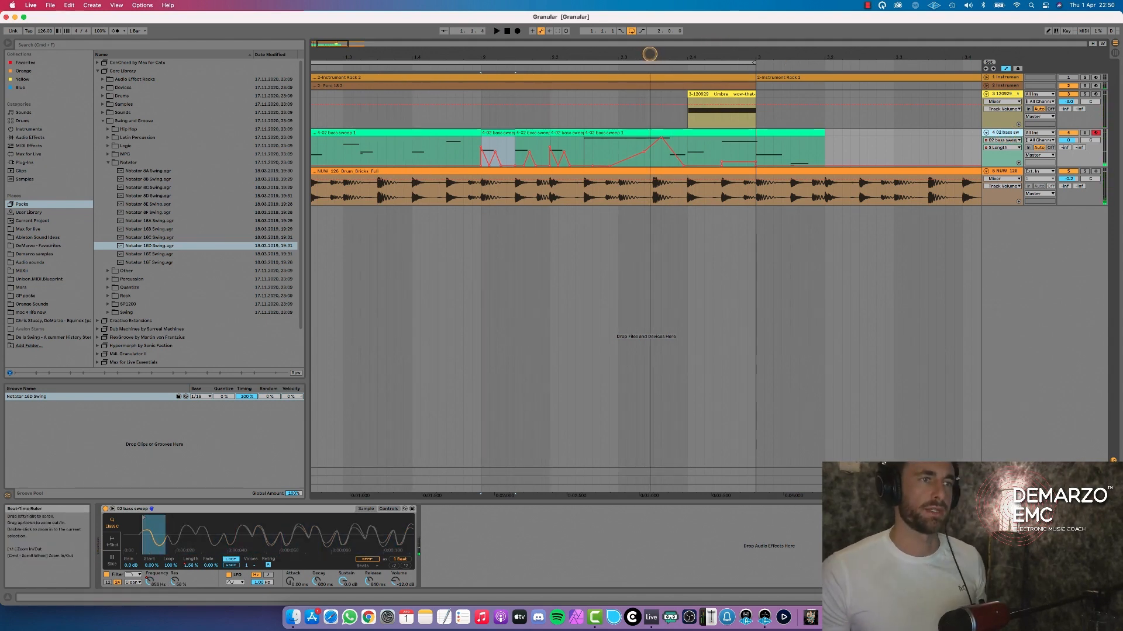
left_click_drag(649, 54, 604, 54)
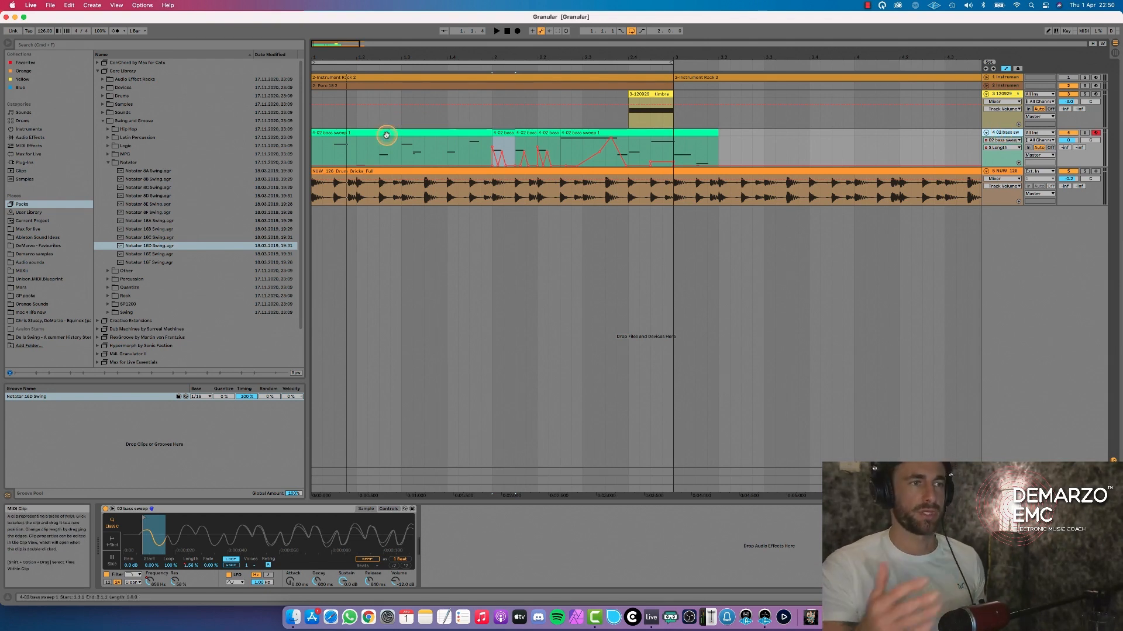
left_click_drag(430, 56, 466, 56)
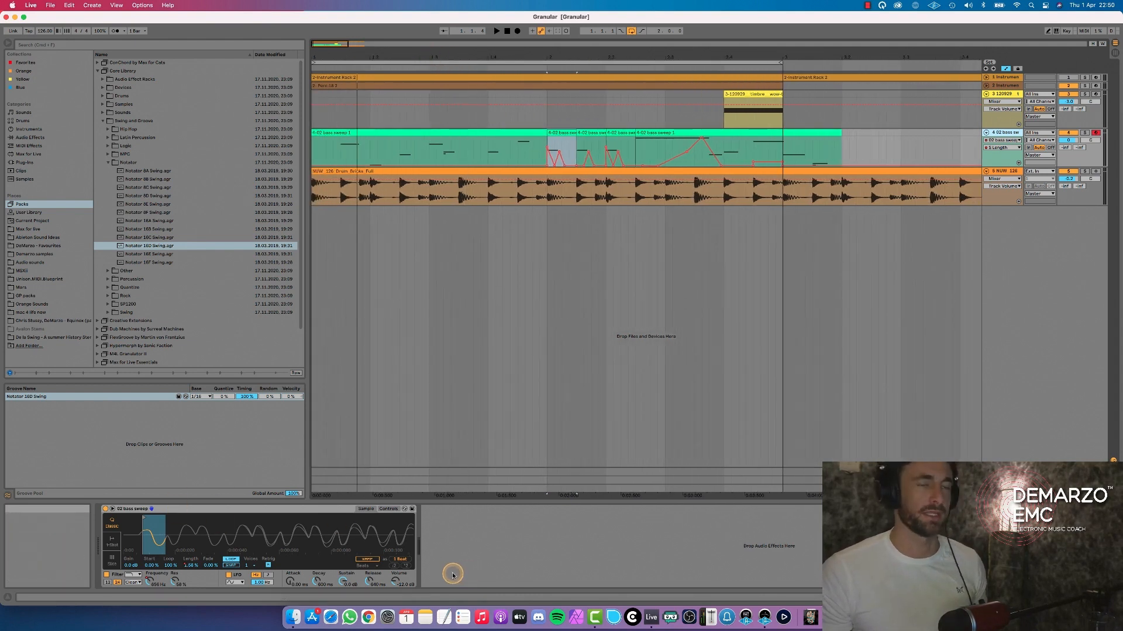
key("space")
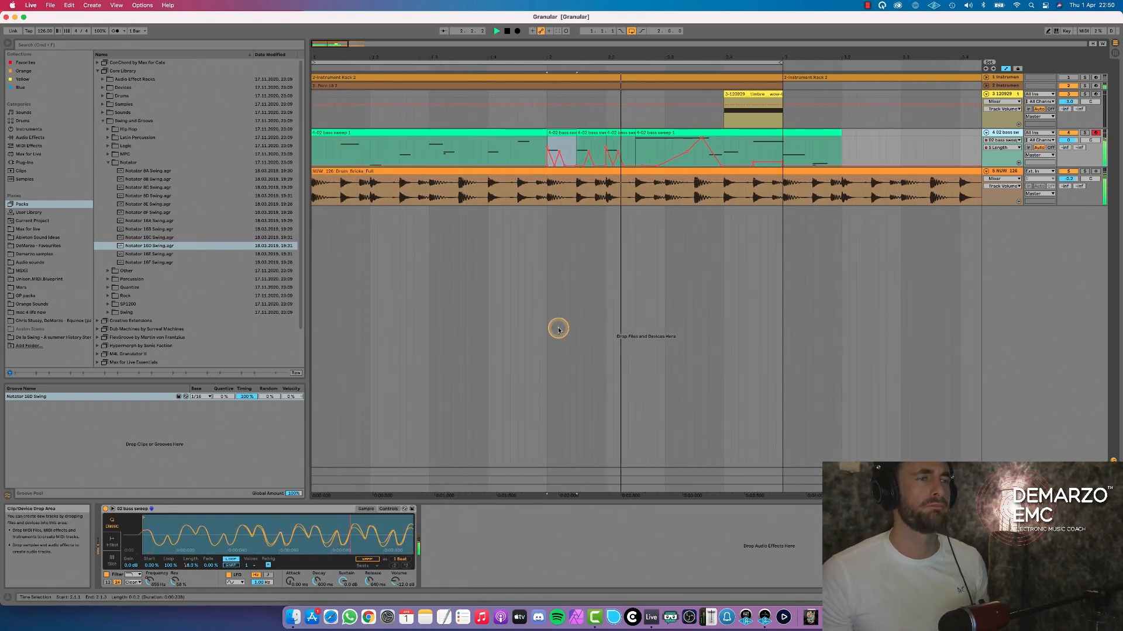
key("space")
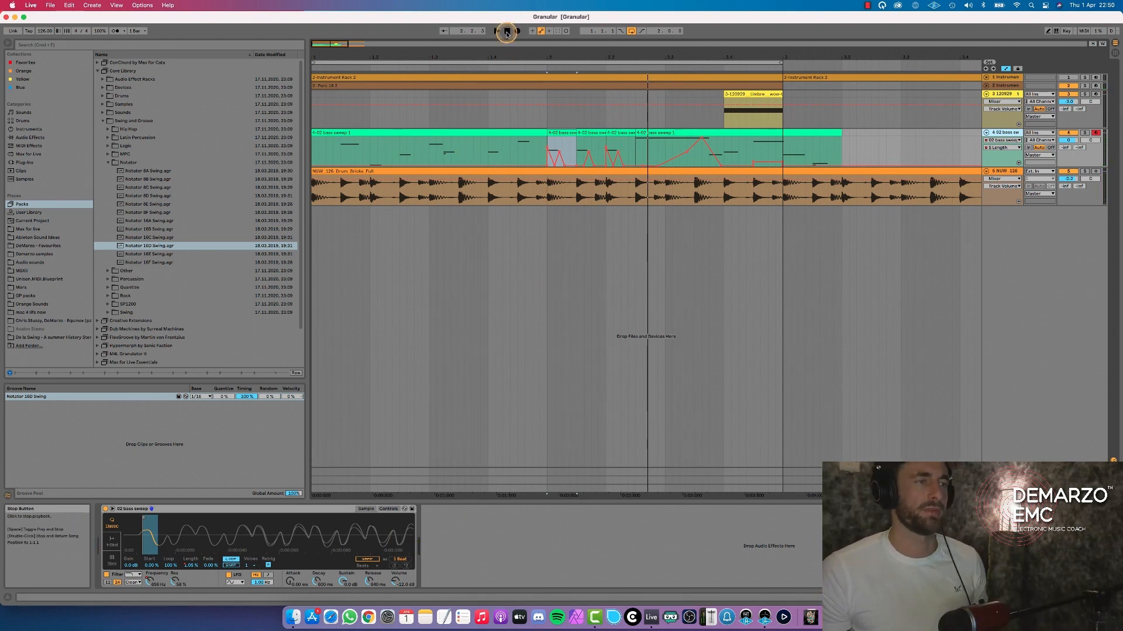
left_click(506, 33)
key("space")
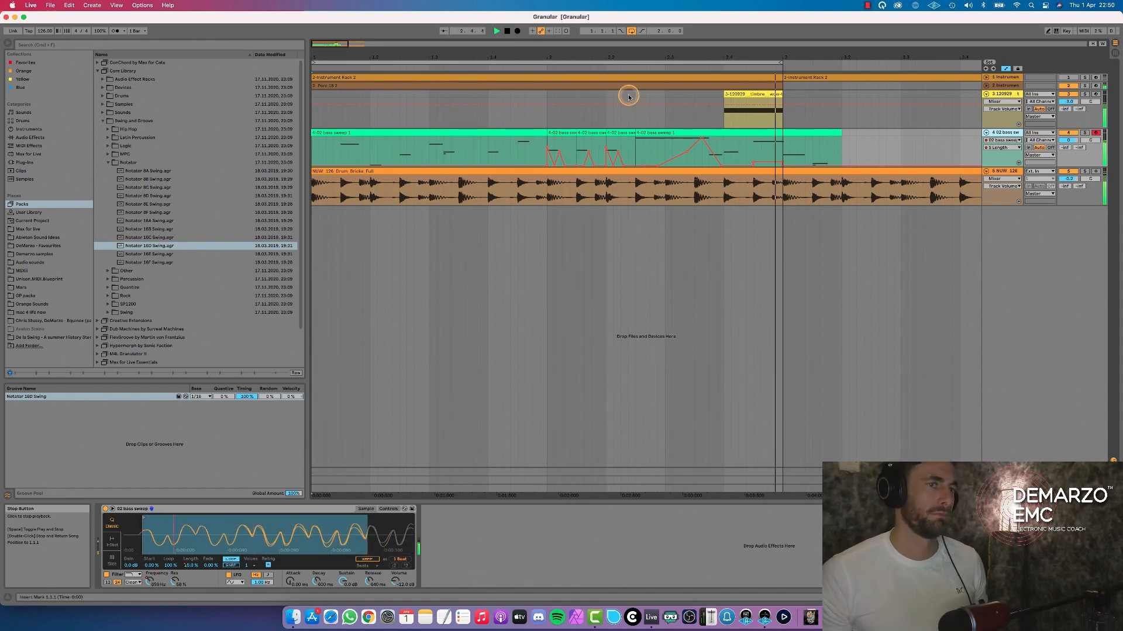
Move the three short bass clips an eighth note later, over the start of the long note, and play the loop.
left_click(673, 132)
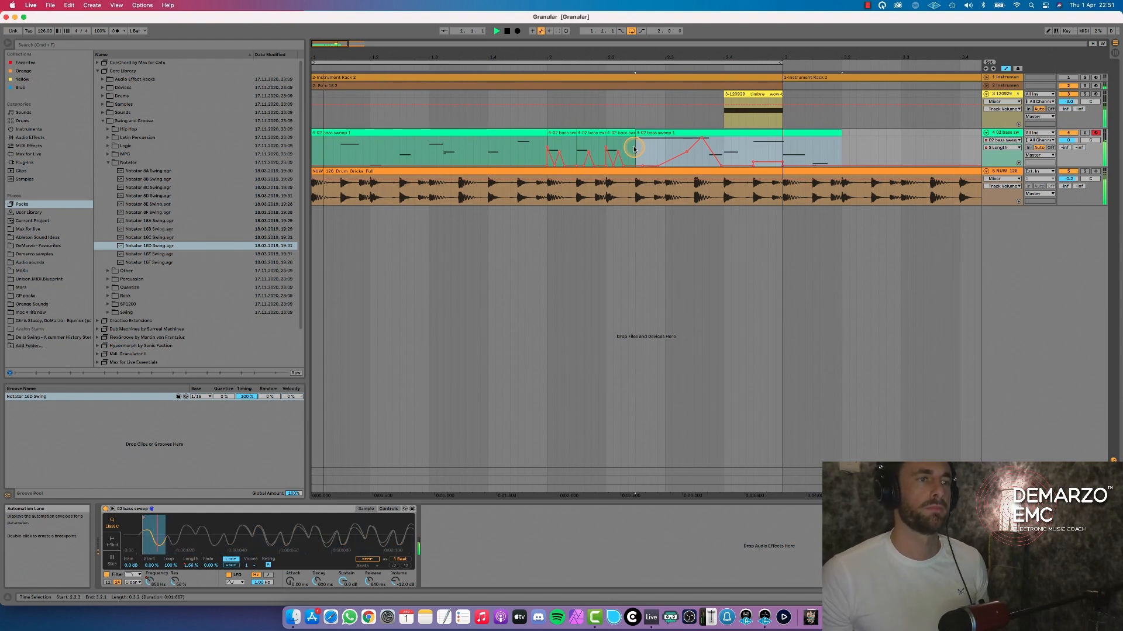
left_click(563, 136)
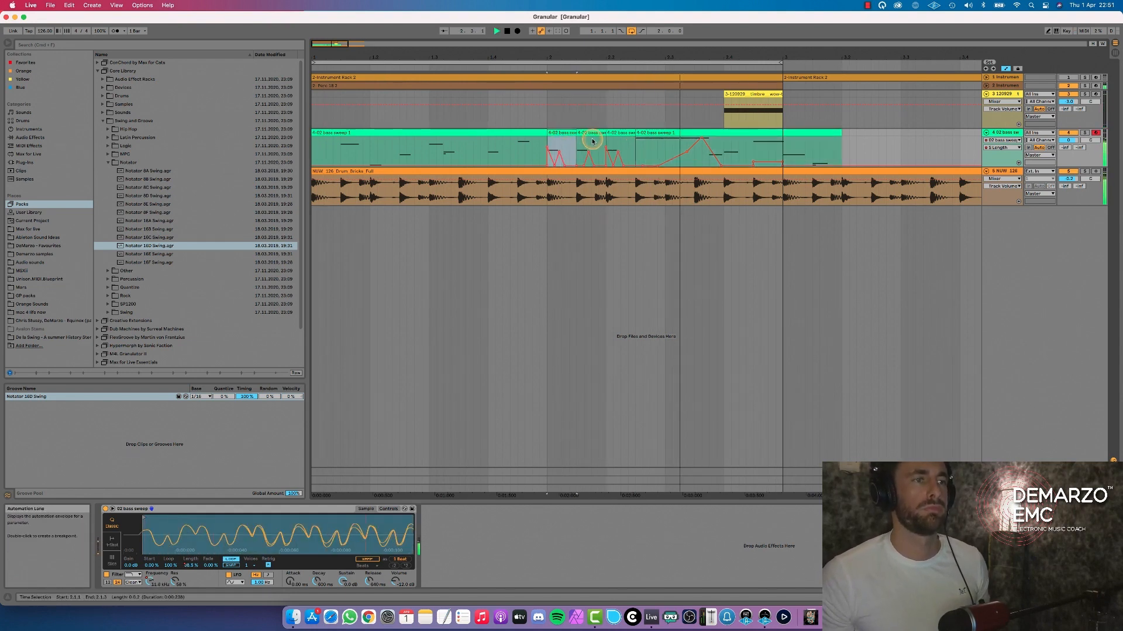
key("space")
left_click_drag(634, 141, 583, 133)
left_click(553, 134)
left_click(548, 134)
key("space")
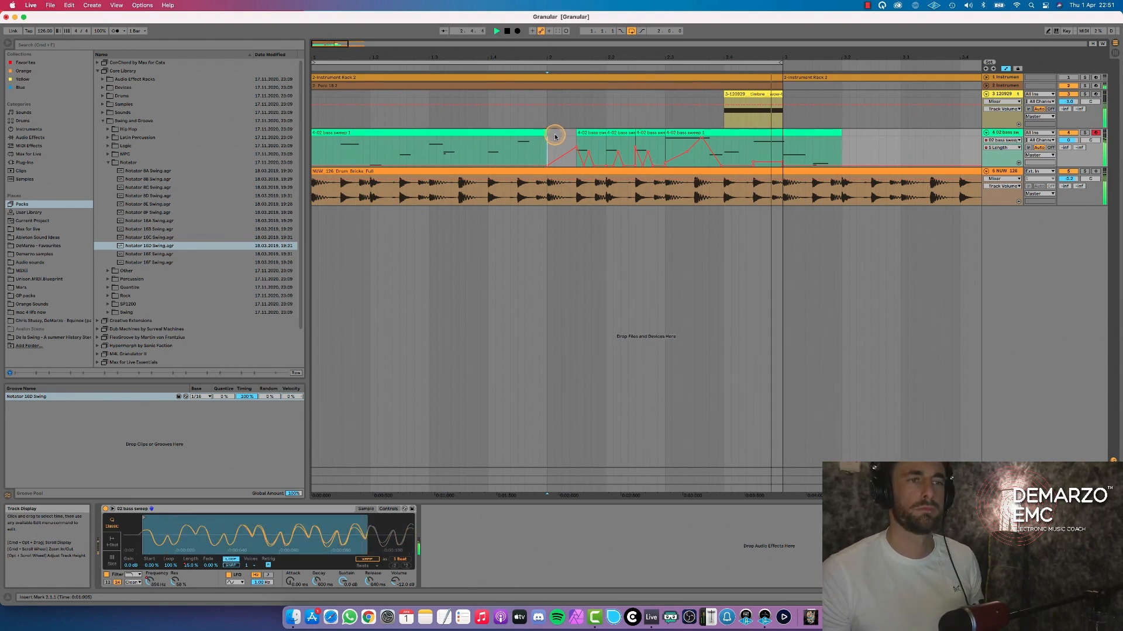
left_click(578, 134)
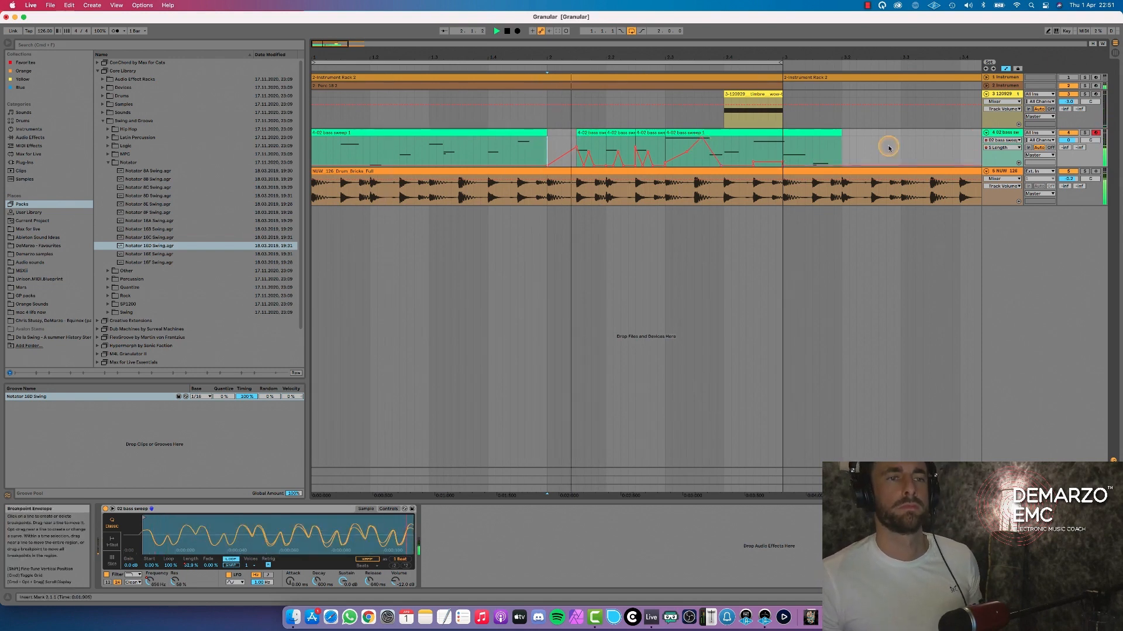
Show the bass's filter frequency automation, hold the raised level until just before bar 3, and drop it to the minimum around bar 3.
right_click(203, 569)
left_click(205, 570)
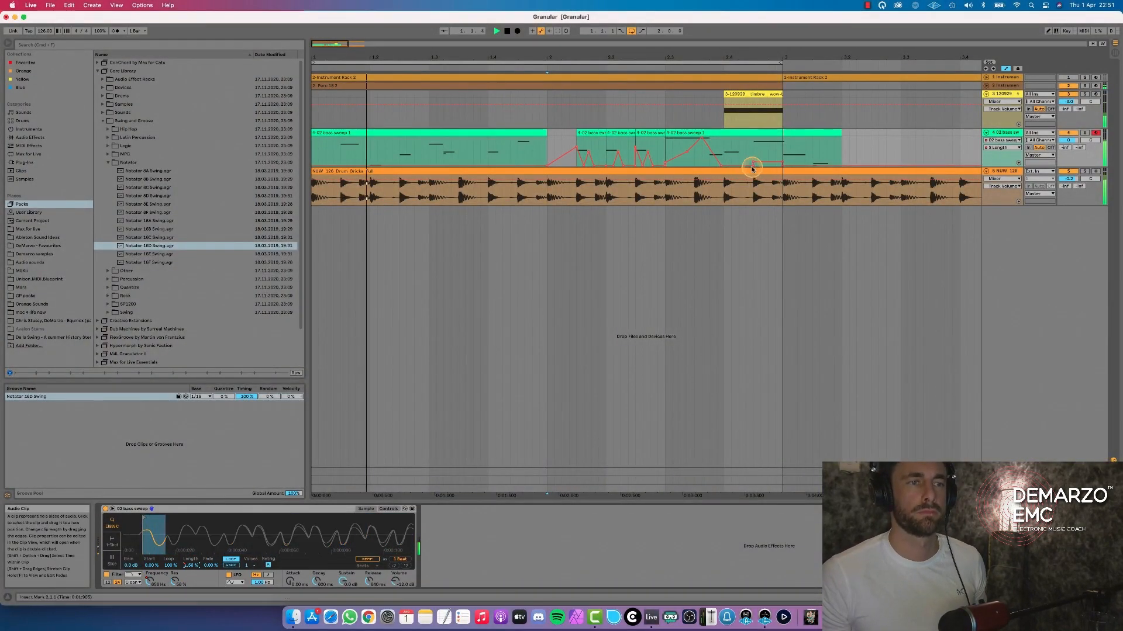
left_click(149, 581)
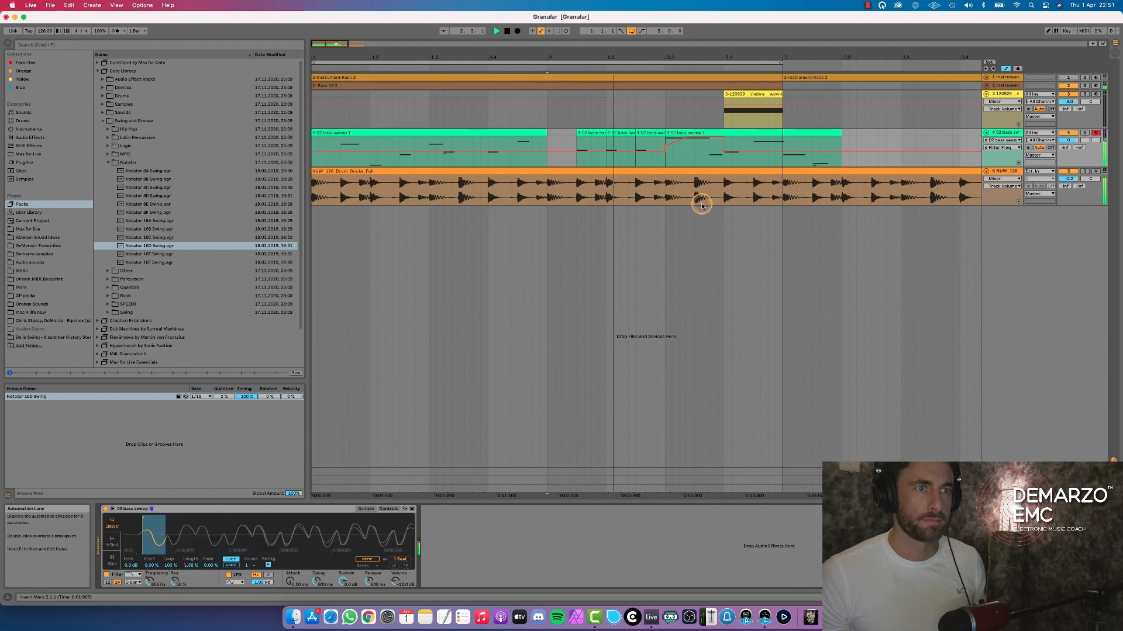
left_click(723, 152)
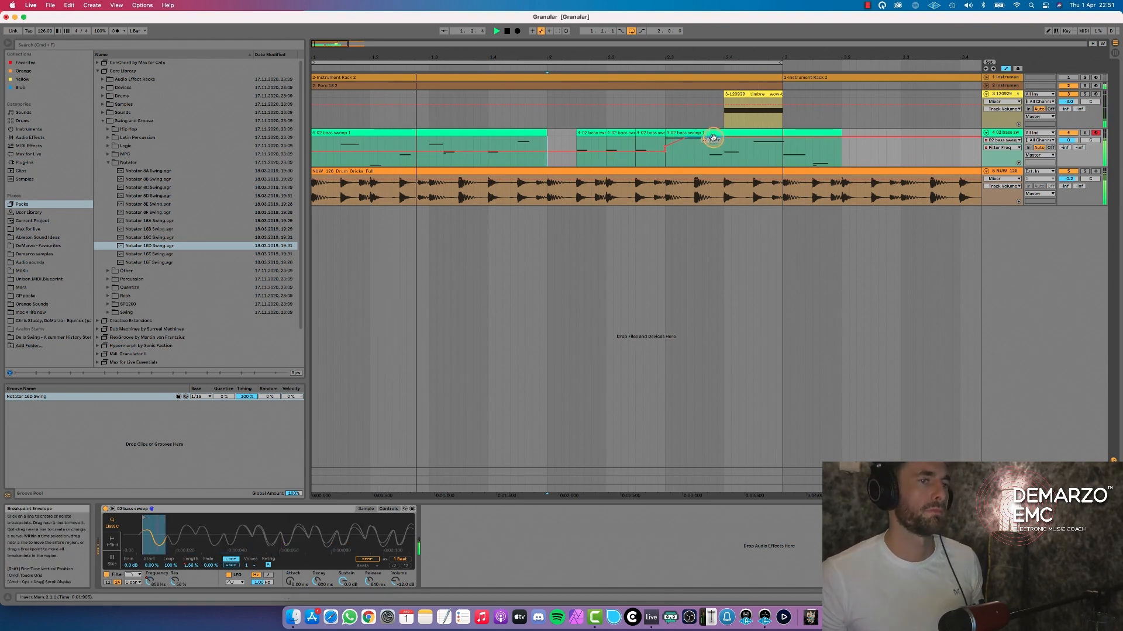
left_click(760, 138)
left_click_drag(766, 137, 790, 168)
left_click(785, 170)
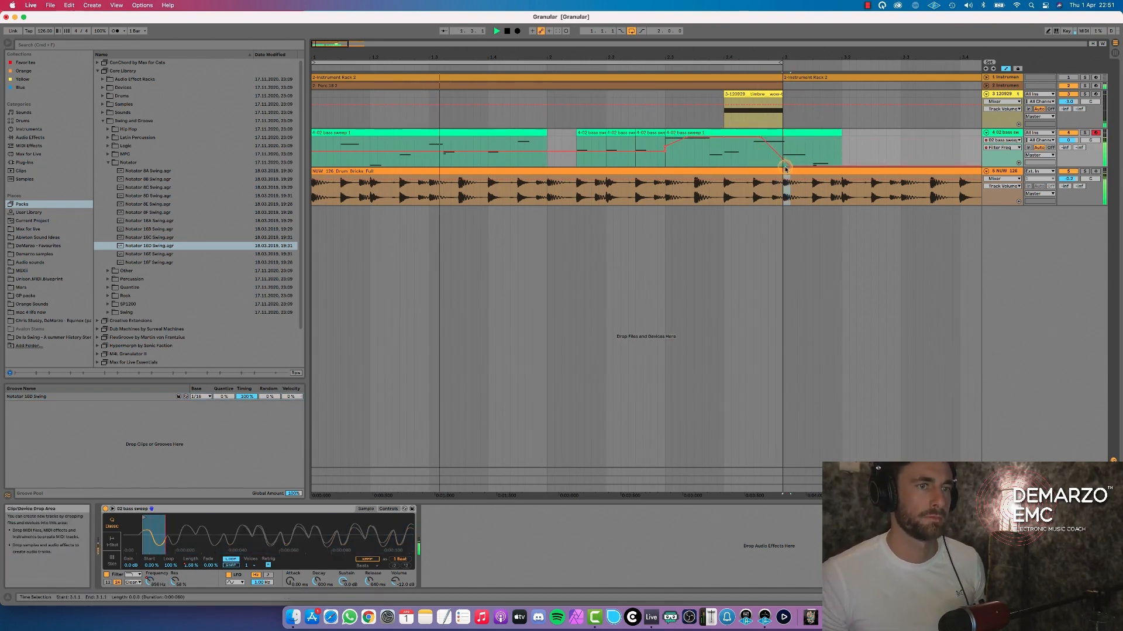
left_click(857, 142)
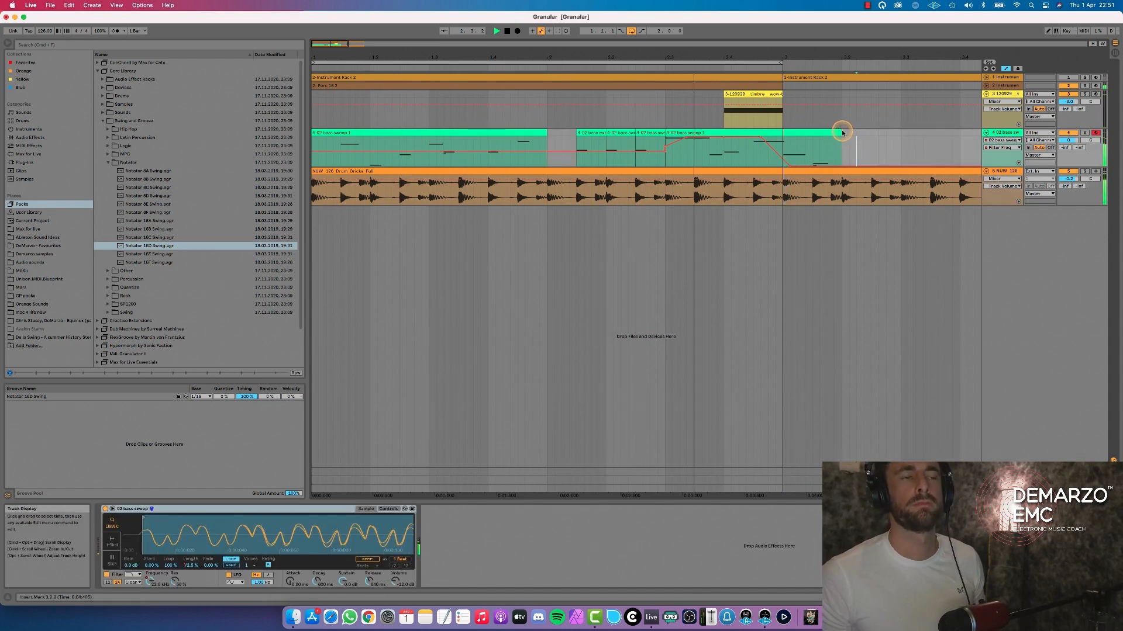
Fold the bass sweep track and insert a new MIDI track below it.
left_click(986, 132)
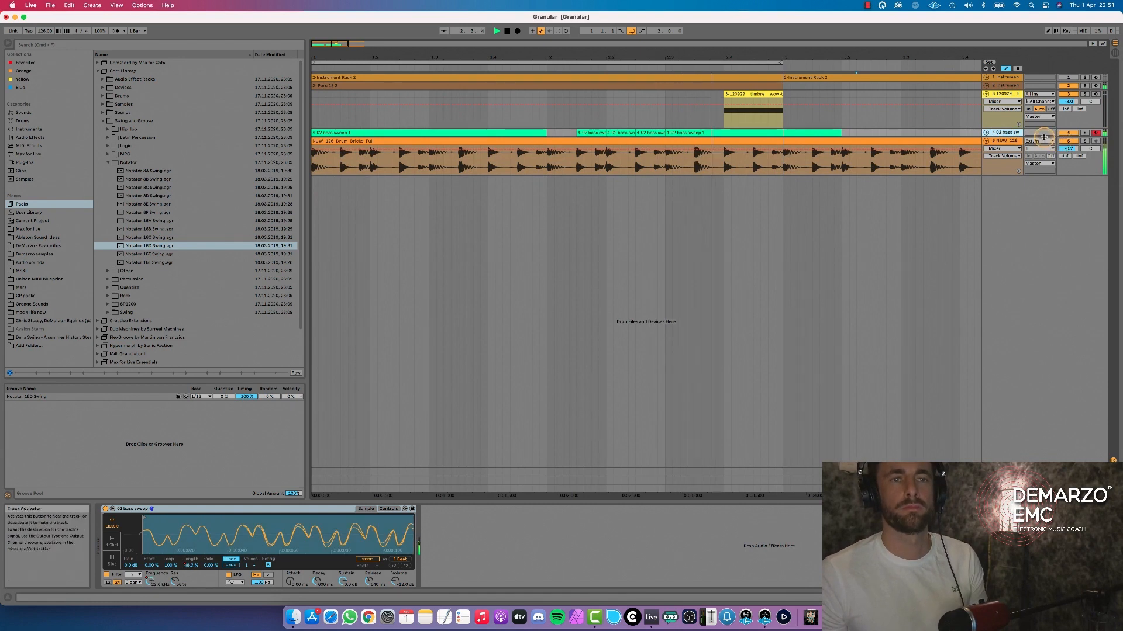
left_click(987, 132)
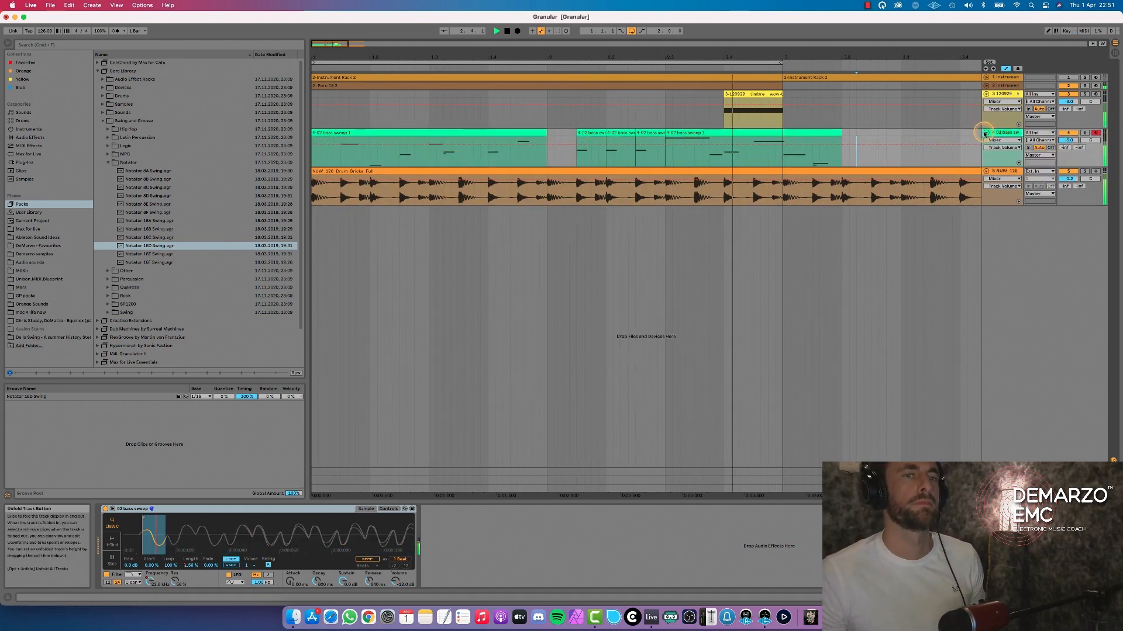
left_click(987, 133)
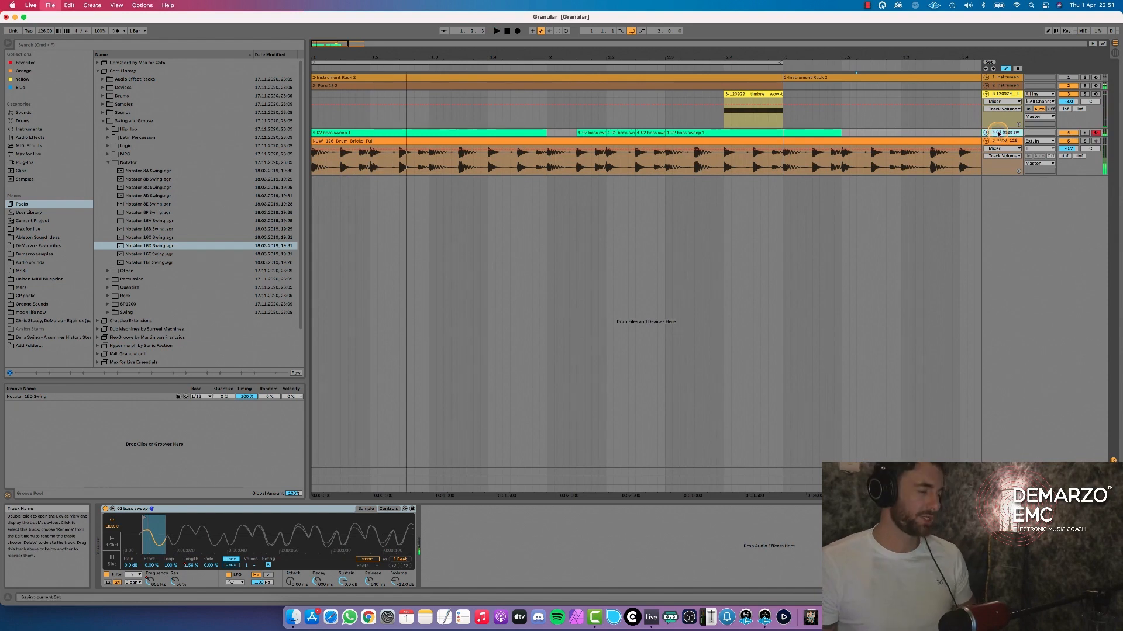
key("super+shift+t")
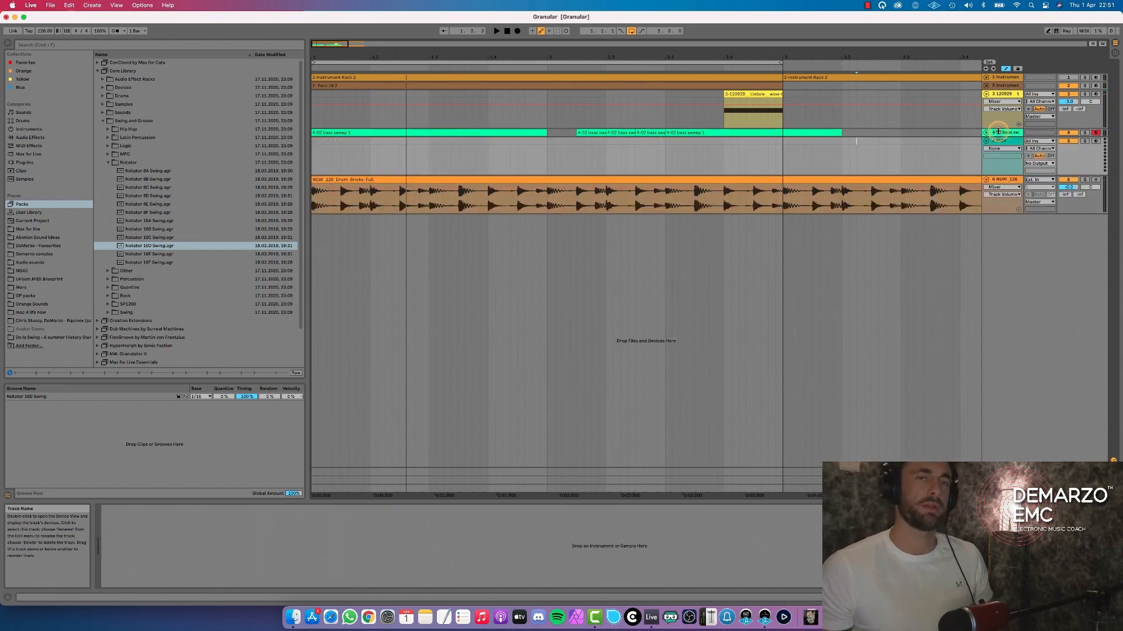
Find Granulator II in its installed pack and load it onto the new MIDI track.
left_click(29, 229)
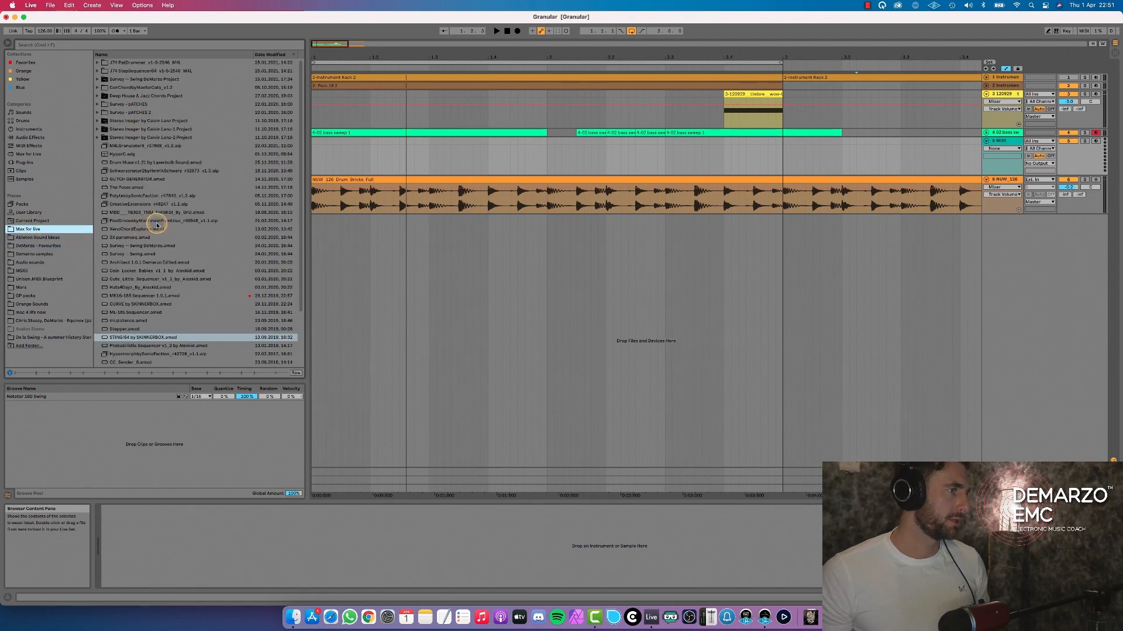
left_click(28, 204)
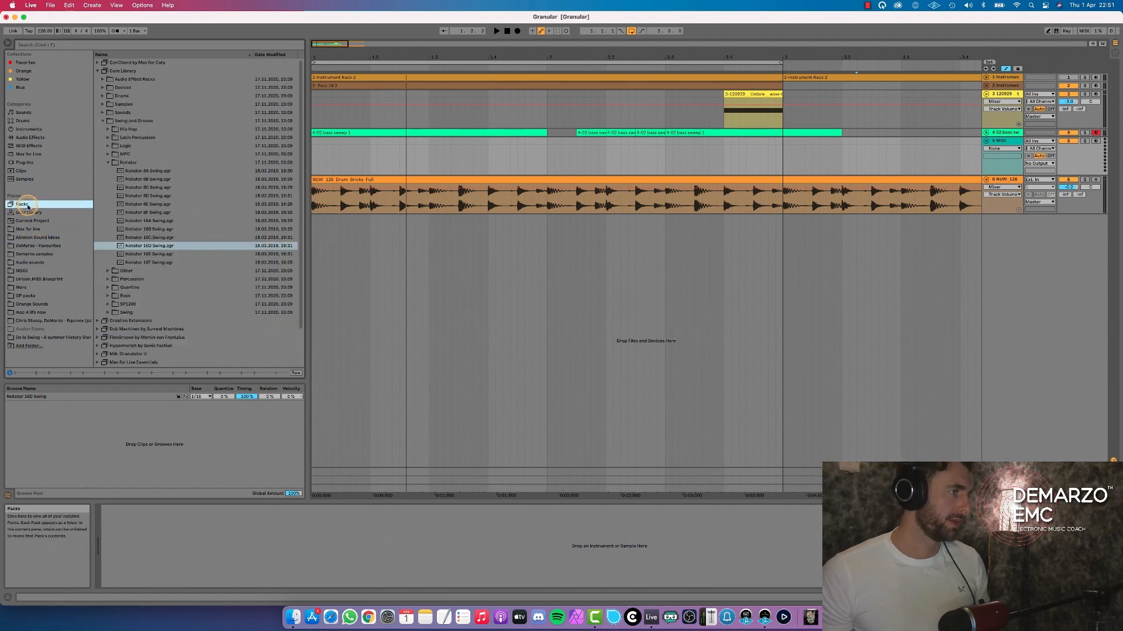
left_click(97, 72)
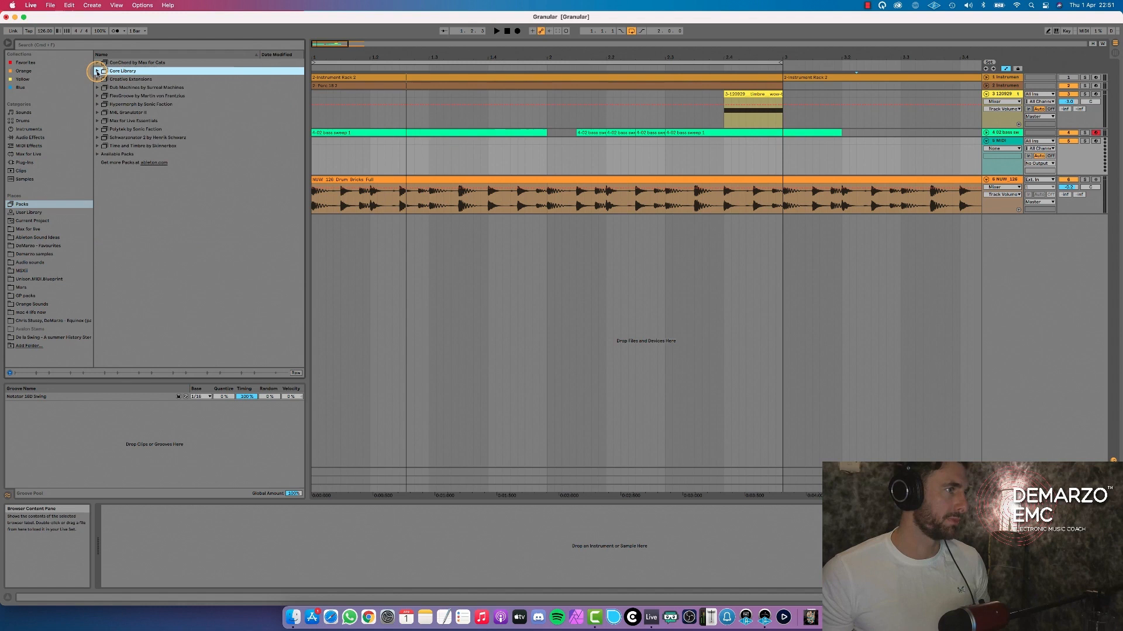
left_click(97, 112)
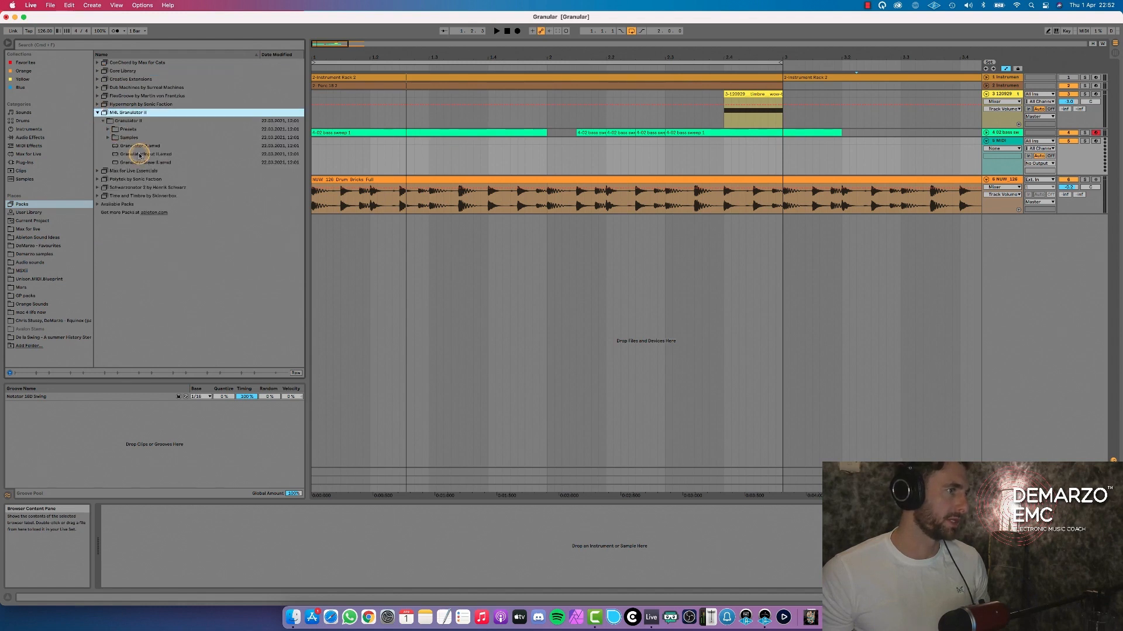
left_click_drag(139, 148, 874, 130)
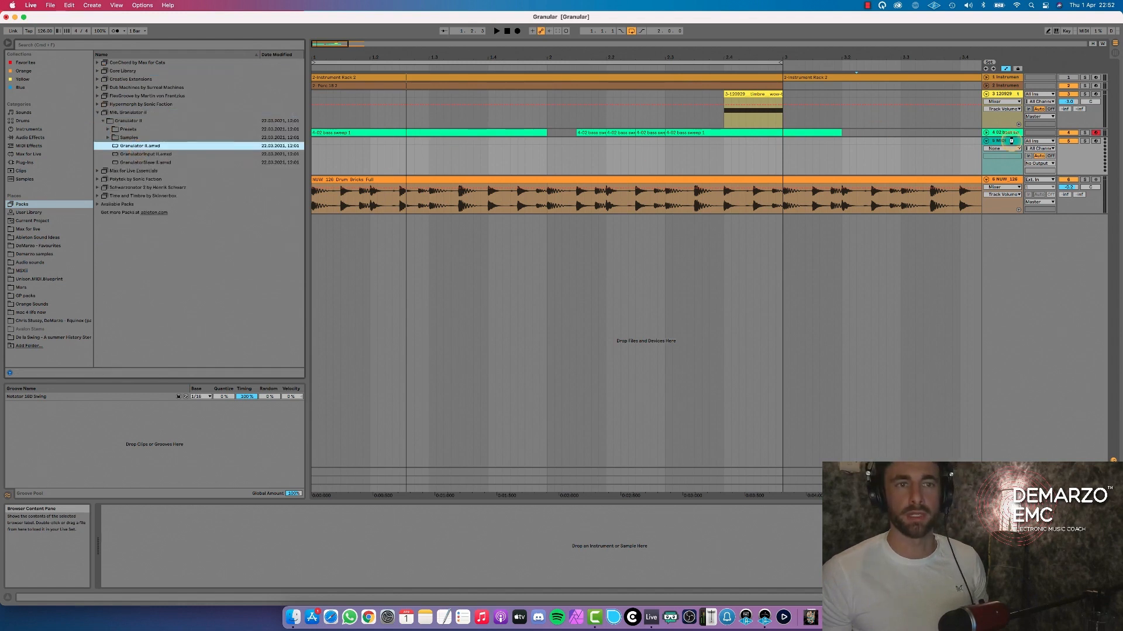
left_click_drag(1013, 142, 1012, 143)
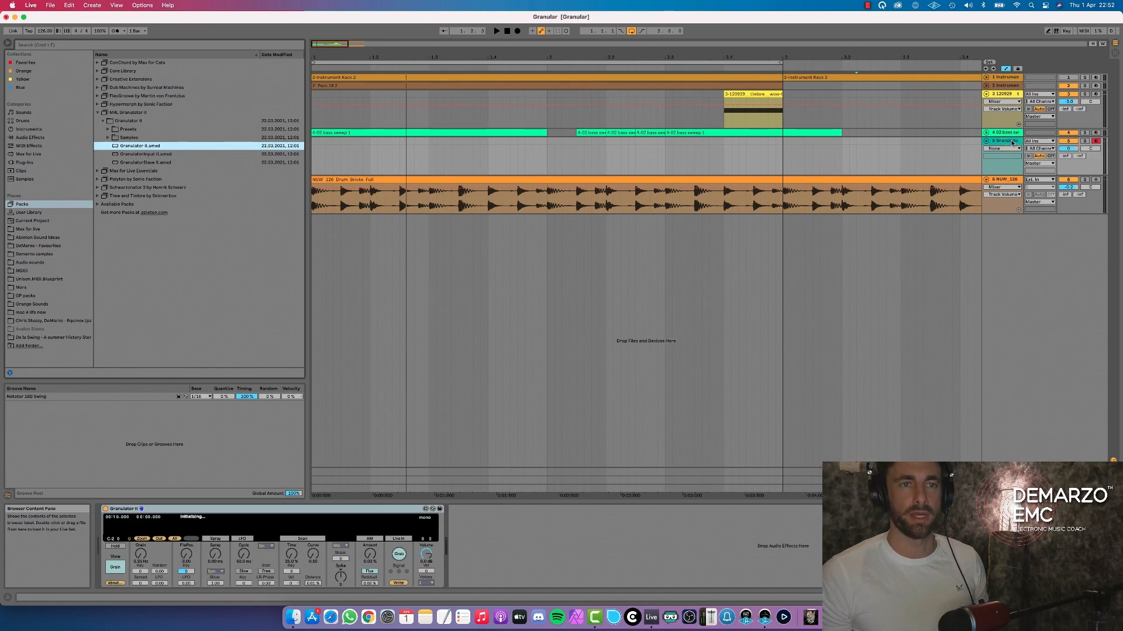
Browse the GP packs folder to the Percussion Loops of the Under Wonder pack.
left_click(25, 295)
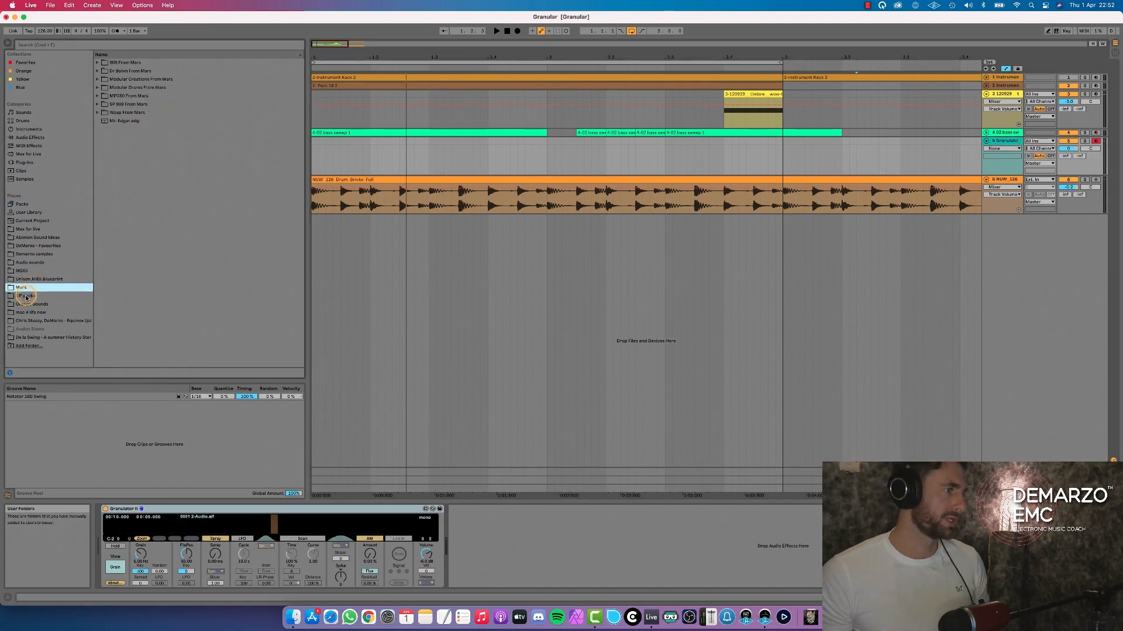
left_click(105, 145)
left_click(97, 130)
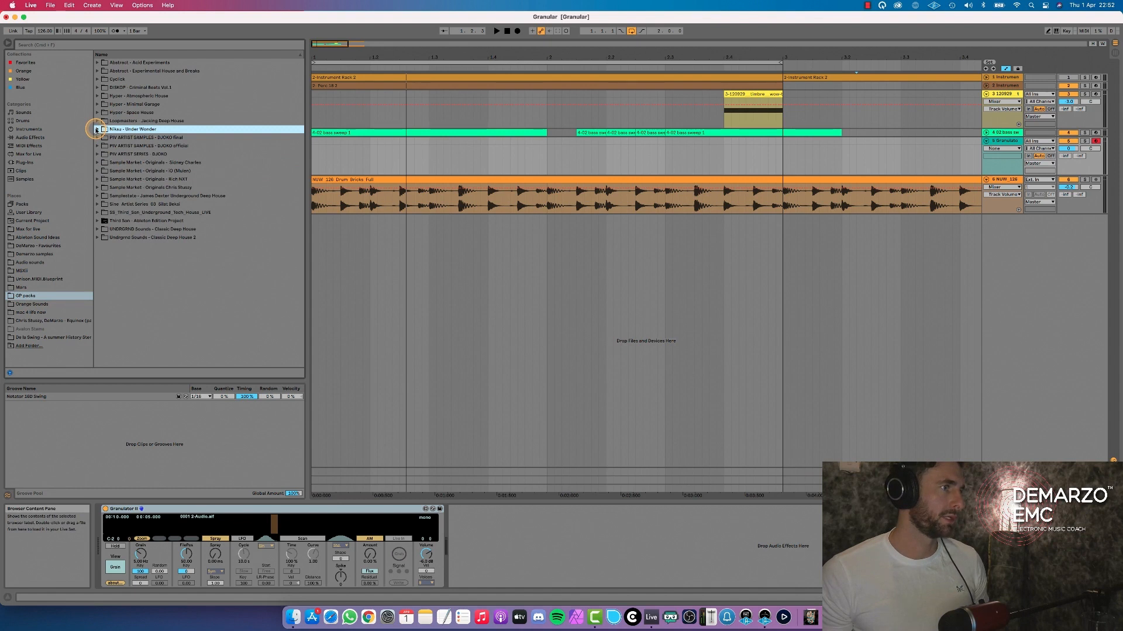
left_click(96, 130)
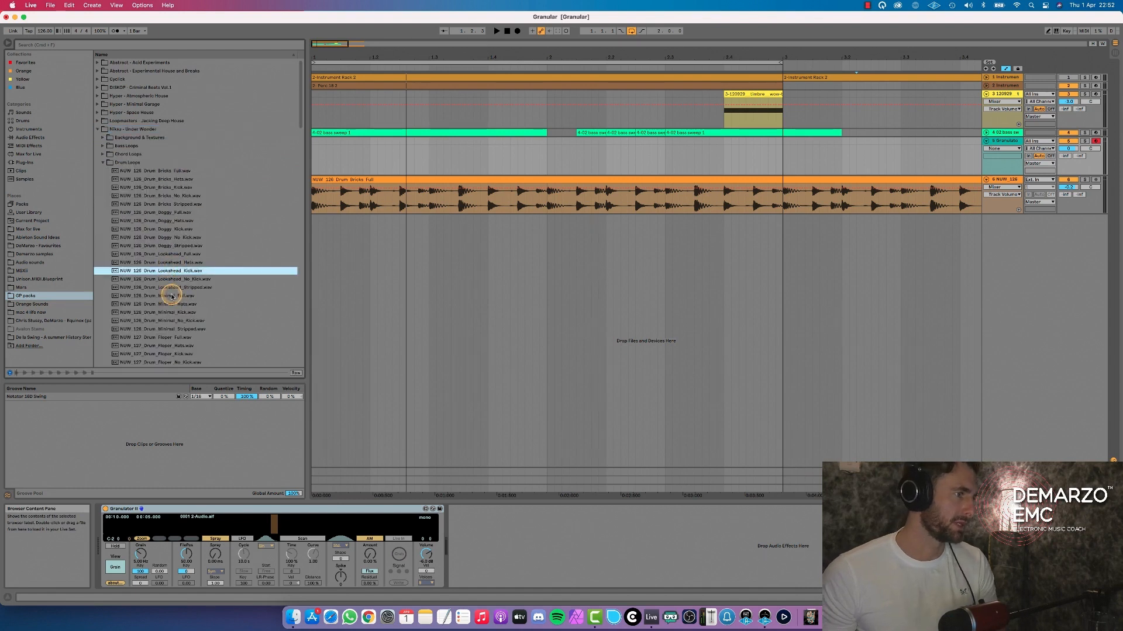
left_click(104, 163)
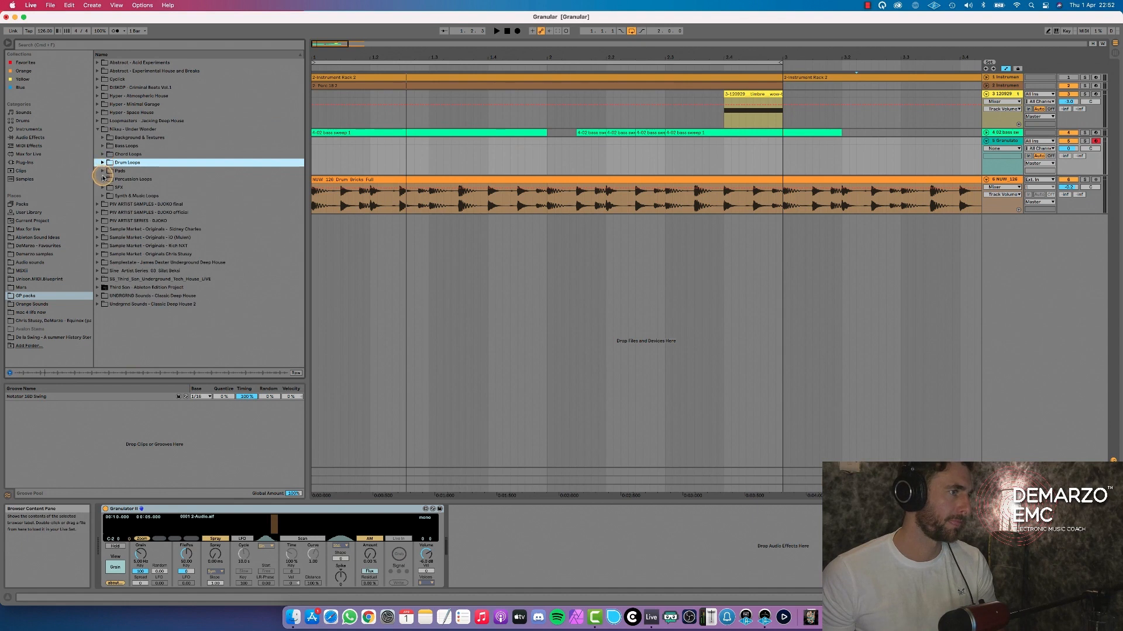
left_click(103, 179)
Preview the Circuit and Glow percussion loops and load NUW_129_Glow_Perc.wav into Granulator II as its sample.
left_click(137, 245)
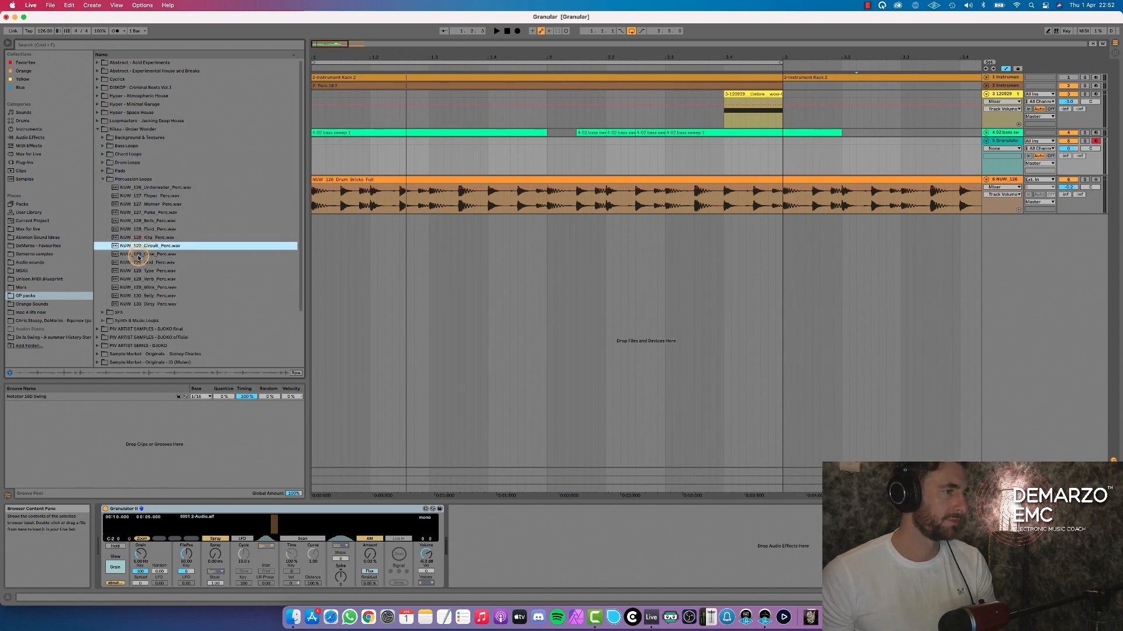
left_click(141, 256)
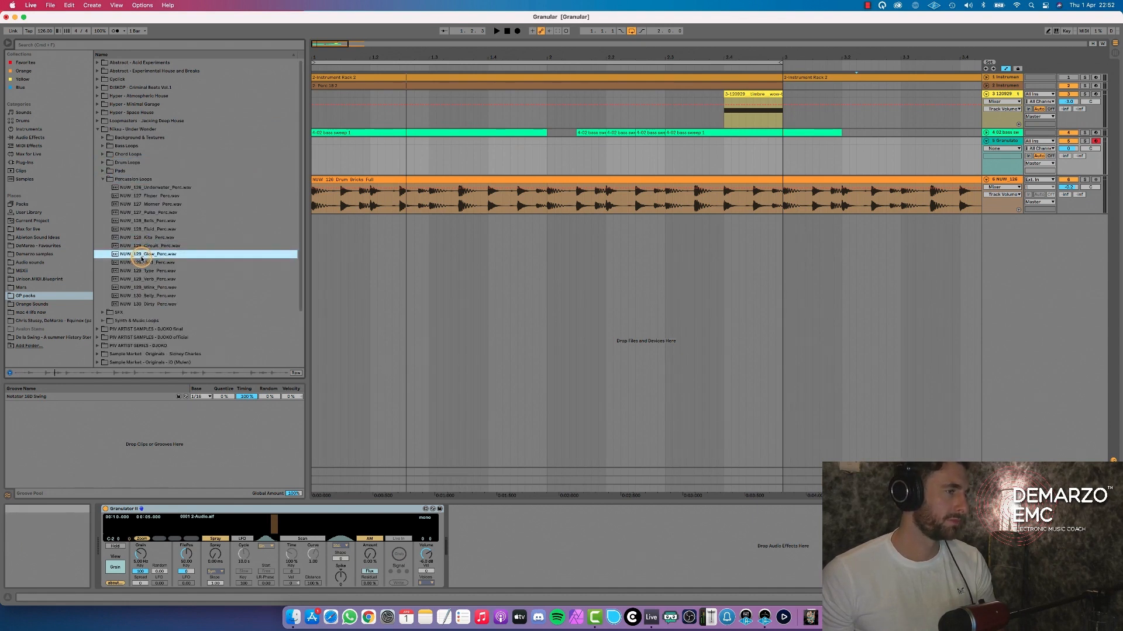
left_click_drag(268, 528, 268, 529)
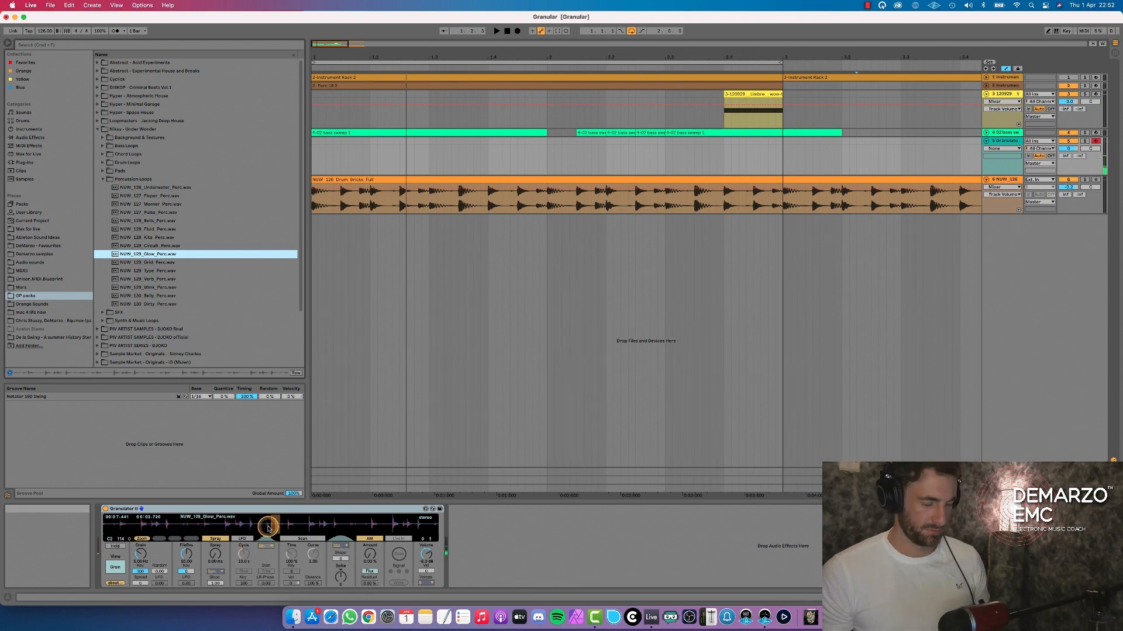
Play the arrangement from the start to hear the Granulator sound with the loop.
key("space")
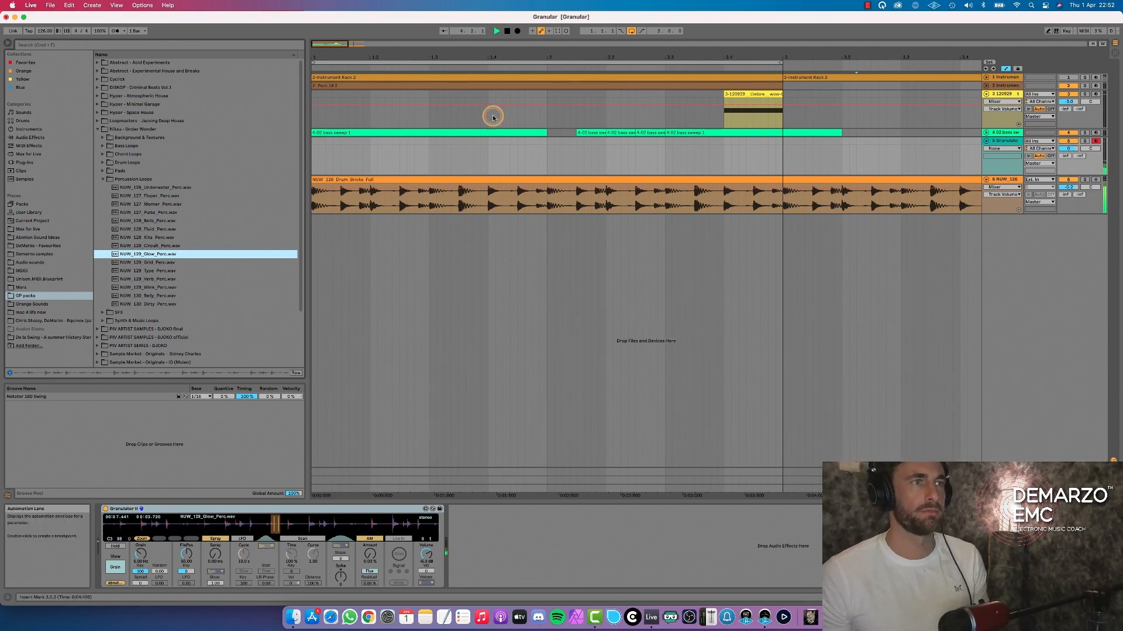
left_click(507, 31)
key("space")
key("space")
Trim the last bass sweep clip so that it ends at bar 3.
left_click_drag(522, 57, 390, 57)
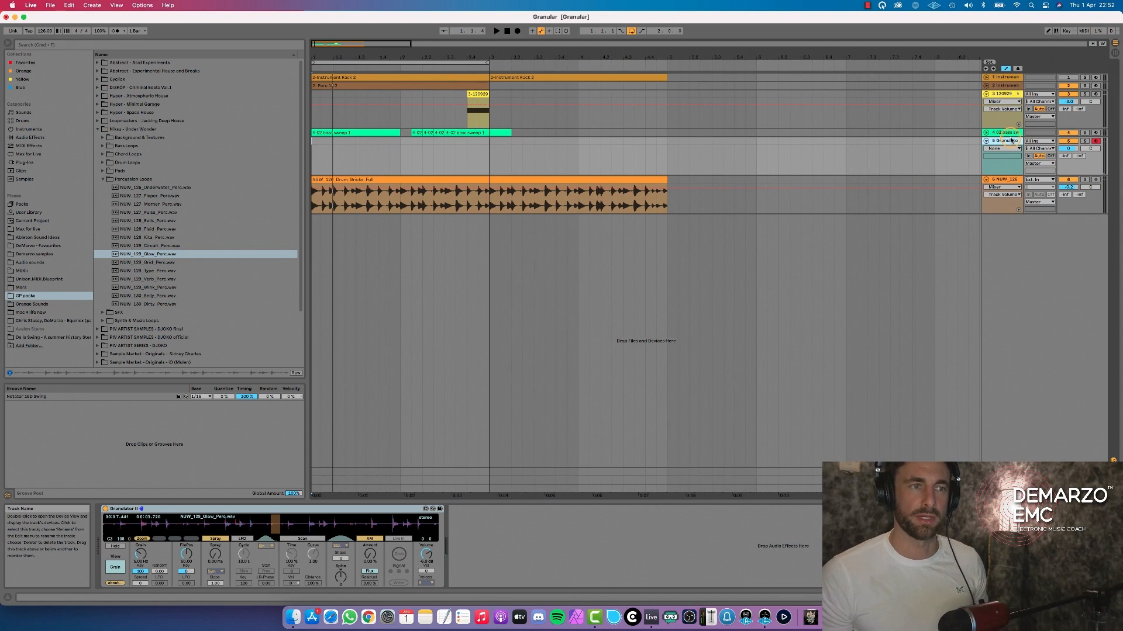
mouse_move(488, 62)
left_mouse_down()
mouse_move(615, 52)
mouse_move(501, 46)
left_mouse_up()
left_click_drag(436, 133, 428, 133)
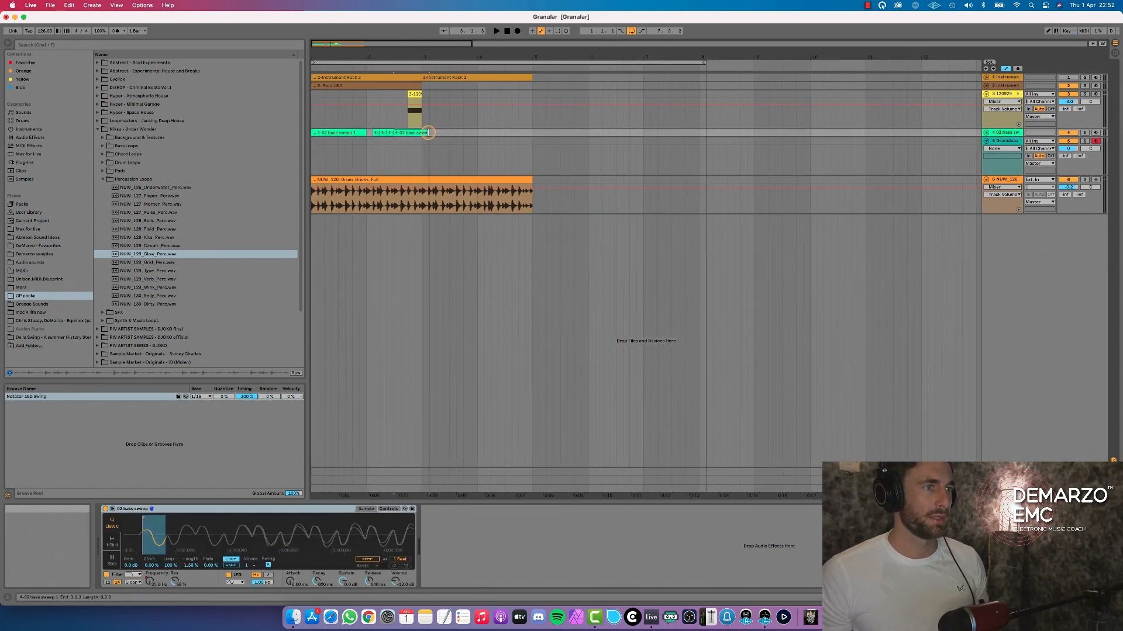
Extend the NUW drum loop to bar 8, start playback and match the arrangement loop's end to it.
left_click_drag(533, 188, 692, 188)
key("space")
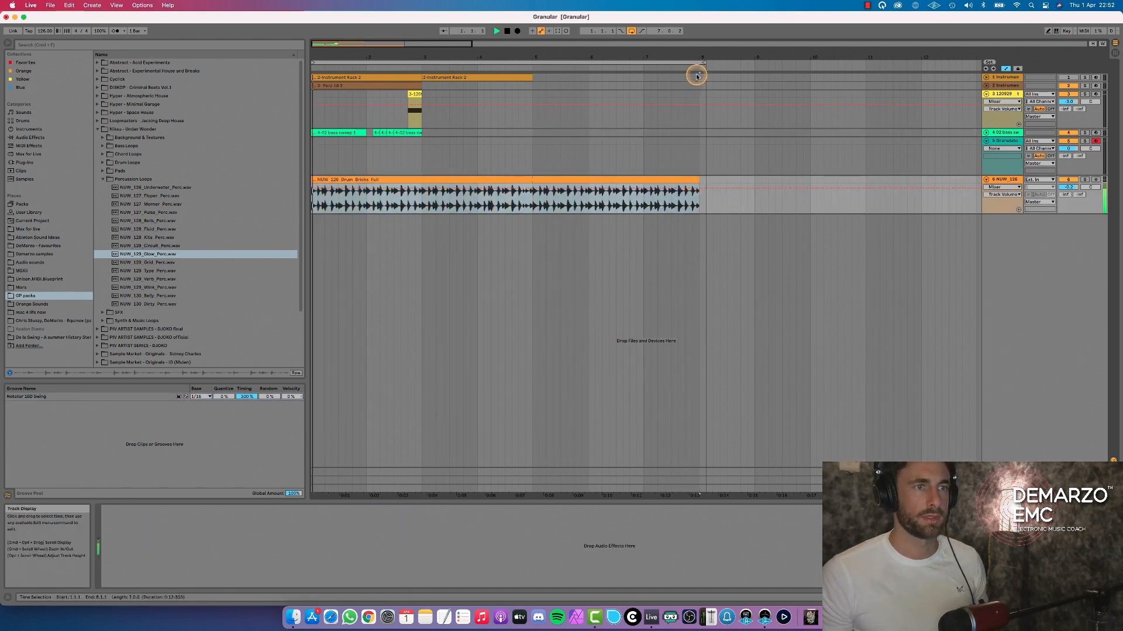
left_click_drag(702, 60, 698, 61)
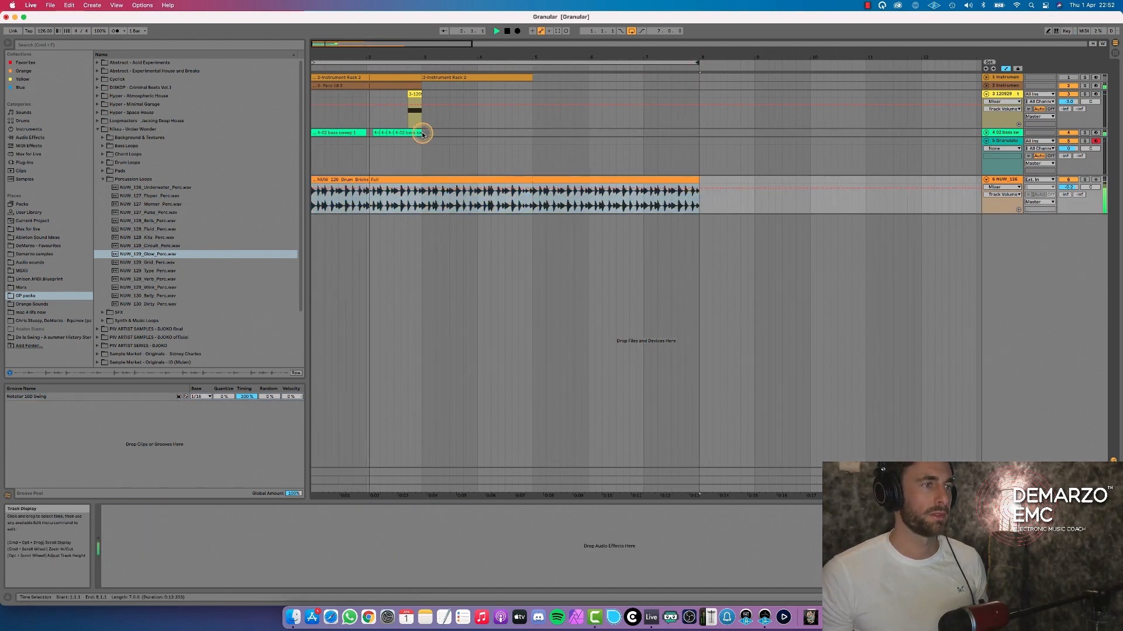
Duplicate the two-bar bass sweep phrase three times to fill the track up to bar 9.
left_click(309, 133)
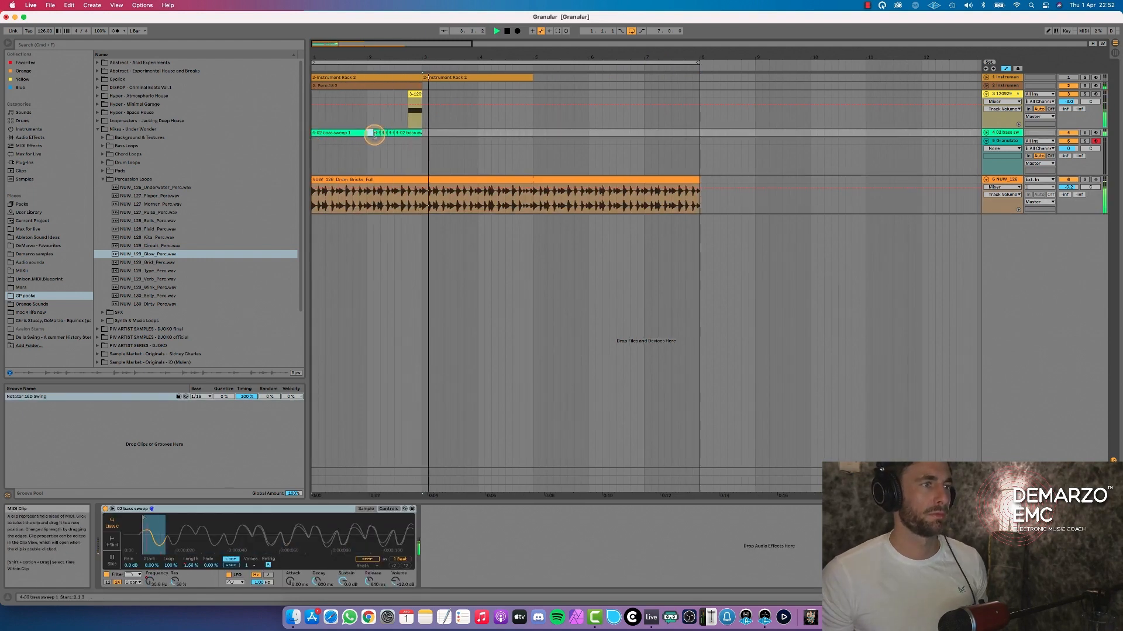
key("super+d")
key("super+d")
key("super+d")
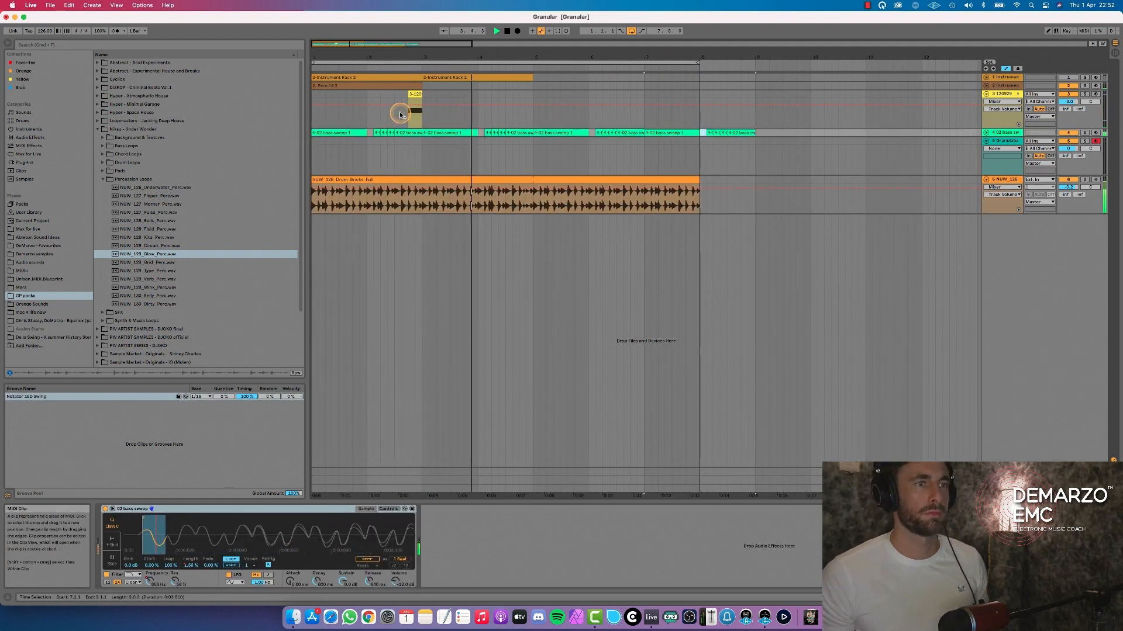
Duplicate the two-bar Perc 18 clip three times so that it runs to bar 9.
left_click(398, 83)
key("super+d")
key("super+d")
key("super+d")
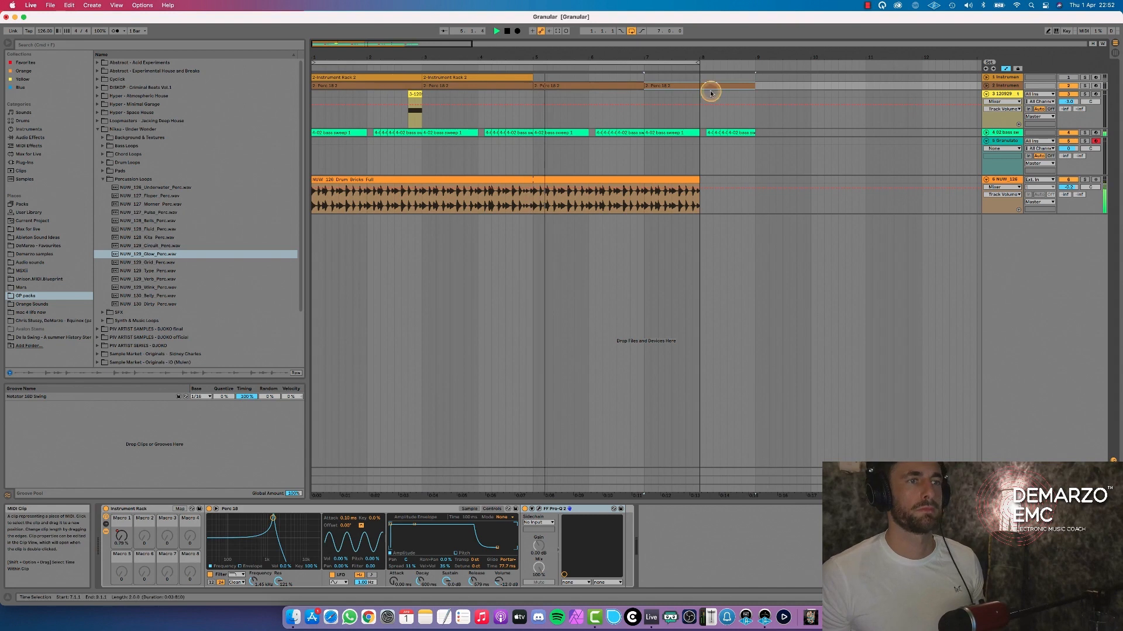
Extend both the arrangement loop and the NUW drum loop to bar 9.
left_click_drag(698, 62, 753, 65)
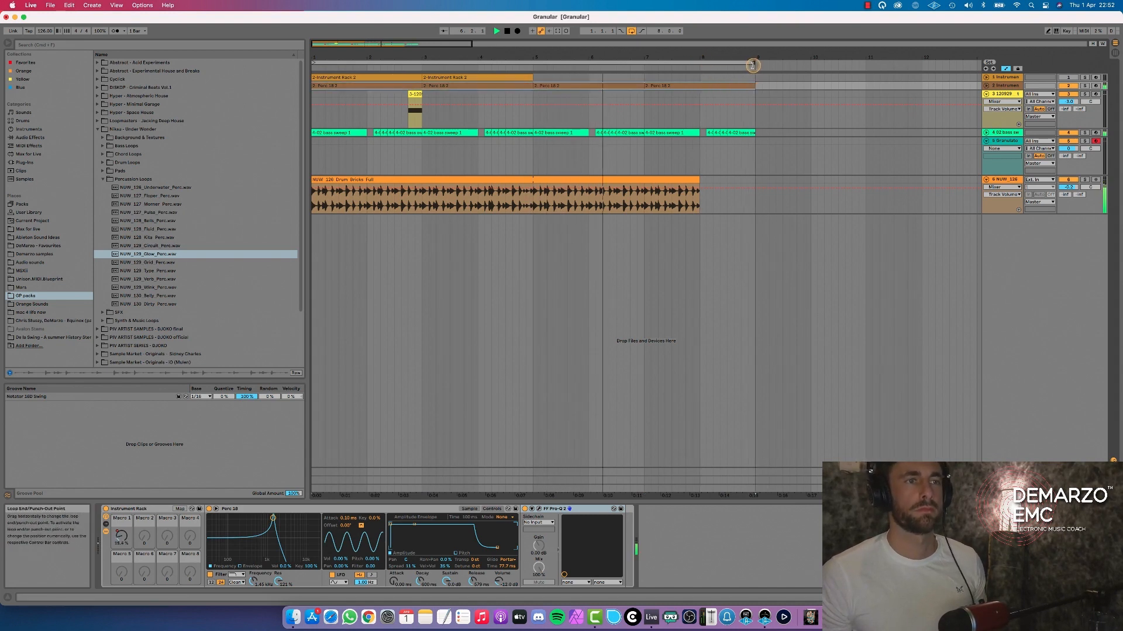
left_click(669, 179)
left_click_drag(690, 180, 754, 180)
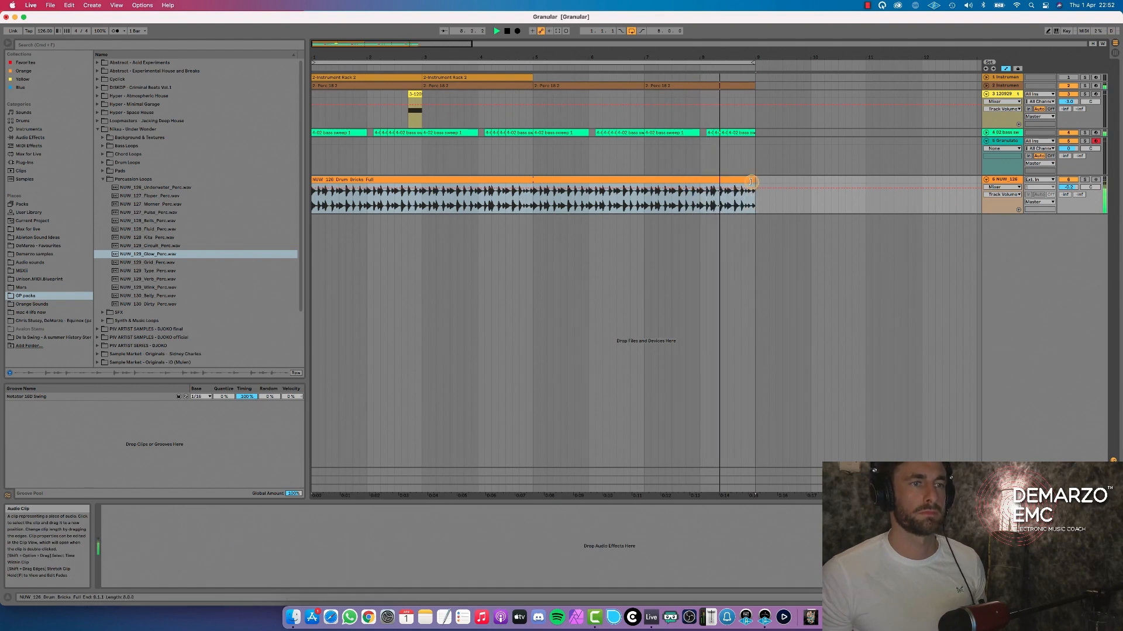
Lower Granulator II's file position and grain settings while auditioning the sound, and stop playback.
left_click(1011, 143)
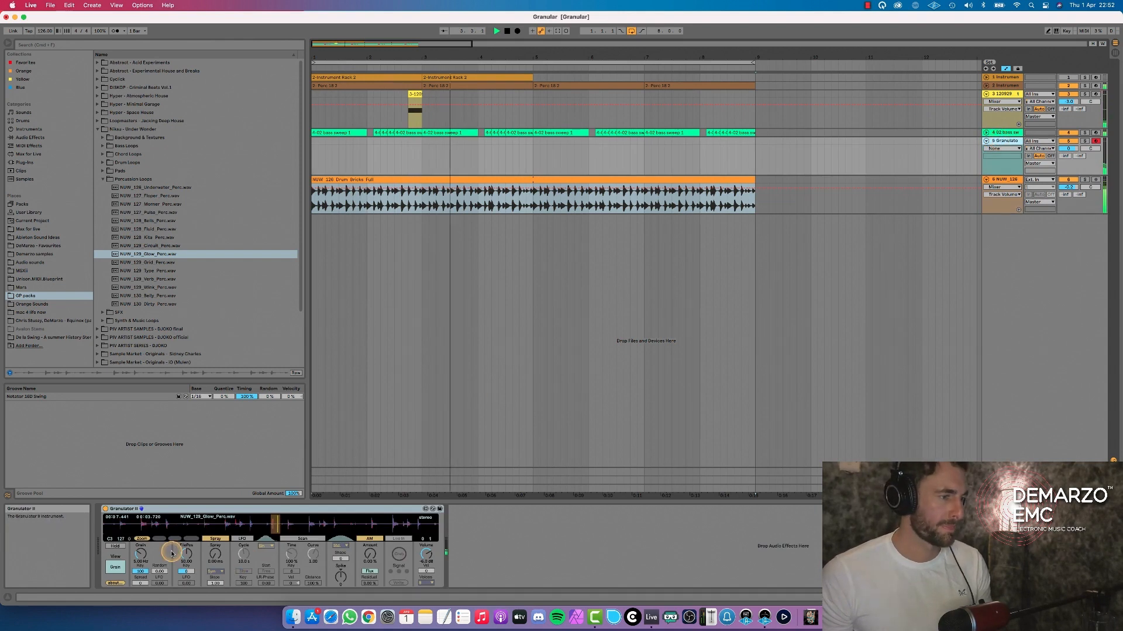
left_click_drag(186, 554, 186, 559)
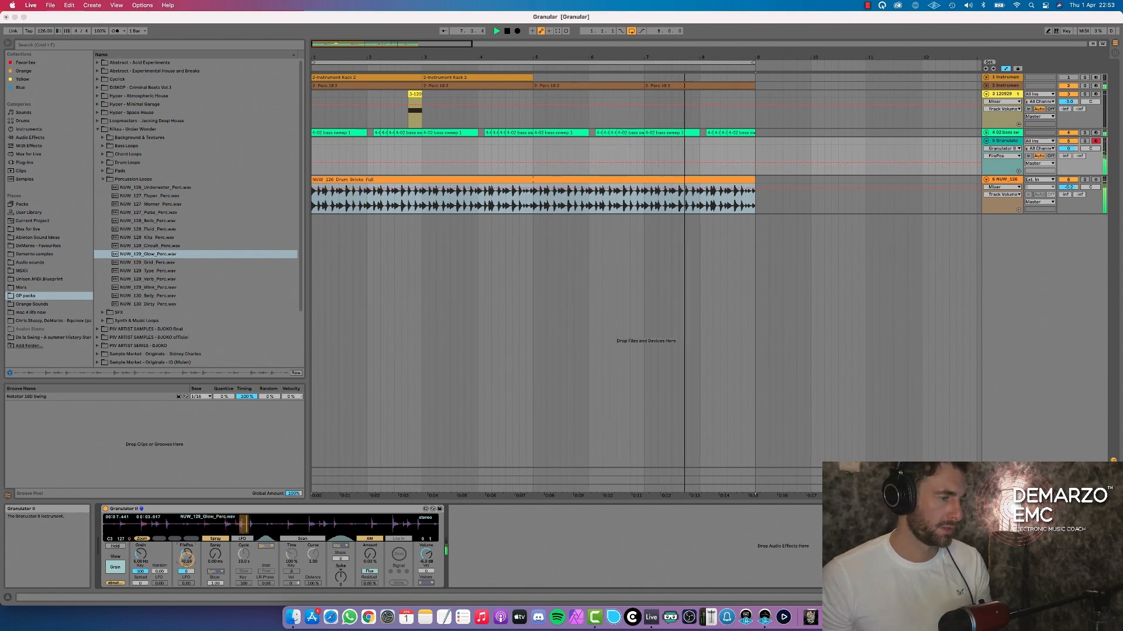
left_click(507, 31)
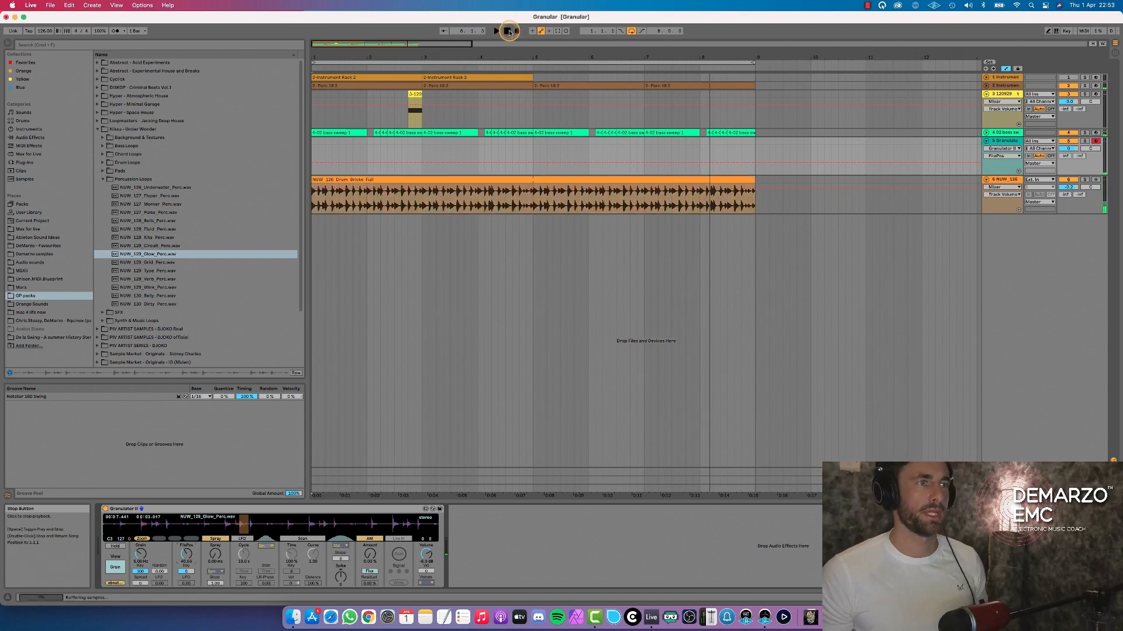
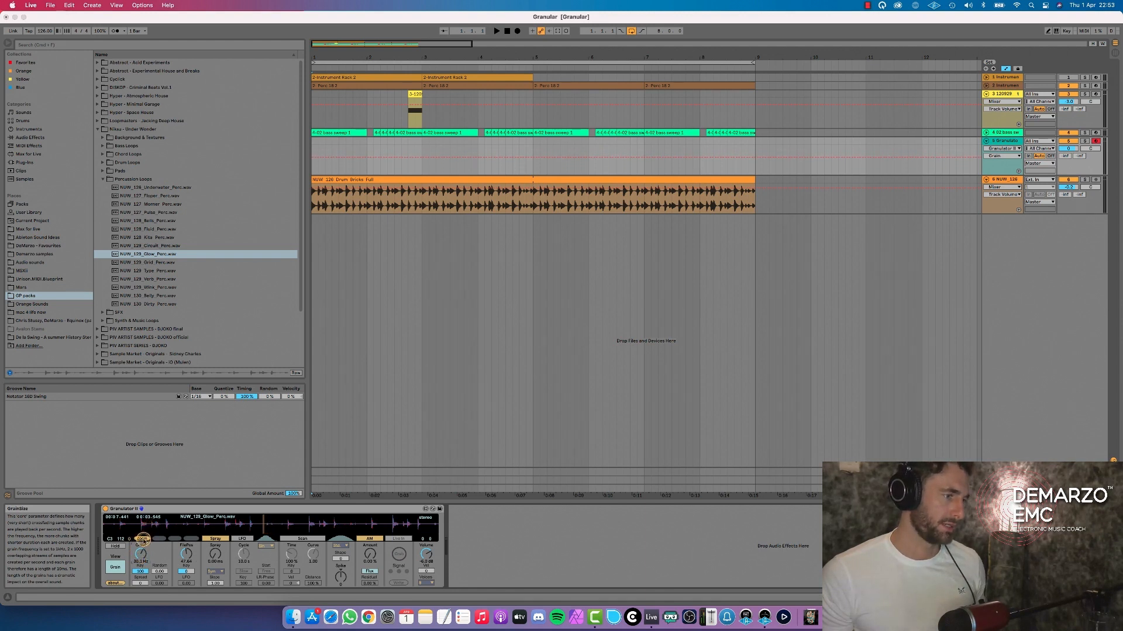
left_click_drag(144, 541, 146, 571)
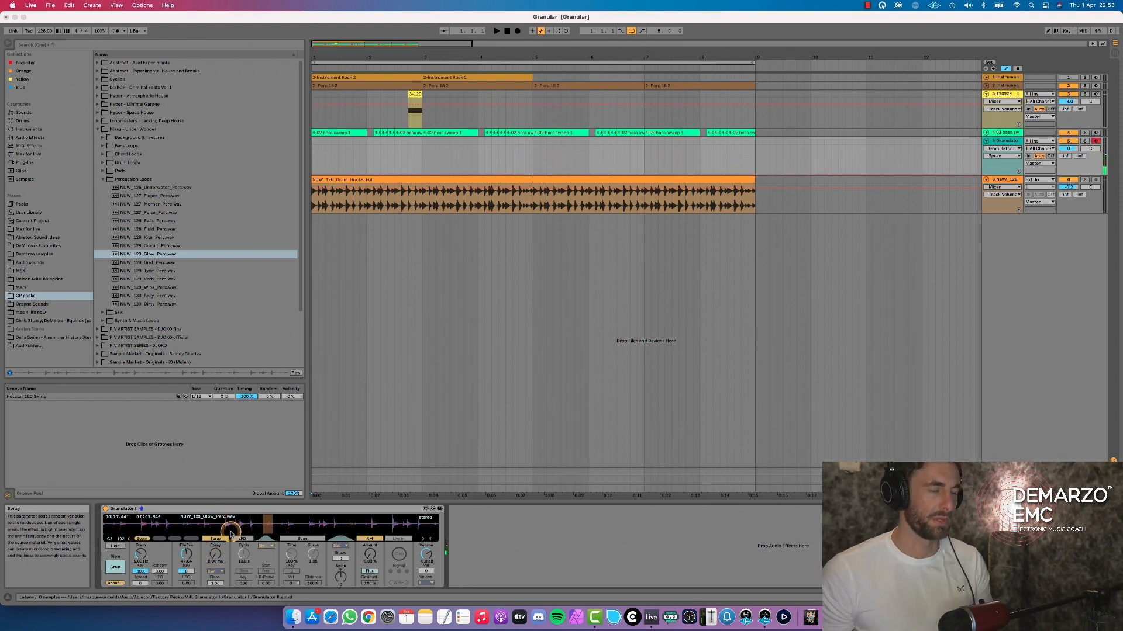
left_click(506, 31)
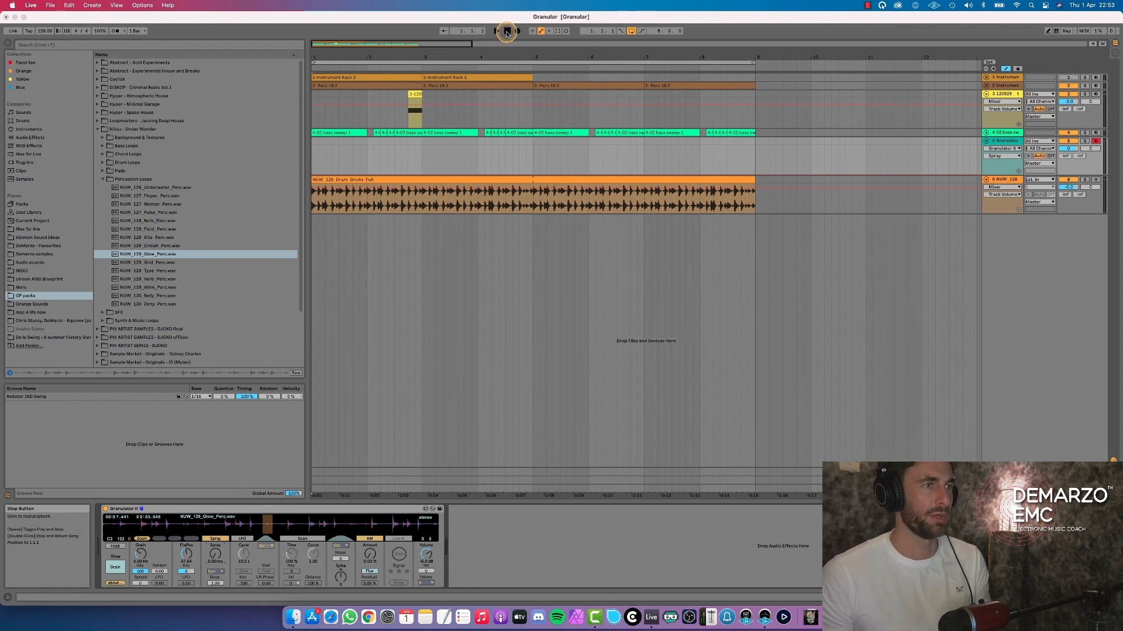
Record a Granulator II part over the eight-bar loop while automating its Grain, FilePos and Spray controls.
left_click(517, 31)
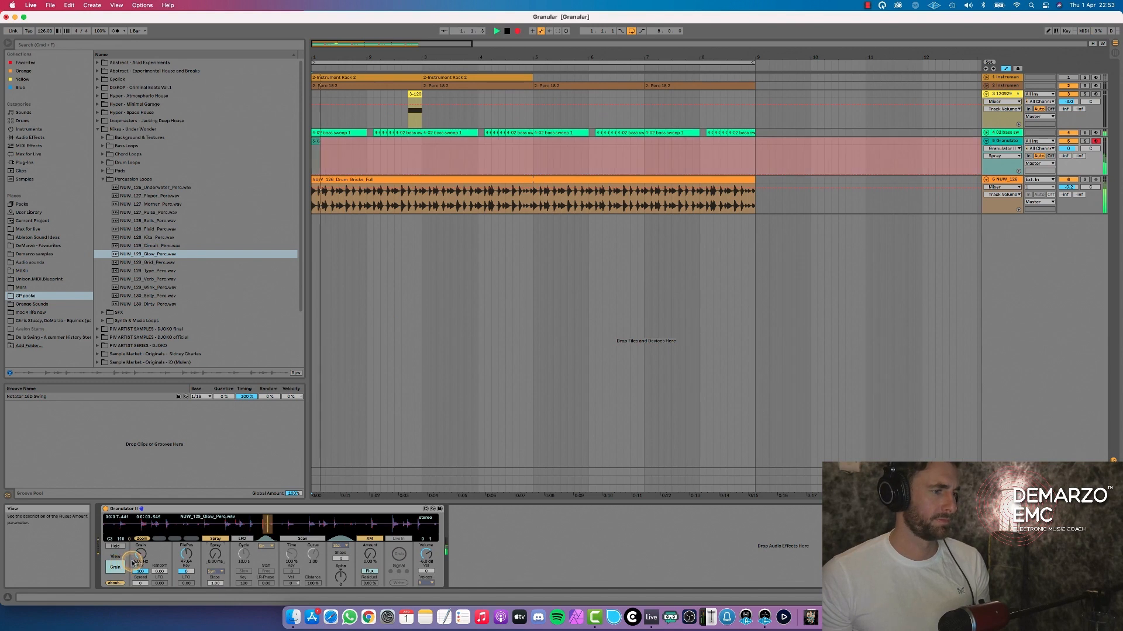
mouse_move(140, 554)
left_mouse_down()
mouse_move(186, 562)
mouse_move(141, 556)
mouse_move(140, 568)
left_mouse_up()
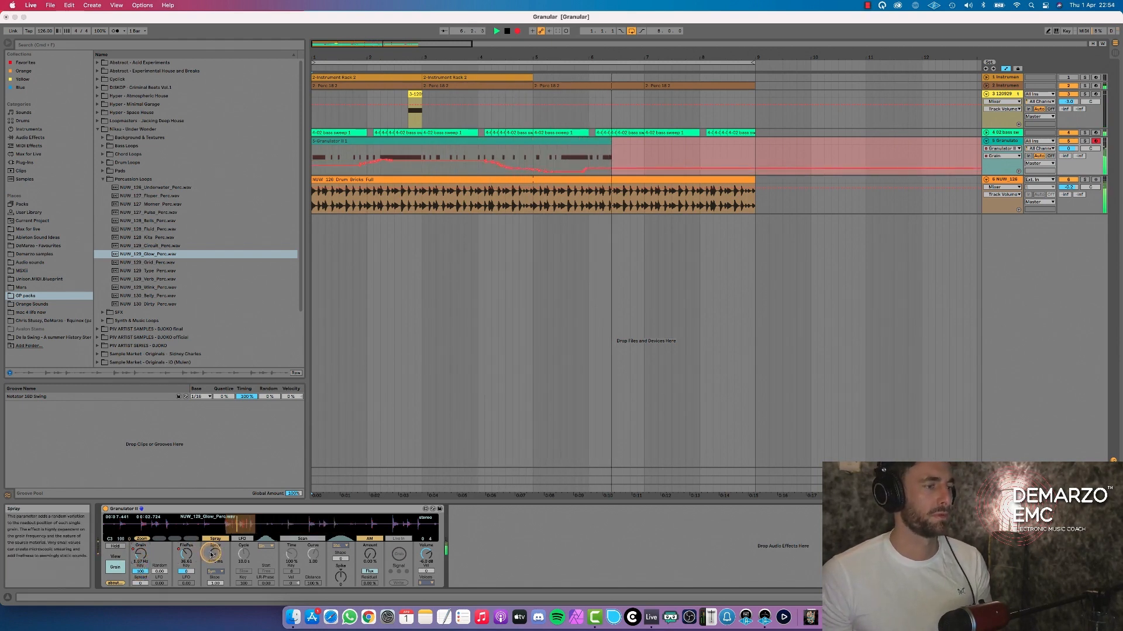
left_click_drag(215, 555, 215, 520)
left_click_drag(184, 555, 183, 568)
left_click(145, 552)
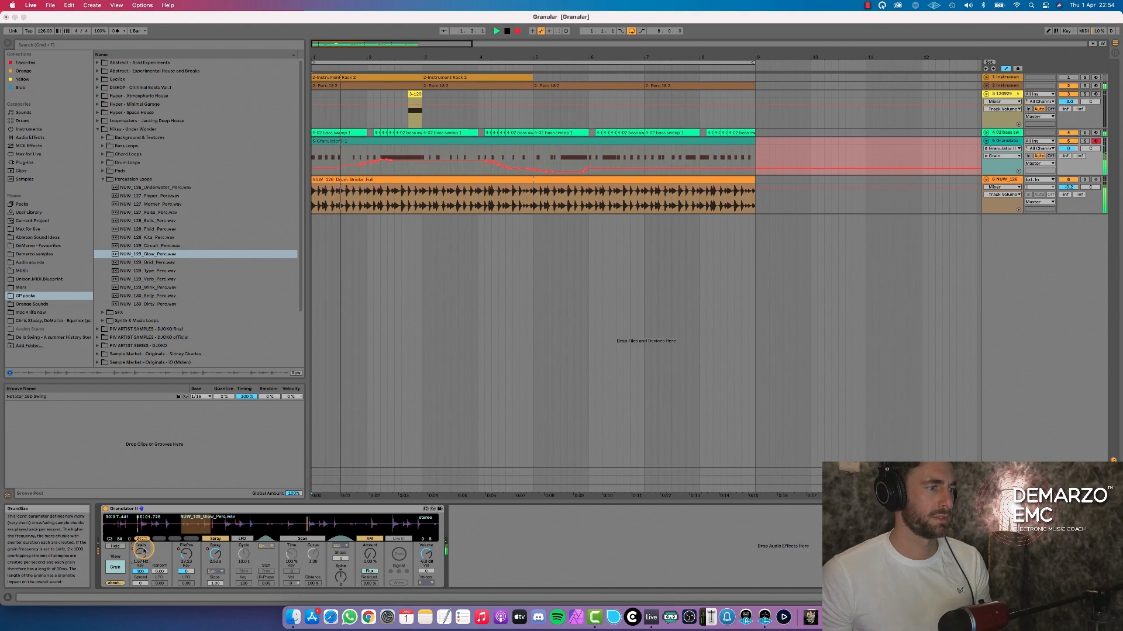
left_click_drag(142, 552, 142, 529)
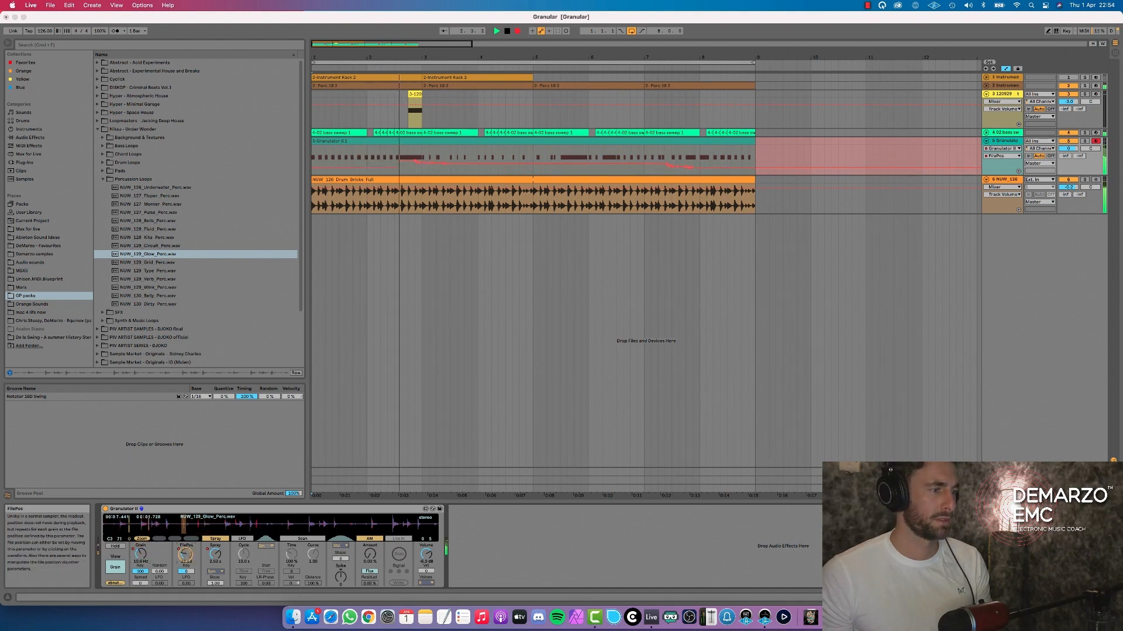
left_click_drag(213, 554, 211, 564)
key("space")
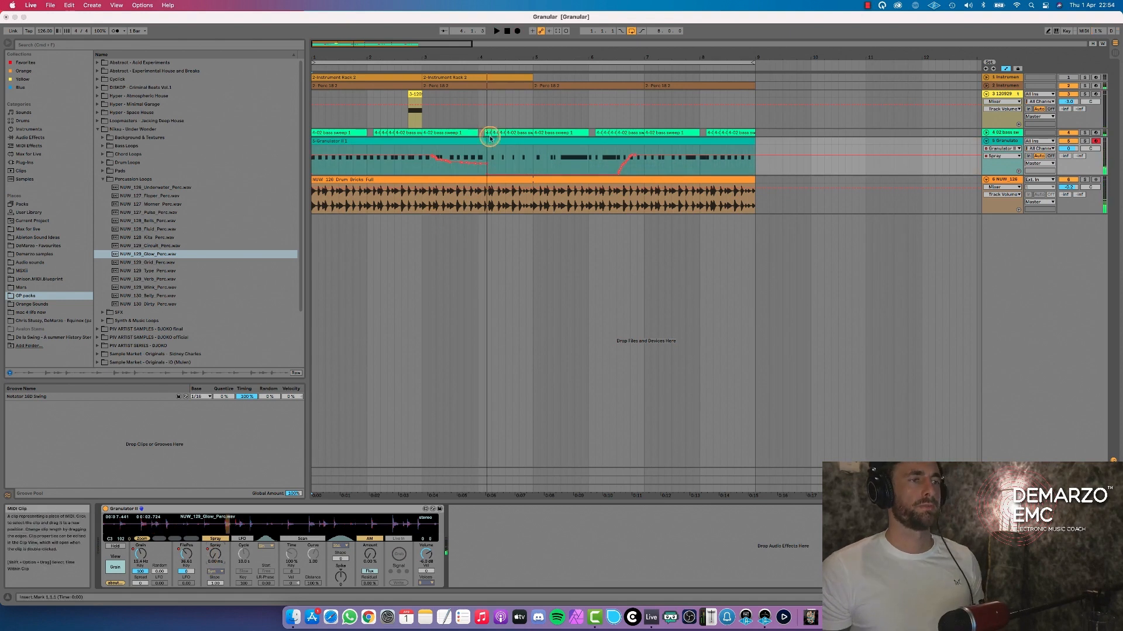
Play back the recorded Granulator part from the middle of bar 4.
left_click(488, 156)
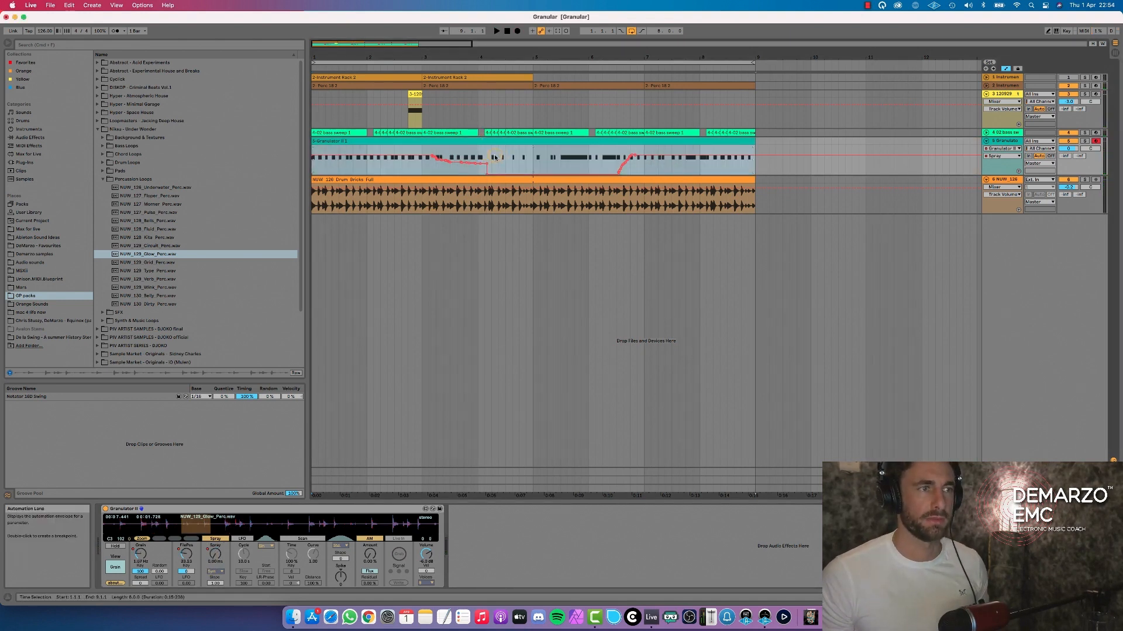
left_click(497, 156)
key("space")
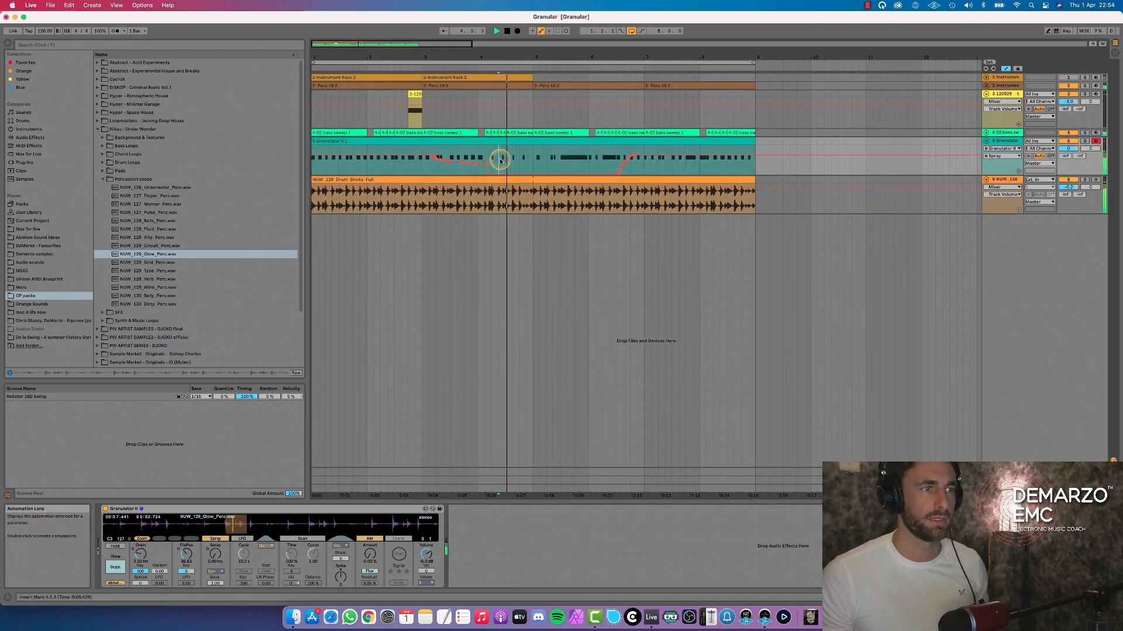
Freeze the Granulator track and flatten it to audio.
right_click(1007, 142)
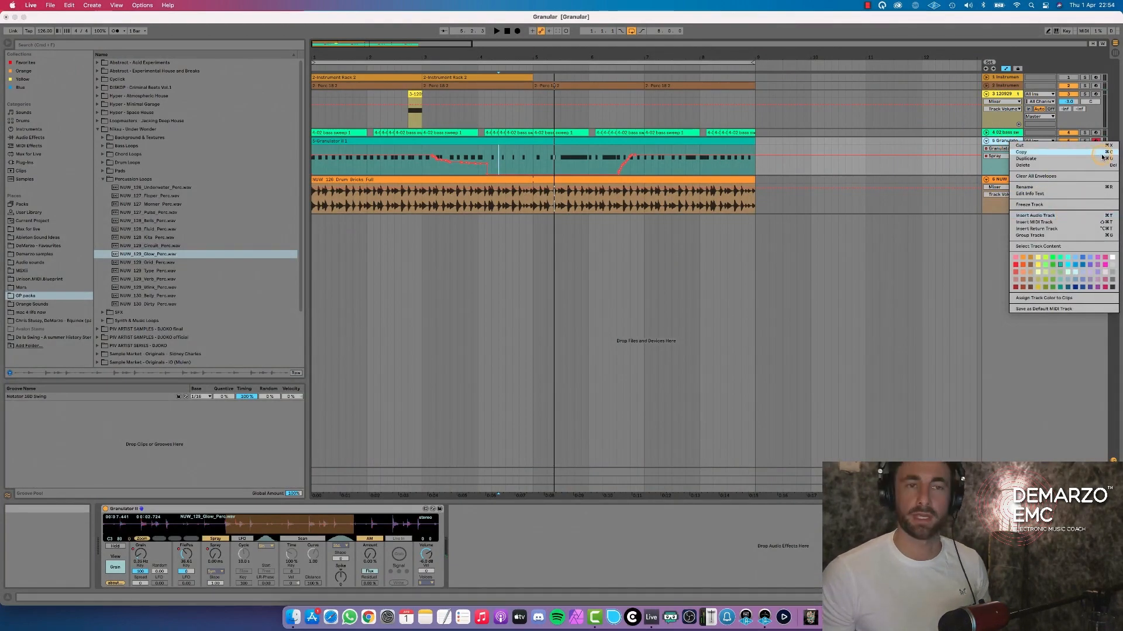
left_click(1048, 207)
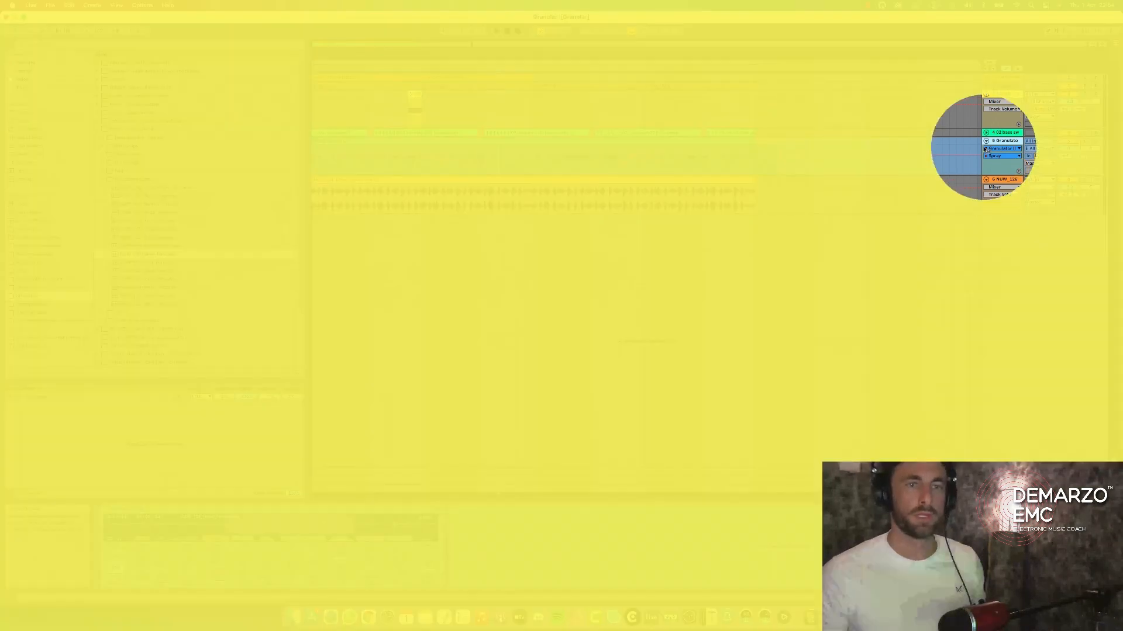
right_click(1001, 142)
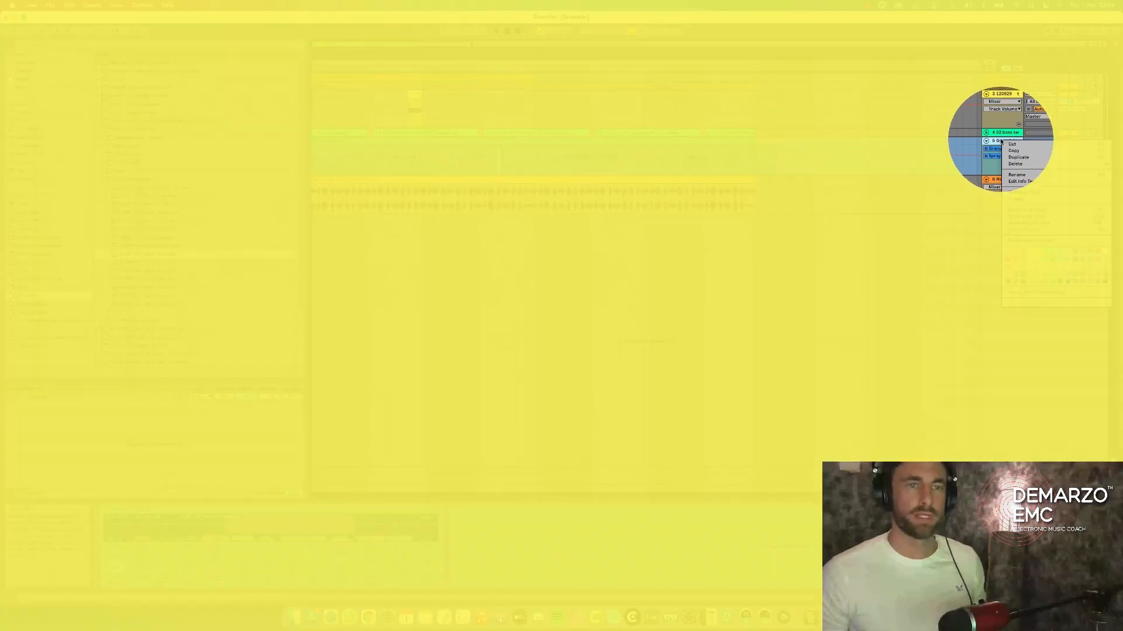
left_click(1018, 199)
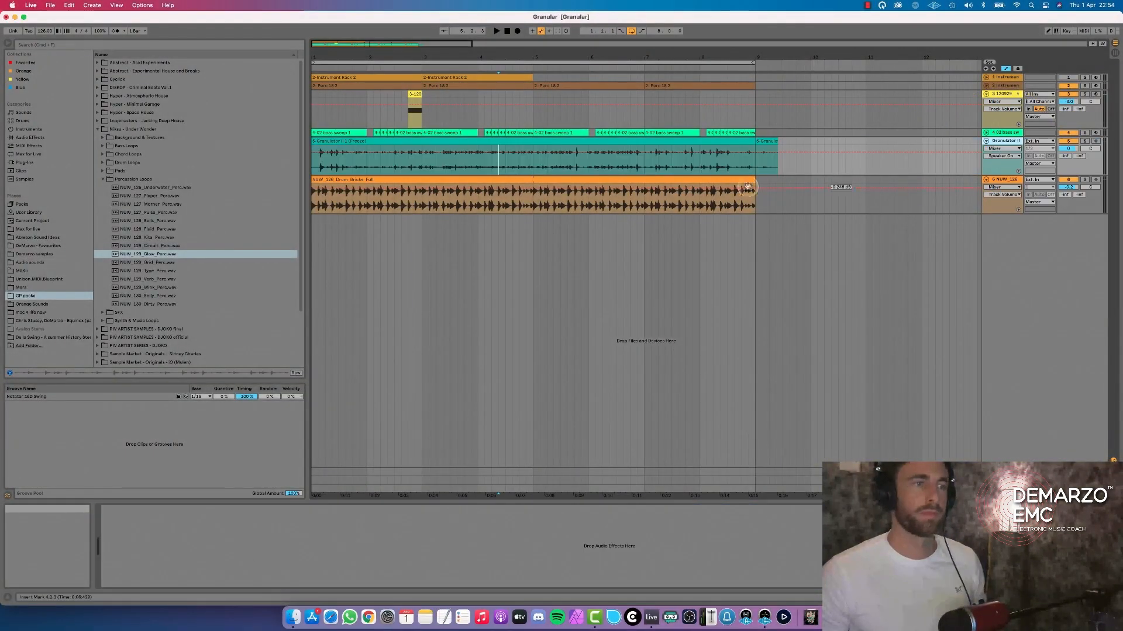
Delete the short leftover tail clip after bar 9 on the flattened Granulator track and select the main clip.
left_click(506, 147)
left_click(506, 141)
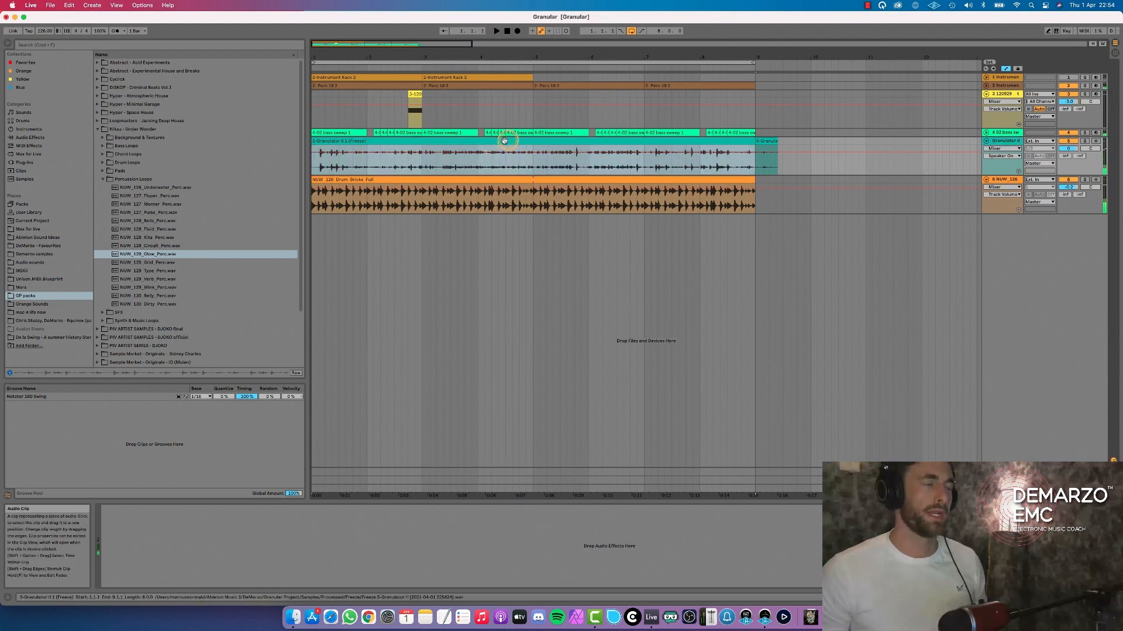
left_click_drag(454, 55, 455, 58)
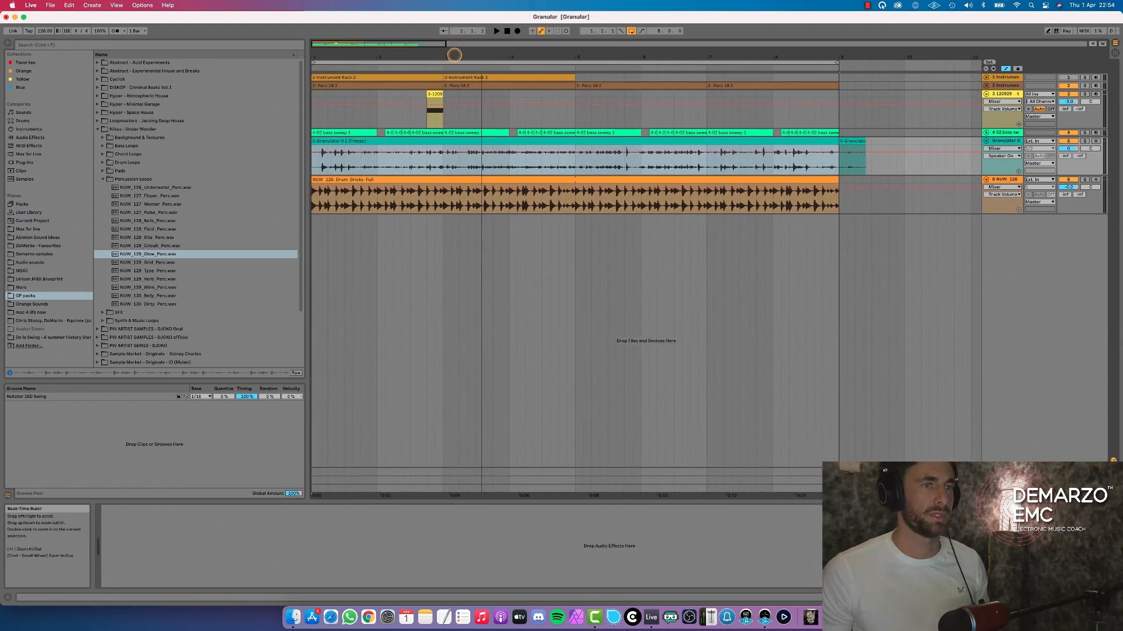
left_click(847, 141)
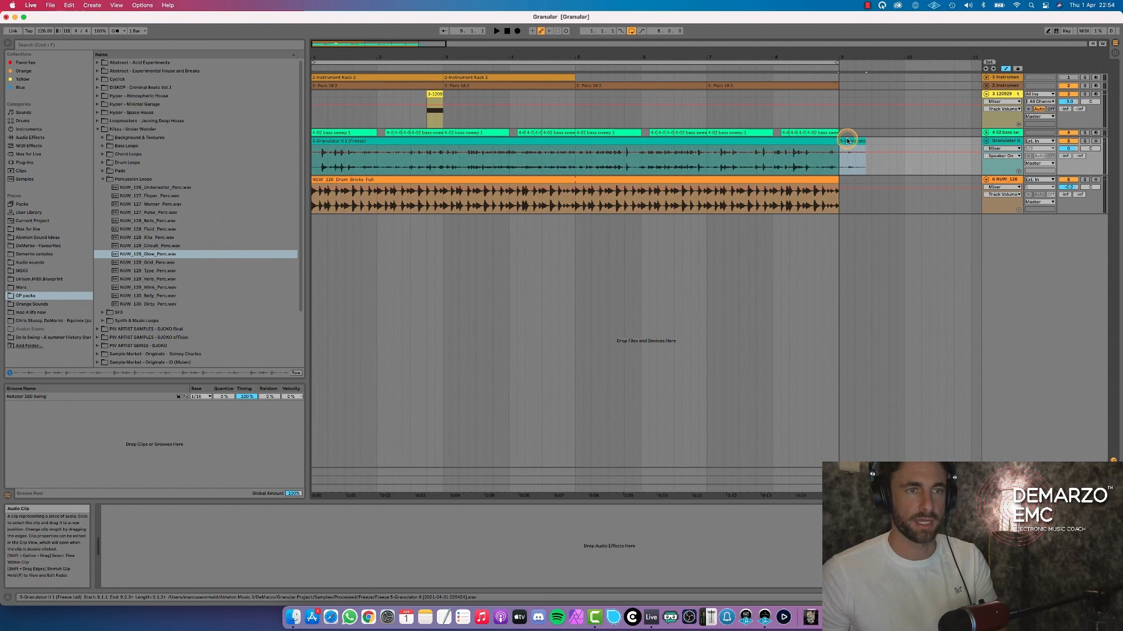
left_click(791, 139)
Play the arrangement loop to hear the flattened Granulator audio with the other tracks.
key("space")
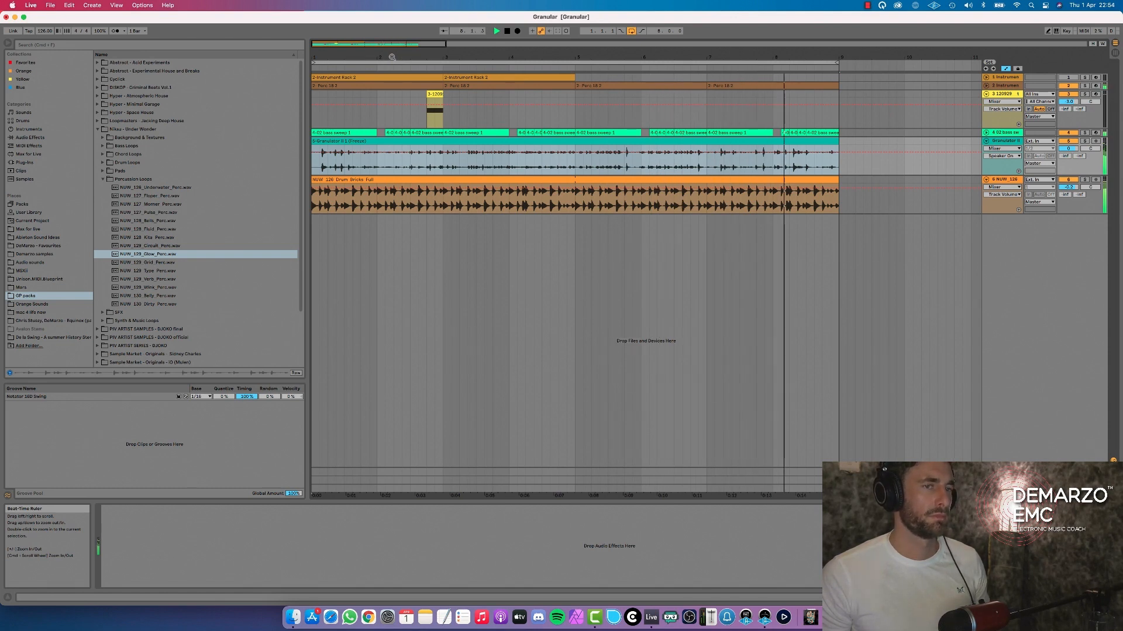
left_click_drag(391, 57, 394, 51)
key("space")
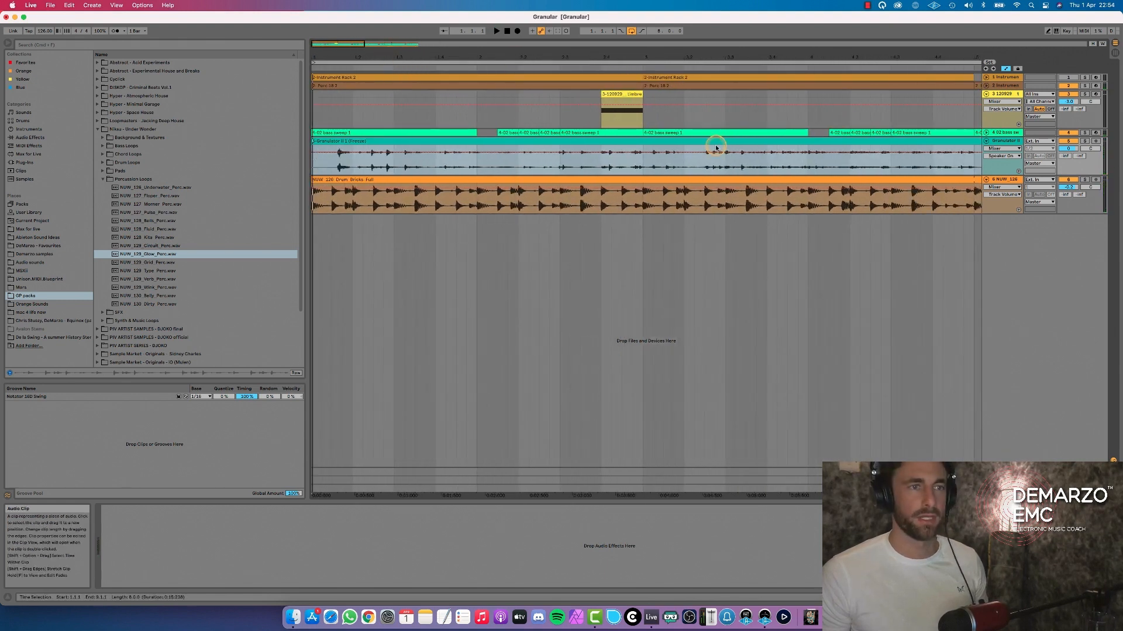
Open the flattened Granulator clip's sample view and raise the clip gain to about 12.4 dB.
double_click(715, 144)
key("space")
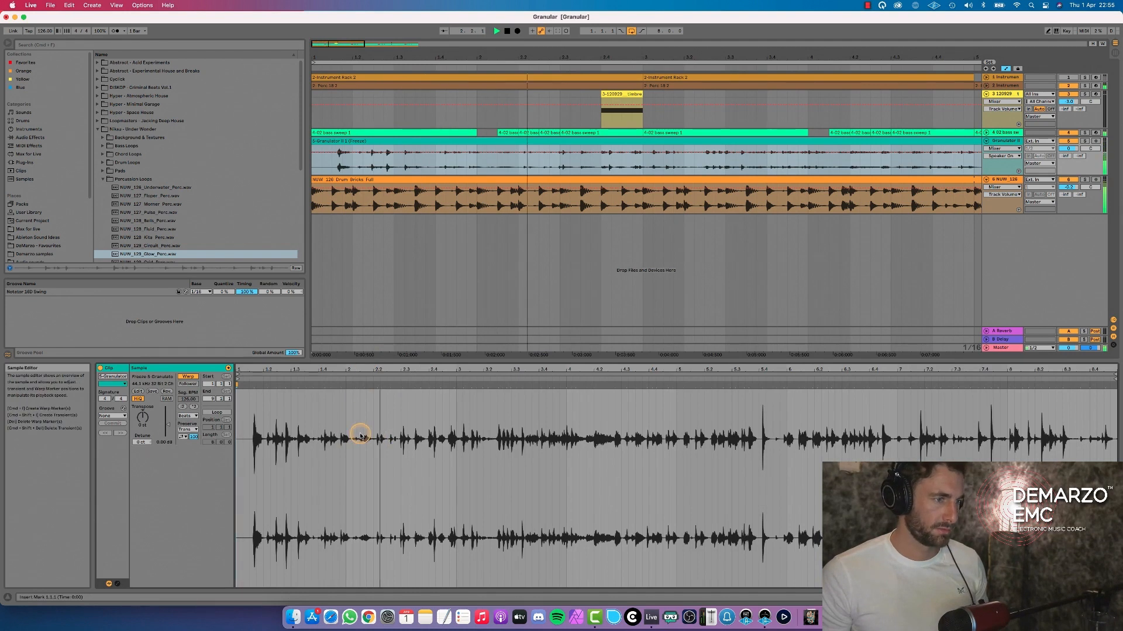
key("space")
left_click_drag(353, 369, 353, 367)
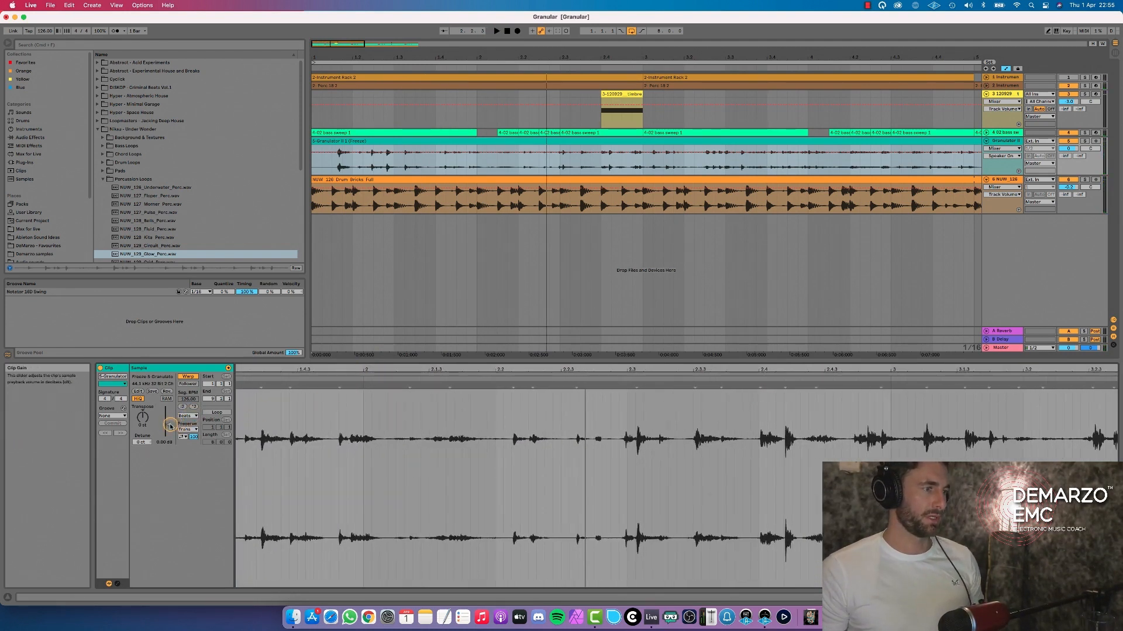
left_click_drag(168, 420, 648, 171)
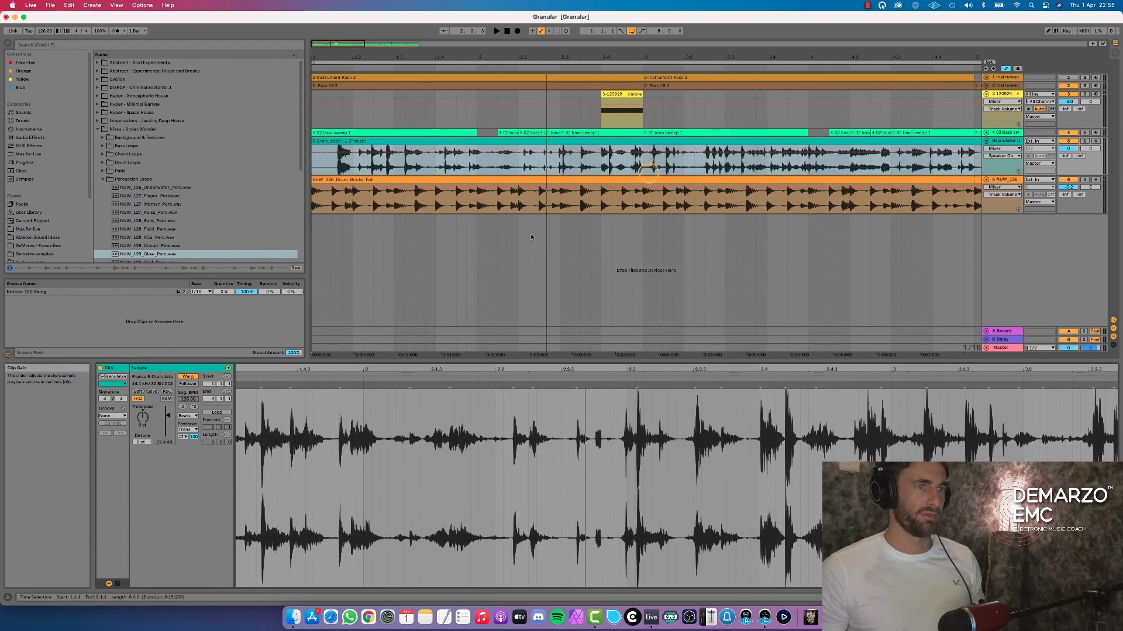
Lower the flattened Granulator track's volume while playing the loop, and stop playback.
key("space")
left_click_drag(1065, 150, 1067, 150)
key("space")
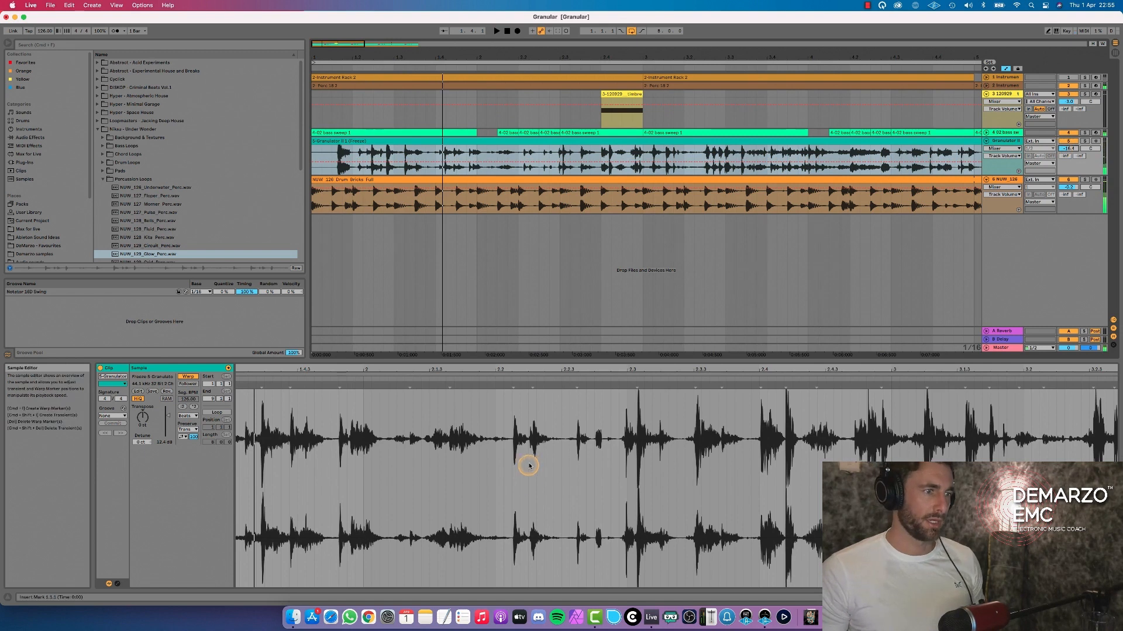
Quantize the entire flattened Granulator sample and try the Notator 16D Swing groove on the clip during playback.
left_click_drag(508, 372, 508, 369)
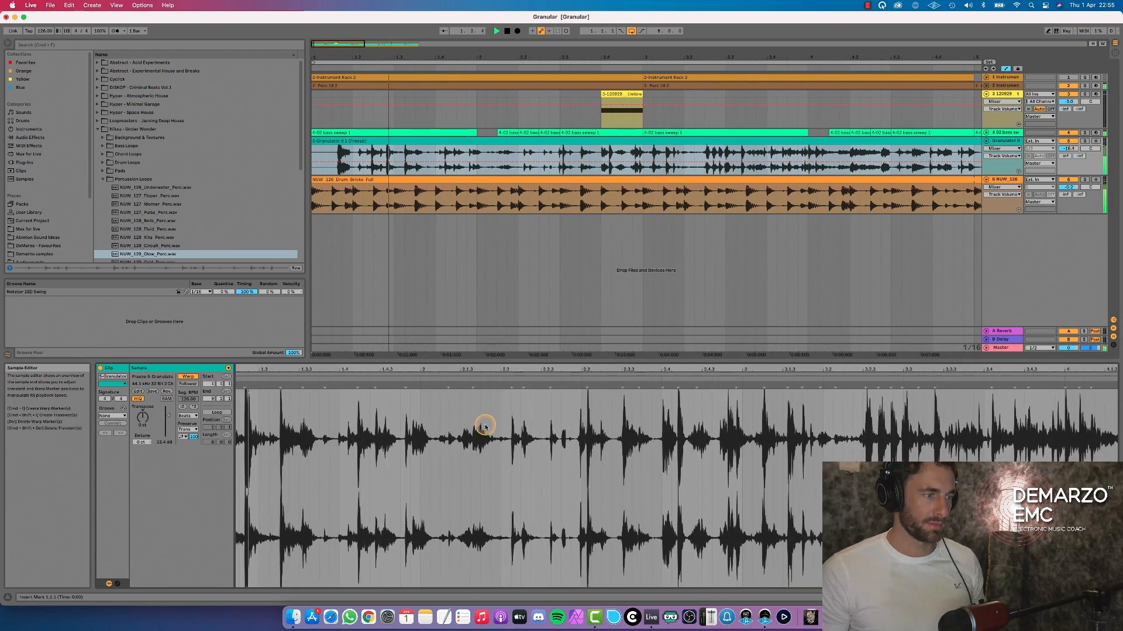
key("super+a")
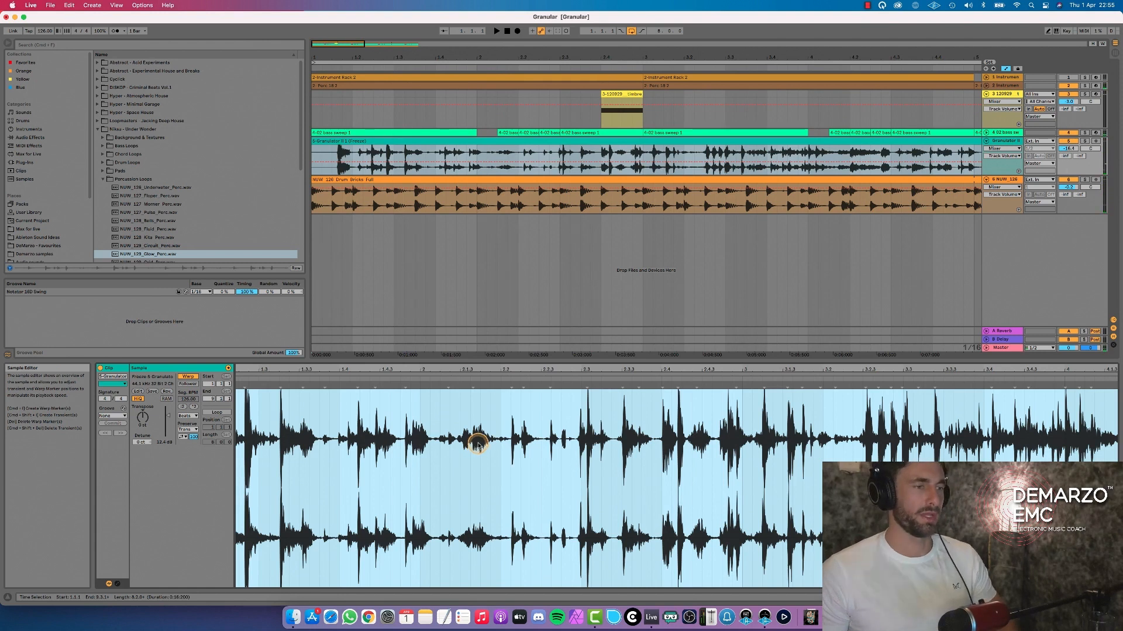
key("super+i")
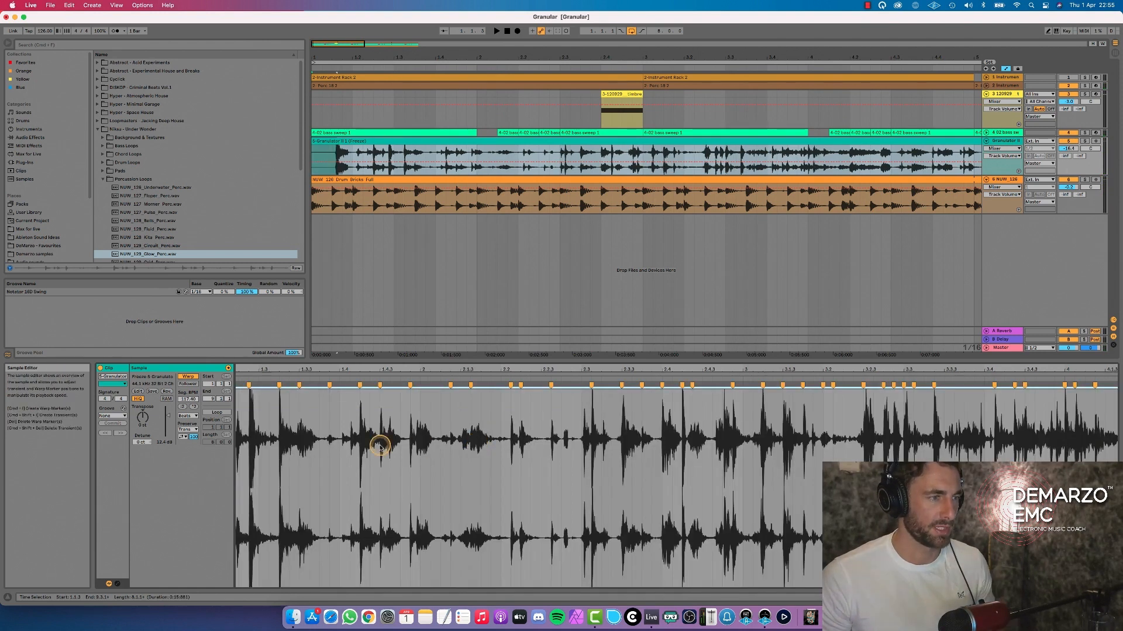
left_click(124, 416)
left_click(122, 429)
left_click(321, 444)
key("space")
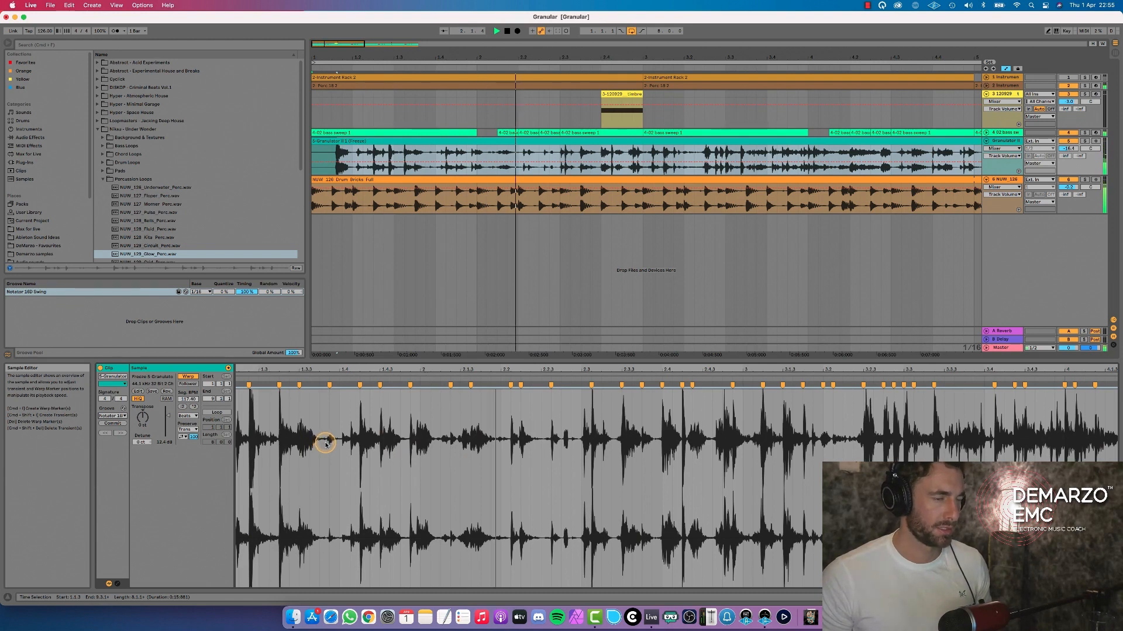
Stop playback and undo the groove assignment and the quantization on the flattened Granulator clip.
key("space")
key("super+z")
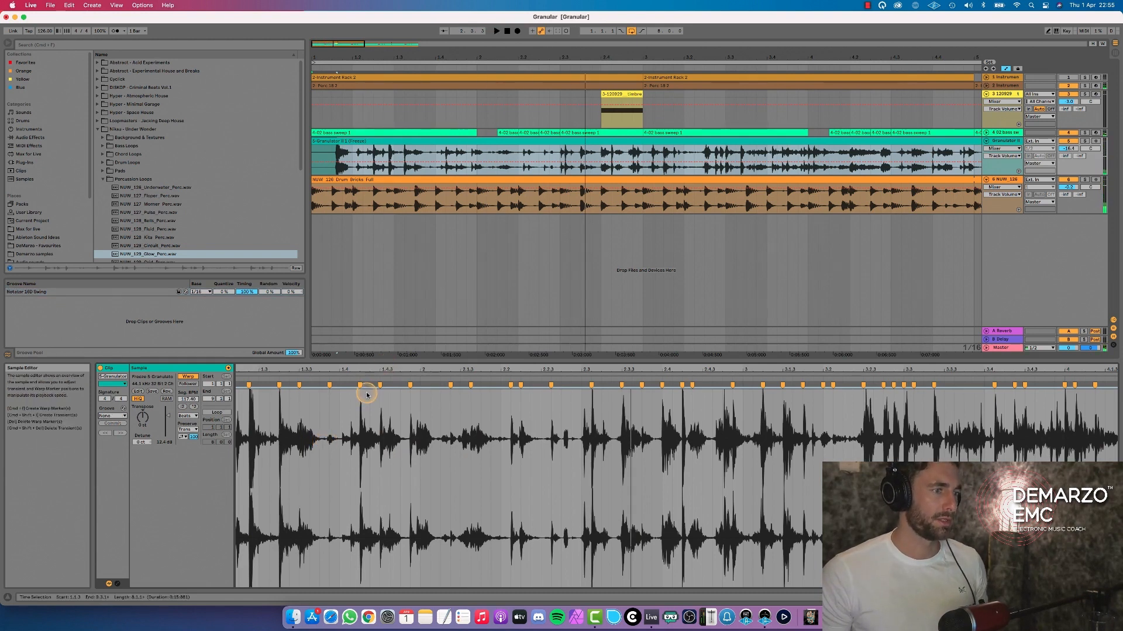
key("super+z")
Set the sample editor's adaptive grid to Medium and quantize the flattened Granulator clip's audio.
left_click_drag(383, 367, 346, 374)
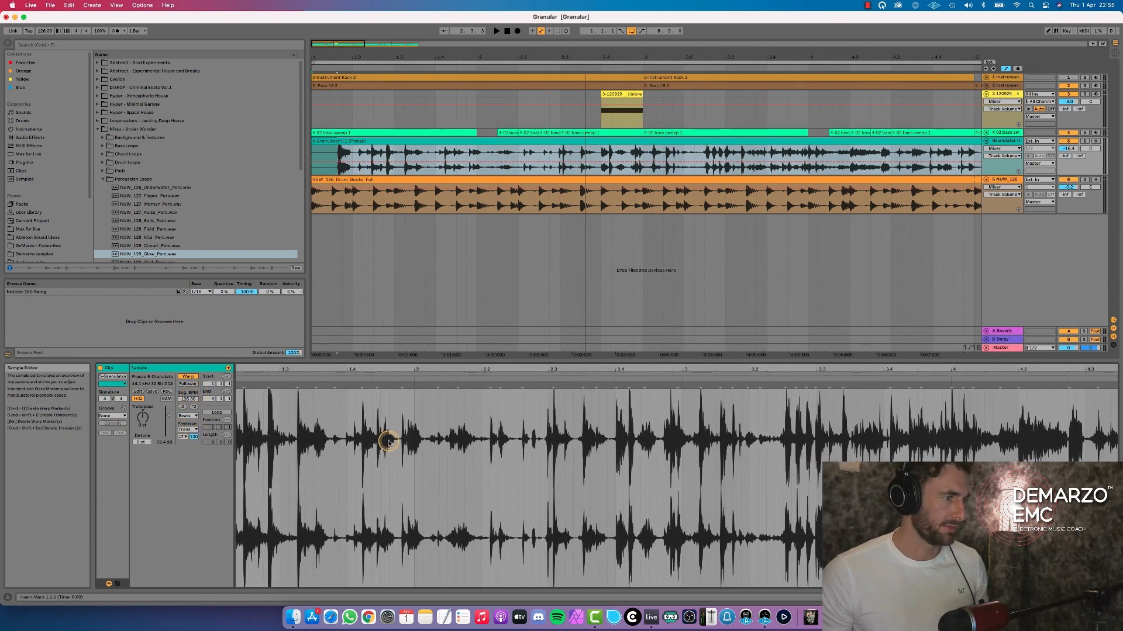
left_click_drag(427, 368, 426, 370)
right_click(500, 439)
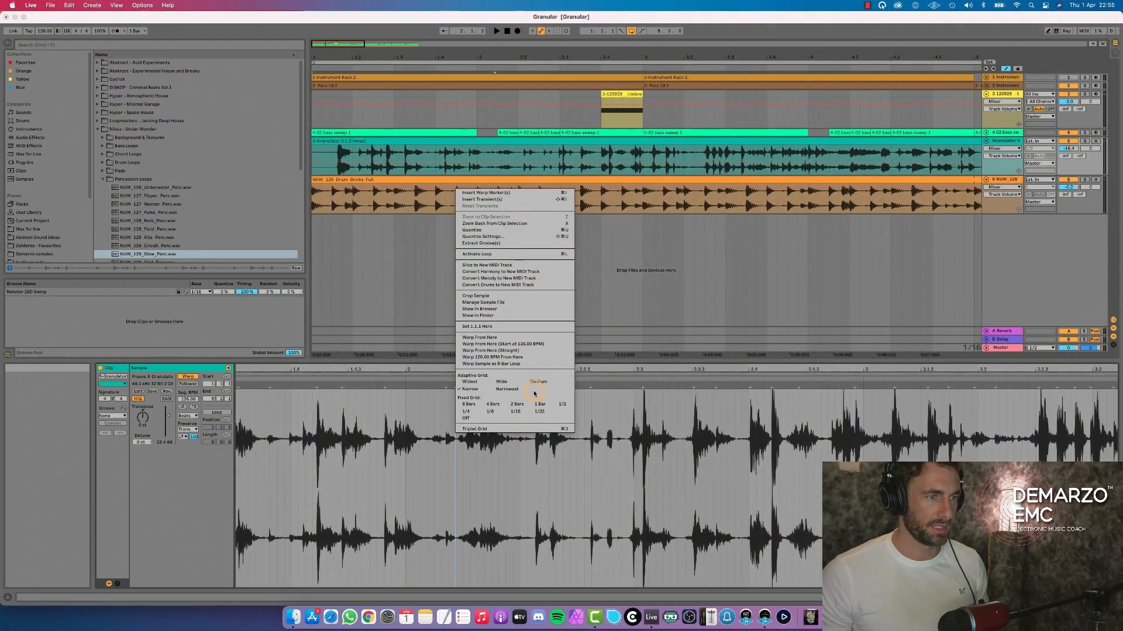
left_click(535, 382)
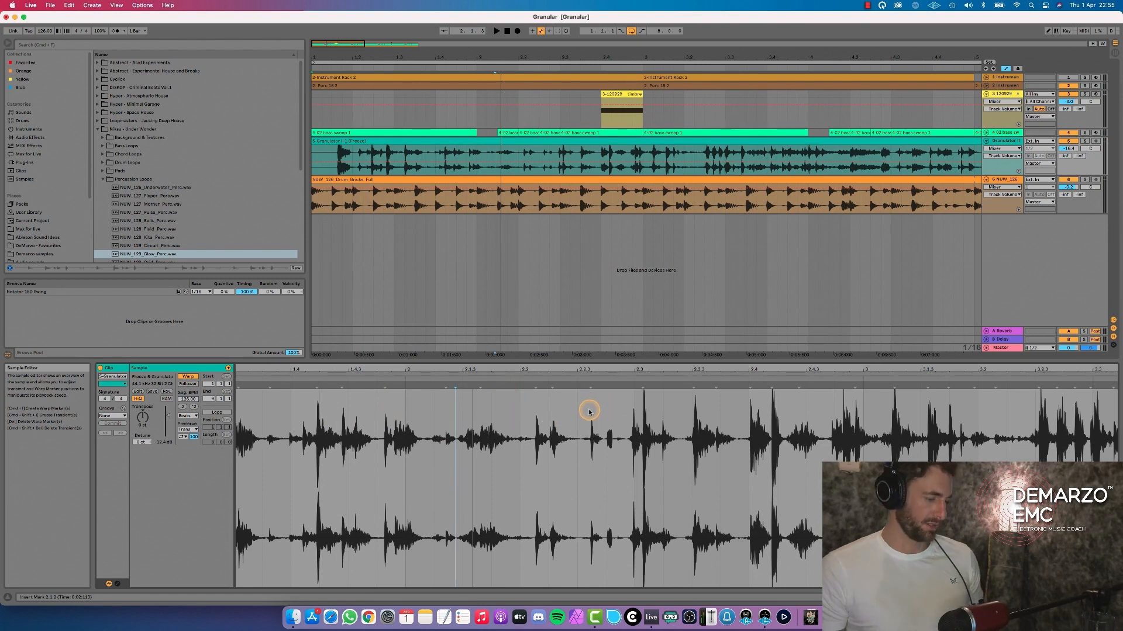
key("space")
key("super+u")
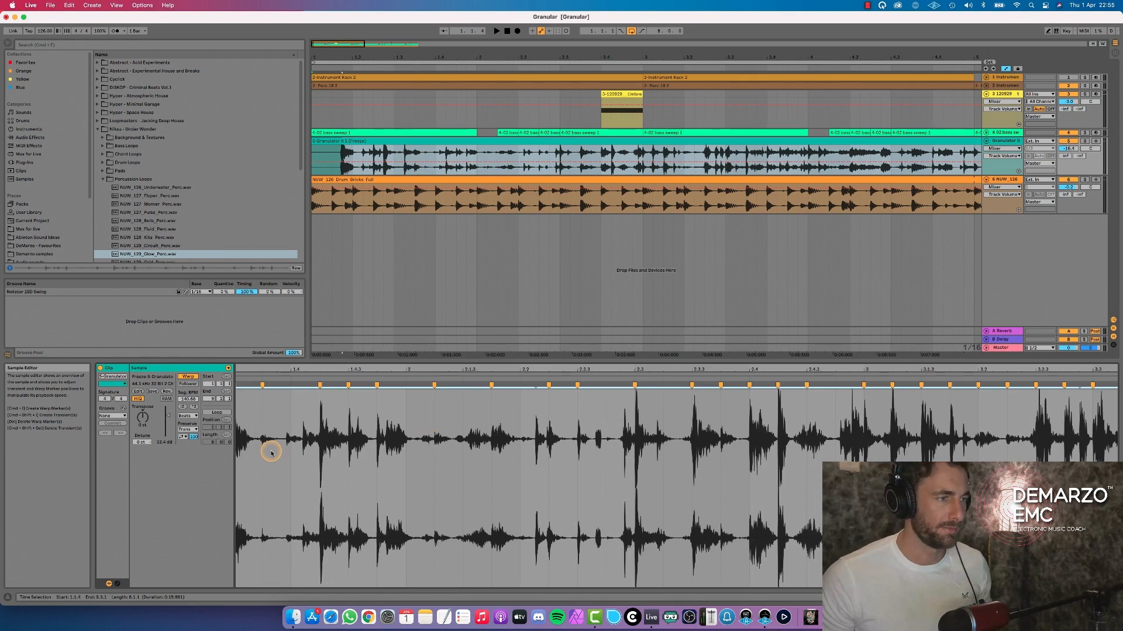
Assign the Notator 16D Swing groove to the quantized Granulator clip and listen to it across the whole arrangement loop.
key("space")
left_click(113, 416)
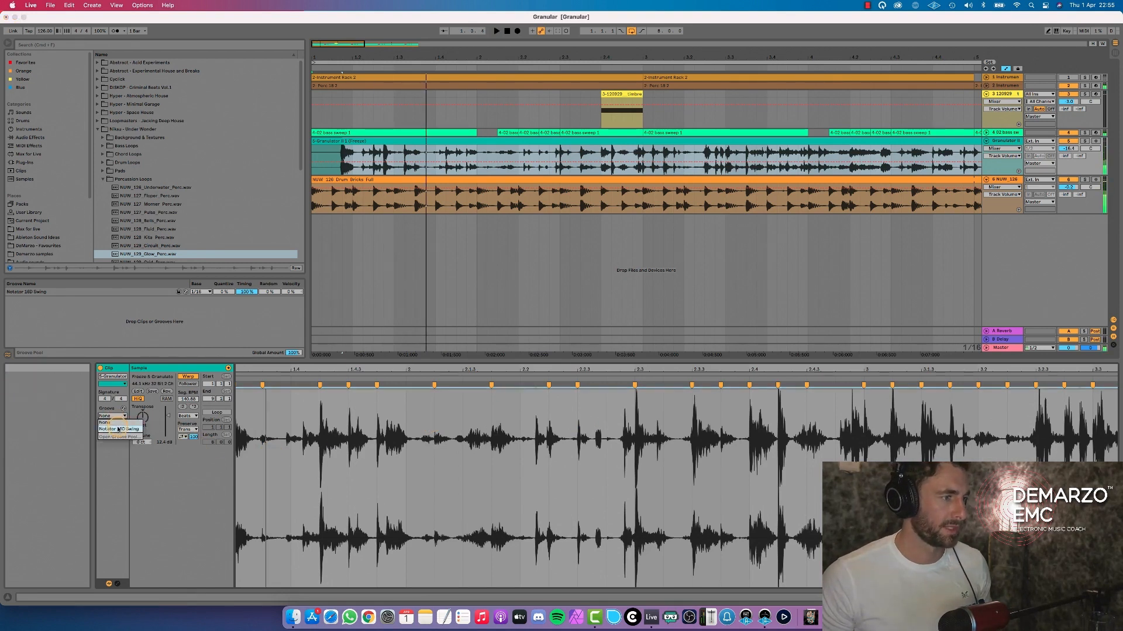
left_click(118, 430)
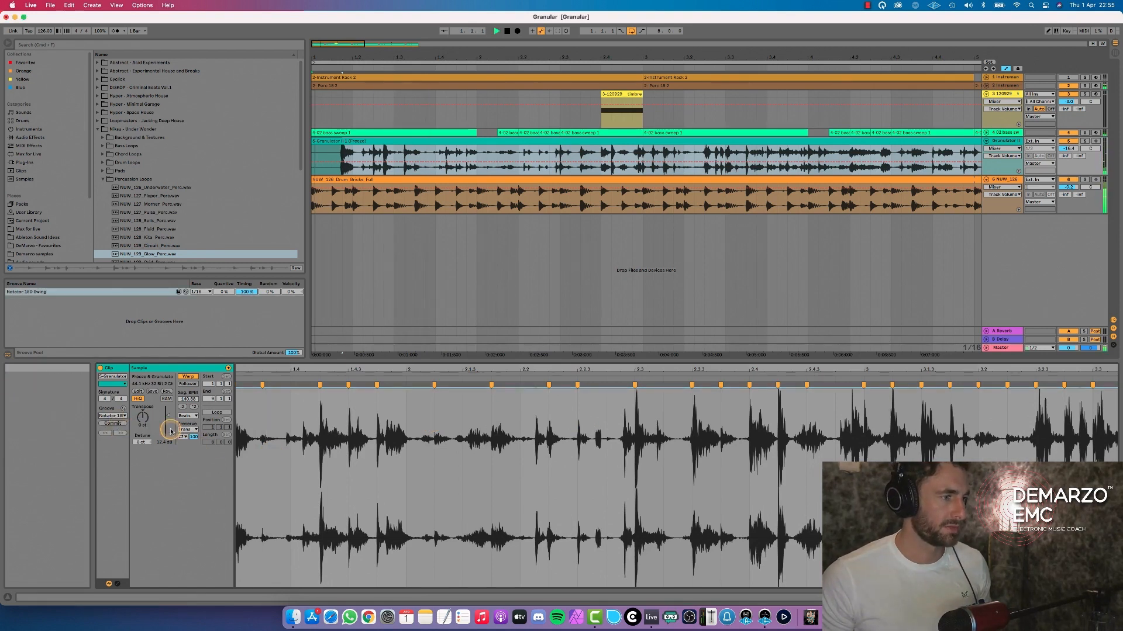
double_click(471, 369)
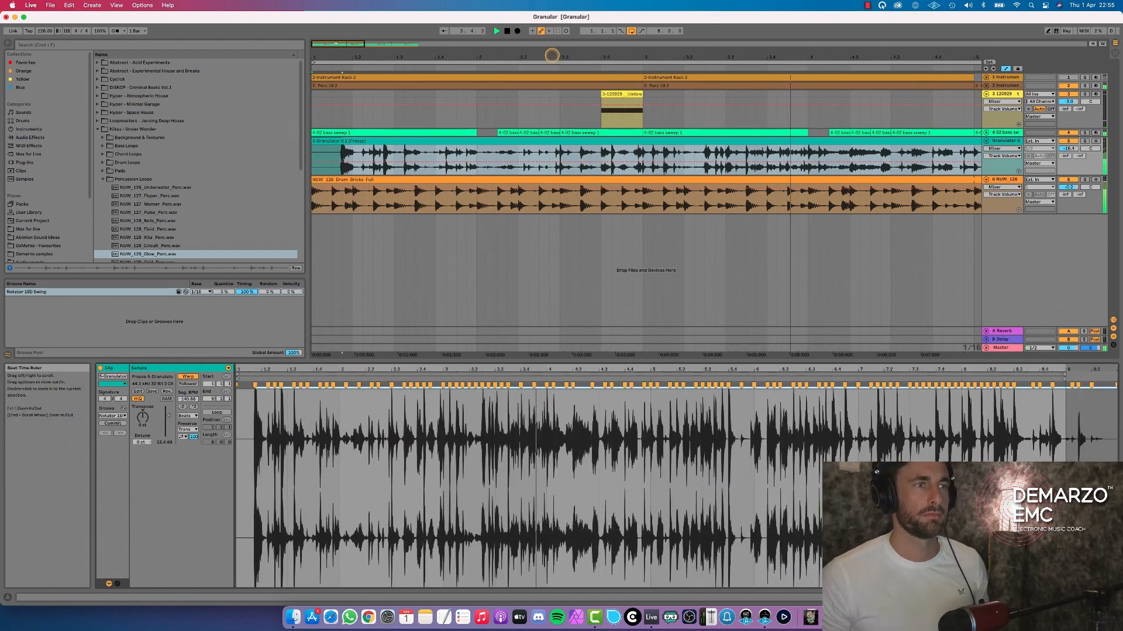
double_click(551, 56)
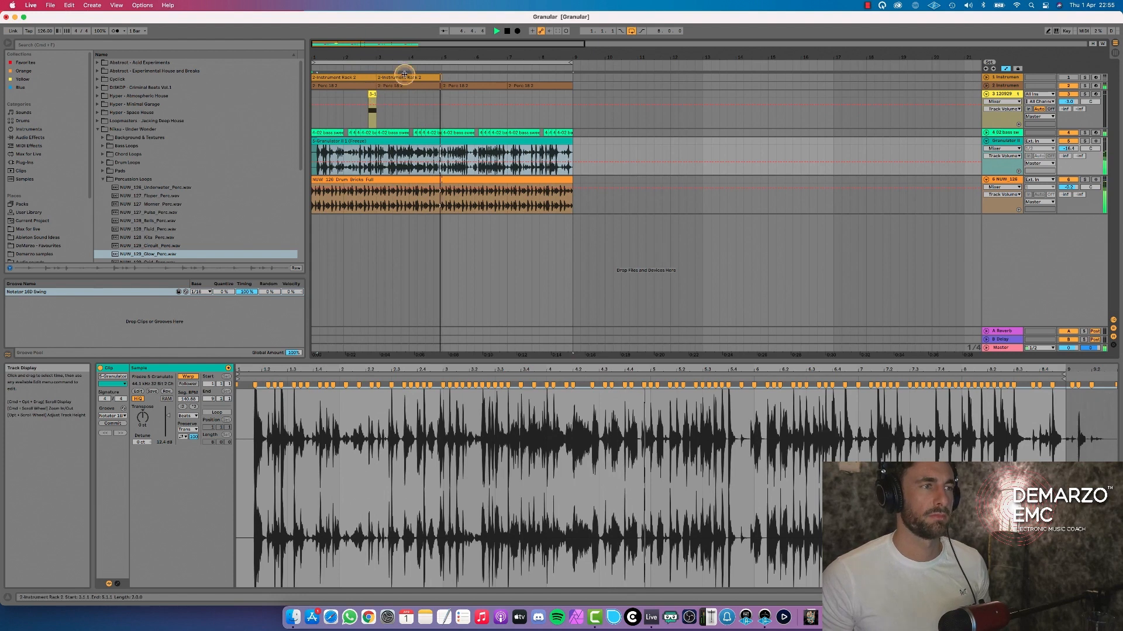
left_click_drag(416, 51, 416, 54)
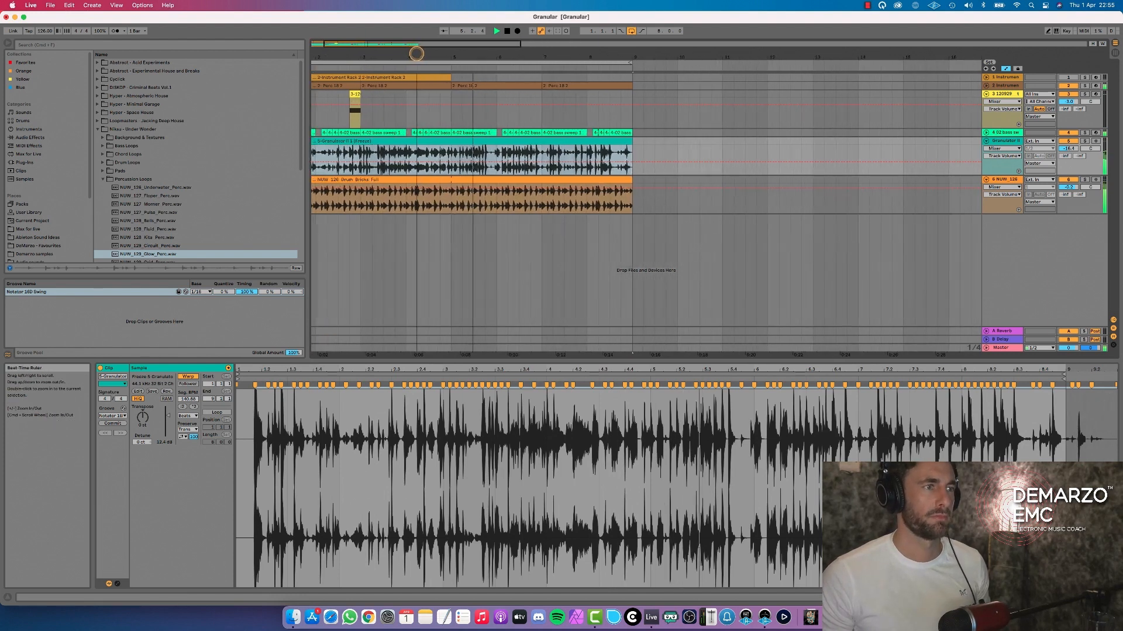
Stop playback and split the flattened Granulator clip at bar 8.
left_click(430, 151)
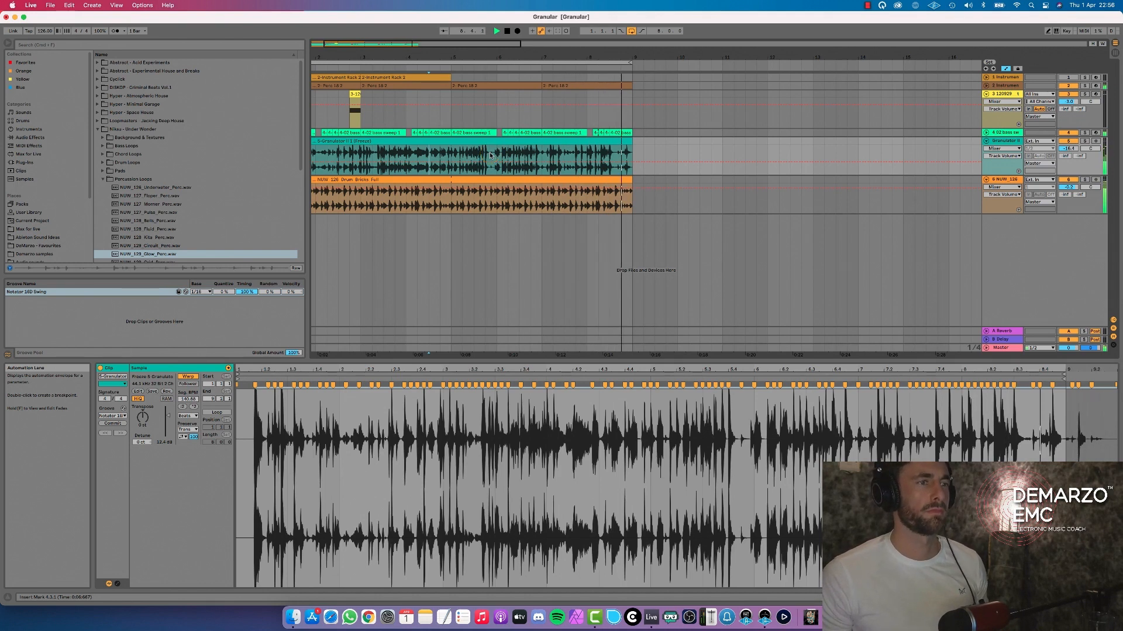
key("space")
left_click(589, 150)
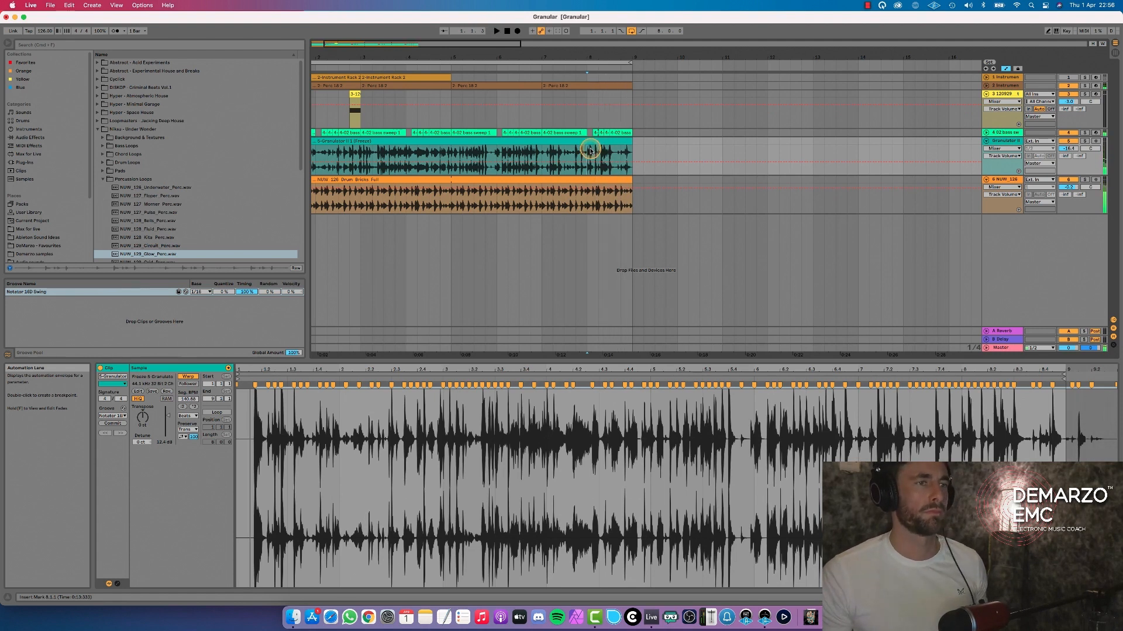
key("super+e")
Audition the flattened Granulator audio from bar 4 and split the clip at bars 4 and 5 to isolate that bar.
key("space")
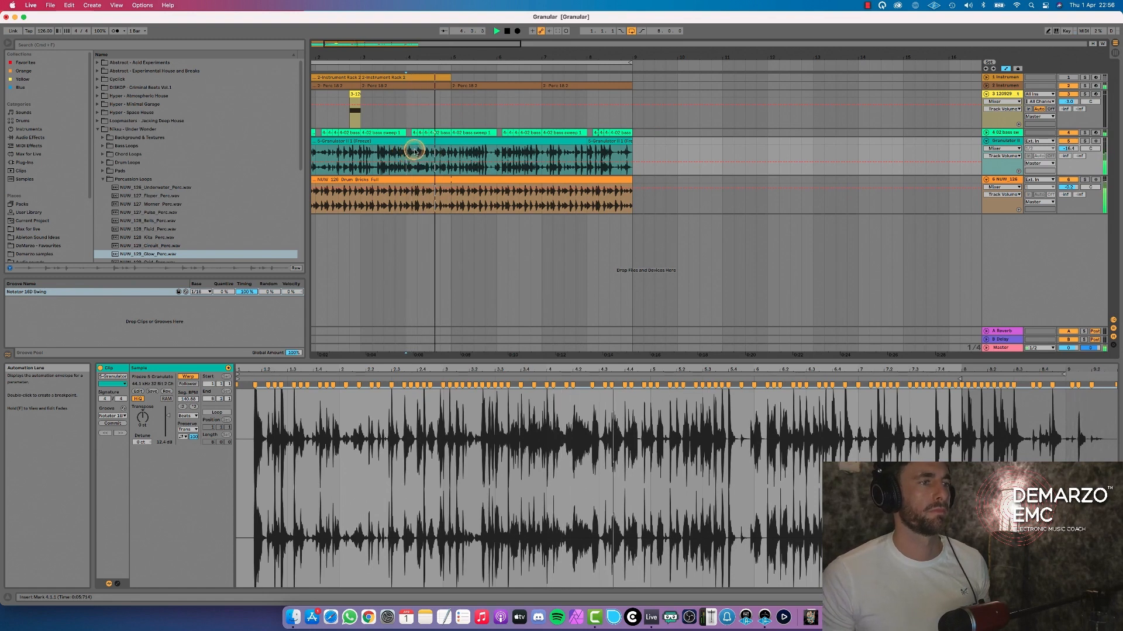
key("space")
key("space")
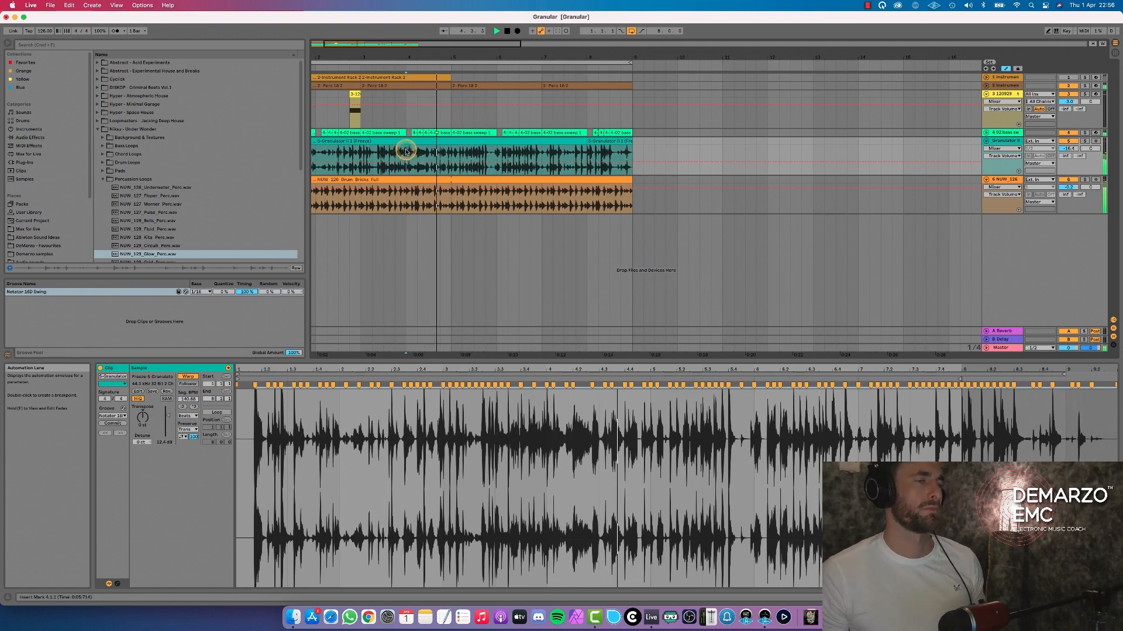
key("space")
key("super+e")
left_click(446, 152)
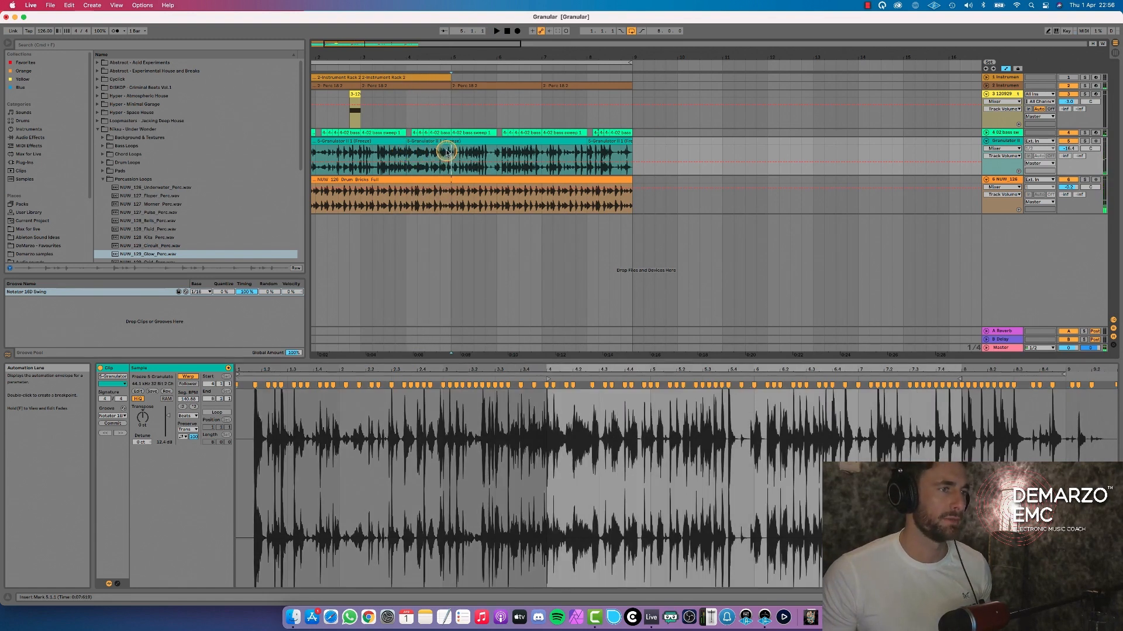
Move the isolated one-bar Granulator clip from bar 4 to the start of the arrangement at 1.1.1 and play it.
left_click(340, 146)
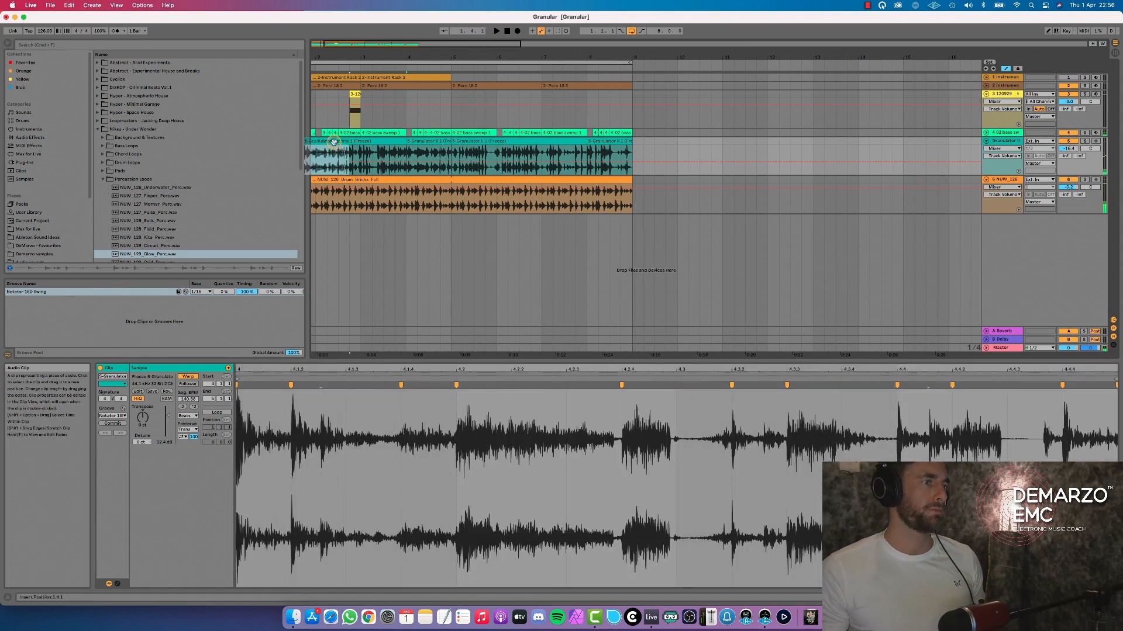
left_click_drag(334, 142, 323, 149)
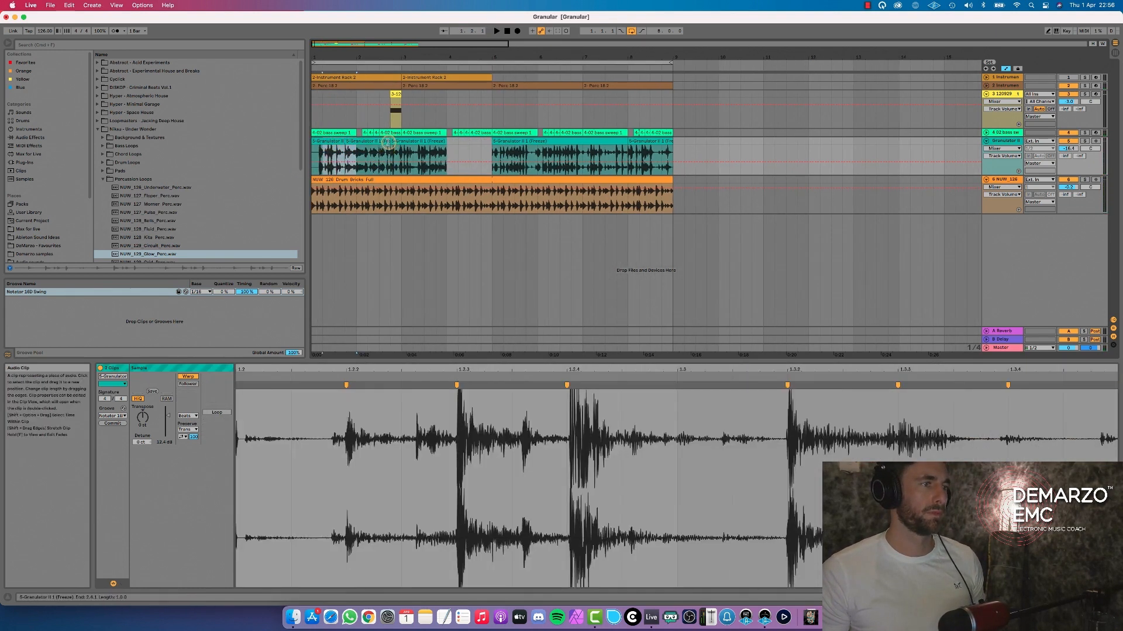
left_click(388, 143)
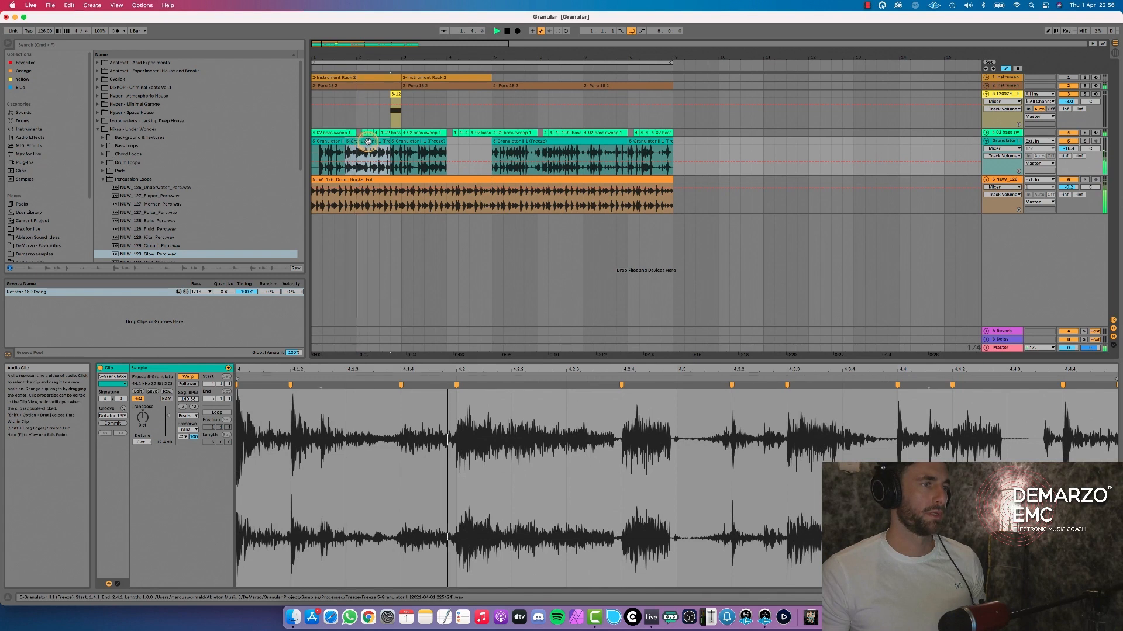
left_click_drag(371, 143, 339, 147)
key("space")
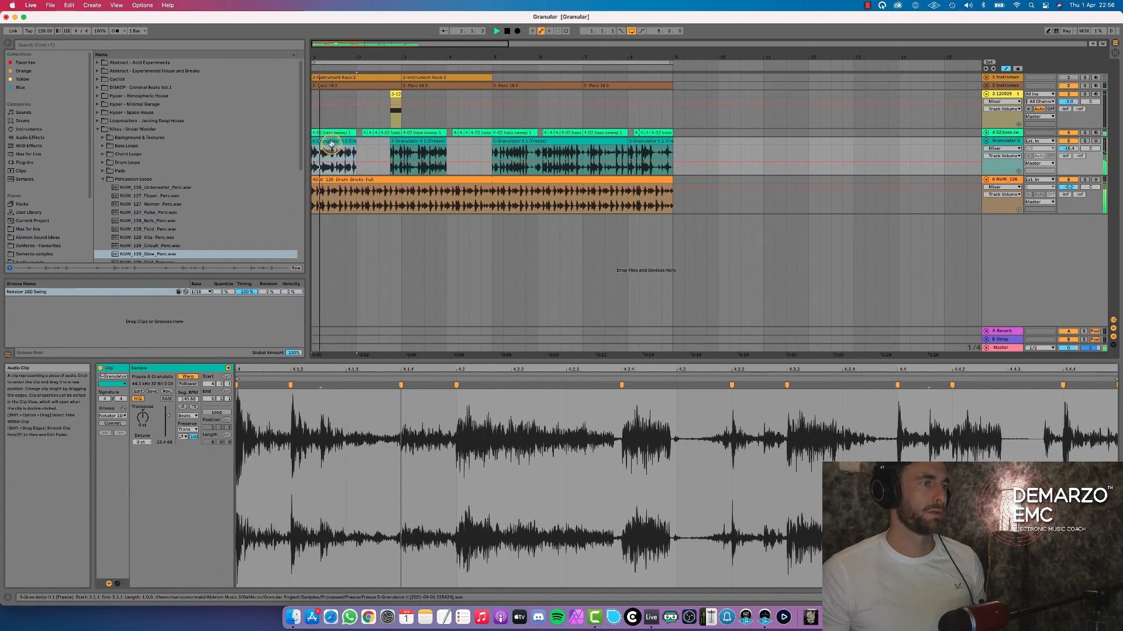
Duplicate the one-bar Granulator clip repeatedly from bar 2 onward through the following bars.
key("super+d")
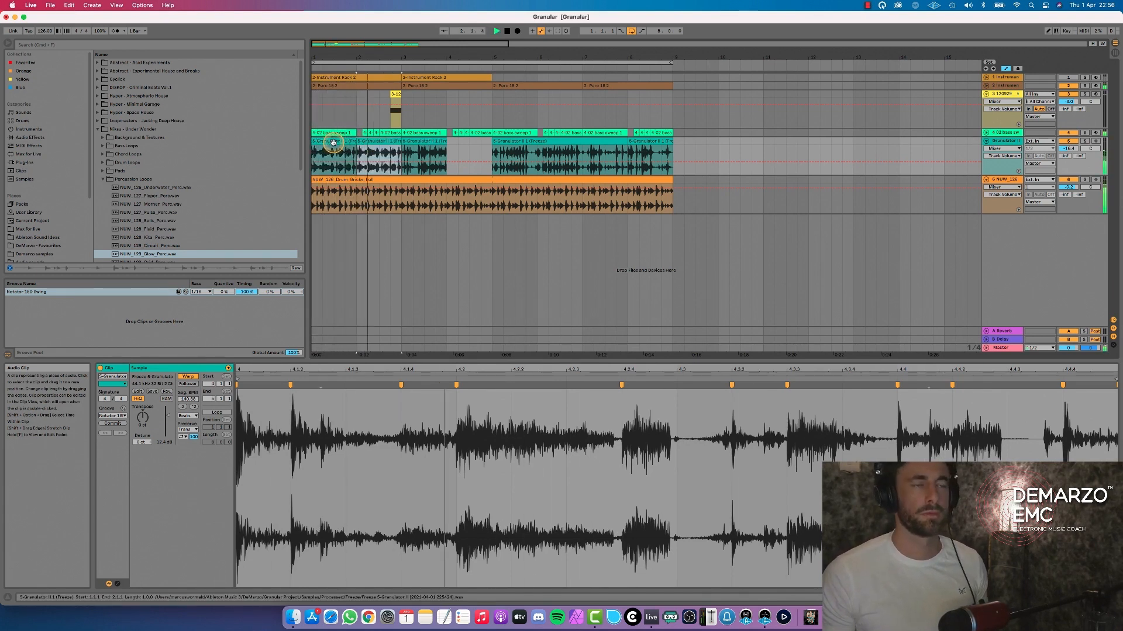
key("super+d")
key("super+d")
key("super+d")
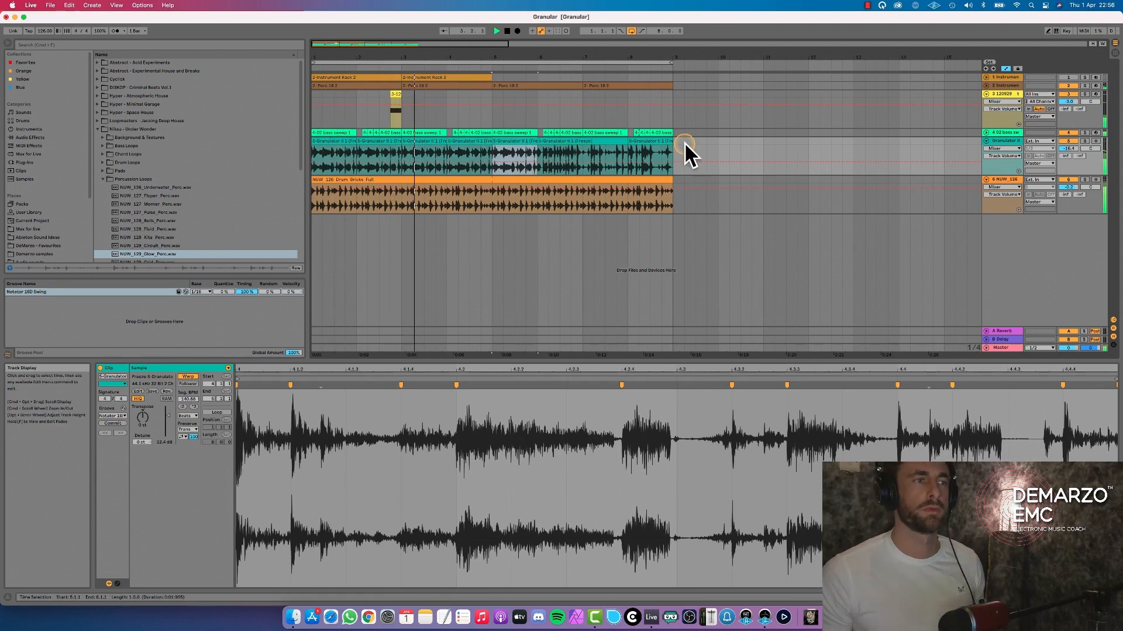
key("super+d")
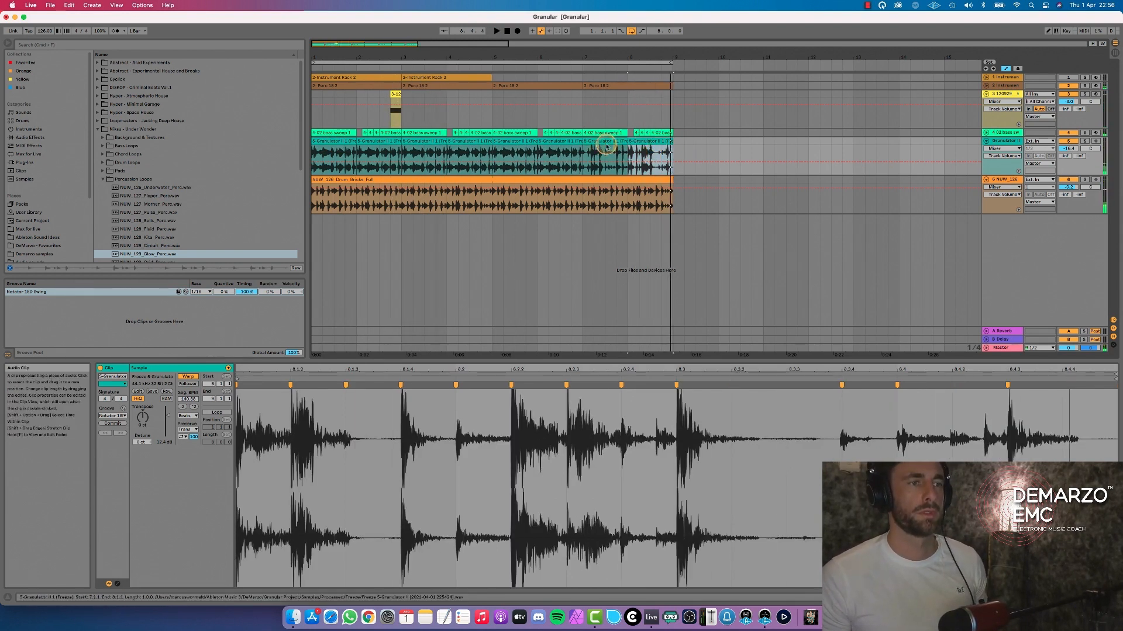
Audition bar 8, split the Granulator clip at 5.3.1, and move its second half bar to 8.3.1.
key("space")
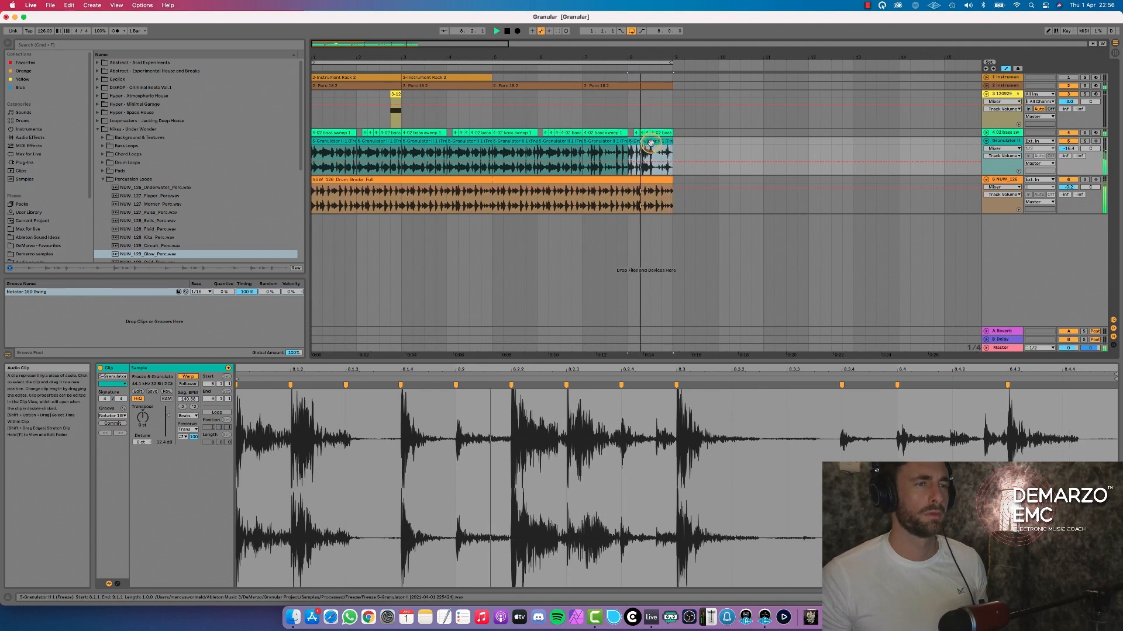
left_click(513, 149)
key("space")
key("super+e")
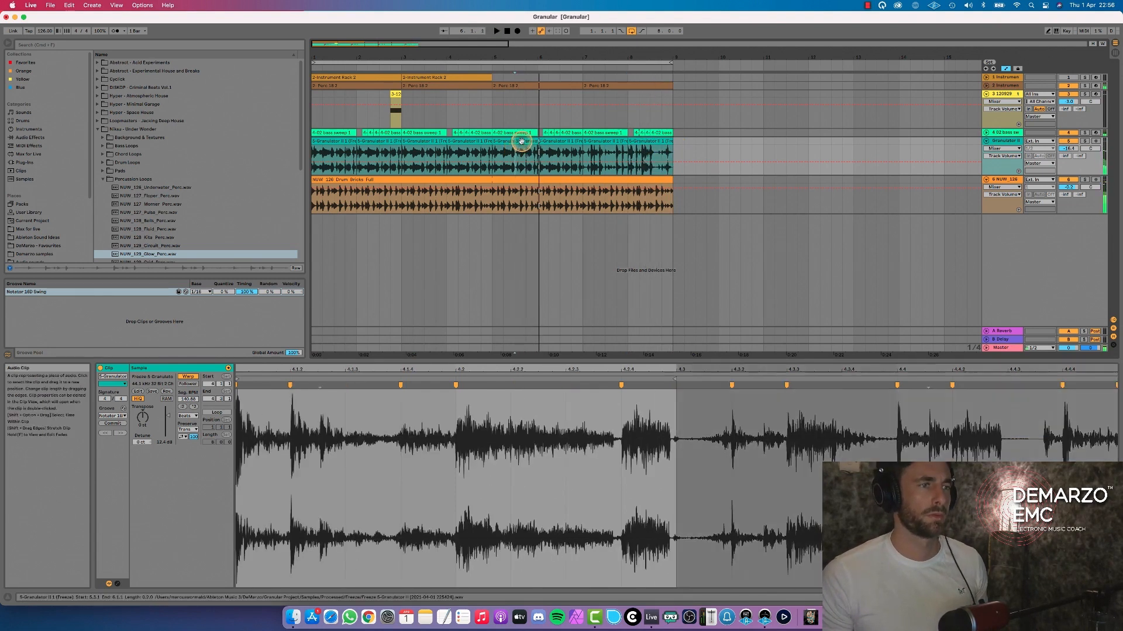
left_click_drag(522, 142, 660, 146)
Audition the rearranged half-bar Granulator clips in bar 8 and copy them over bar 2 as a variation.
left_click(640, 148)
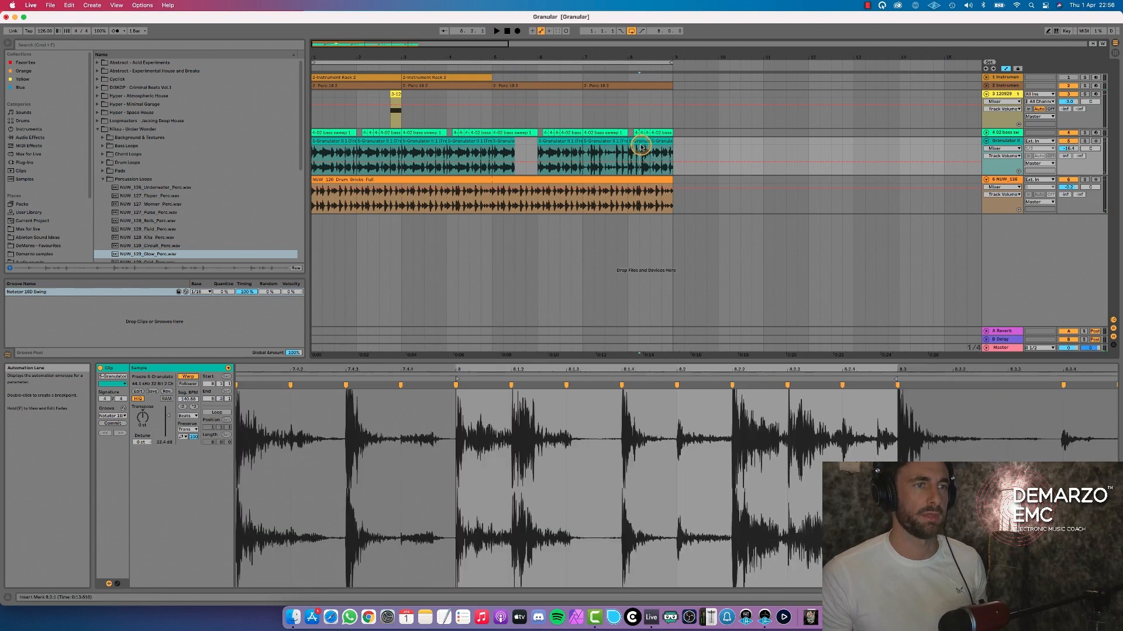
left_click(641, 141)
key("space")
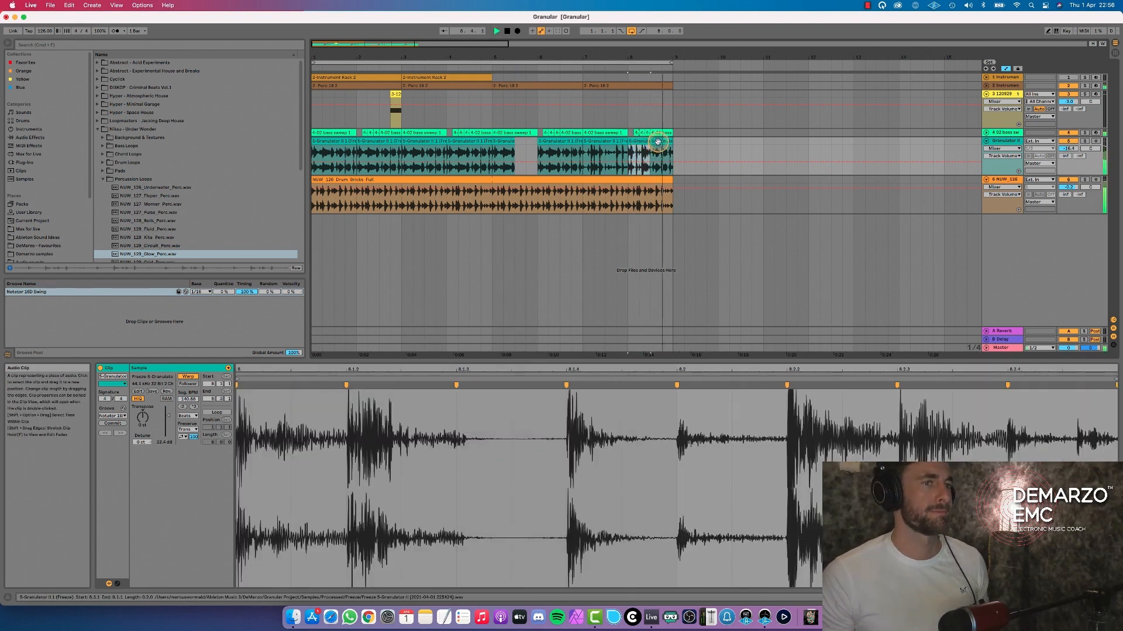
key("space")
left_click_drag(674, 146, 628, 144)
key("space")
left_click(336, 142)
key("space")
key("space")
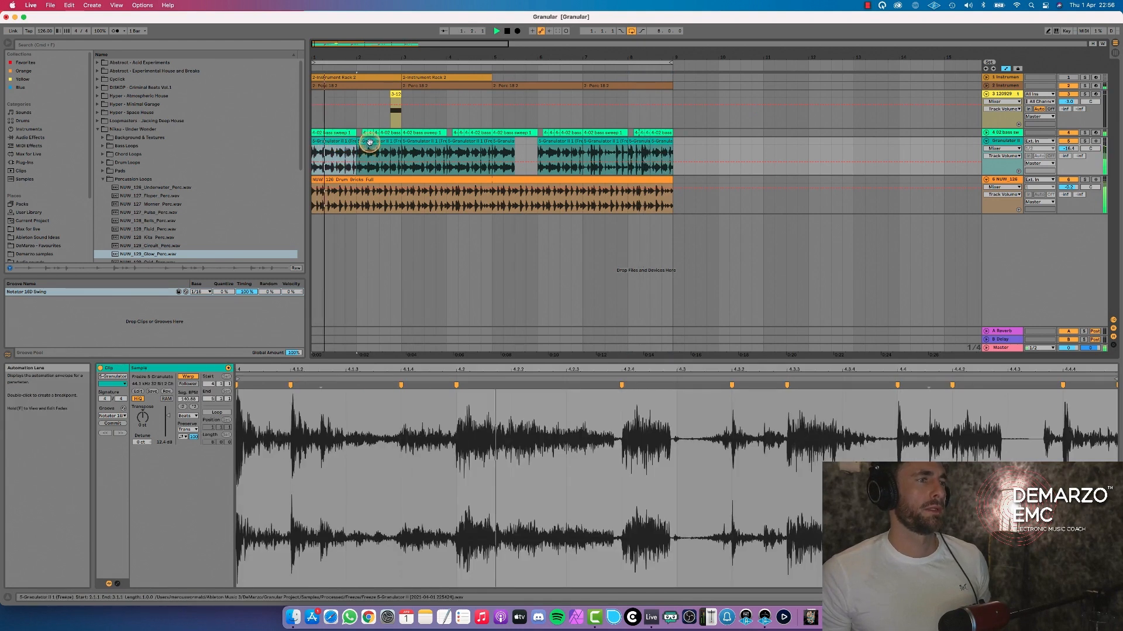
left_click(369, 142)
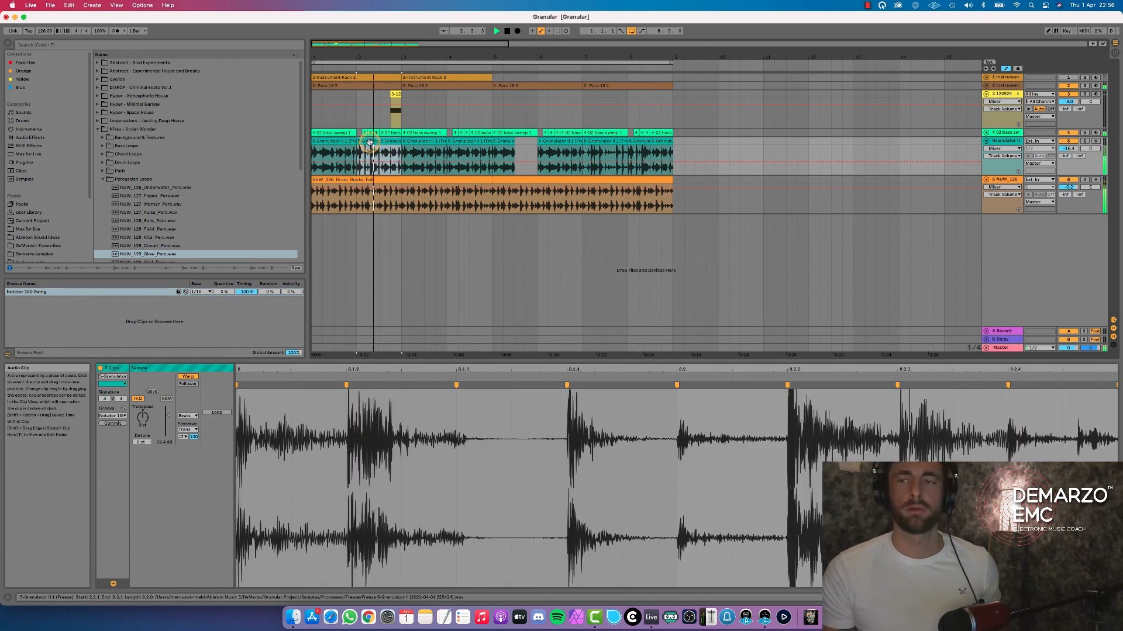
Duplicate the two-bar Granulator pattern from bars 1 and 2 three times to fill bars 3 through 8, and play the loop.
left_click_drag(369, 142, 311, 141)
key("super+d")
key("super+d")
key("super+d")
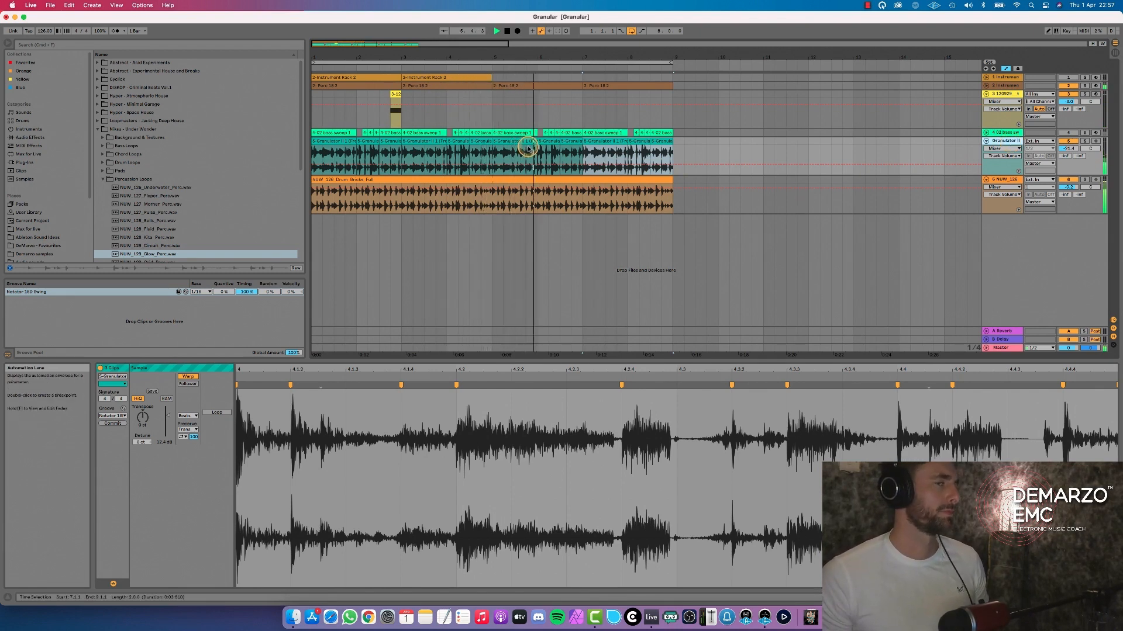
key("space")
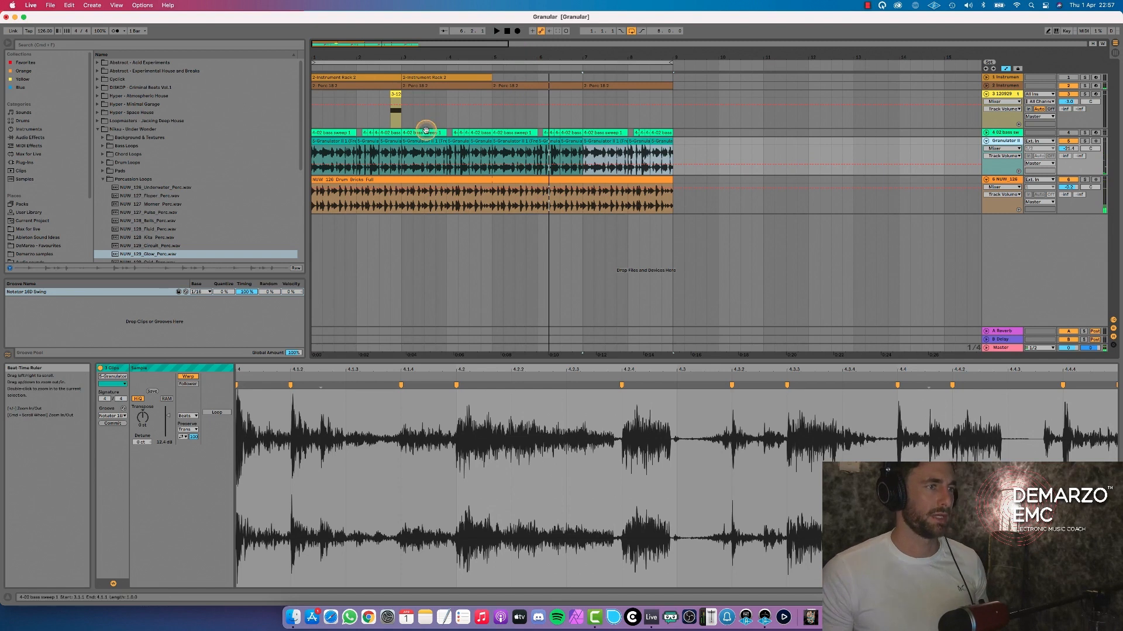
key("space")
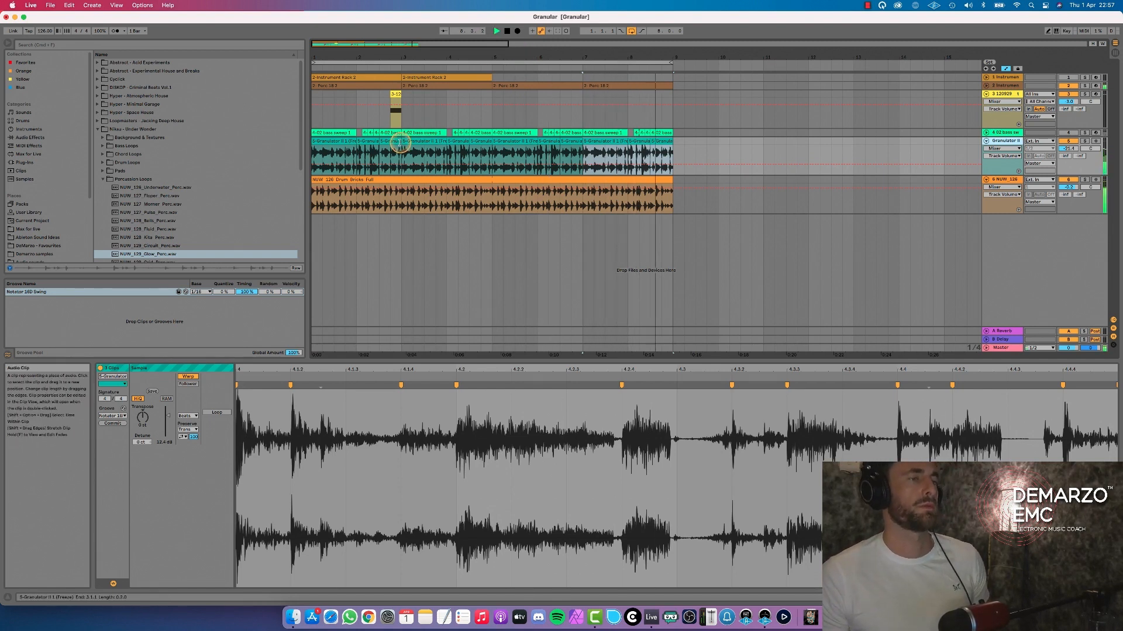
Audition the rearranged Granulator pattern from bar 7 in solo and again together with the other tracks.
key("space")
left_click(1084, 141)
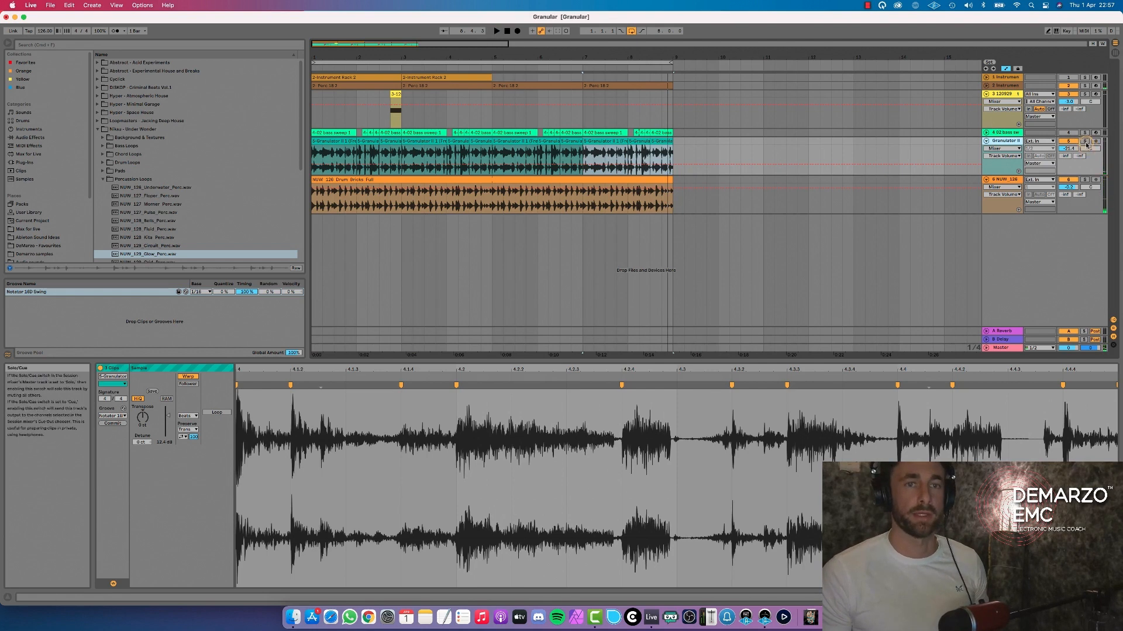
key("space")
key("space")
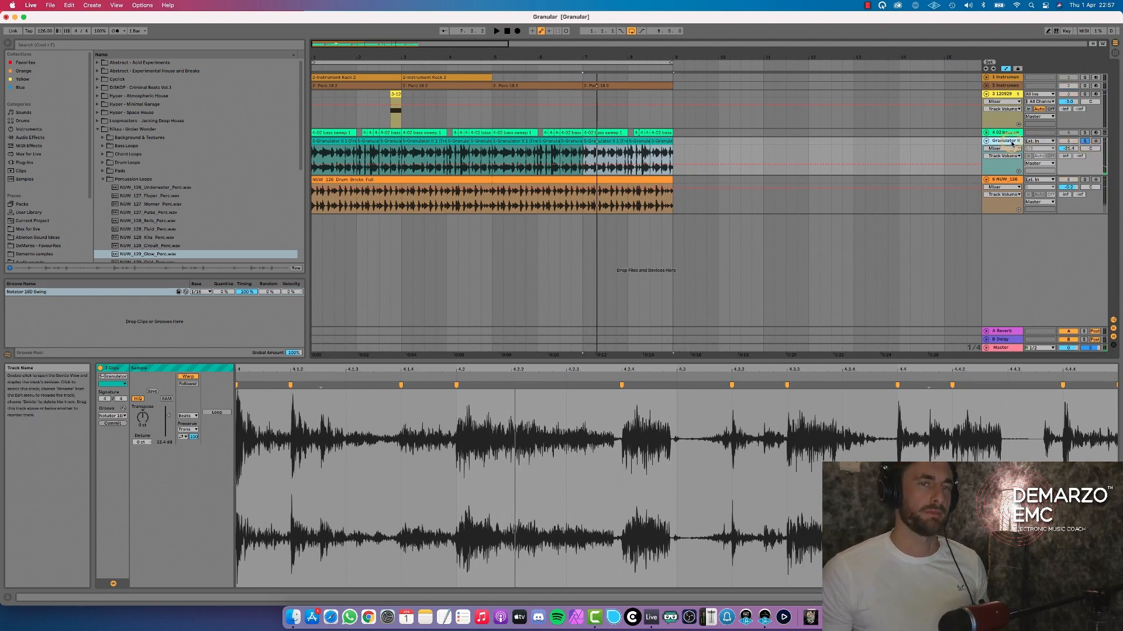
left_click(1012, 144)
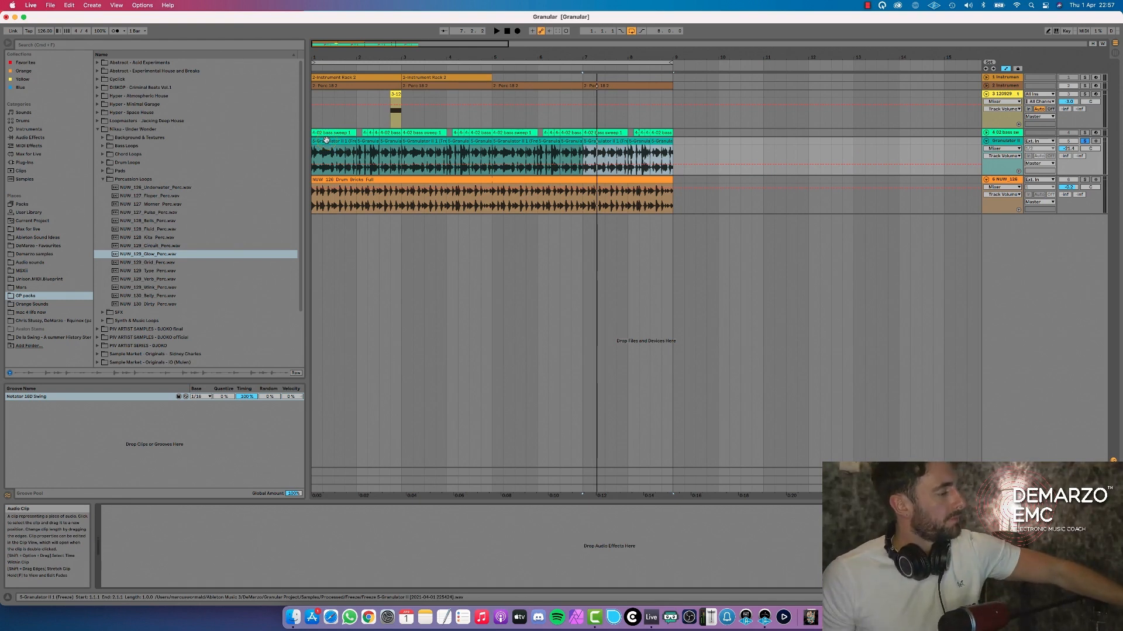
key("space")
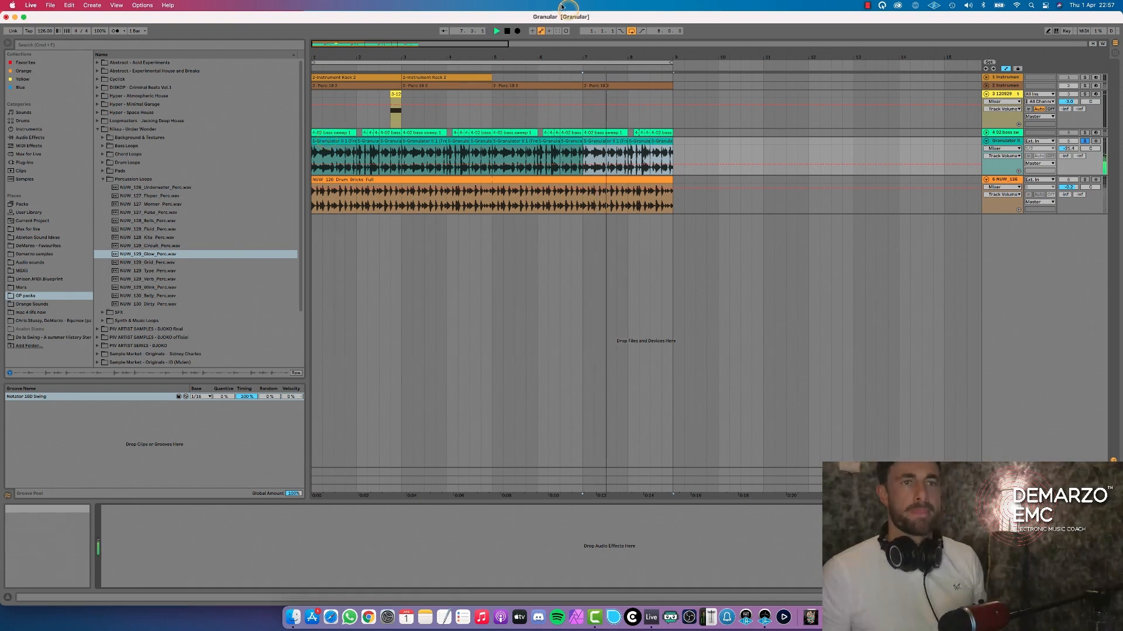
left_click(916, 5)
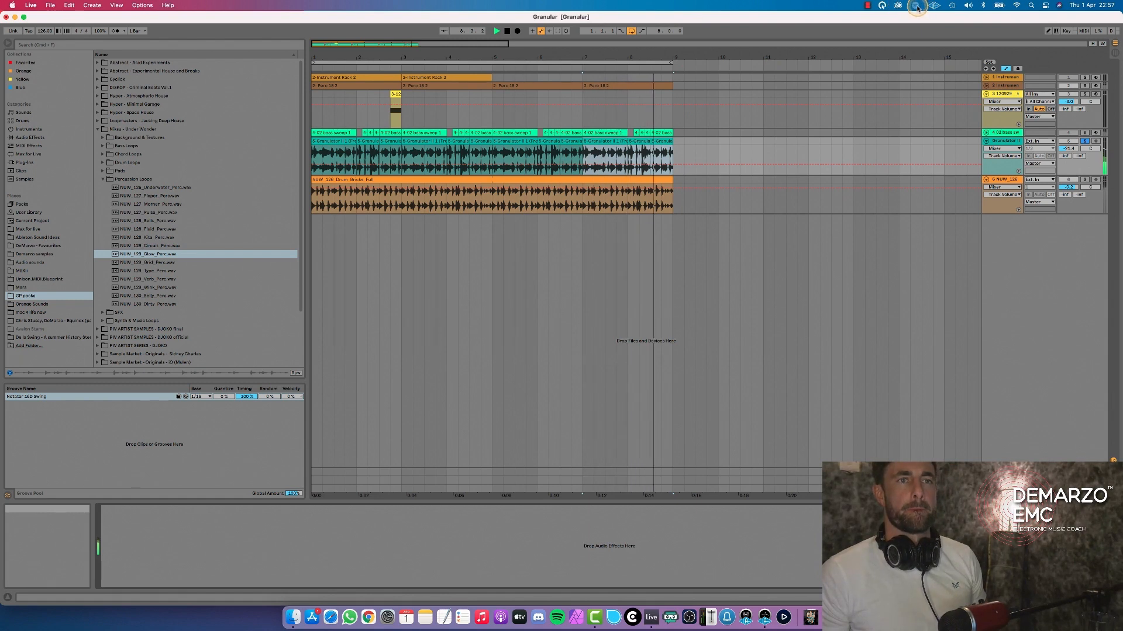
left_click(924, 28)
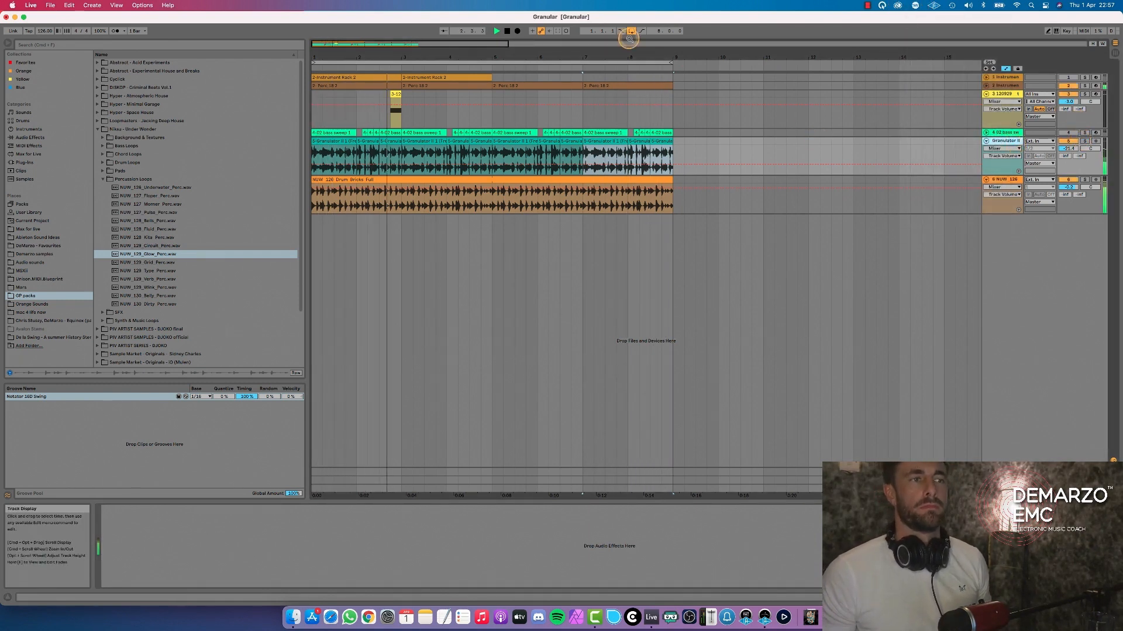
Move the two-bar section holding the short wow-that-was-inappropriate clip from bars 1-2 to bars 3-4 and copy it to bars 7-8.
left_click_drag(611, 57, 633, 55)
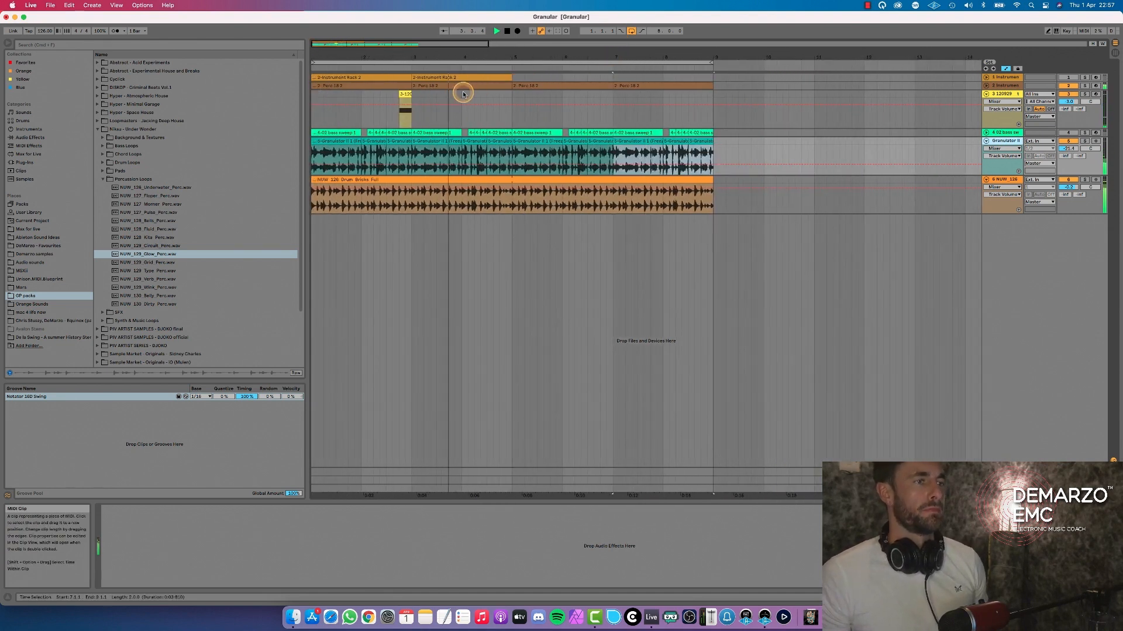
left_click(440, 95)
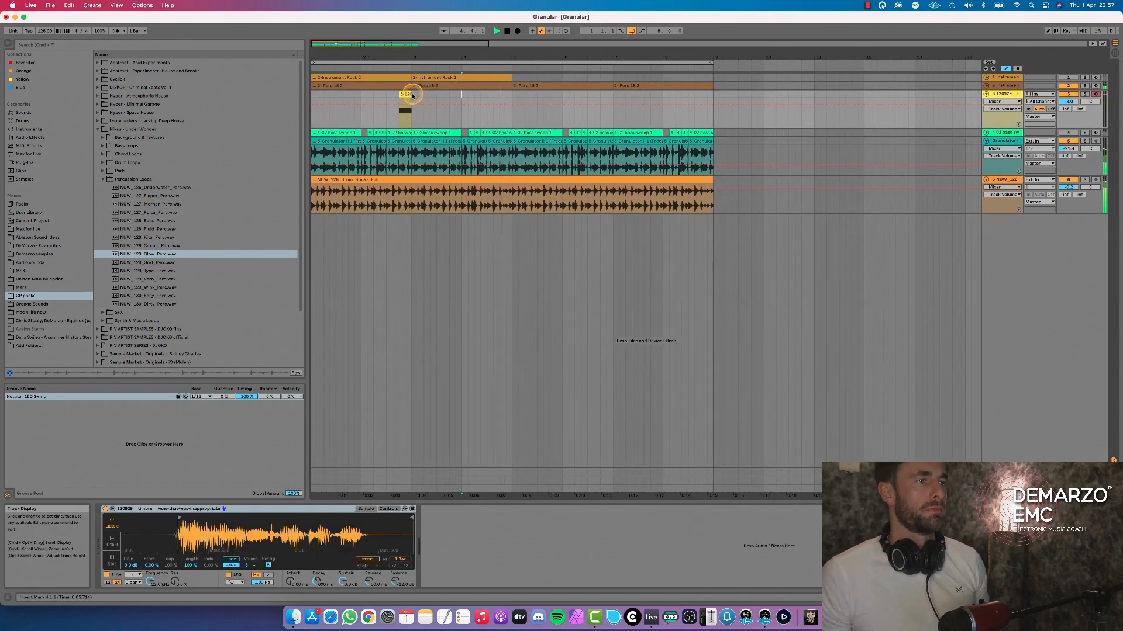
left_click_drag(410, 95, 304, 96)
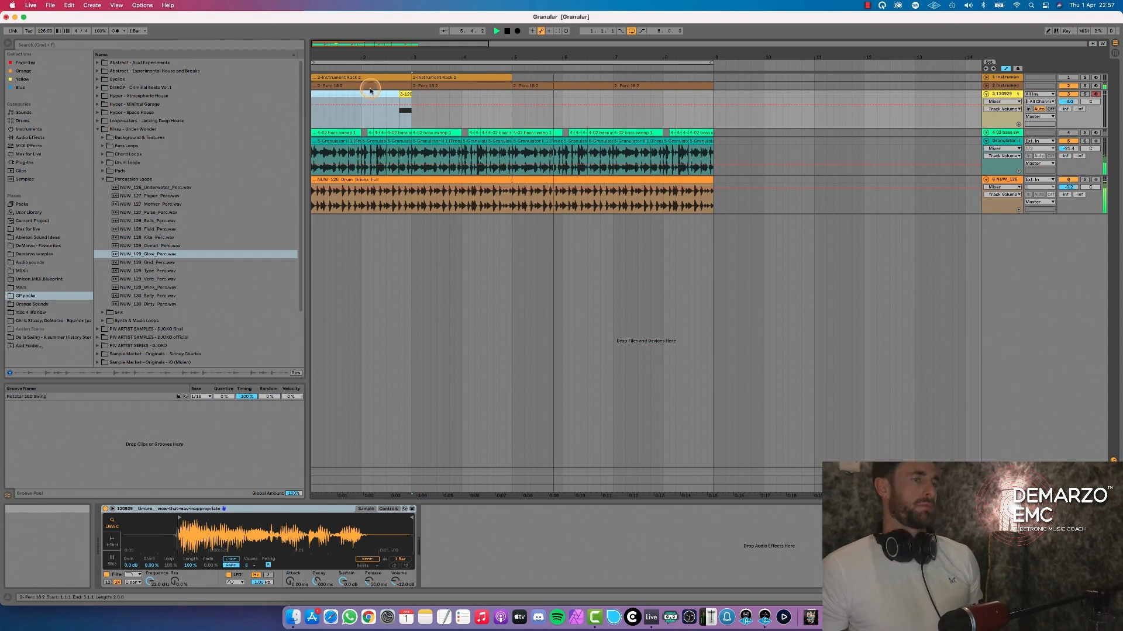
key("super+d")
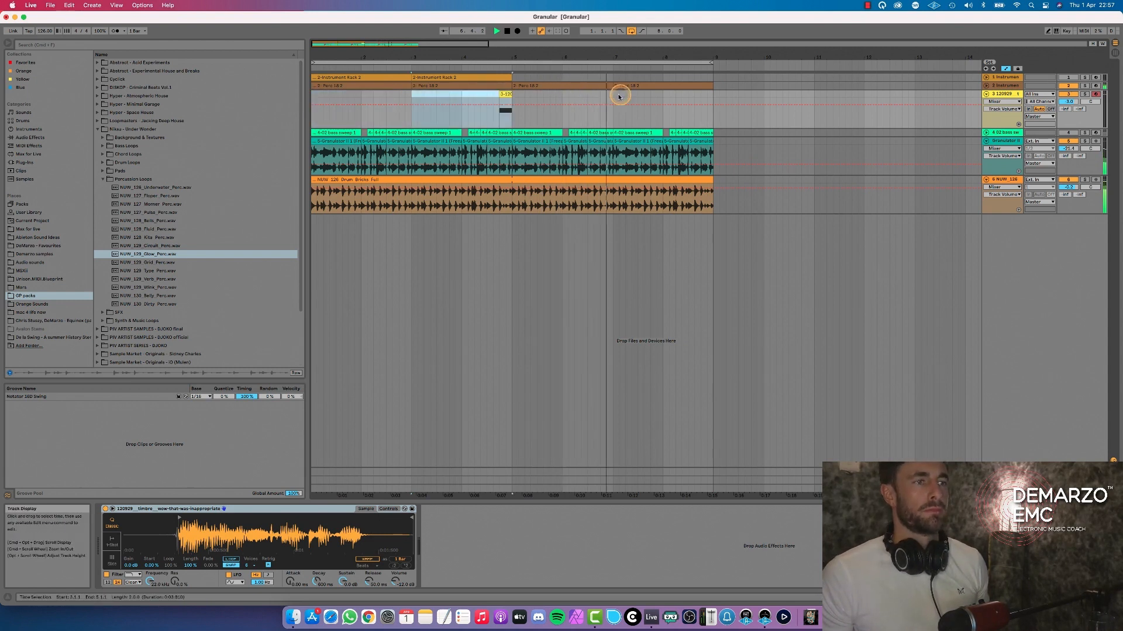
left_click(615, 97)
key("super+v")
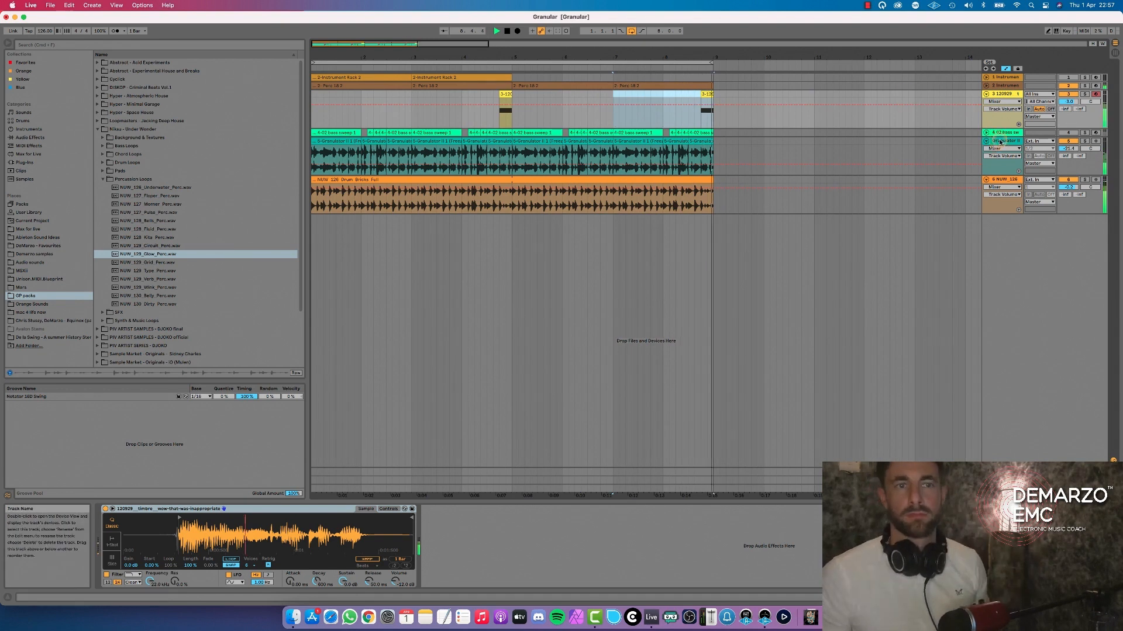
Solo the Granulator track and browse the FabFilter plug-ins among the Audio Units.
left_click(1032, 142)
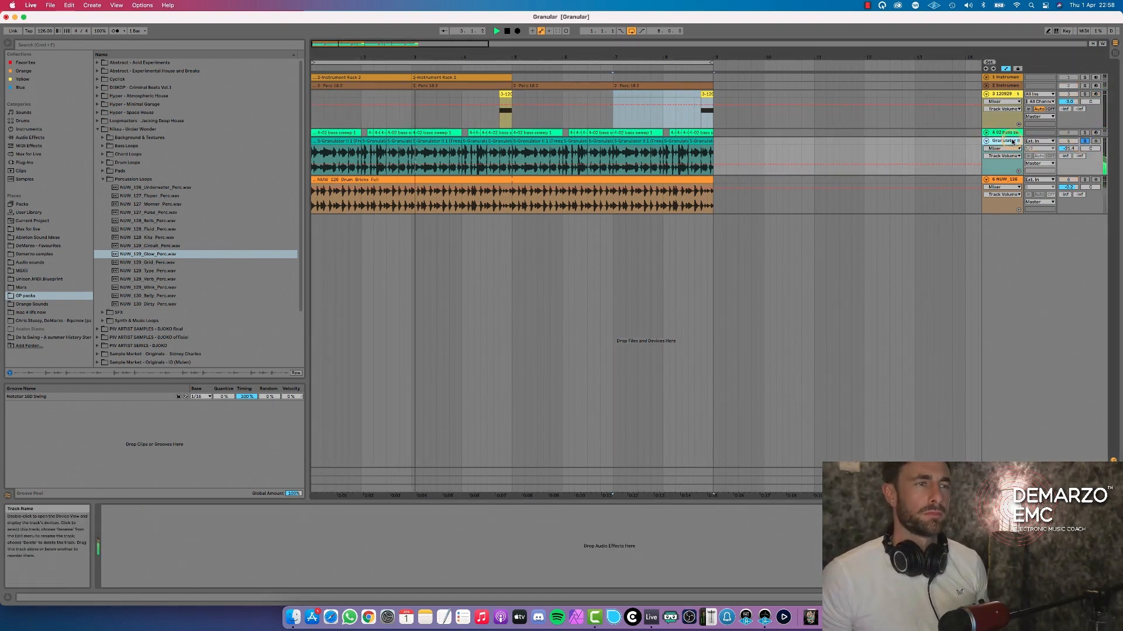
left_click(39, 162)
scroll(117, 181, "up", 5)
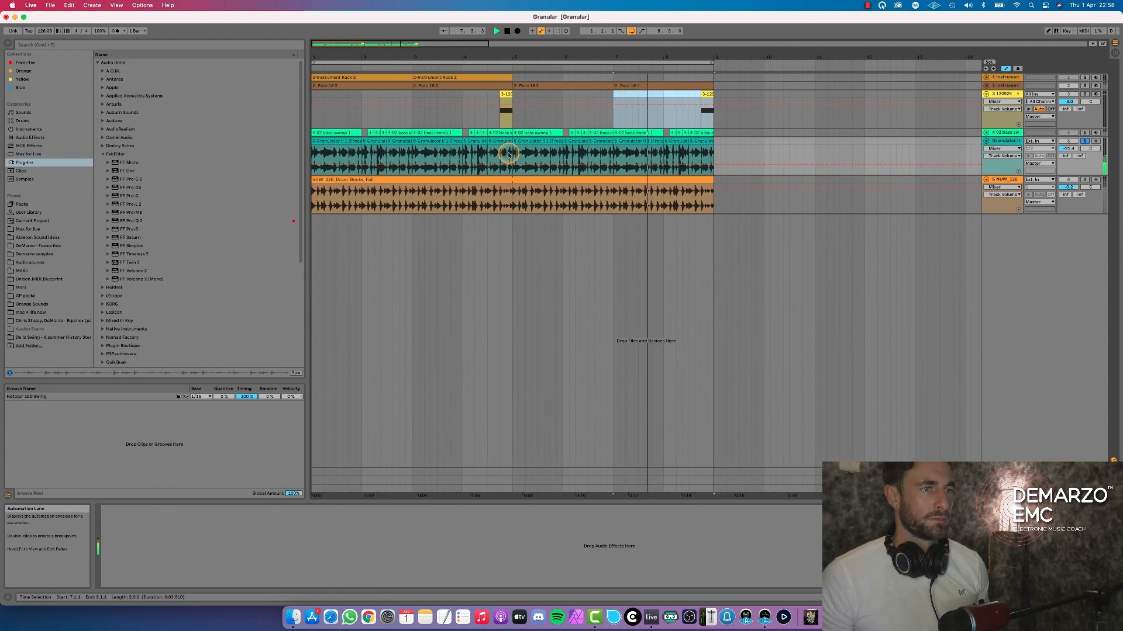
Split the Granulator clip at 7.4.1, open the last-beat slice, and quantize all of its audio.
left_click(652, 150)
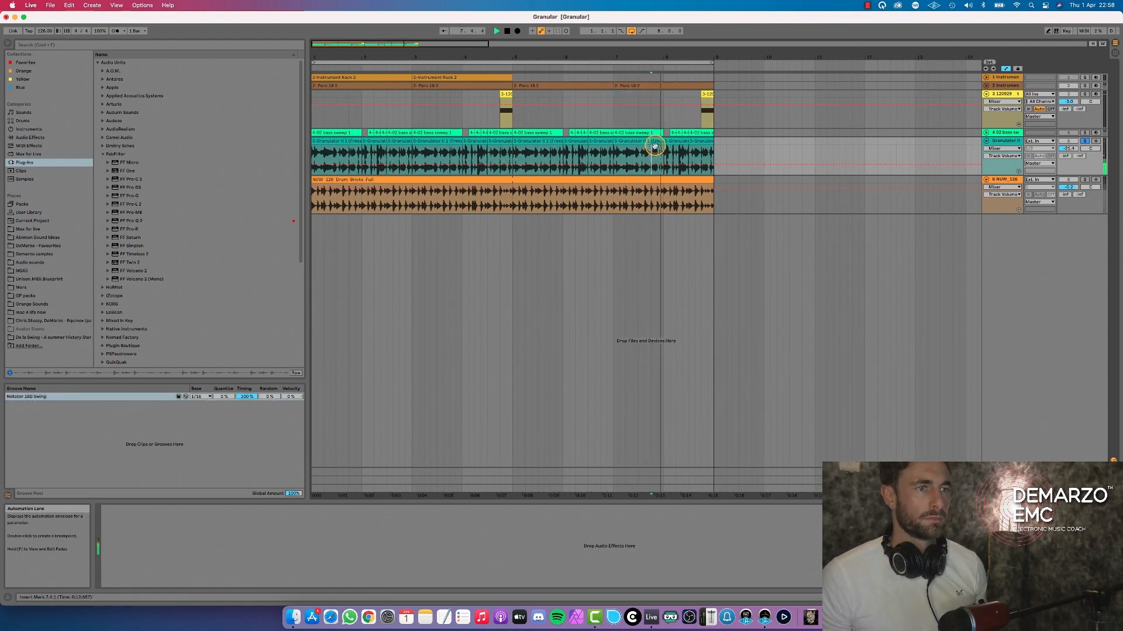
double_click(654, 146)
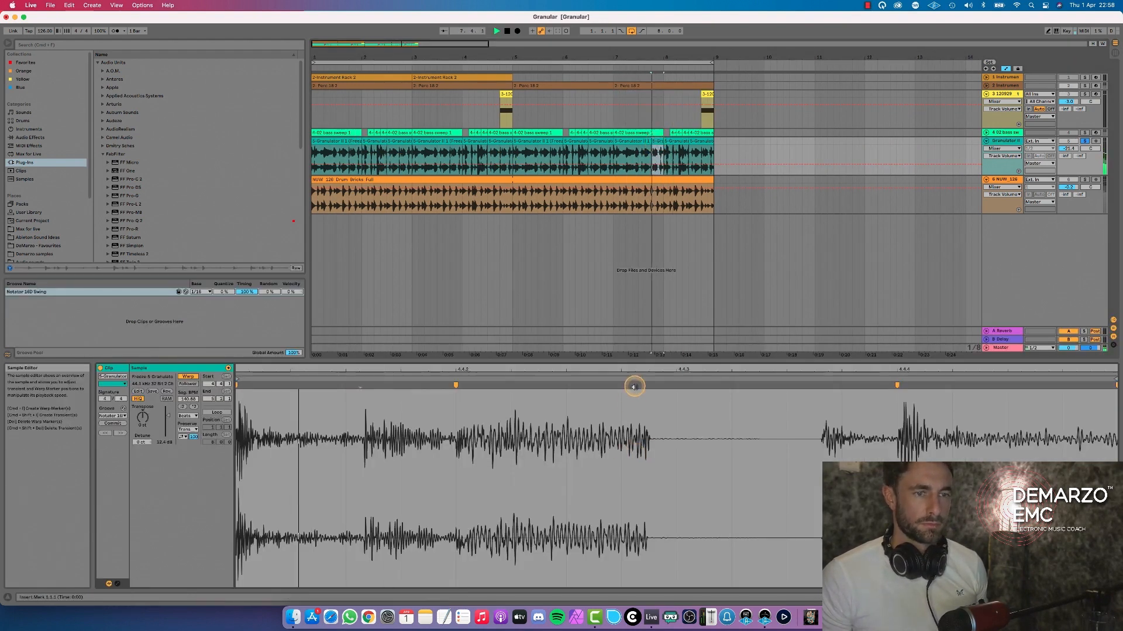
key("super+a")
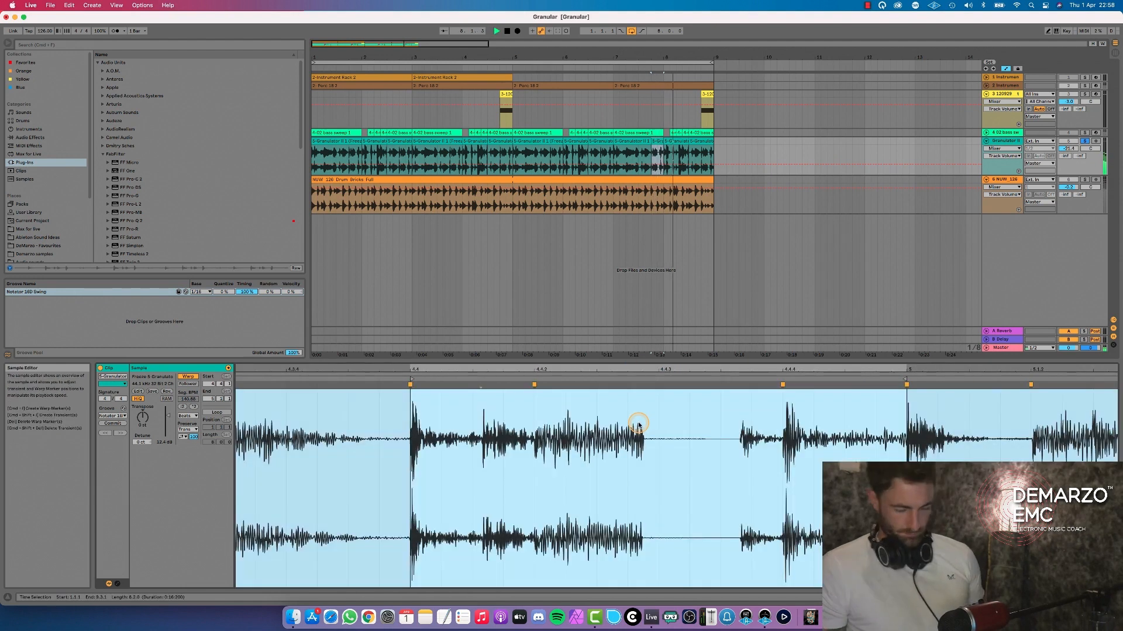
key("super+u")
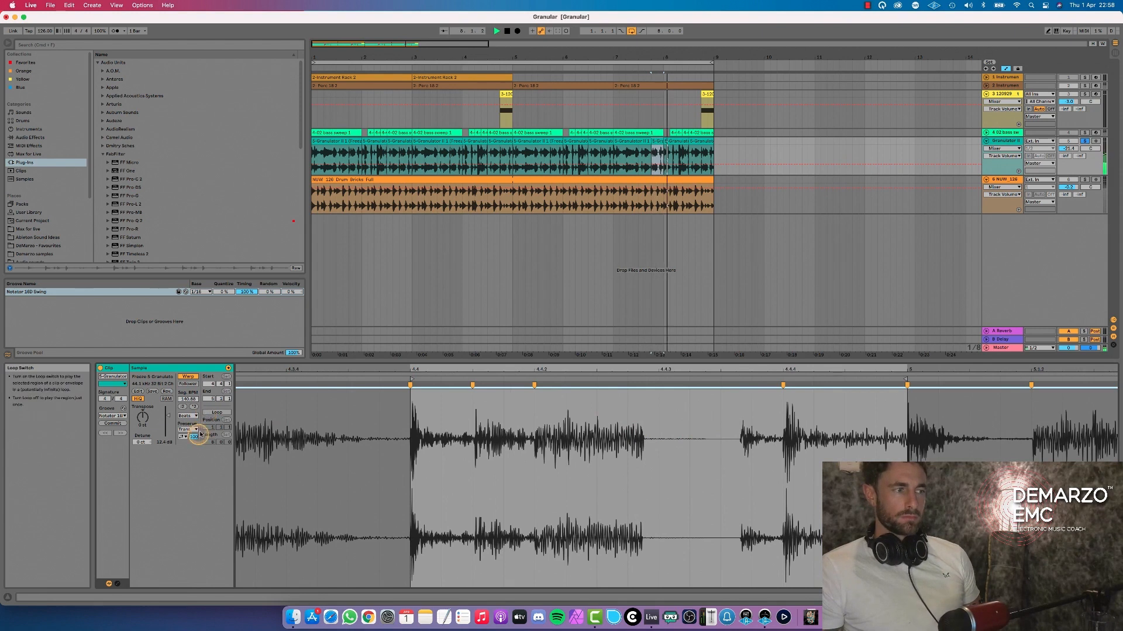
Change the 7.4.1 slice's transient loop mode, shorten its transient envelope, and audition it with the Granulator track unsoloed.
left_click(184, 437)
left_click_drag(195, 440, 193, 438)
key("space")
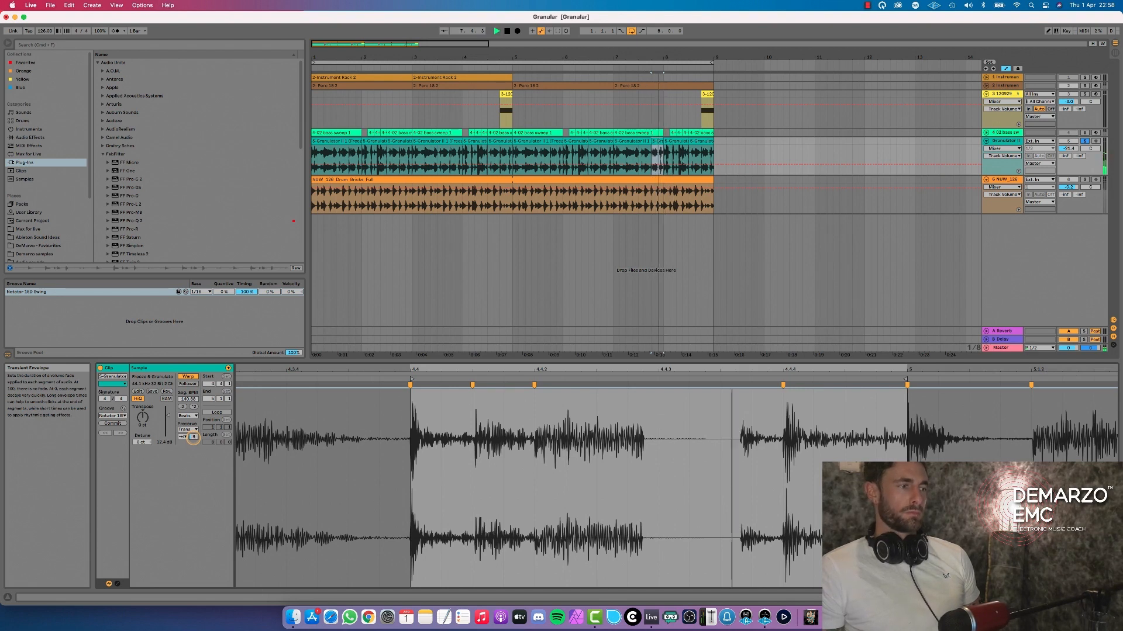
left_click(1084, 141)
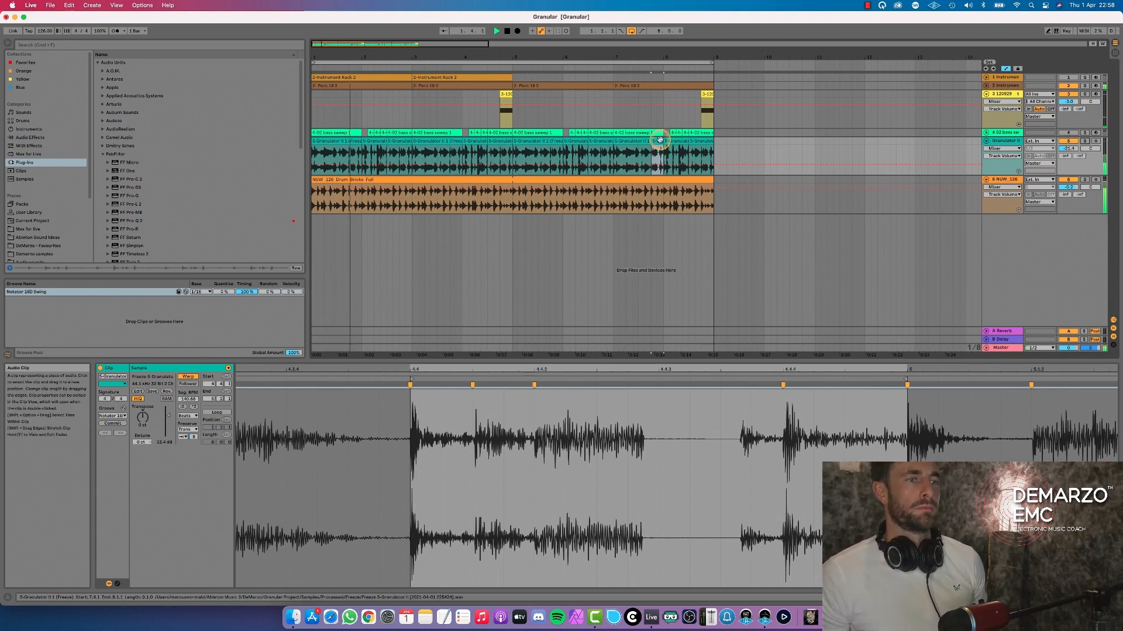
key("space")
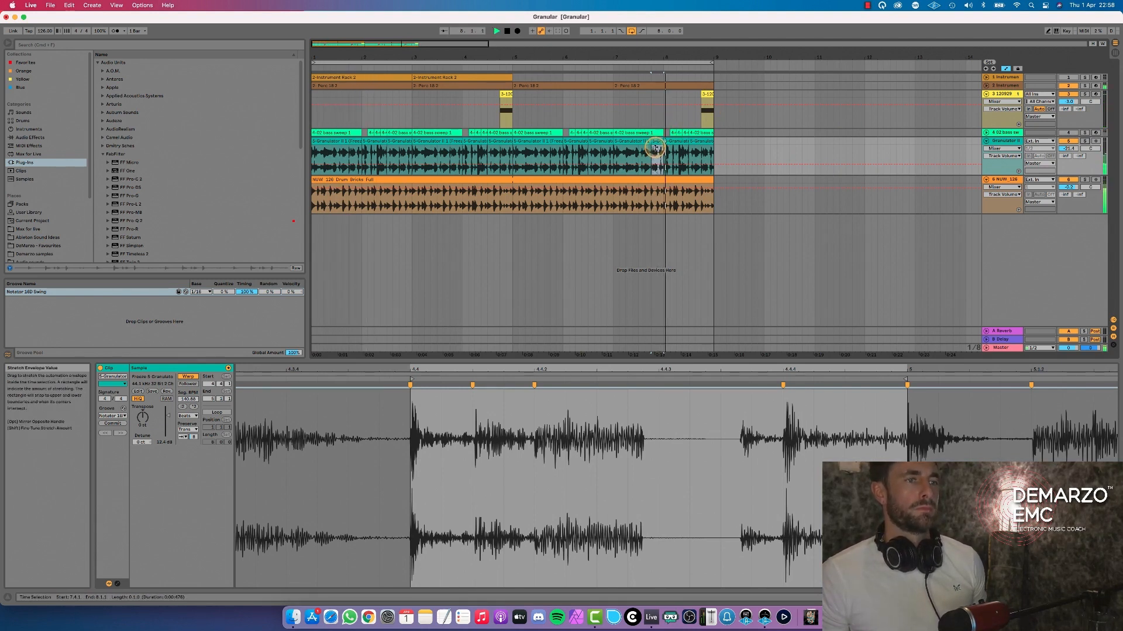
key("space")
Split the Granulator clip at 1.4.1 and select the resulting last-beat slice of bar 1.
left_click(349, 152)
key("space")
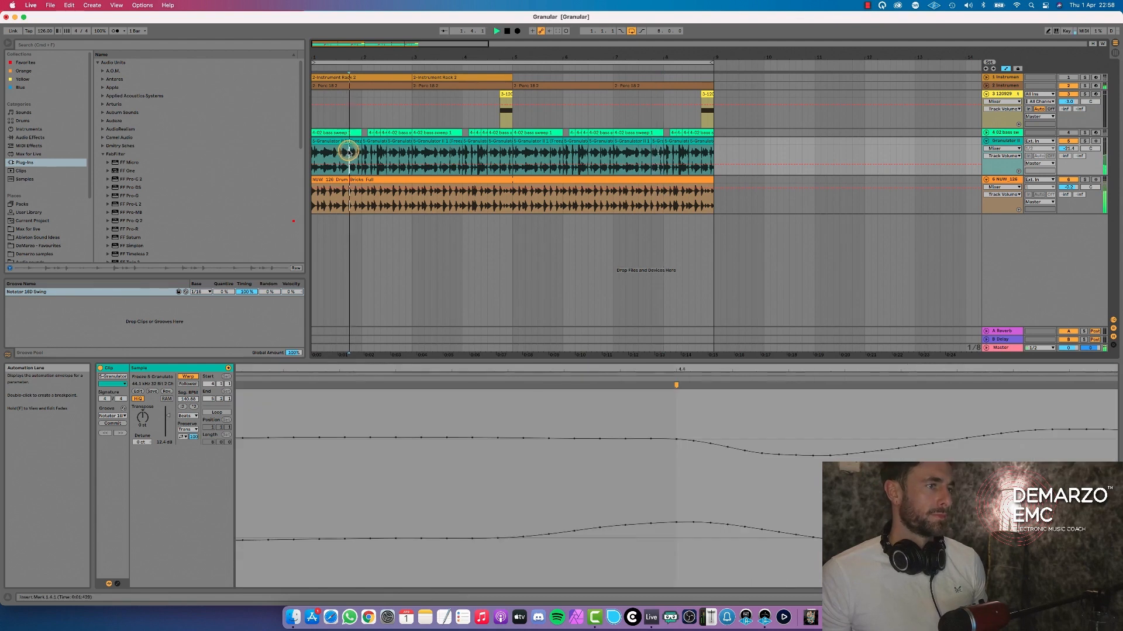
key("space")
key("super+e")
left_click(351, 146)
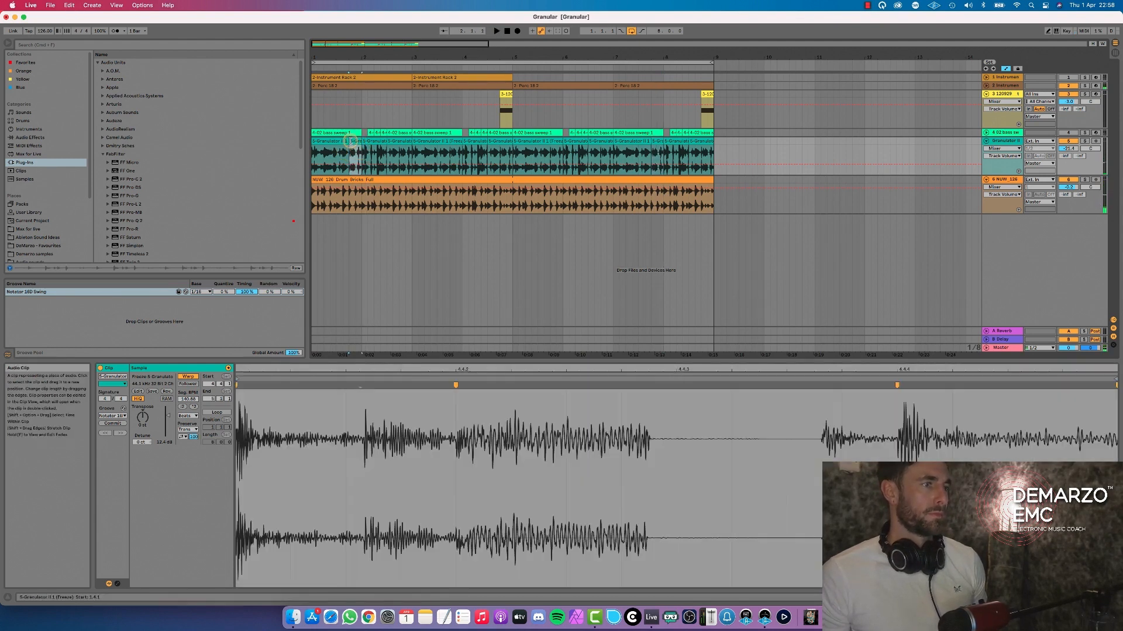
Replace the short Granulator clip ending bar 1 with a copy of the one ending bar 7, and repeat the first two bars up to bar 9.
key("space")
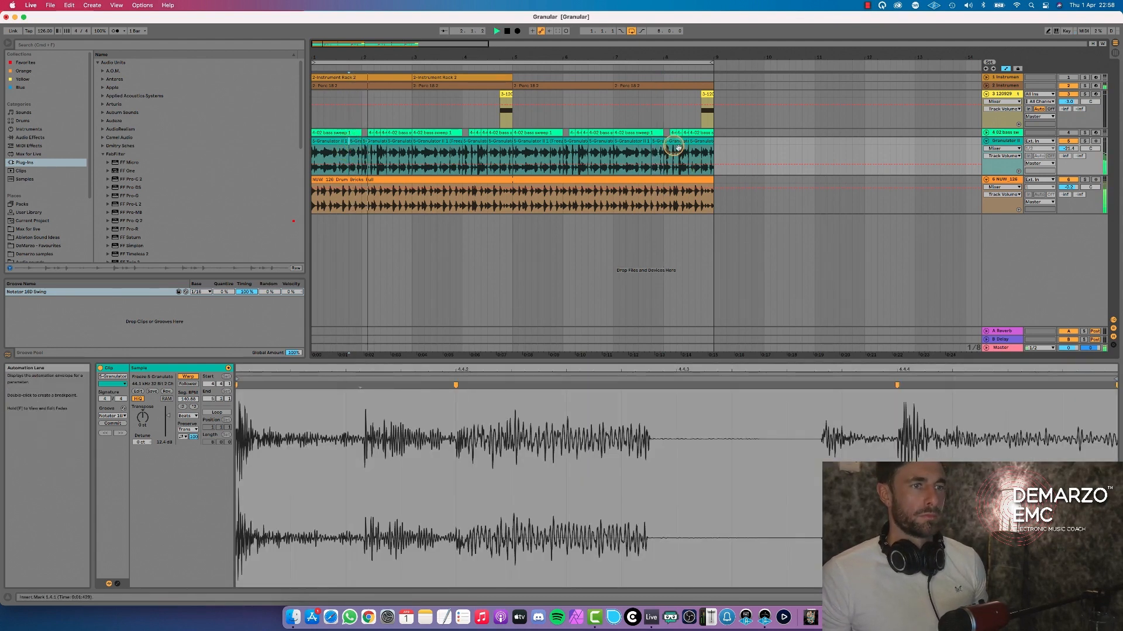
left_click(659, 142)
key("space")
key("space")
left_click(372, 141)
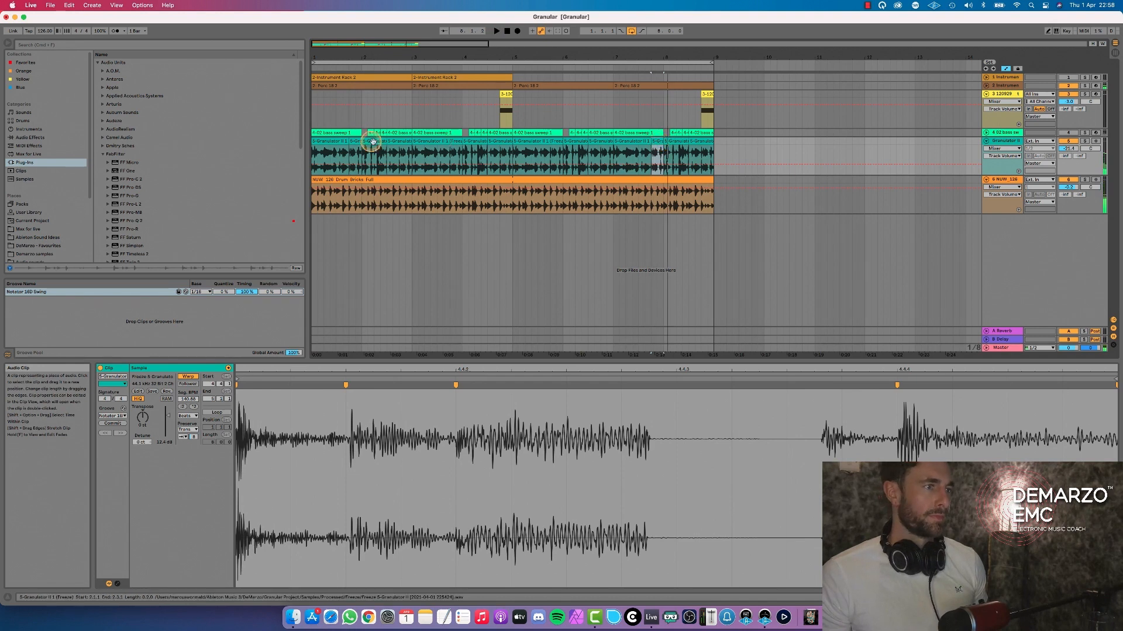
left_click(356, 141)
key("super+v")
key("space")
left_click_drag(413, 147, 311, 148)
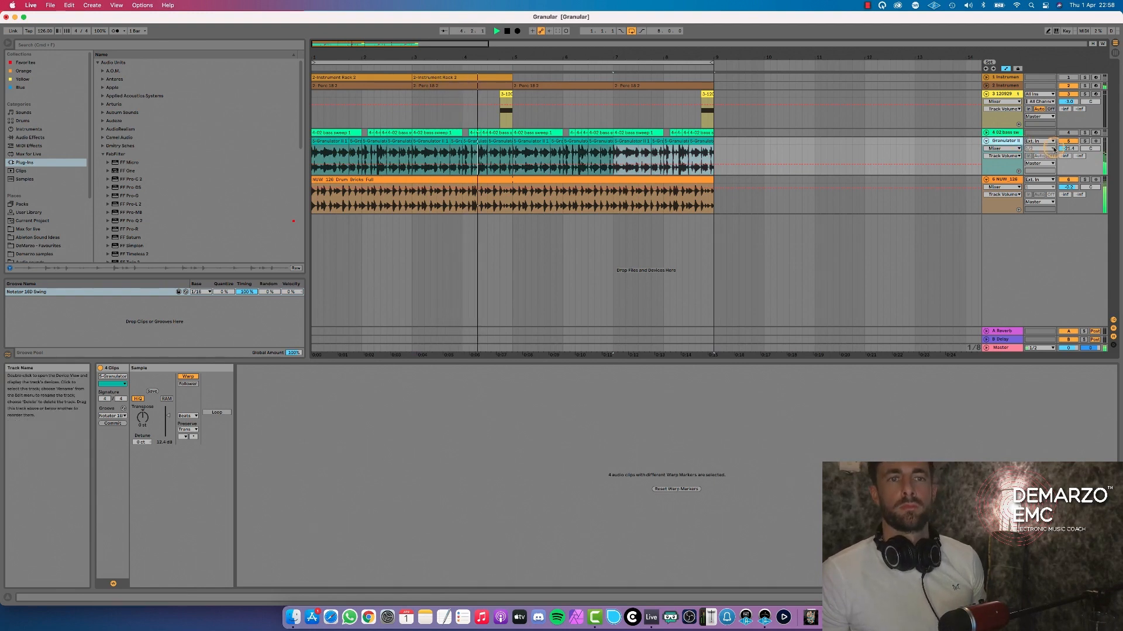
Adjust the Granulator II track's volume slightly and solo the track.
left_click_drag(1065, 151, 1065, 153)
left_click(1015, 143)
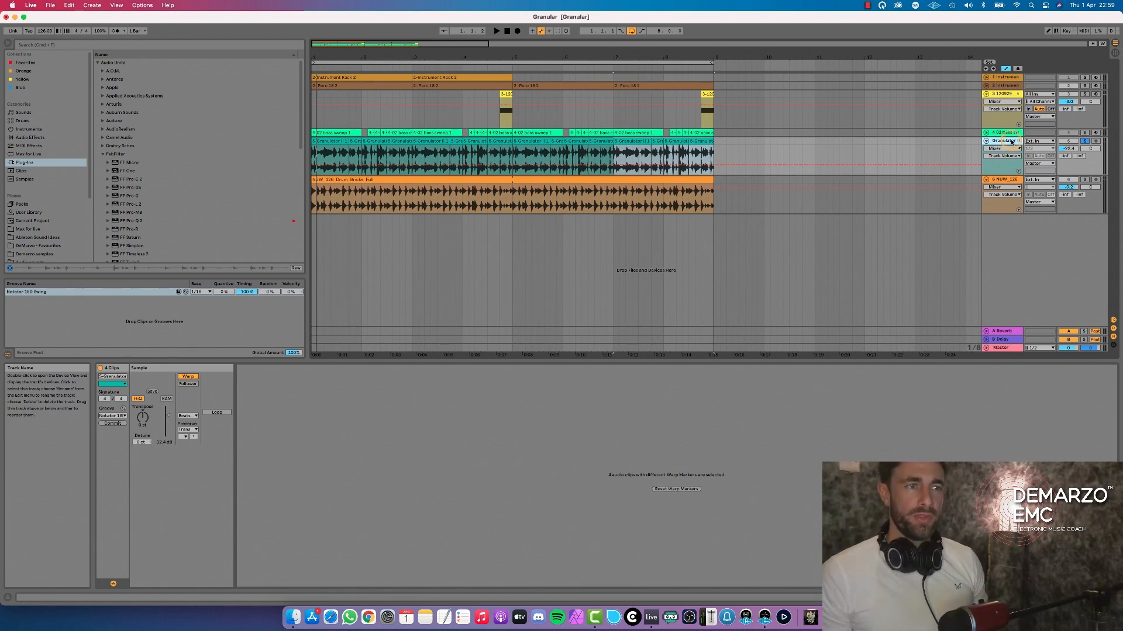
Show the Granulator II track's devices, search all results for "multi", and add Multiband Dynamics to the track.
double_click(1006, 142)
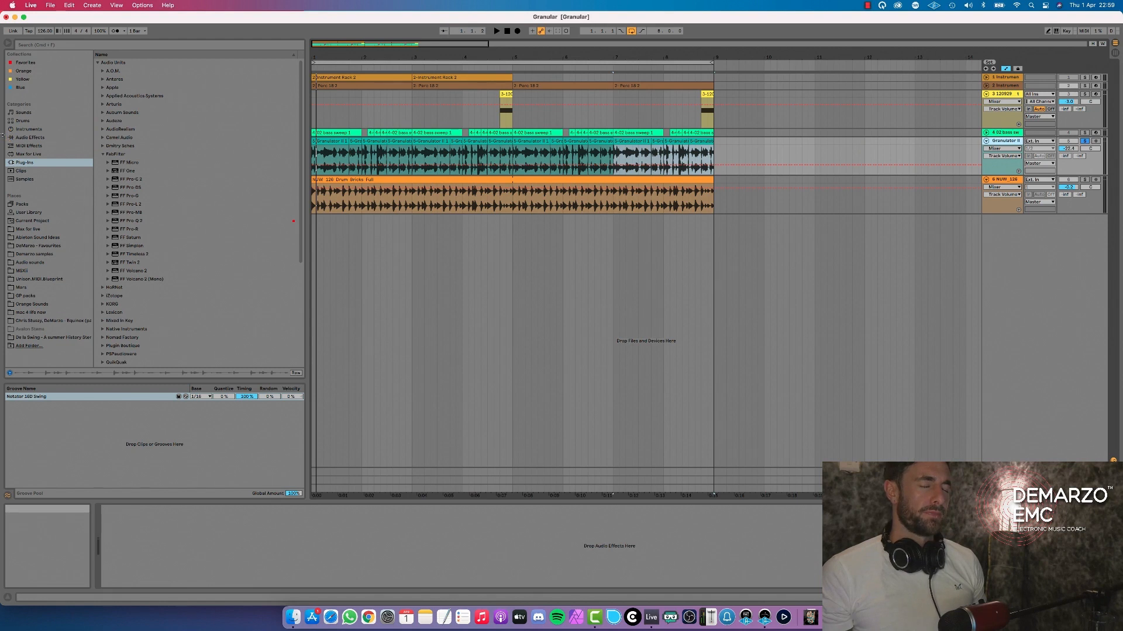
left_click(42, 46)
type("multi")
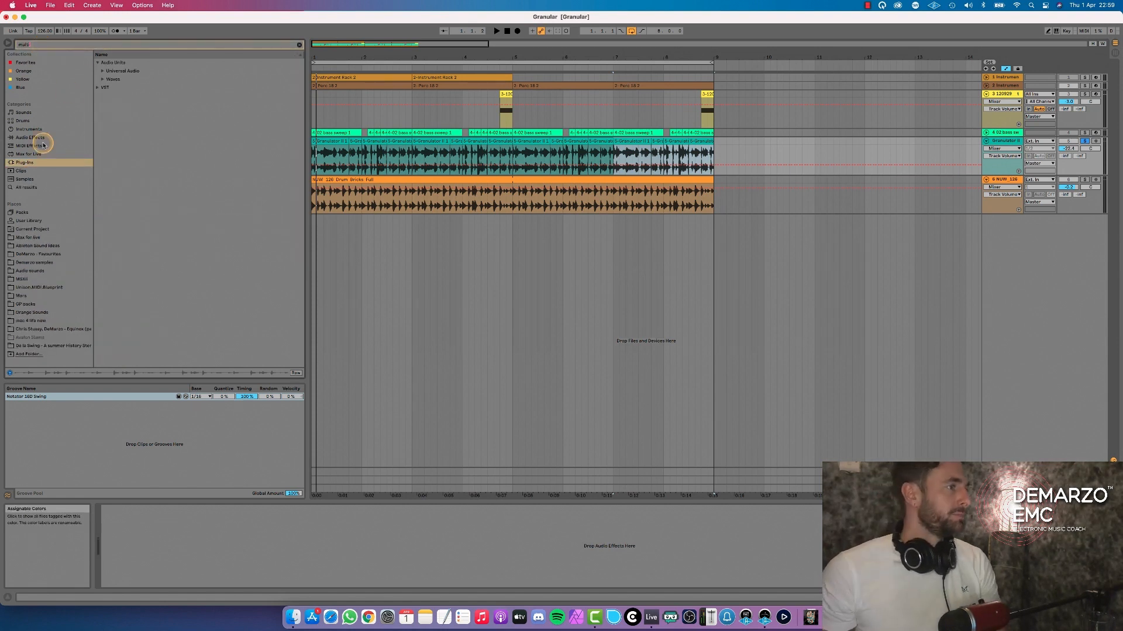
left_click(41, 187)
scroll(151, 143, "up", 3)
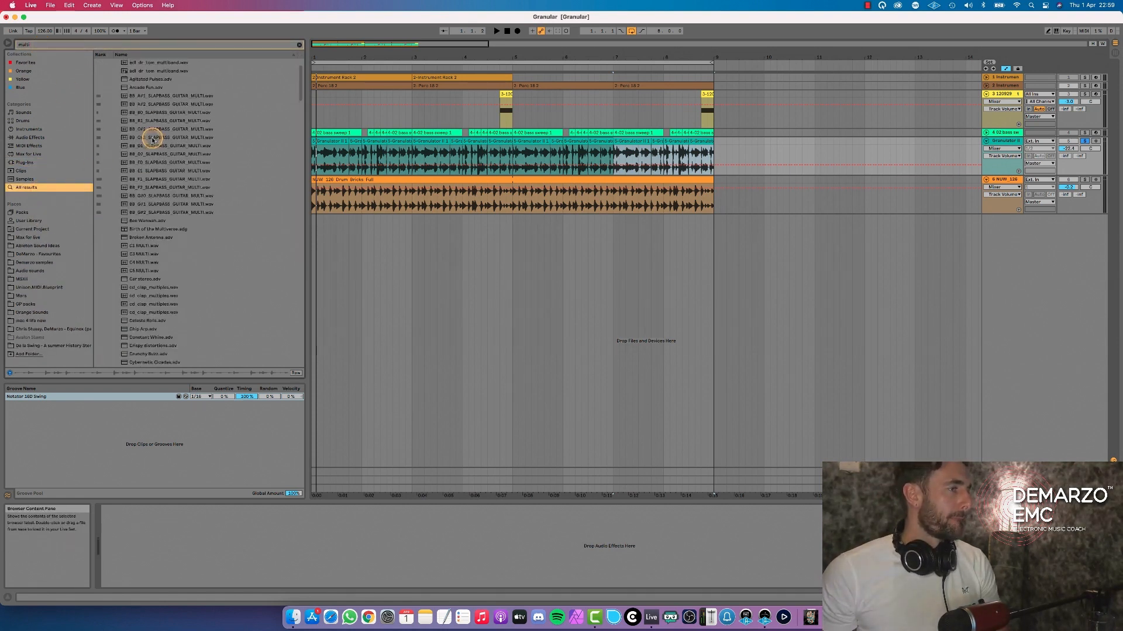
double_click(153, 64)
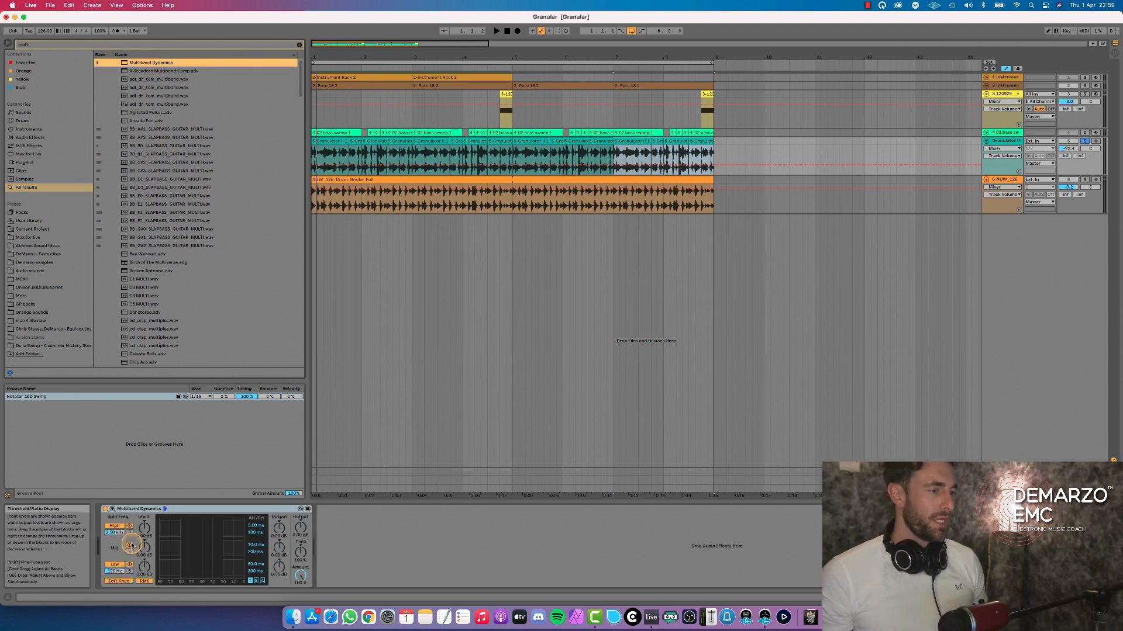
Group Multiband Dynamics into an Audio Effect Rack, show its chain list, and duplicate the chain.
right_click(139, 510)
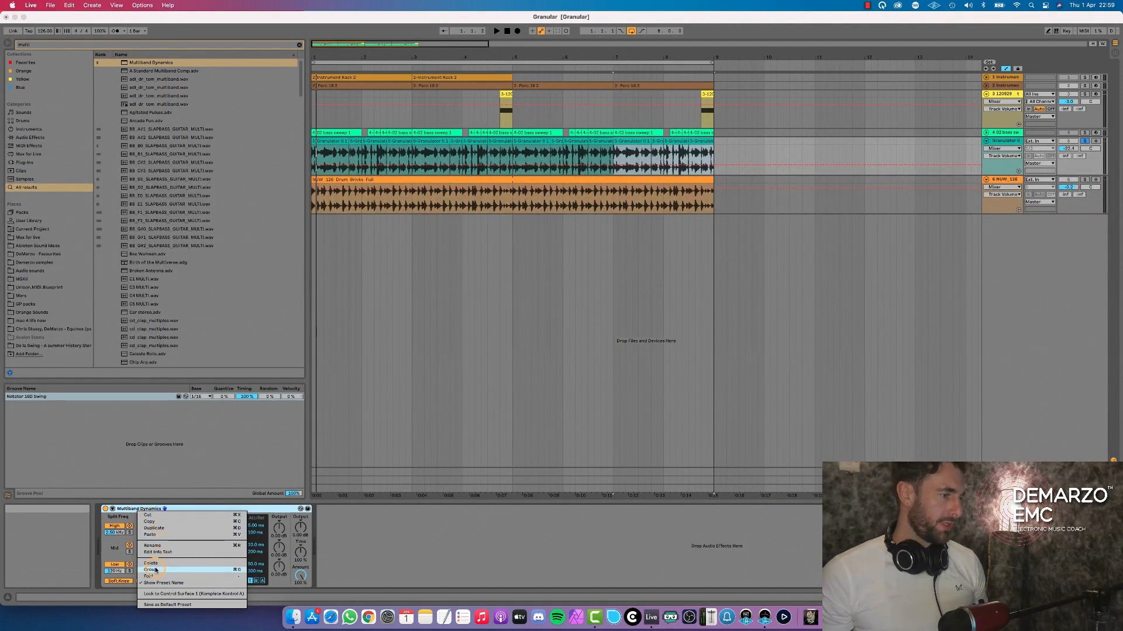
left_click(156, 570)
left_click(105, 524)
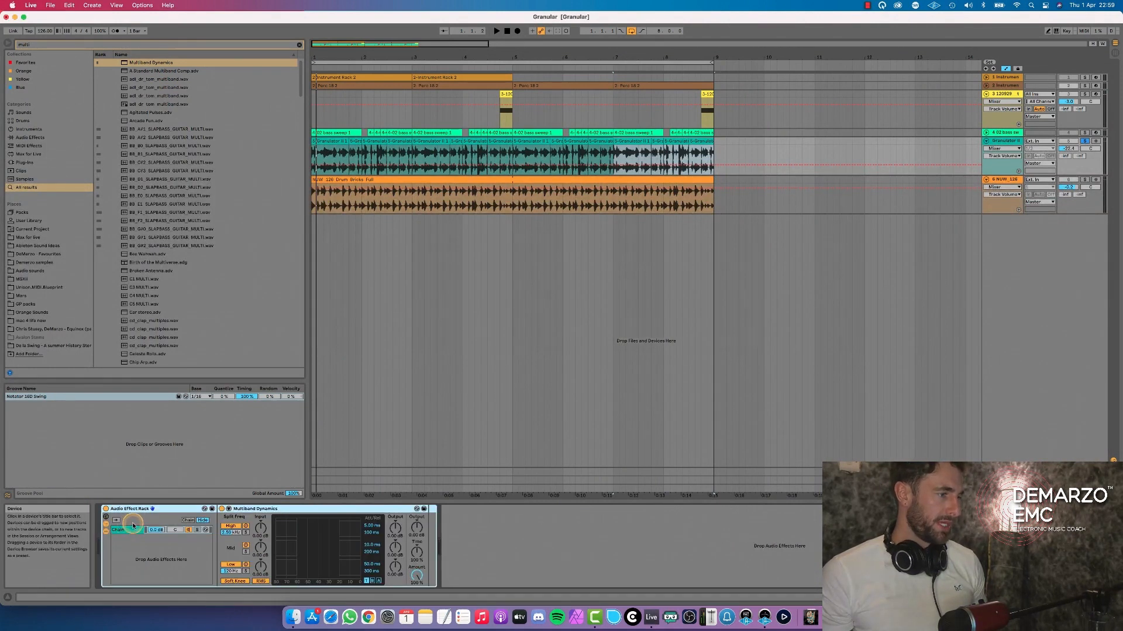
left_click(130, 530)
key("super+d")
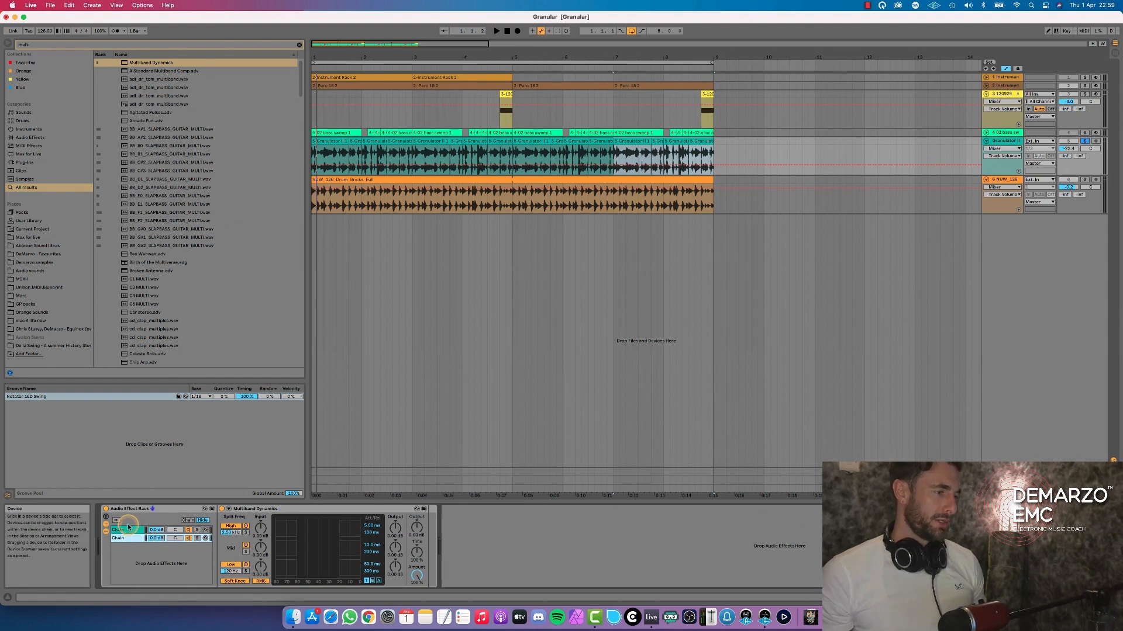
left_click(125, 538, "shift")
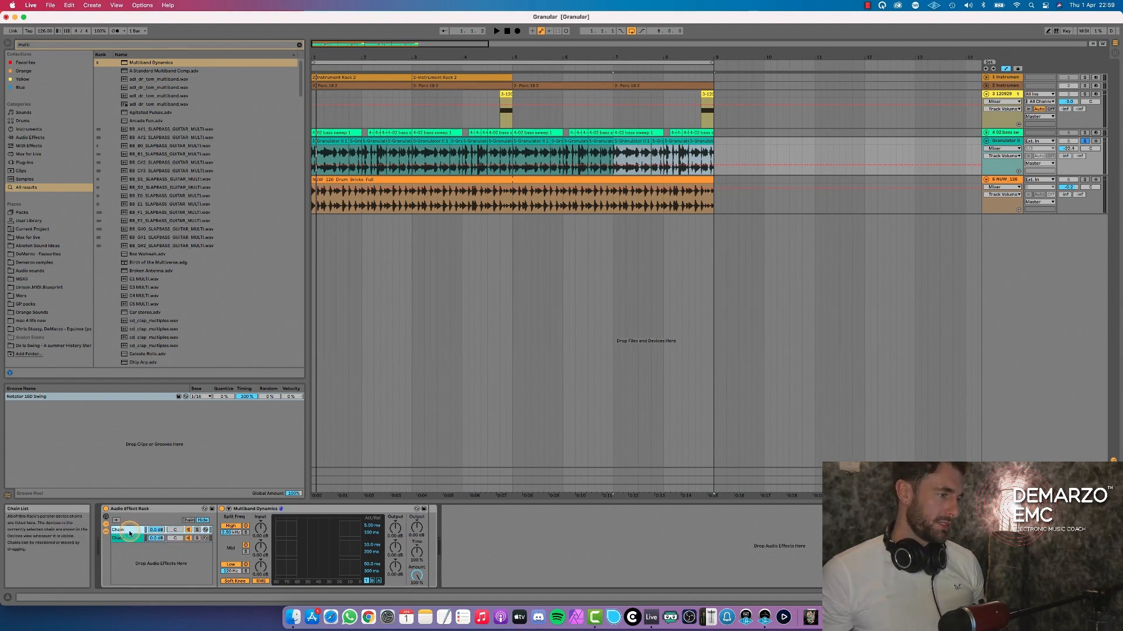
Turn down the mid and low output gains of the first chain's Multiband Dynamics, and mute the second chain during playback.
left_click(277, 509)
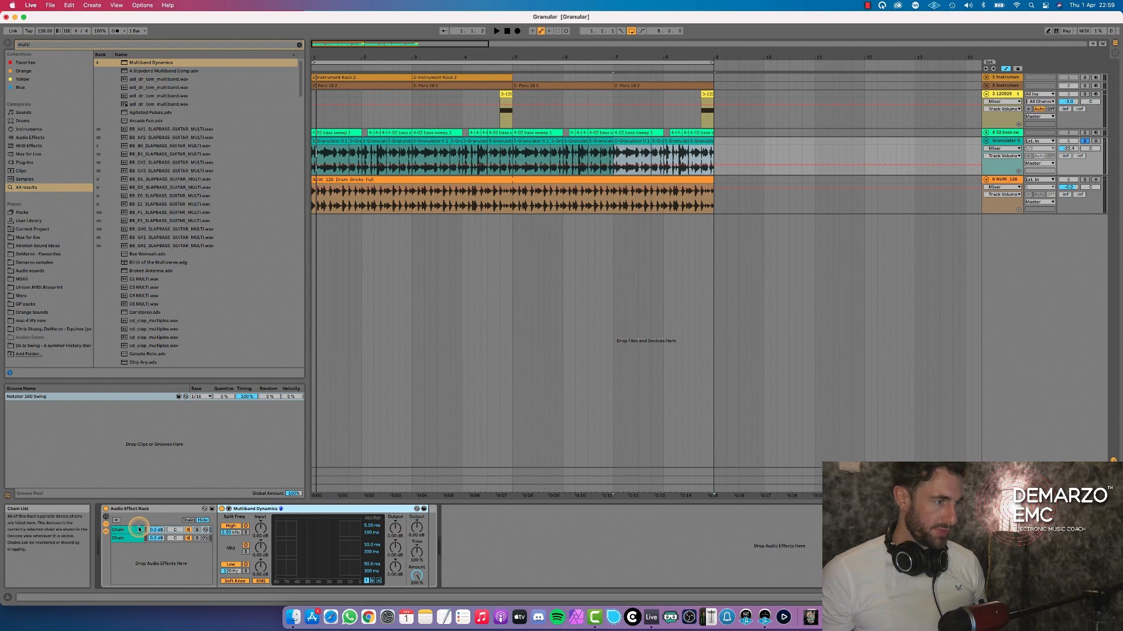
left_click_drag(393, 530, 396, 555)
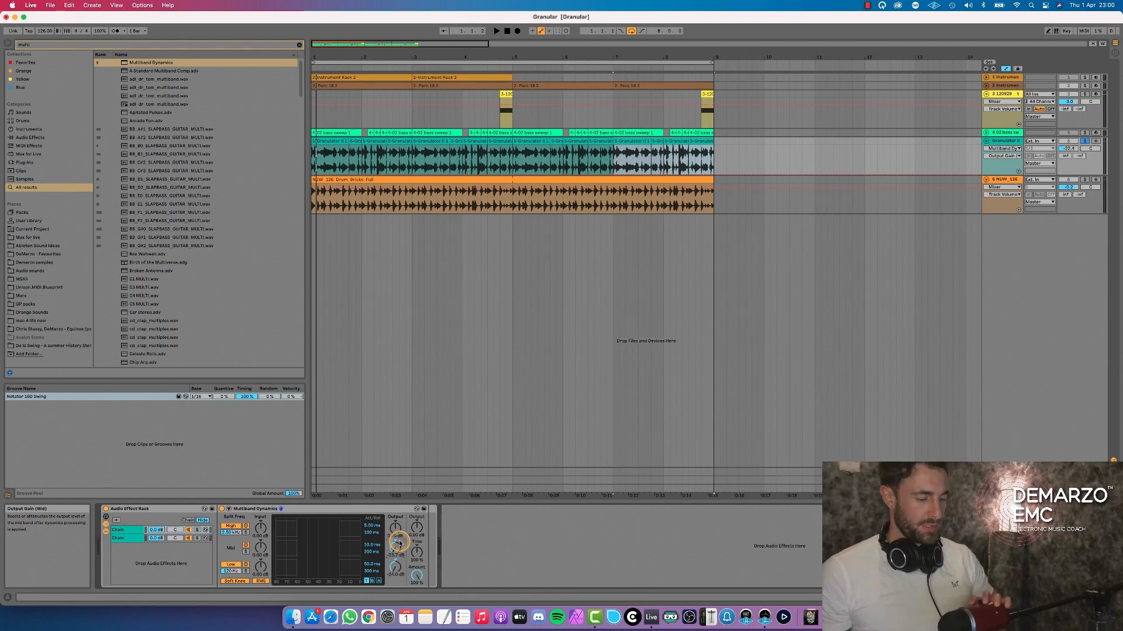
key("space")
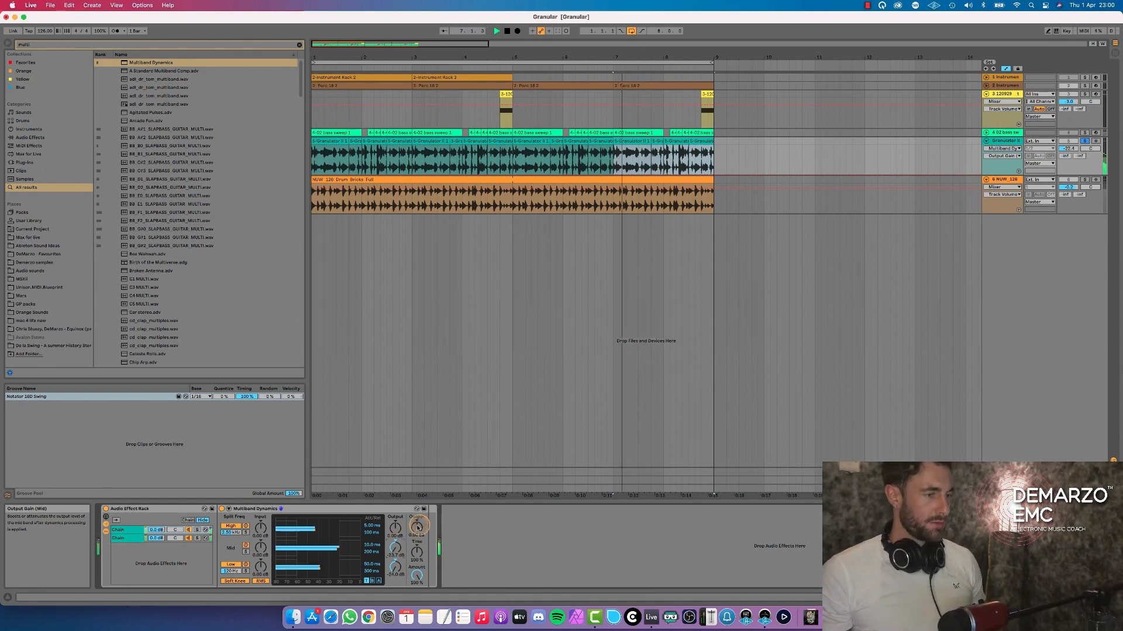
left_click(189, 538)
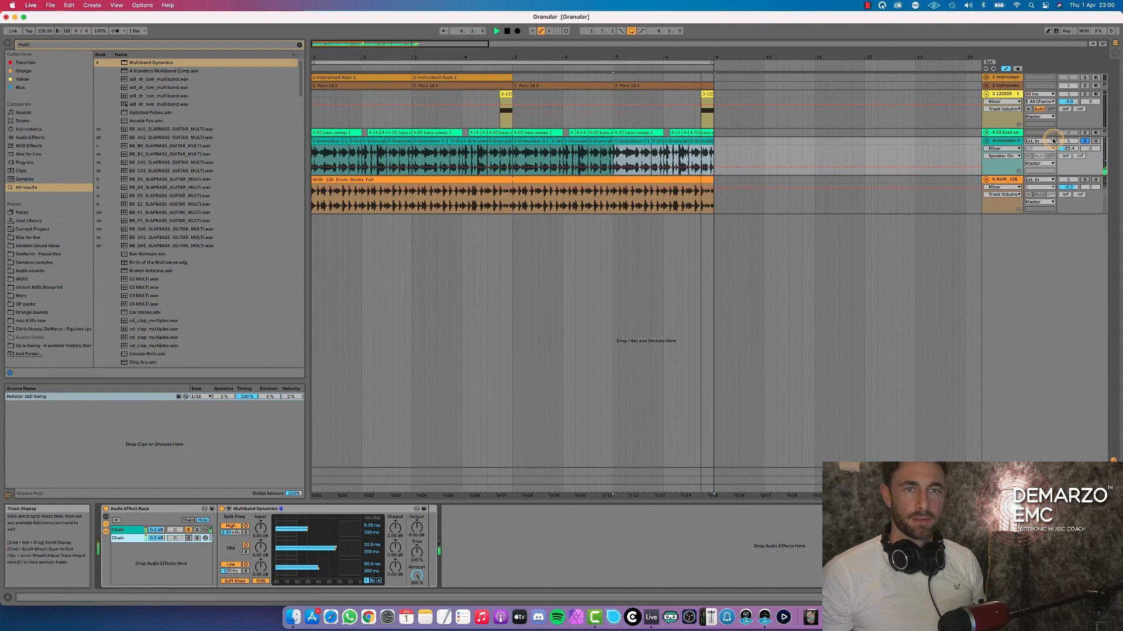
Raise the Granulator II track's volume and the Mid-High Crossover frequency of the first chain's Multiband Dynamics.
left_click_drag(1069, 148, 1070, 142)
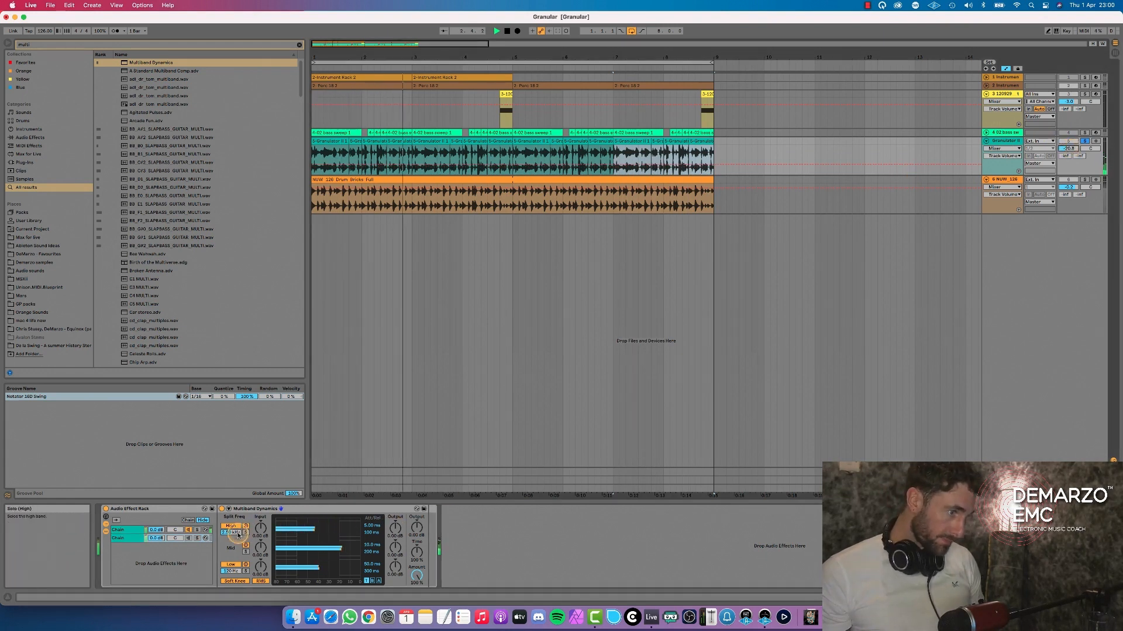
mouse_move(237, 533)
left_mouse_down()
mouse_move(237, 556)
mouse_move(232, 514)
left_mouse_up()
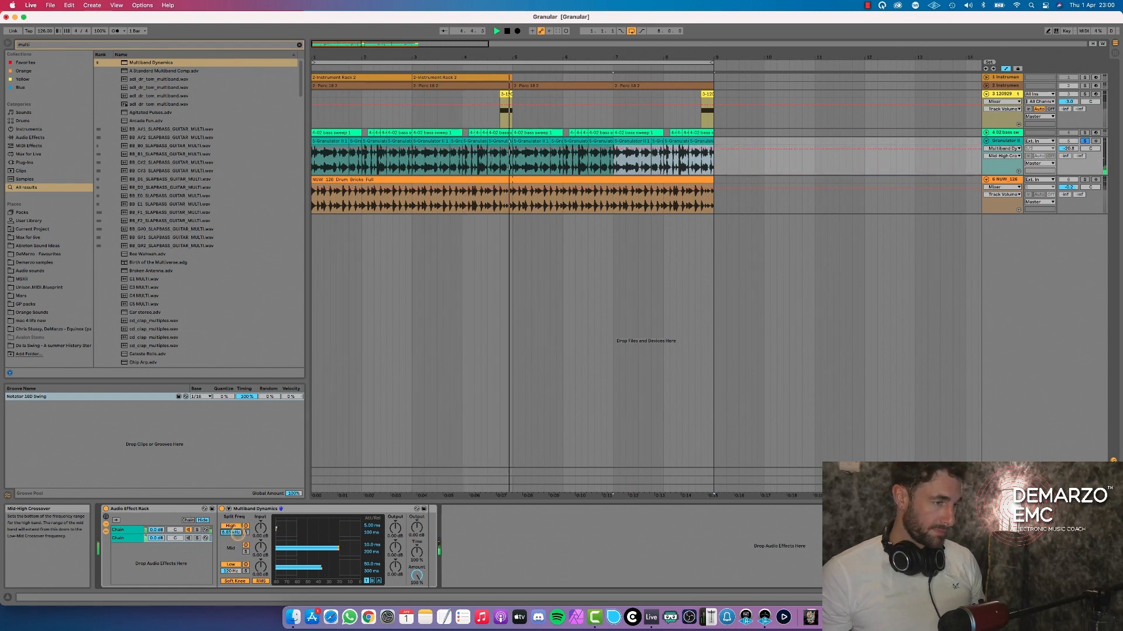
Add EQ Eight from the audio effects to the first chain, and shape a steep low cut that leaves only the high frequencies.
left_click(119, 529)
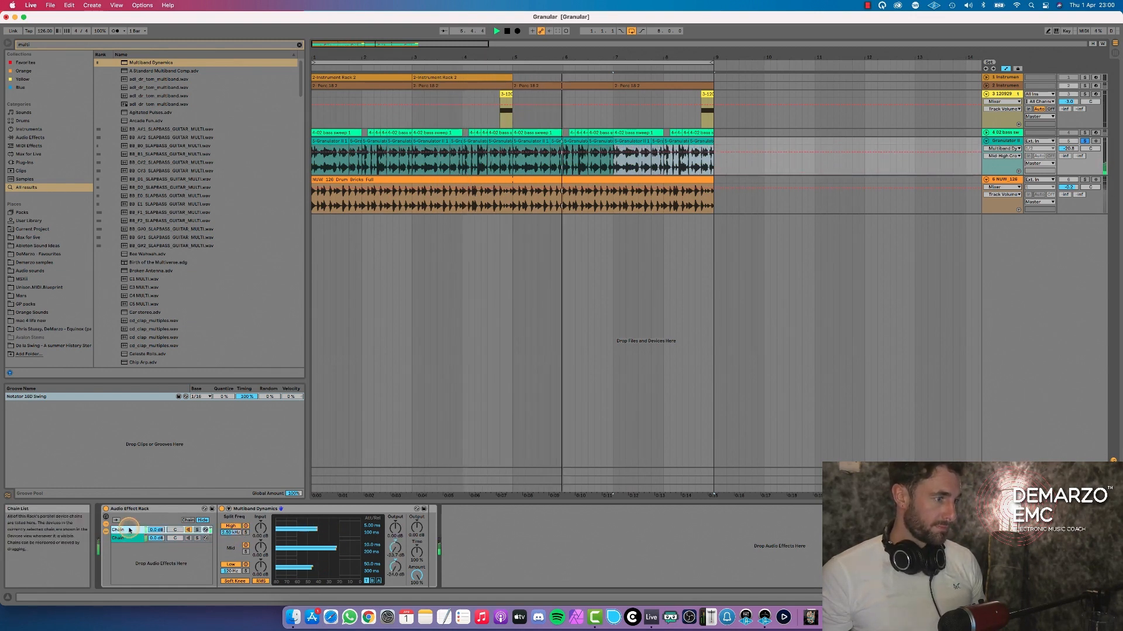
left_click(30, 138)
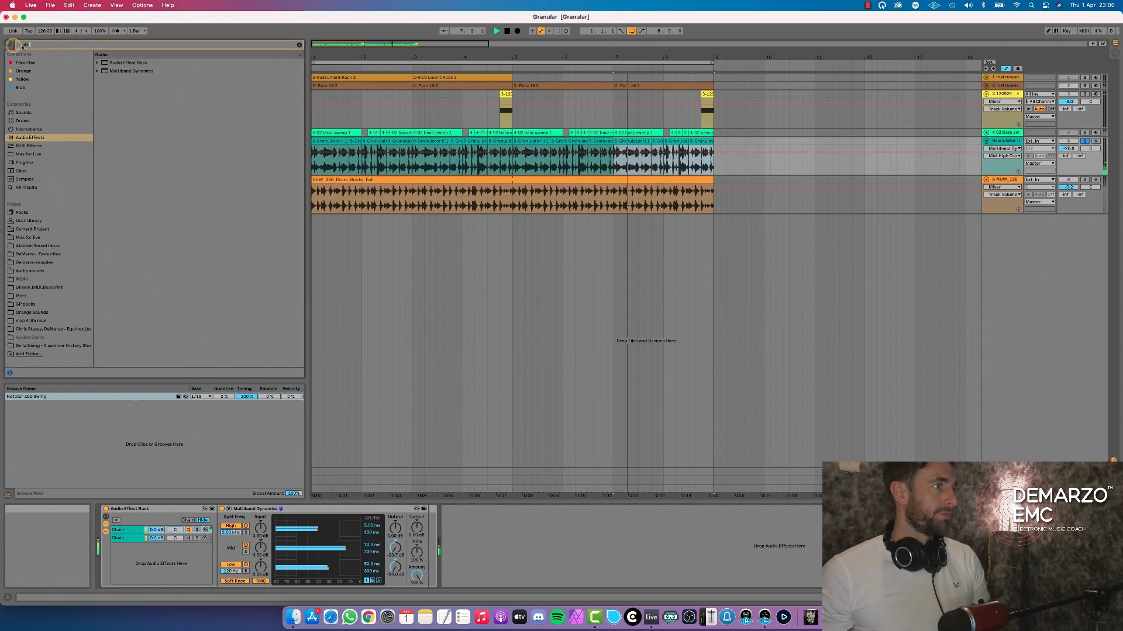
left_click(97, 63)
left_click(97, 62)
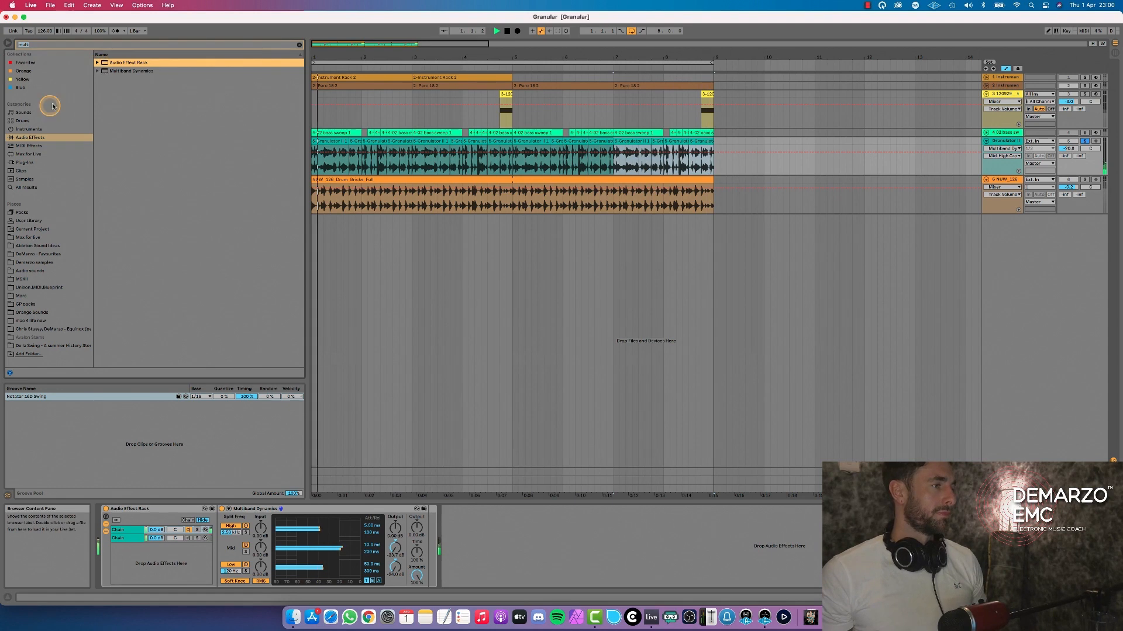
left_click(41, 136)
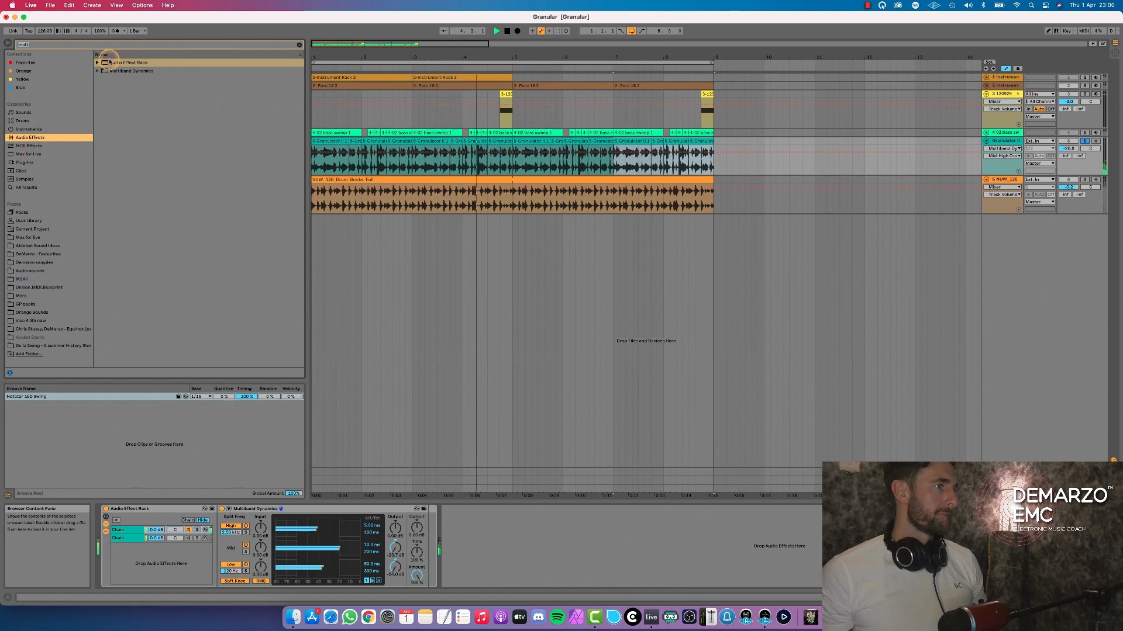
left_click(59, 45)
key("BackSpace")
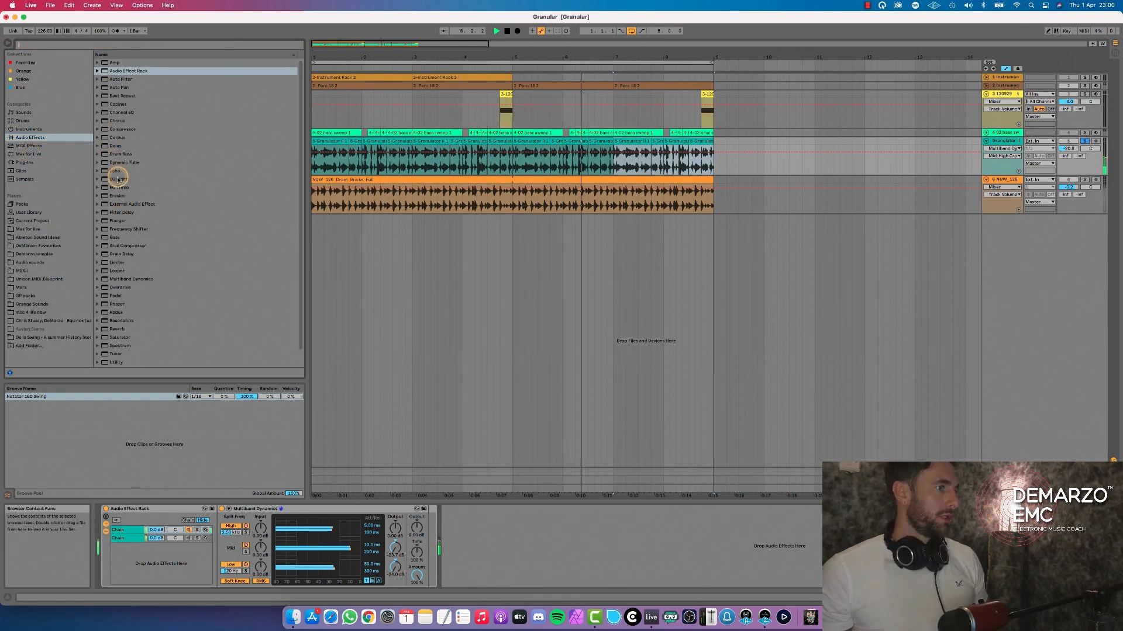
left_click_drag(119, 179, 140, 530)
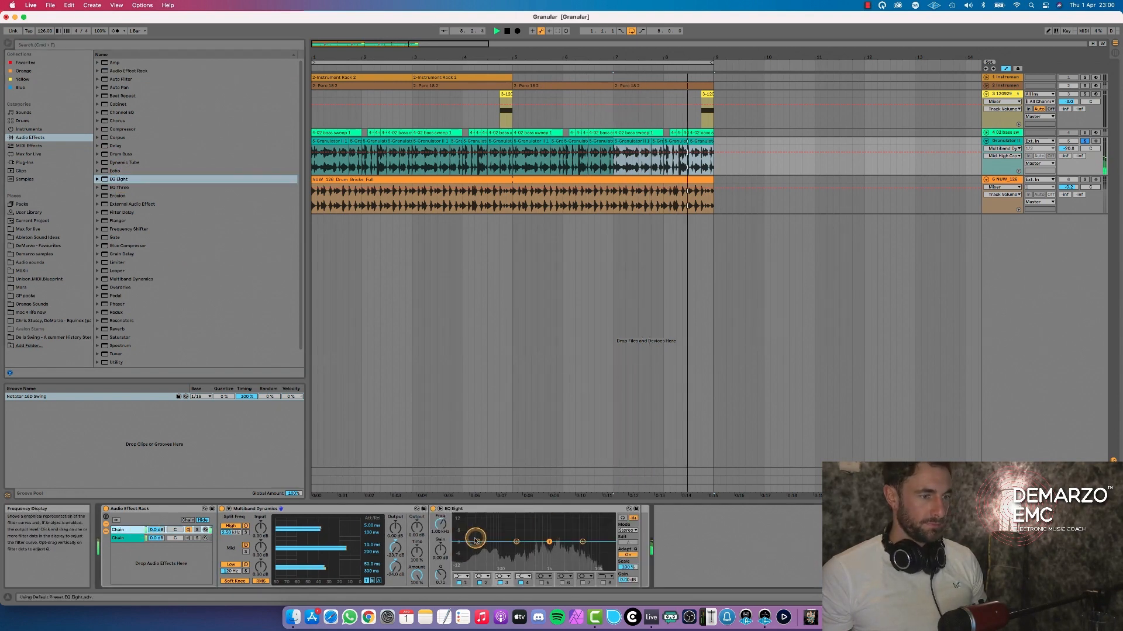
left_click_drag(478, 541, 593, 524)
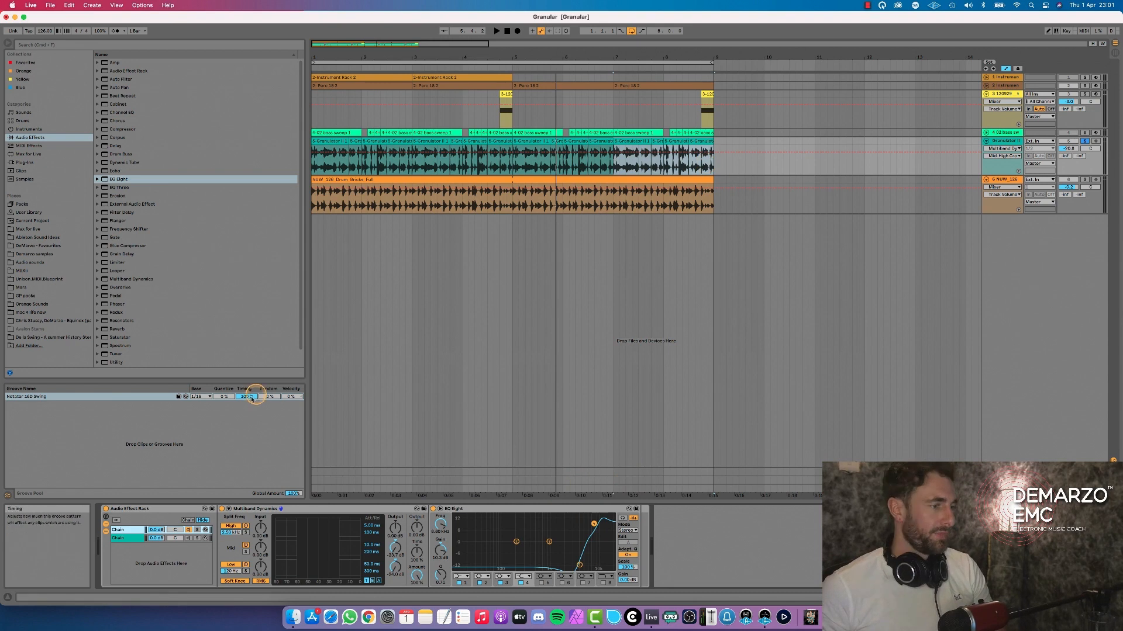
Delete Multiband Dynamics from the rack's second chain.
left_click(140, 541)
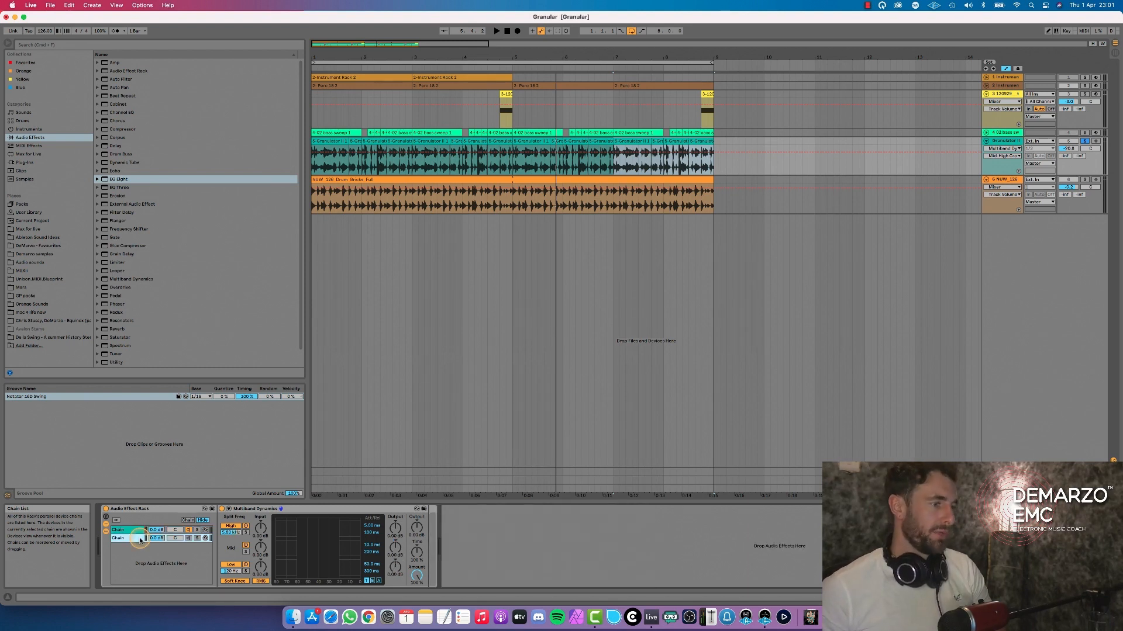
left_click(250, 511)
key("Delete")
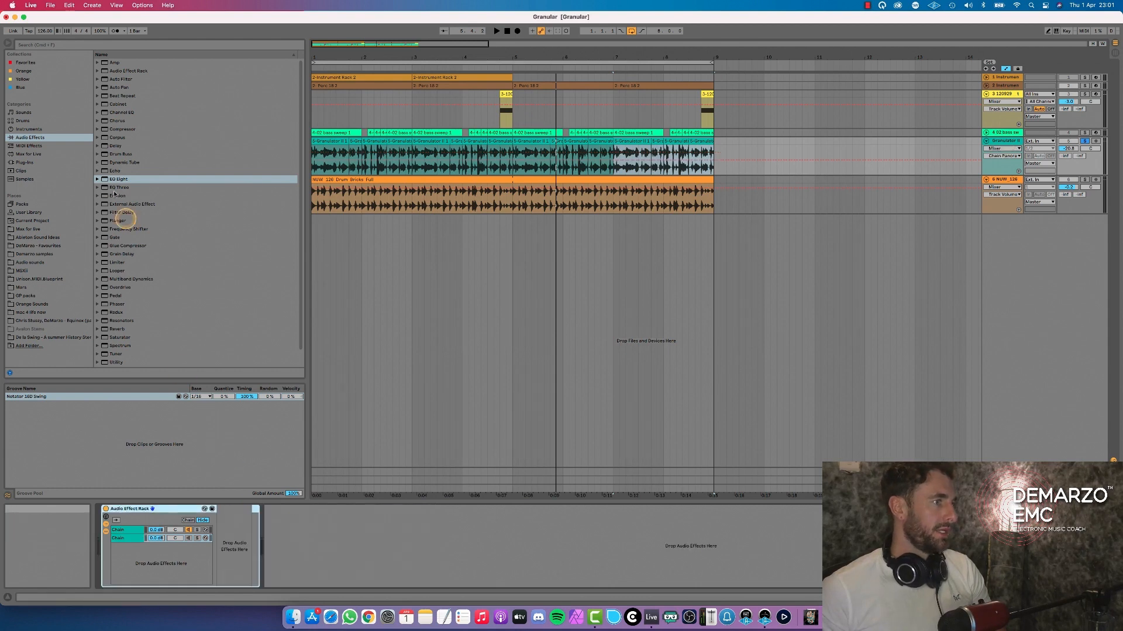
Browse the plug-ins, play the loop, and mute the rack's first chain while reactivating the second chain.
left_click(34, 163)
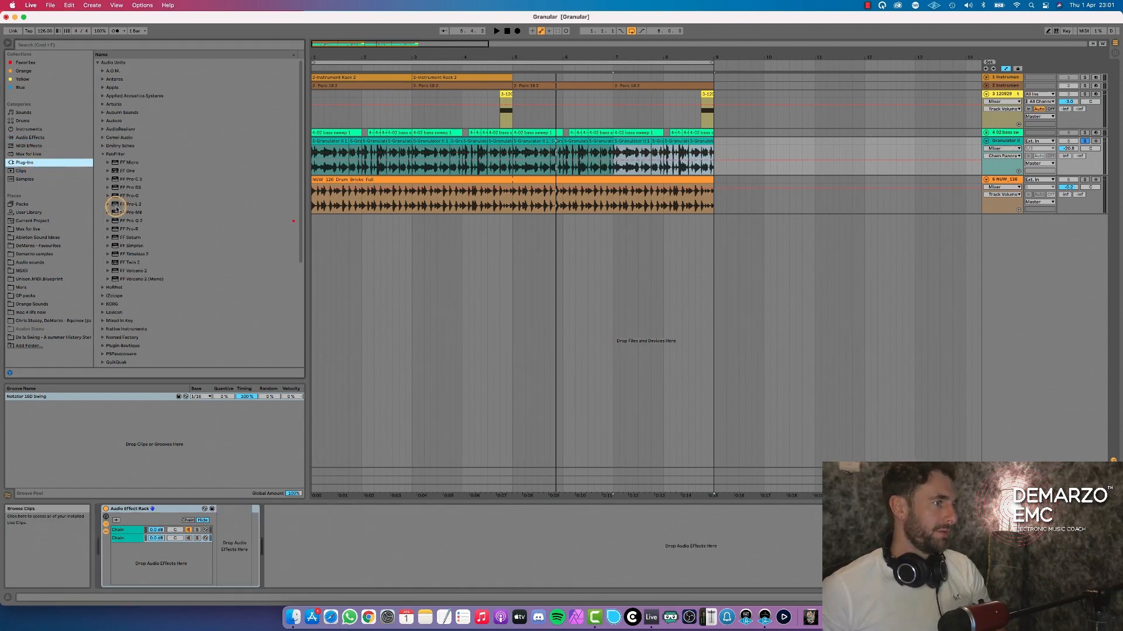
key("space")
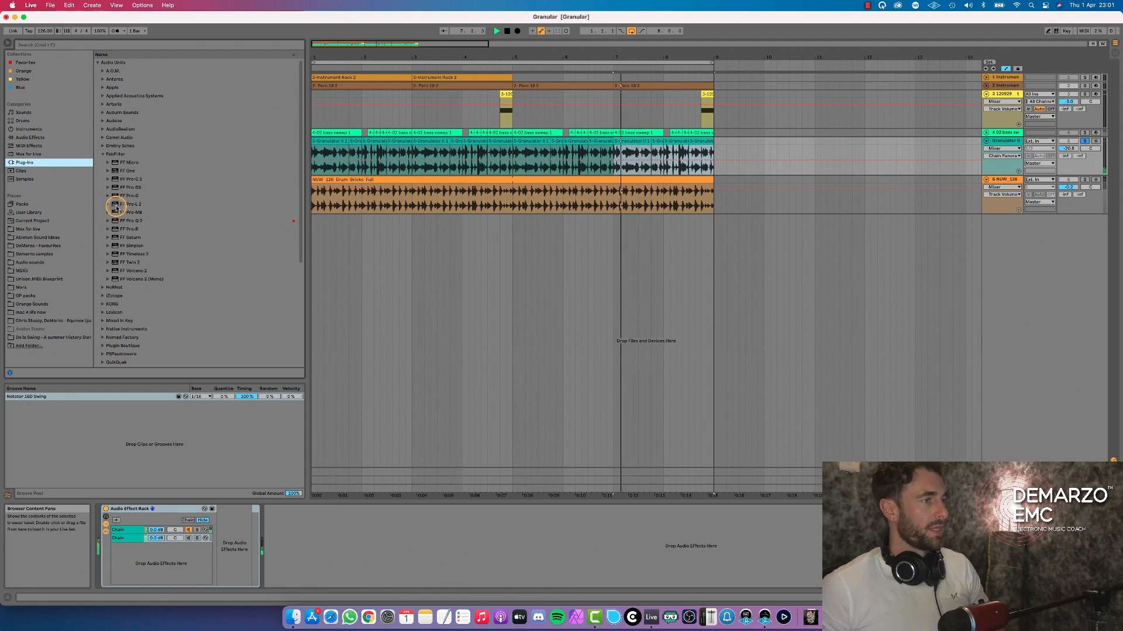
left_click(188, 530)
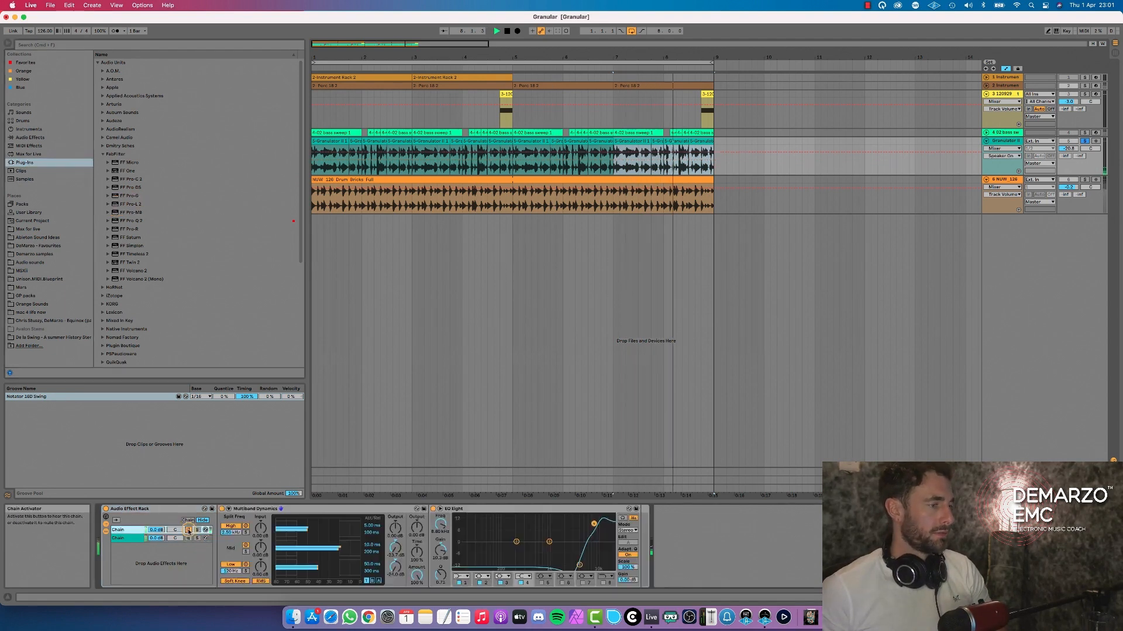
left_click(189, 538)
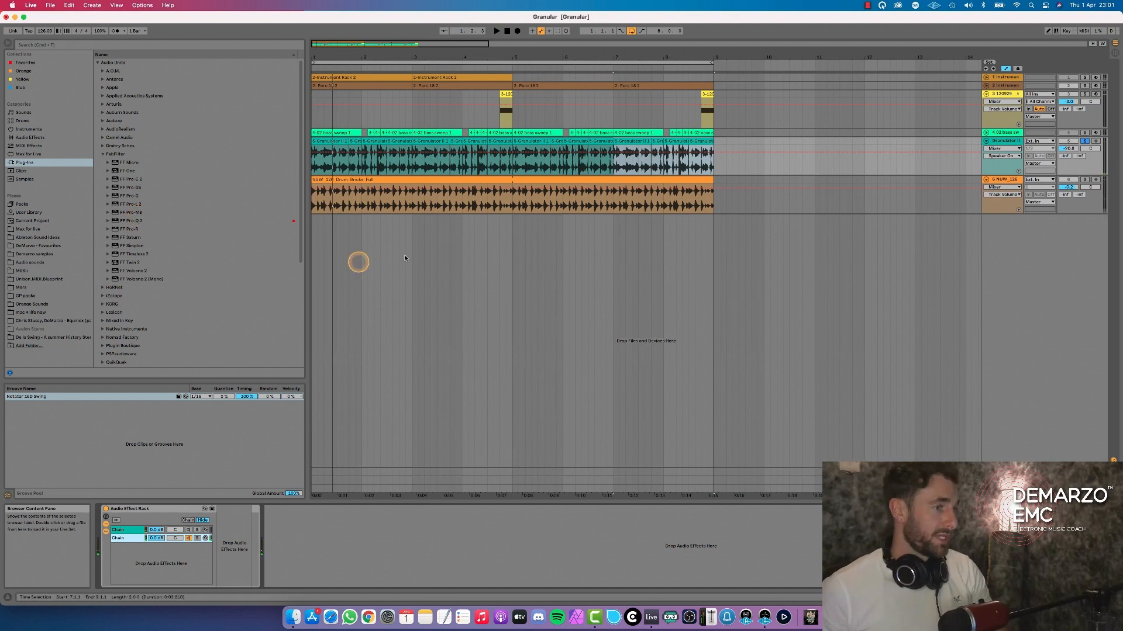
Add FabFilter Pro-Q 2 to the rack's second chain and move its window clear of the device chain.
left_click_drag(132, 223, 167, 446)
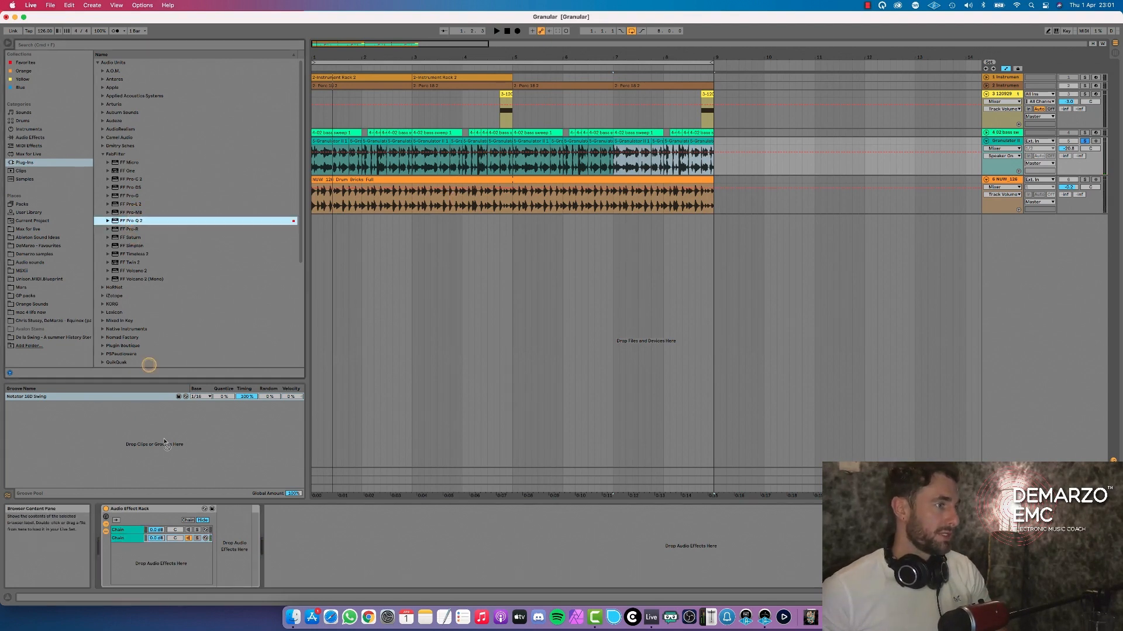
left_click_drag(131, 546, 137, 540)
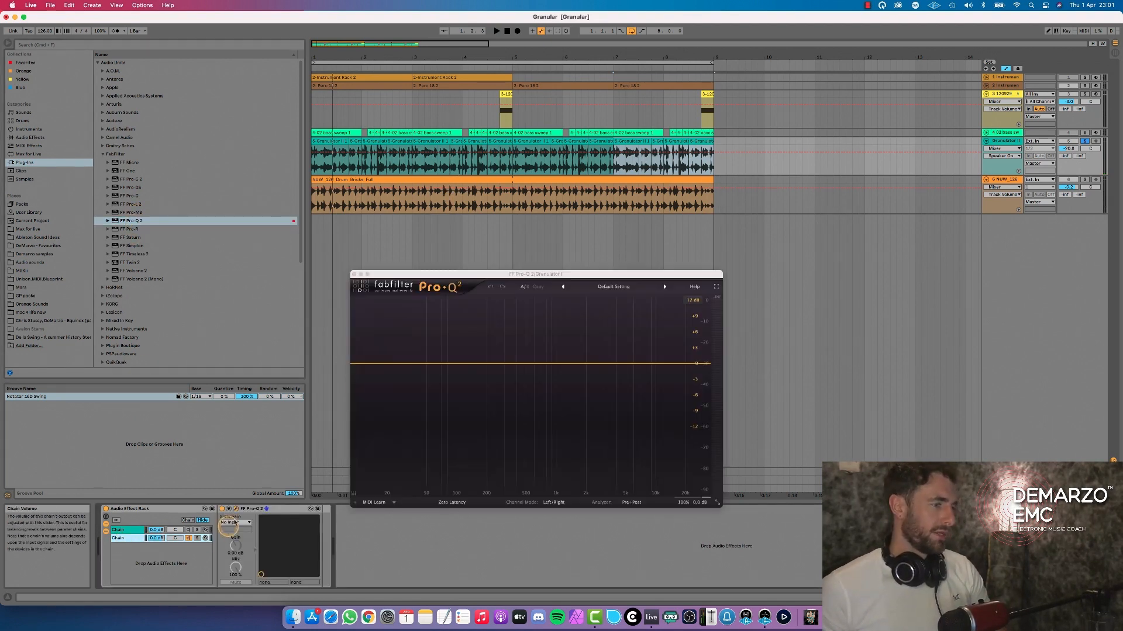
left_click_drag(451, 274, 471, 258)
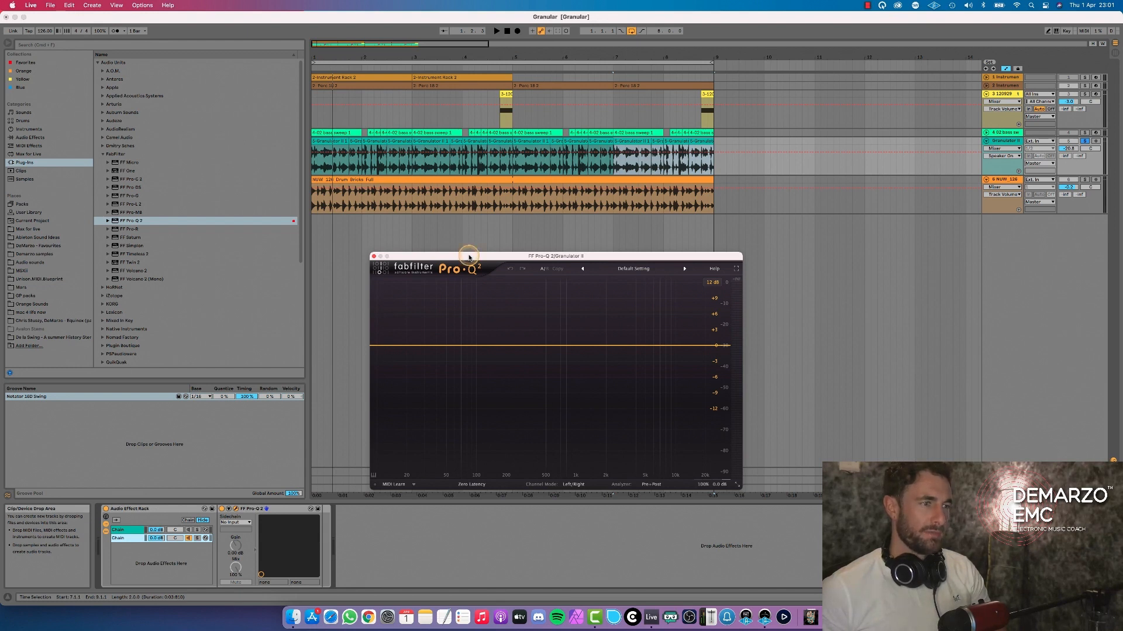
left_click_drag(468, 258, 469, 254)
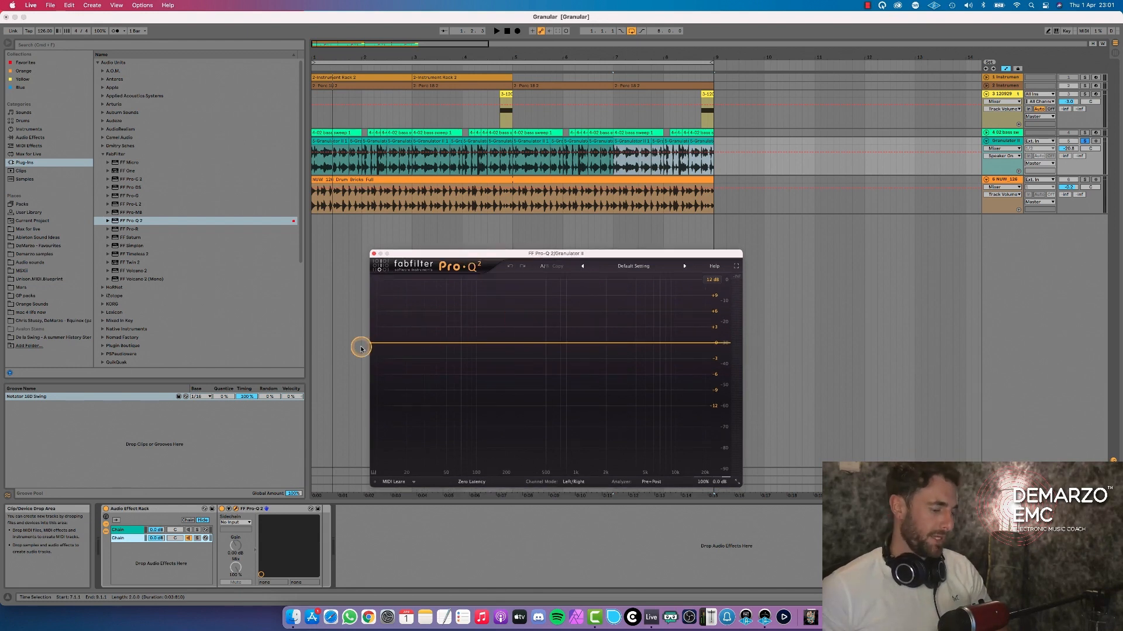
Play the loop and add a narrow bell boost of about +7.44 dB in Pro-Q 2, auditioning it while sweeping its frequency upward.
key("space")
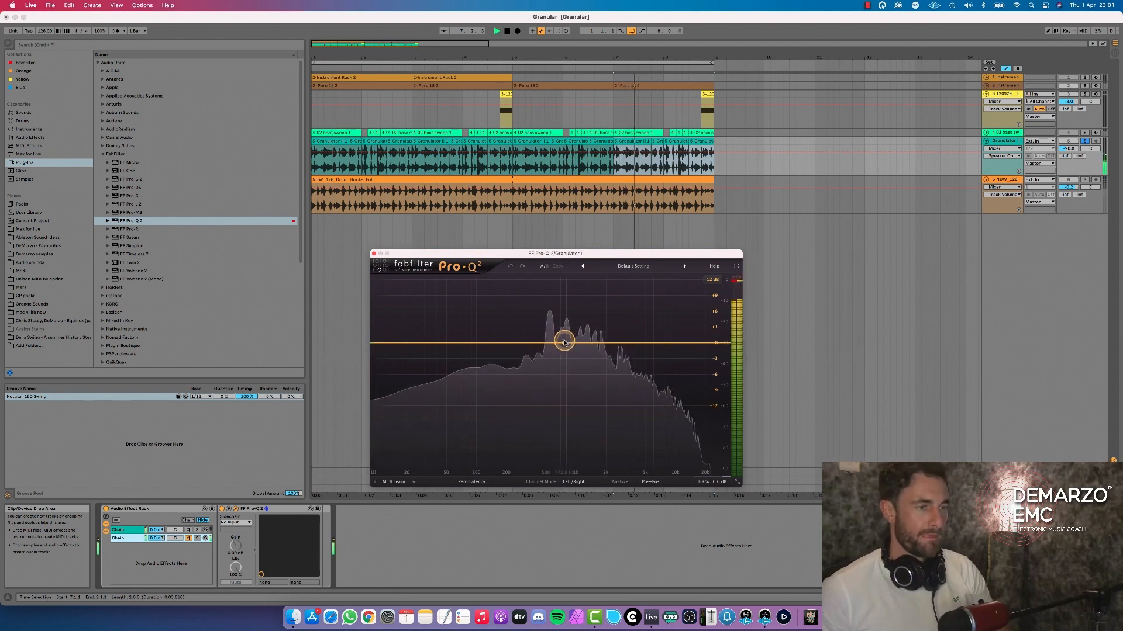
left_click_drag(564, 343, 533, 317)
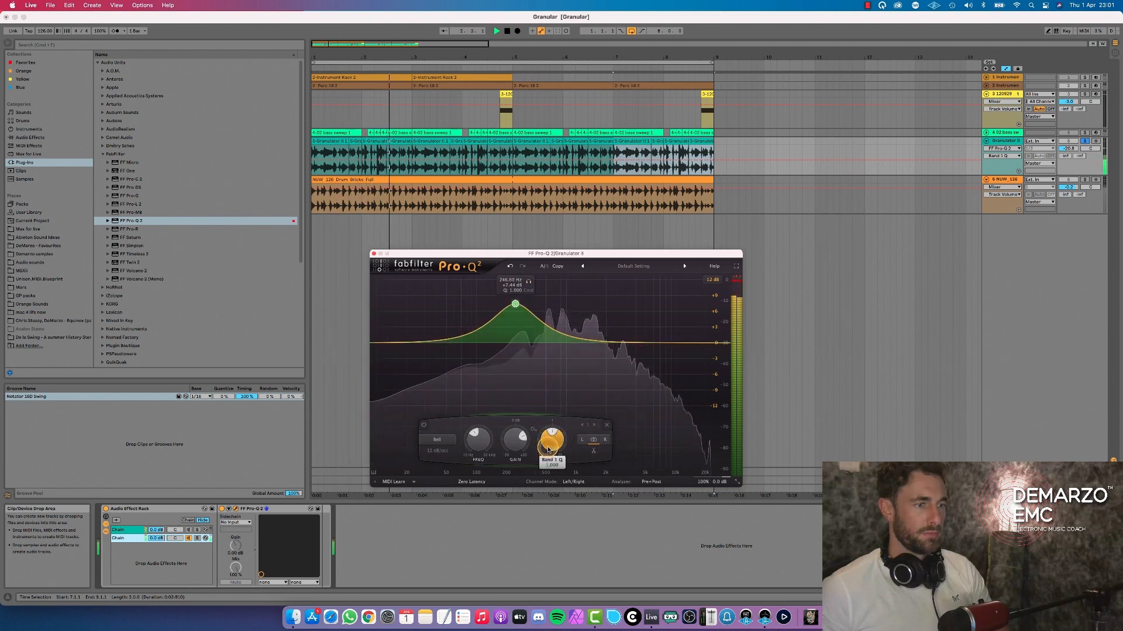
left_click_drag(548, 449, 548, 440)
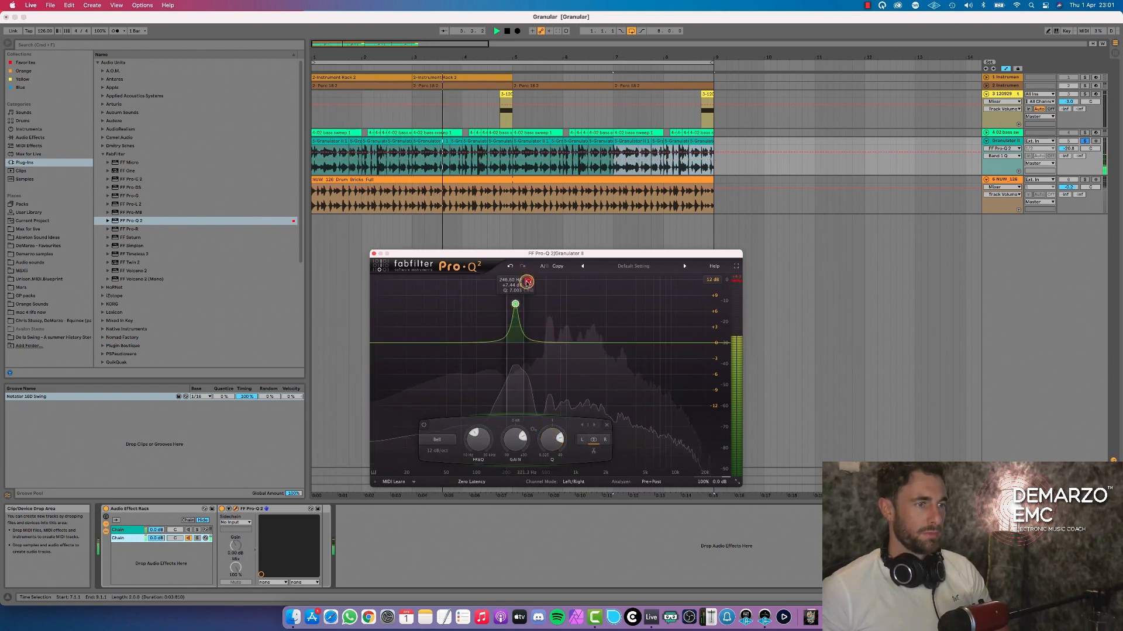
left_click_drag(527, 283, 558, 281)
Add a second, very narrow bell boost at about 168 Hz with Q about 17.5, audition it, and raise its gain to about +13.4 dB.
left_click_drag(496, 347, 499, 327)
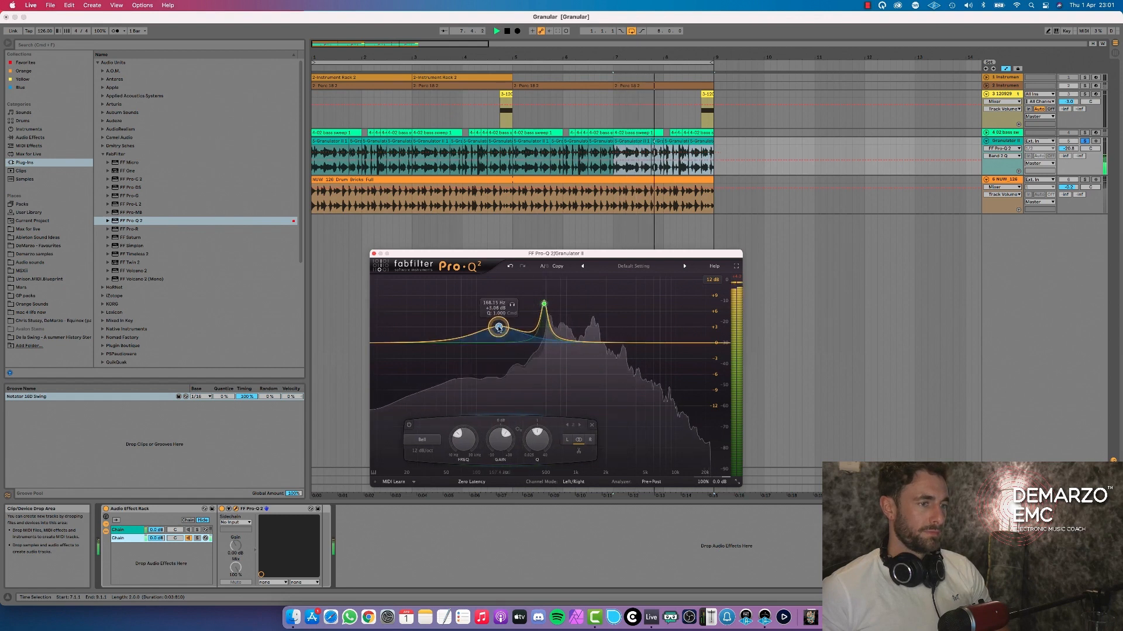
left_click_drag(527, 444, 528, 430)
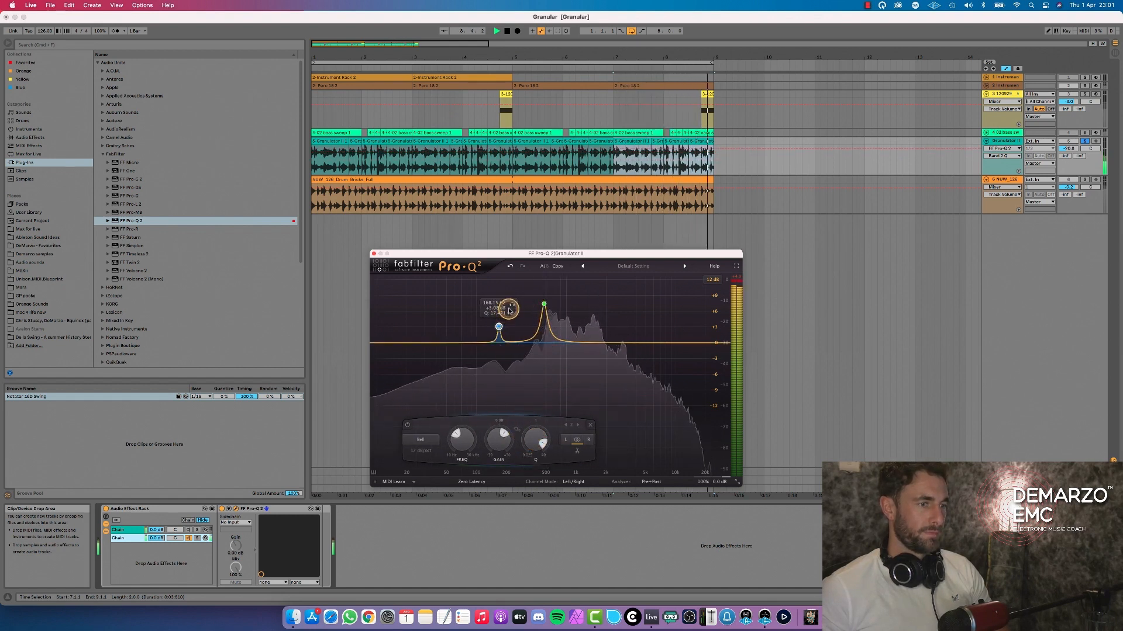
left_click(510, 304)
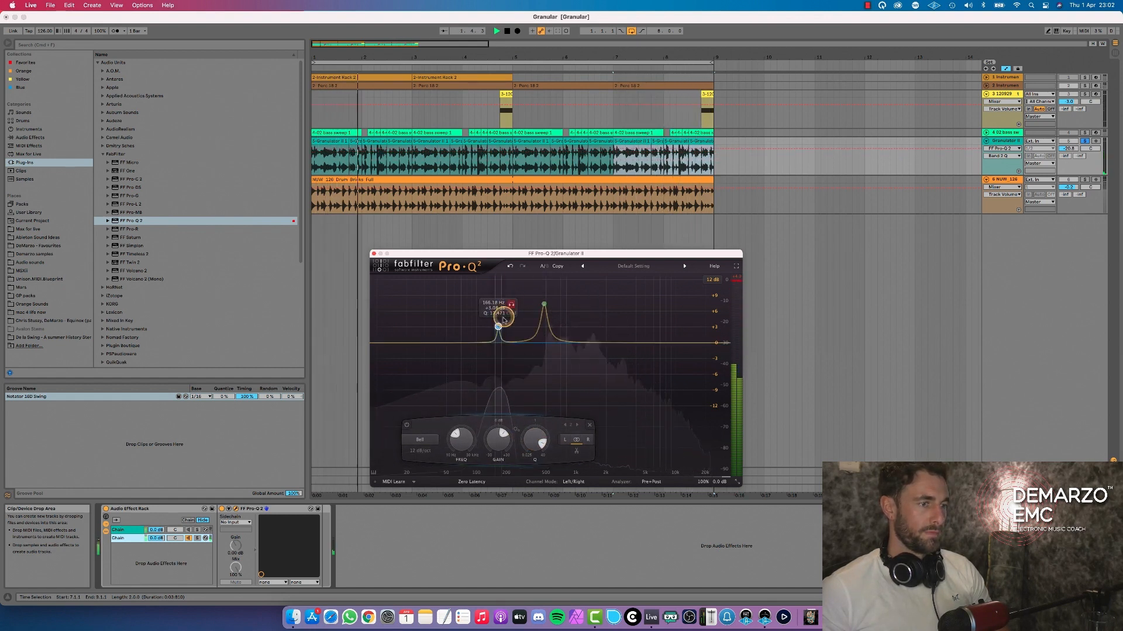
left_click_drag(497, 326, 500, 273)
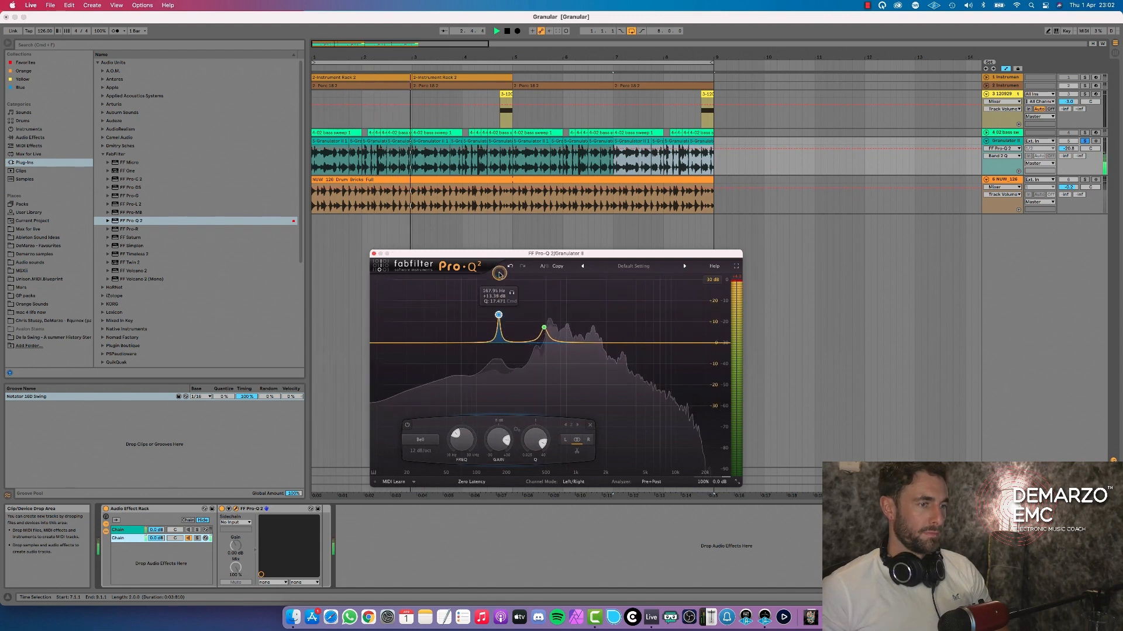
Add a Low Cut band with a 96 dB/oct slope and move it up to about 134 Hz, just below the lower peak.
left_click(379, 344)
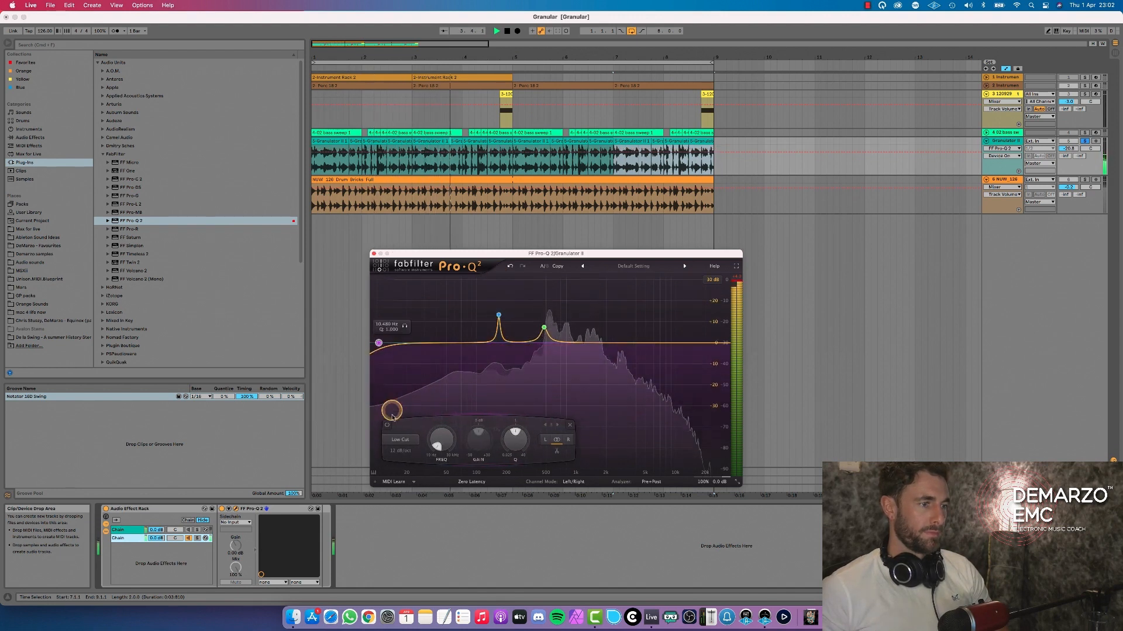
left_click(390, 457)
left_click(406, 539)
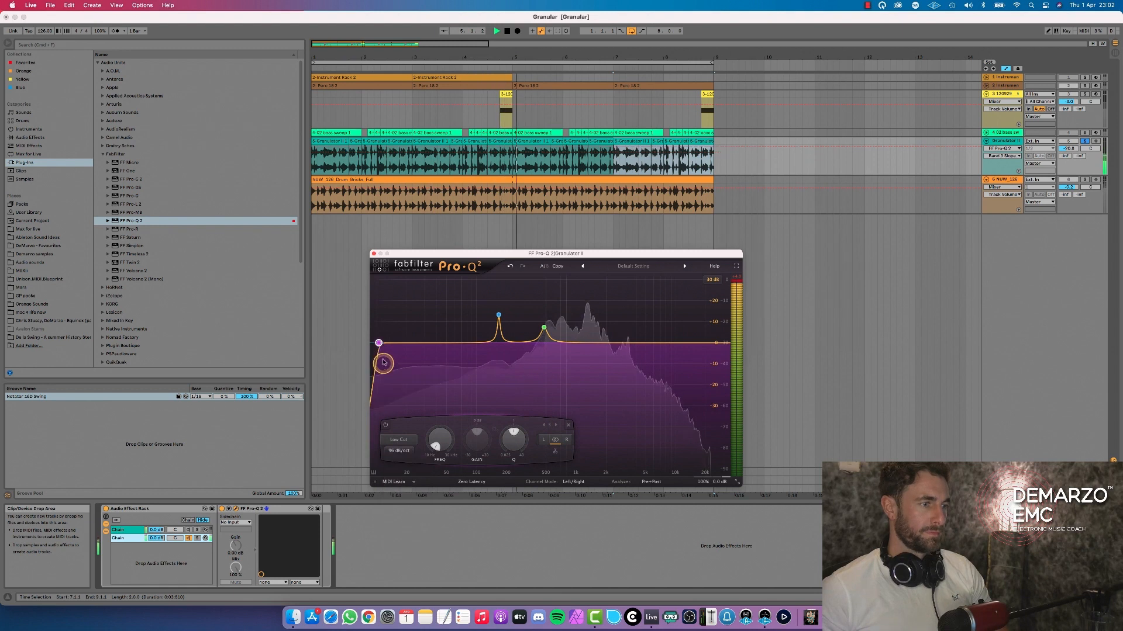
left_click_drag(379, 344, 489, 341)
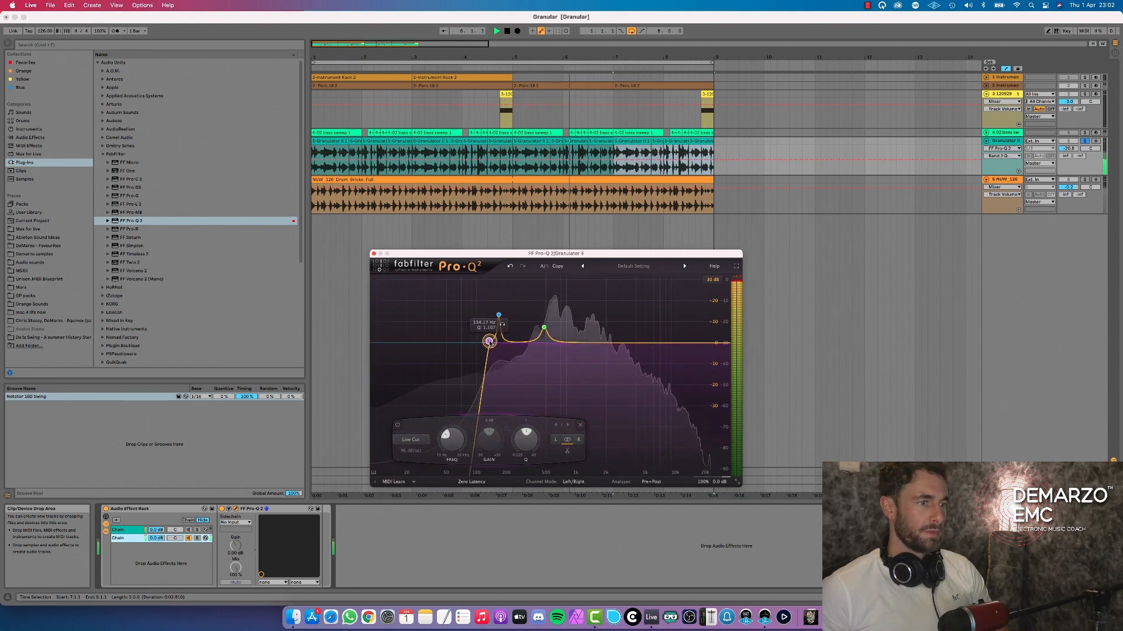
Add a bell cut in the highs with a 96 dB/oct slope, lower its gain to -30 dB, and widen its Q to about 0.276.
left_click_drag(645, 344, 641, 357)
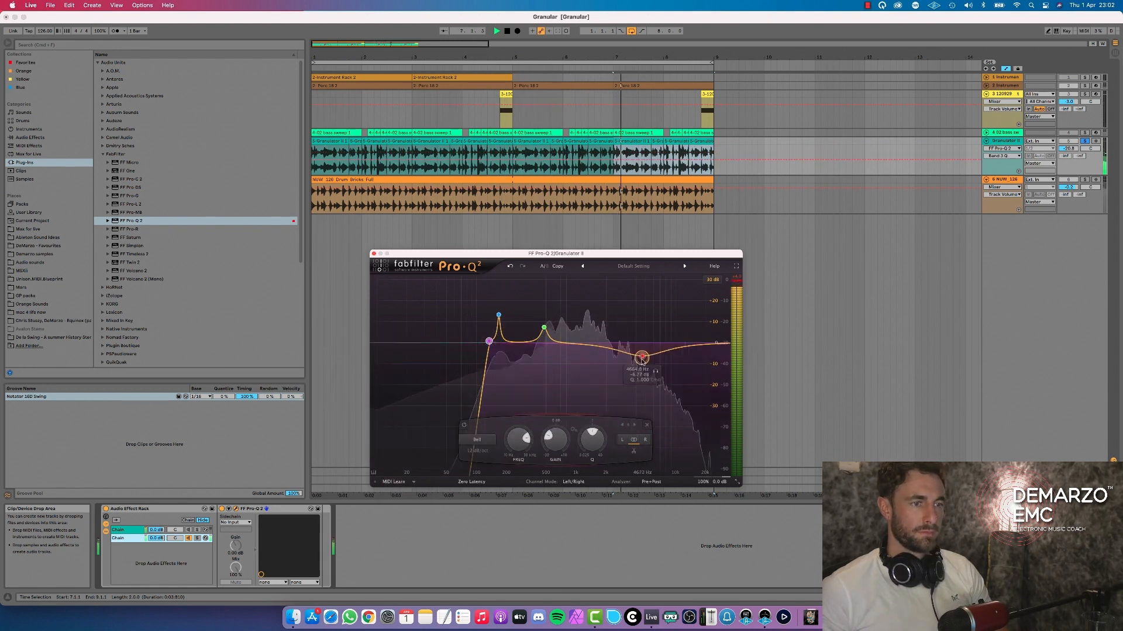
left_click(552, 439)
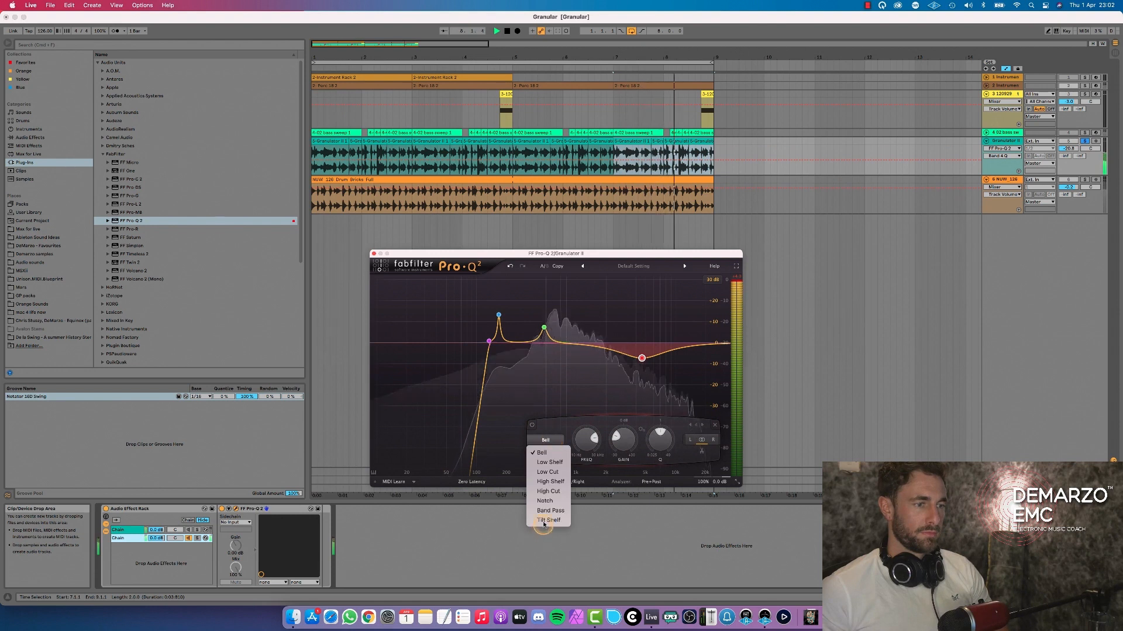
left_click(544, 440)
left_click(545, 451)
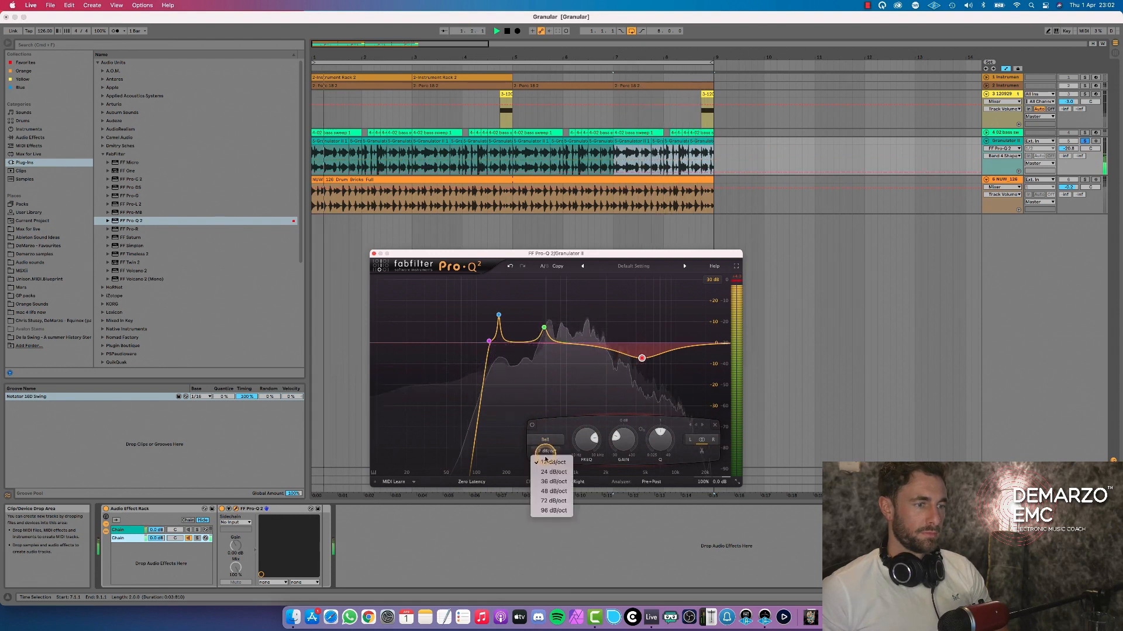
left_click(553, 510)
left_click_drag(621, 446, 621, 493)
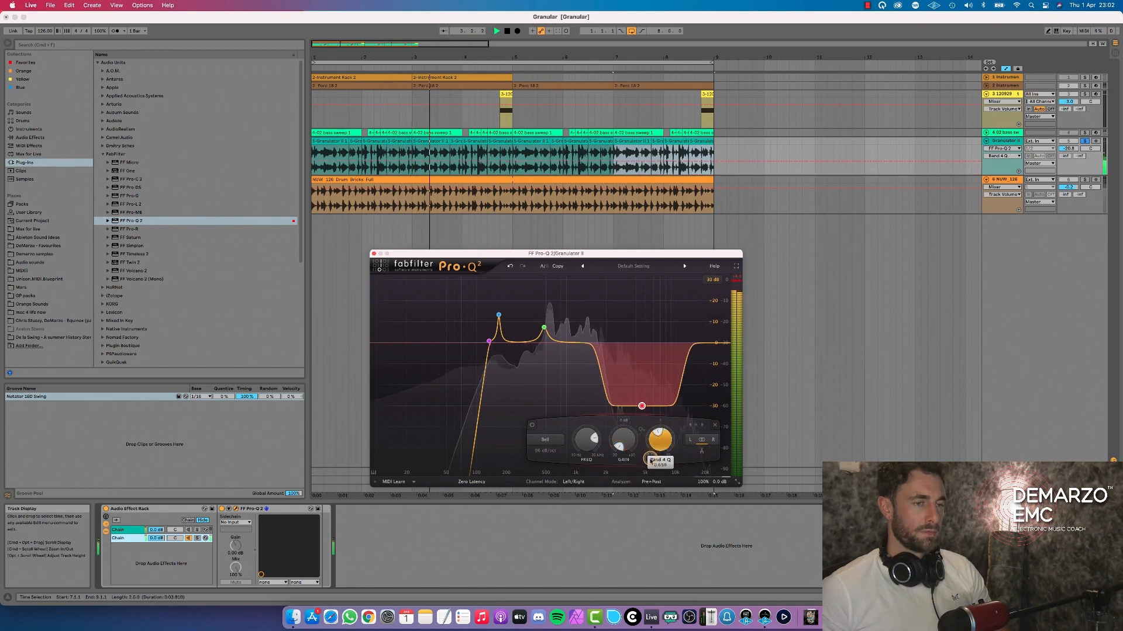
left_click_drag(650, 470, 650, 473)
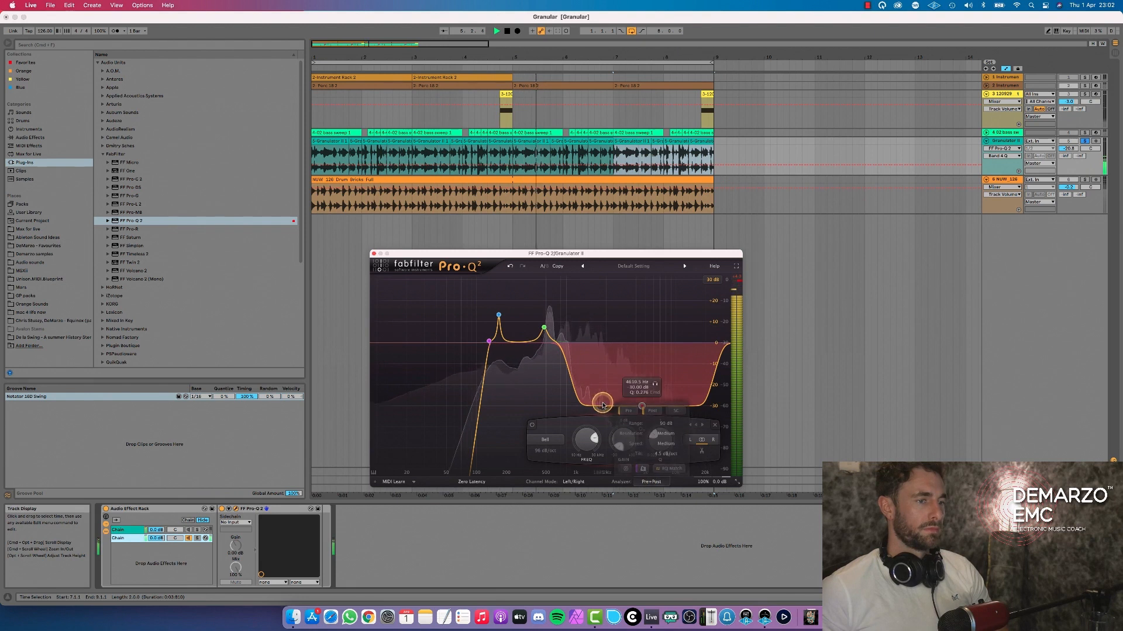
Add a bell cut between the two peaks at about 247 Hz with a 72 dB/oct slope, full gain reduction and an adjusted Q.
left_click_drag(516, 345, 521, 398)
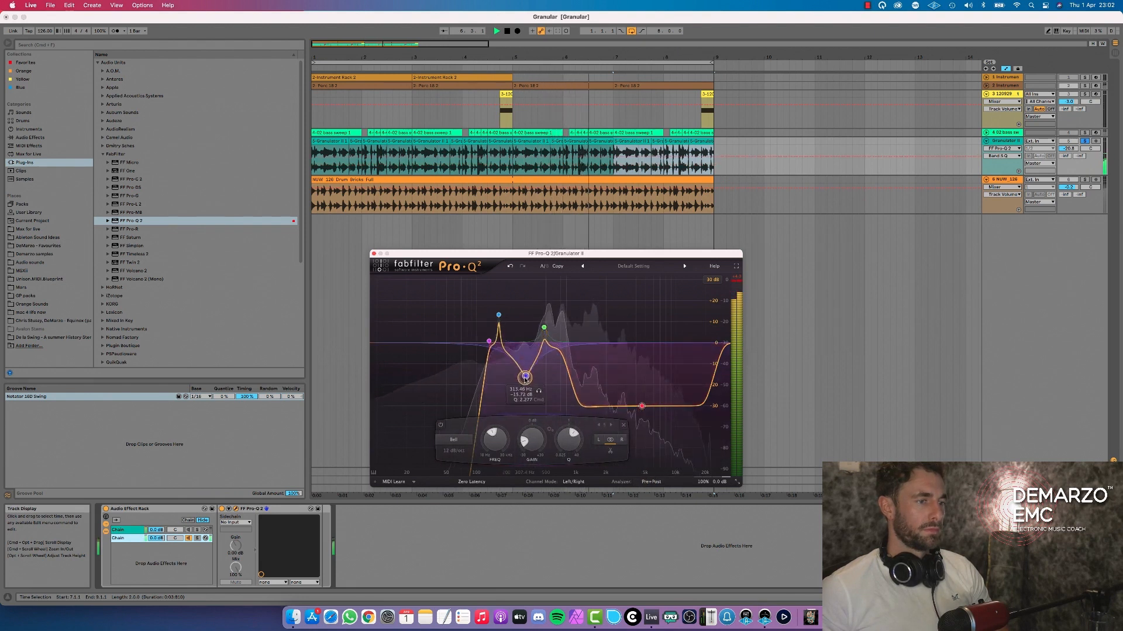
left_click_drag(557, 447, 518, 405)
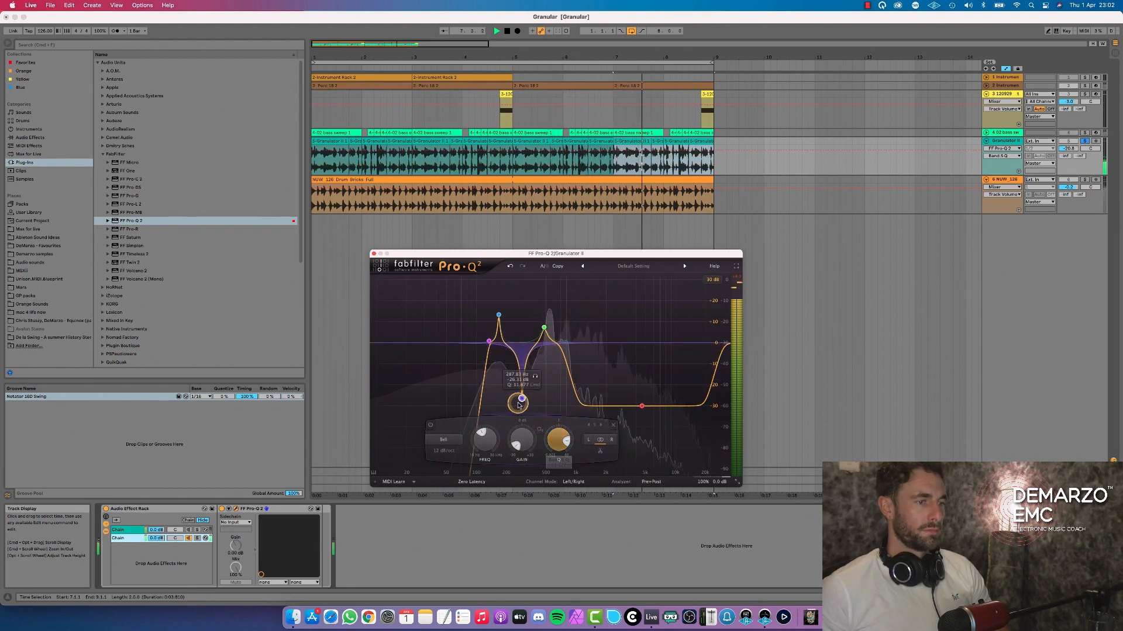
left_click(445, 453)
left_click(446, 502)
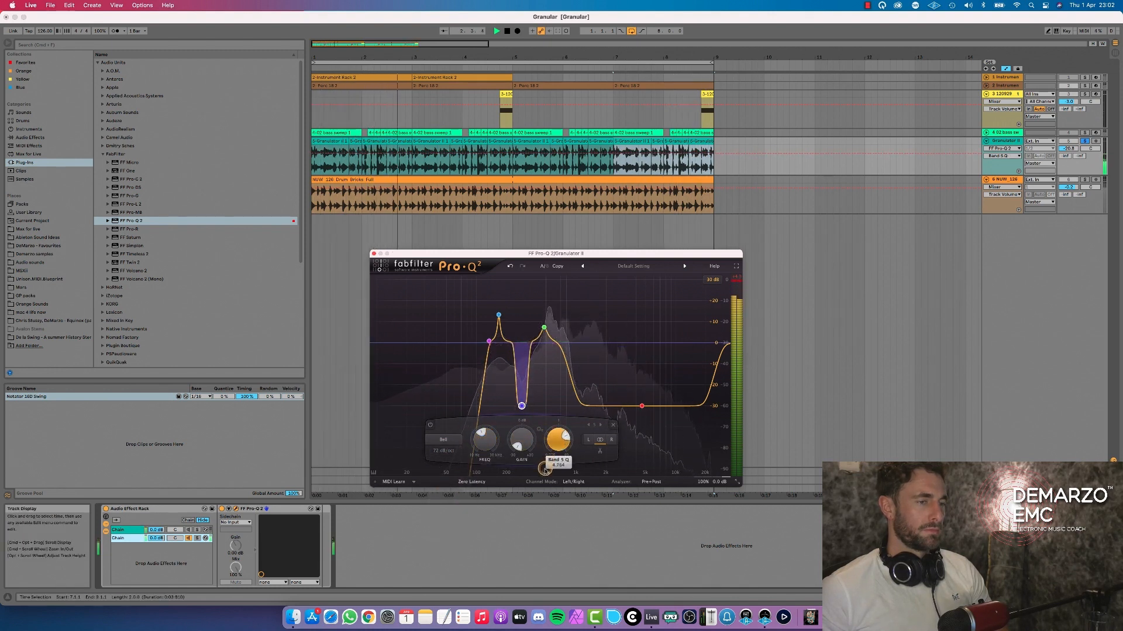
left_click_drag(545, 470, 541, 478)
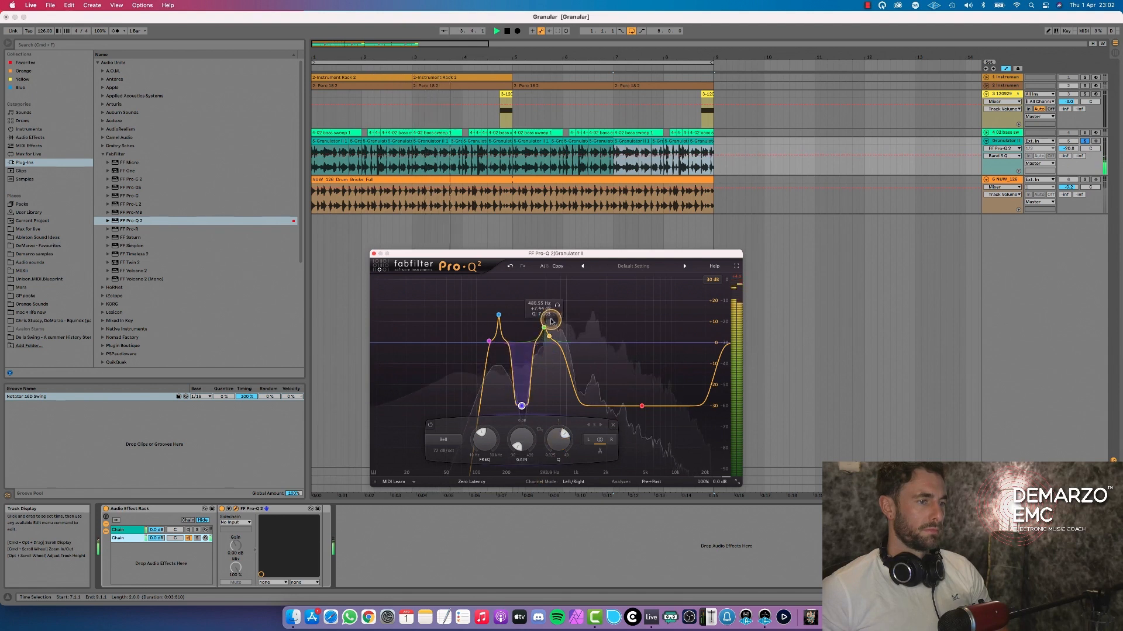
Shift the upper peak to about 503 Hz, and change the broad high-frequency band to a High Cut placed just above that peak.
left_click_drag(557, 308, 562, 307)
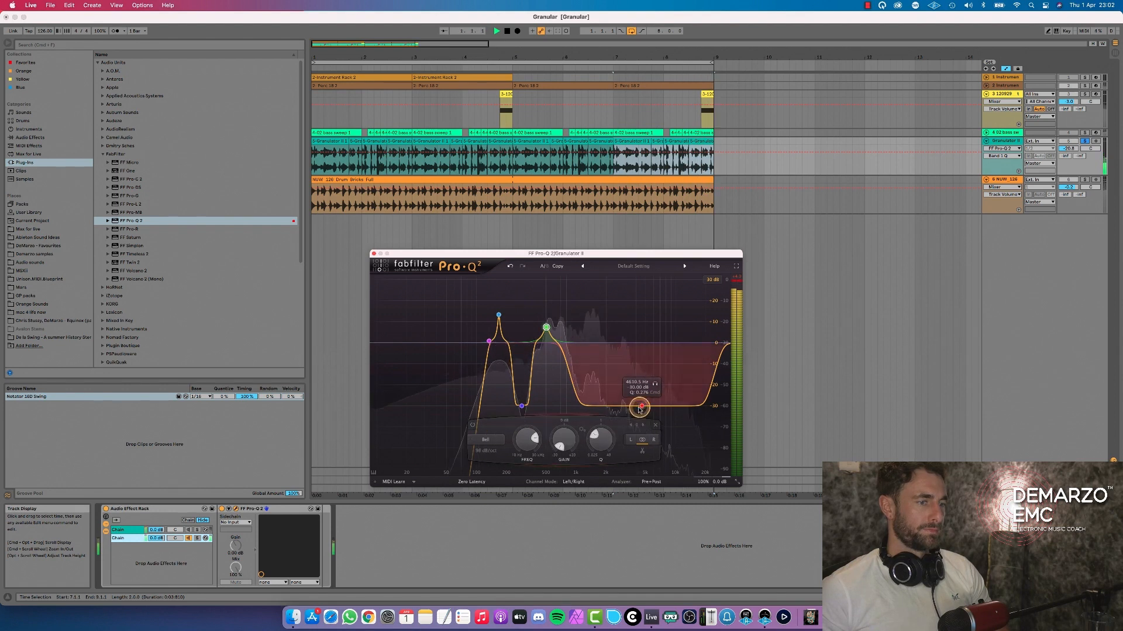
left_click(545, 440)
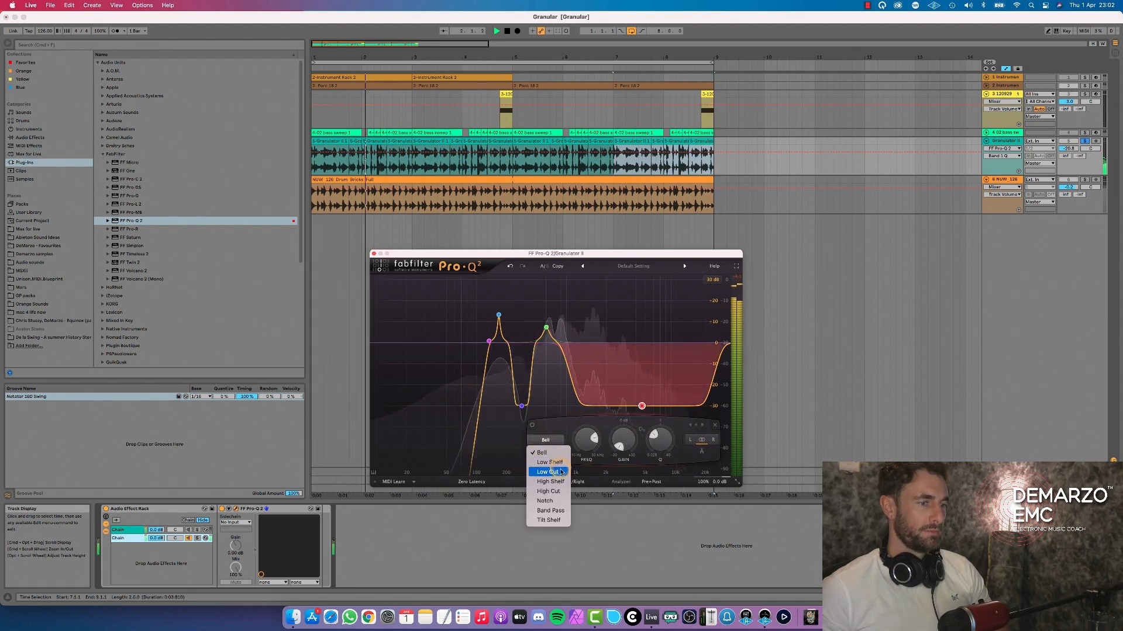
left_click(550, 491)
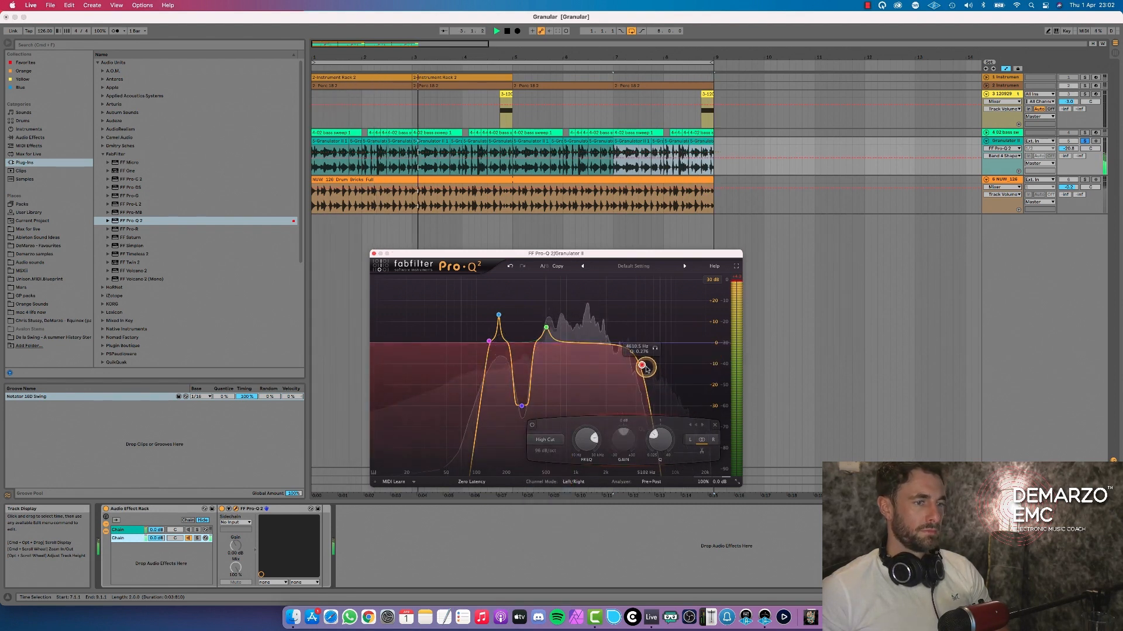
left_click_drag(646, 368, 555, 358)
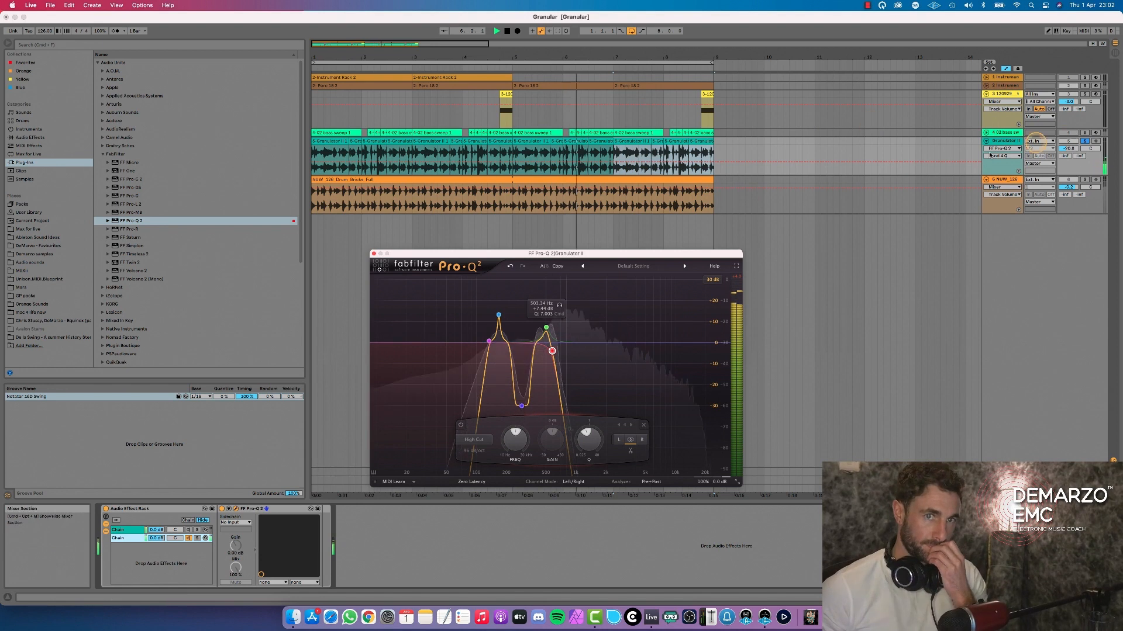
Reactivate the rack's first chain and balance the second chain's volume at -4.4 dB, comparing against the bypassed rack.
left_click(172, 531)
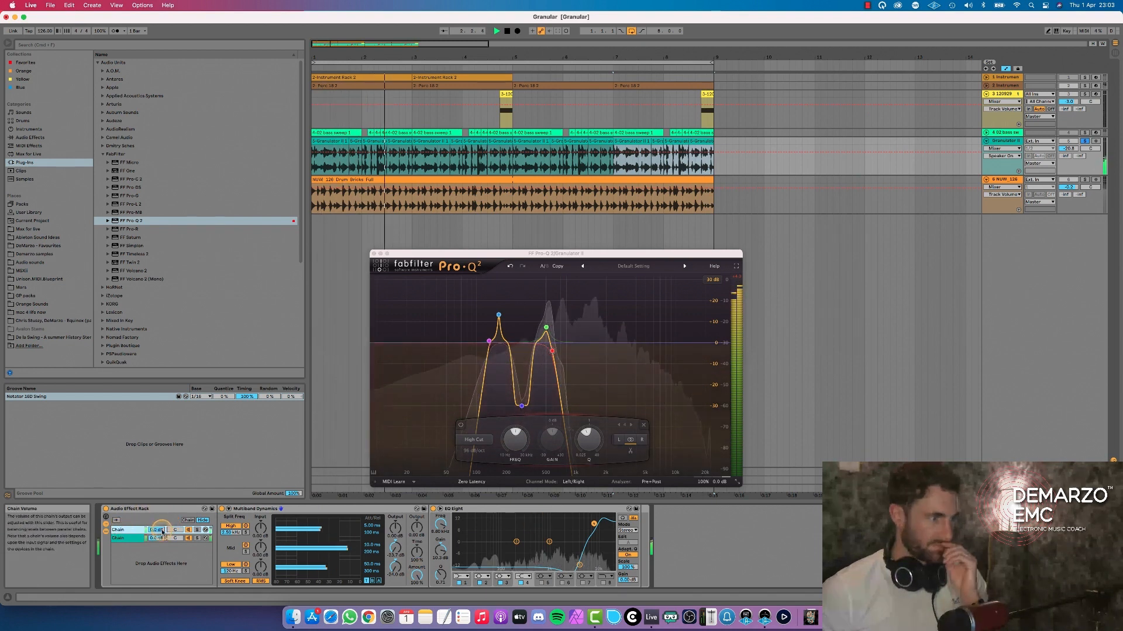
left_click_drag(155, 538, 155, 541)
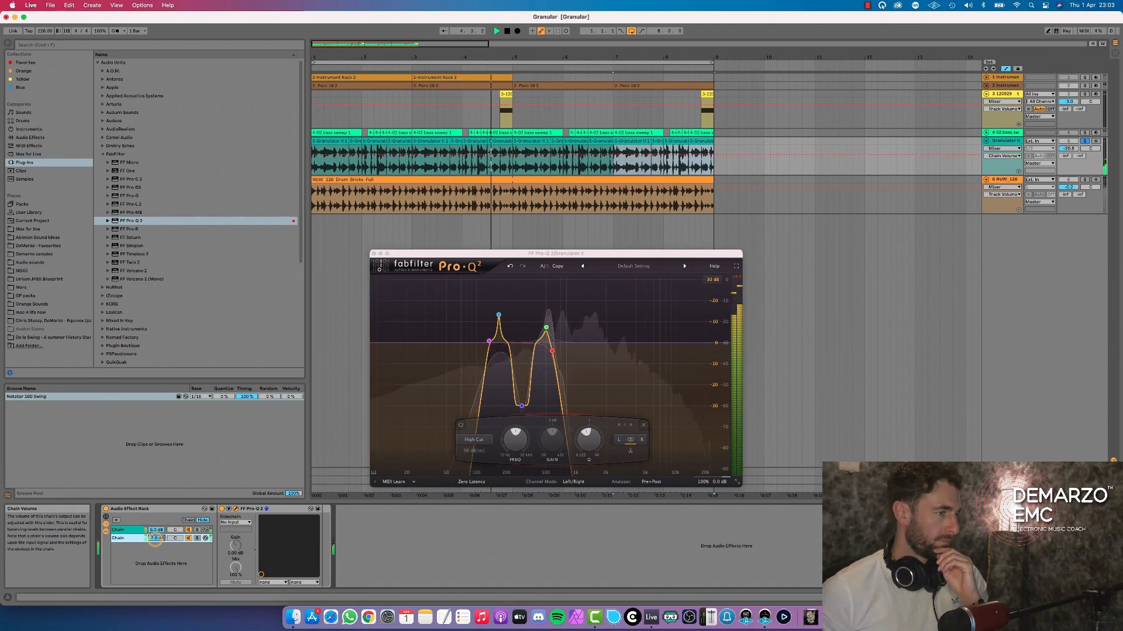
left_click(106, 509)
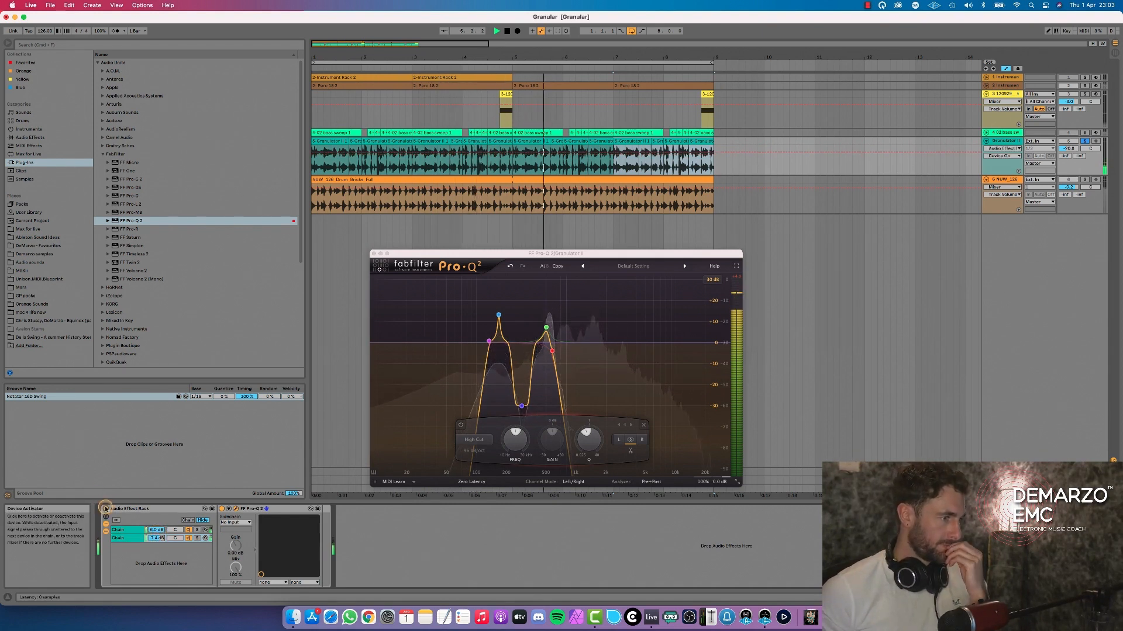
left_click(106, 509)
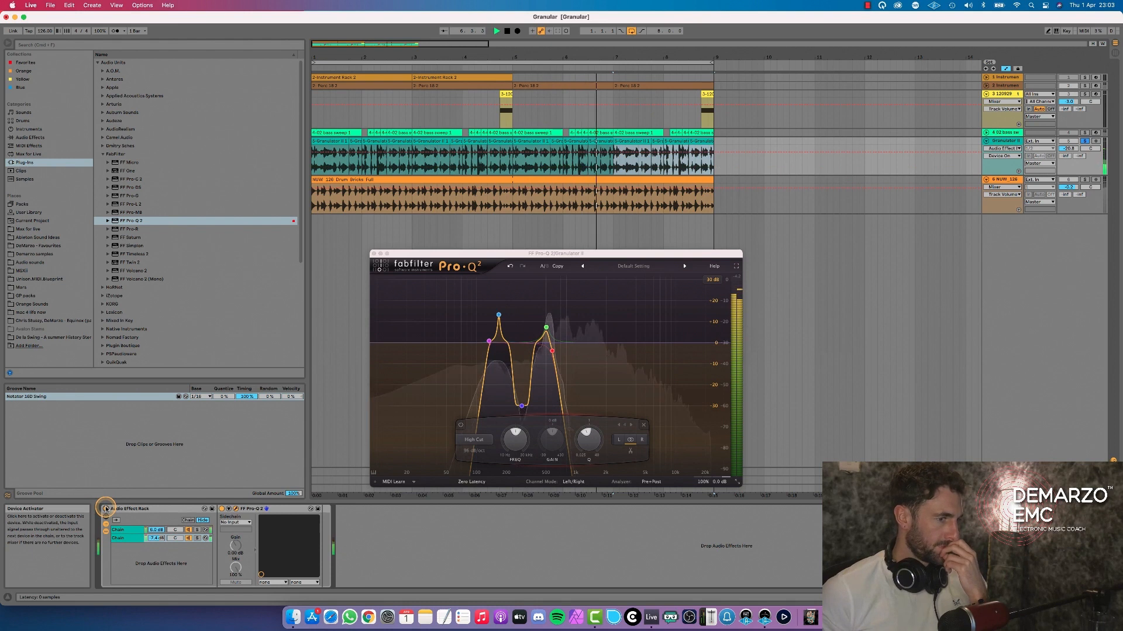
left_click_drag(153, 539, 152, 537)
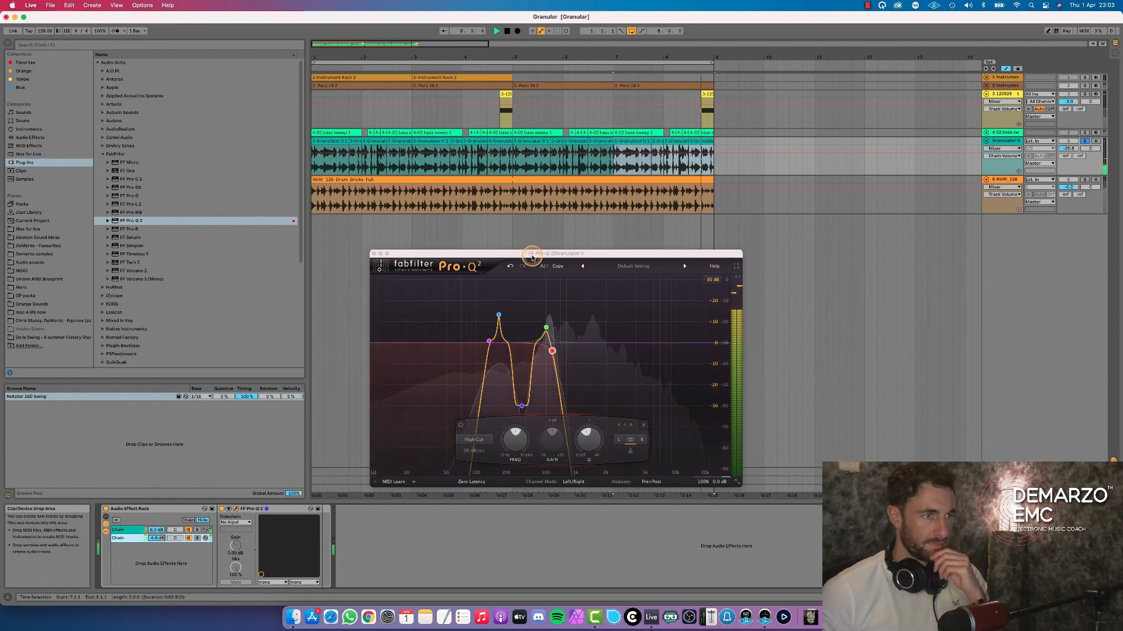
Stop playback and move the Pro-Q 2 window farther away from the device chain.
left_click_drag(532, 255, 556, 237)
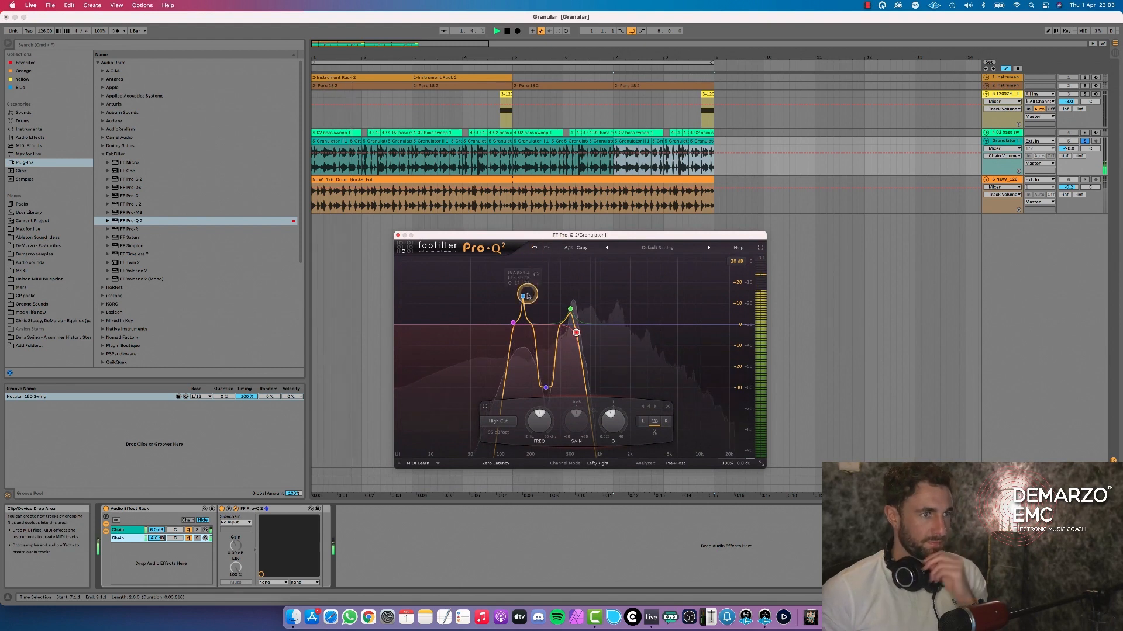
left_click_drag(521, 321, 523, 297)
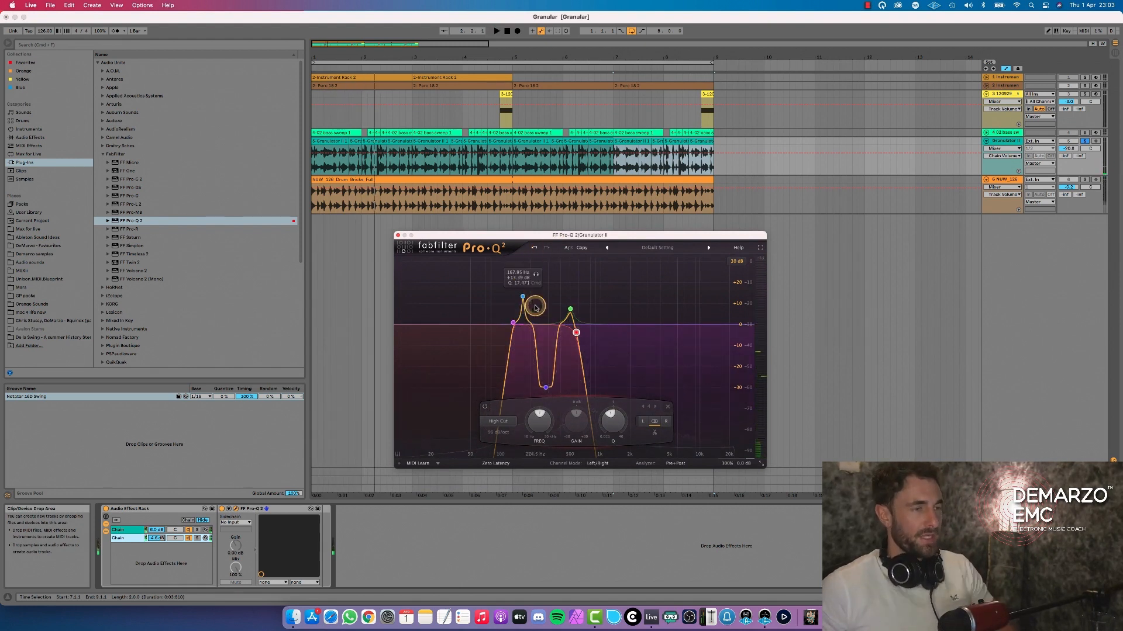
left_click_drag(623, 238, 638, 233)
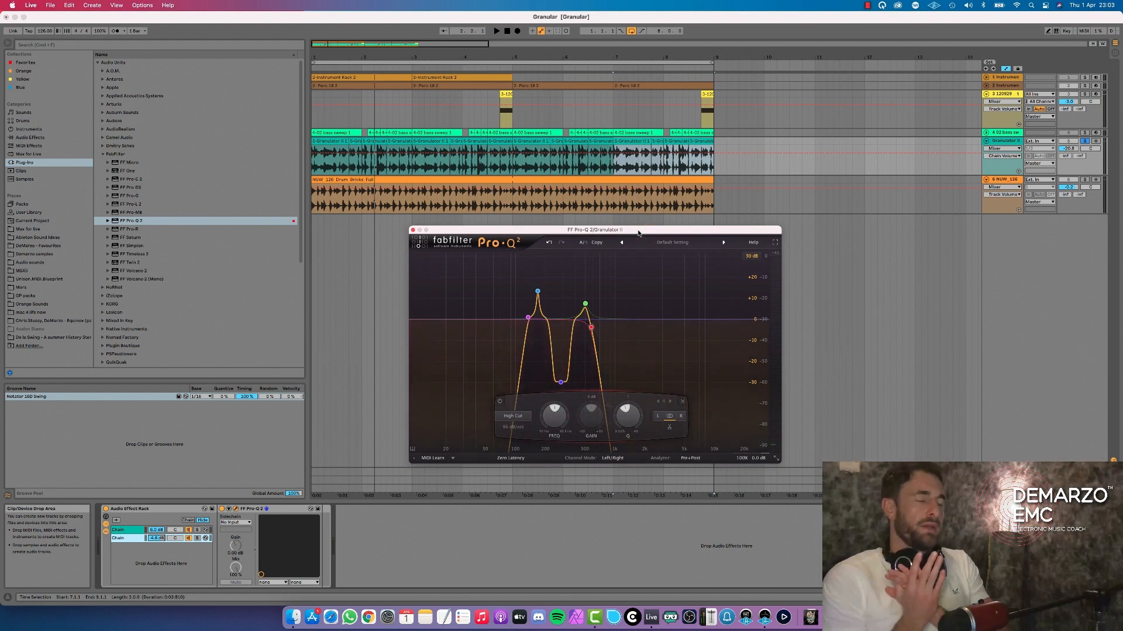
left_click_drag(638, 232, 646, 232)
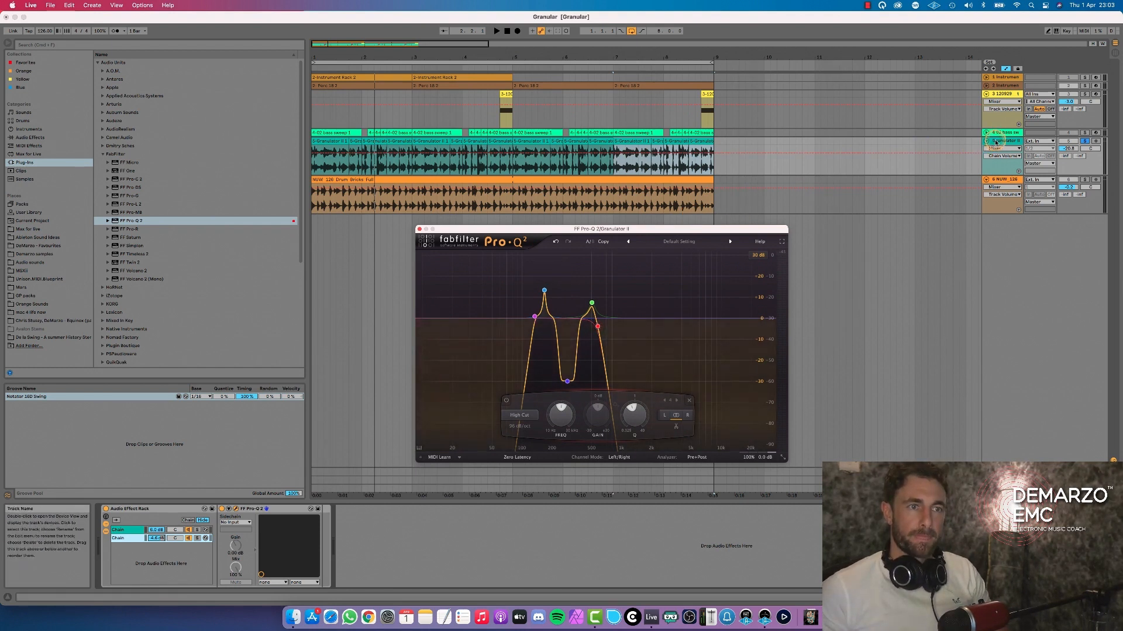
left_click_drag(636, 230, 641, 229)
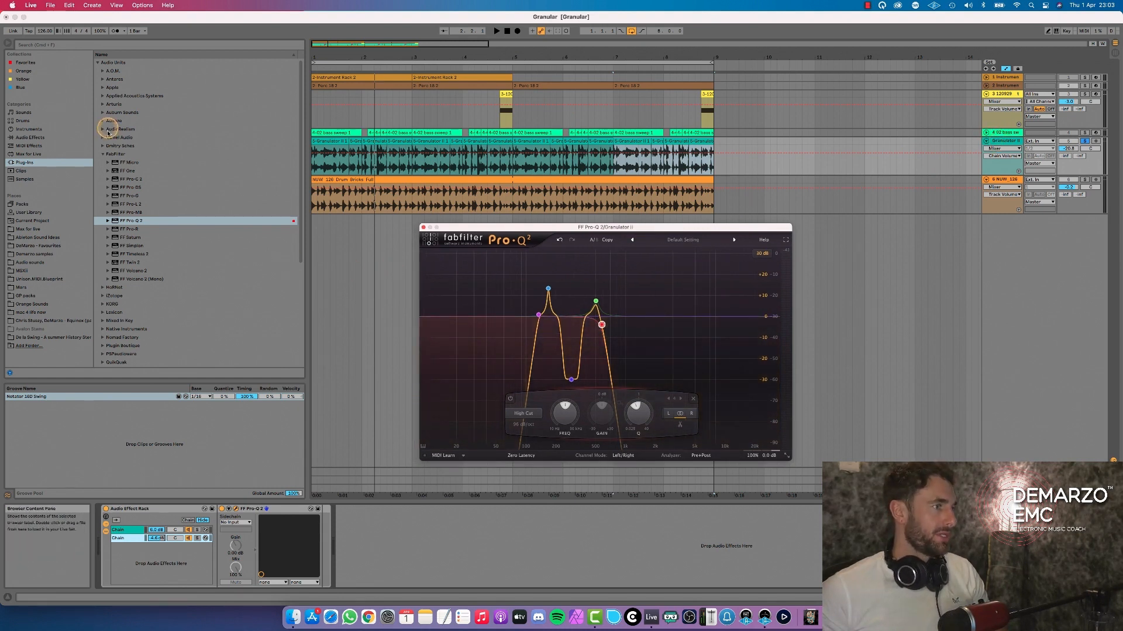
Add an Echo after the EQ Eight in the rack's first chain.
left_click(104, 155)
left_click(41, 138)
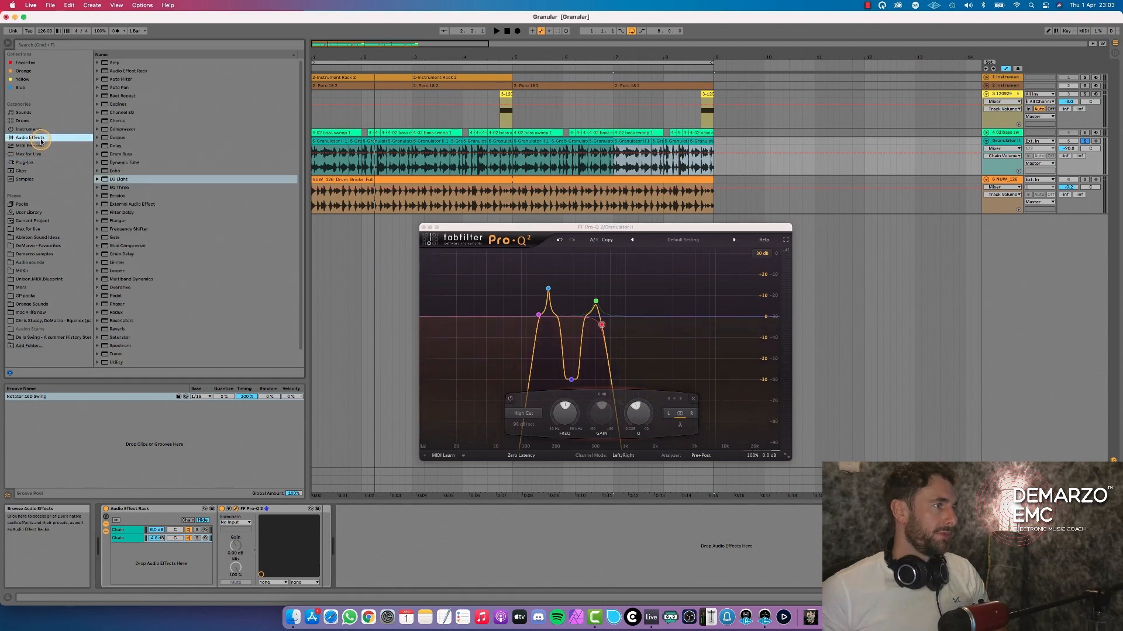
left_click(115, 171)
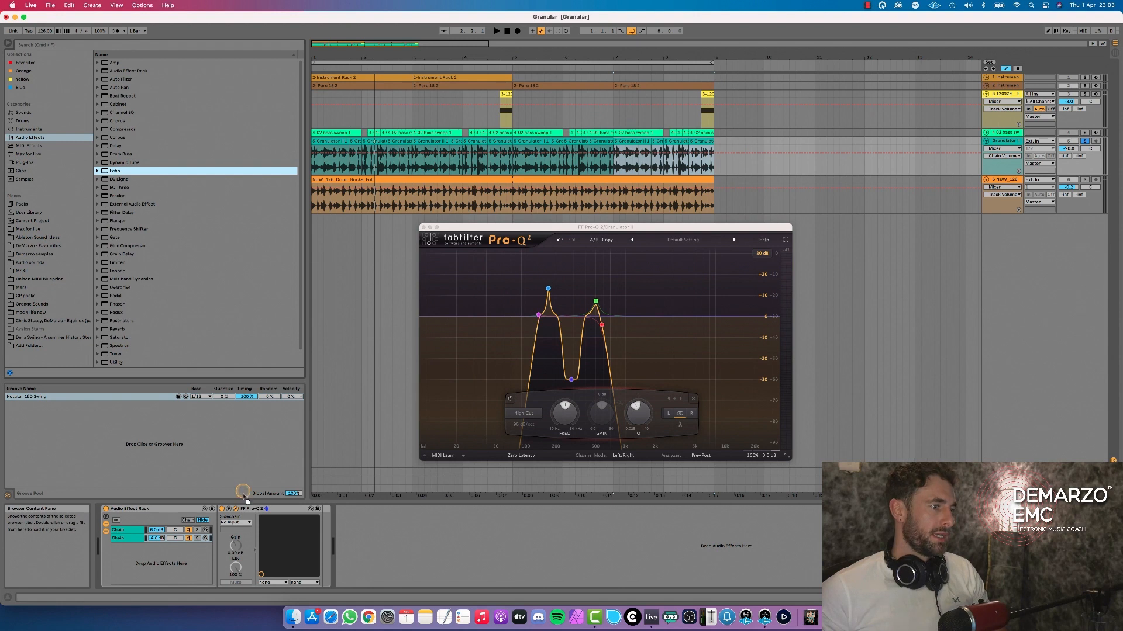
left_click(137, 532)
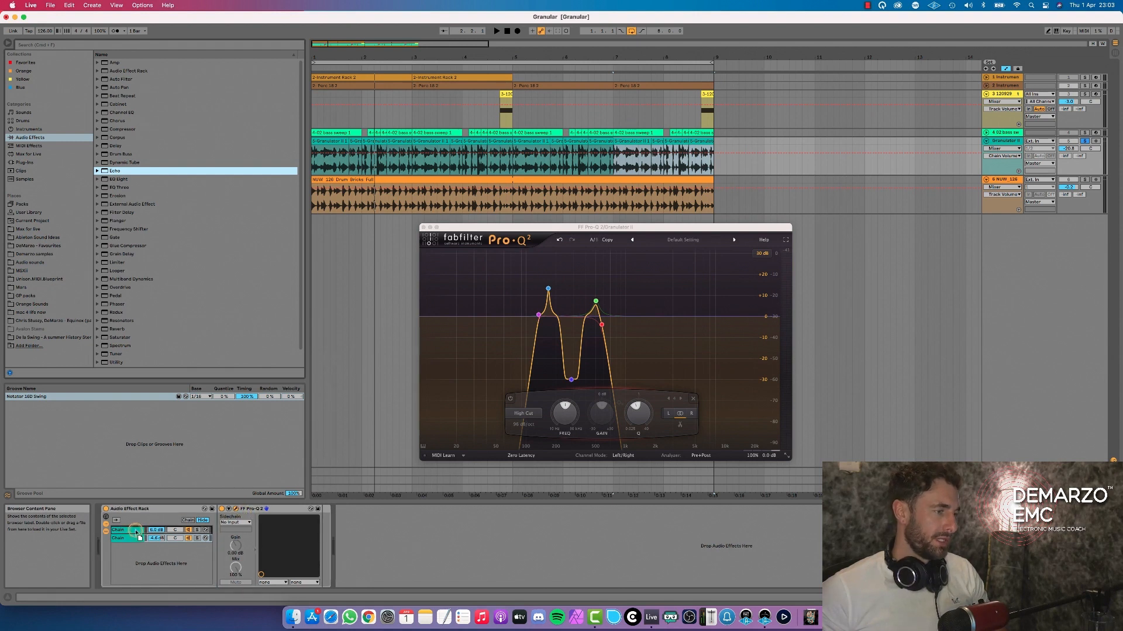
left_click(136, 531)
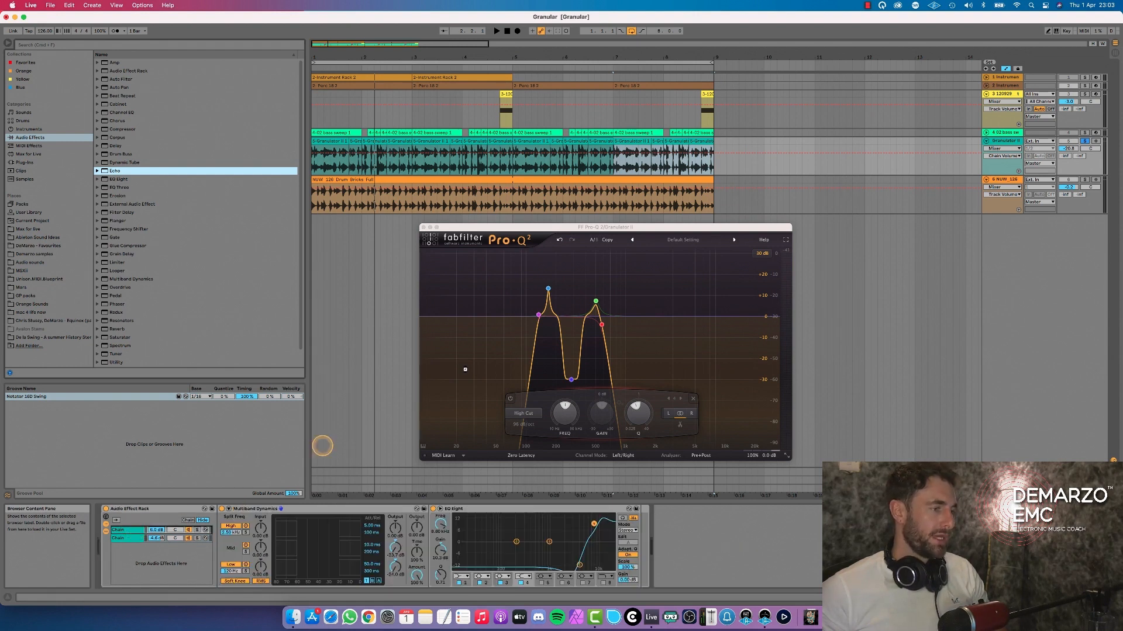
During playback, switch both Echo delay lines from Sync to Time and adjust the dry/wet mix, delay time and feedback.
key("space")
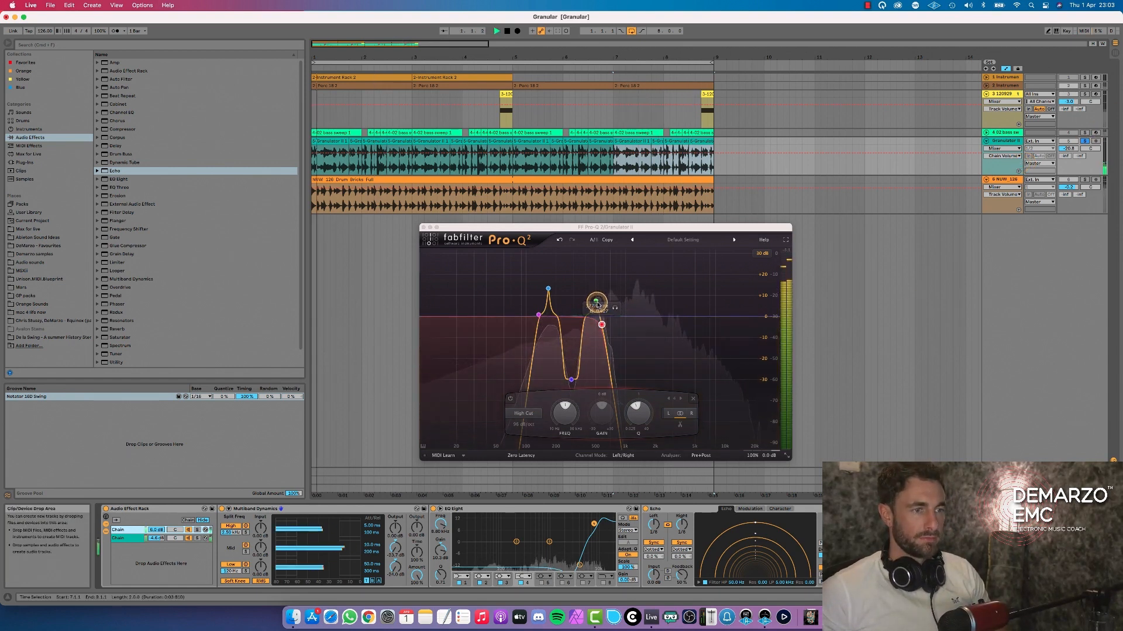
left_click(855, 575)
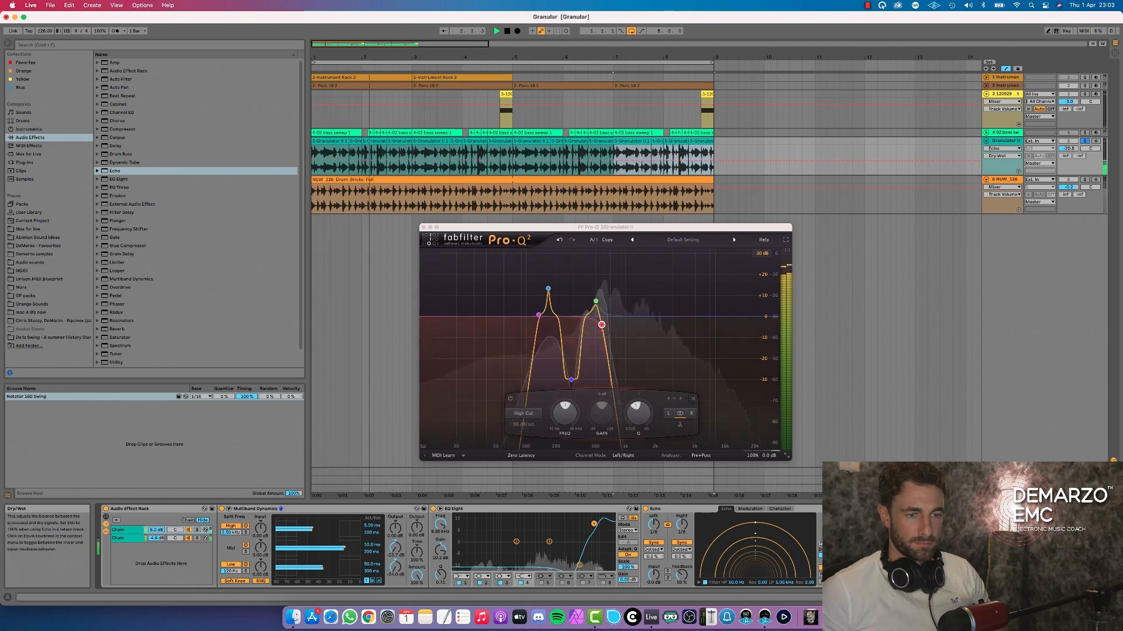
left_click(680, 543)
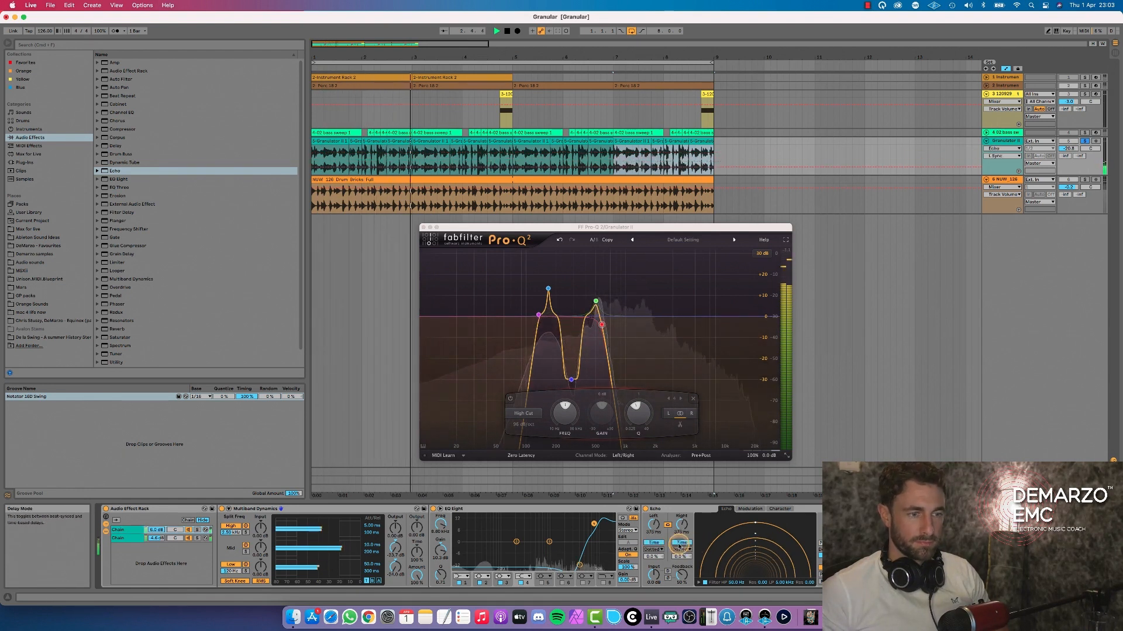
left_click(680, 574)
left_click_drag(679, 528, 680, 603)
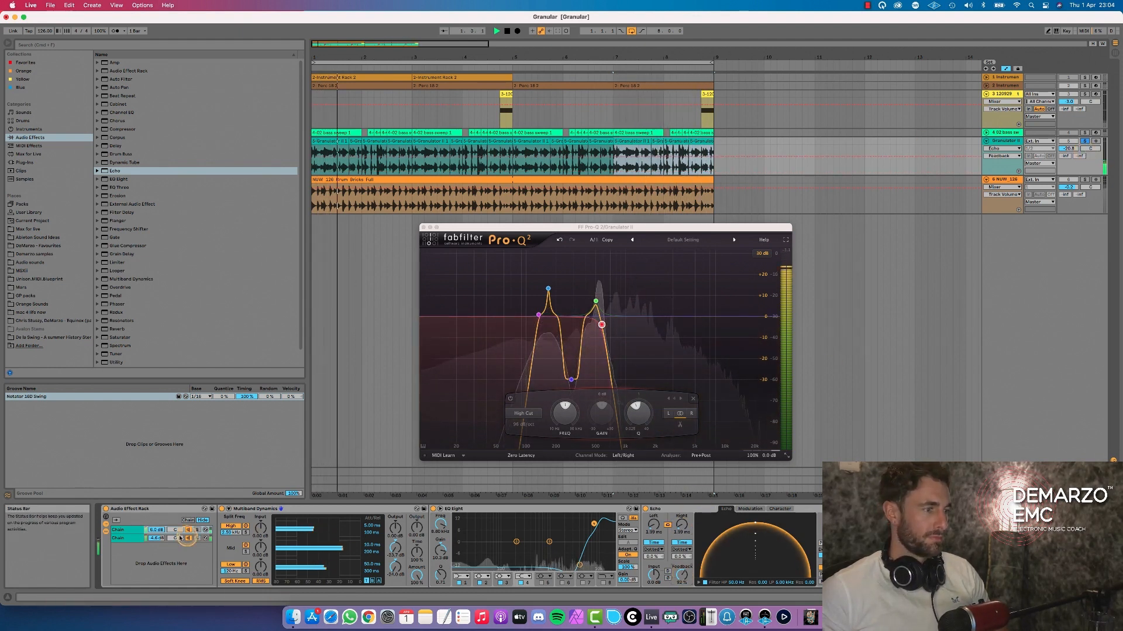
In the second chain's Pro-Q 2, move the upper peak to about 377 Hz and the High Cut just above it, then close its window.
left_click(118, 538)
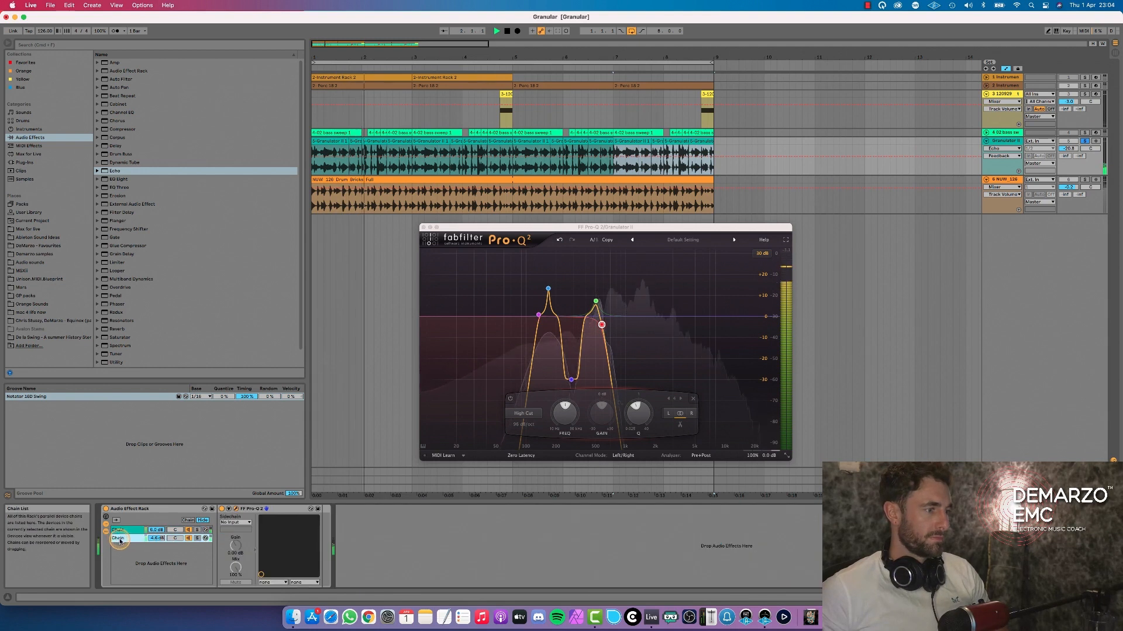
left_click(236, 509)
left_click(235, 509)
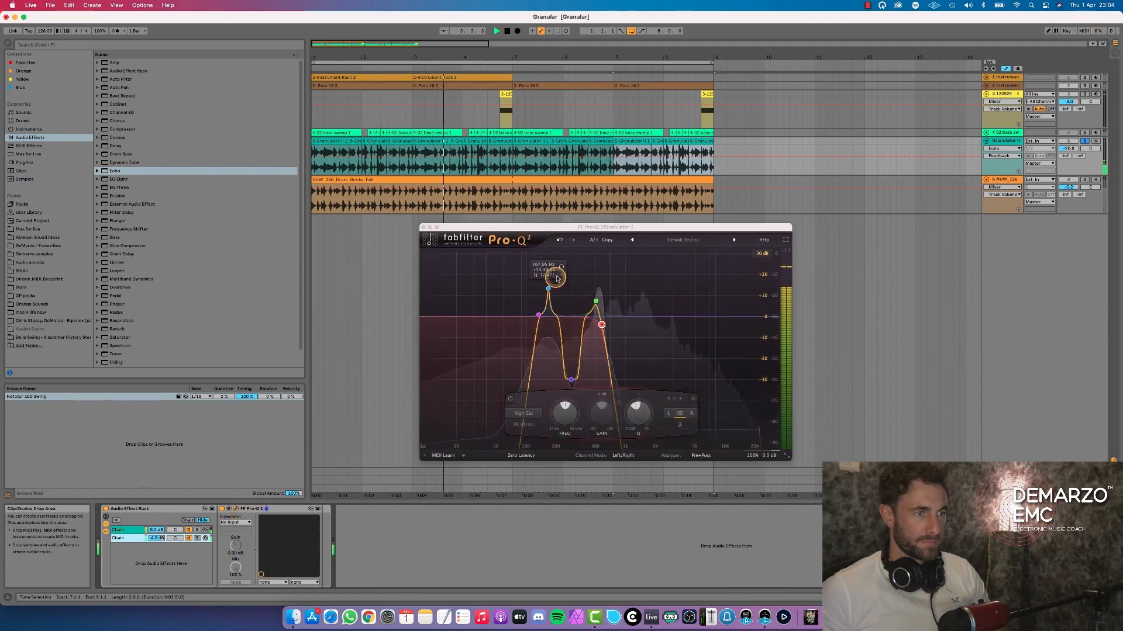
left_click(560, 268)
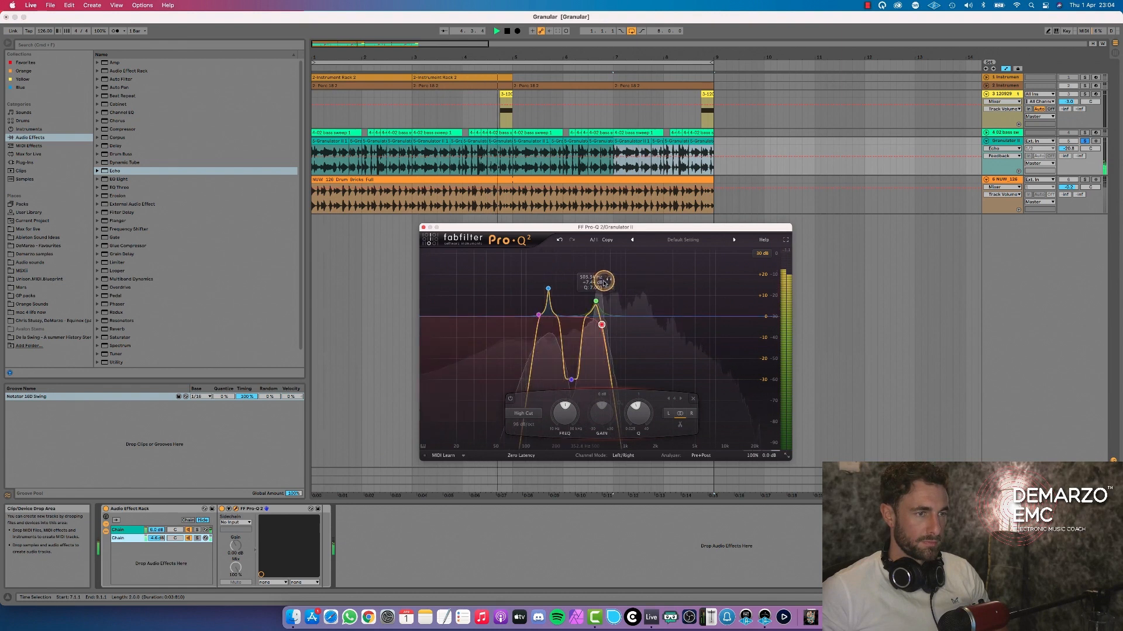
left_click(611, 280)
left_click_drag(611, 280, 600, 280)
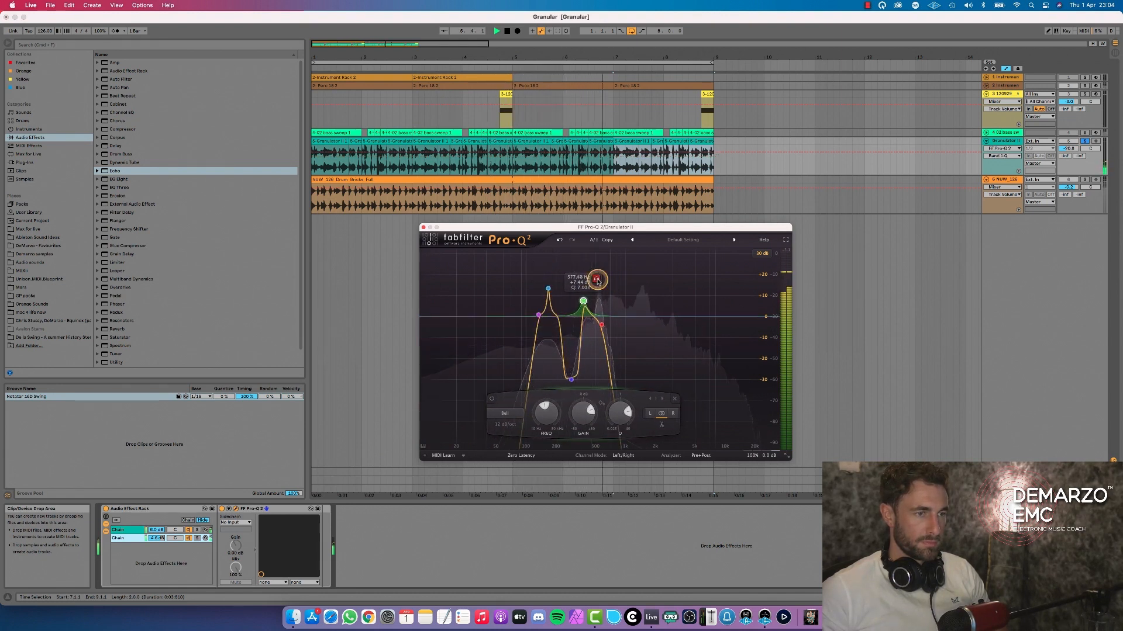
left_click_drag(602, 325, 592, 323)
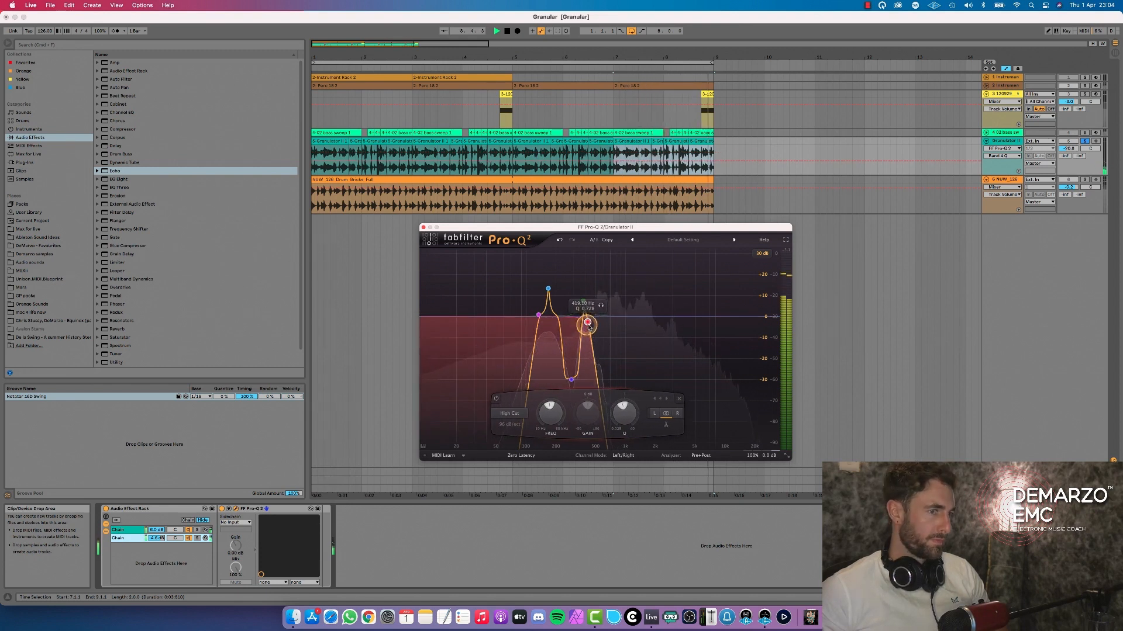
left_click_drag(460, 231, 479, 226)
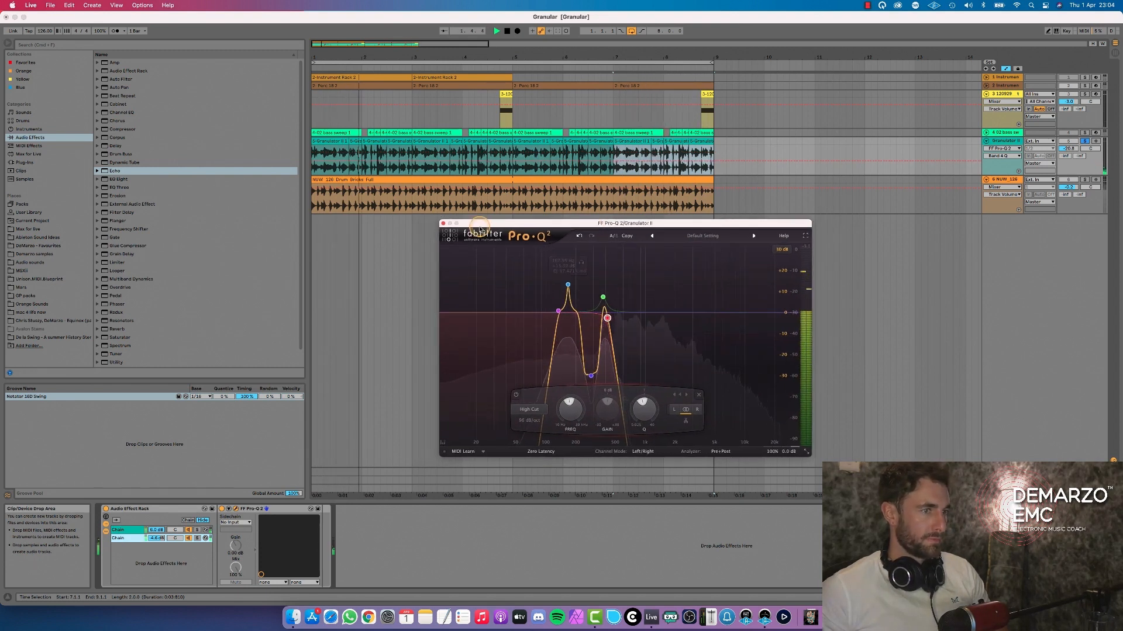
left_click(443, 223)
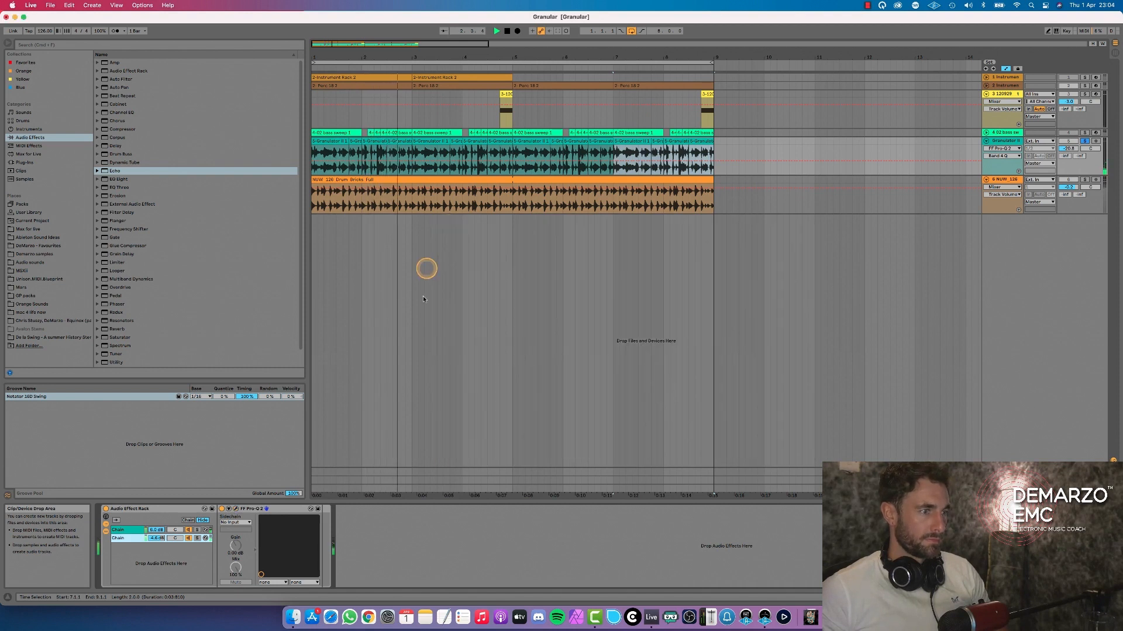
Unsolo the Granulator track and balance its volume in the full mix, toggling the Audio Effect Rack to compare.
left_click(1084, 142)
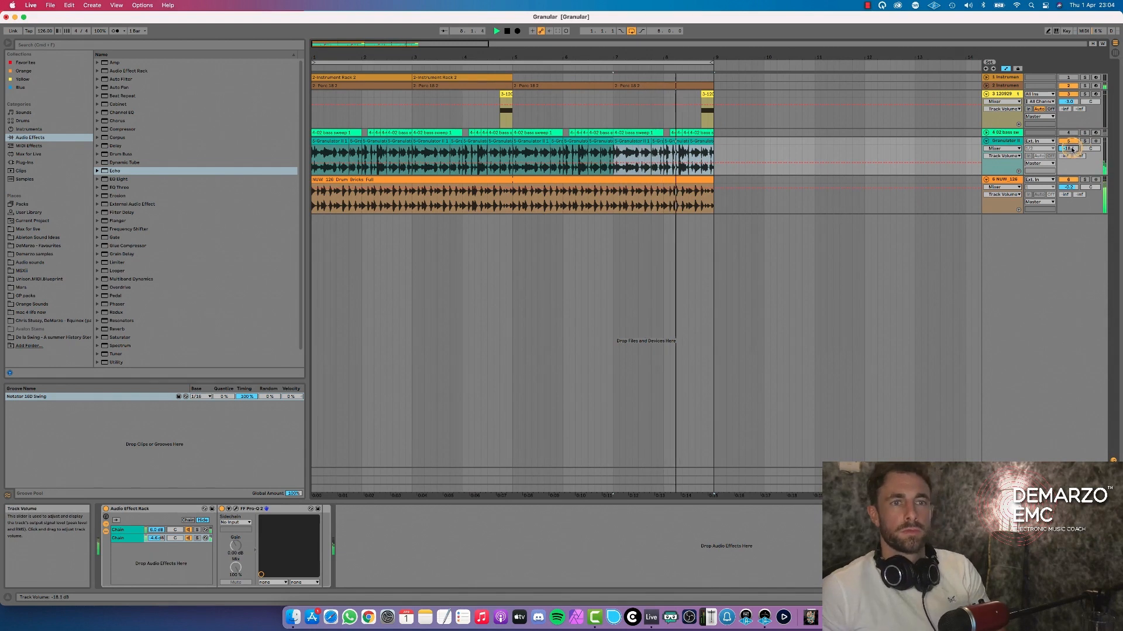
mouse_move(1071, 150)
left_mouse_down()
mouse_move(1072, 136)
mouse_move(1072, 151)
left_mouse_up()
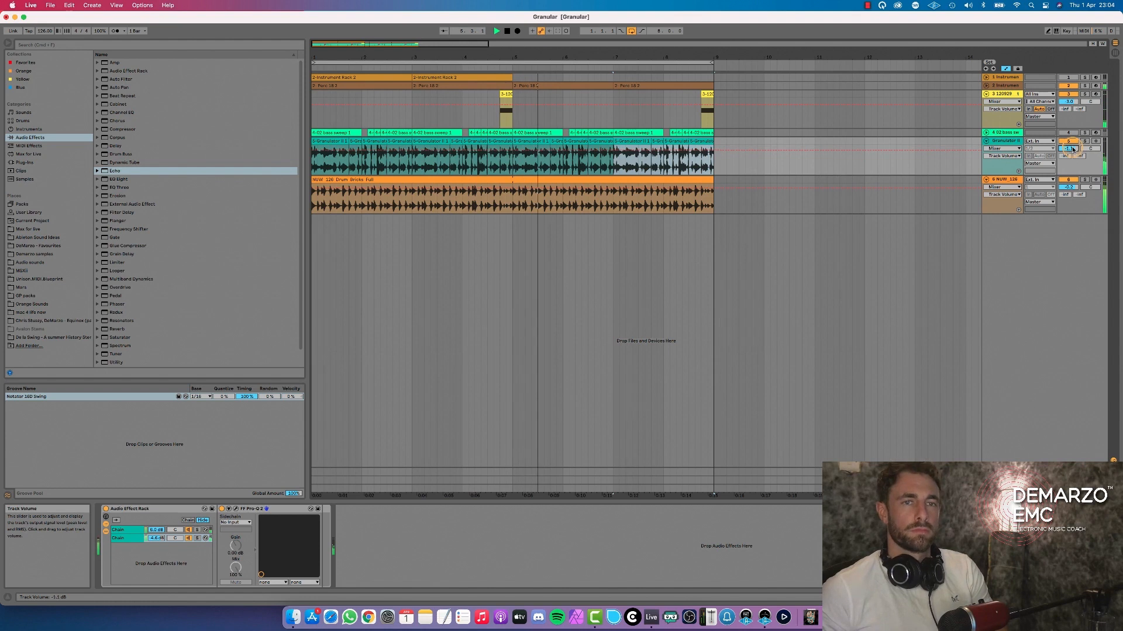
left_click(105, 508)
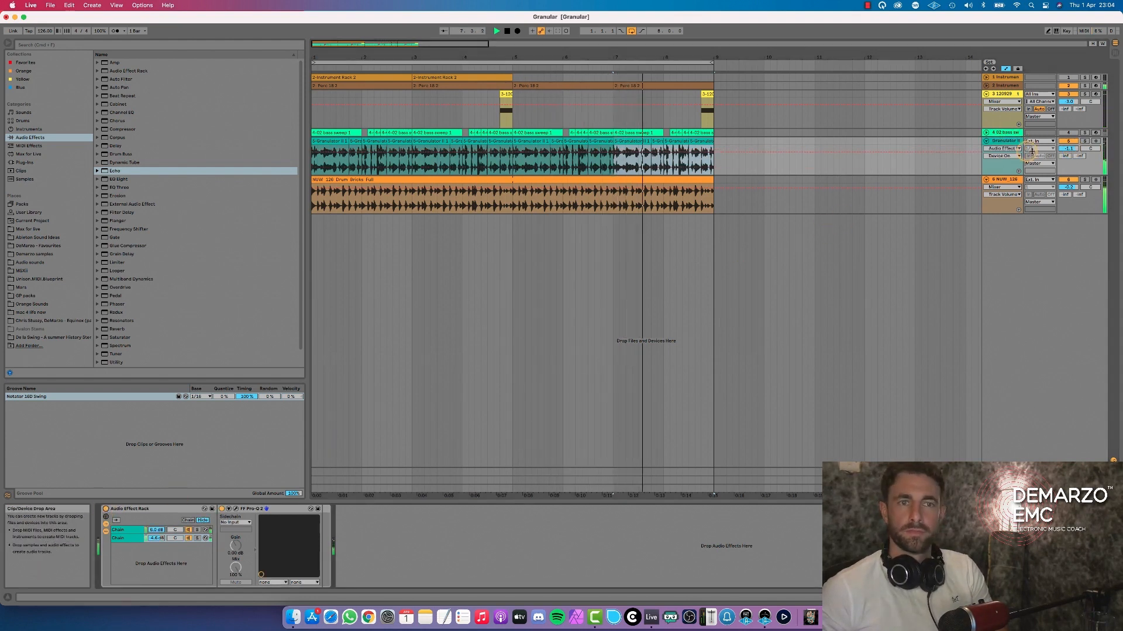
left_click_drag(1069, 150, 1072, 149)
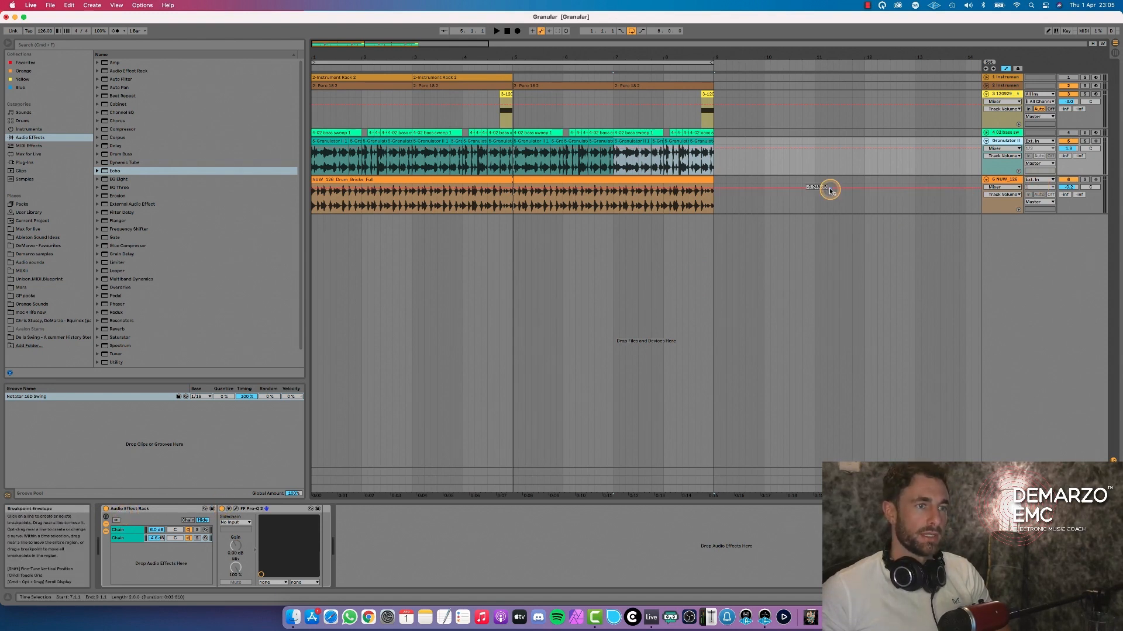
Solo the Granulator track and draw a rising and falling automation curve for the first chain's Echo delay time across the loop.
left_click(123, 531)
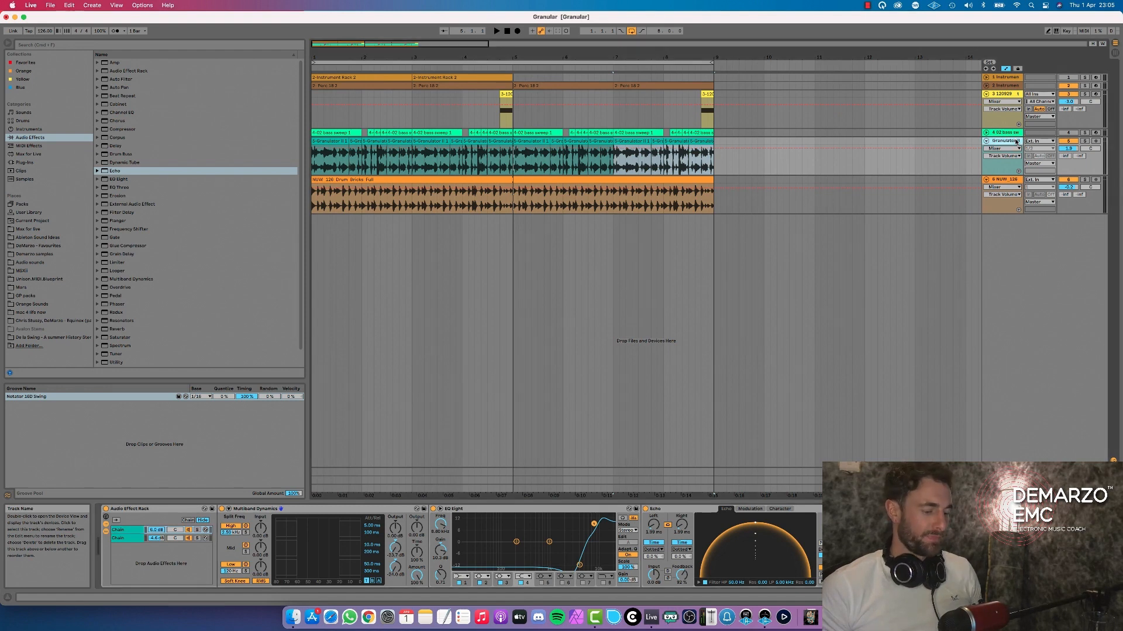
key("space")
left_click(1085, 141)
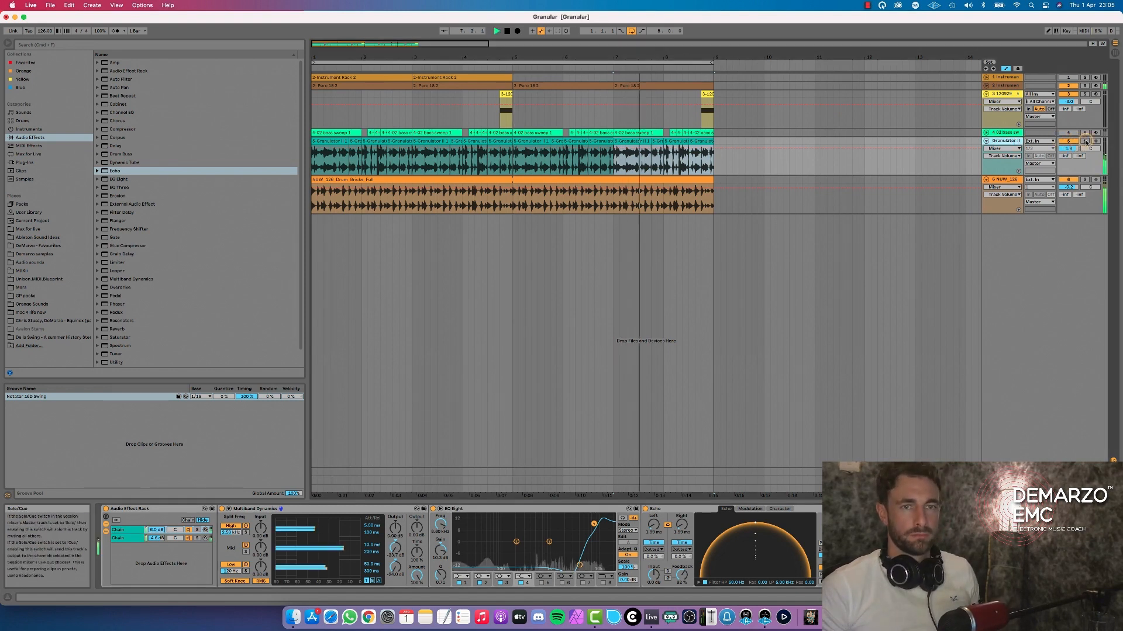
right_click(682, 531)
left_click(719, 422)
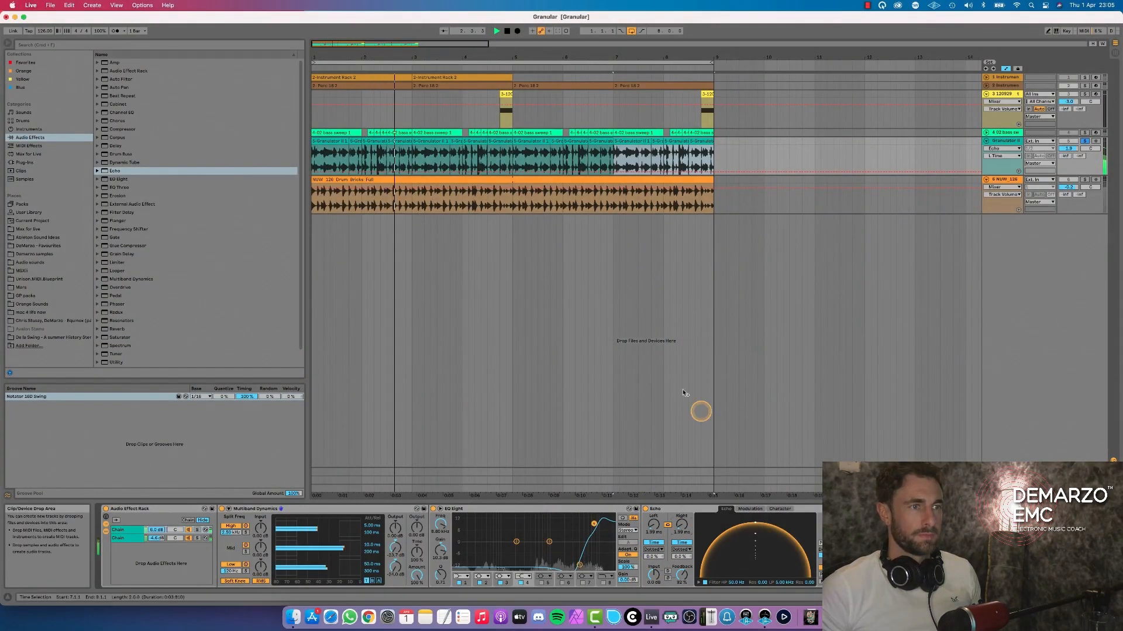
left_click(452, 171)
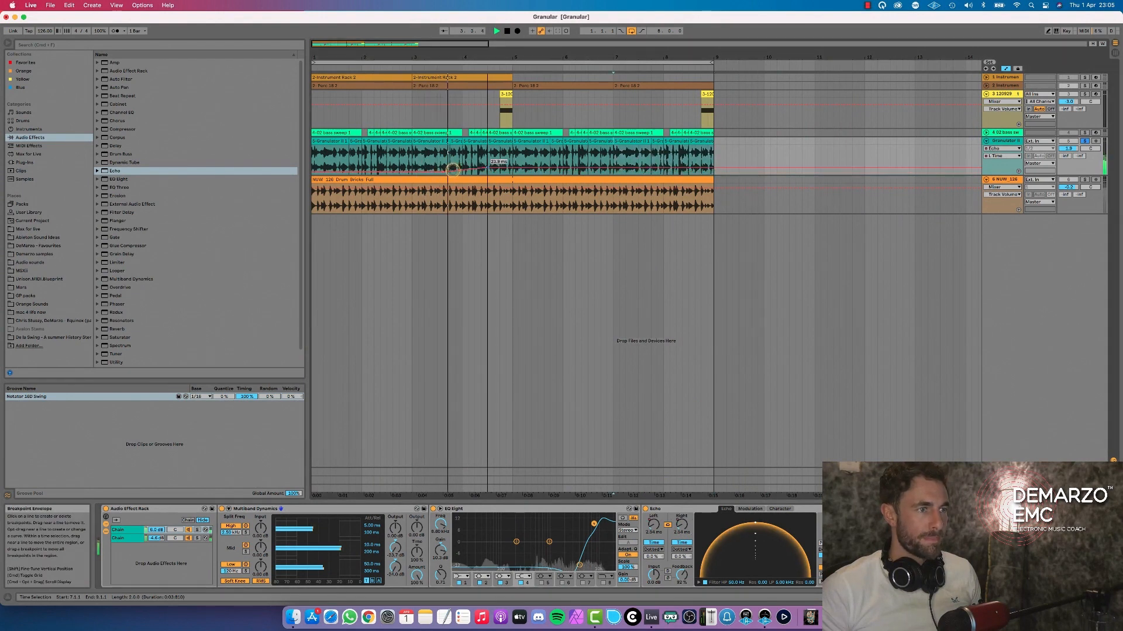
left_click_drag(495, 172, 706, 162)
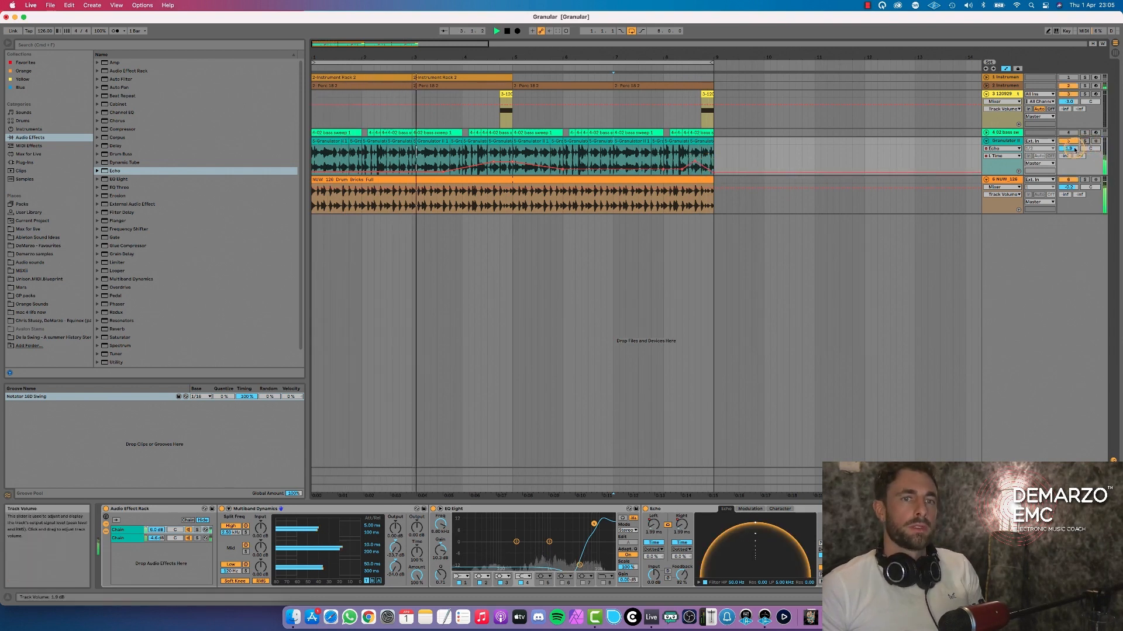
Rebalance the Granulator track's volume in the full mix, fold the yellow track, and stop playback.
left_click_drag(1069, 148, 1075, 149)
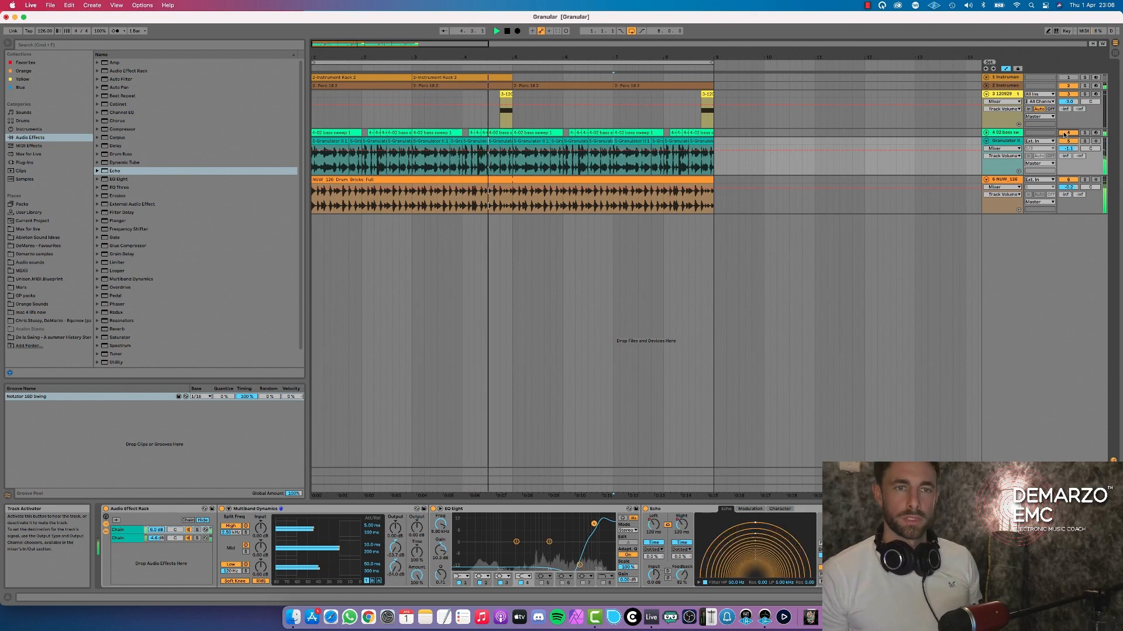
left_click(1006, 133)
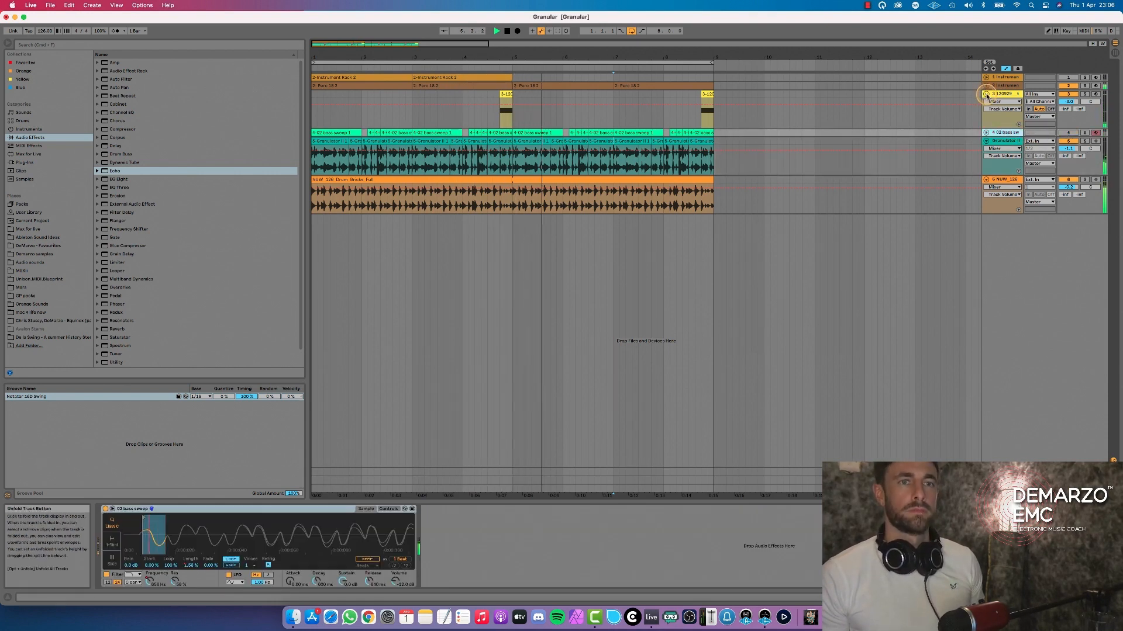
left_click(985, 94)
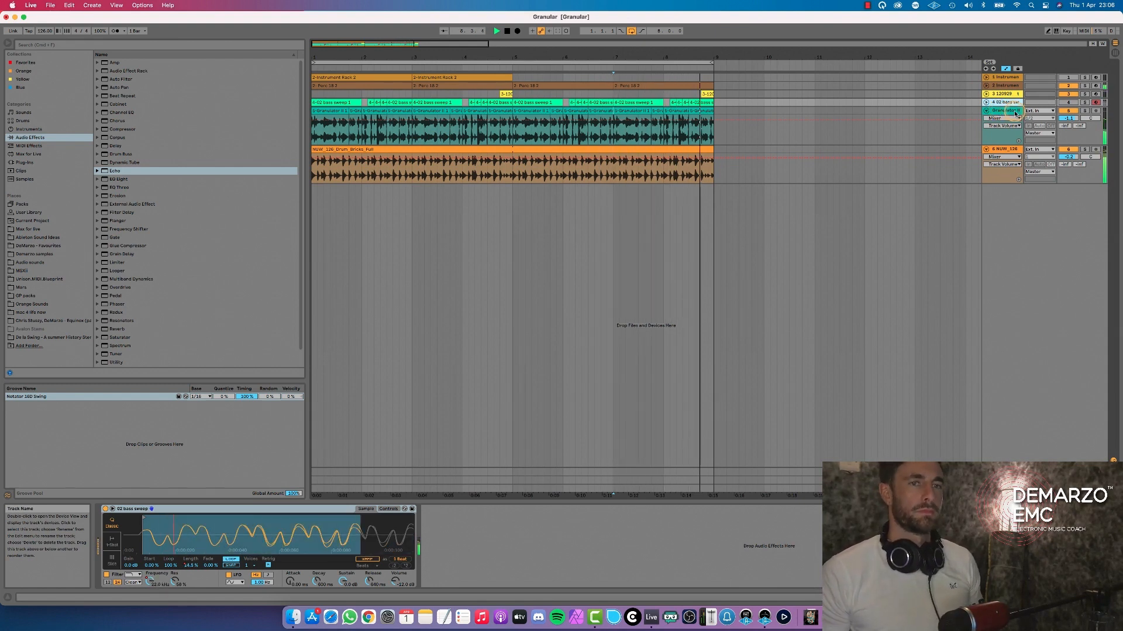
left_click(1004, 110)
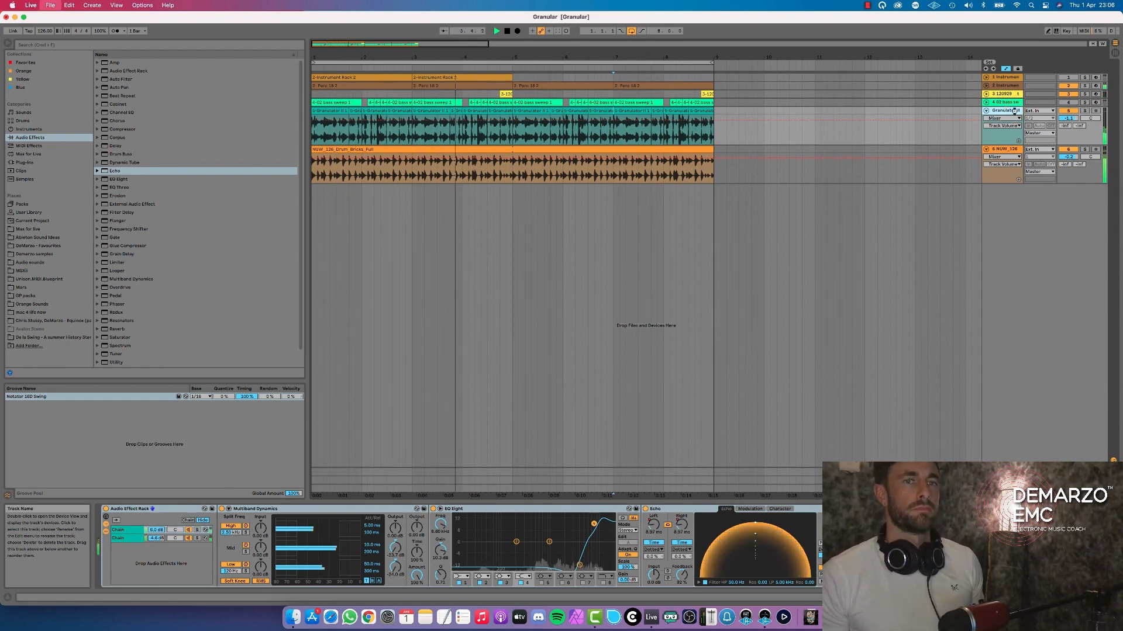
left_click(985, 85)
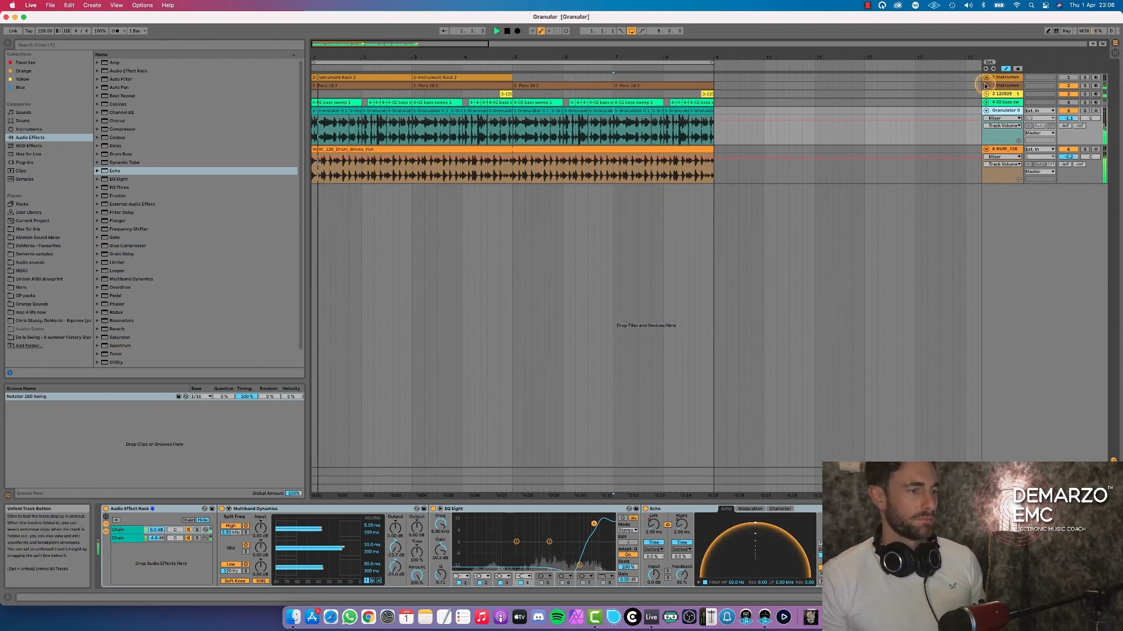
key("space")
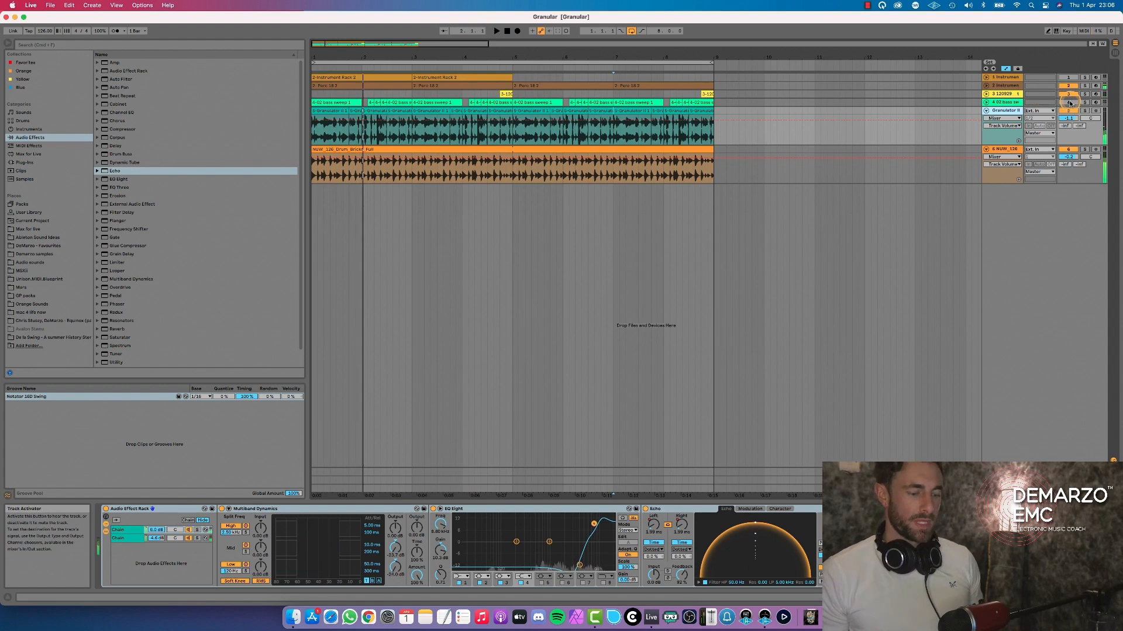
Solo the Granulator track, listen to the processed loop, and display the rack's second chain.
left_click(1085, 111)
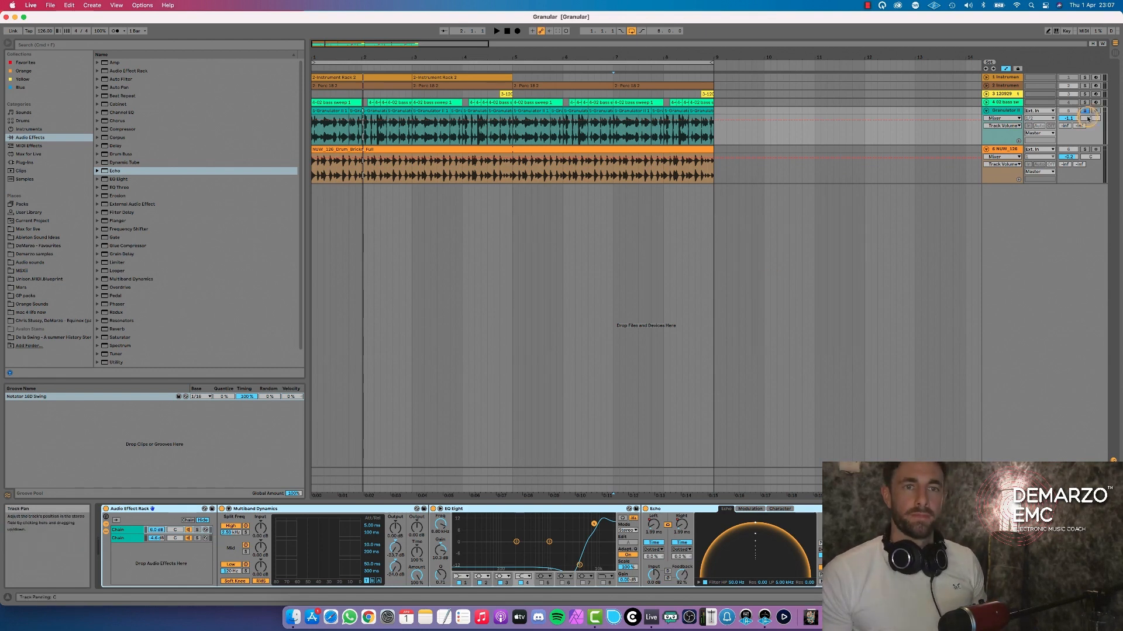
key("space")
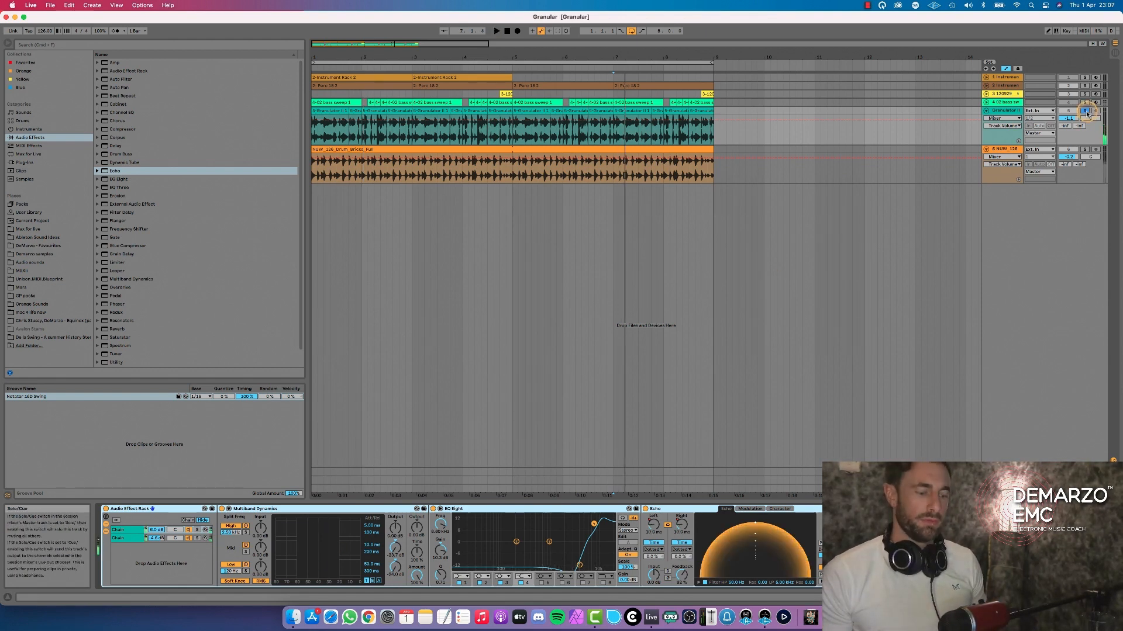
key("space")
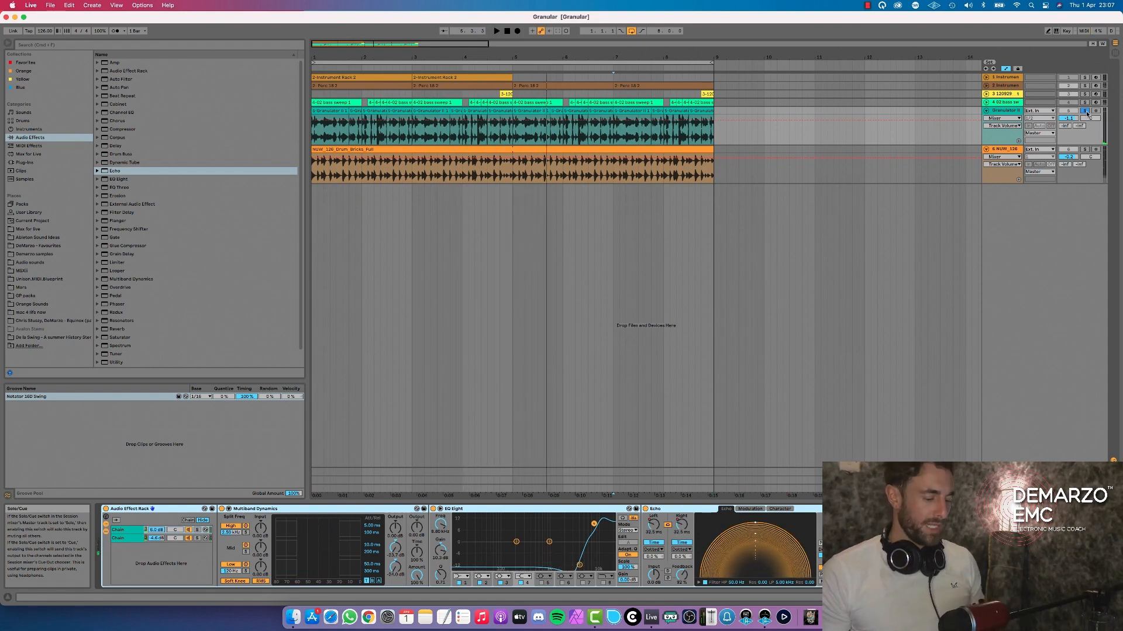
left_click(1019, 112)
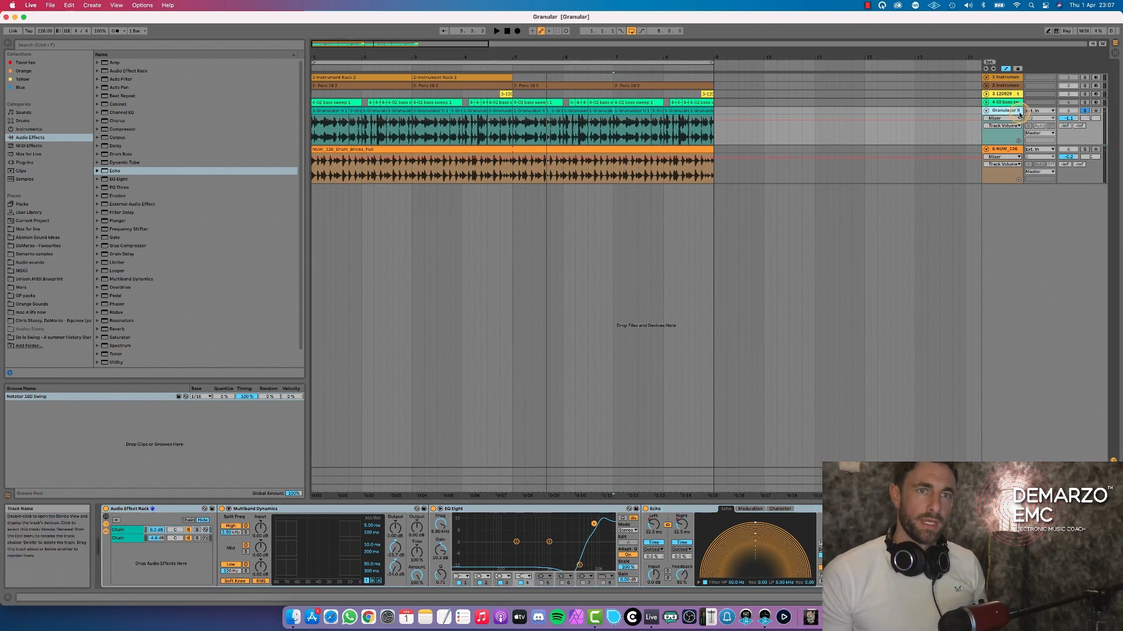
left_click(130, 539)
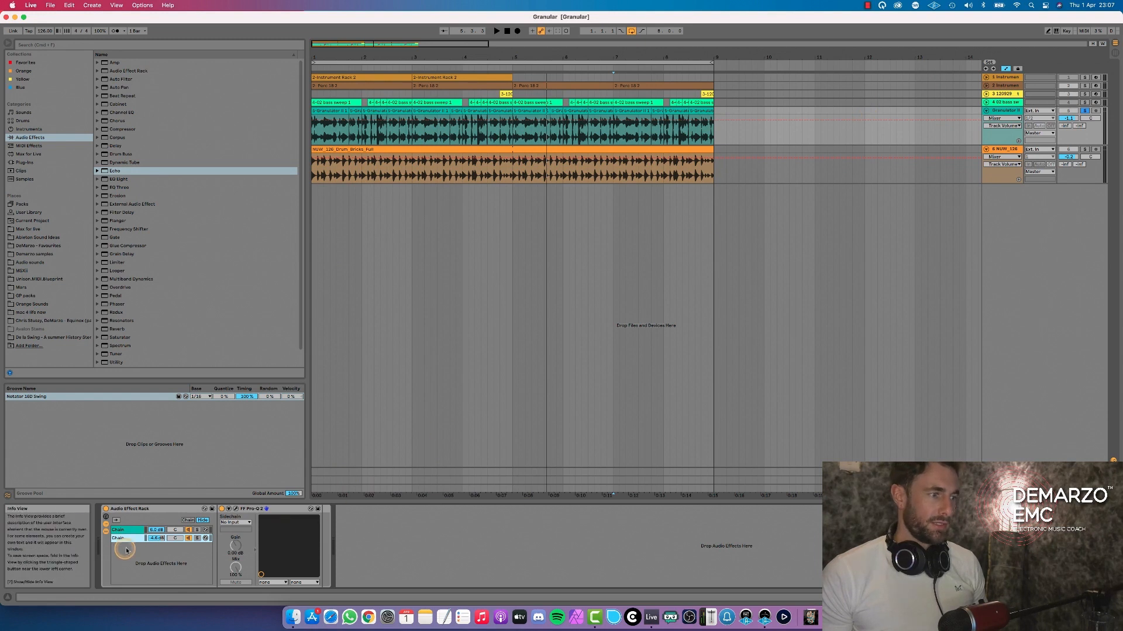
Solo the rack's second chain and add the Native Instruments Transient Master plug-in after its Pro-Q 2.
left_click(197, 539)
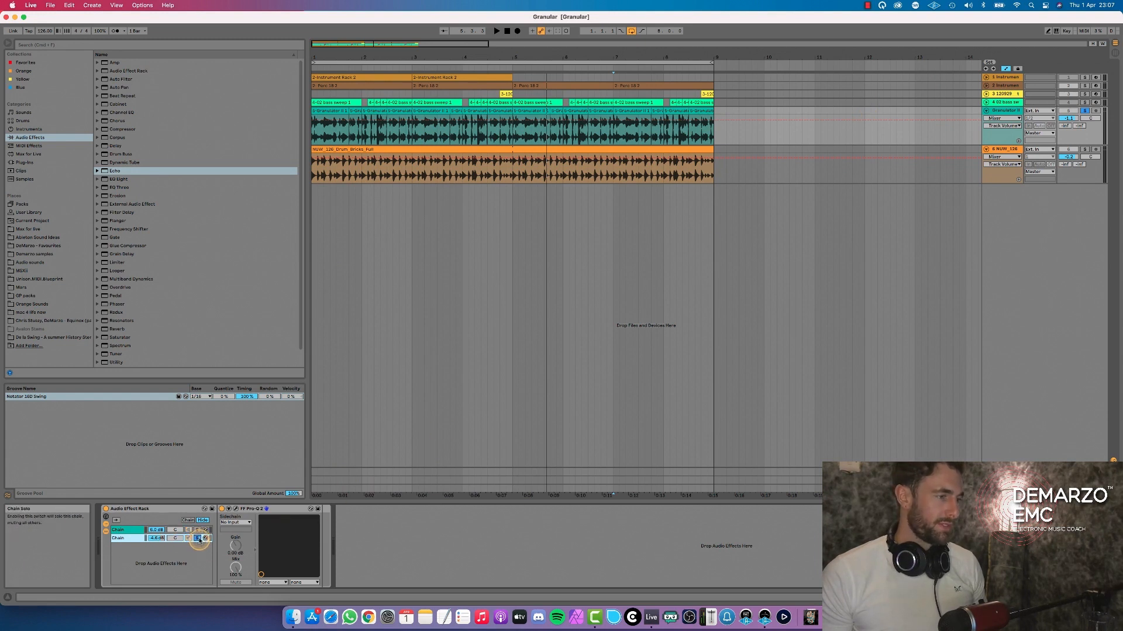
left_click(56, 164)
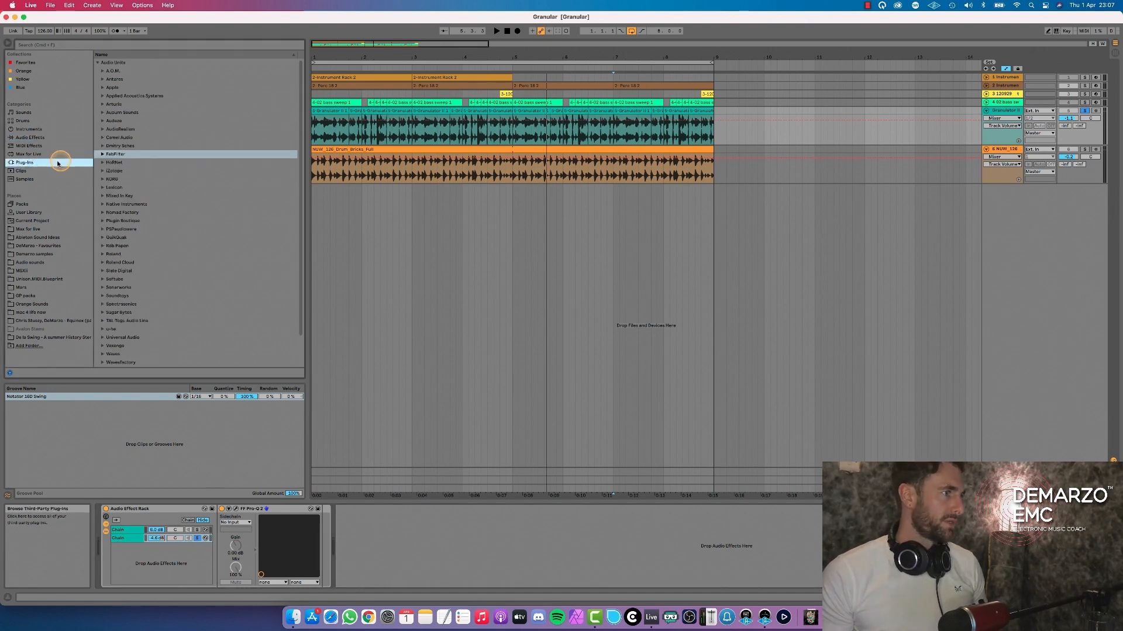
left_click(103, 204)
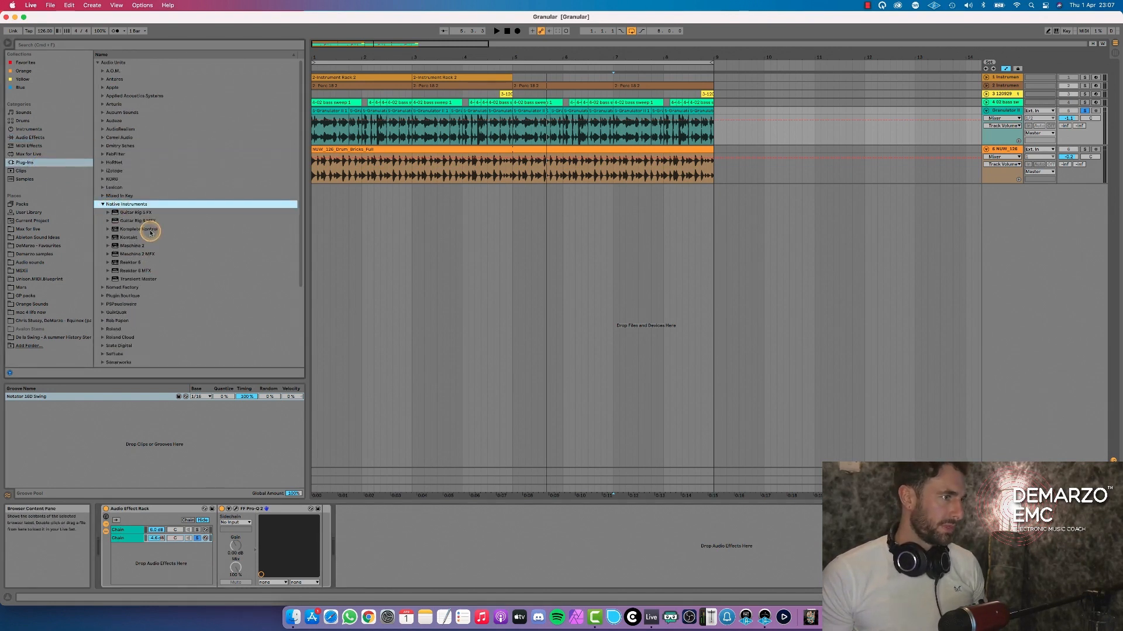
left_click(149, 280)
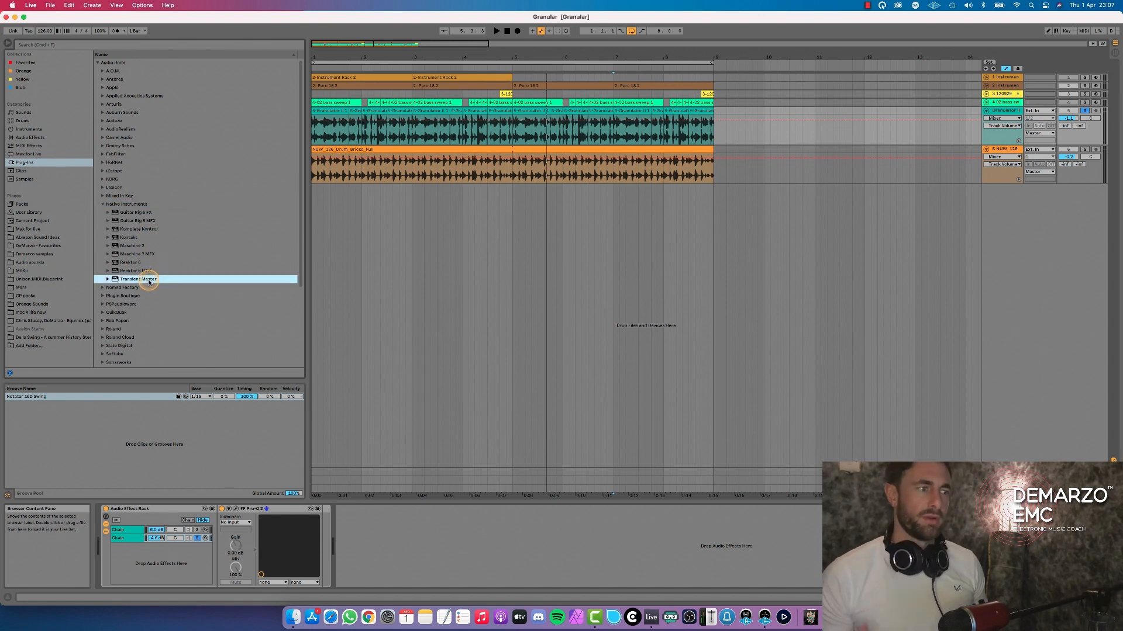
left_click(132, 540)
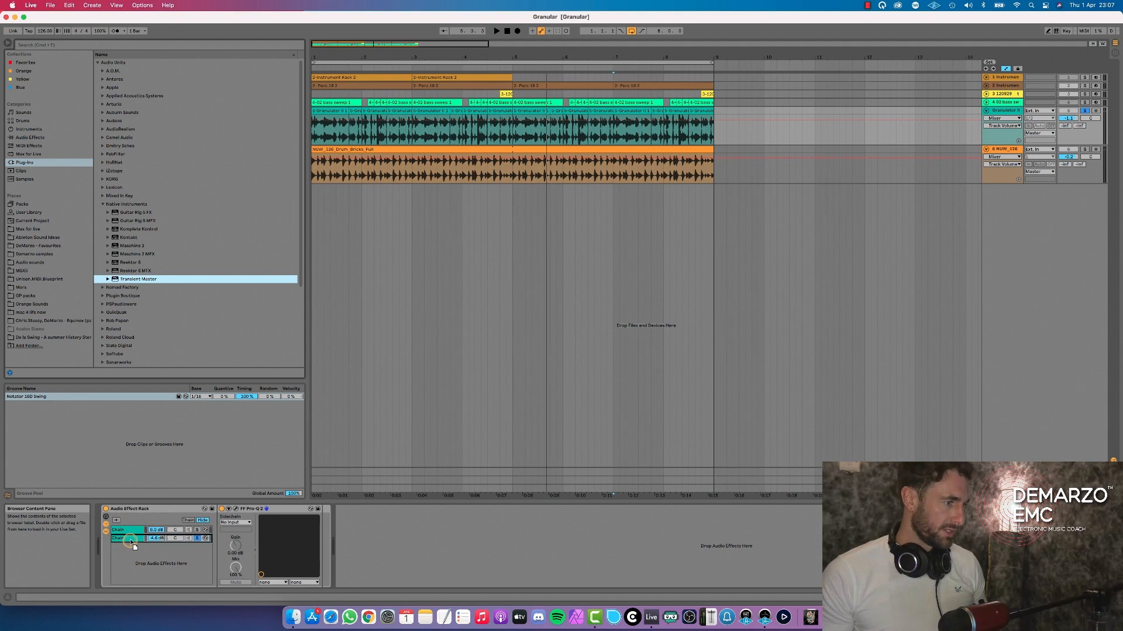
left_click_drag(133, 539, 134, 540)
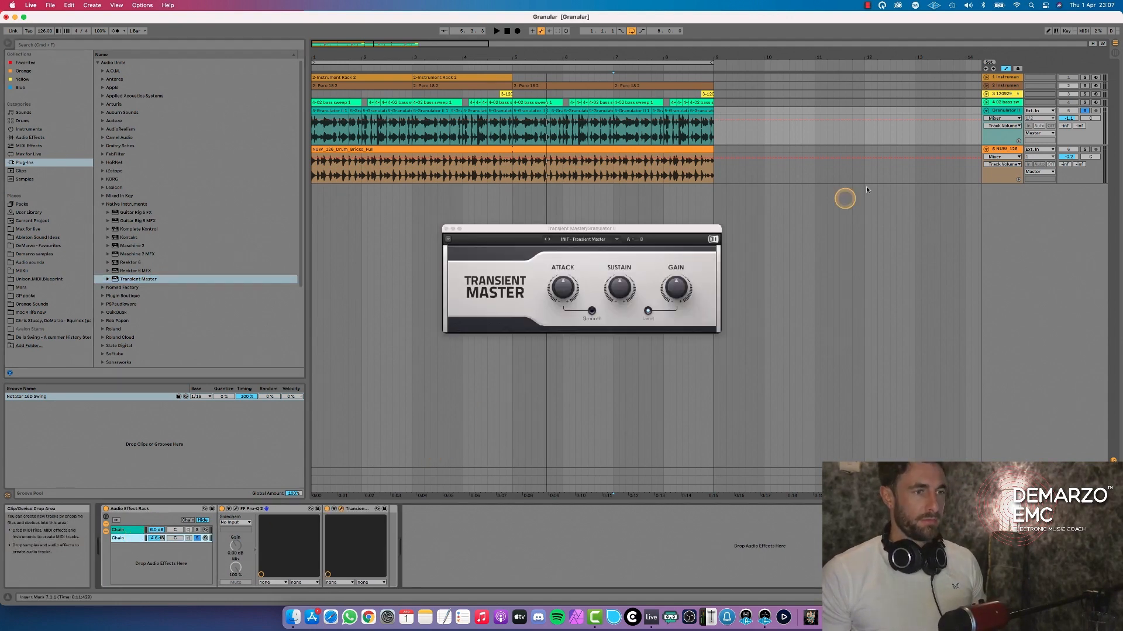
Play the loop and set Transient Master's Sustain to -100% while raising its Attack.
key("space")
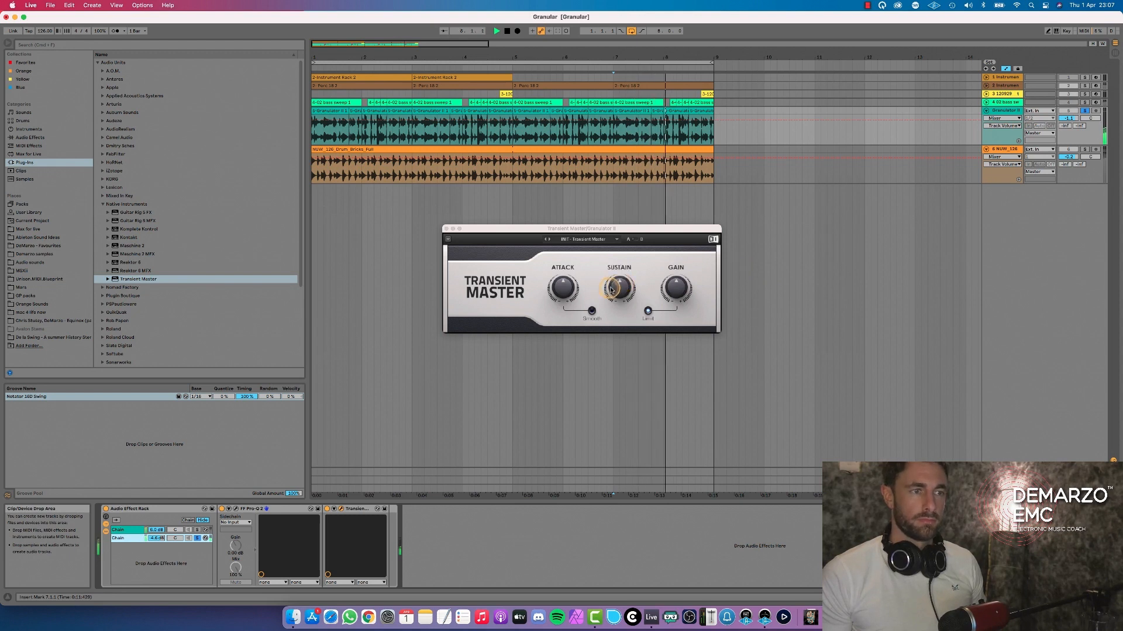
left_click_drag(611, 289, 614, 380)
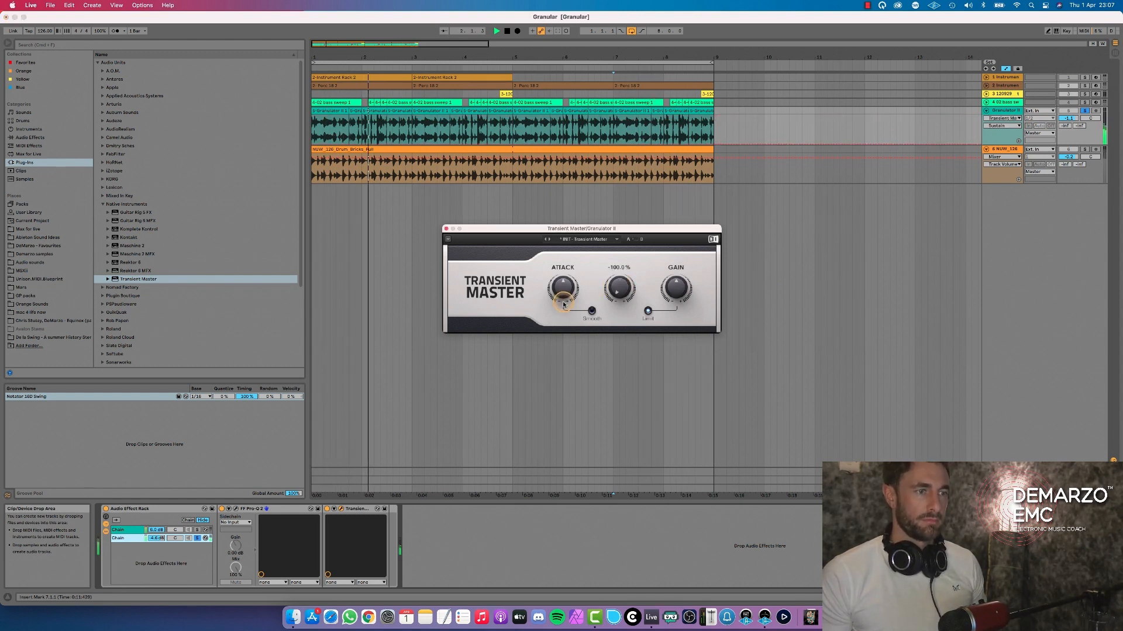
left_click_drag(562, 301, 562, 261)
left_click(619, 287)
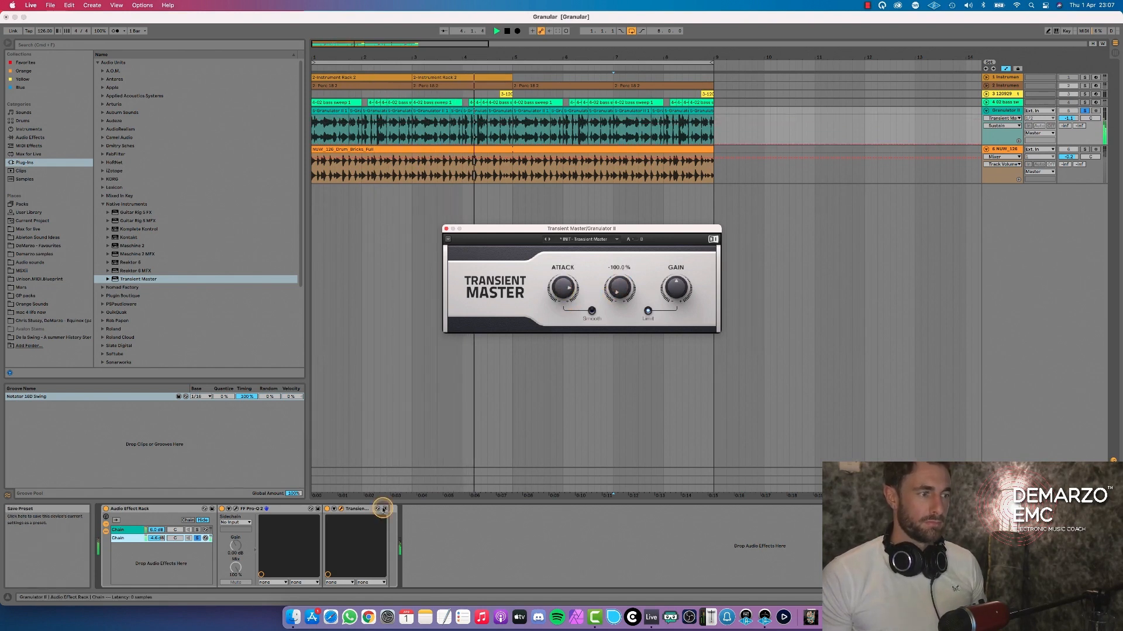
left_click_drag(615, 283, 321, 519)
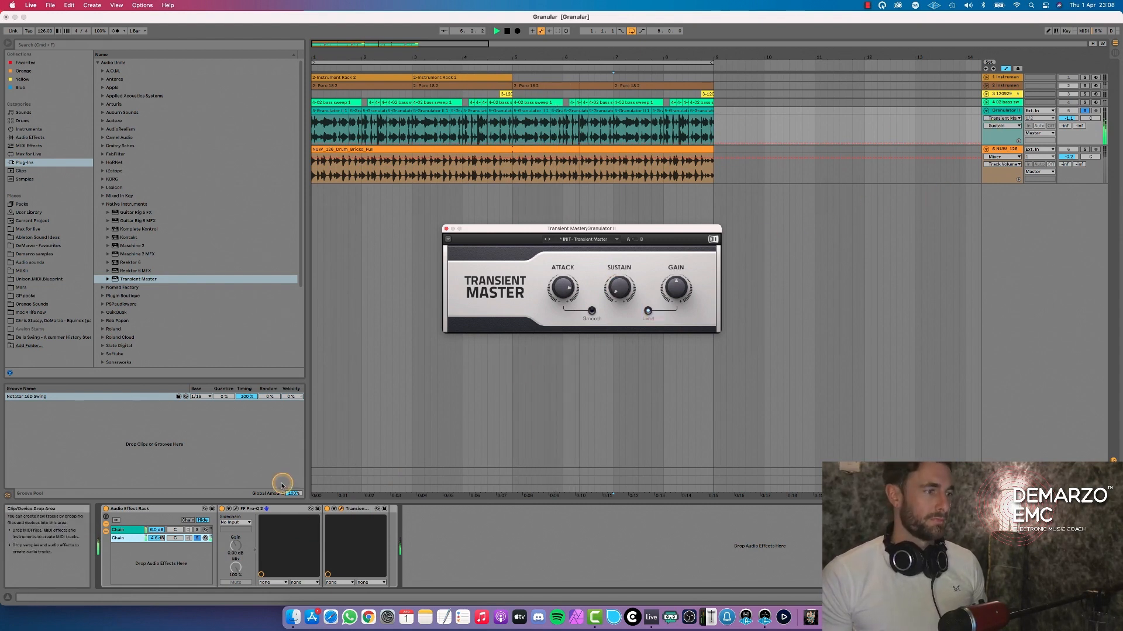
Move the high cut band in the second chain's Pro-Q 2 to a higher frequency and adjust its Q.
left_click(226, 513)
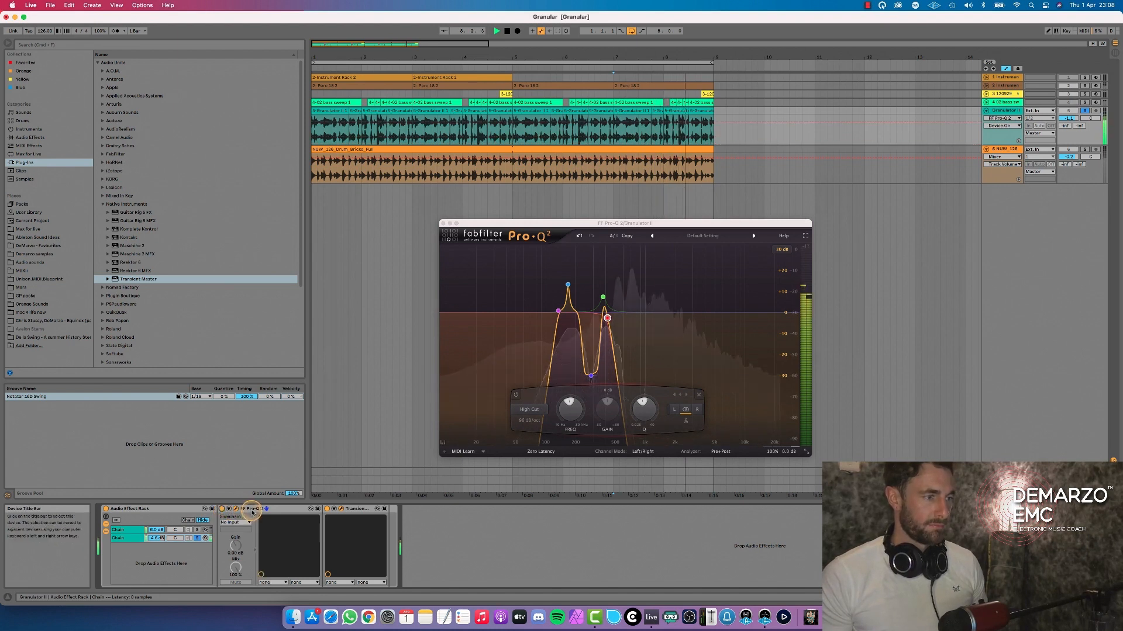
left_click_drag(607, 319, 623, 286)
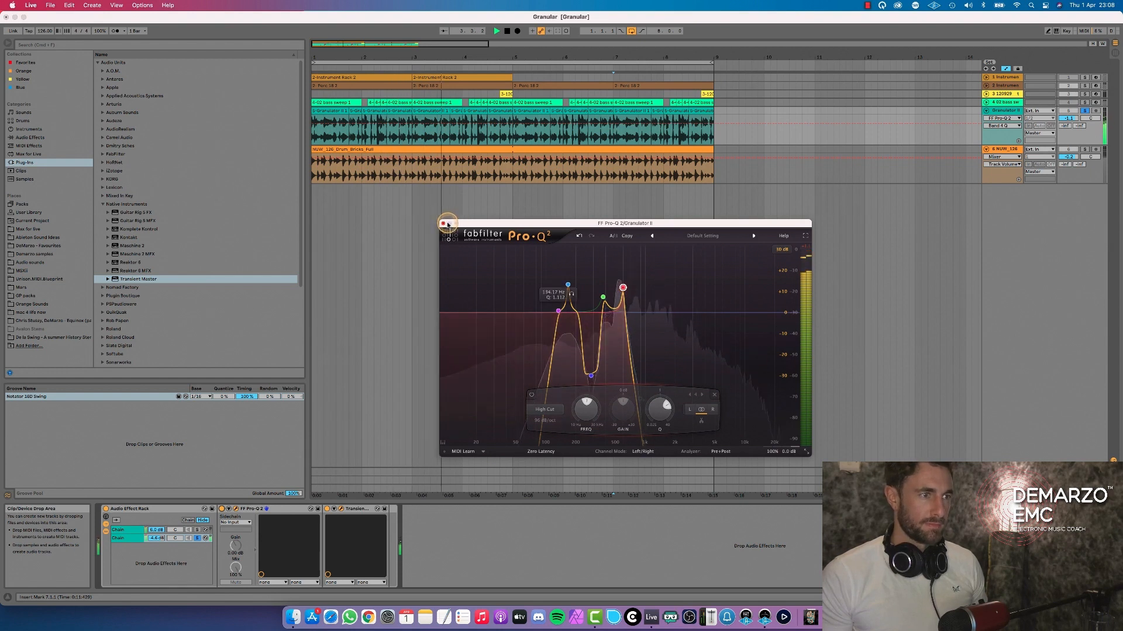
left_click(442, 223)
Readjust Transient Master's Attack, set its Sustain to 100%, and lower the second chain's volume.
left_click_drag(166, 547, 167, 558)
left_click_drag(620, 291, 563, 287)
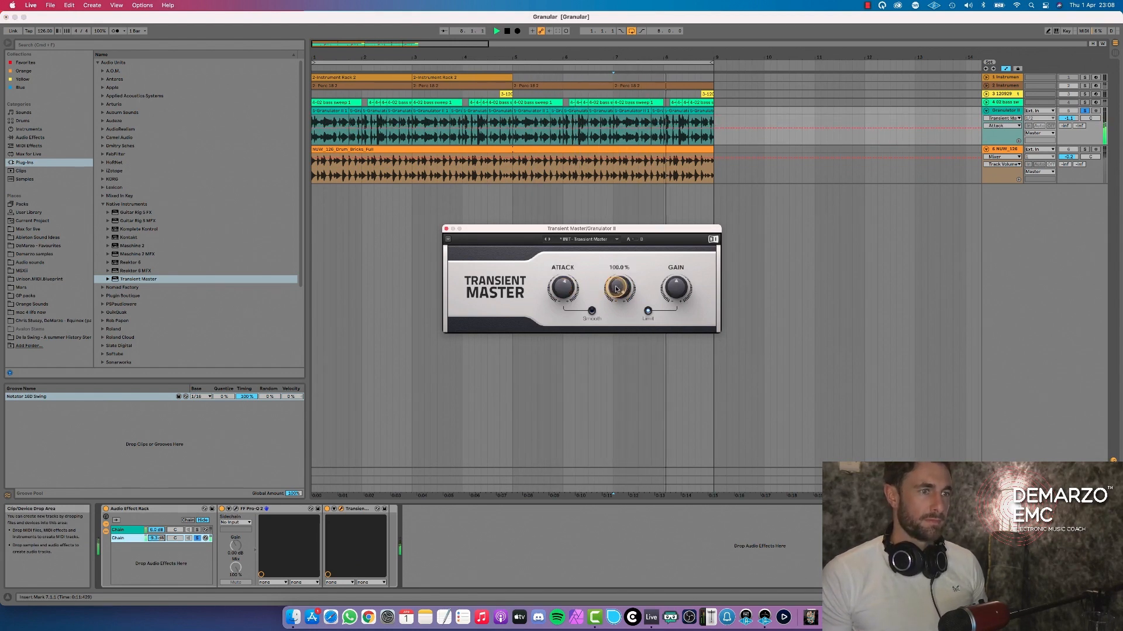
left_click(158, 538)
left_click_drag(159, 538, 159, 571)
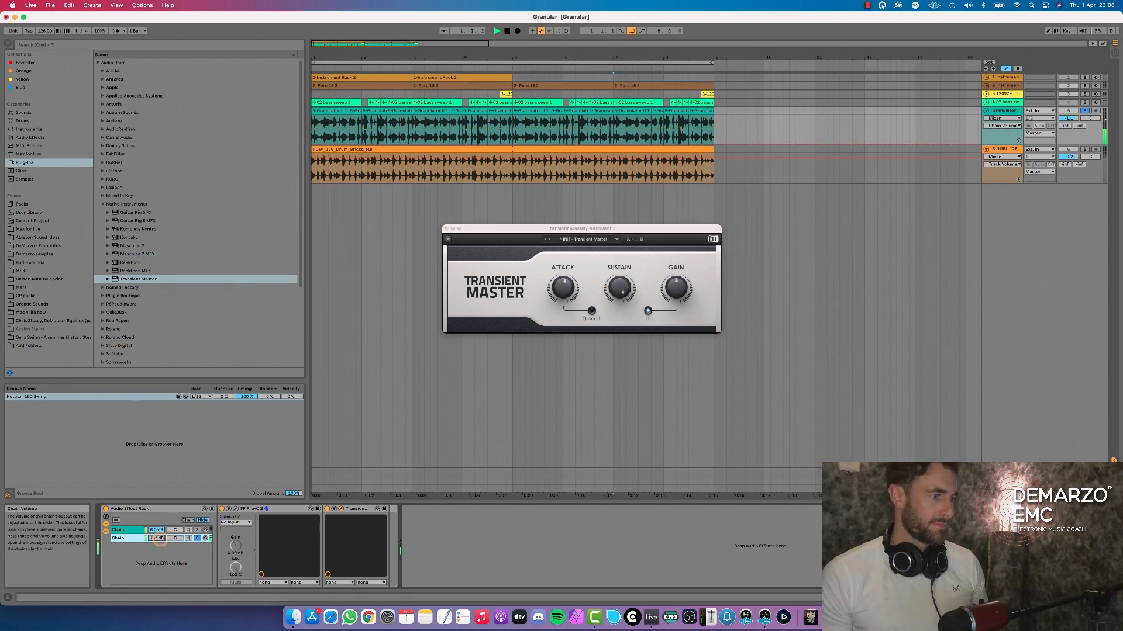
Unsolo the second chain, set Transient Master's Sustain to 4.0%, and rebalance the chain's volume before unsoloing the Granulator track.
left_click(197, 539)
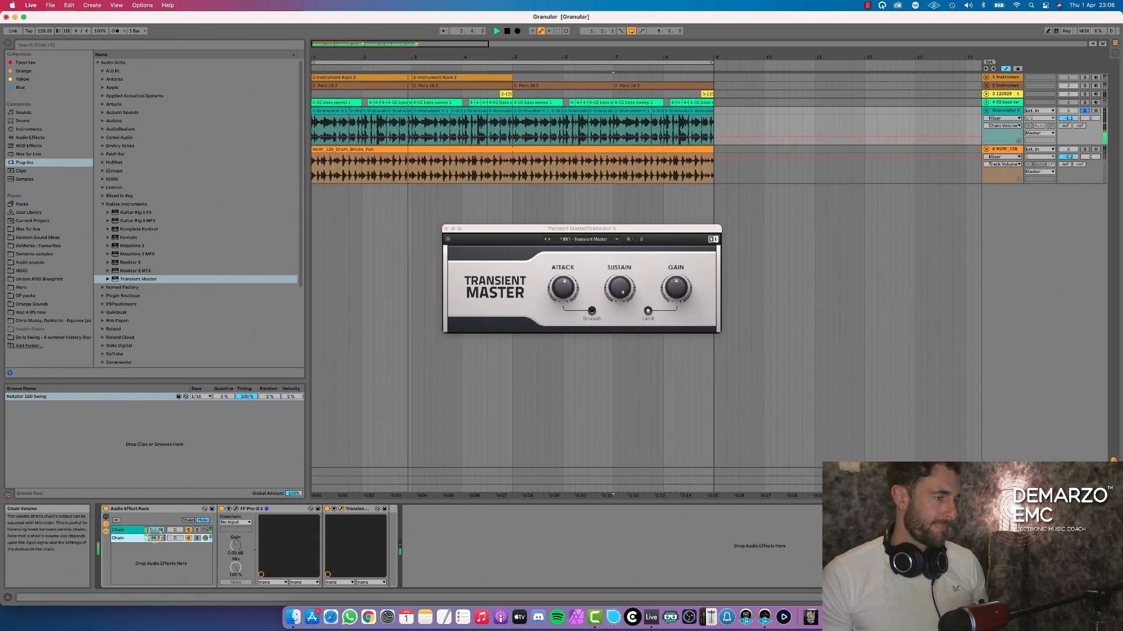
left_click_drag(155, 539, 155, 533)
mouse_move(623, 285)
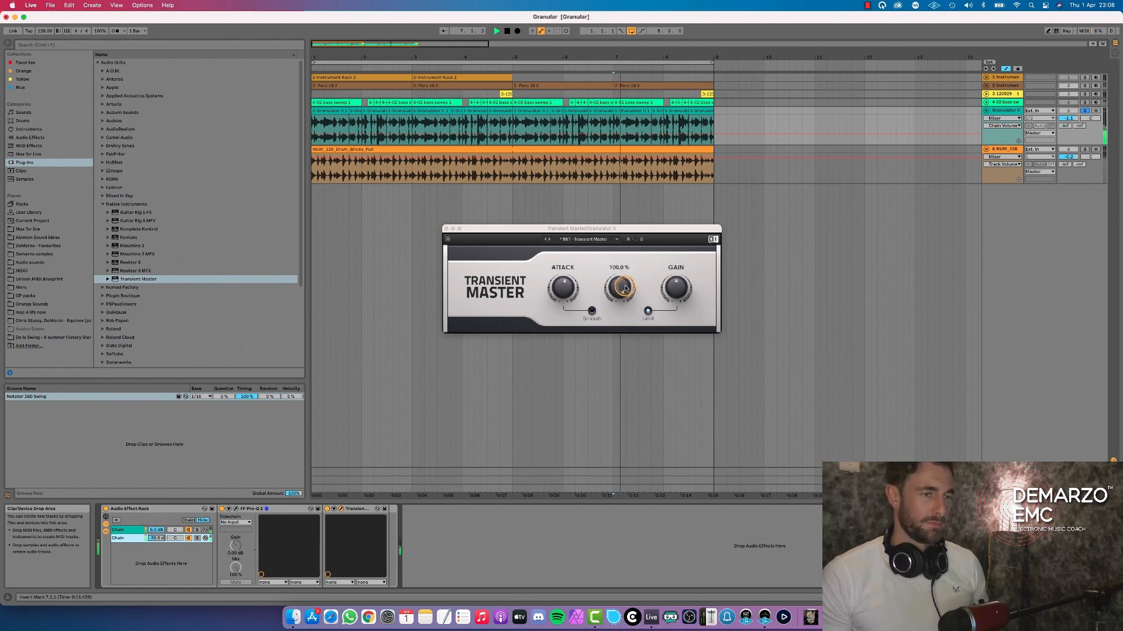
left_click_drag(625, 288, 625, 293)
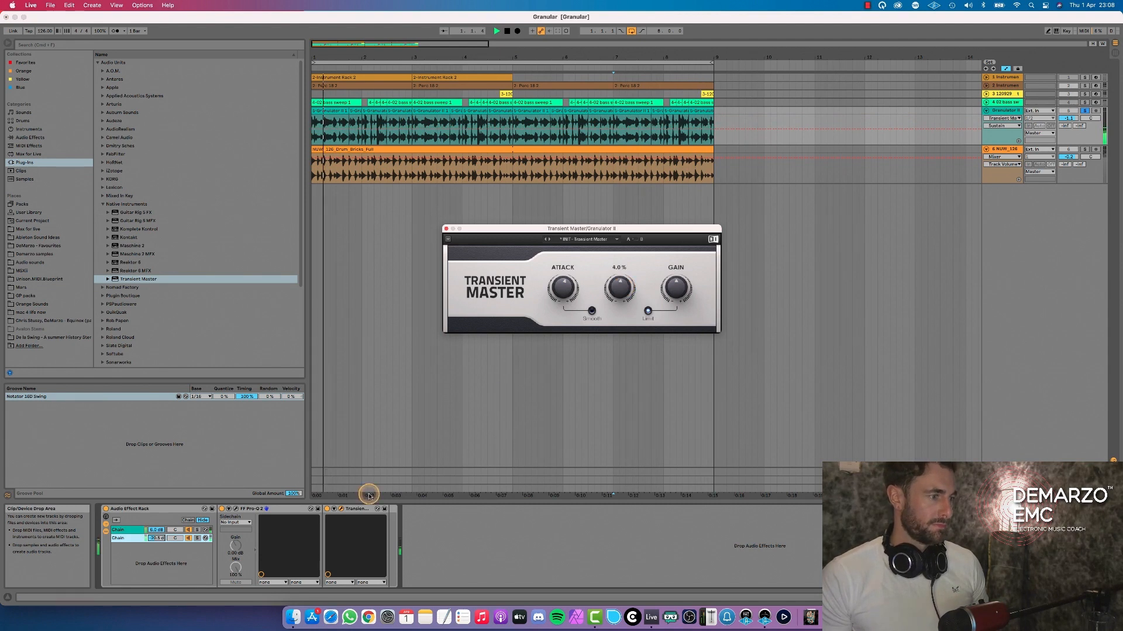
left_click_drag(159, 539, 160, 535)
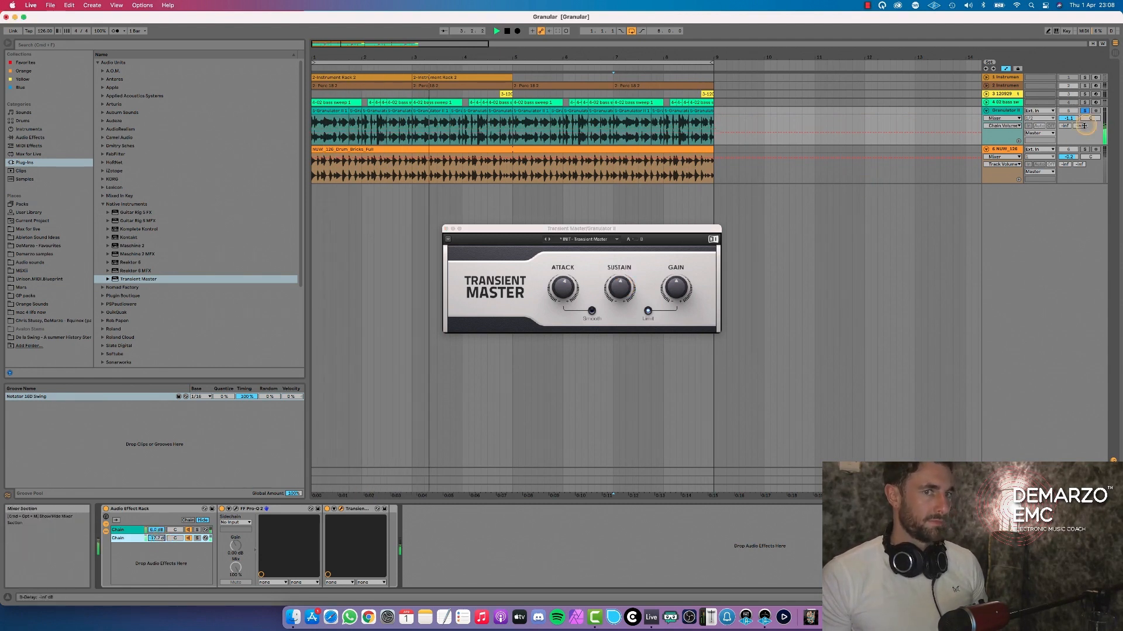
left_click(1085, 111)
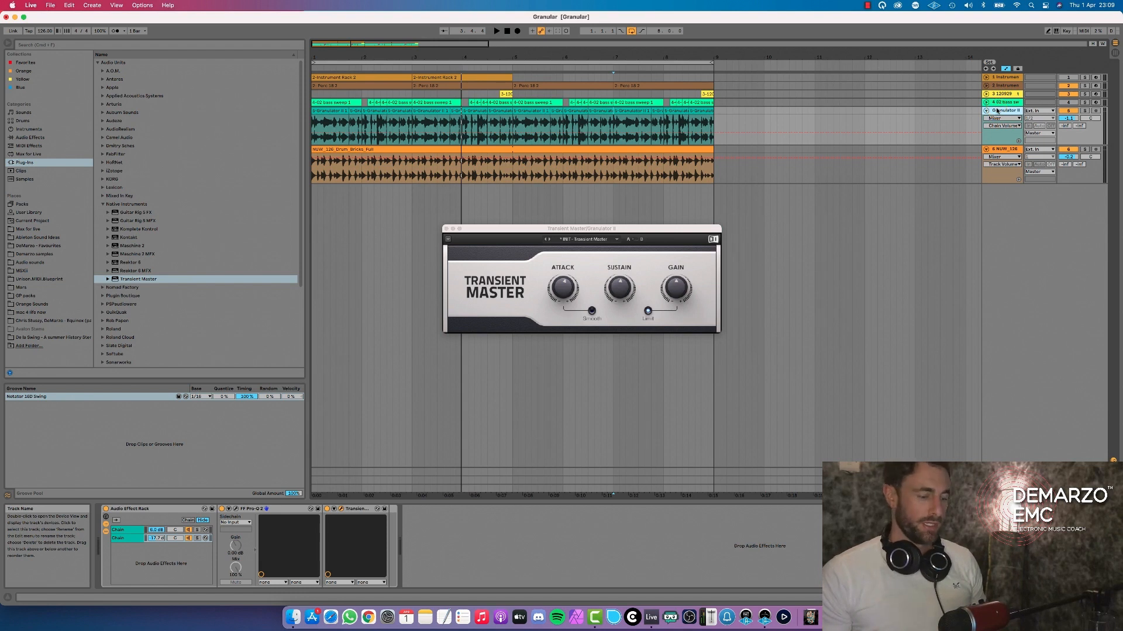
left_click(869, 6)
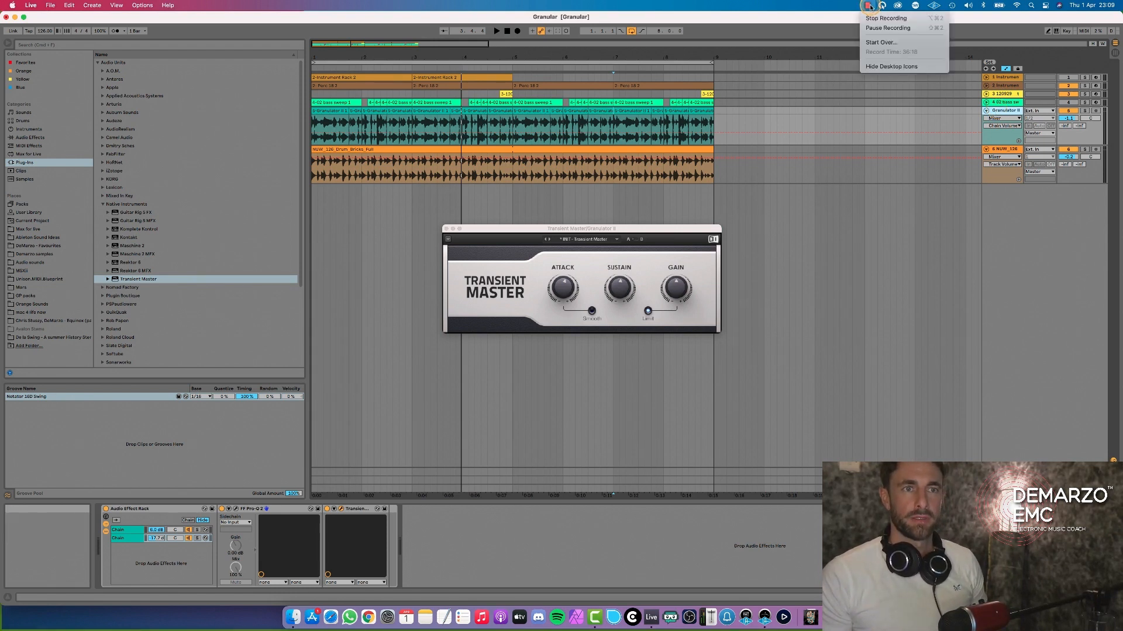
left_click(870, 7)
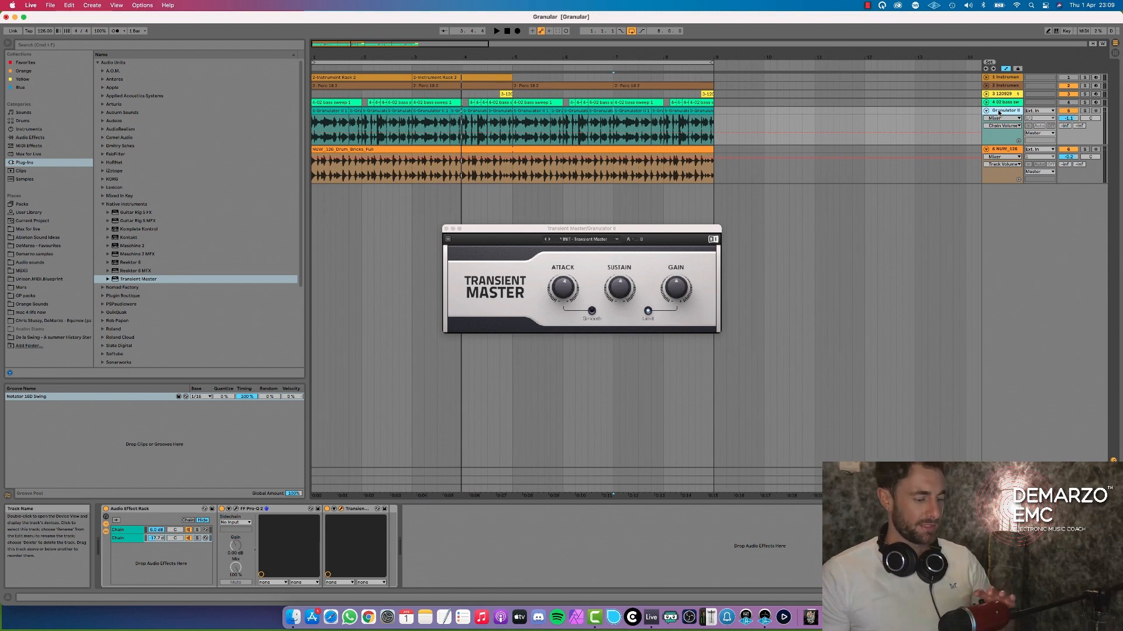
Start playback, insert a MIDI track below the Granulator track, and load Granulator II from the Packs onto it.
key("space")
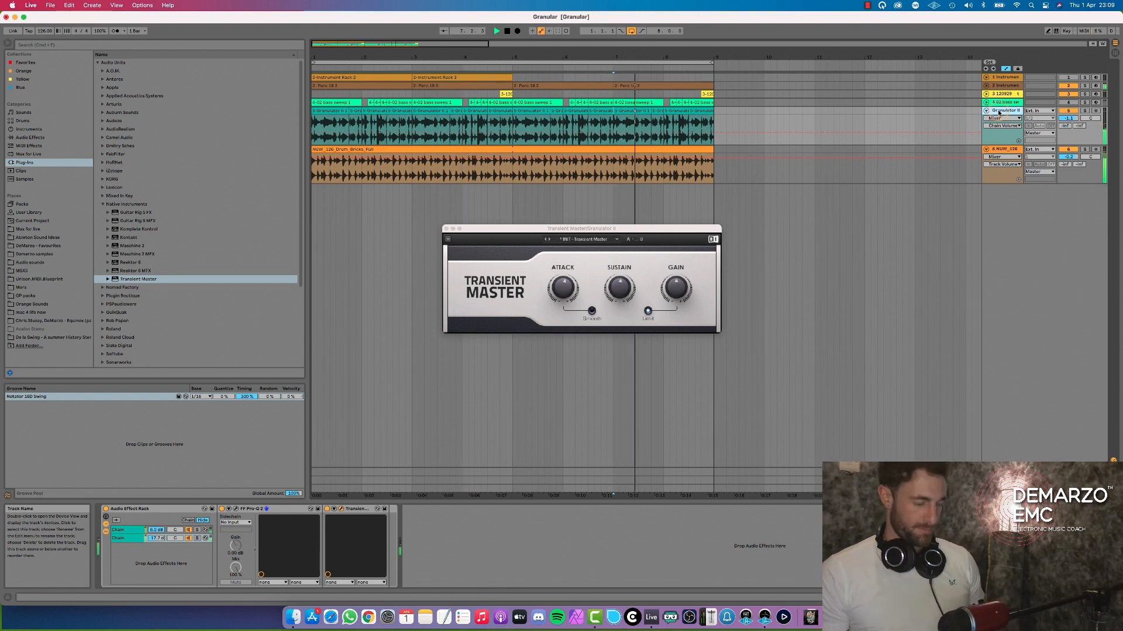
key("super+shift+t")
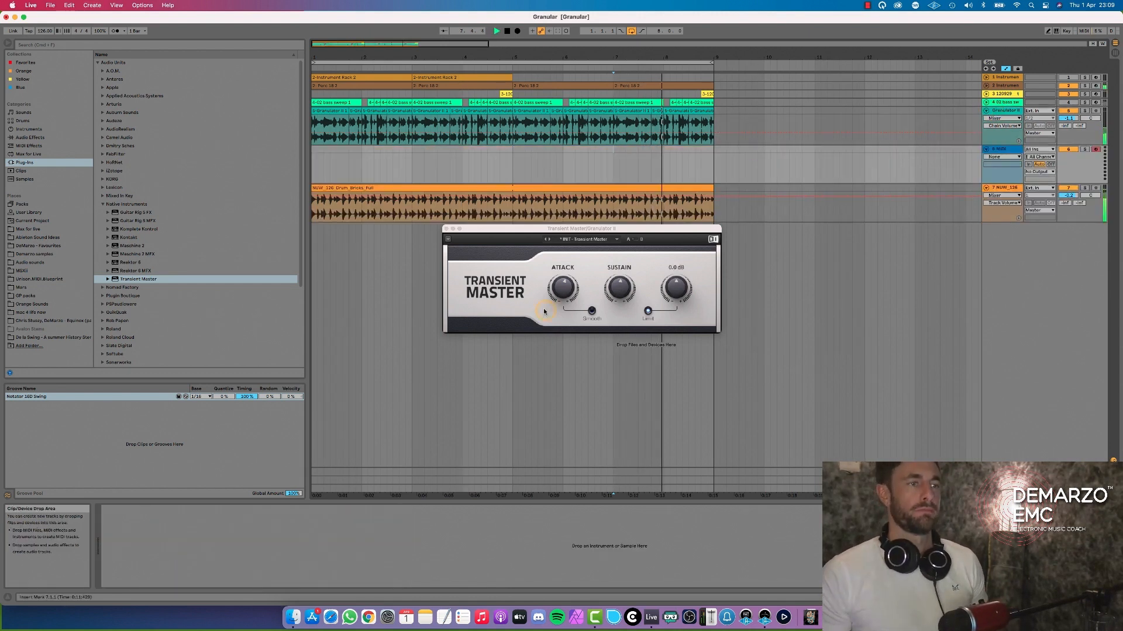
left_click(446, 229)
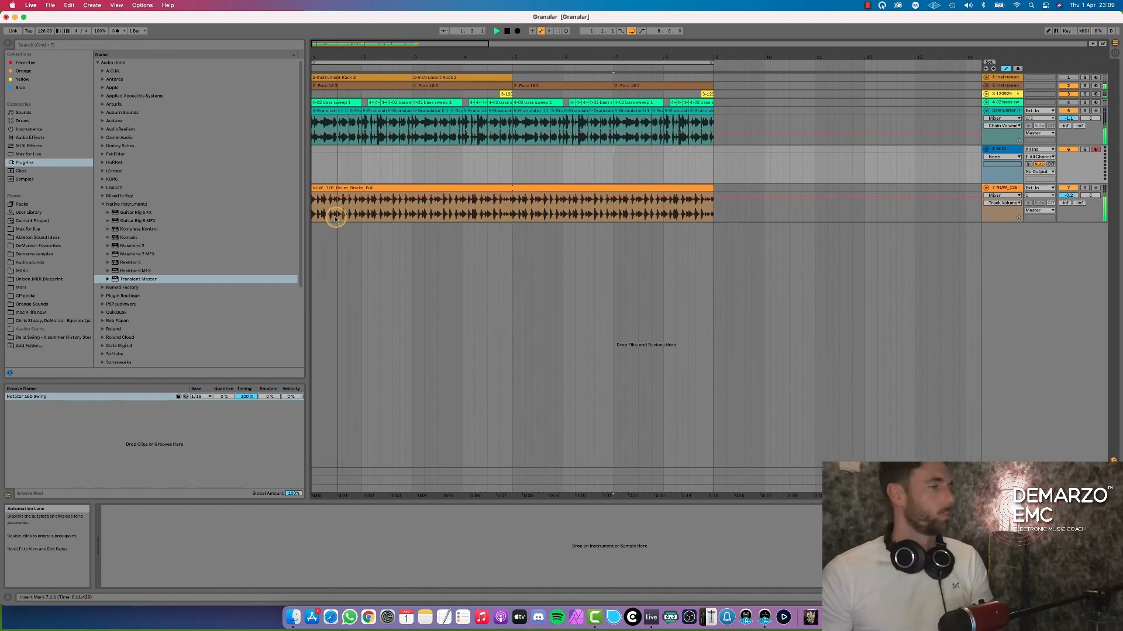
left_click(32, 228)
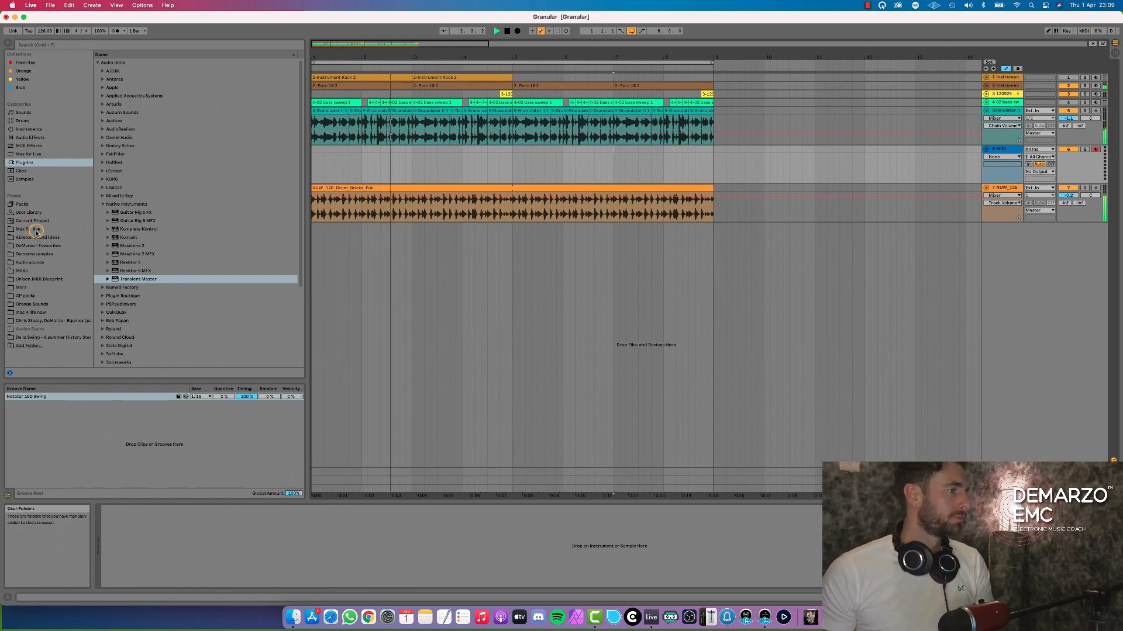
left_click(44, 205)
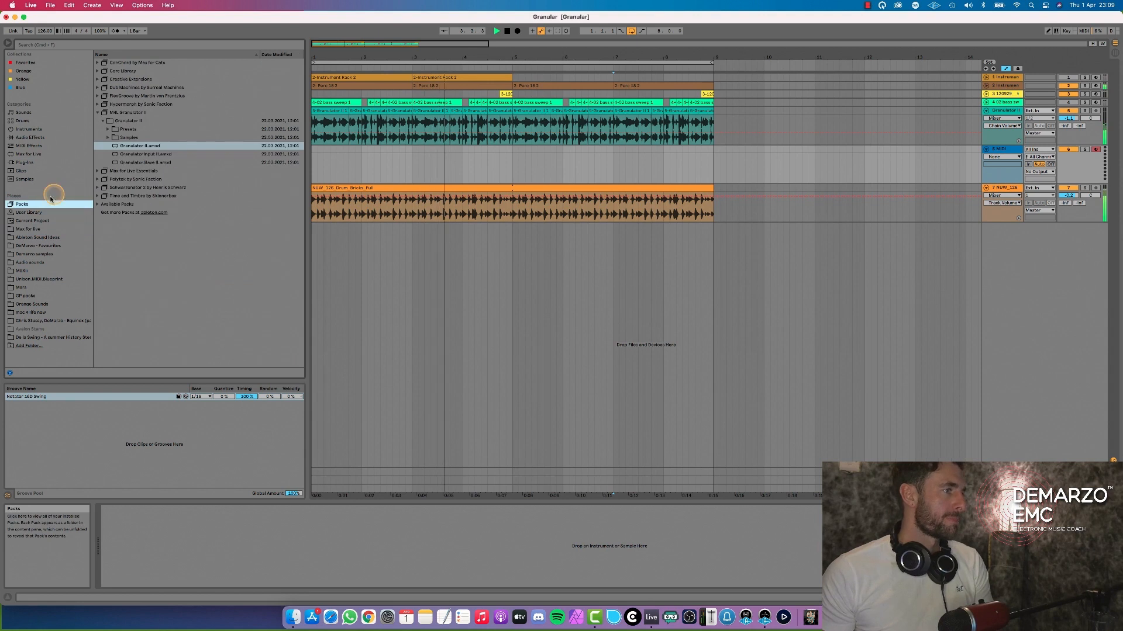
left_click(142, 146)
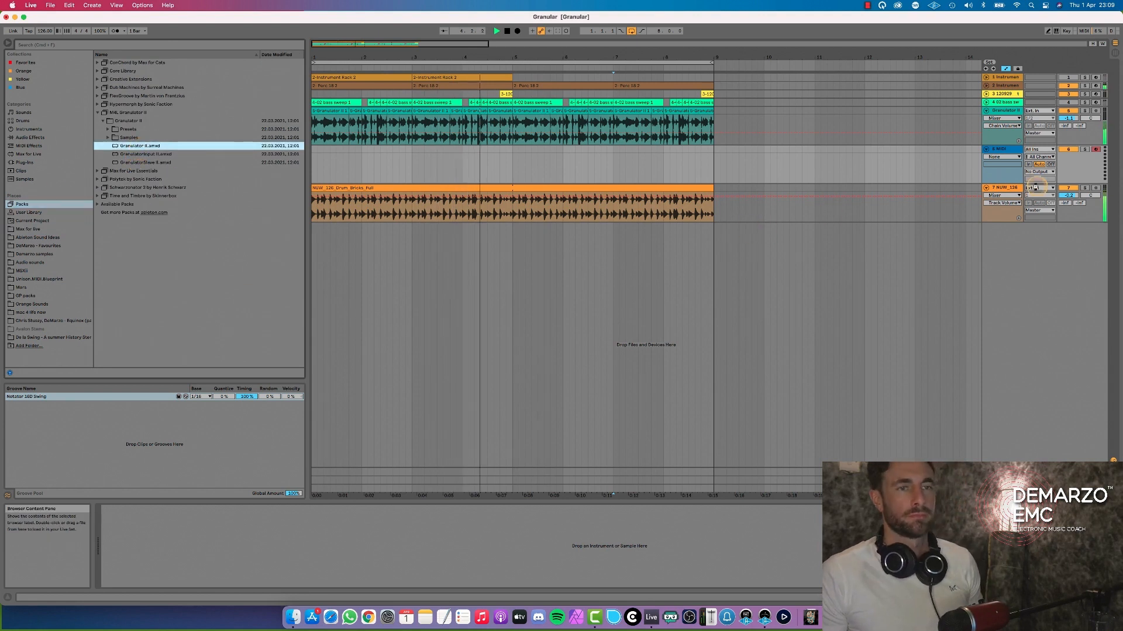
key("Return")
Load the hi-hat sample Track 11hat 2.wav from the Orange collection into the new Granulator II.
left_click(107, 45)
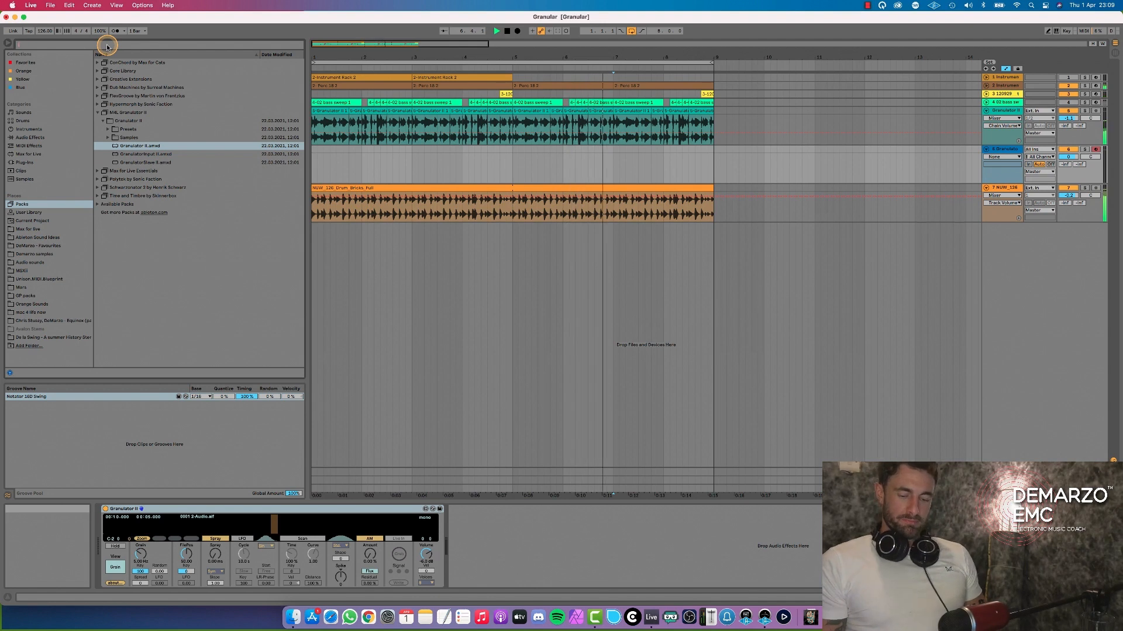
left_click(52, 71)
scroll(199, 325, "down", 15)
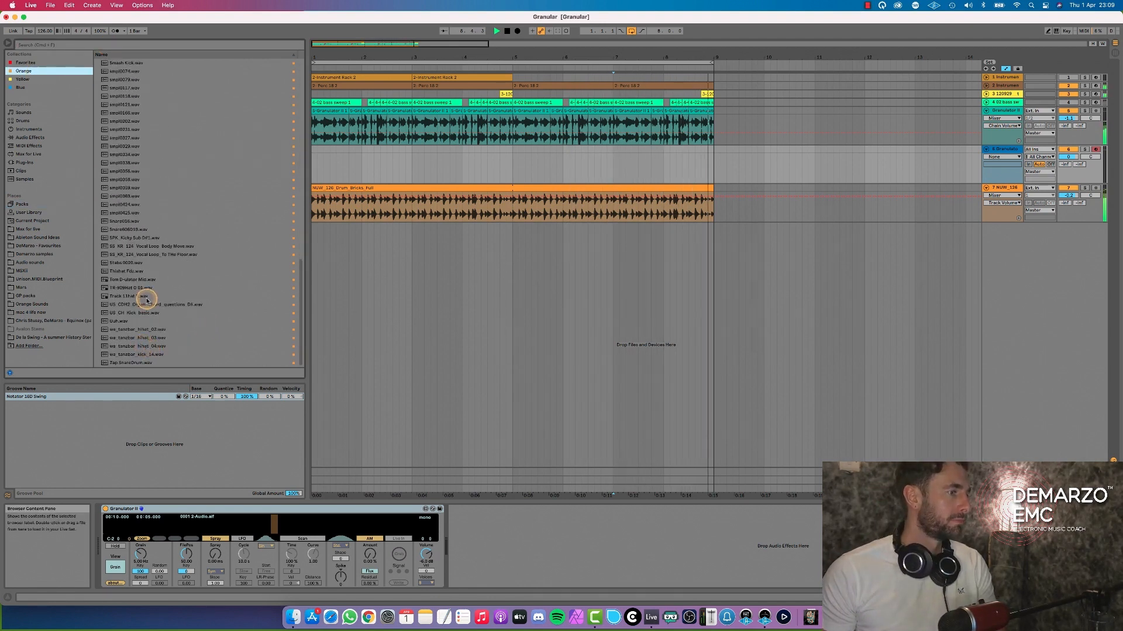
left_click_drag(141, 297, 240, 529)
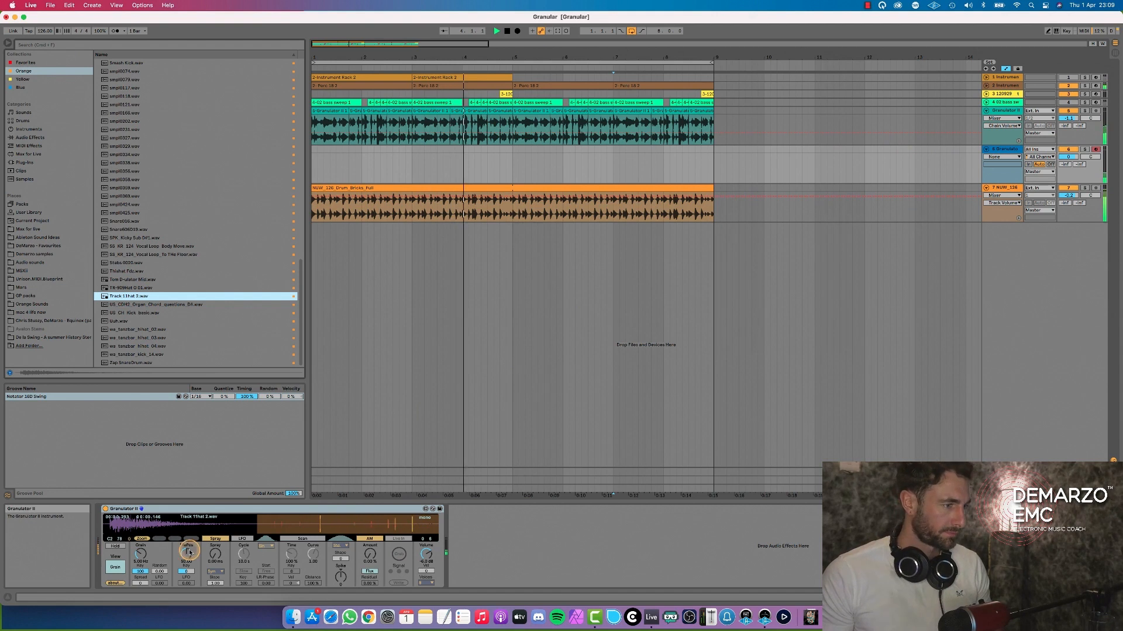
Lower Granulator II's FilePos to near the sample's start and raise the Grain rate.
left_click_drag(186, 553, 181, 580)
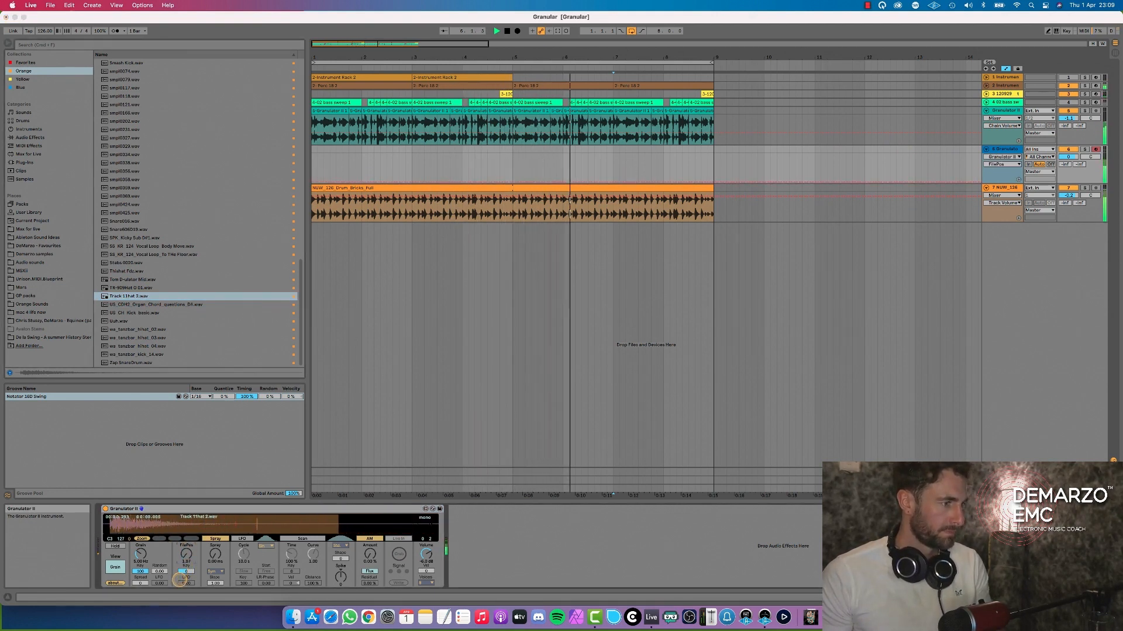
left_click_drag(140, 555, 140, 550)
left_click_drag(139, 555, 142, 550)
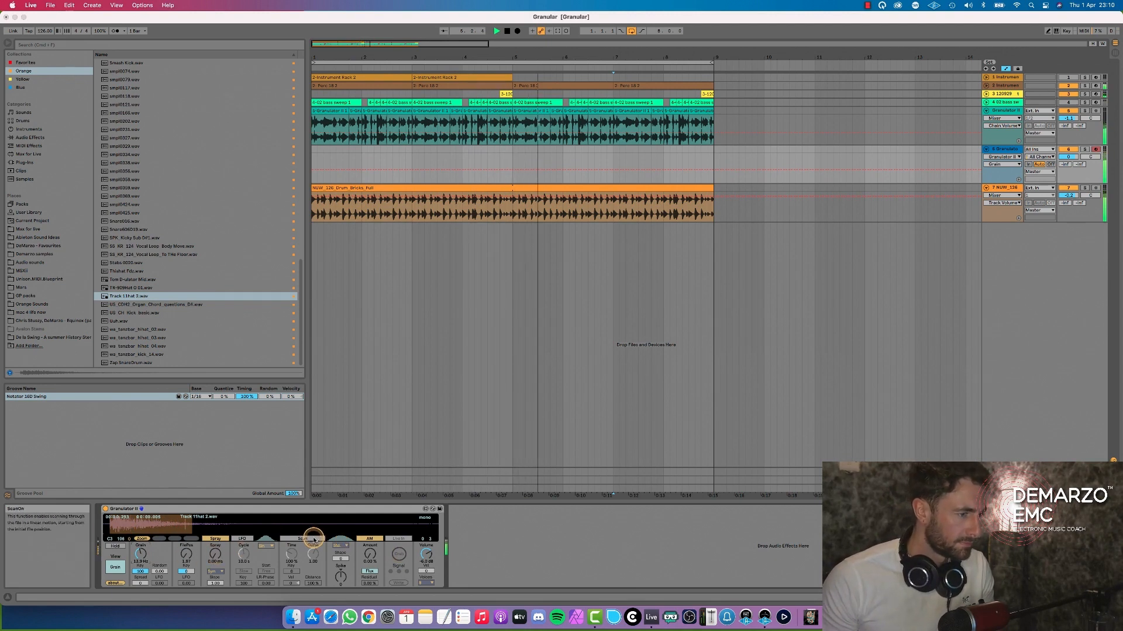
Turn on Granulator II's Scan function and adjust the scan's Time and Curve.
left_click(314, 540)
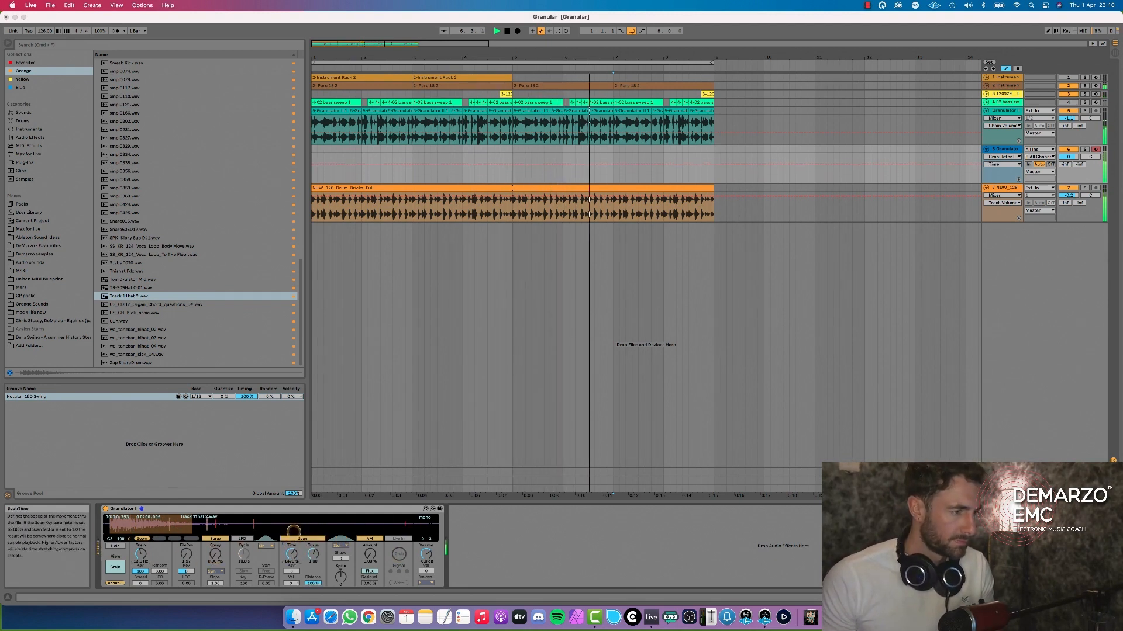
left_click_drag(293, 532, 290, 554)
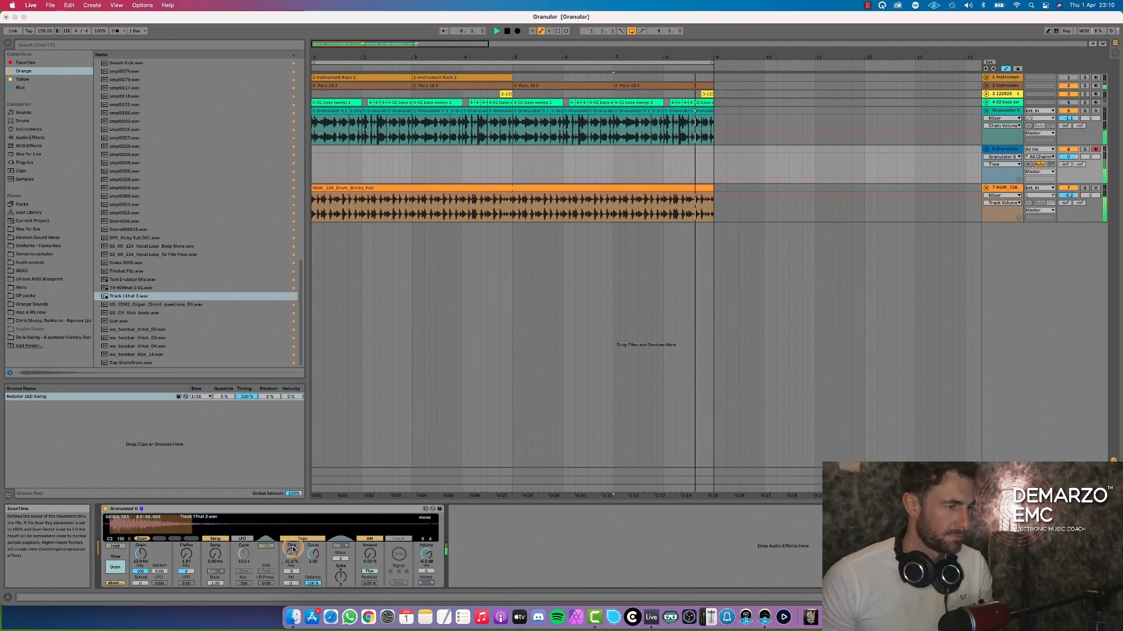
left_click_drag(292, 543, 307, 569)
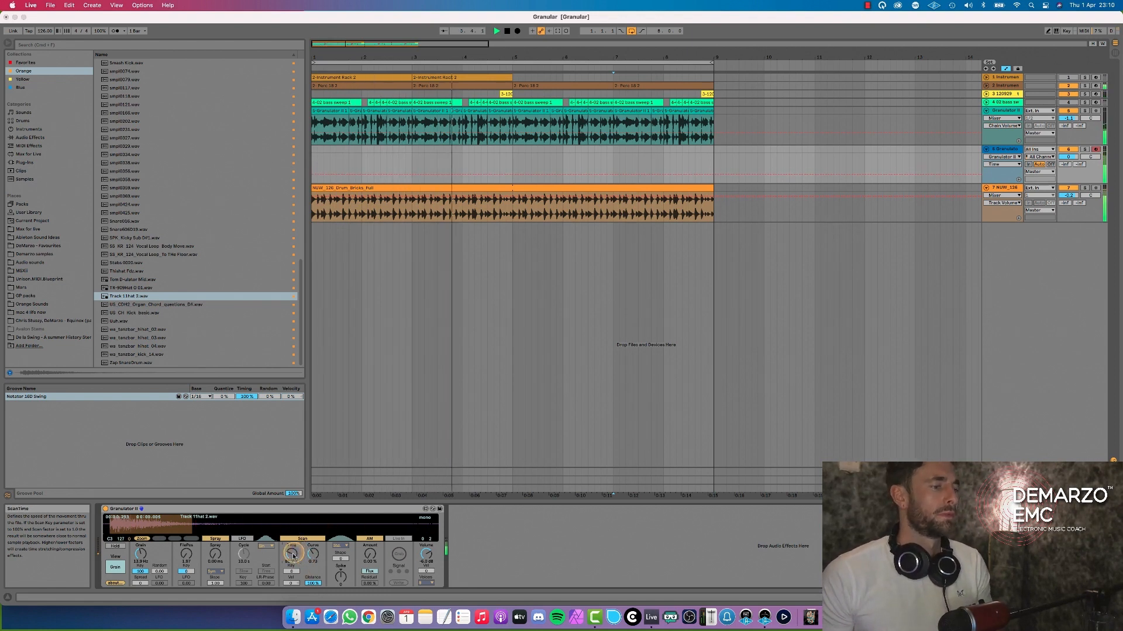
Adjust Granulator II's scan Time and the Spike of its grain window shape.
left_click_drag(296, 531, 285, 593)
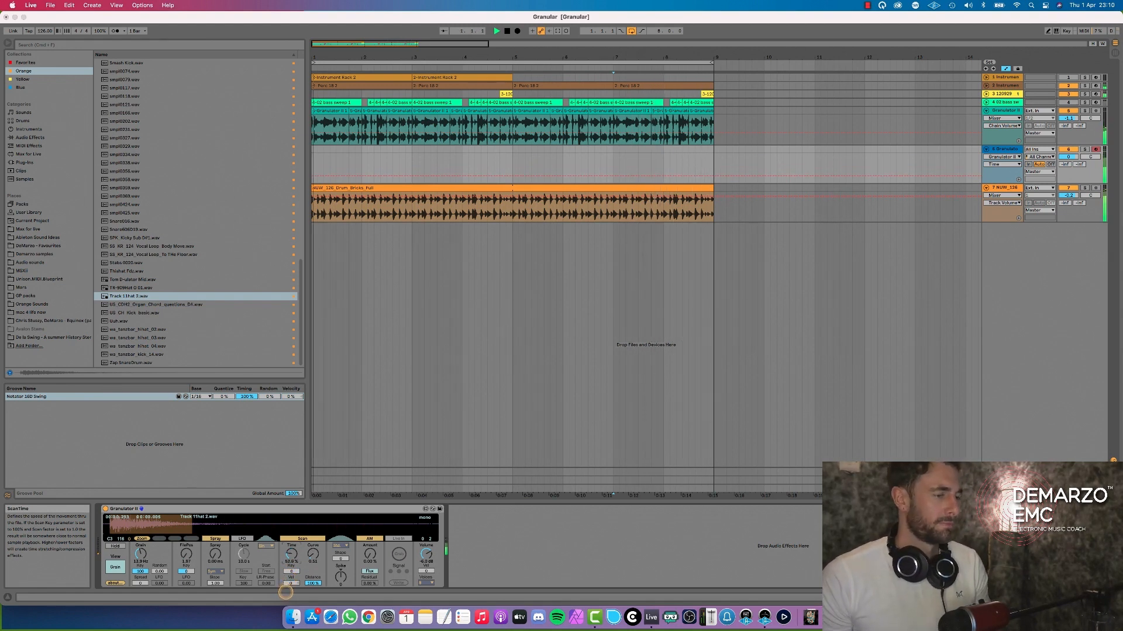
left_click_drag(286, 592, 286, 585)
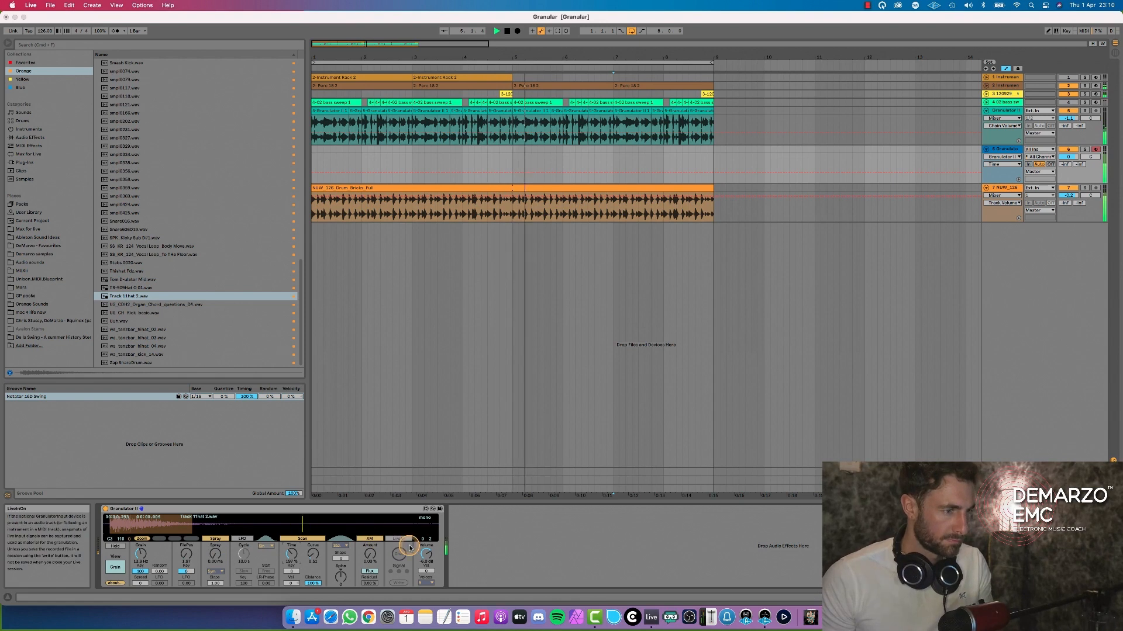
left_click(341, 575)
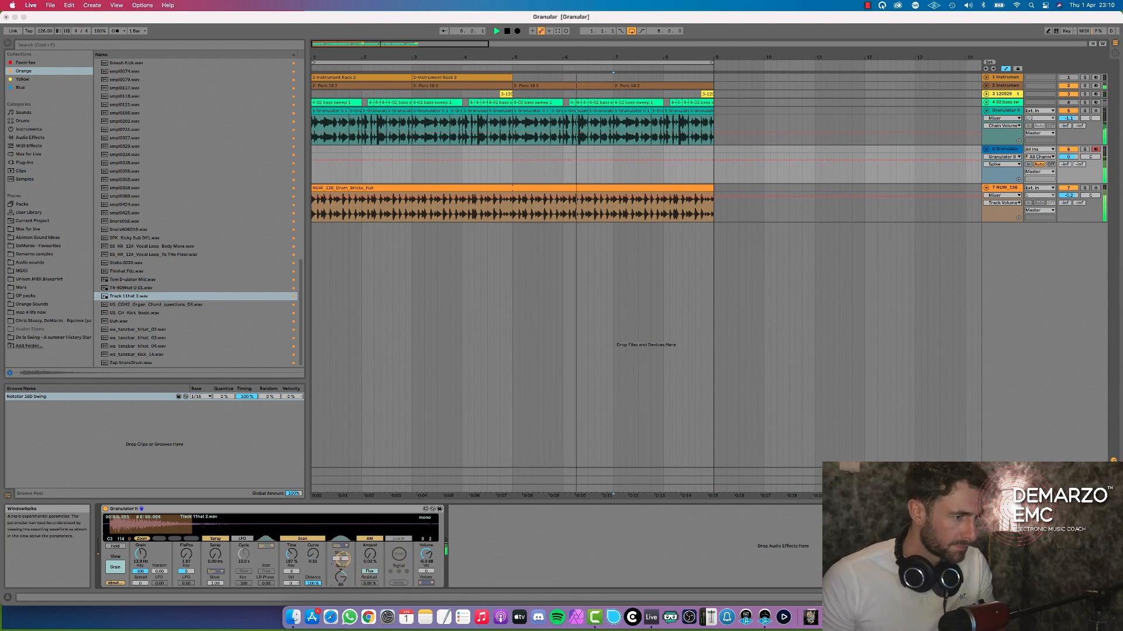
left_click_drag(337, 582, 334, 590)
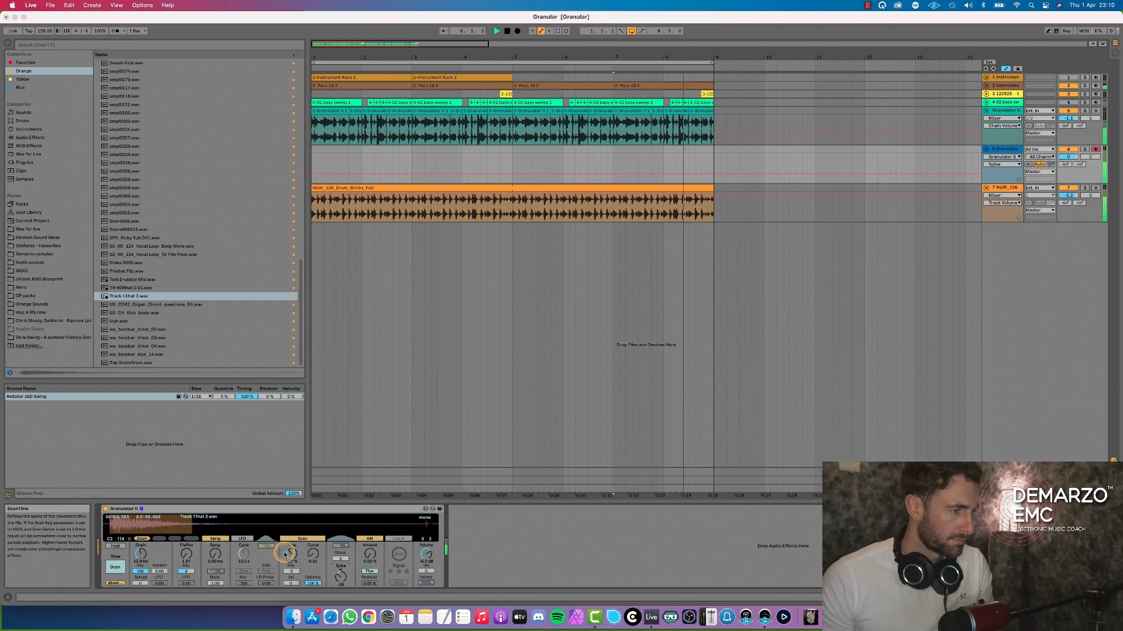
Rebalance Granulator II's scan Time against the Grain rate for the hi-hat sample.
left_click_drag(288, 555, 290, 531)
left_click_drag(146, 562, 147, 573)
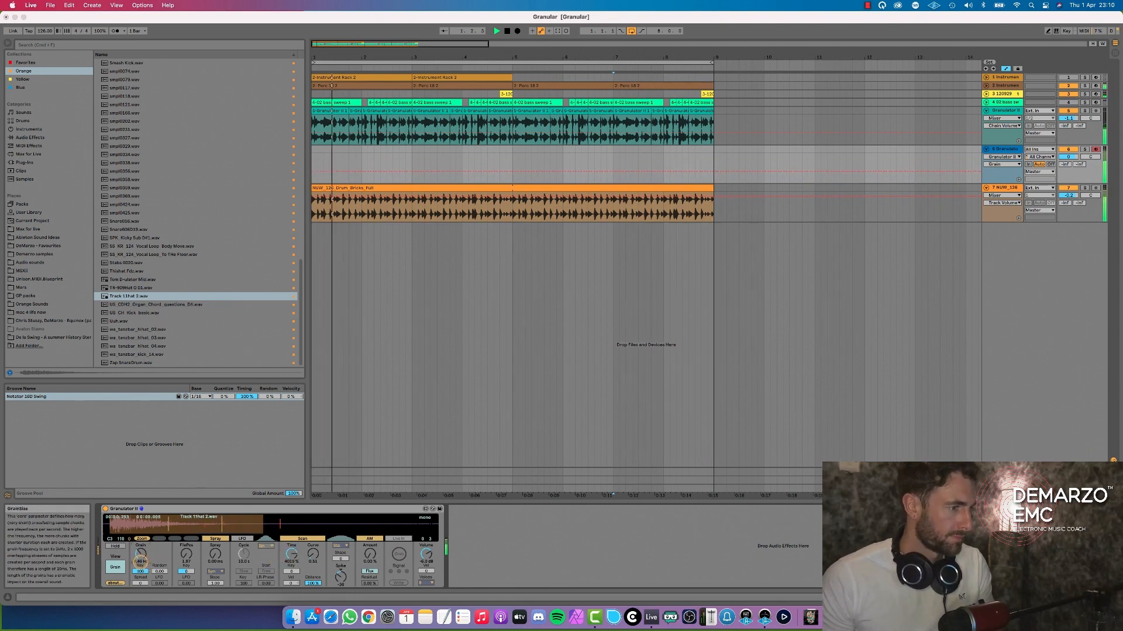
mouse_move(282, 556)
left_mouse_down()
mouse_move(292, 541)
mouse_move(292, 572)
left_mouse_up()
left_click(141, 551)
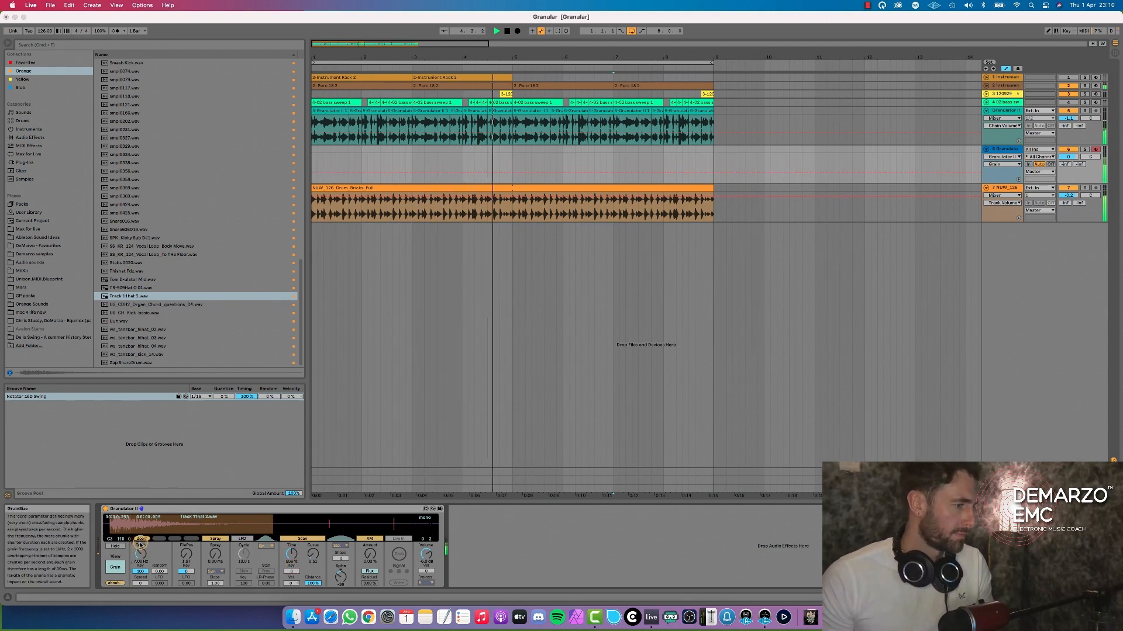
left_click_drag(141, 552, 146, 536)
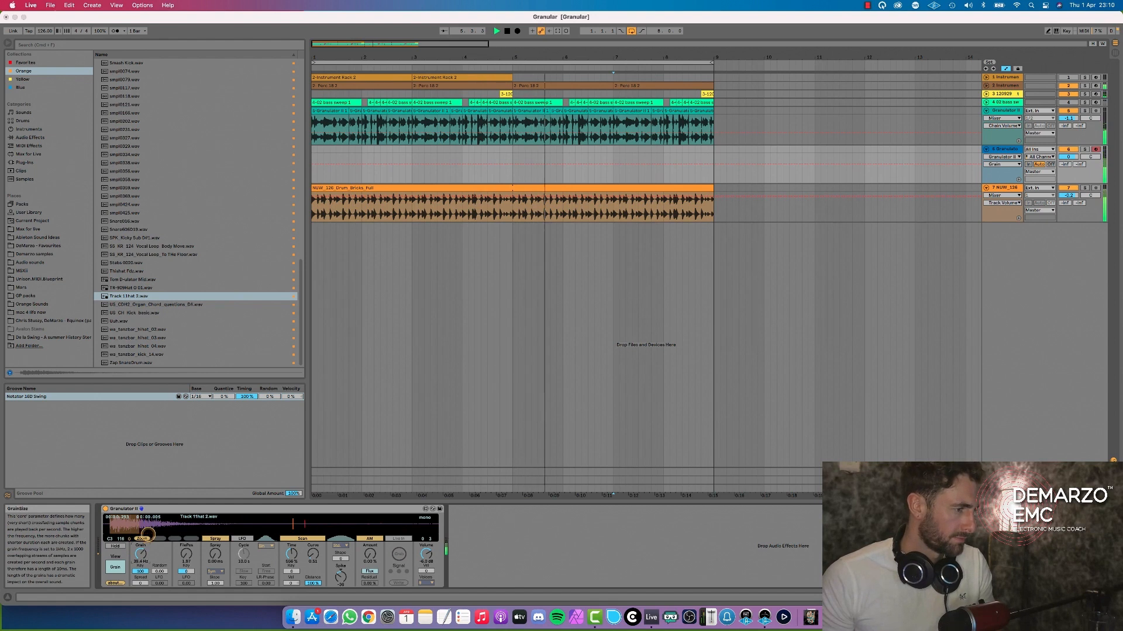
left_click(292, 556)
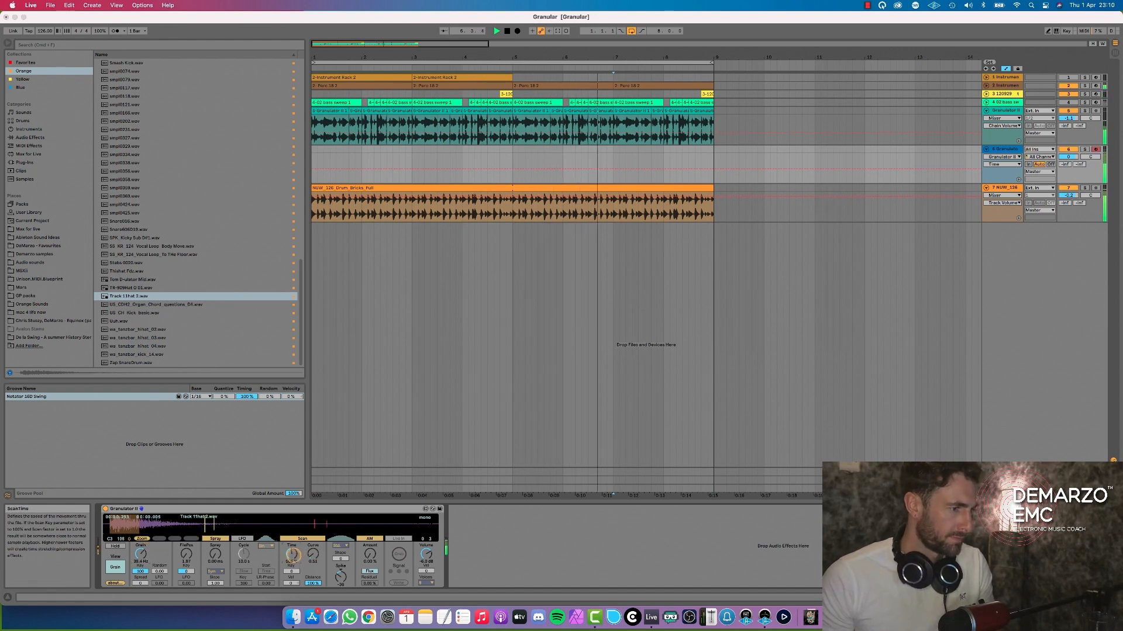
mouse_move(293, 555)
left_mouse_down()
mouse_move(293, 545)
mouse_move(297, 554)
left_mouse_up()
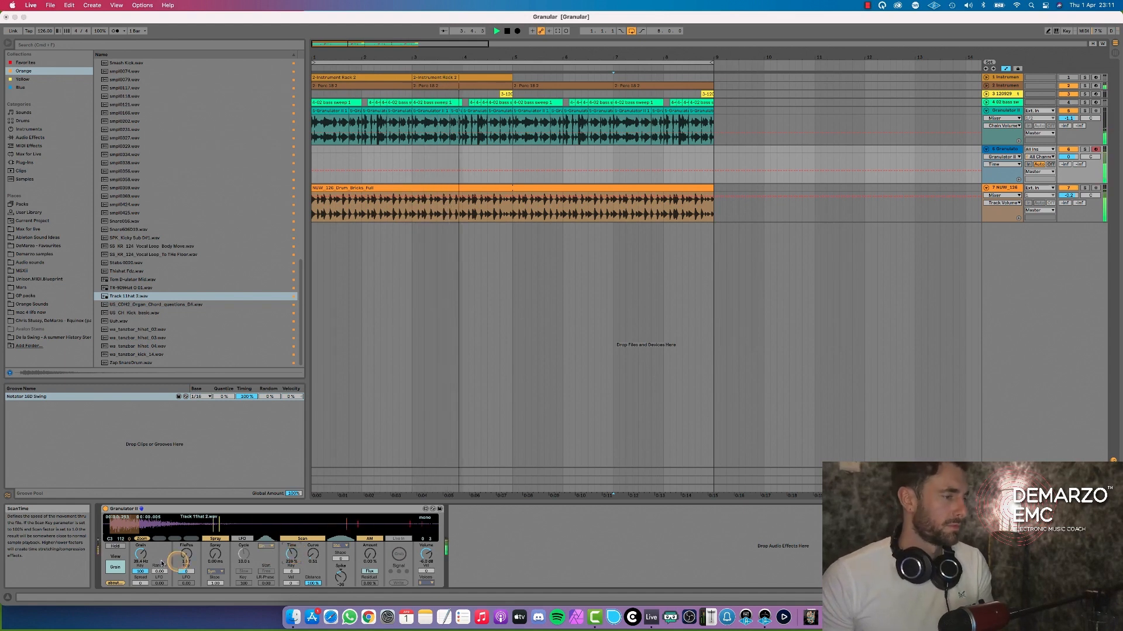
Move FilePos further into the hi-hat sample, readjust the Grain rate, and turn off Granulator II's Scan.
left_click_drag(185, 559, 139, 571)
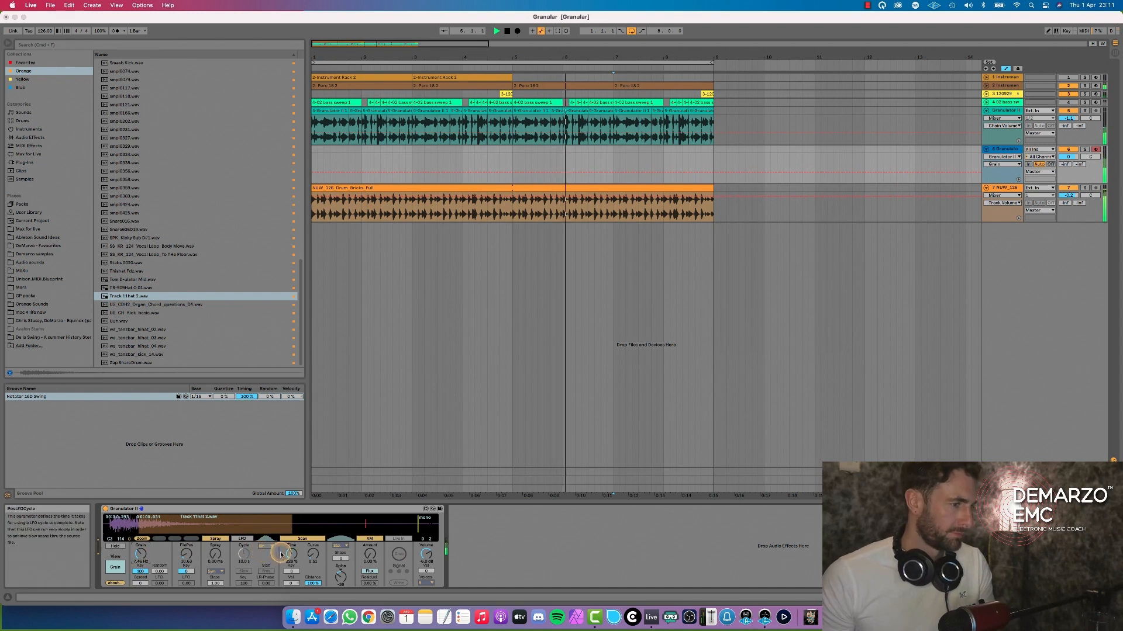
left_click(296, 538)
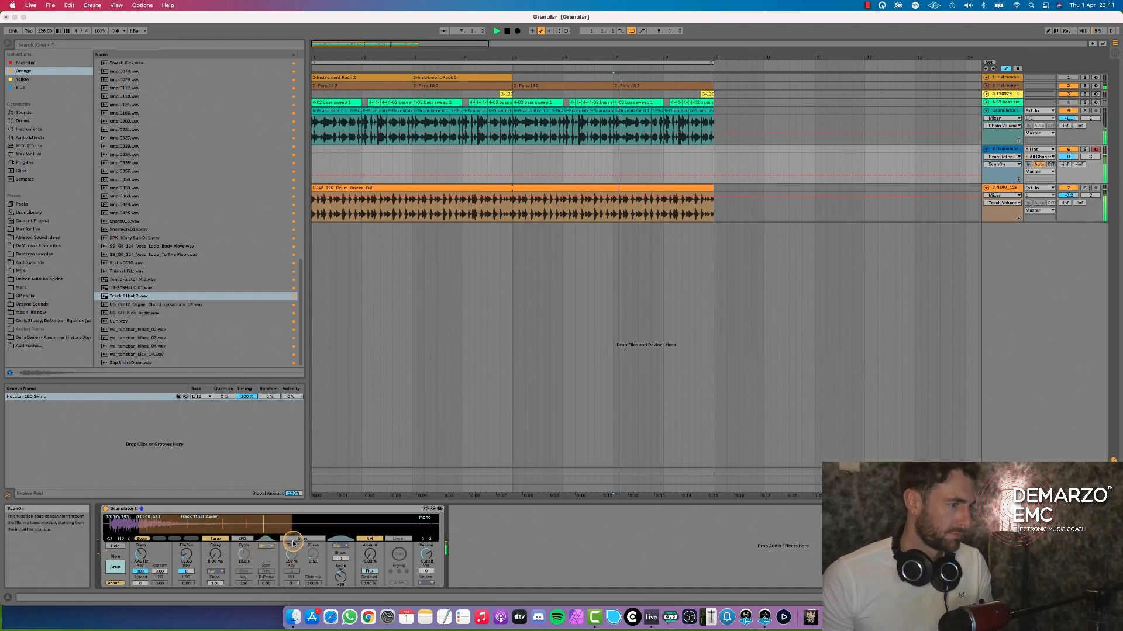
left_click_drag(139, 554, 138, 559)
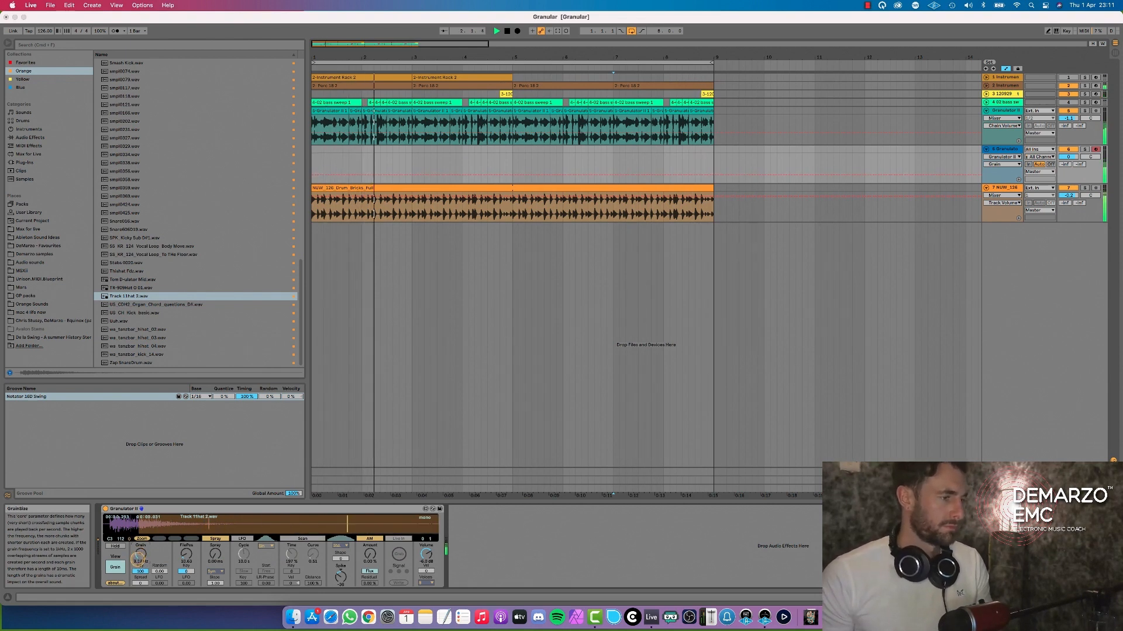
Record an eight-bar MIDI take on the new Granulator II track while automating the Grain rate, and stop the transport.
key("F9")
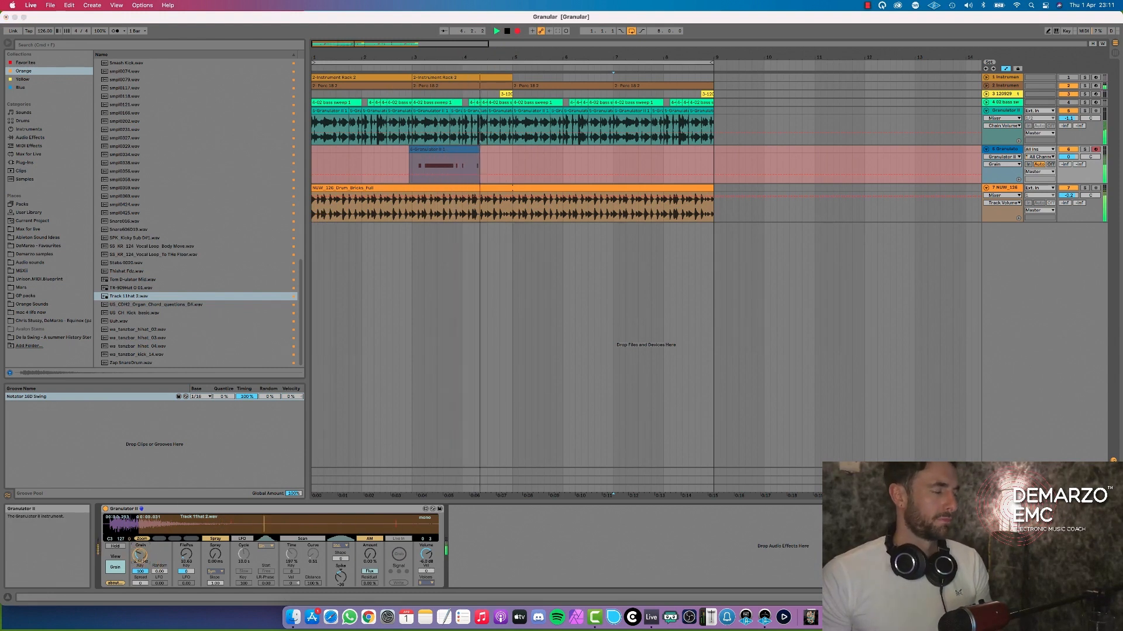
mouse_move(139, 556)
left_mouse_down()
mouse_move(146, 529)
mouse_move(132, 549)
left_mouse_up()
key("space")
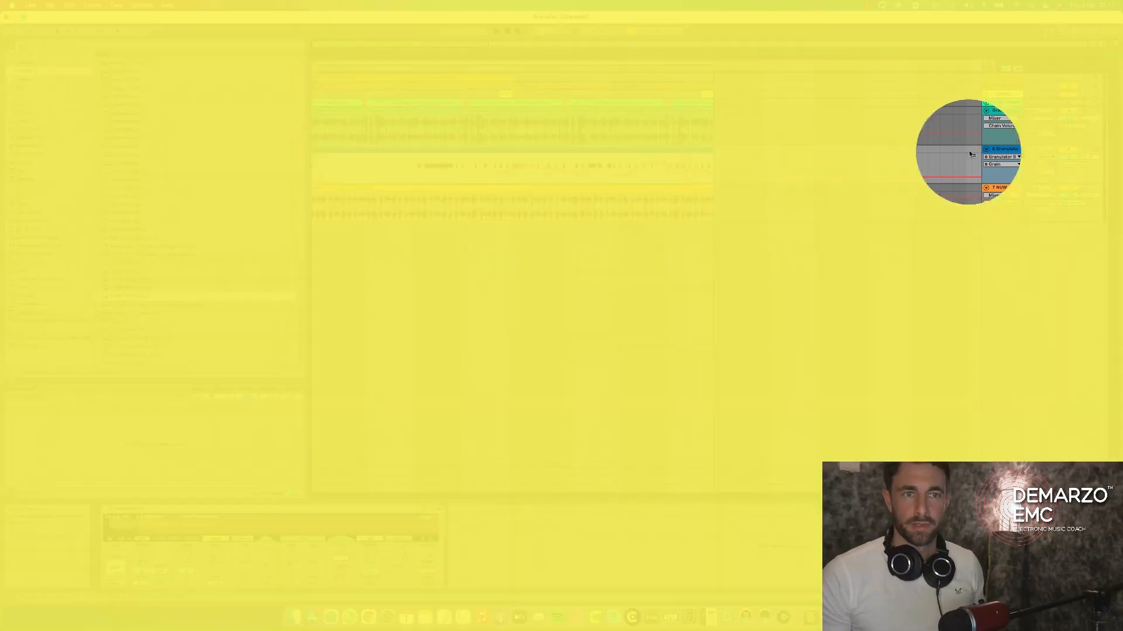
Freeze the new Granulator II track and flatten it to audio.
right_click(998, 150)
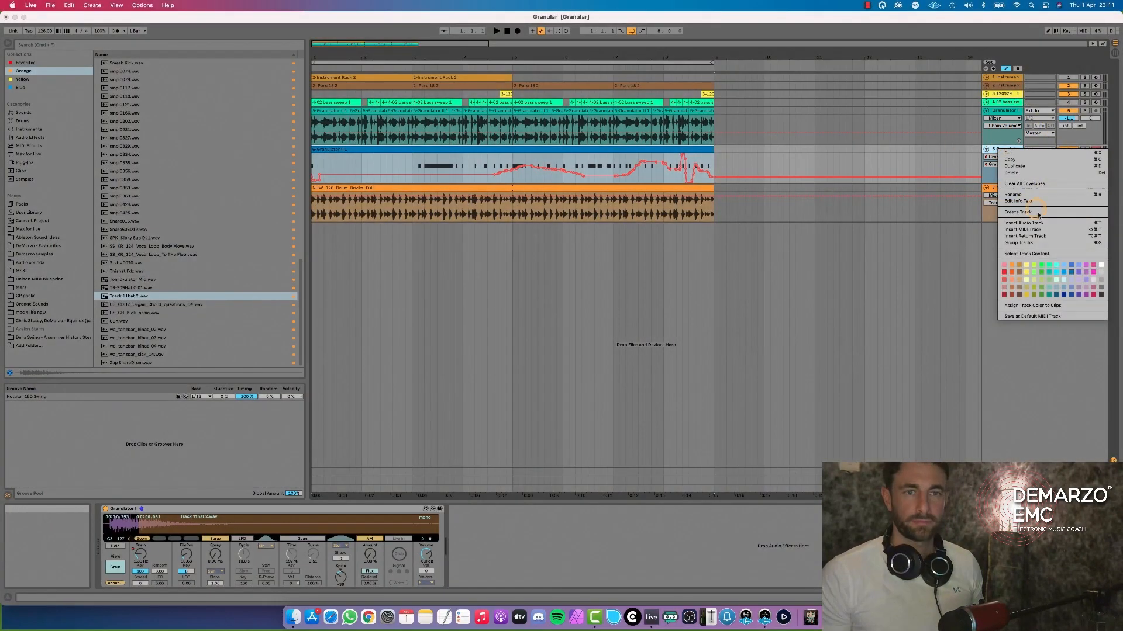
left_click(1018, 212)
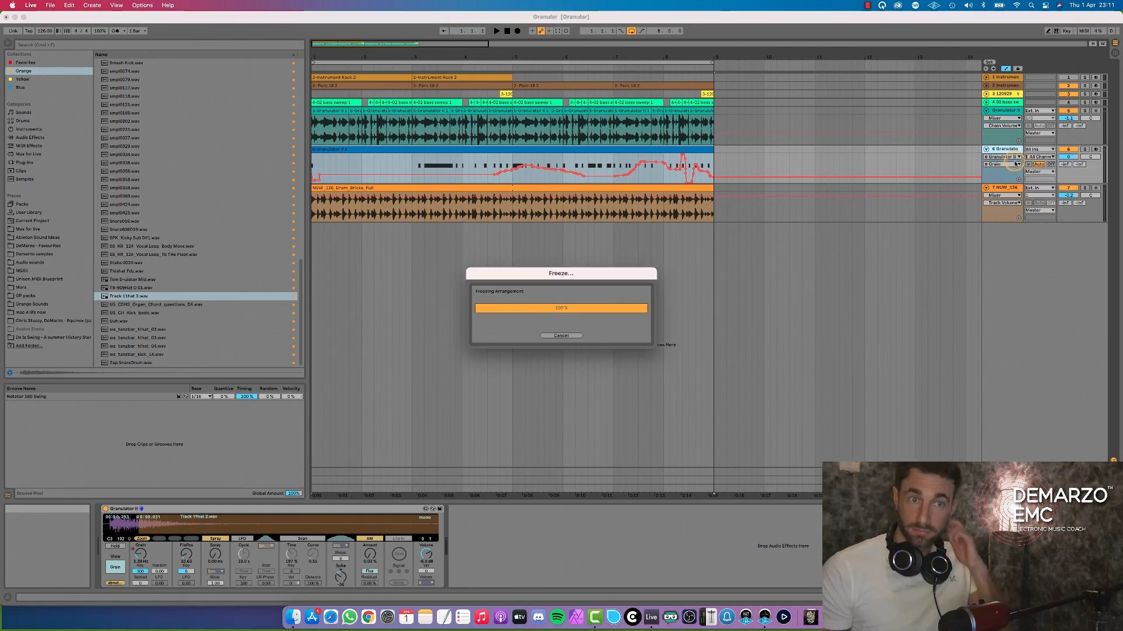
right_click(1010, 154)
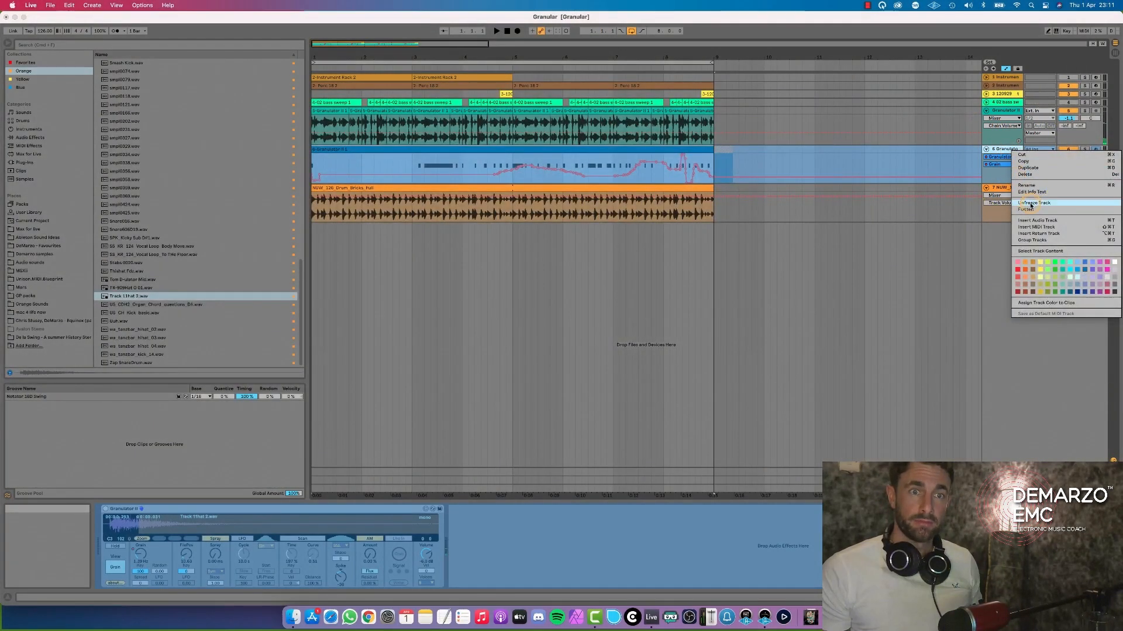
left_click(1027, 210)
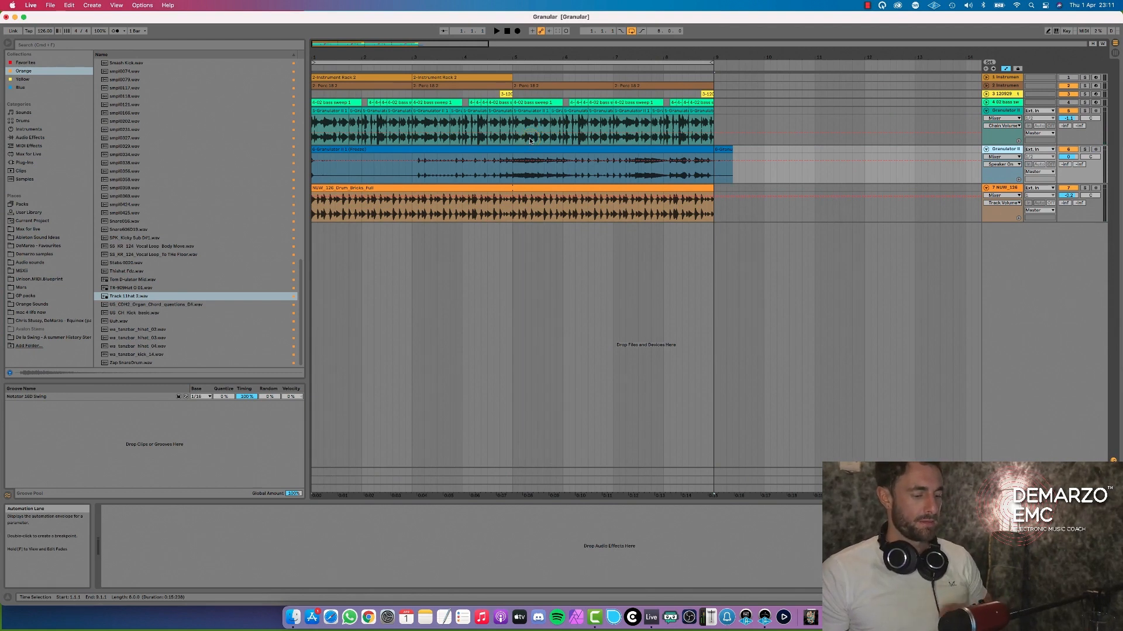
Play the flattened hi-hat audio and open its clip to inspect the waveform from around bar 3.
key("space")
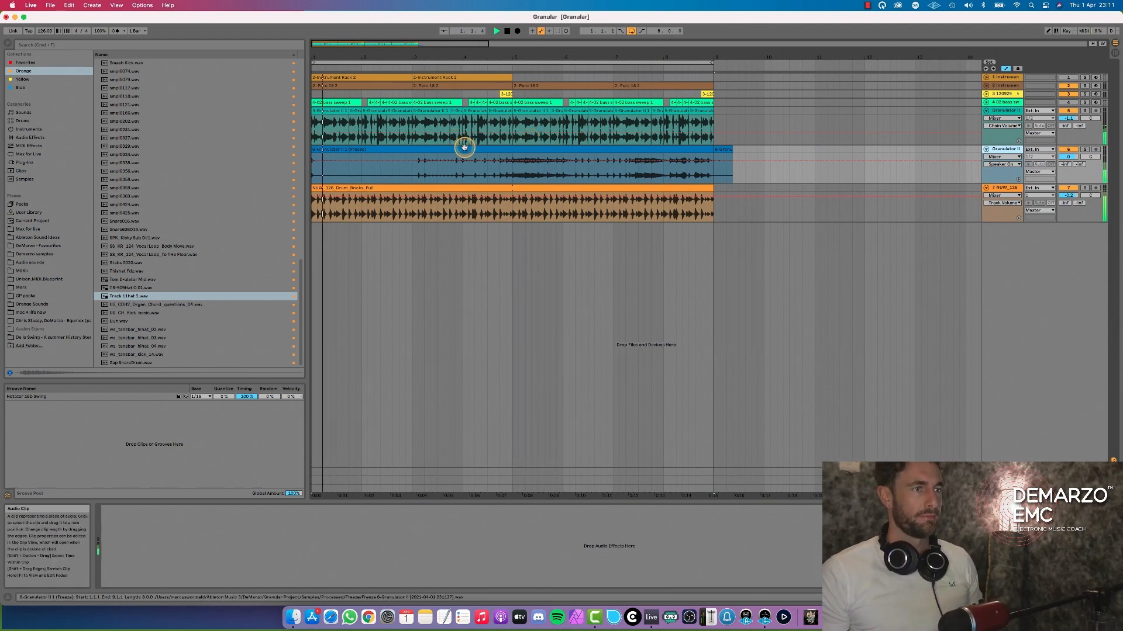
left_click(419, 169)
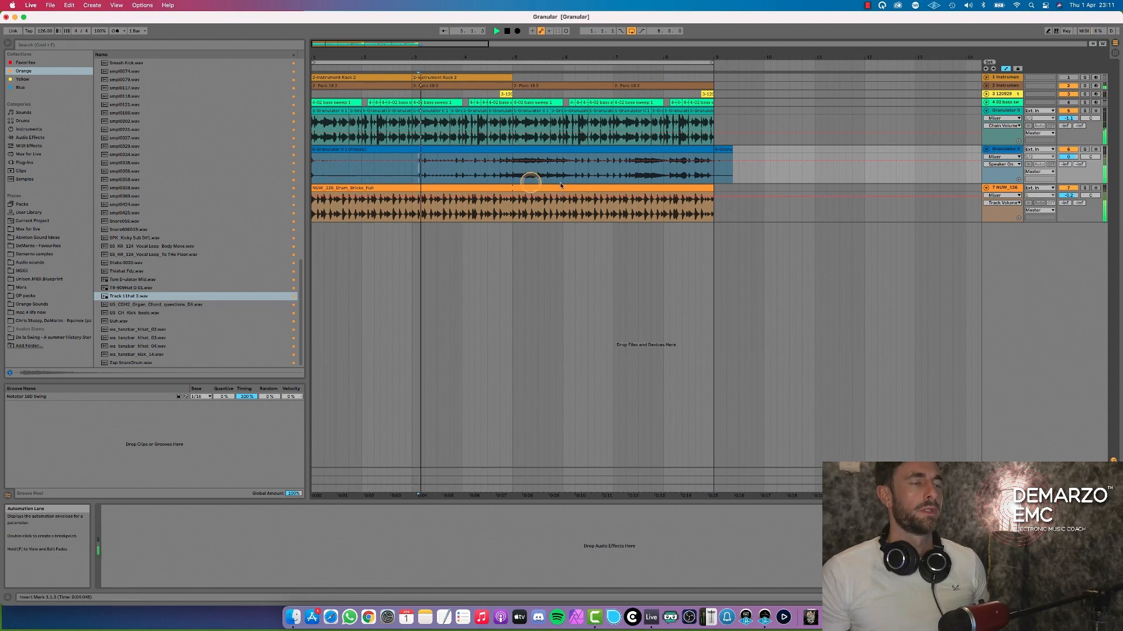
double_click(421, 153)
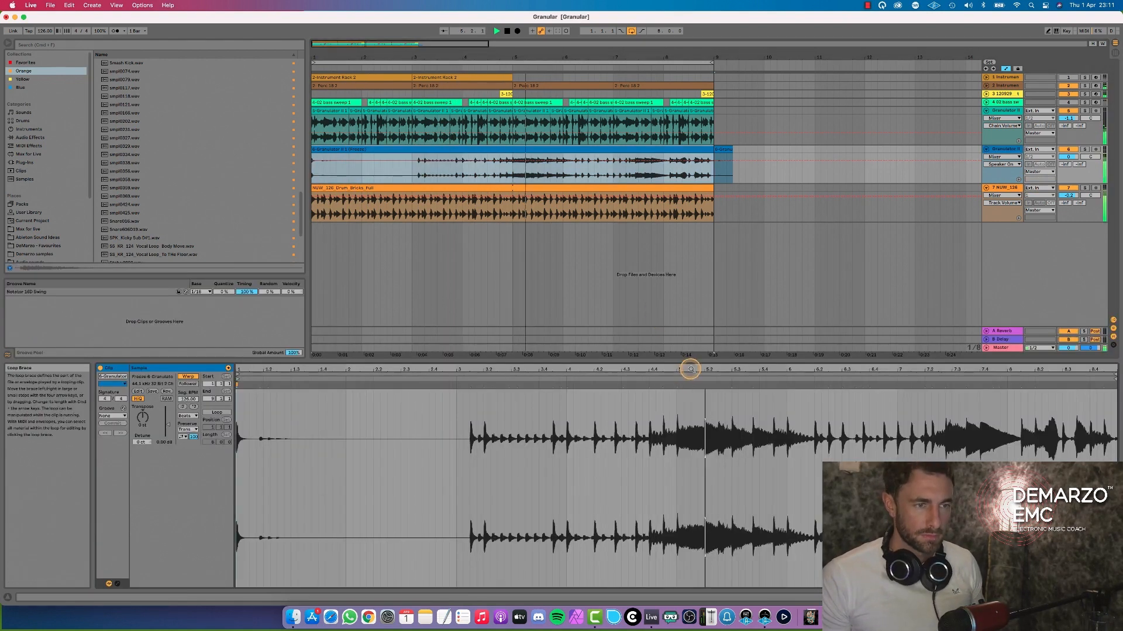
left_click_drag(692, 368, 692, 366)
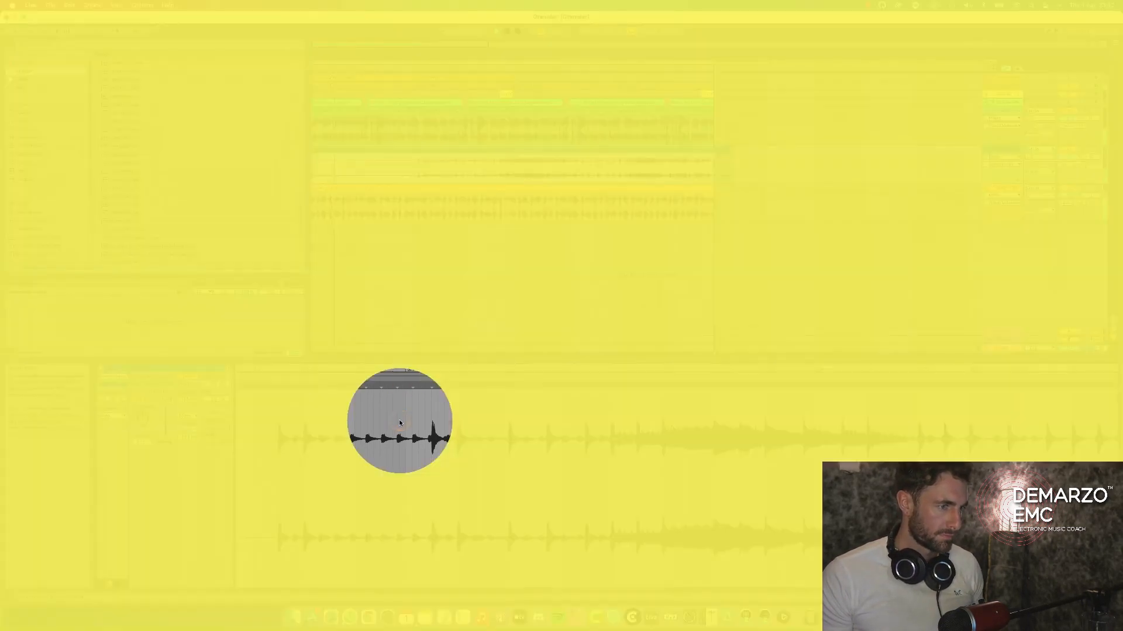
Quantize the whole flattened hi-hat clip and apply the Notator 16D Swing groove to it.
right_click(400, 419)
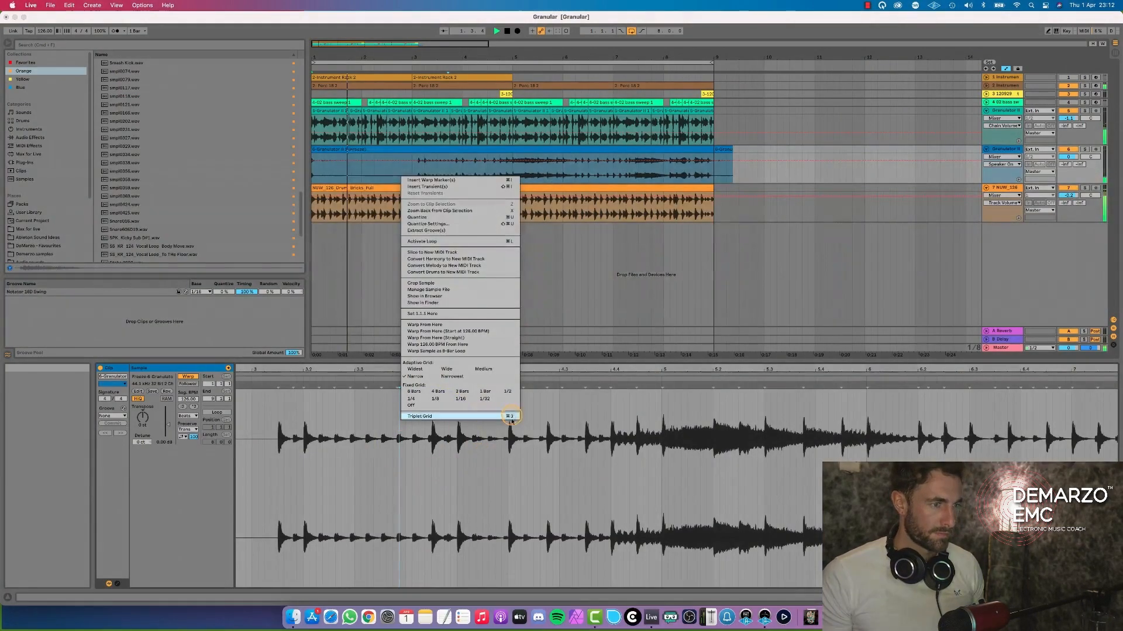
left_click(486, 423)
key("space")
key("space")
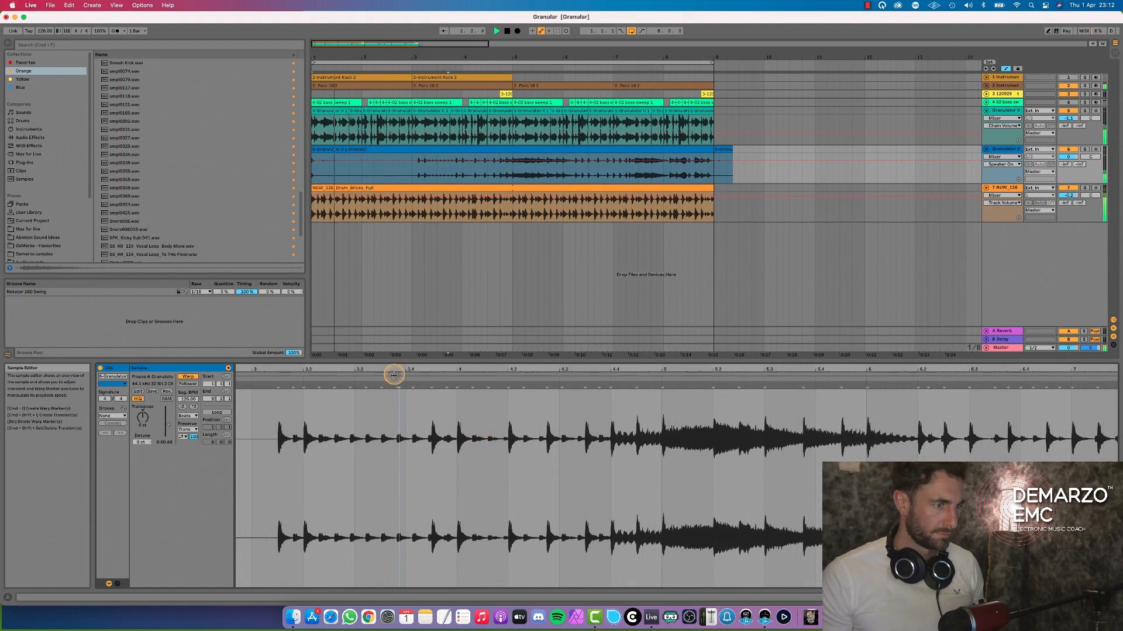
left_click_drag(393, 375, 397, 371)
key("super+a")
key("super+u")
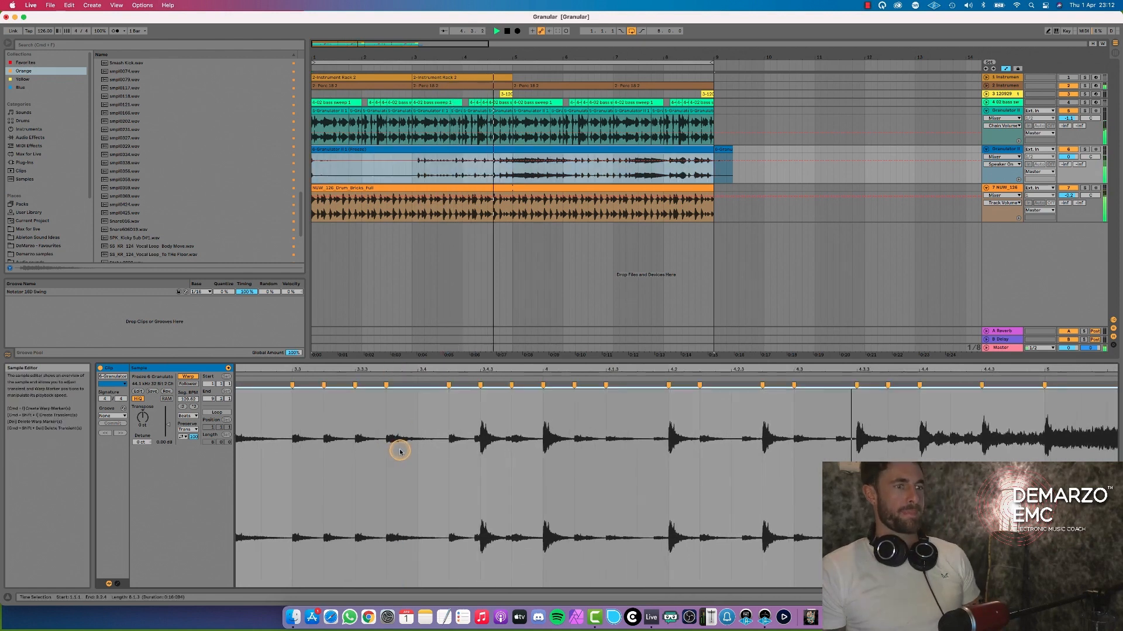
left_click(112, 415)
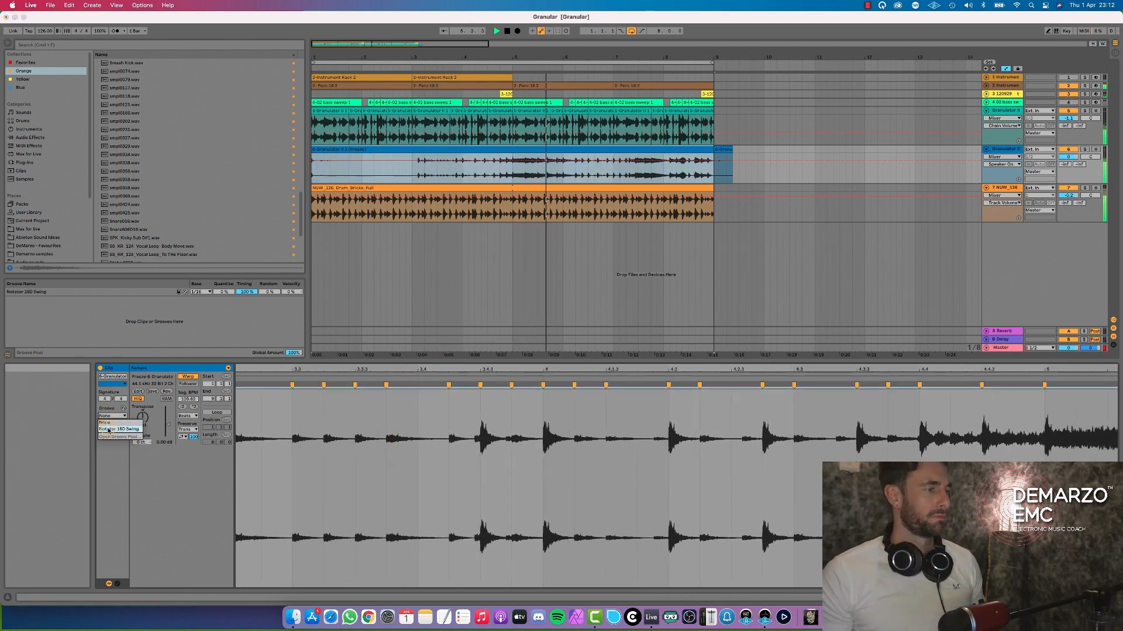
left_click(108, 430)
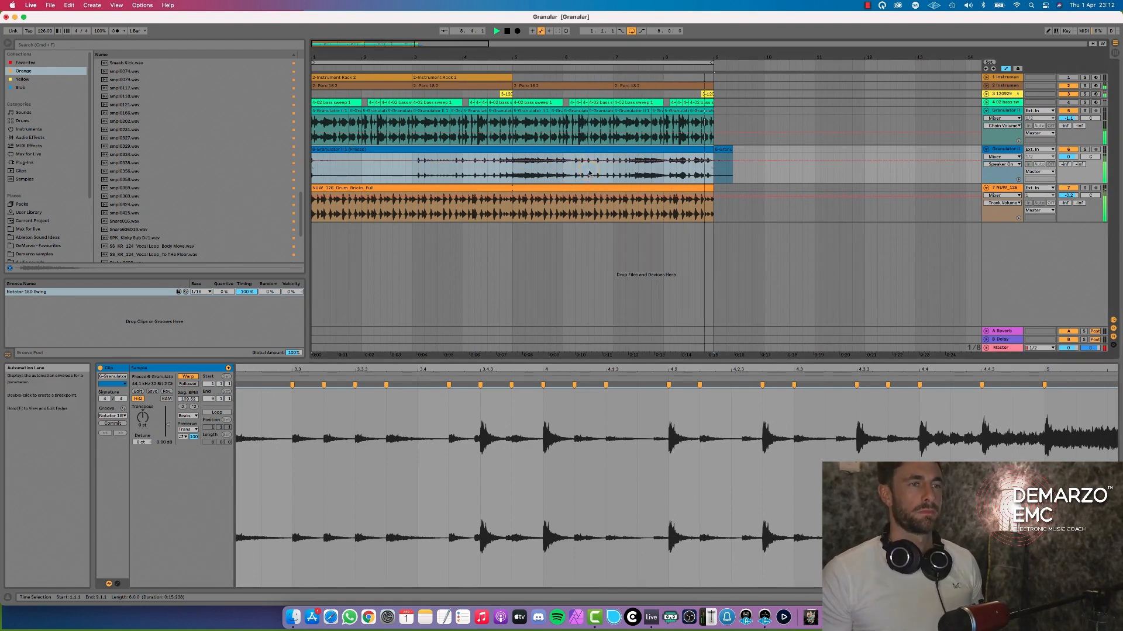
Split the flattened hi-hat clip at bars 3 and 4 and move the one-bar section to bar 1.
left_click(417, 170)
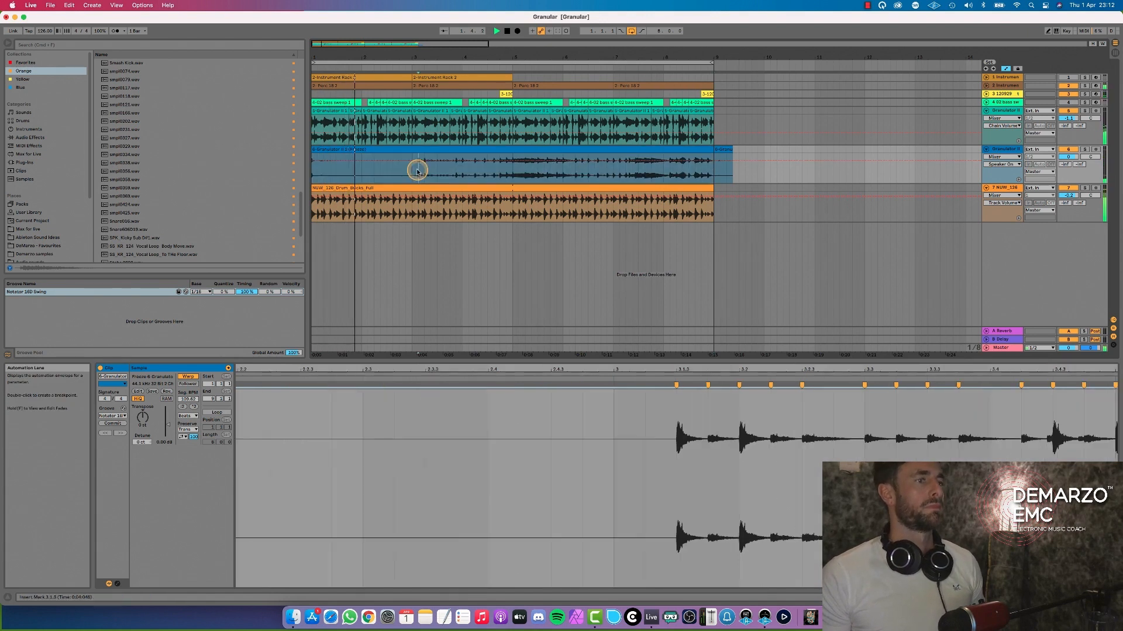
left_click(413, 171)
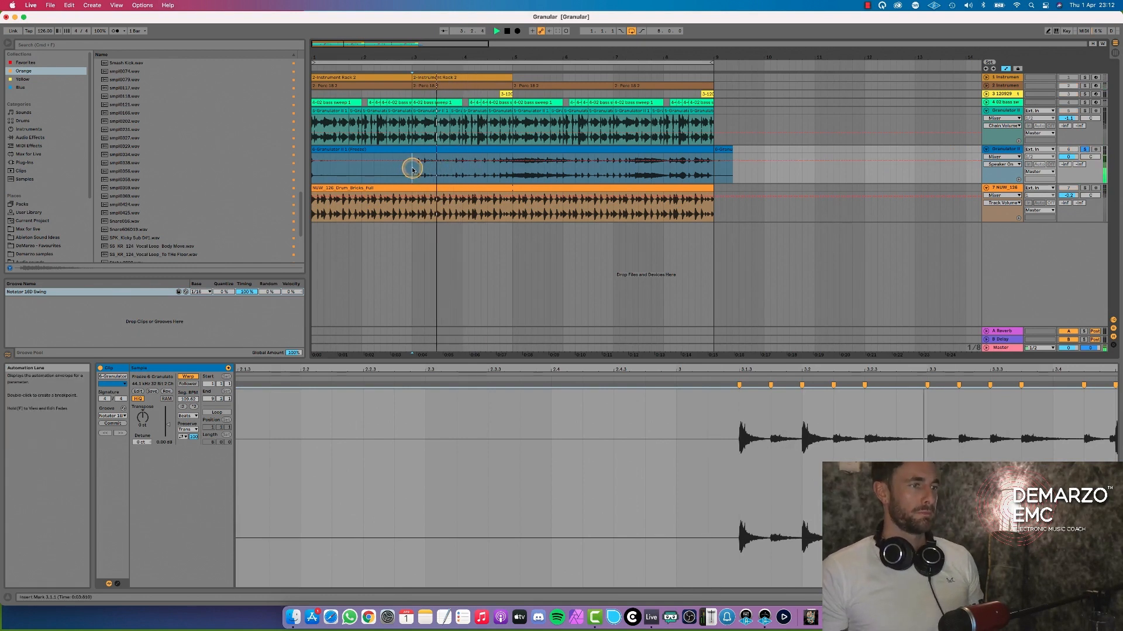
key("super+e")
left_click(463, 168)
key("super+e")
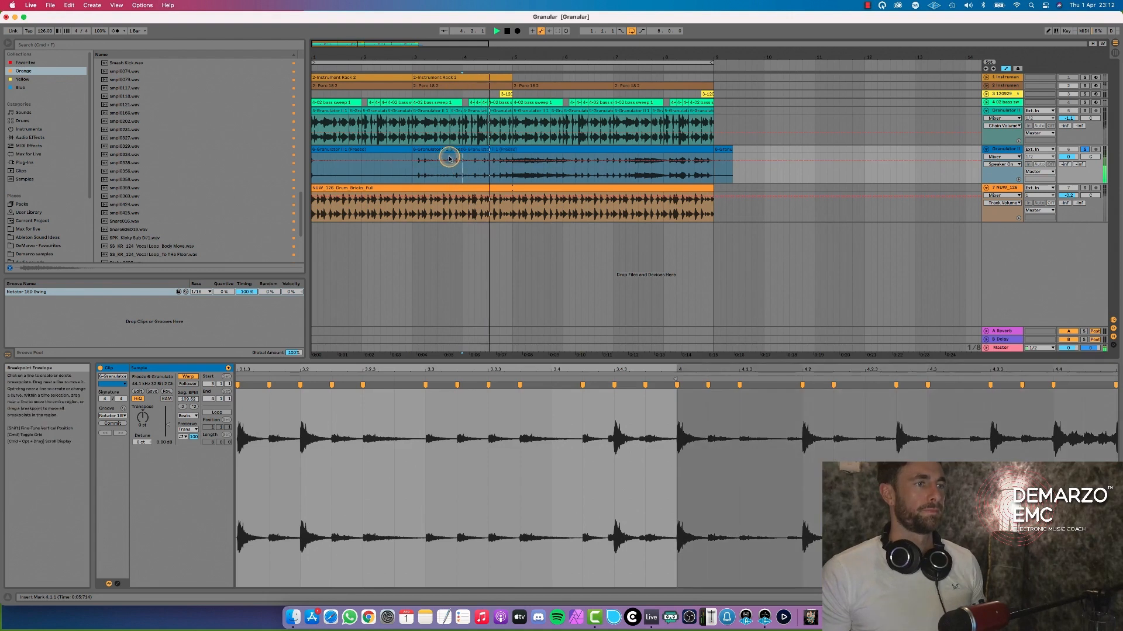
left_click_drag(449, 150, 351, 153)
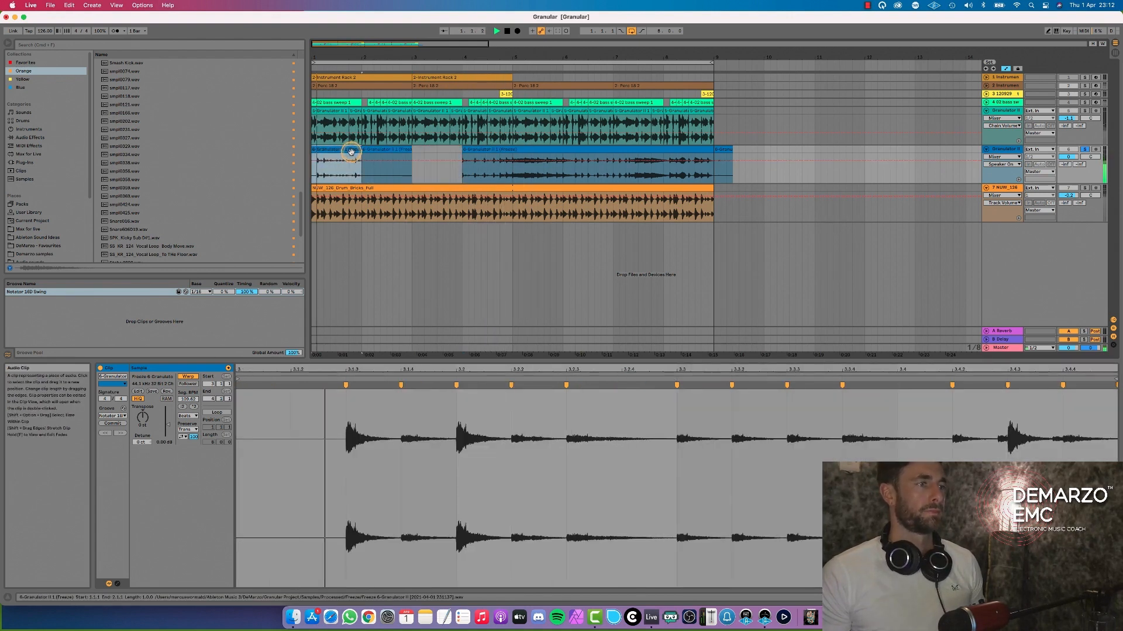
Unsolo the hi-hat track and duplicate the one-bar clip twice to fill bars 2 and 3.
left_click(1085, 149)
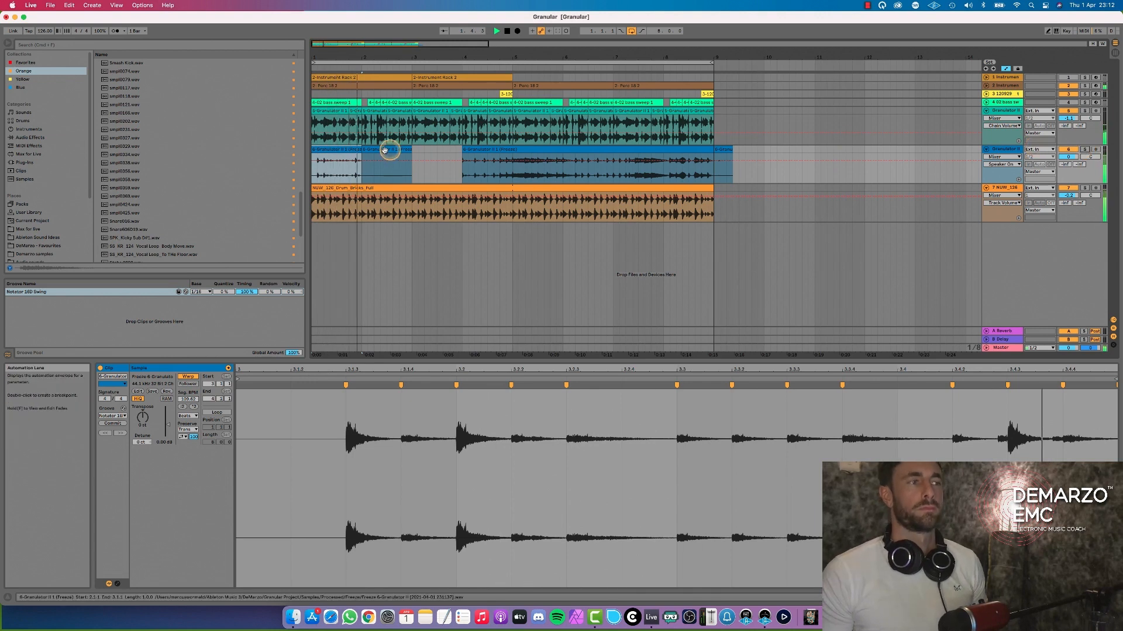
key("super+d")
key("super+d")
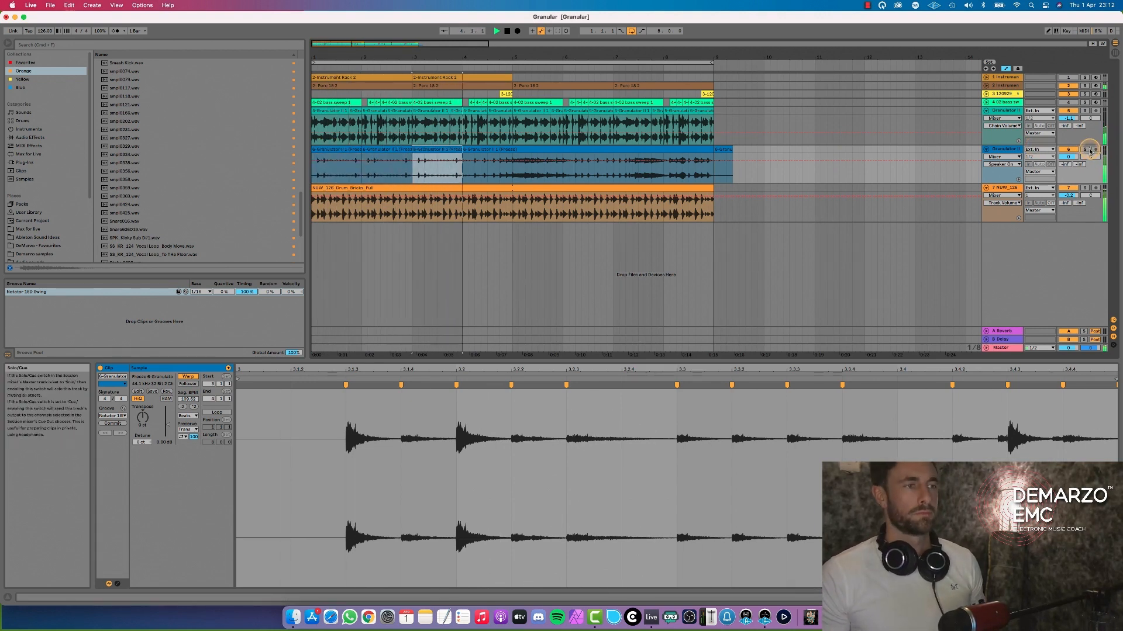
Edit the hi-hat track around bar 5, placing a sparser hi-hat section in the second half of that bar.
left_click(511, 171)
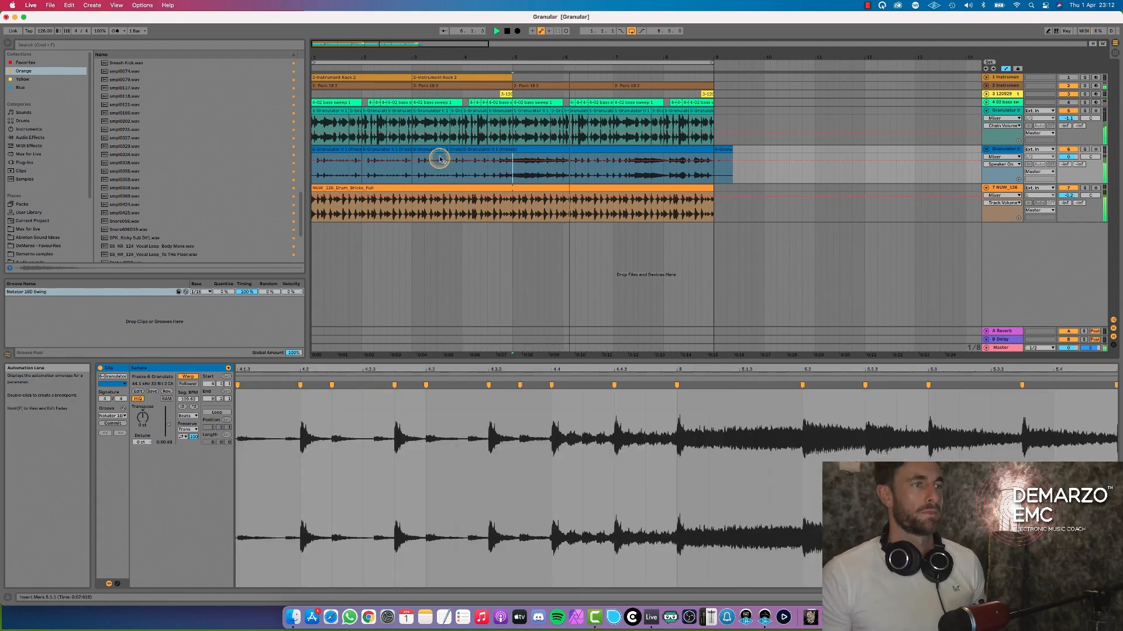
double_click(478, 155)
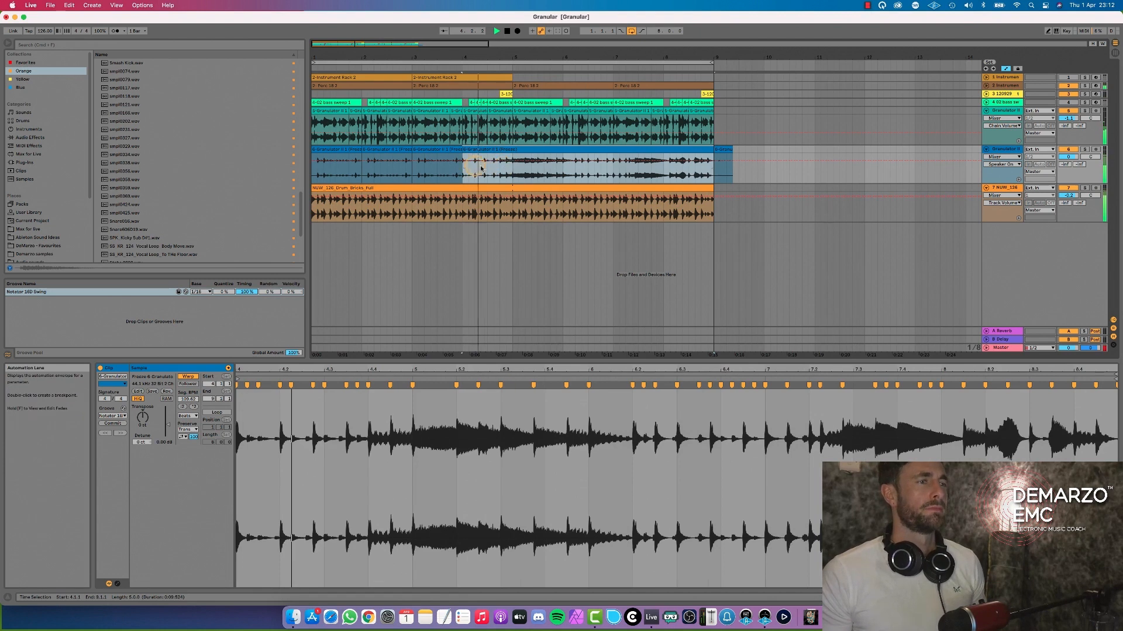
left_click(437, 168)
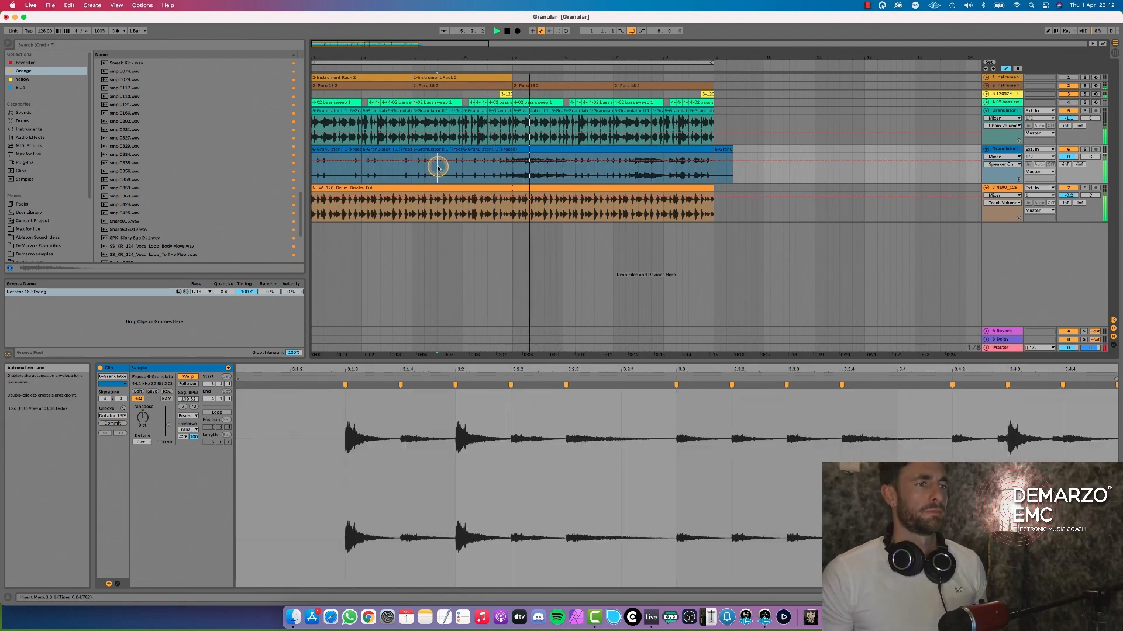
left_click(534, 169)
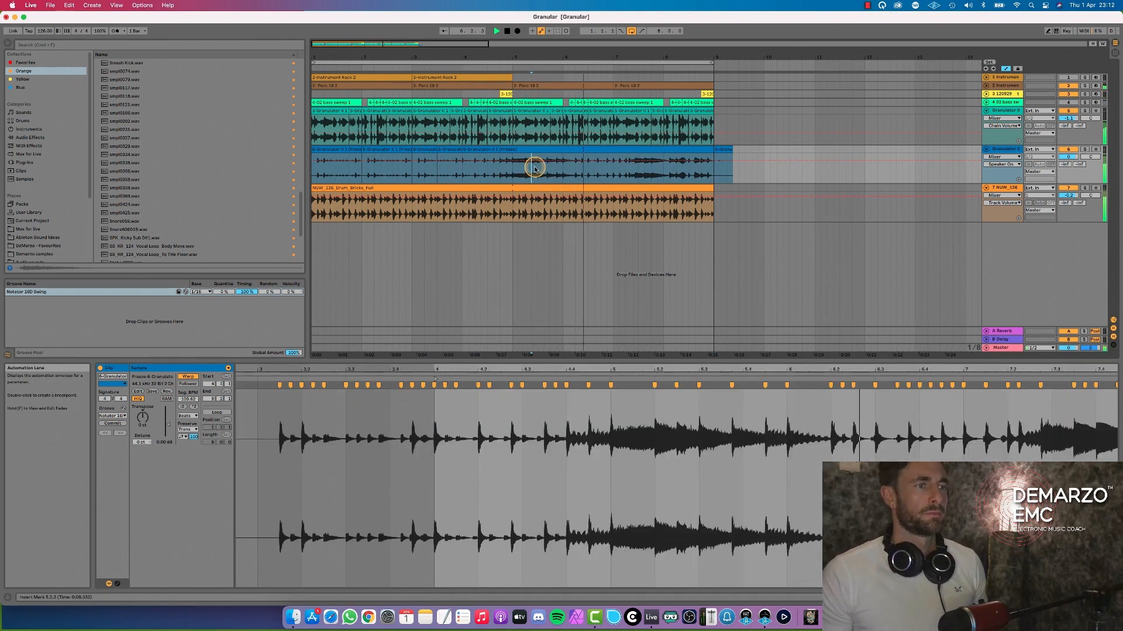
left_click(494, 175)
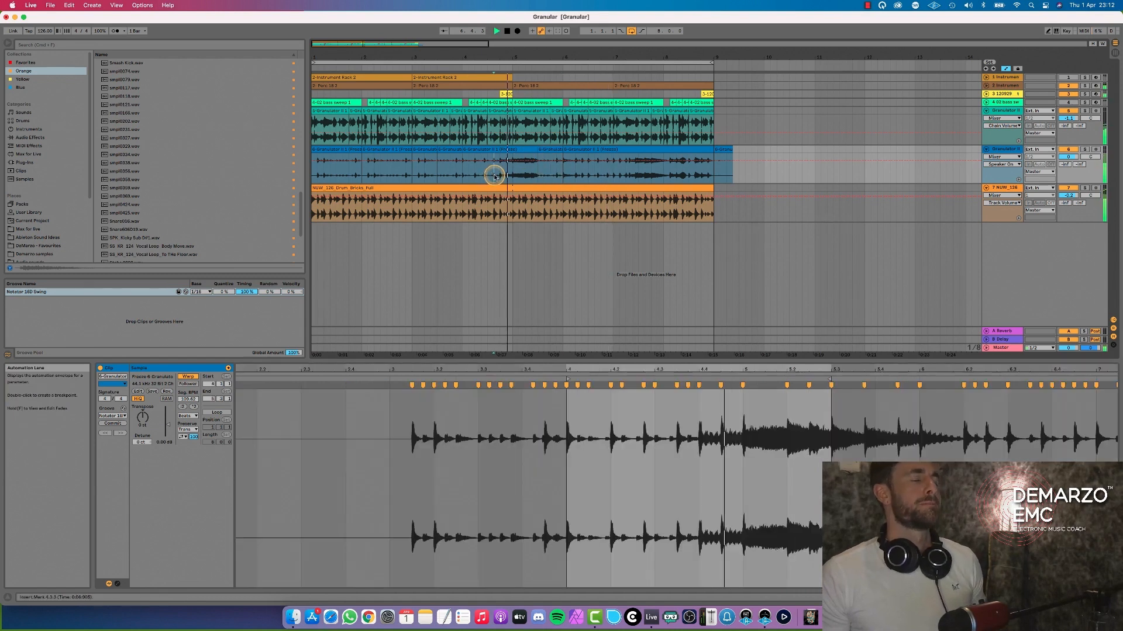
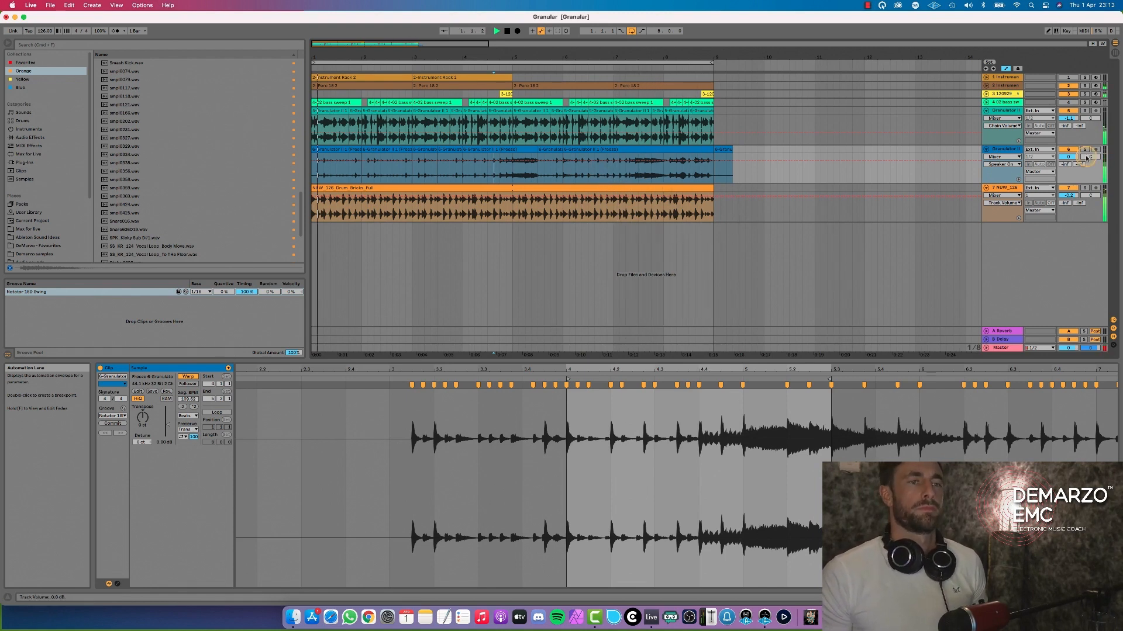
Delete the leftover hi-hat clip after bar 9 and lower the hi-hat track's volume.
left_click(725, 150)
key("Delete")
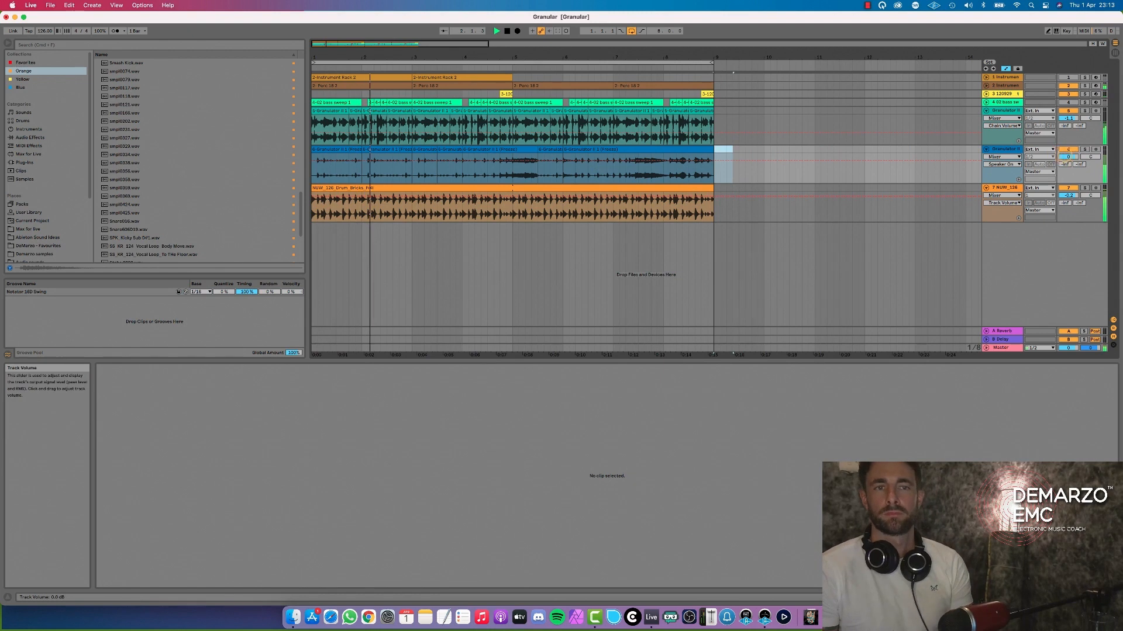
left_click_drag(1063, 157, 960, 158)
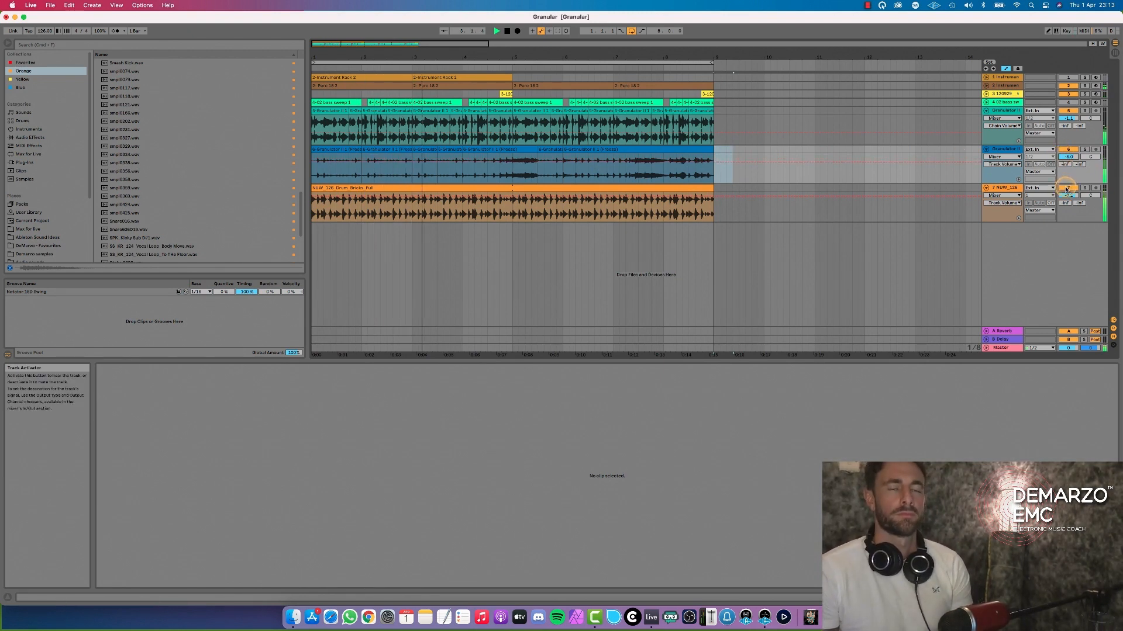
Browse the GP packs folder and expand the Drum Loops folder of the Under Wonder pack.
scroll(45, 214, "down", 5)
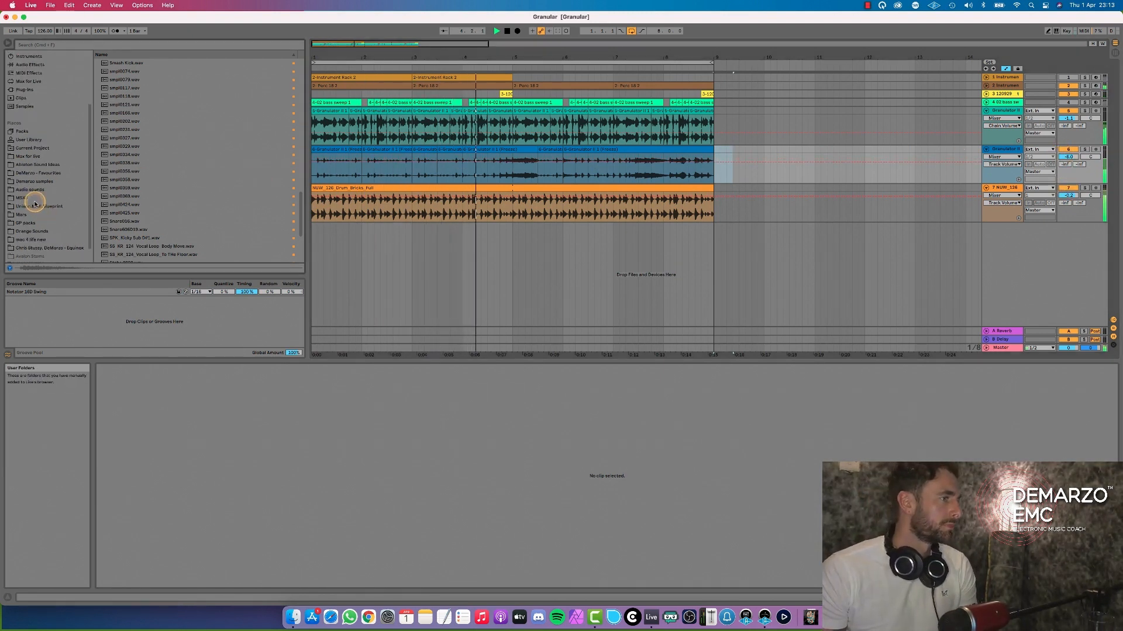
left_click(26, 224)
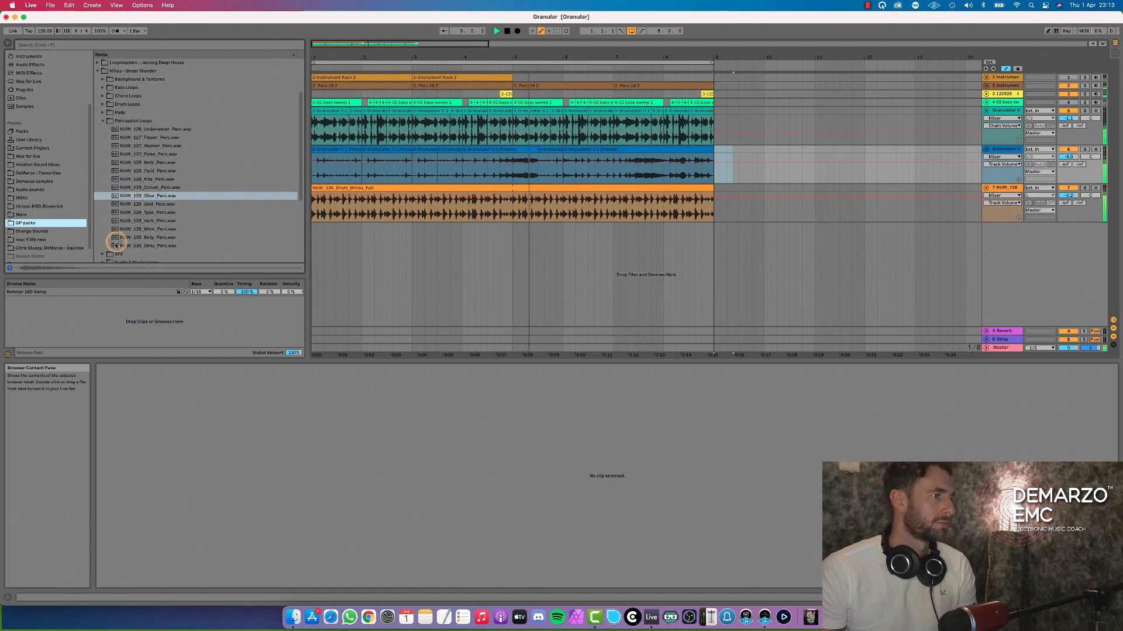
scroll(106, 163, "up", 3)
left_click(103, 174)
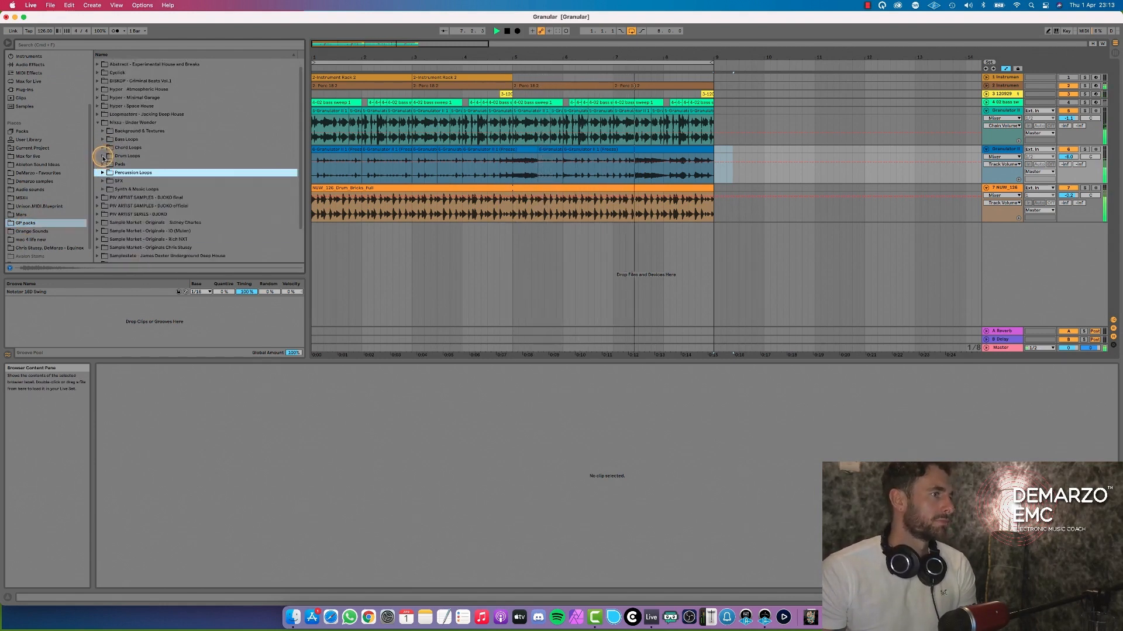
left_click(102, 156)
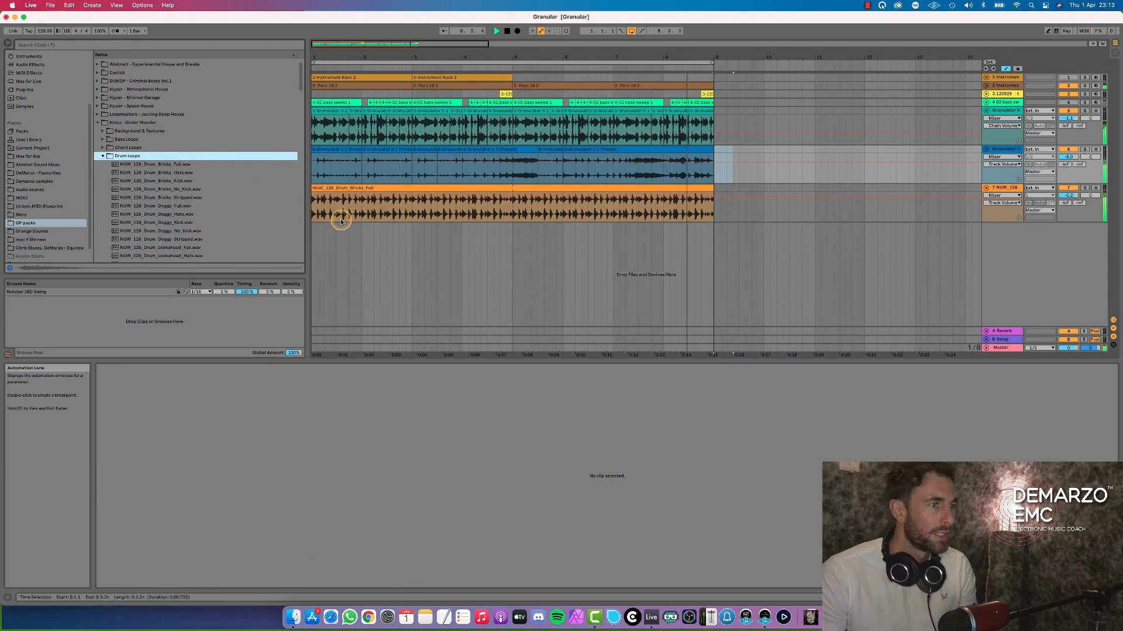
Preview the Kick, No_Kick and Stripped versions of the NUW_128_Drum_Bricks loop.
scroll(220, 223, "down", 3)
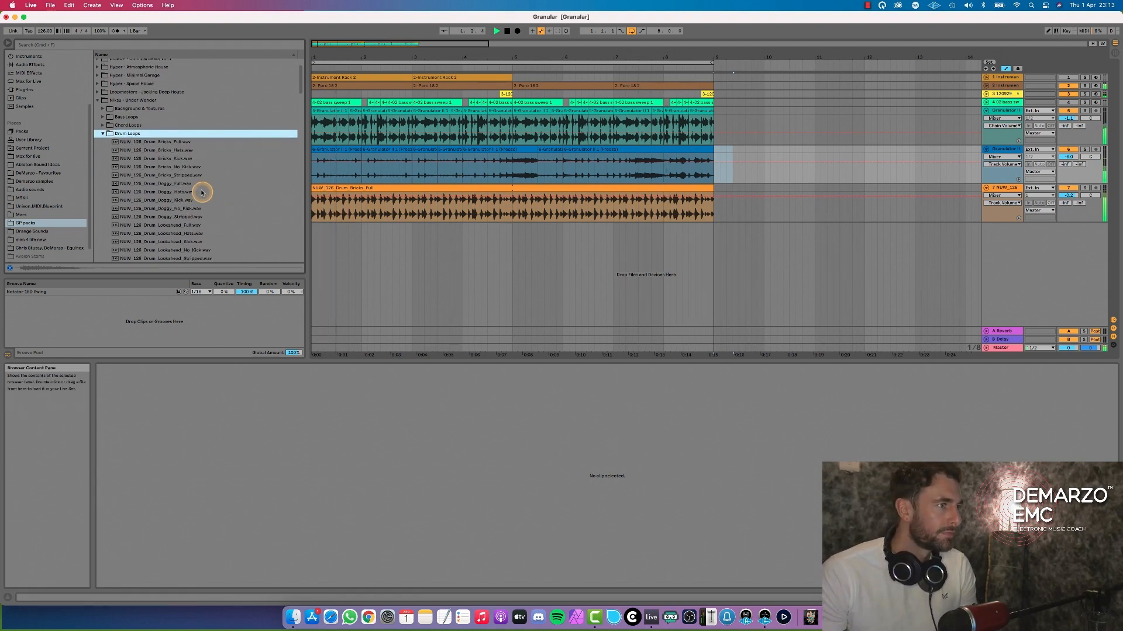
left_click(181, 159)
left_click(178, 168)
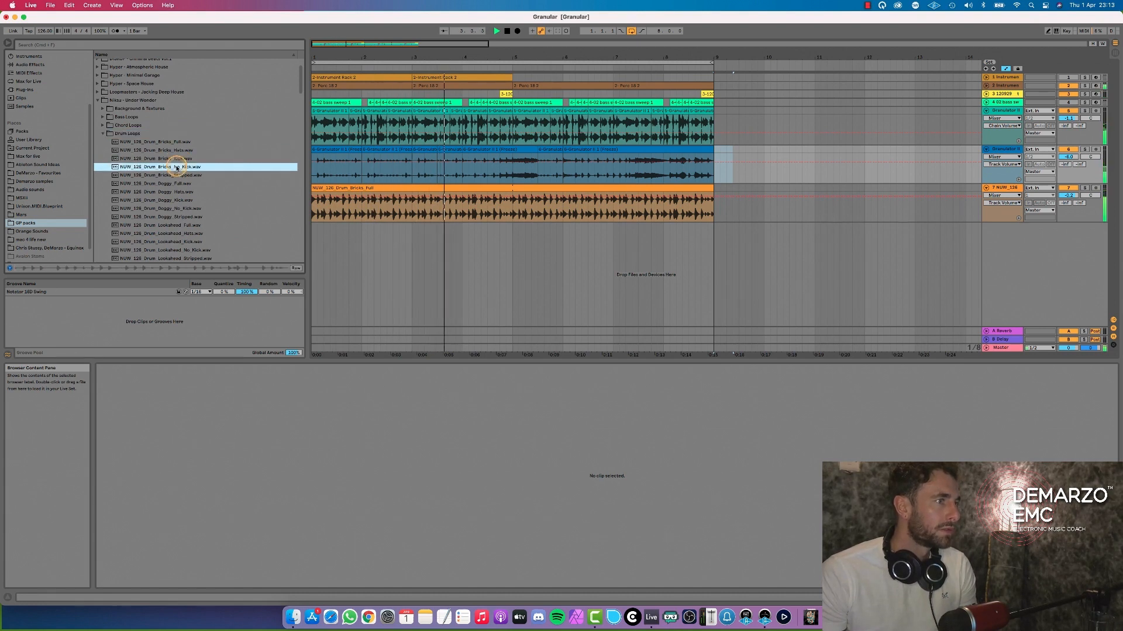
left_click(176, 175)
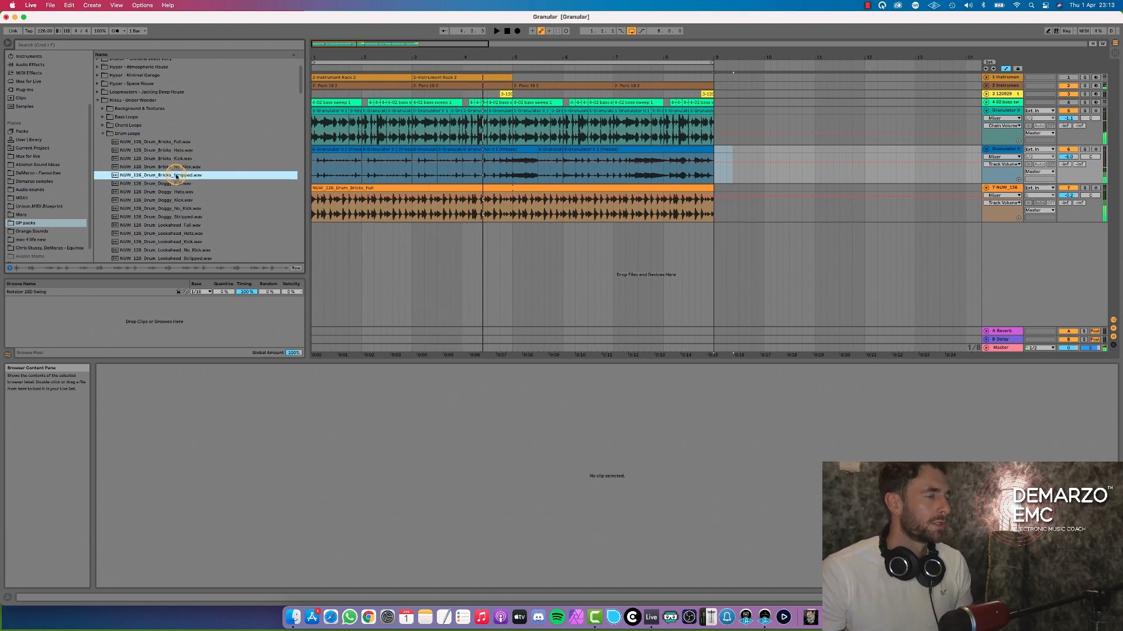
Place NUW_128_Drum_Bricks_Stripped.wav at bar 1 of the drum track and extend it to bar 9, replacing the full loop.
left_click_drag(320, 199, 312, 192)
key("space")
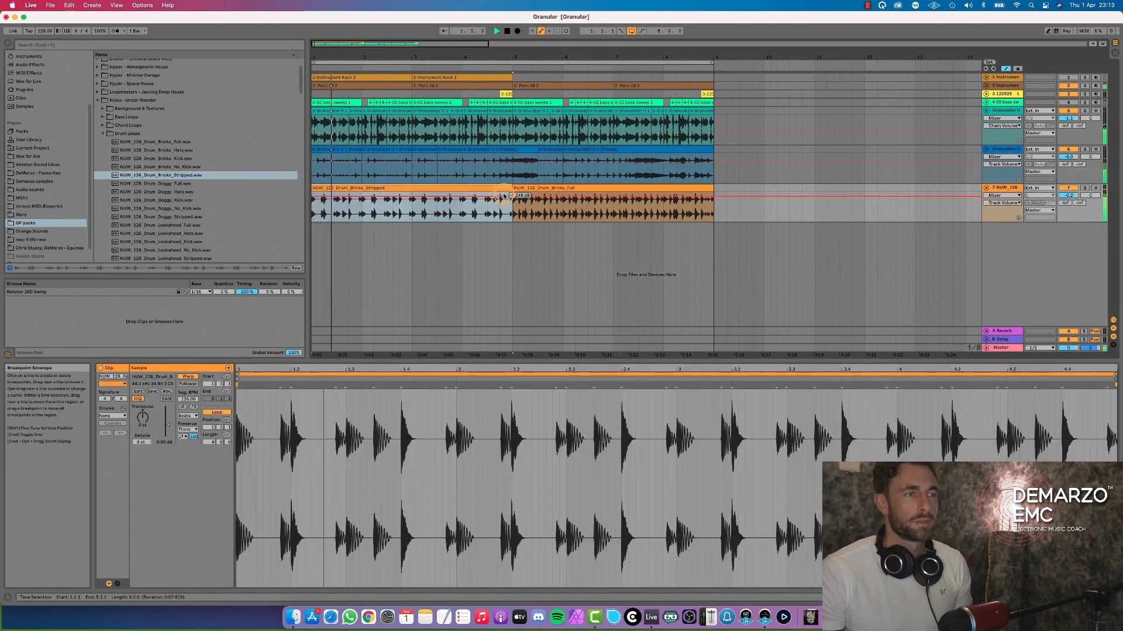
left_click_drag(661, 200, 714, 200)
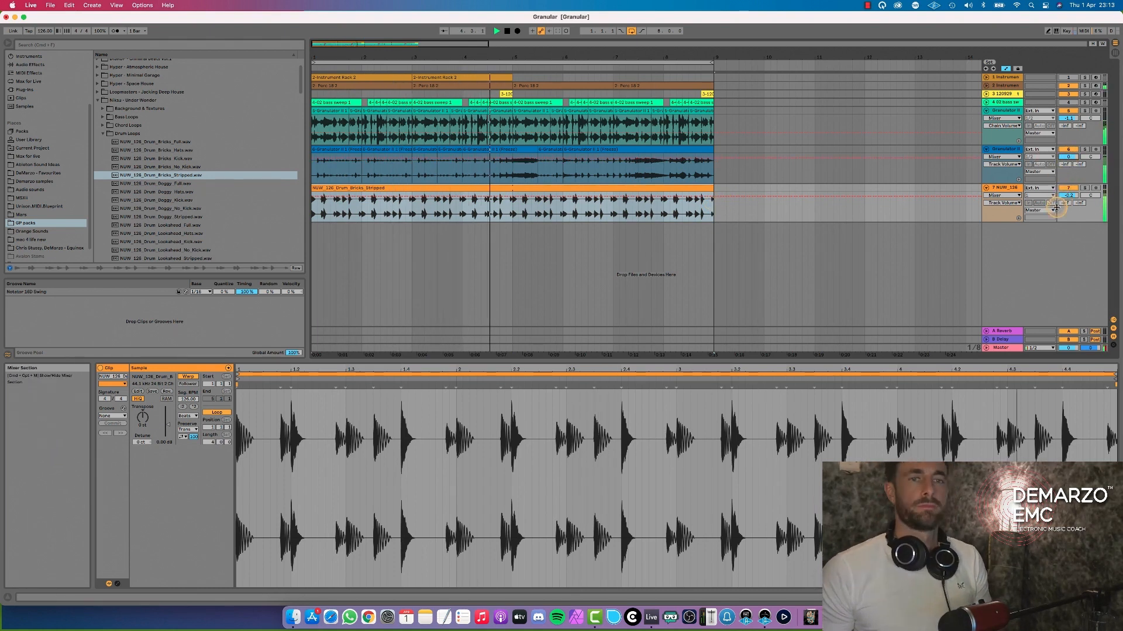
Play the arrangement and place a copy of the one-bar hi-hat clip at bar 7 of the hi-hat track.
left_click(1009, 149)
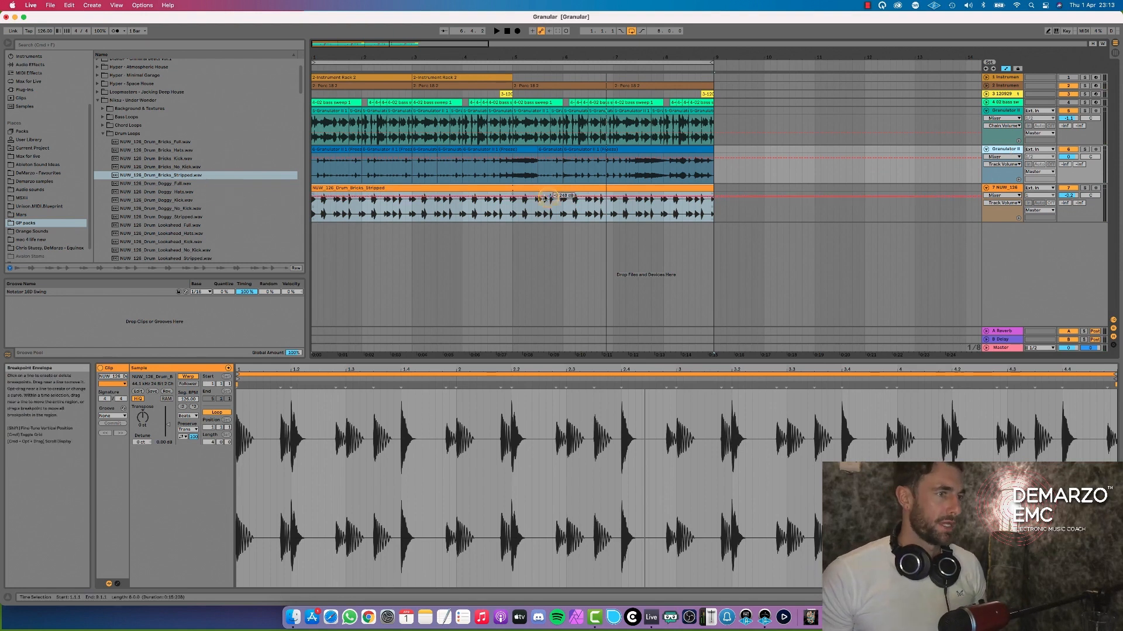
left_click(526, 205)
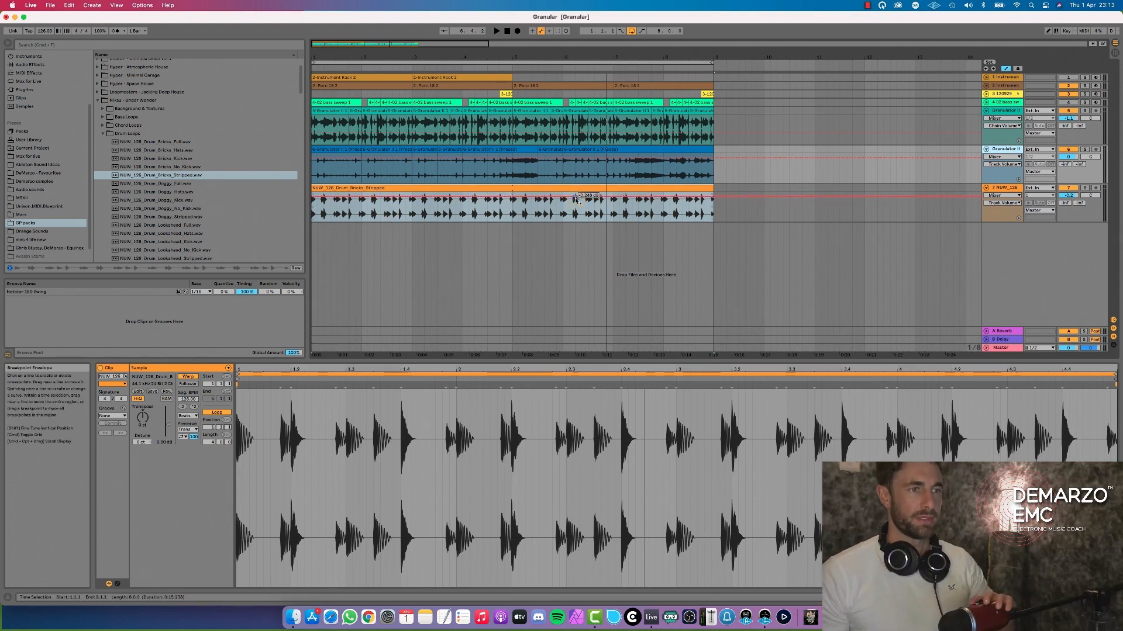
key("space")
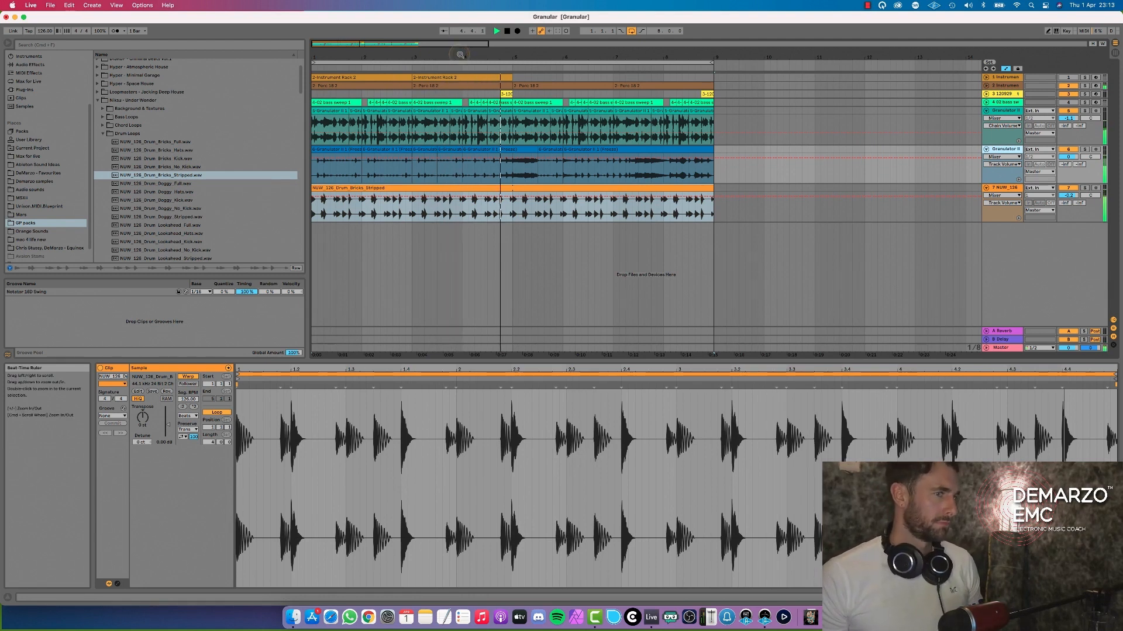
left_click(514, 174)
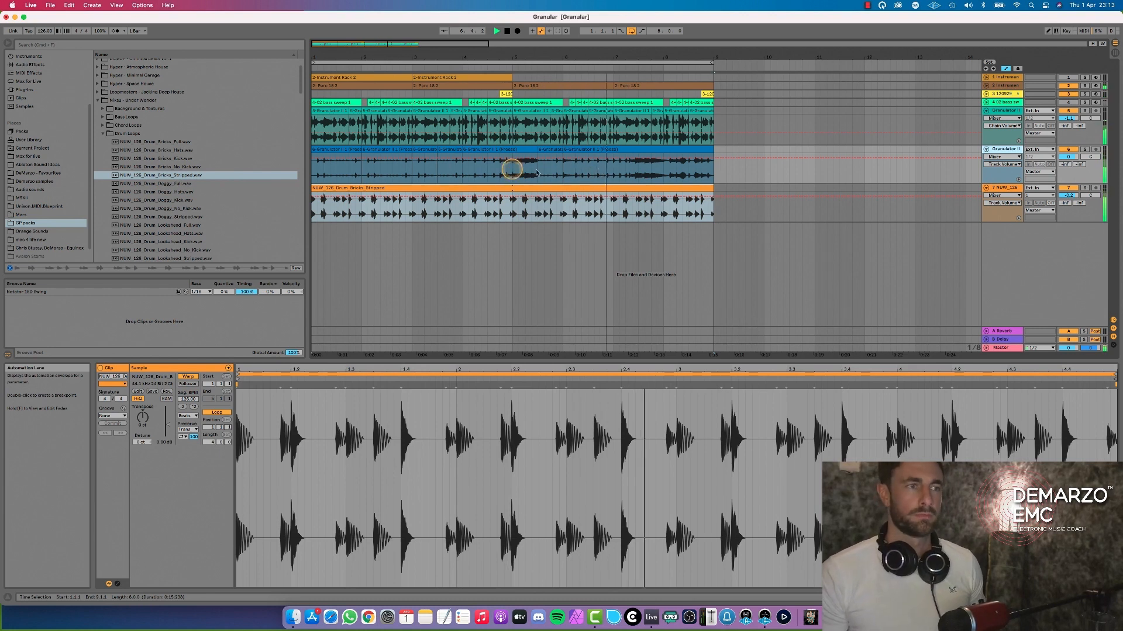
left_click(613, 169)
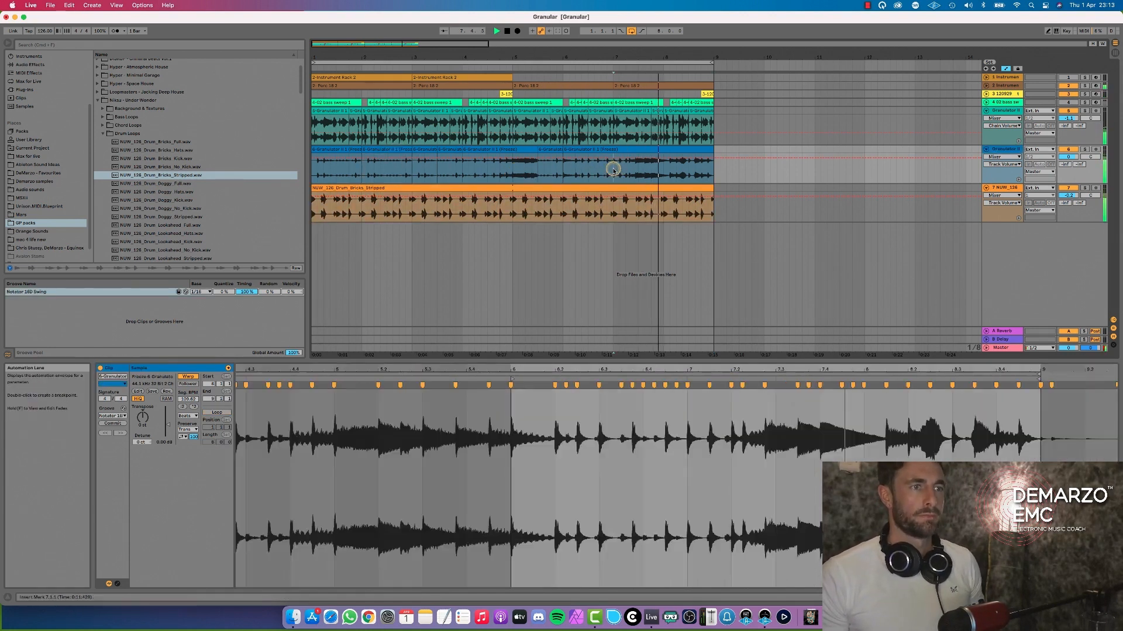
key("space")
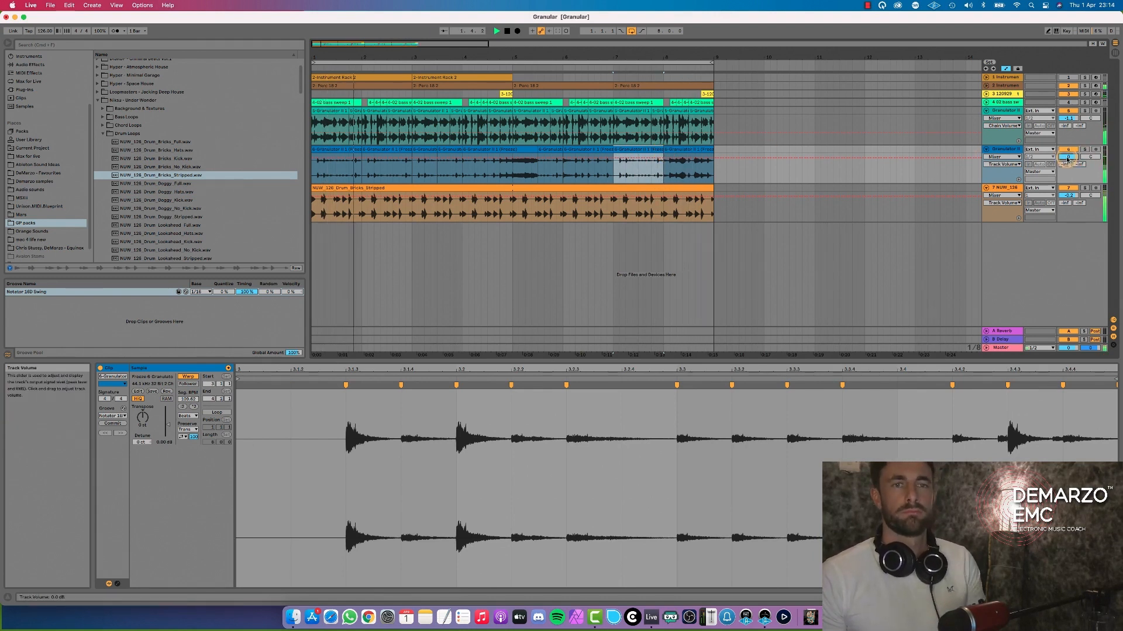
Lower the hi-hat track's volume slightly, then show its device chain and the Favorites collection.
left_click_drag(1068, 158, 1067, 161)
double_click(1004, 150)
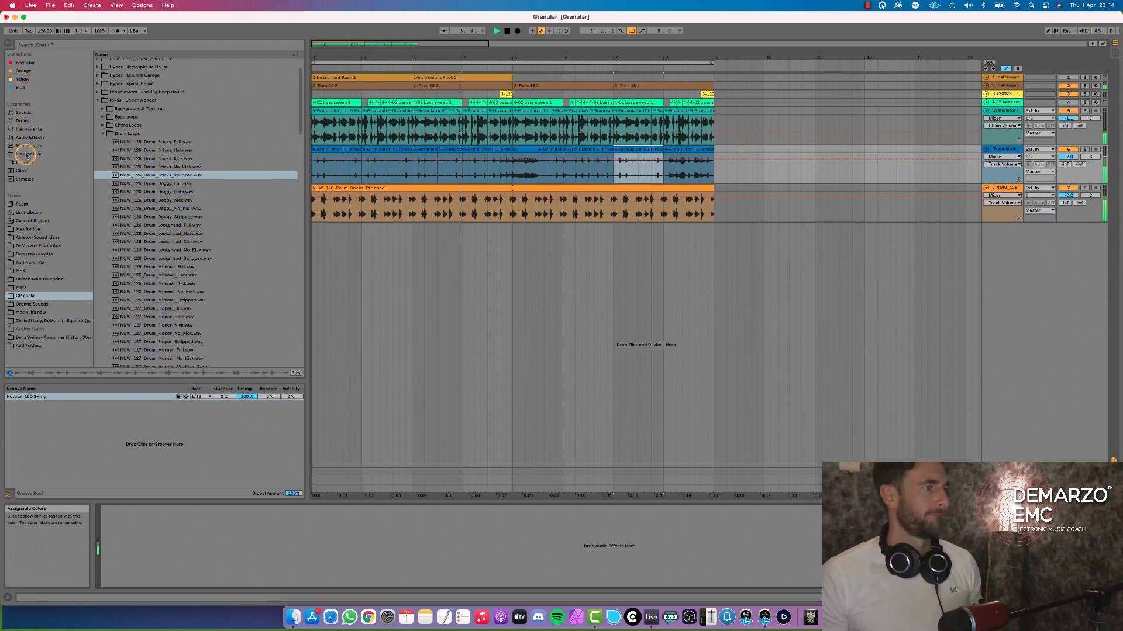
left_click(25, 62)
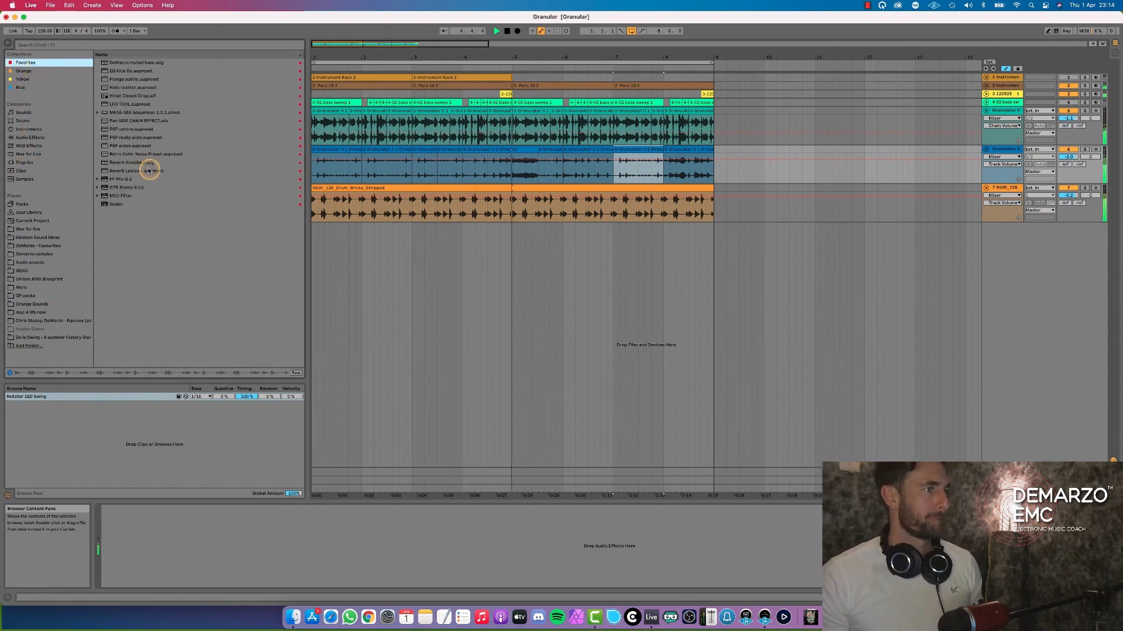
Split the hi-hat clip at bar 5 and trim the starts of both Granulator clips there, leaving a sixteenth-note gap.
left_click(494, 68)
left_click_drag(508, 54, 507, 70)
key("space")
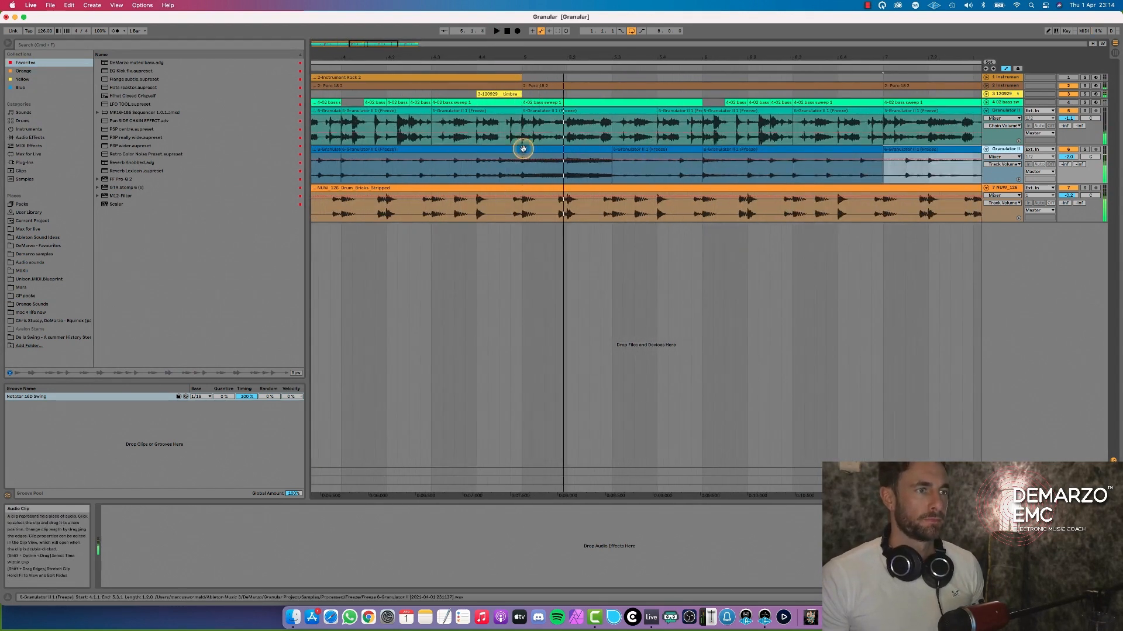
left_click(523, 177)
key("super+e")
left_click_drag(523, 150, 534, 112)
Widen the bar 5 gap on both Granulator tracks by another sixteenth, trim the bass sweep clip's start and audition the break.
left_click(475, 67)
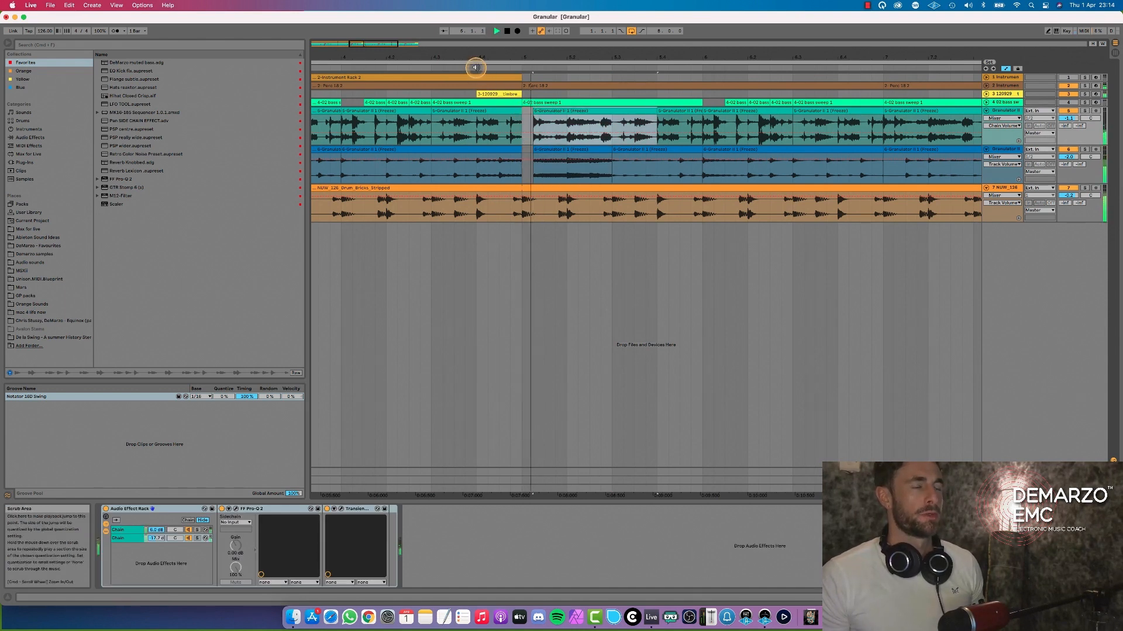
left_click(384, 67)
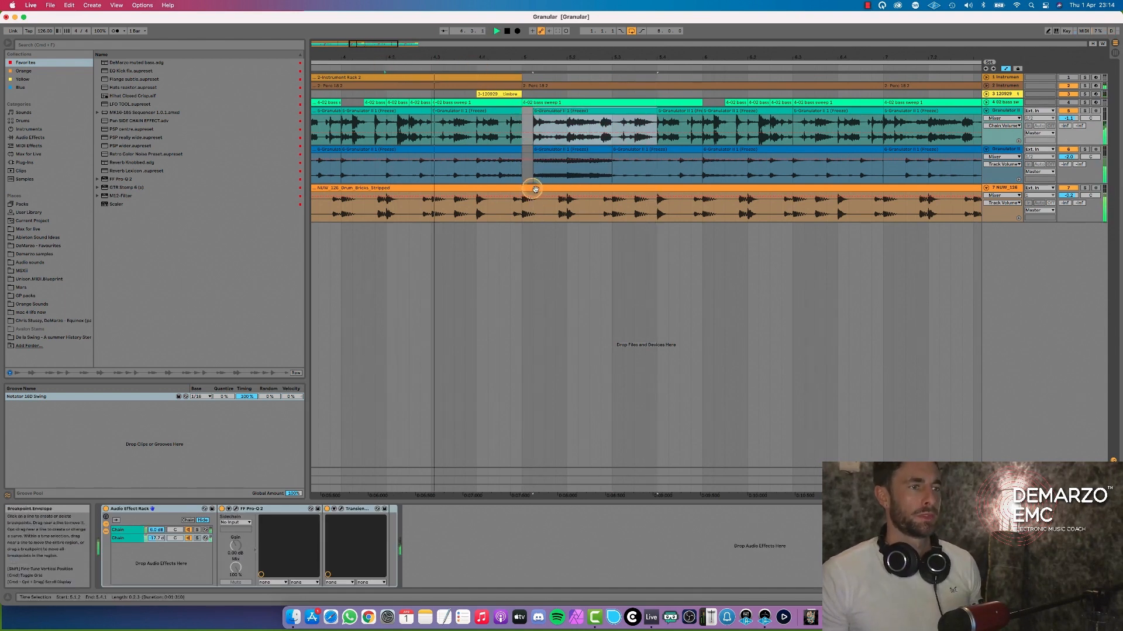
left_click_drag(532, 151, 538, 105)
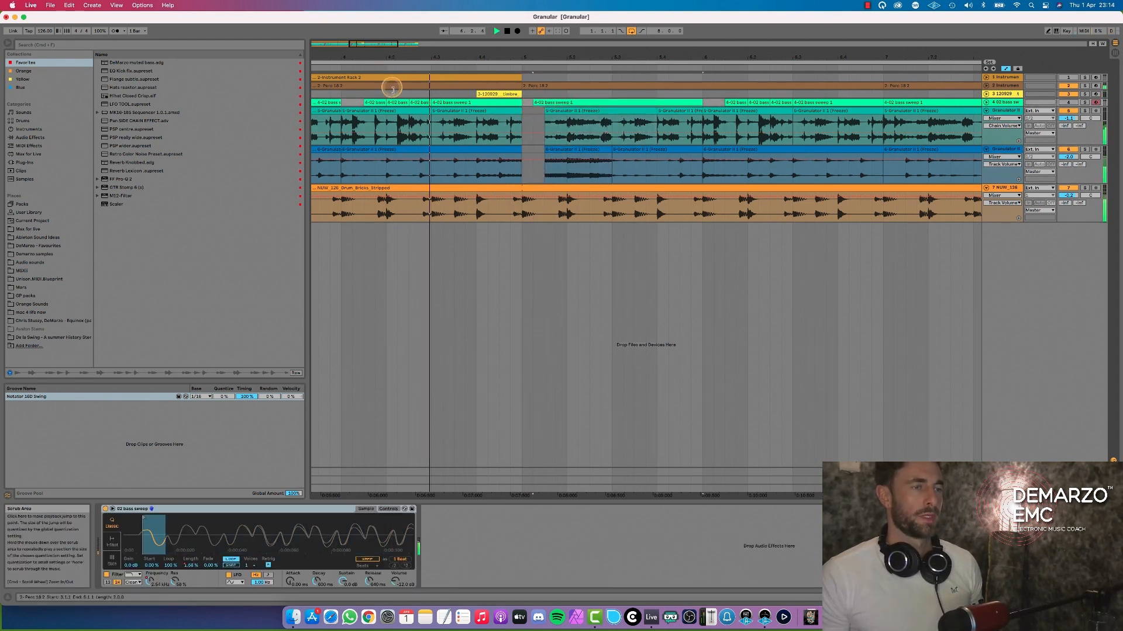
key("space")
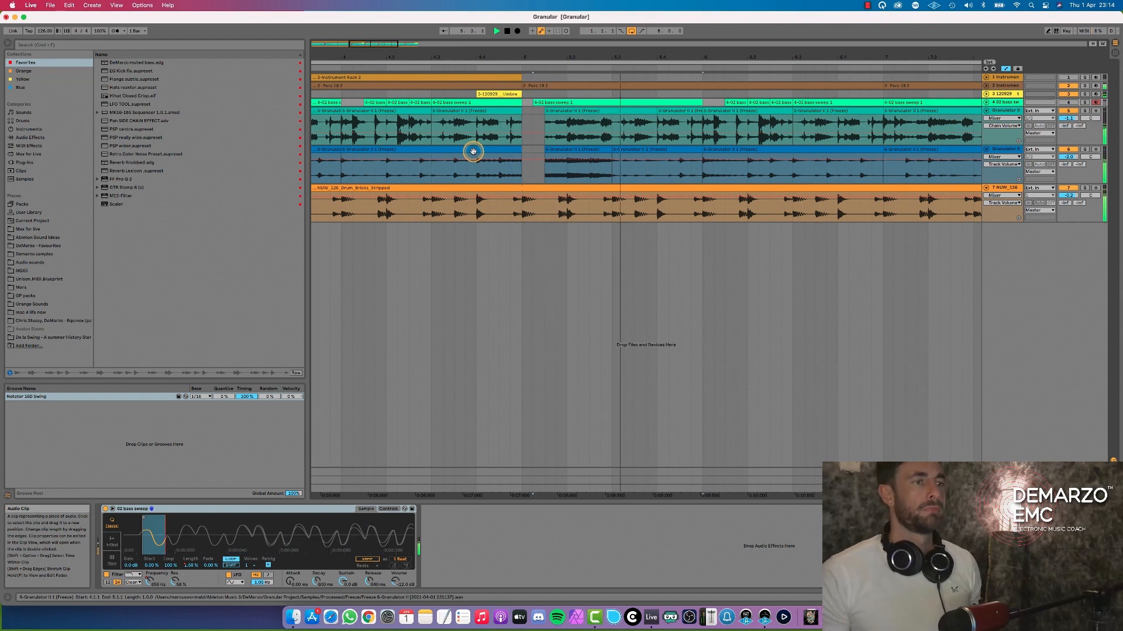
left_click_drag(524, 56, 494, 67)
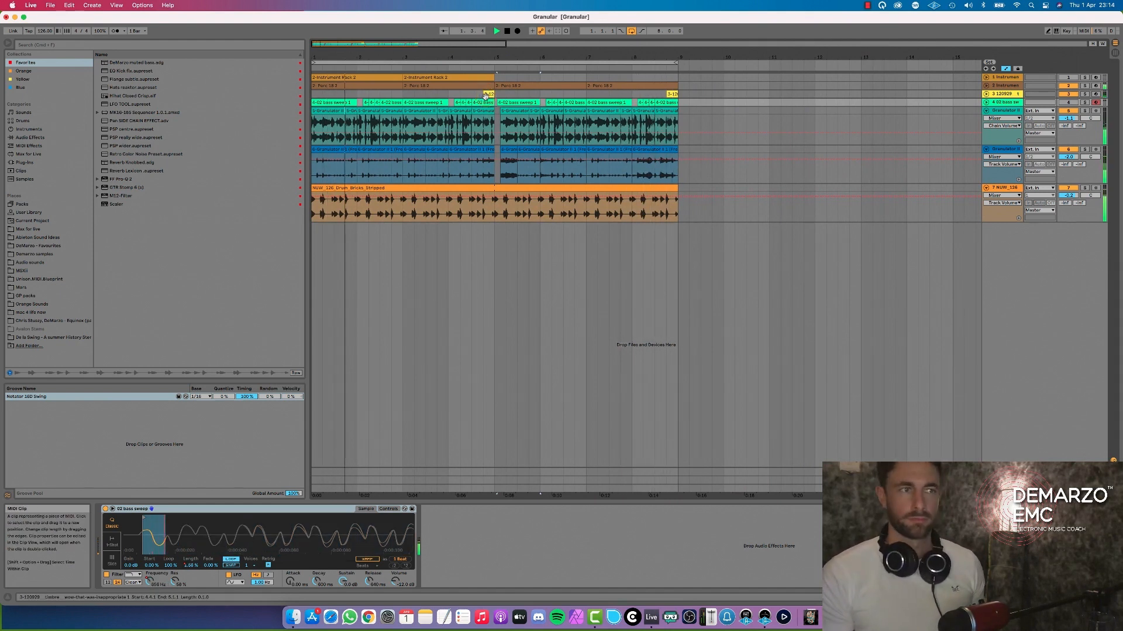
left_click_drag(591, 53, 742, 50)
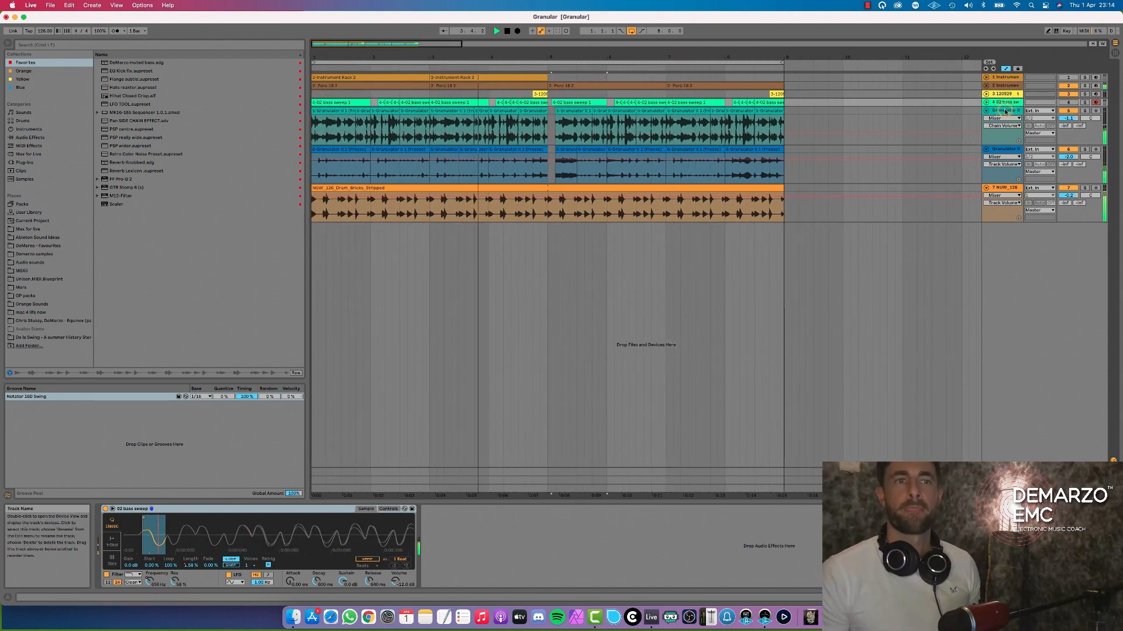
Solo the first Granulator track and adjust the second chain's volume in its Audio Effect Rack.
left_click(1004, 111)
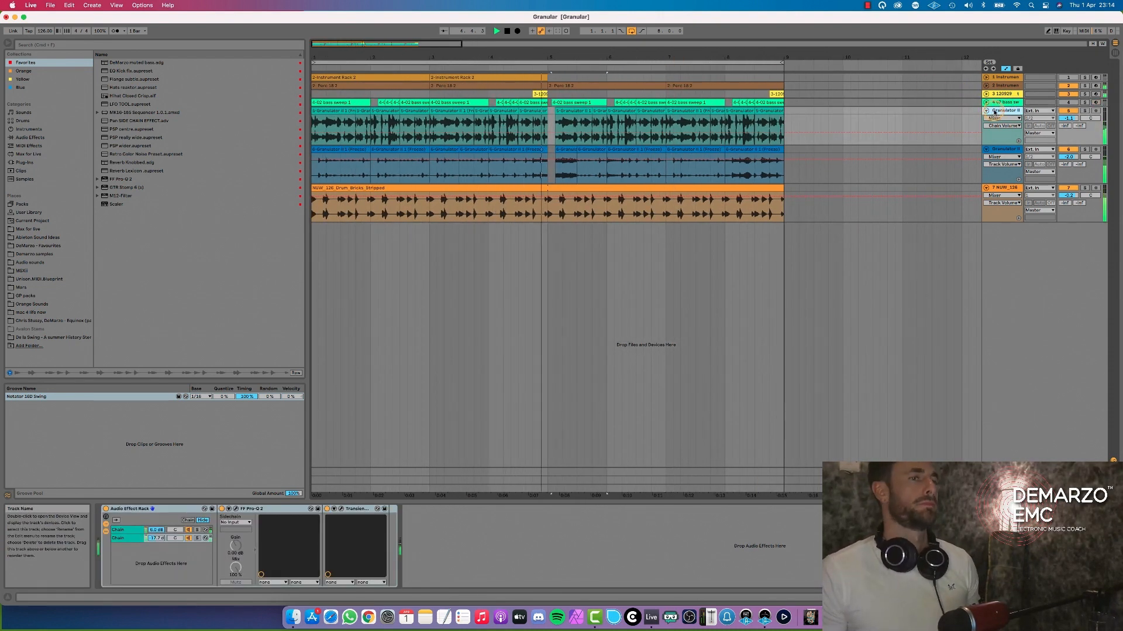
left_click(1085, 110)
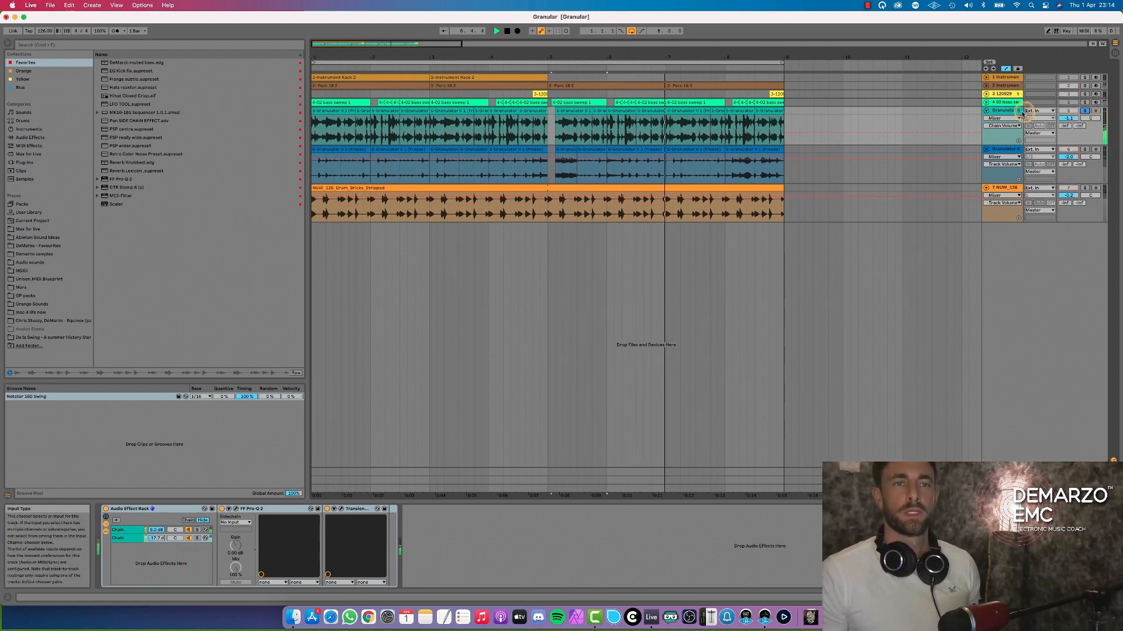
left_click_drag(156, 538, 157, 541)
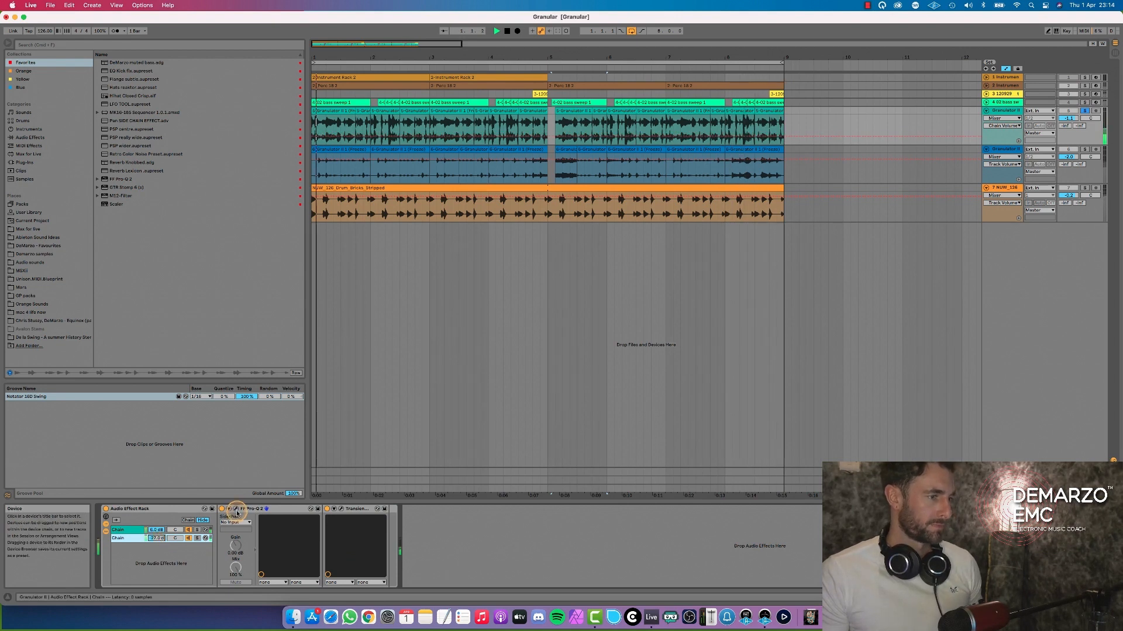
Duplicate the second chain's FF Pro-Q 2 and place the copy after Transient Master.
left_click(260, 510)
left_click(260, 510)
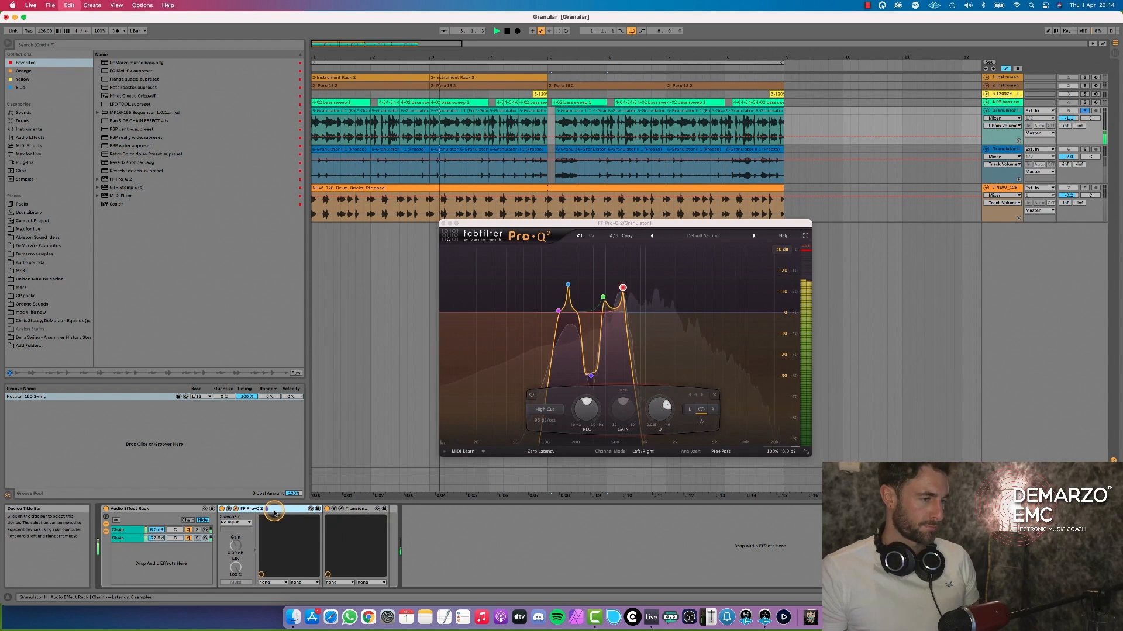
key("super+d")
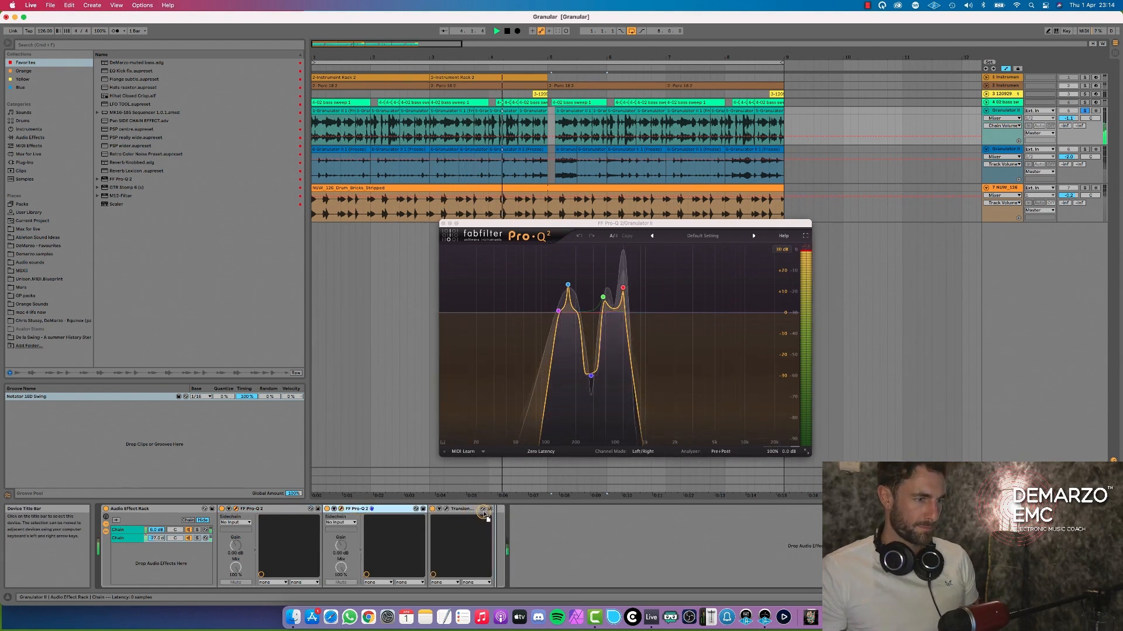
left_click_drag(485, 514, 480, 514)
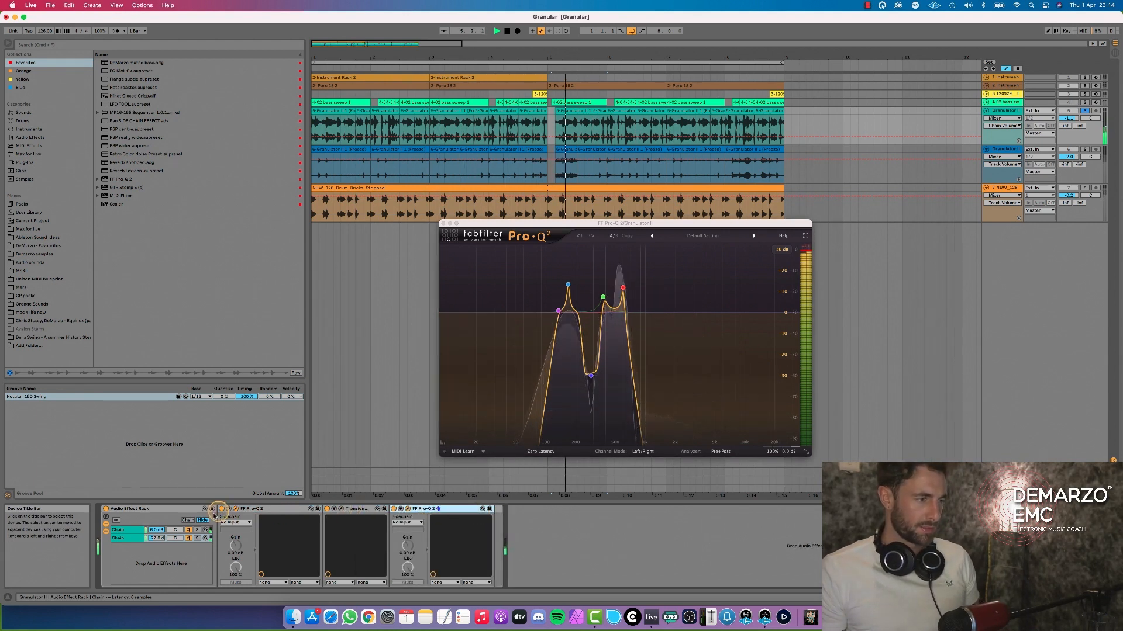
Compare the rack's two chains in solo, then set the second chain's Transient Master Sustain to -100.0%.
left_click(197, 529)
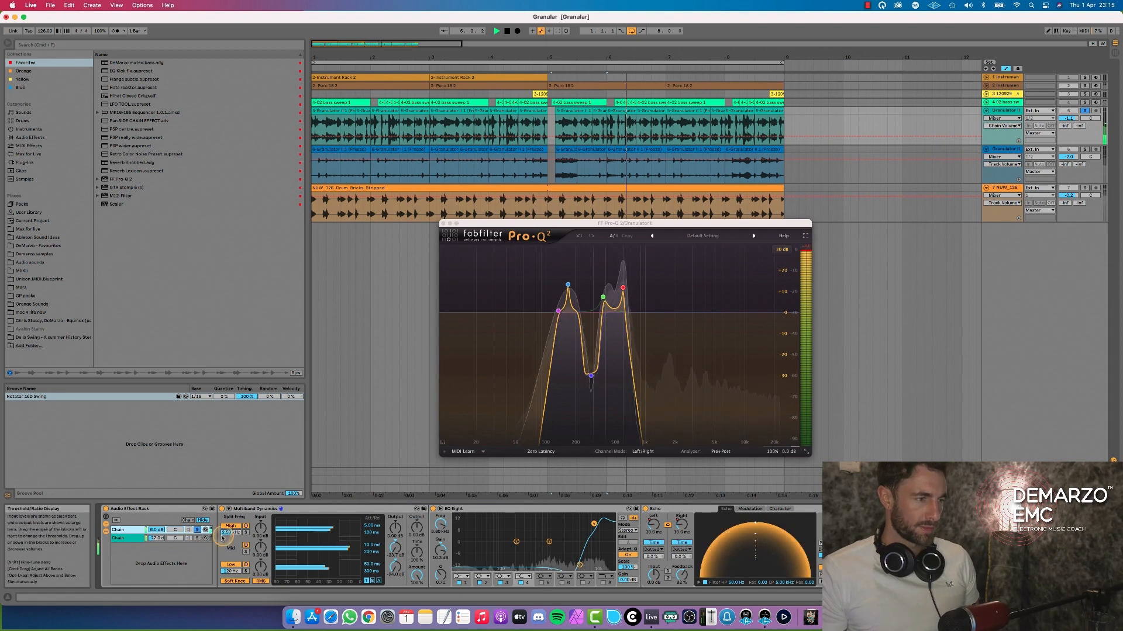
left_click(197, 538)
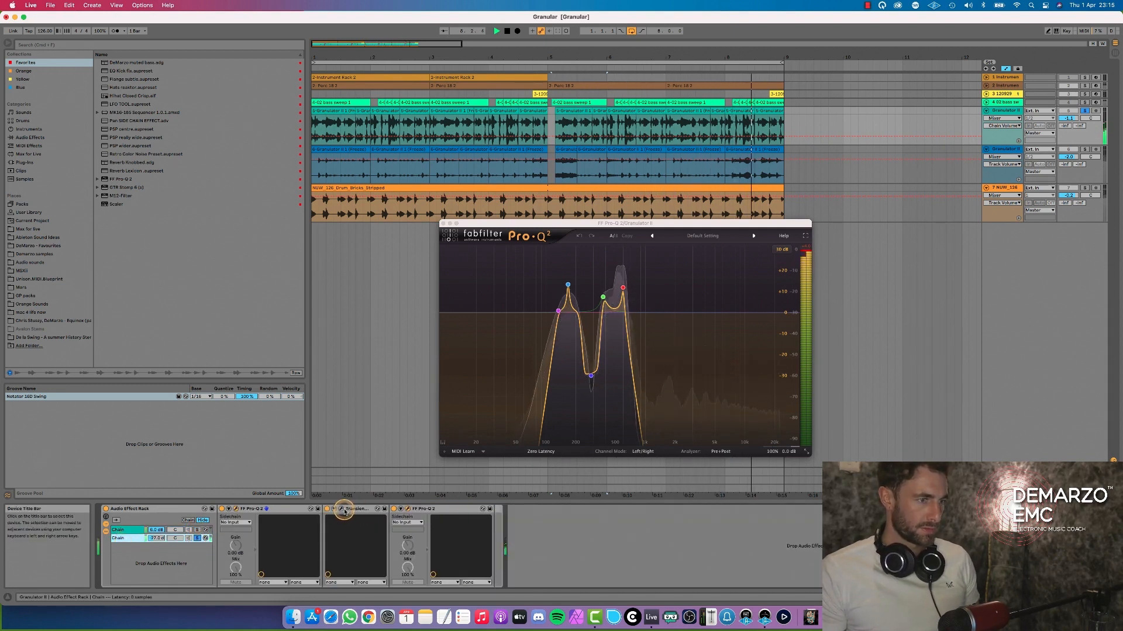
left_click(342, 512)
left_click_drag(618, 286, 617, 288)
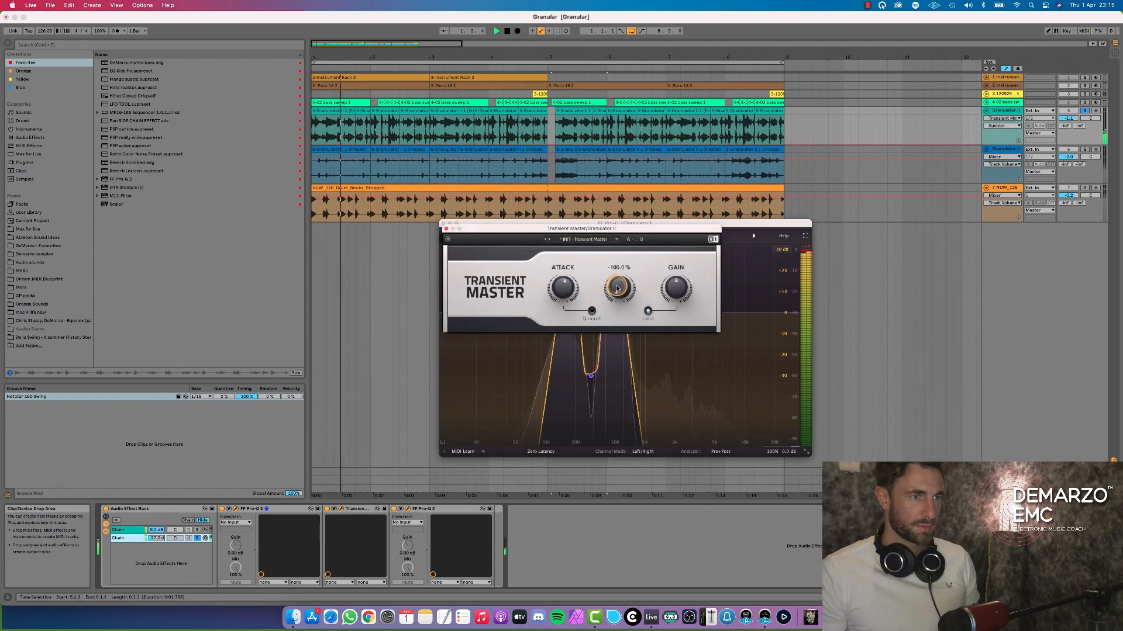
left_click(446, 229)
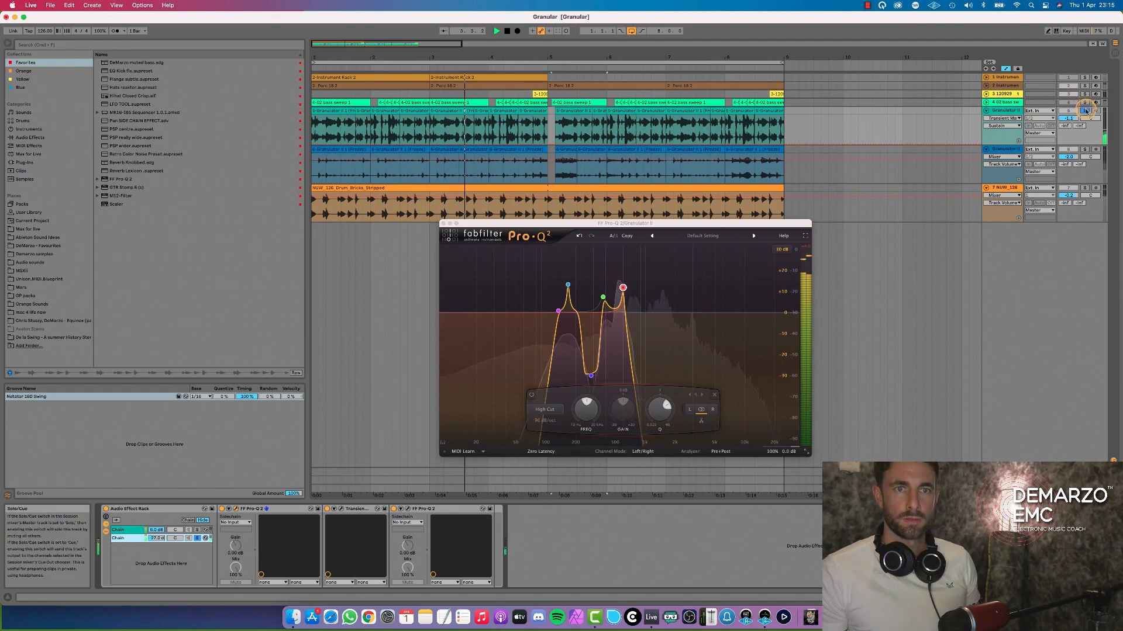
Compare the first Granulator track in solo with the full mix, closing the Pro-Q 2 window and leaving solo off.
left_click(902, 112)
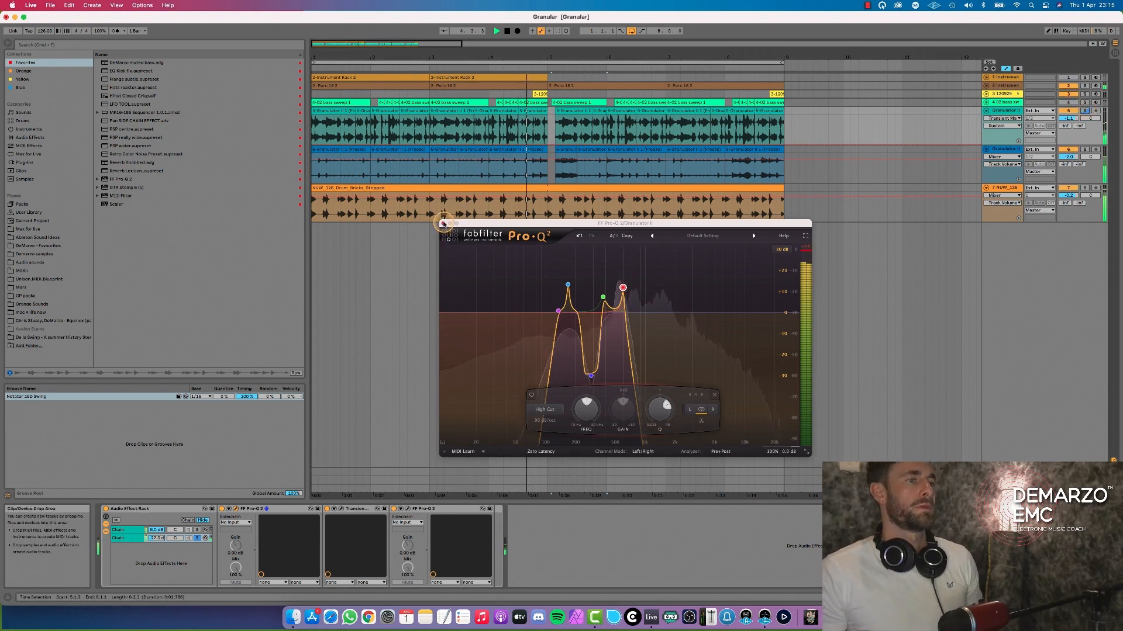
left_click(904, 195)
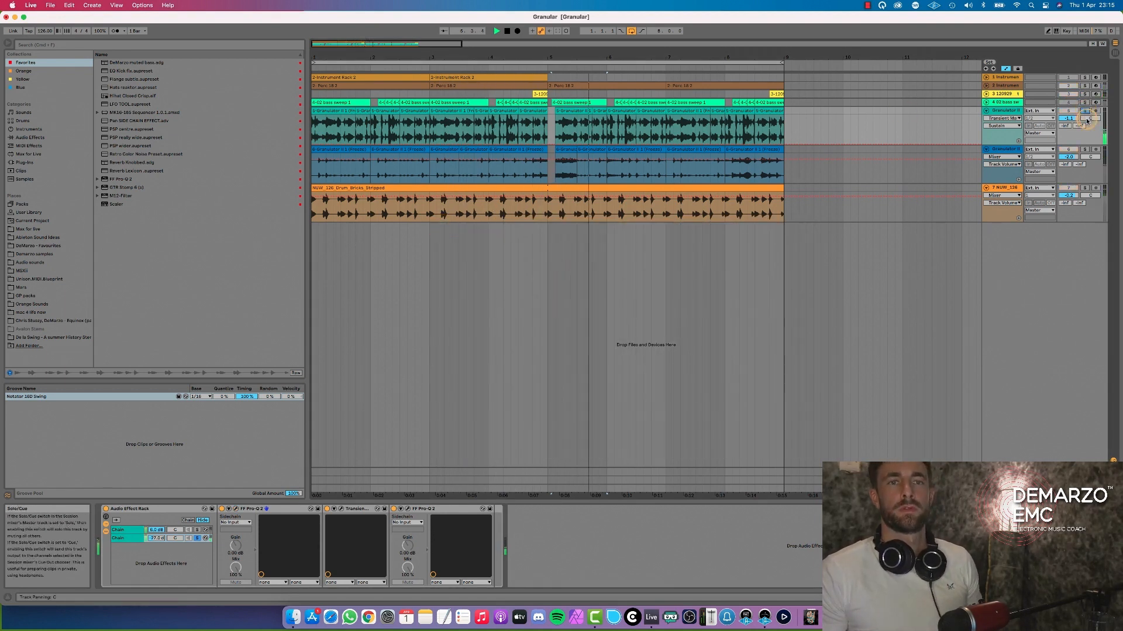
left_click(1084, 110)
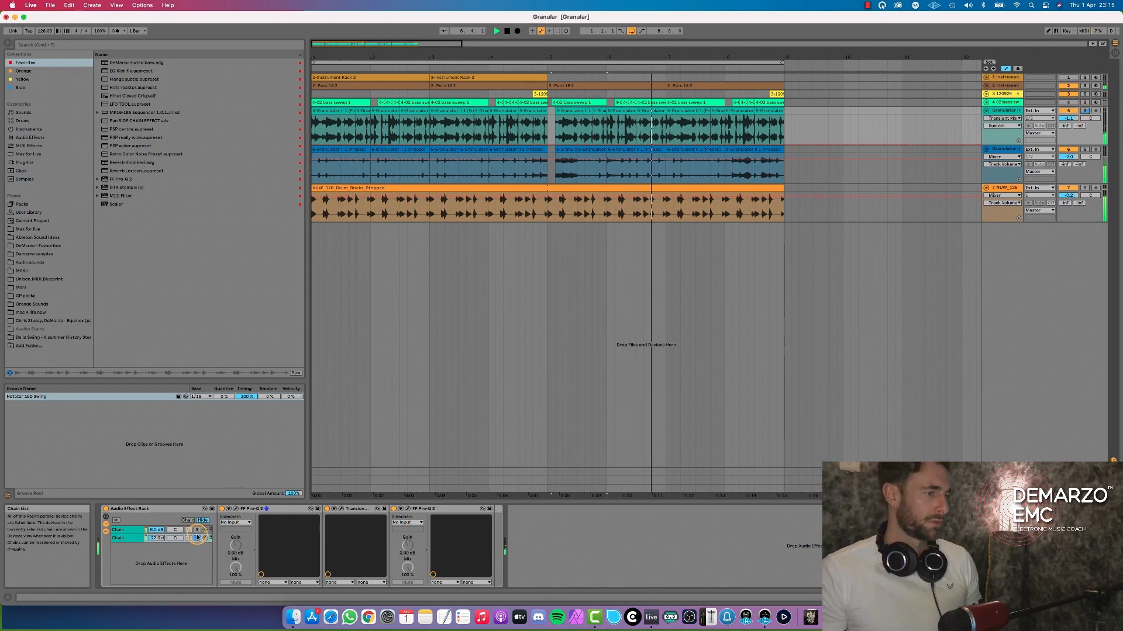
left_click(777, 173)
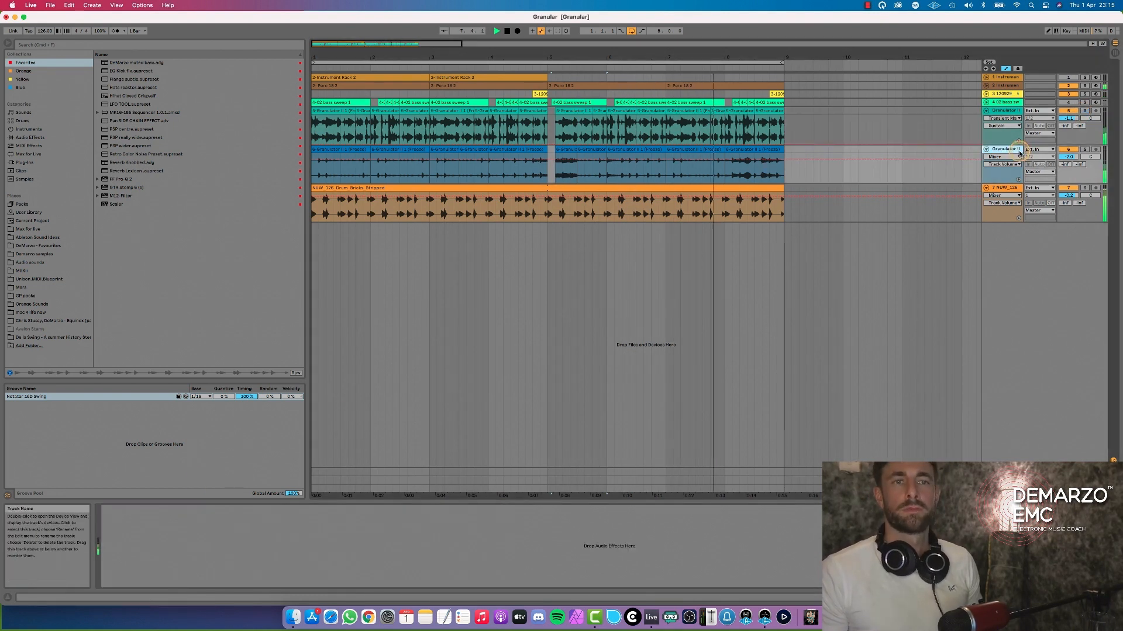
left_click_drag(744, 51, 696, 52)
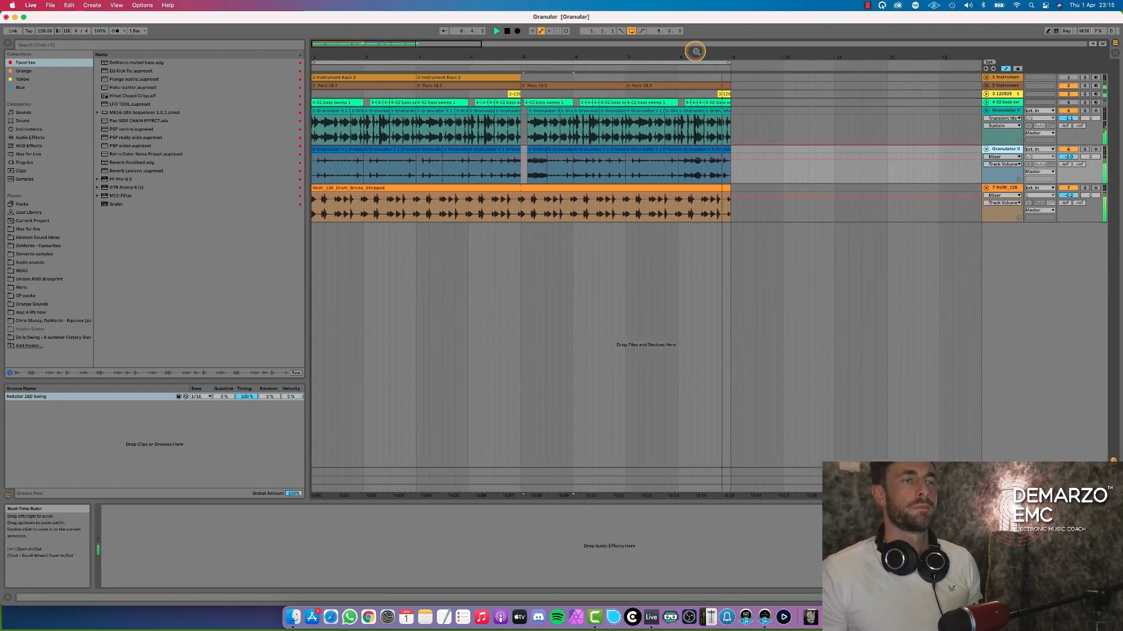
Add a MIDI track below the drum loop and browse to Max MIDI Effects in the Time and Timbre by Skinnerbox pack.
left_click(1000, 189)
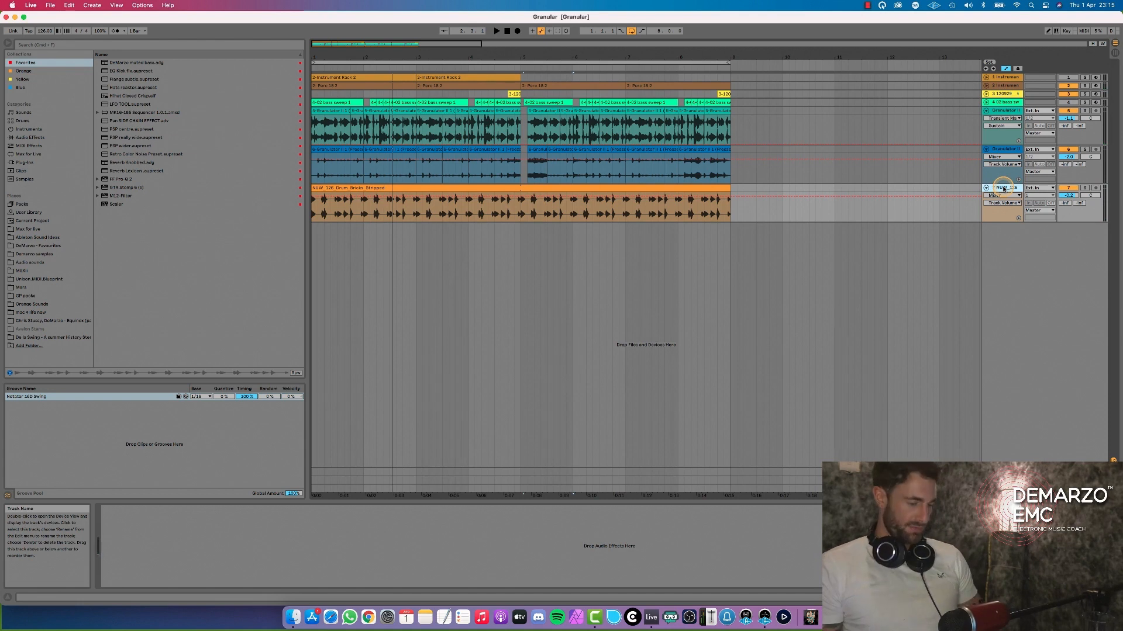
key("super+shift+t")
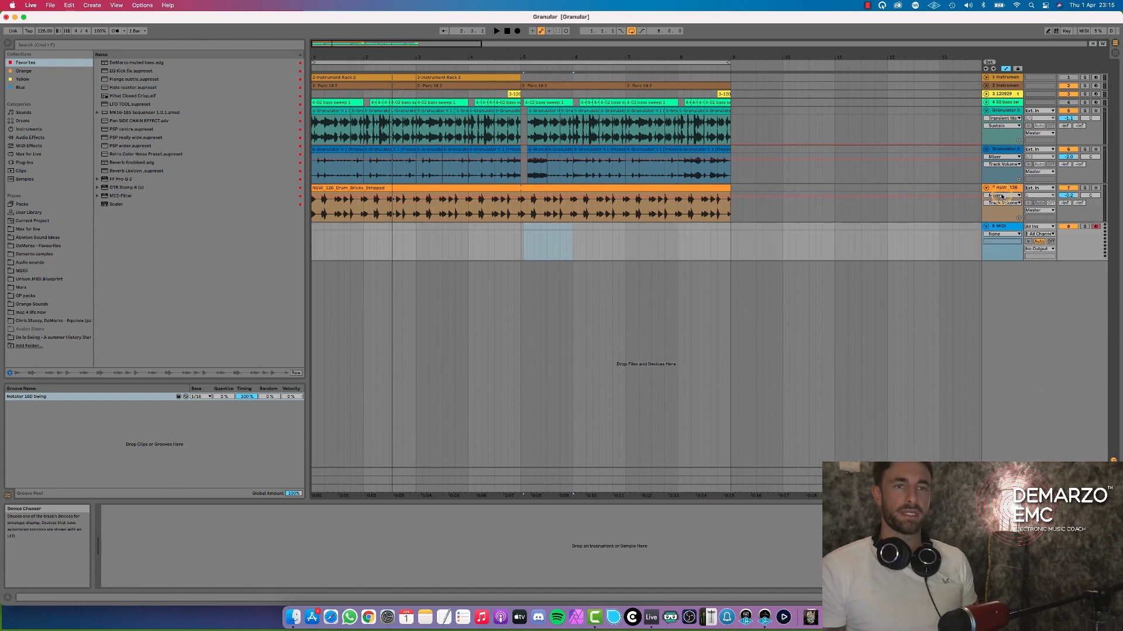
left_click(22, 205)
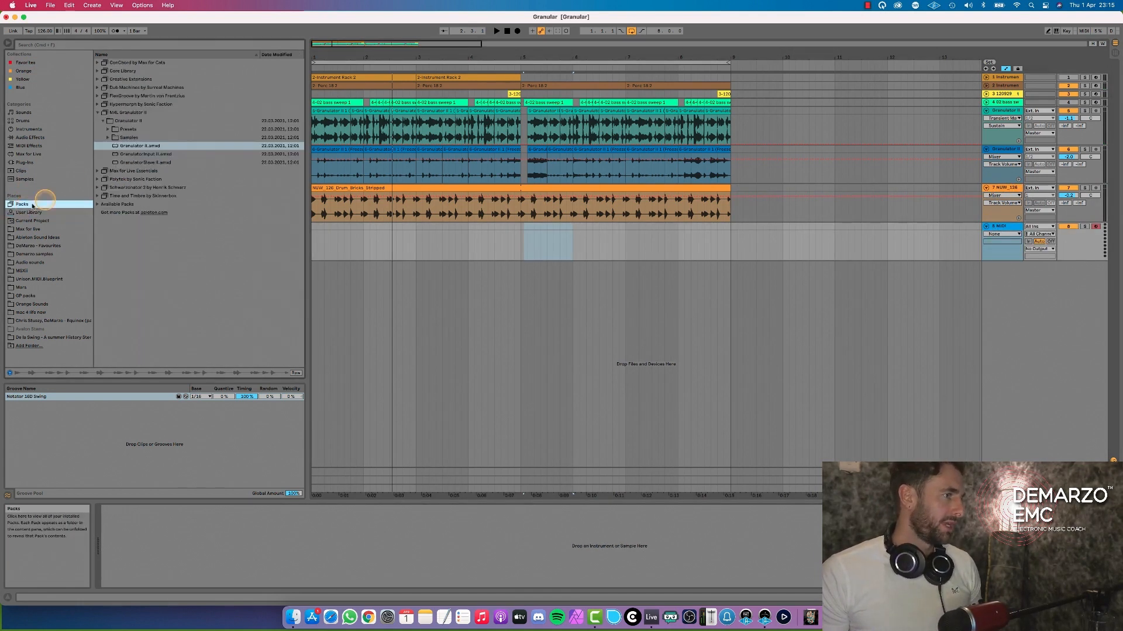
left_click(97, 113)
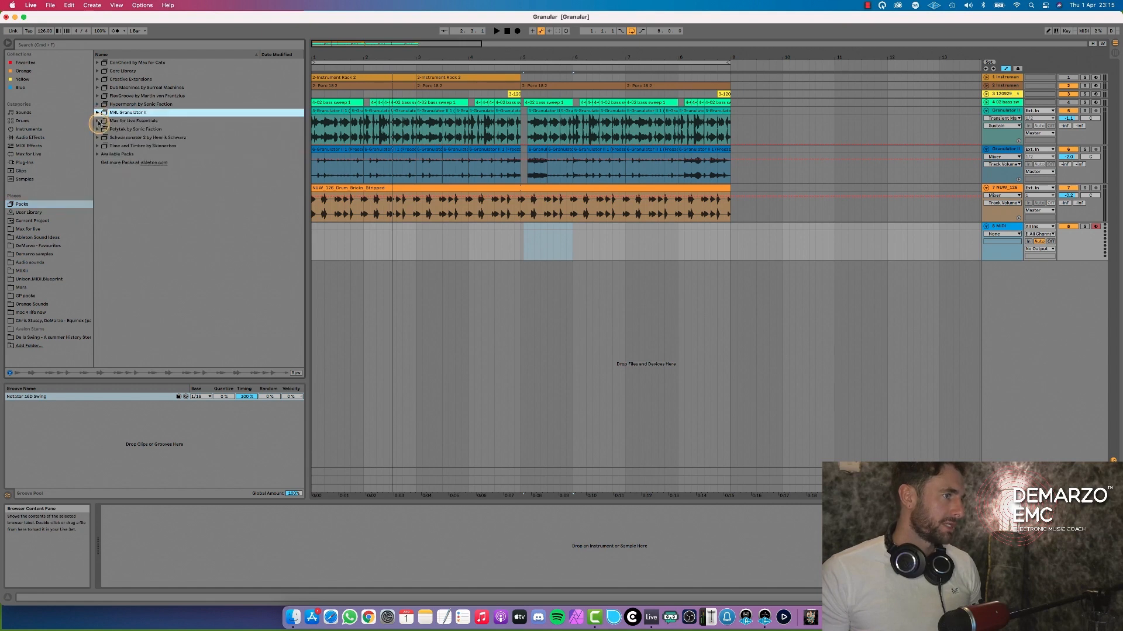
left_click(113, 147)
left_click(98, 146)
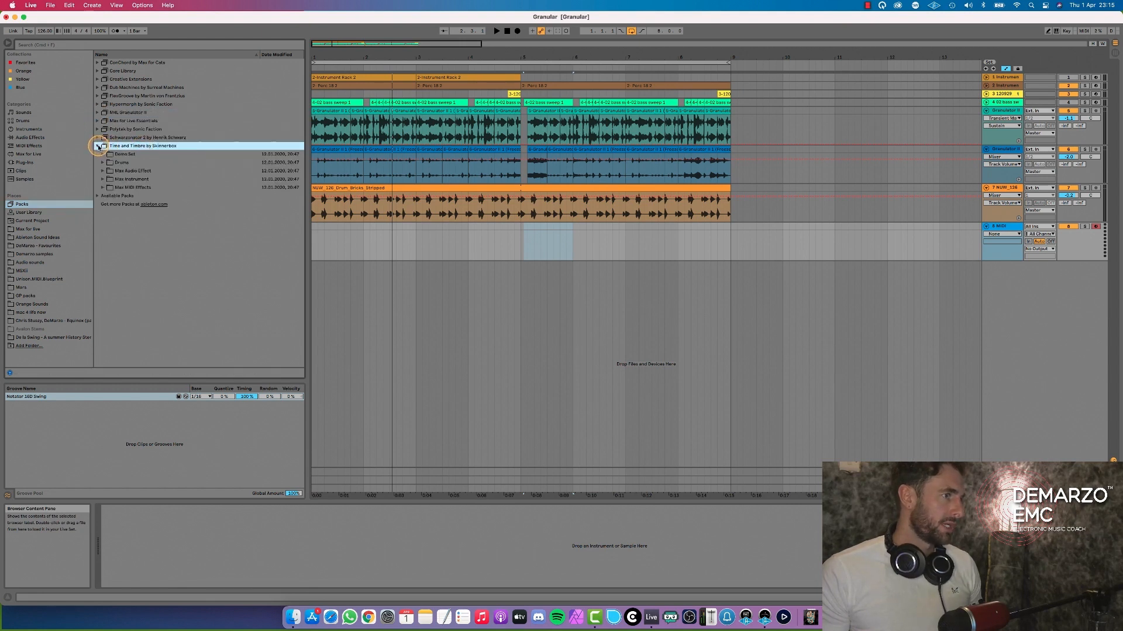
left_click(104, 188)
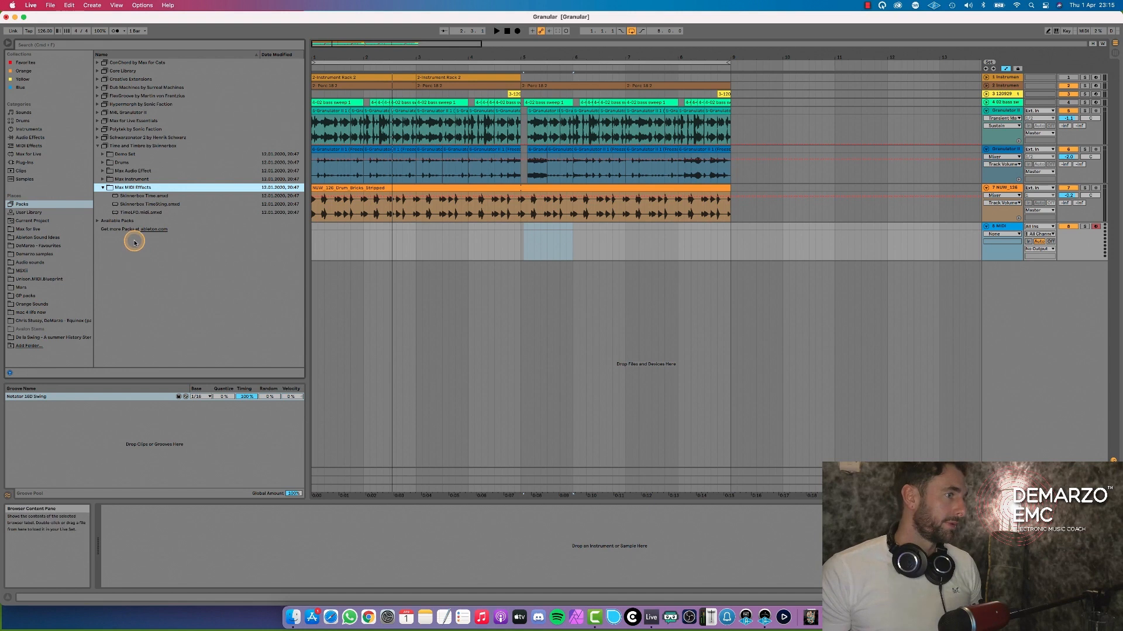
Load Skinnerbox TimeSting onto the new MIDI track and start playback.
left_click(140, 197)
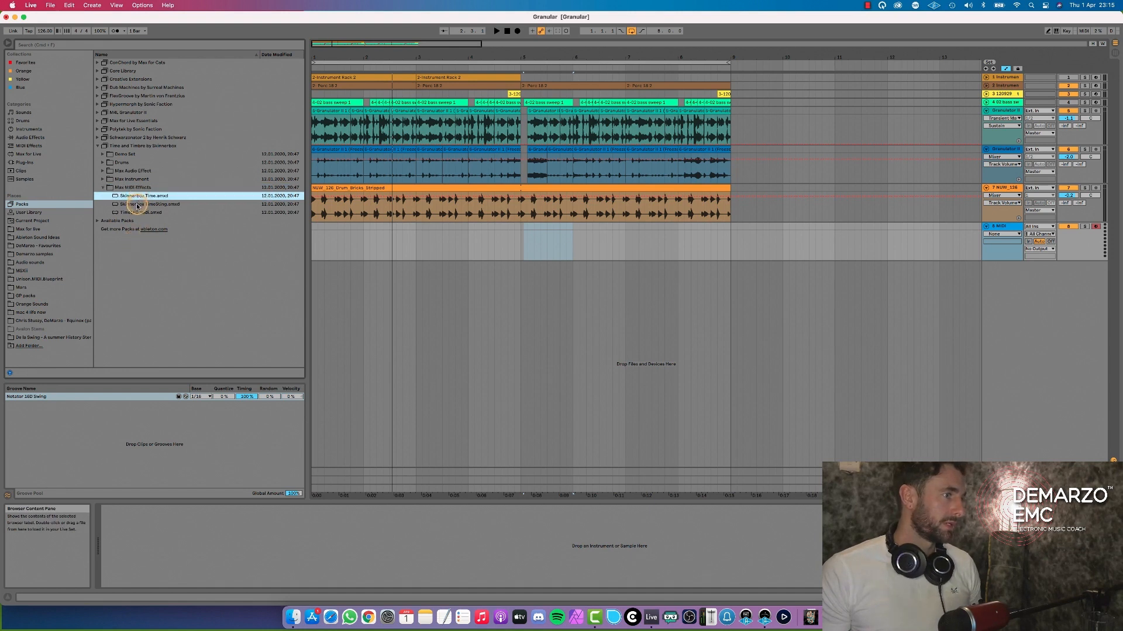
left_click(138, 204)
left_click_drag(981, 222, 996, 226)
key("space")
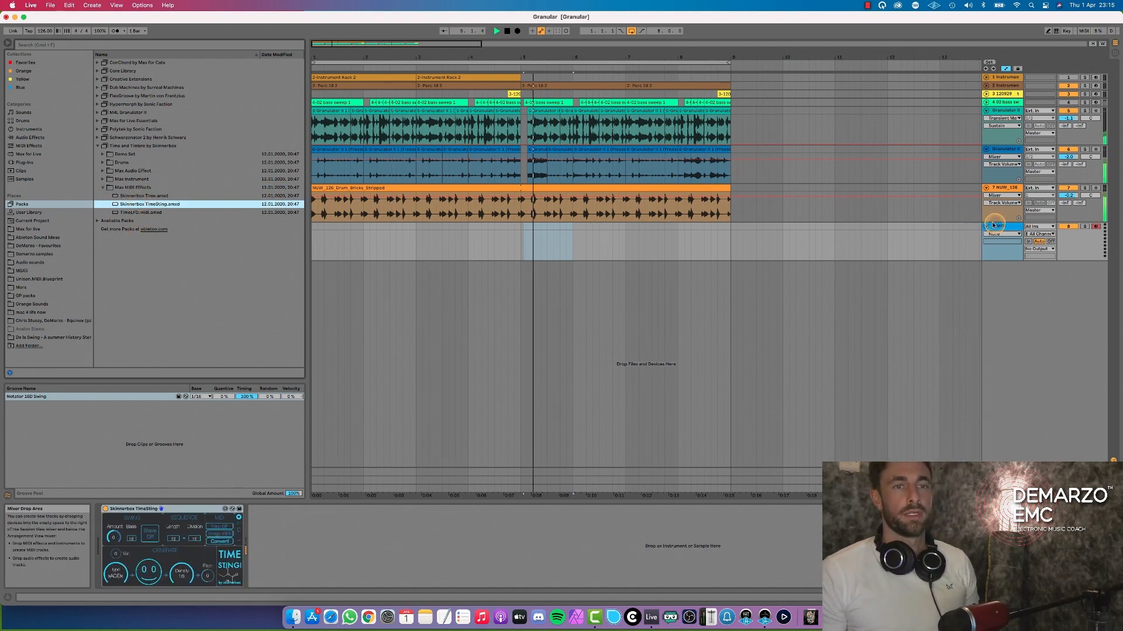
left_click(997, 227)
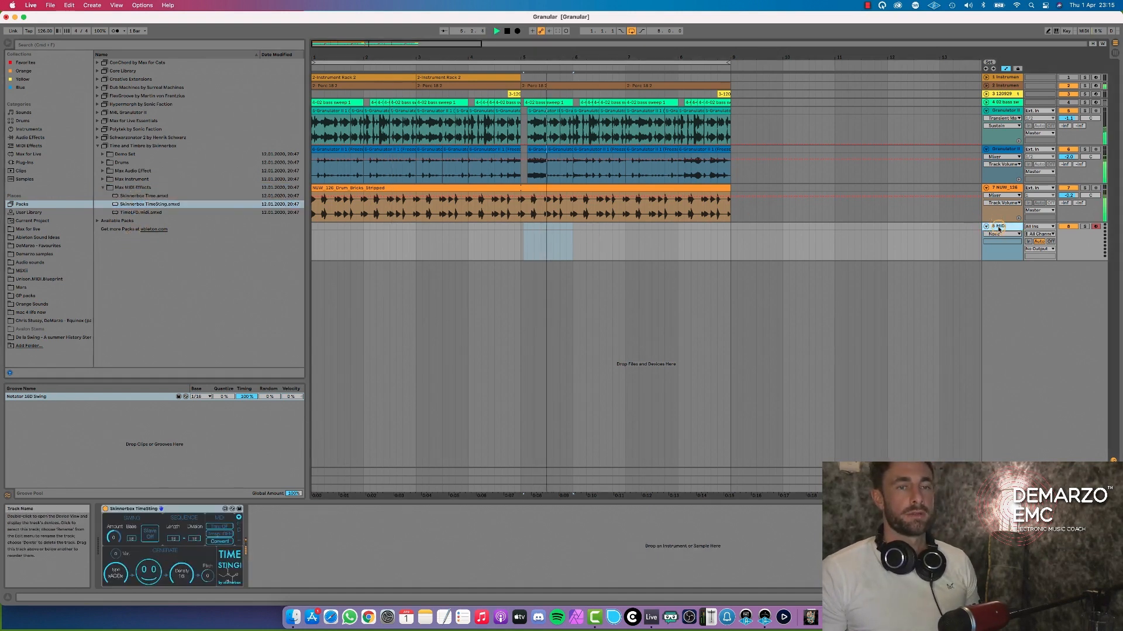
Load DeMarzo muted bass.adg from the User Library's EMC racks onto the TimeSting track and lower the track's volume.
left_click(29, 212)
left_click(100, 62)
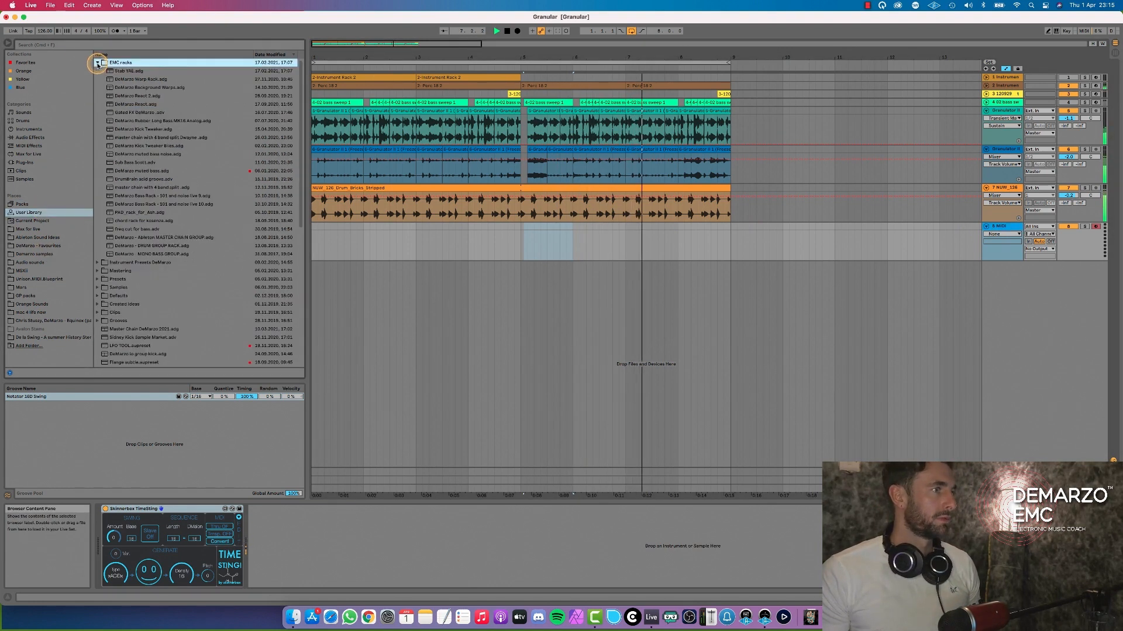
left_click(187, 170)
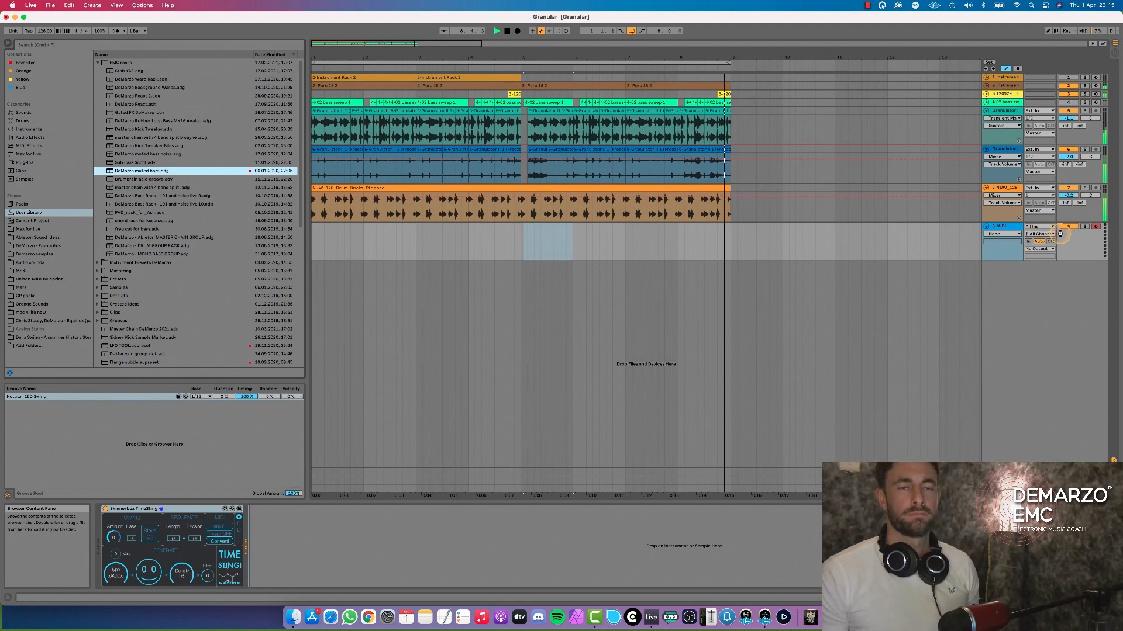
left_click_drag(1064, 234, 1064, 248)
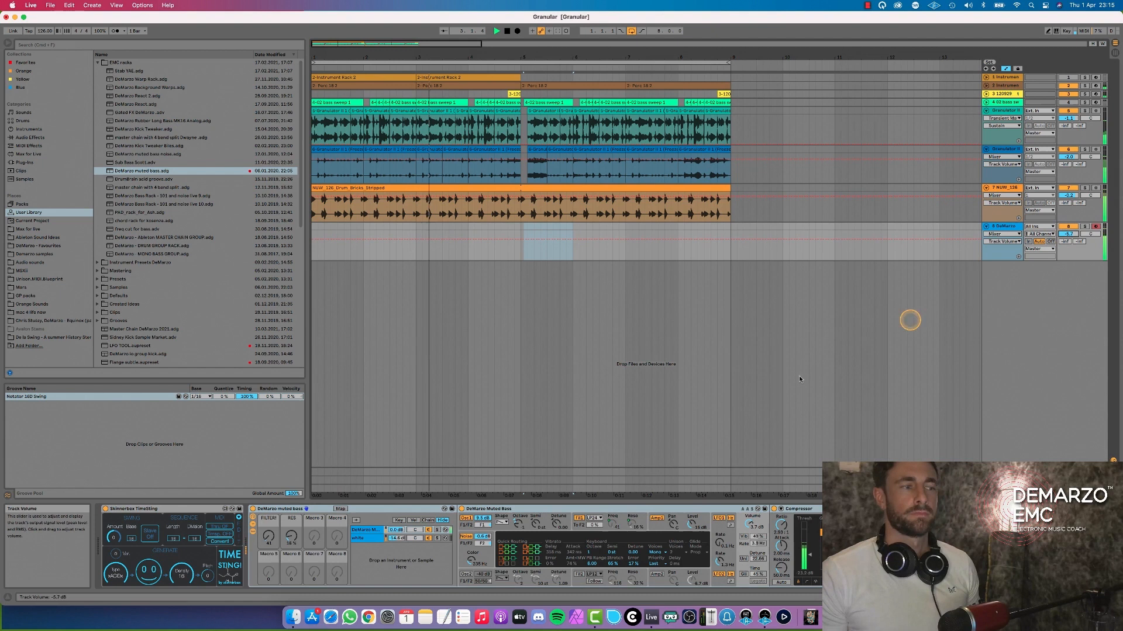
Adjust TimeSting's swing amount and the muted bass rack's filter and resonance macros, and lower the bass track's volume further.
left_click(120, 542)
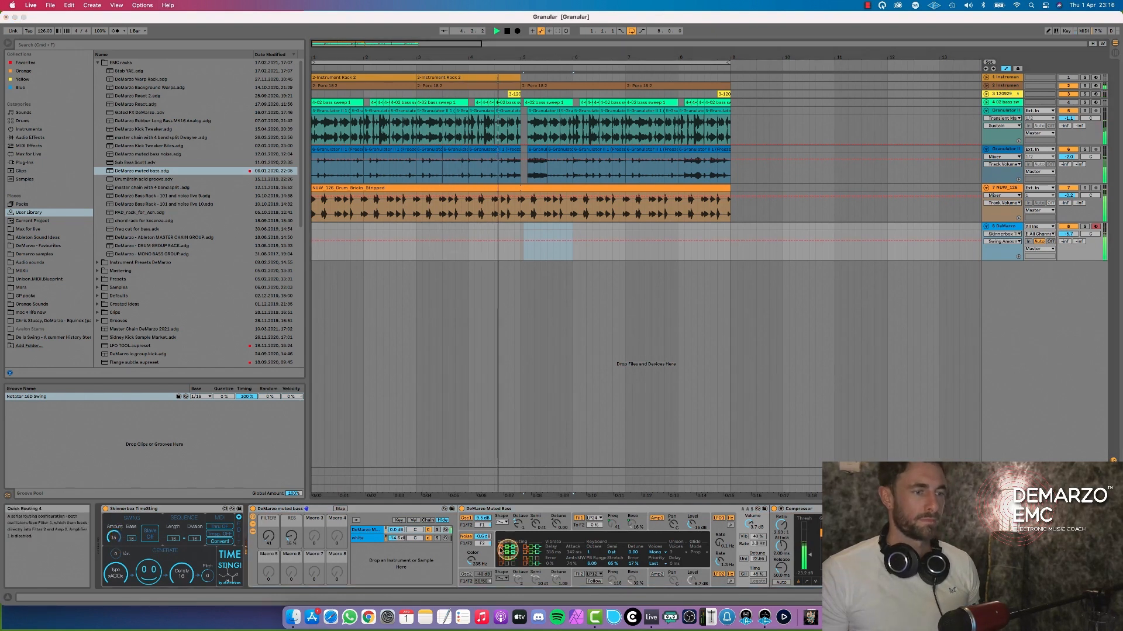
left_click_drag(268, 537, 271, 562)
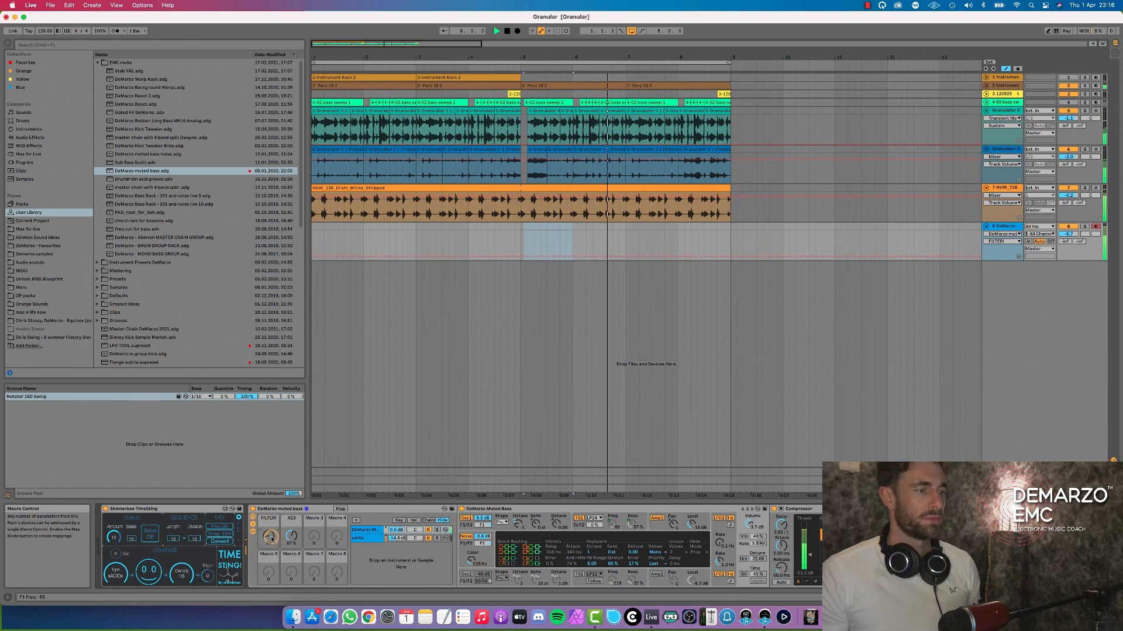
left_click_drag(1068, 234, 1069, 237)
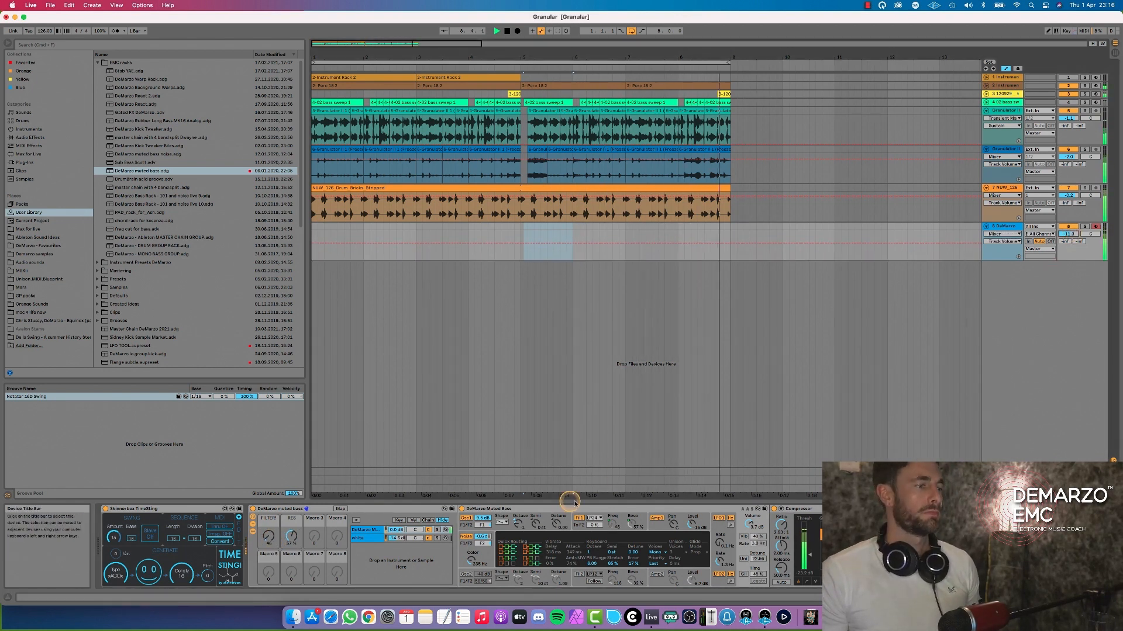
Lower TimeSting's Density, generate a new bass sequence and show the device's step editor.
left_click(180, 576)
left_click_drag(180, 578, 180, 585)
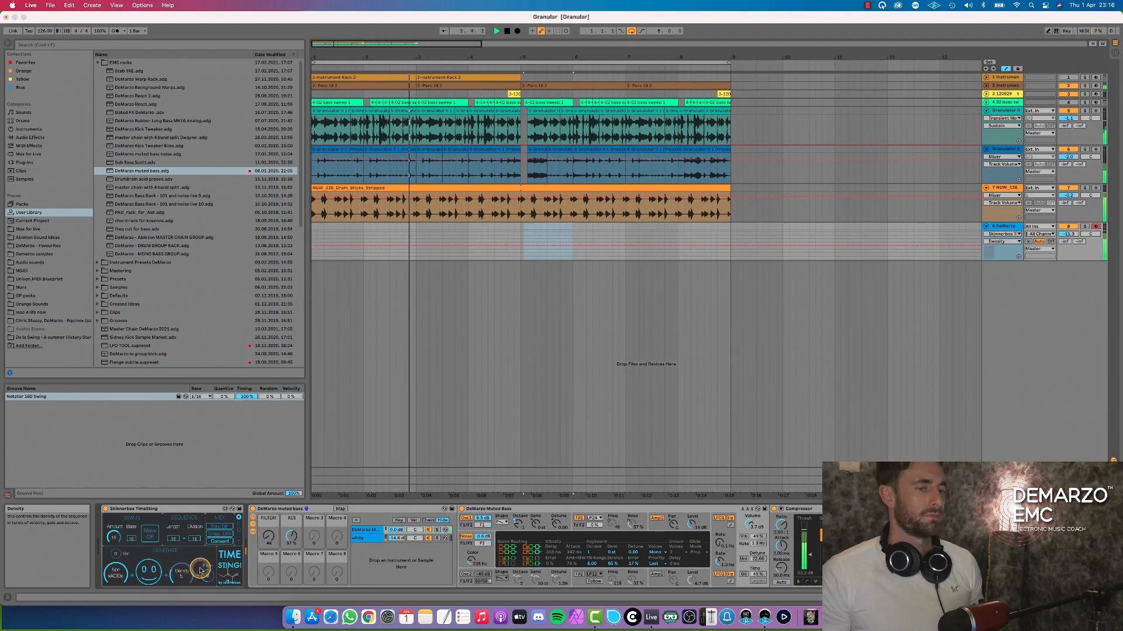
left_click(147, 573)
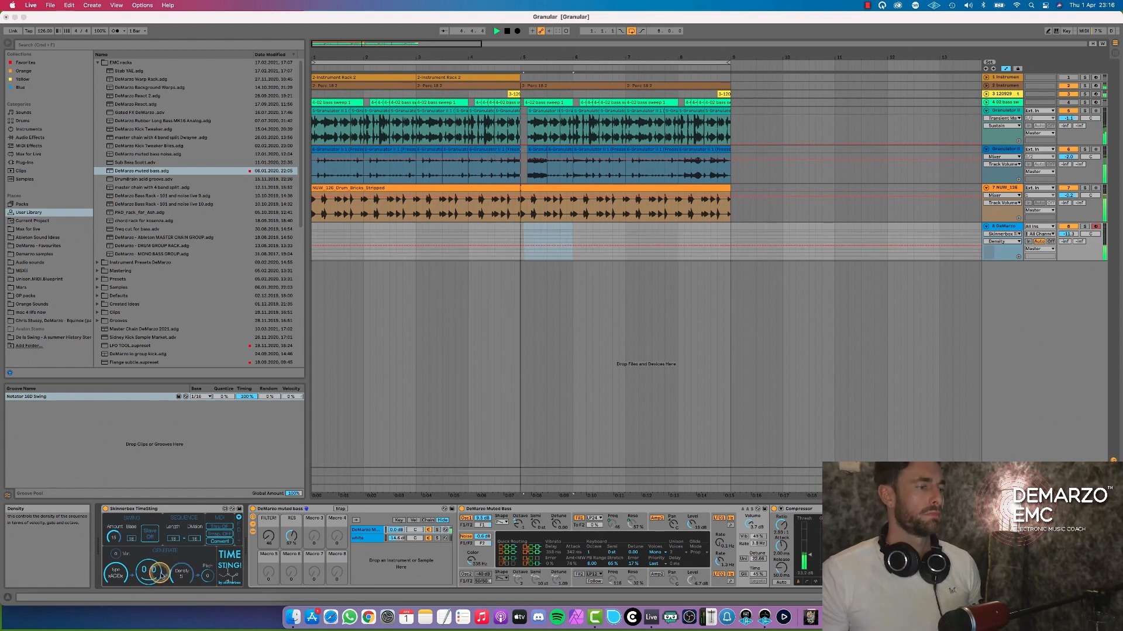
left_click(237, 512)
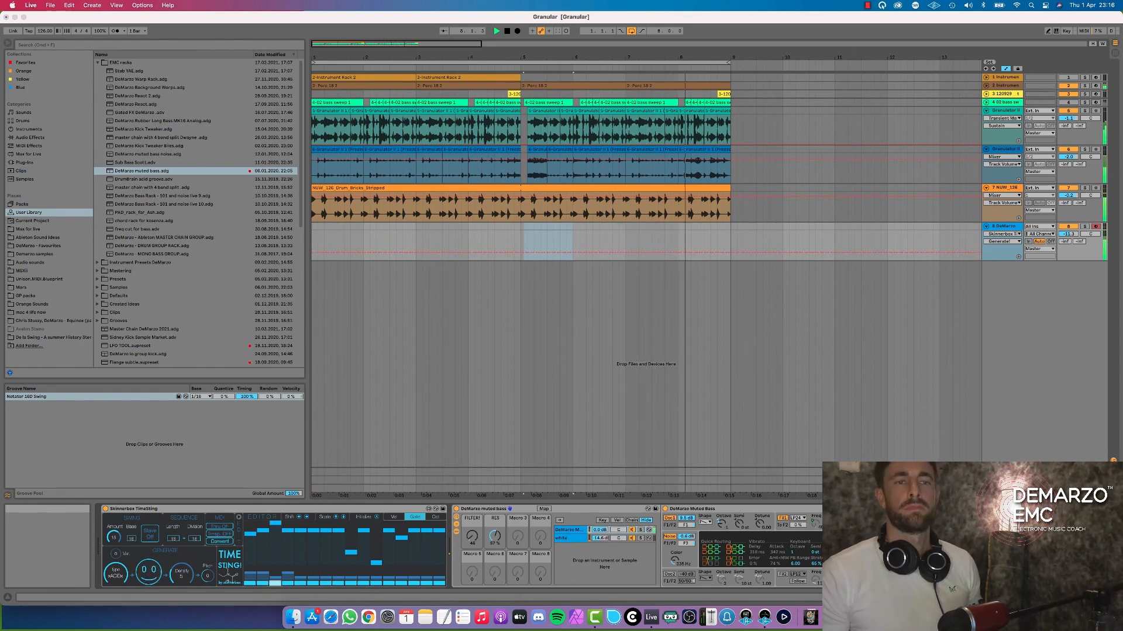
Sweep the muted bass rack's Filter macro up and back down, and raise its Res macro.
left_click(587, 459)
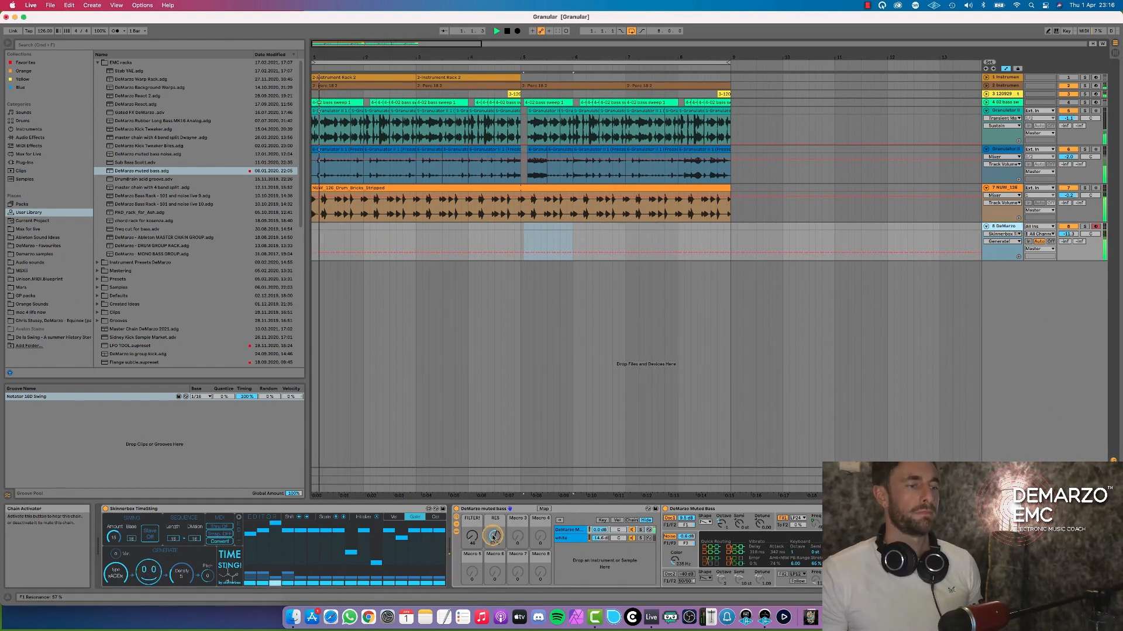
left_click_drag(472, 536, 473, 489)
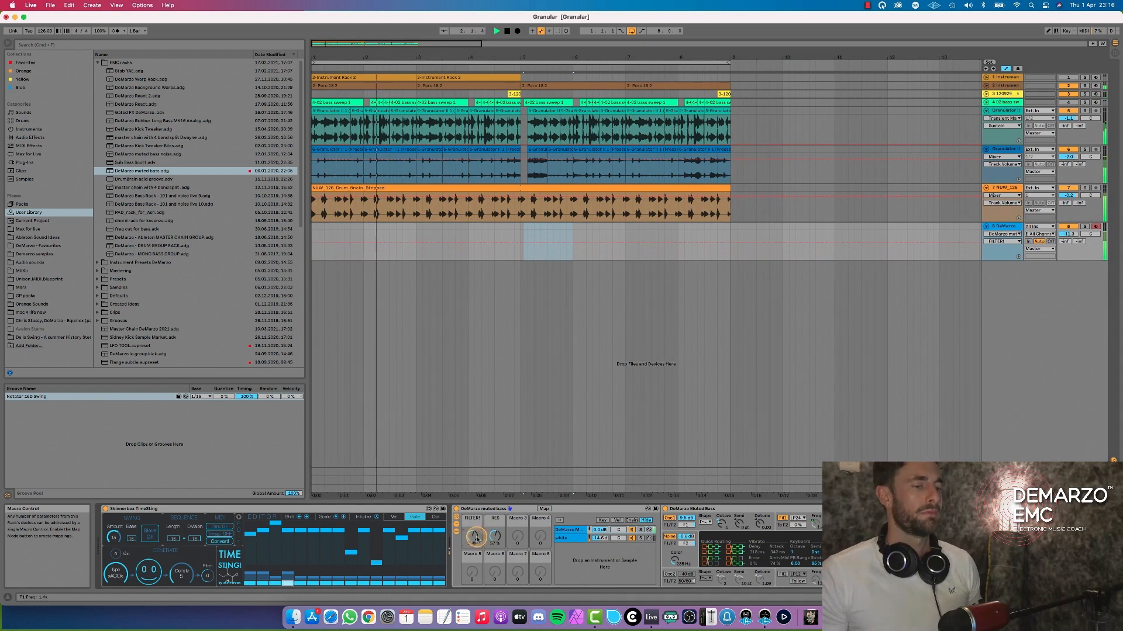
left_click_drag(475, 538, 472, 561)
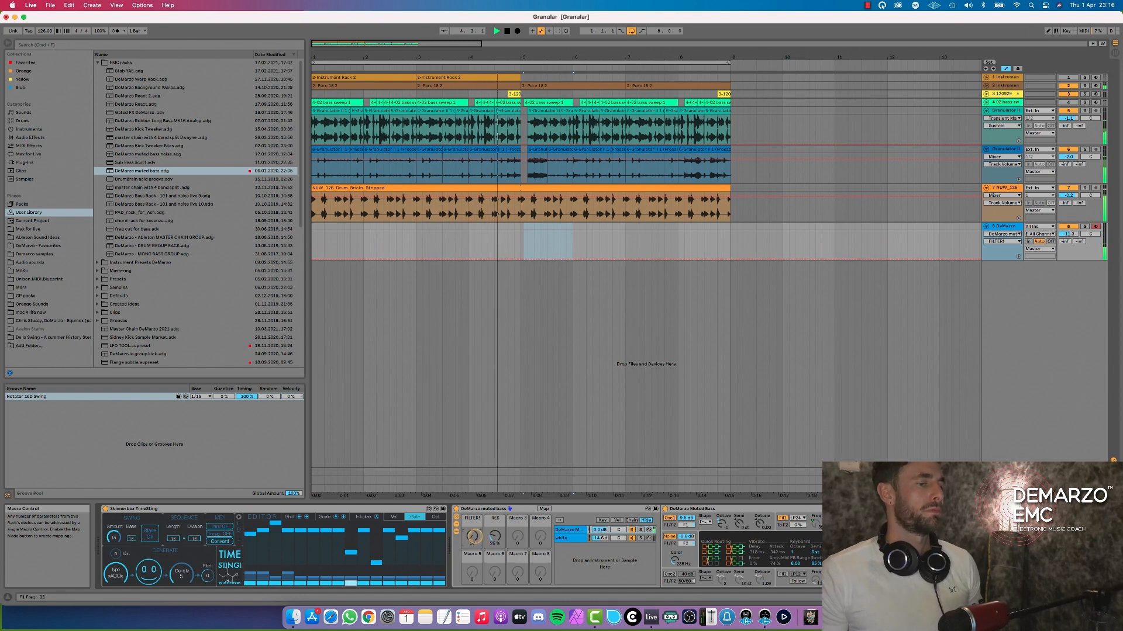
Show TimeSting's octave editor and redraw the octave values across the bass sequence.
left_click(435, 517)
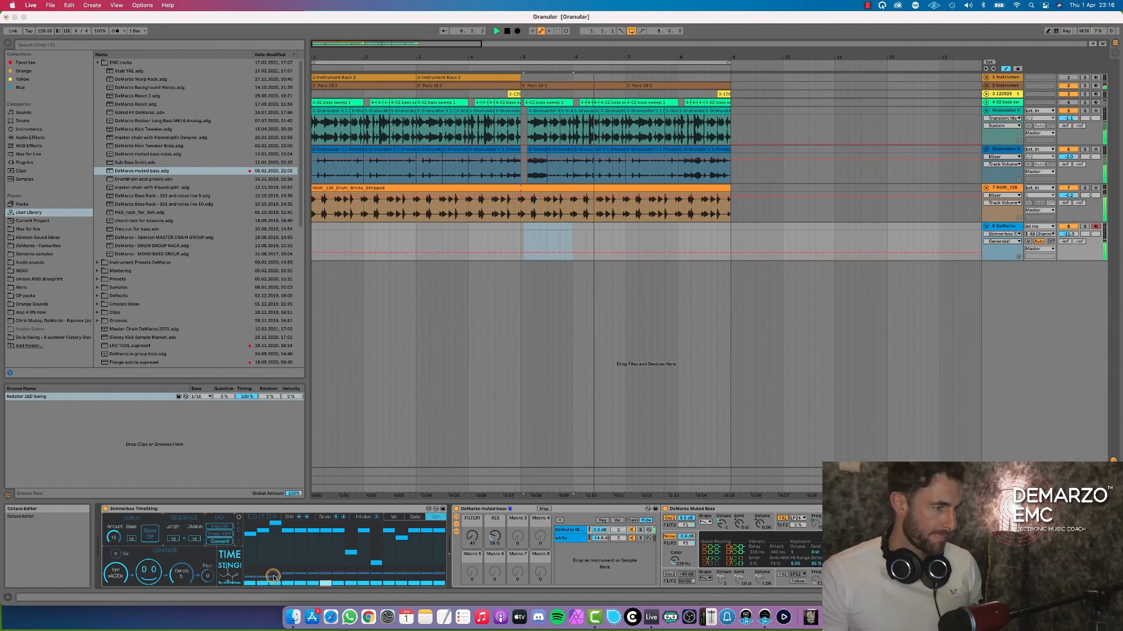
left_click_drag(273, 578, 428, 580)
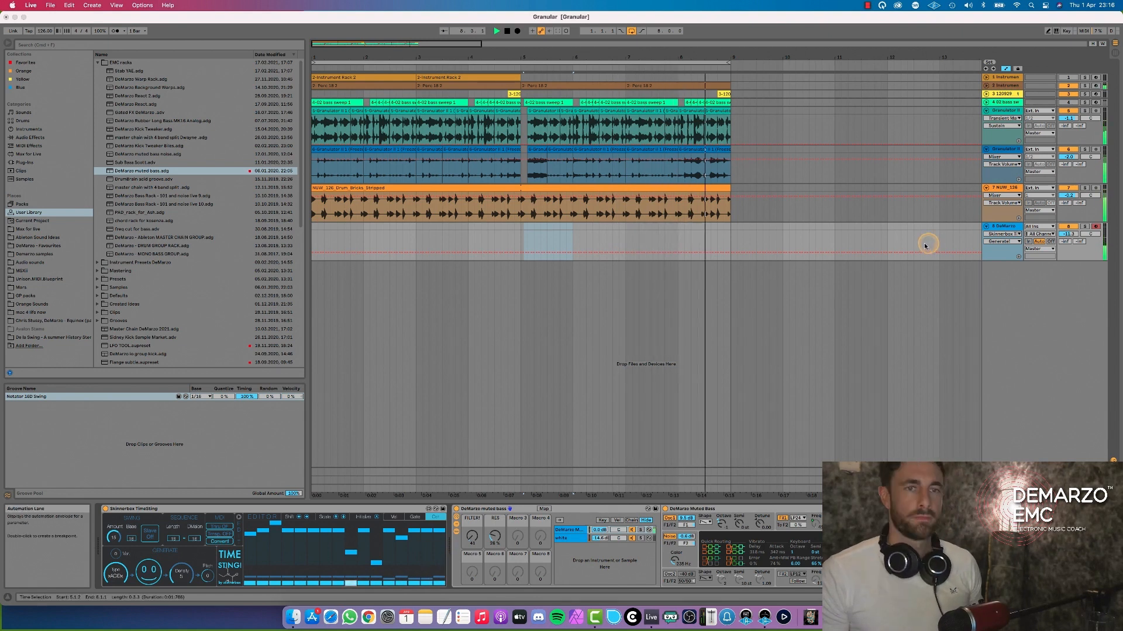
Rebalance the bass track by adjusting its volume against the muted bass rack's Filter macro, ending with the volume lowered.
left_click_drag(1076, 235, 1076, 227)
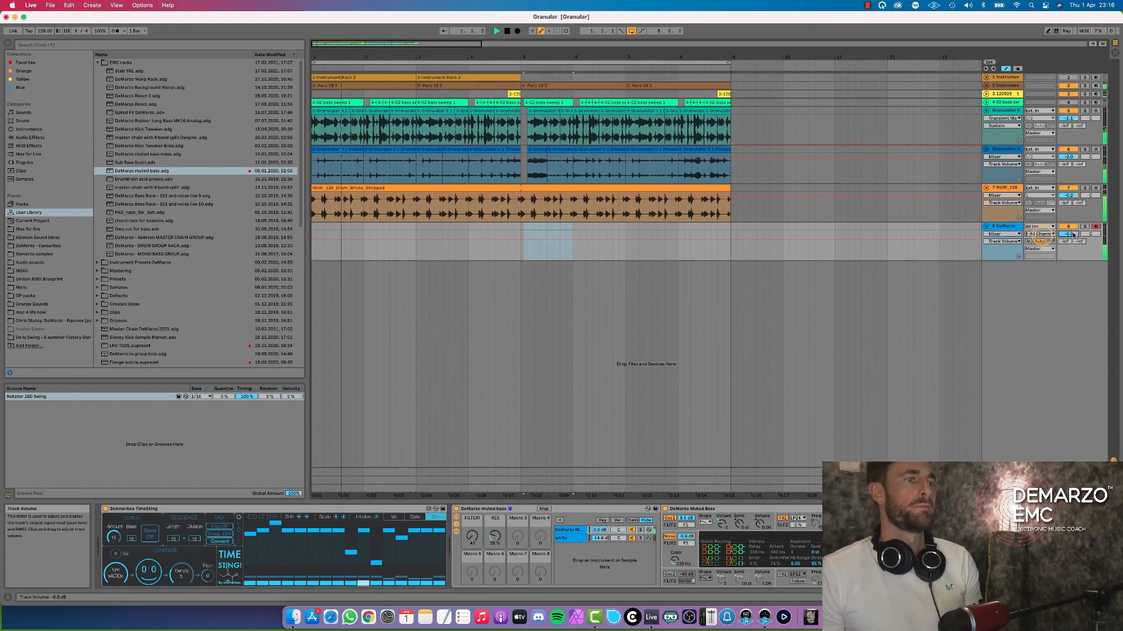
mouse_move(472, 538)
left_mouse_down()
mouse_move(472, 525)
mouse_move(491, 529)
mouse_move(472, 548)
left_mouse_up()
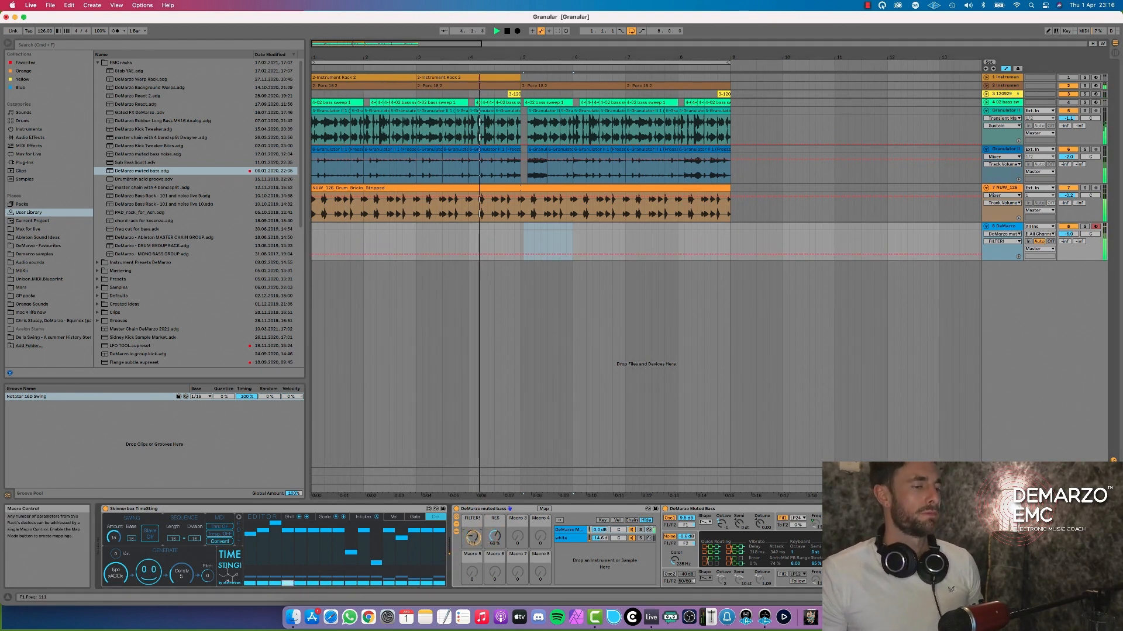
left_click(1069, 234)
left_click_drag(1069, 236, 1069, 241)
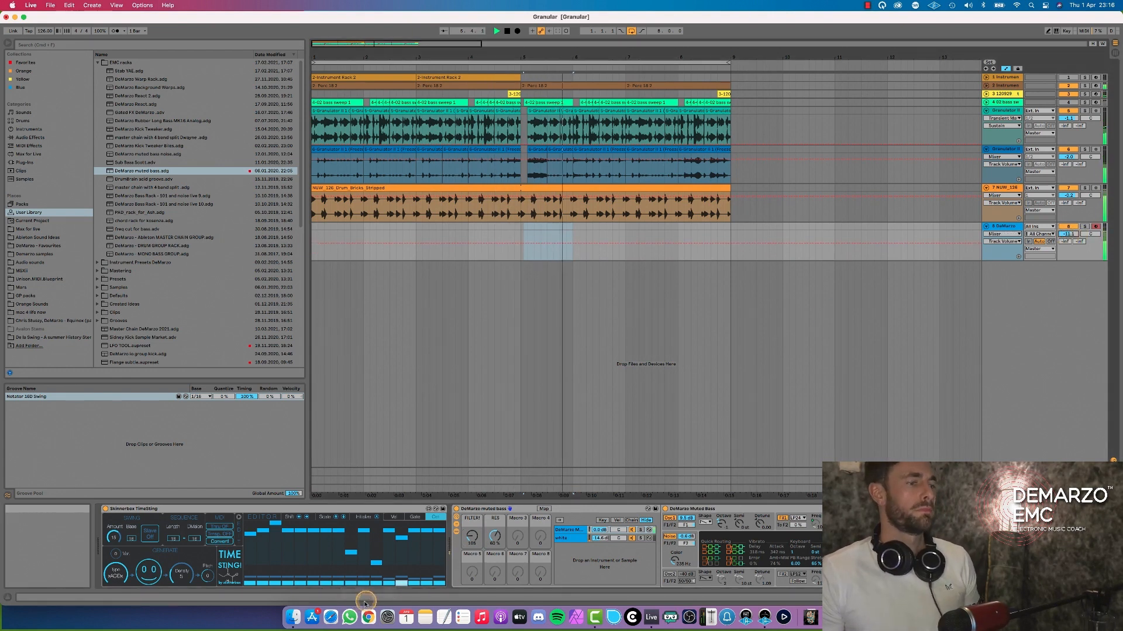
left_click_drag(472, 536, 472, 541)
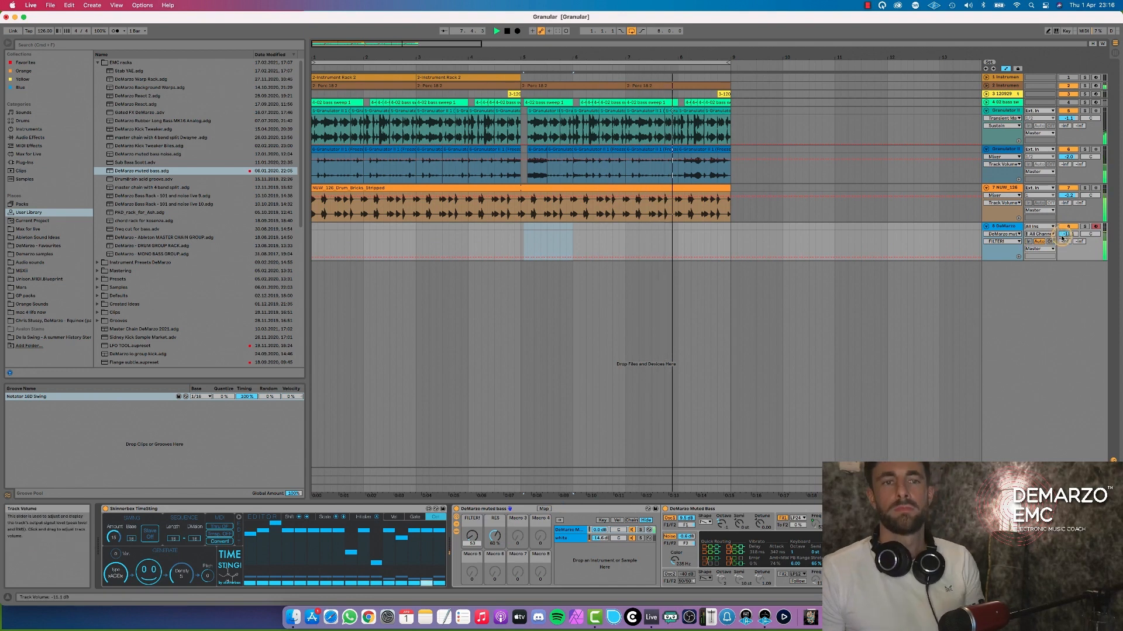
left_click_drag(1061, 236, 1061, 238)
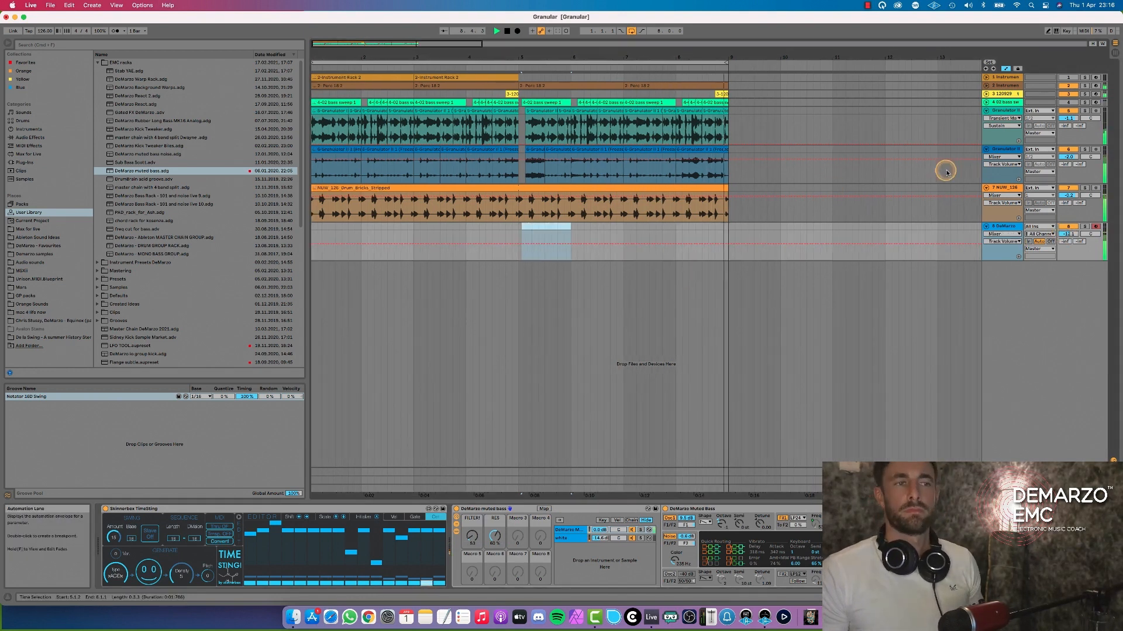
Audition the lower Granulator II audio track from bar 2 in solo, then restore playback of all tracks.
left_click_drag(361, 151, 415, 151)
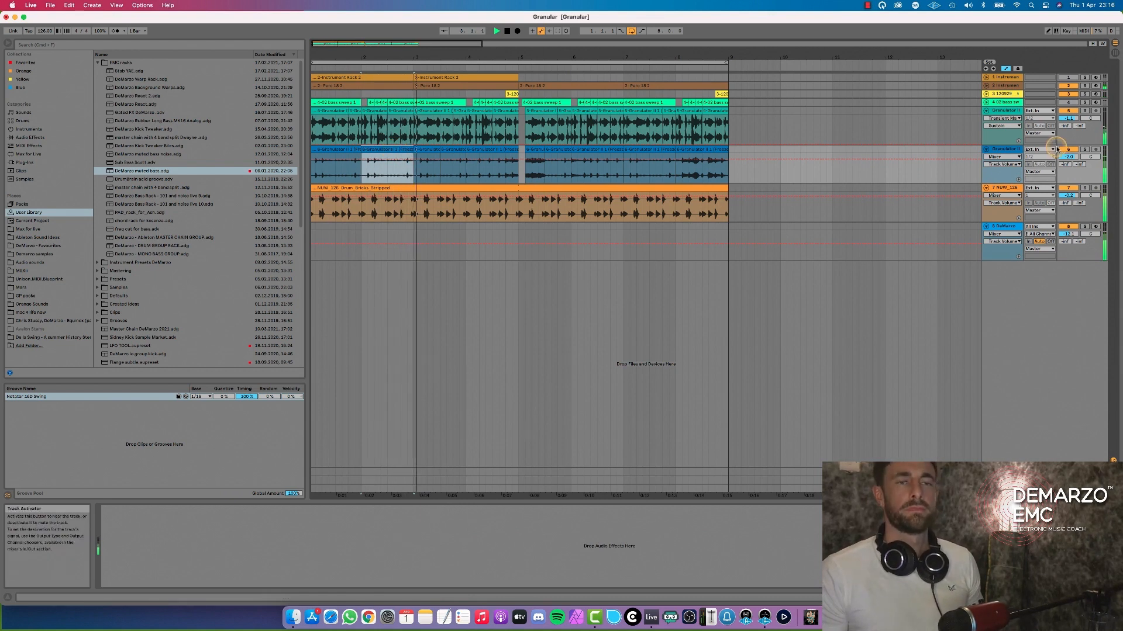
left_click(999, 150)
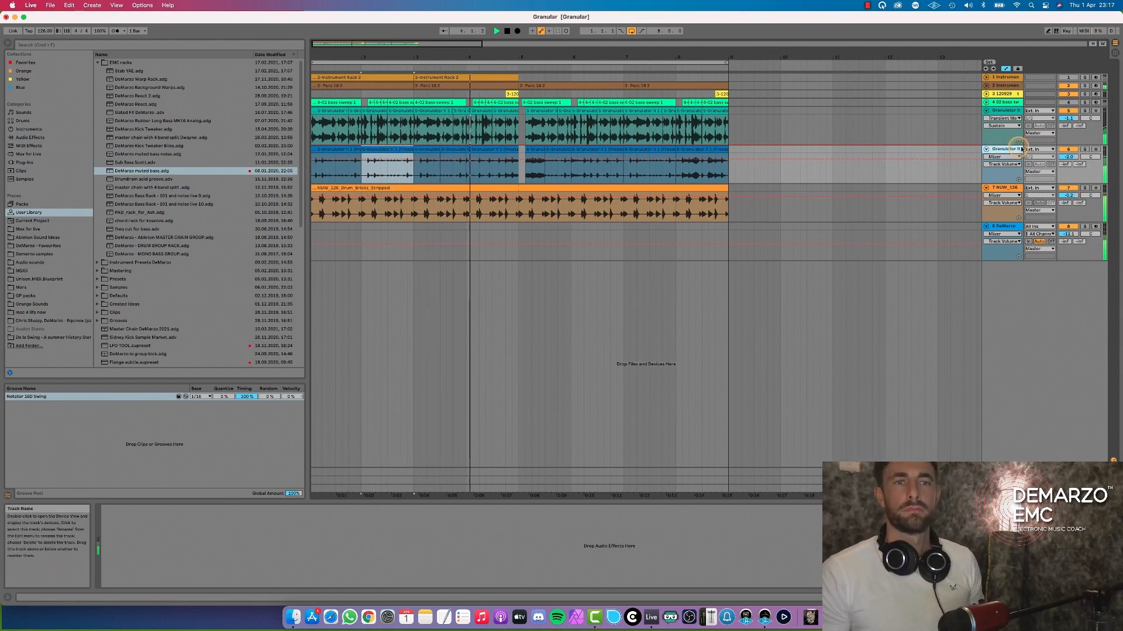
left_click(1085, 149)
key("space")
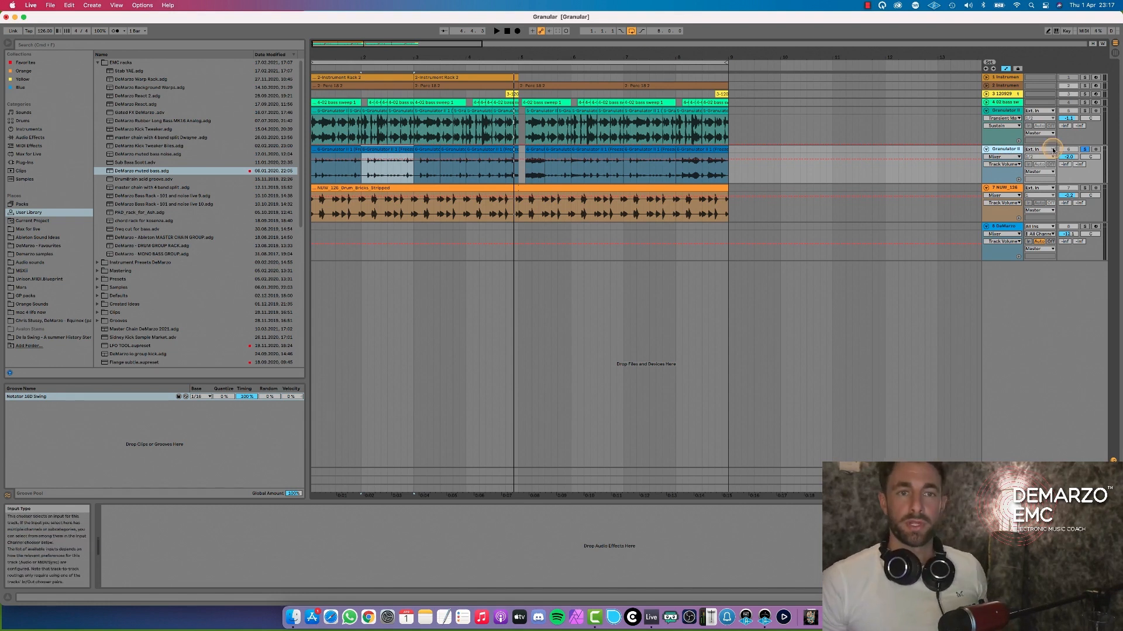
left_click(1018, 150)
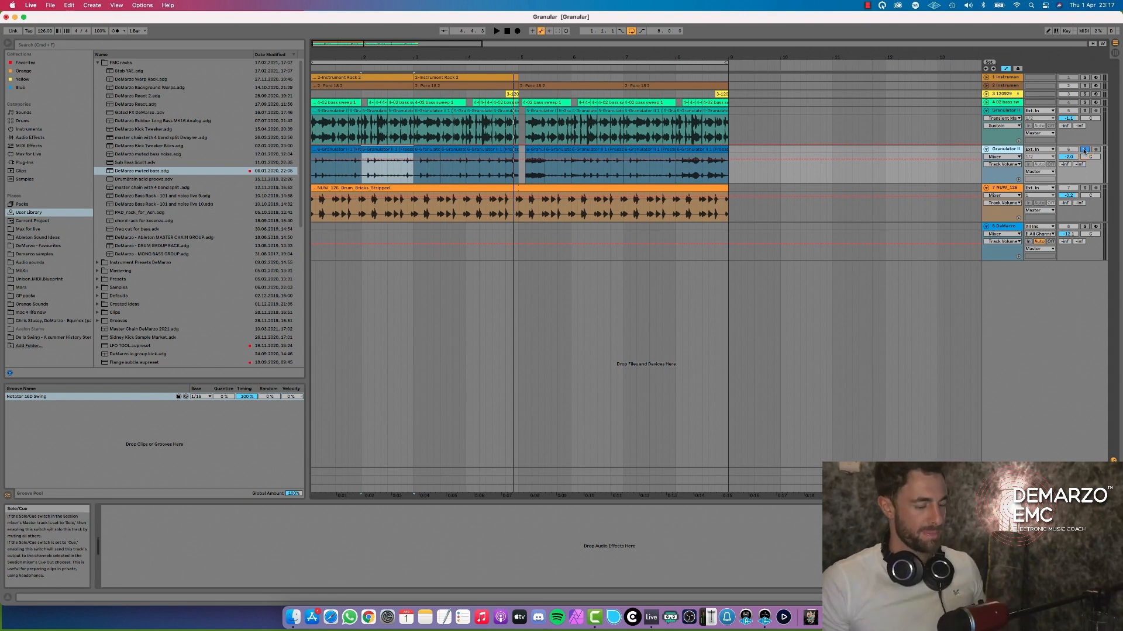
key("space")
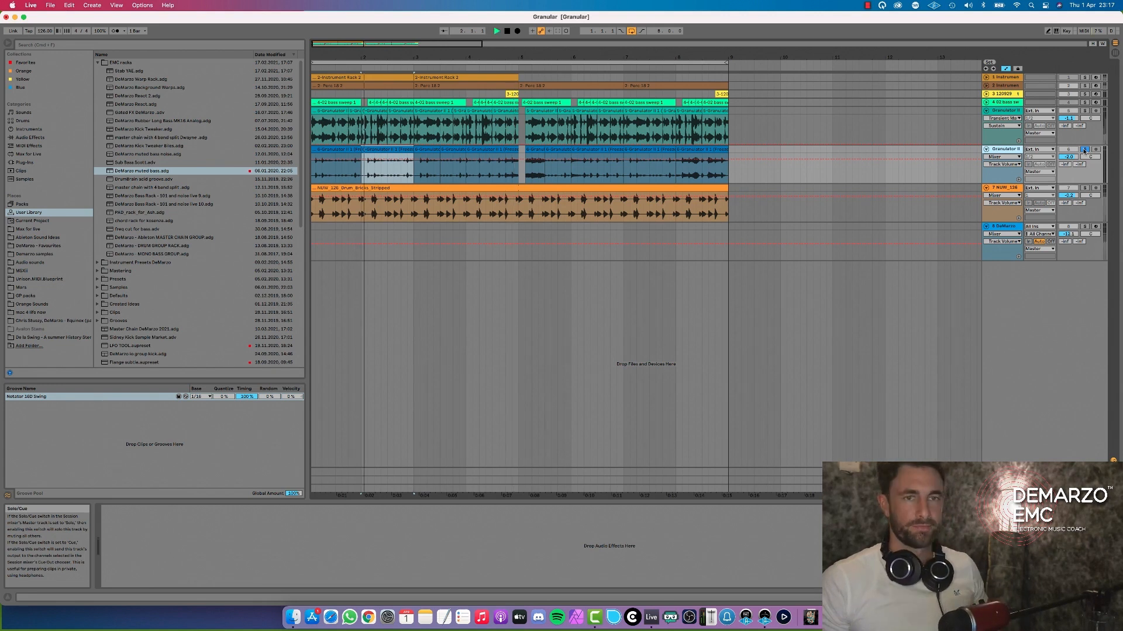
Insert a new MIDI track below the bass track and search the whole library for "chord".
left_click(1008, 227)
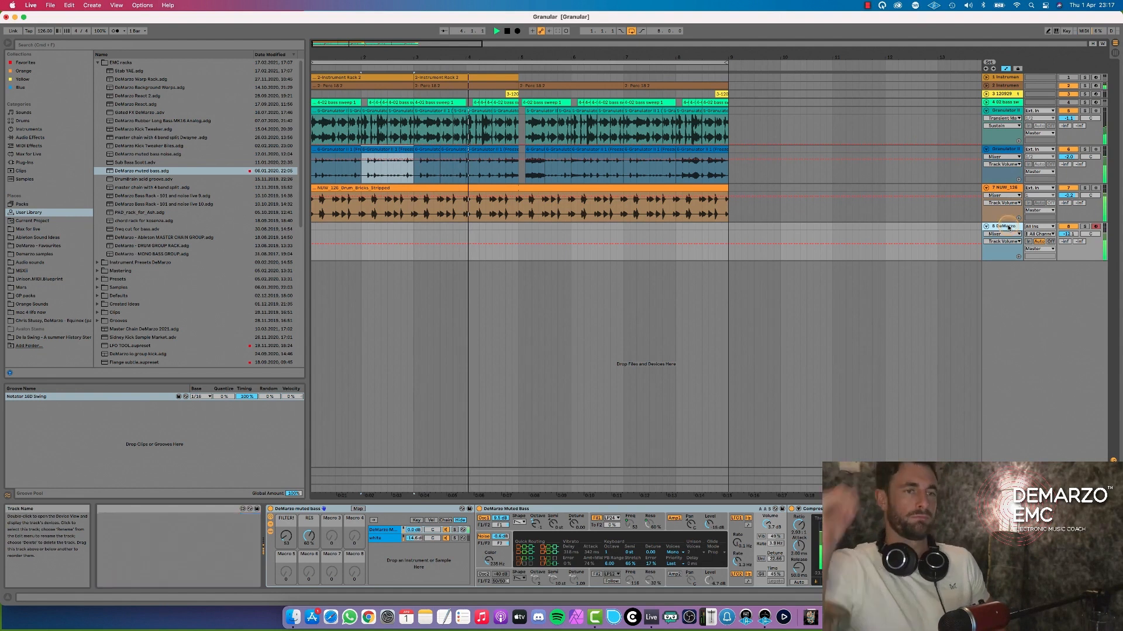
key("super+shift+t")
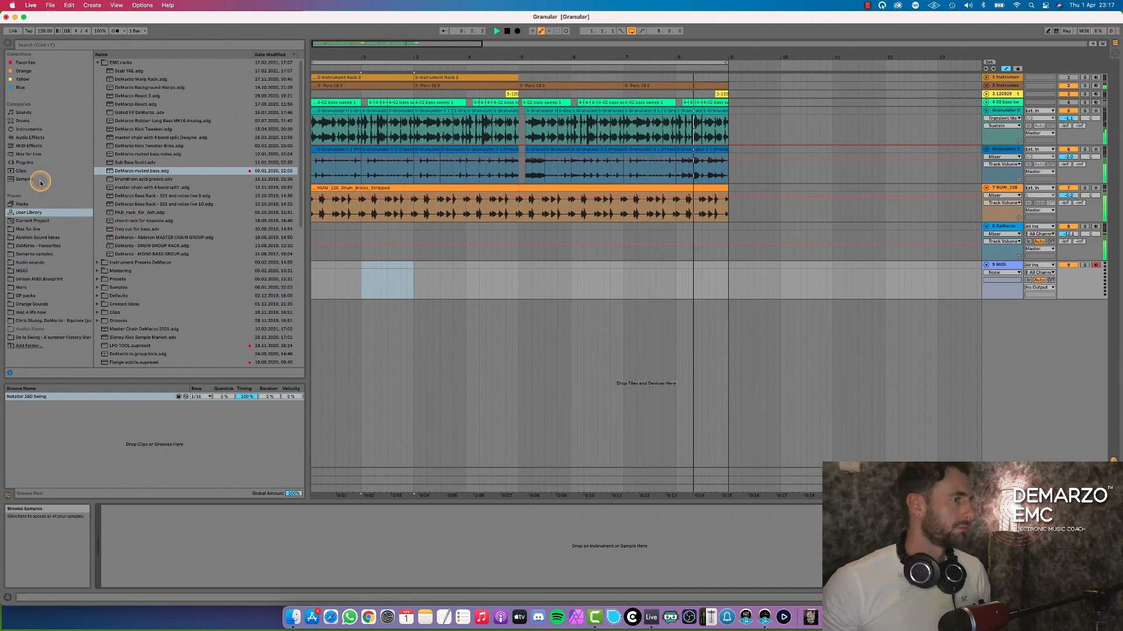
left_click(45, 44)
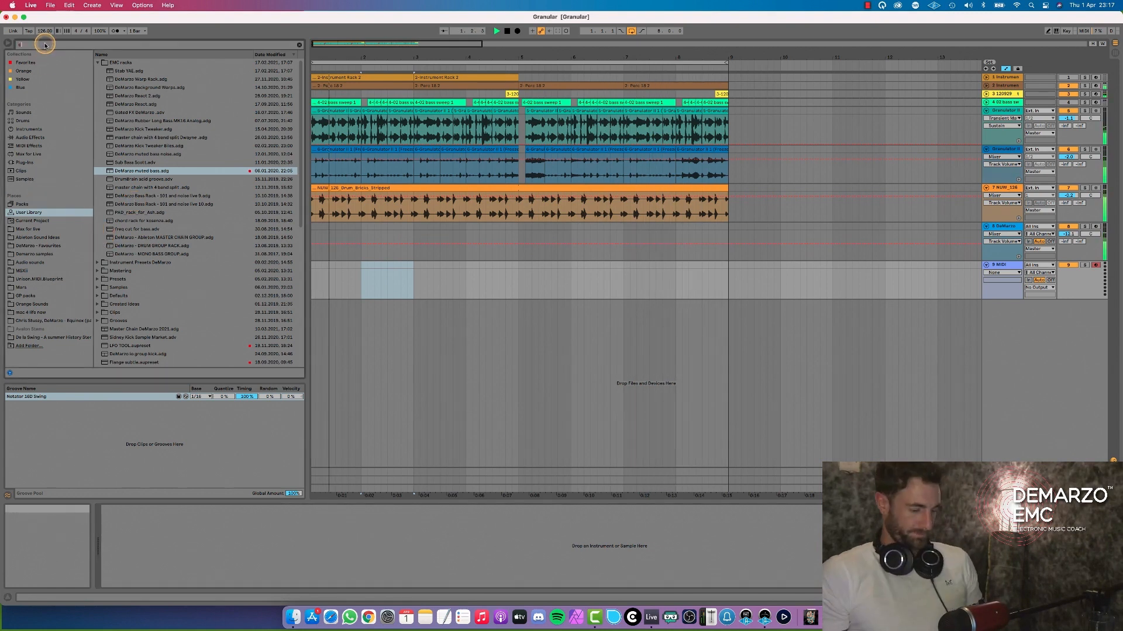
type("chord")
left_click(31, 188)
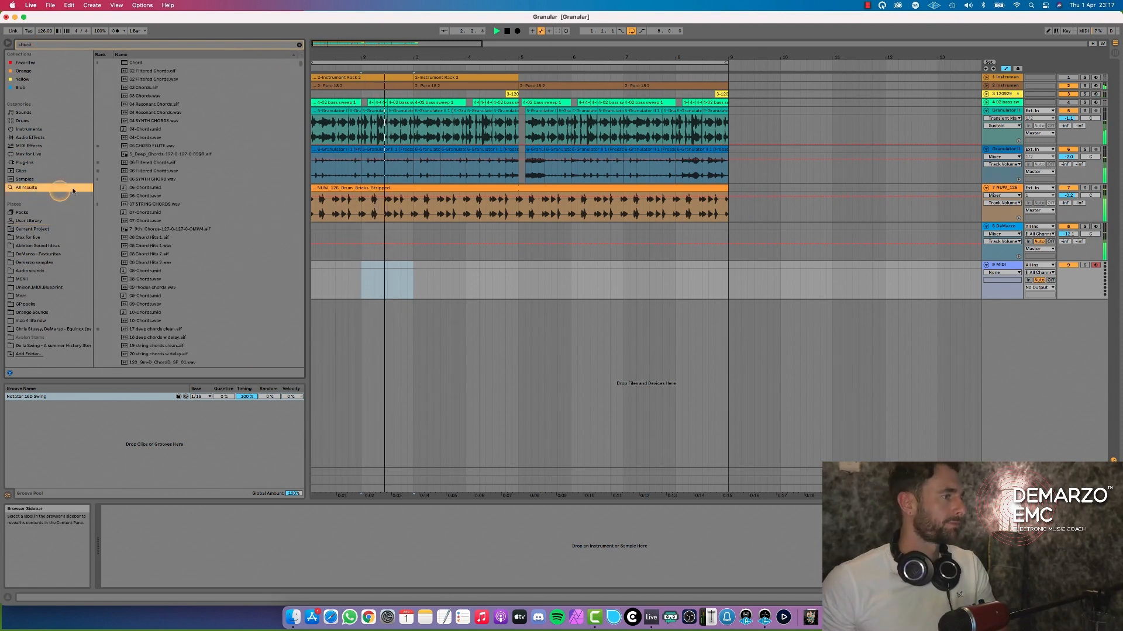
Audition the chord samples in the search results one after another, from 06 Filtered Chords.wav to 07-Chords.wav.
left_click(154, 171)
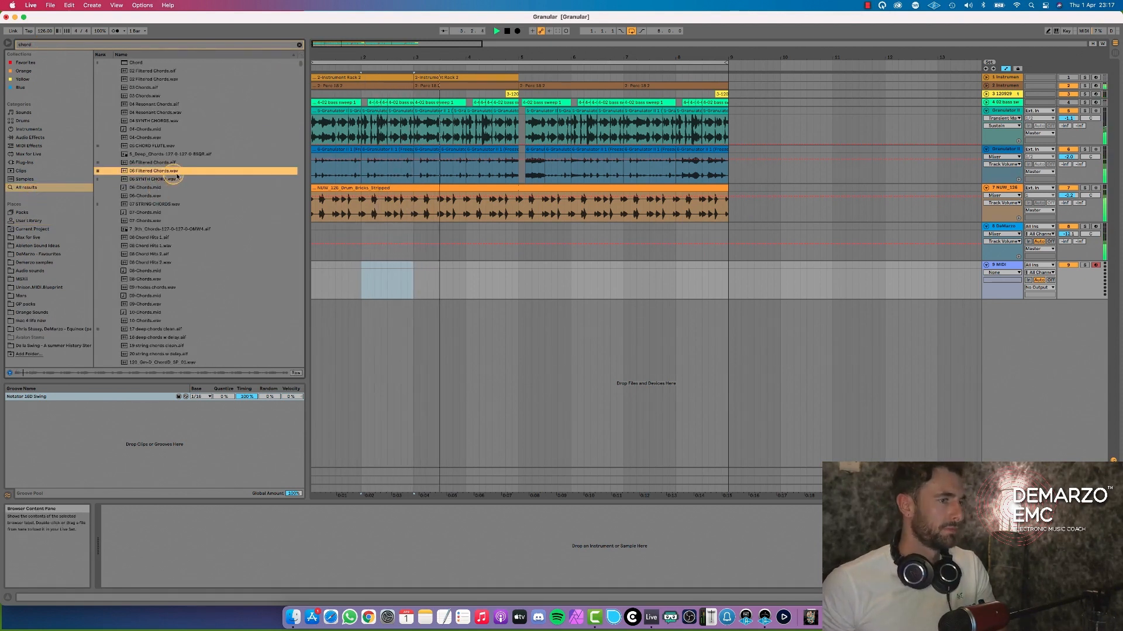
key("Down")
key("Down")
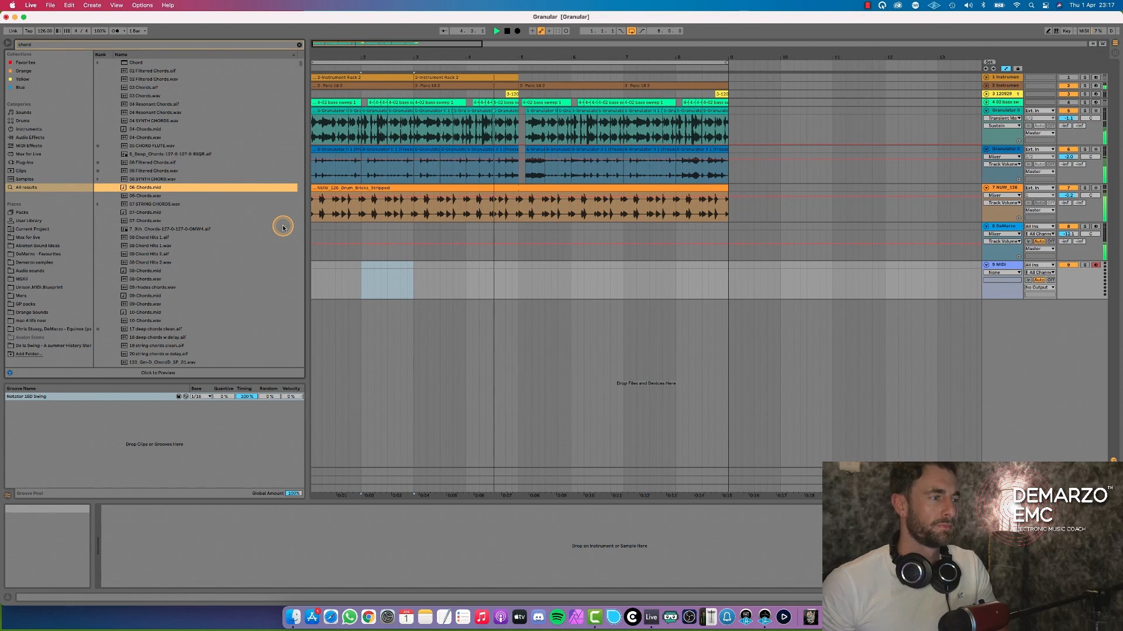
key("Down")
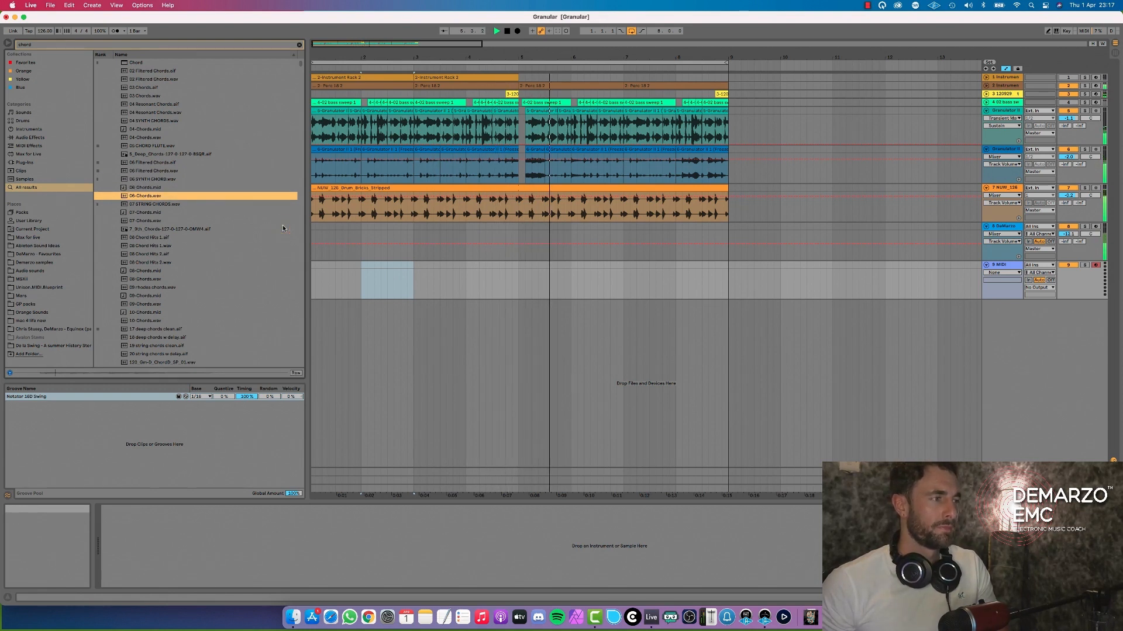
key("Down")
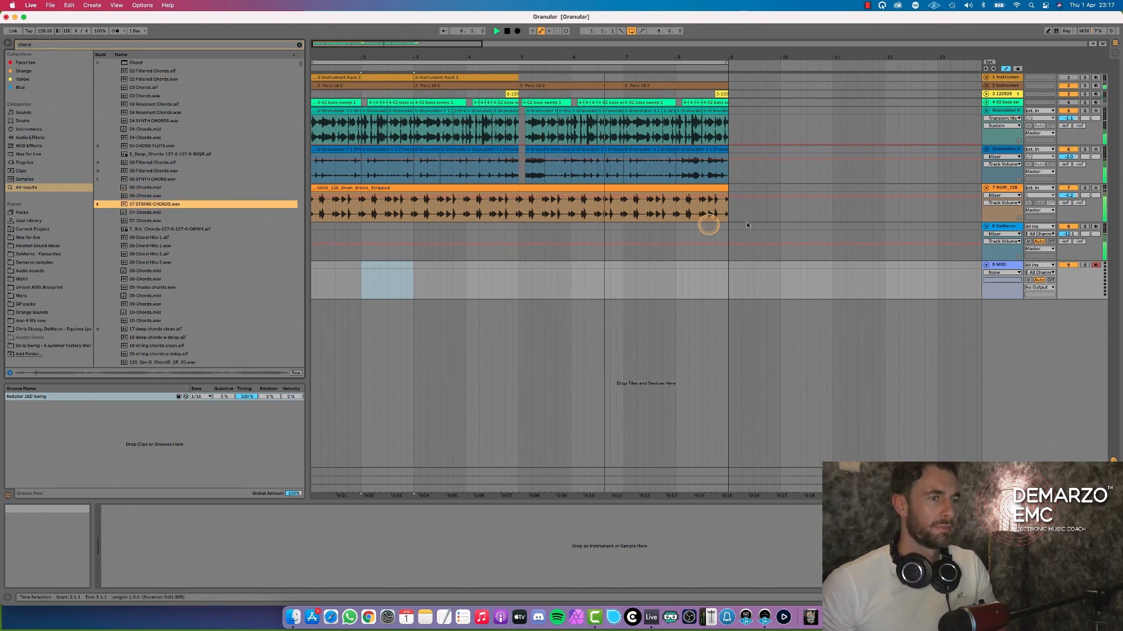
key("Down")
key("Down")
key("Down")
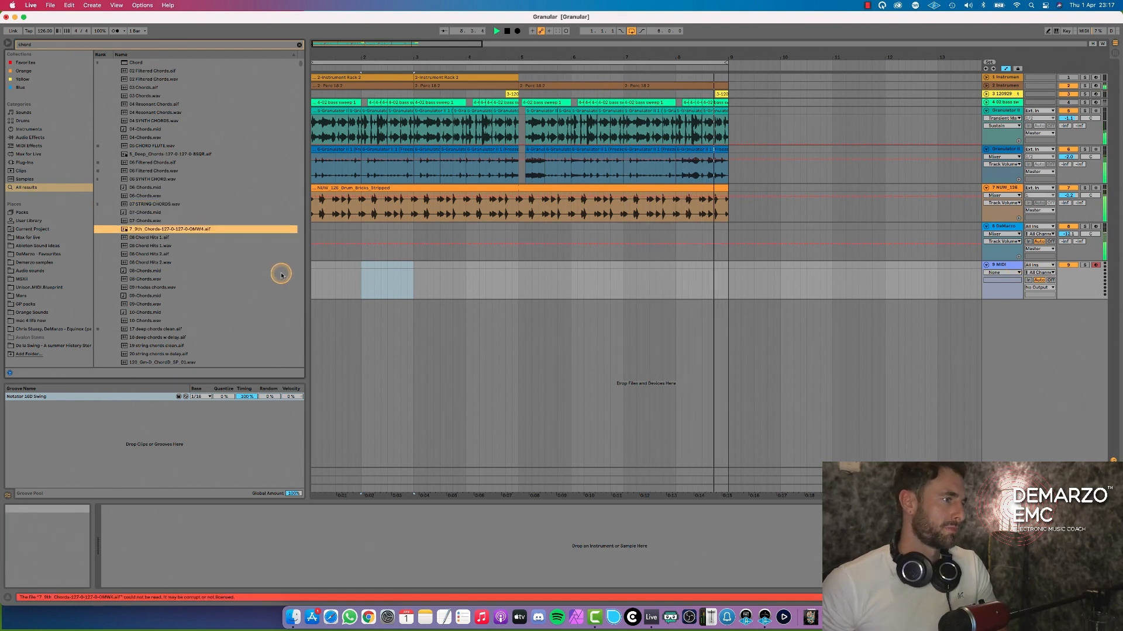
key("Up")
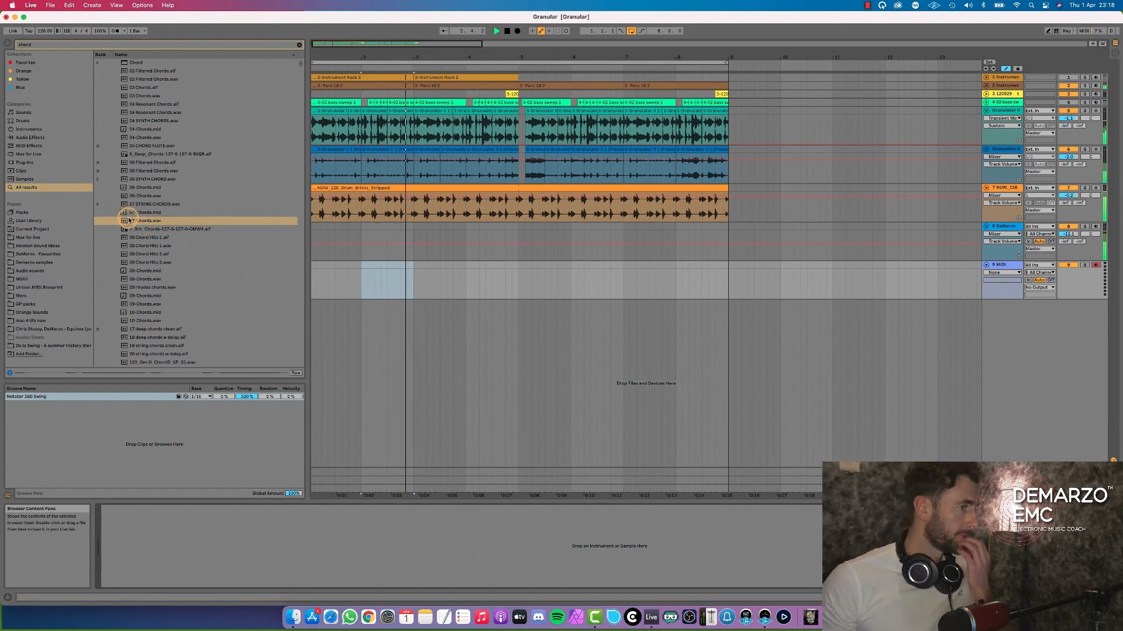
Load the 07-Chords.wav sample from the chord search results onto the new MIDI track.
left_click(22, 214)
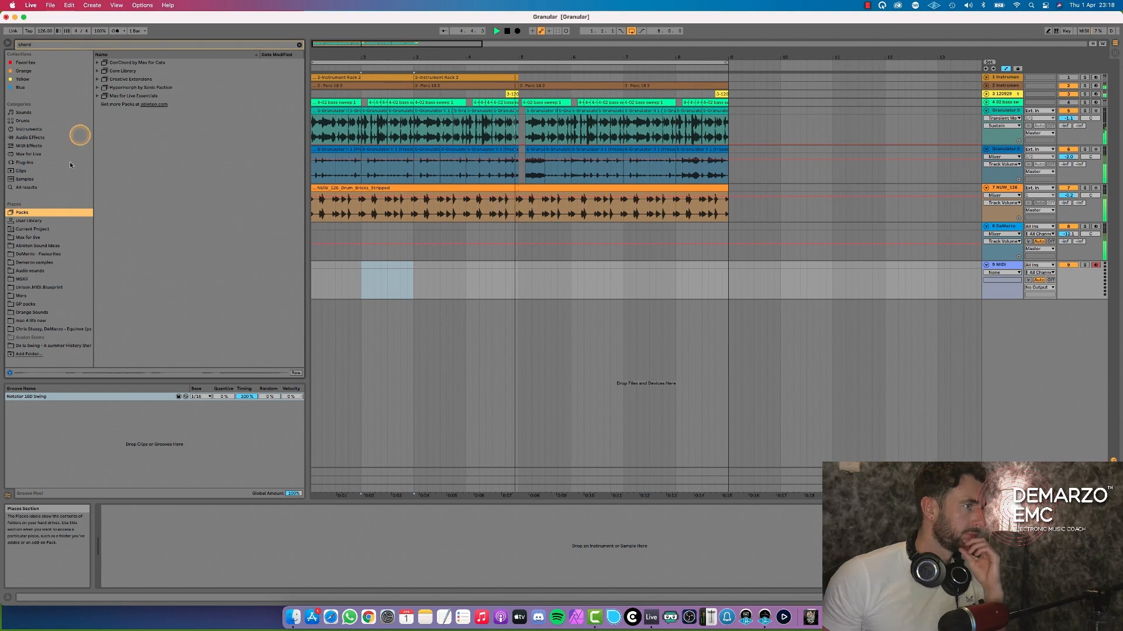
left_click(73, 45)
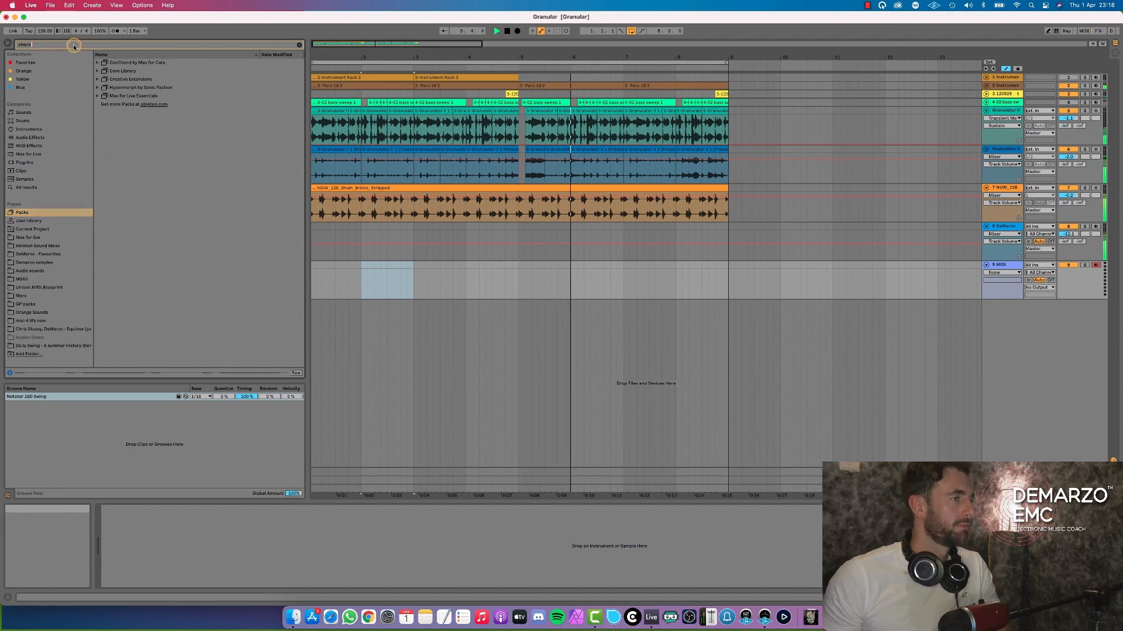
left_click(33, 188)
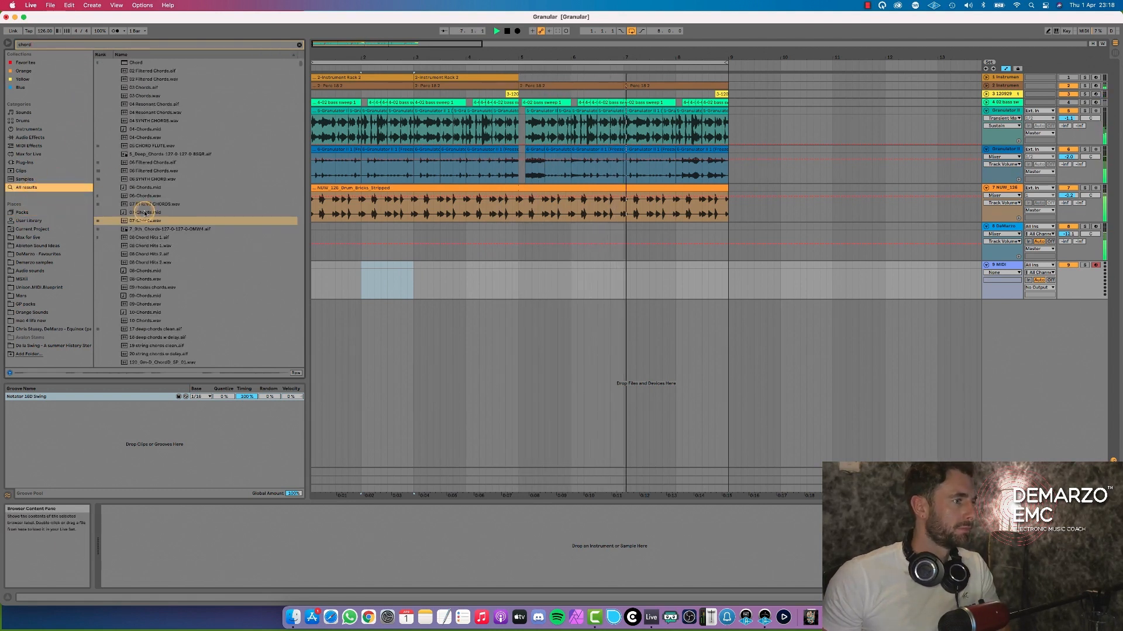
left_click_drag(146, 221, 994, 269)
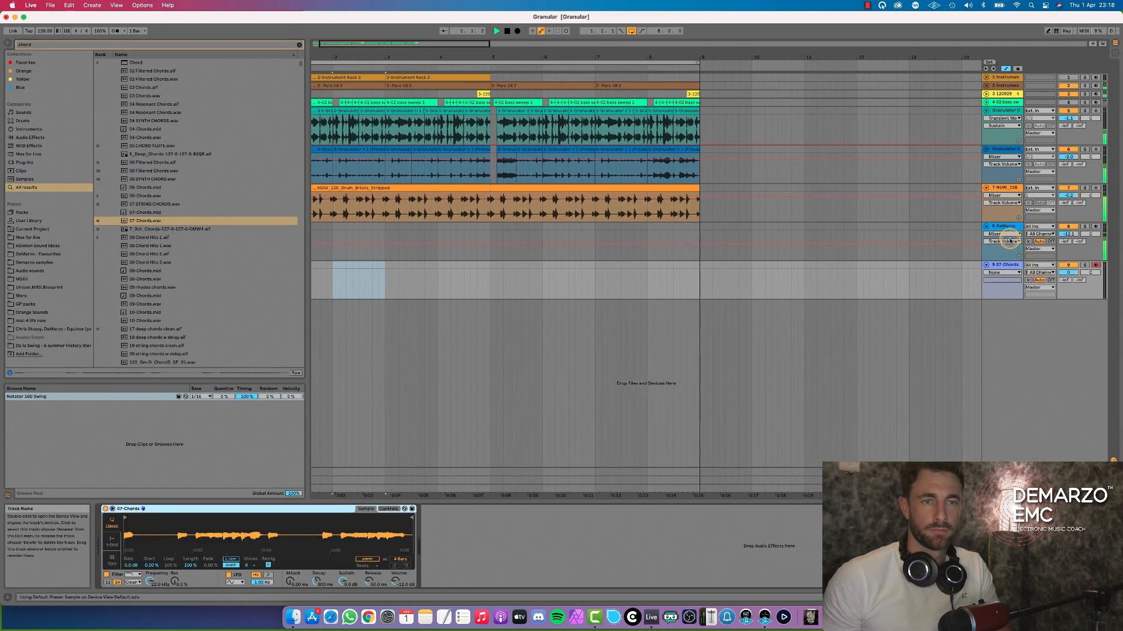
Insert an audio track below the bass track and place 07-Chords.wav on it from bar 3.
left_click(1009, 240)
key("super+t")
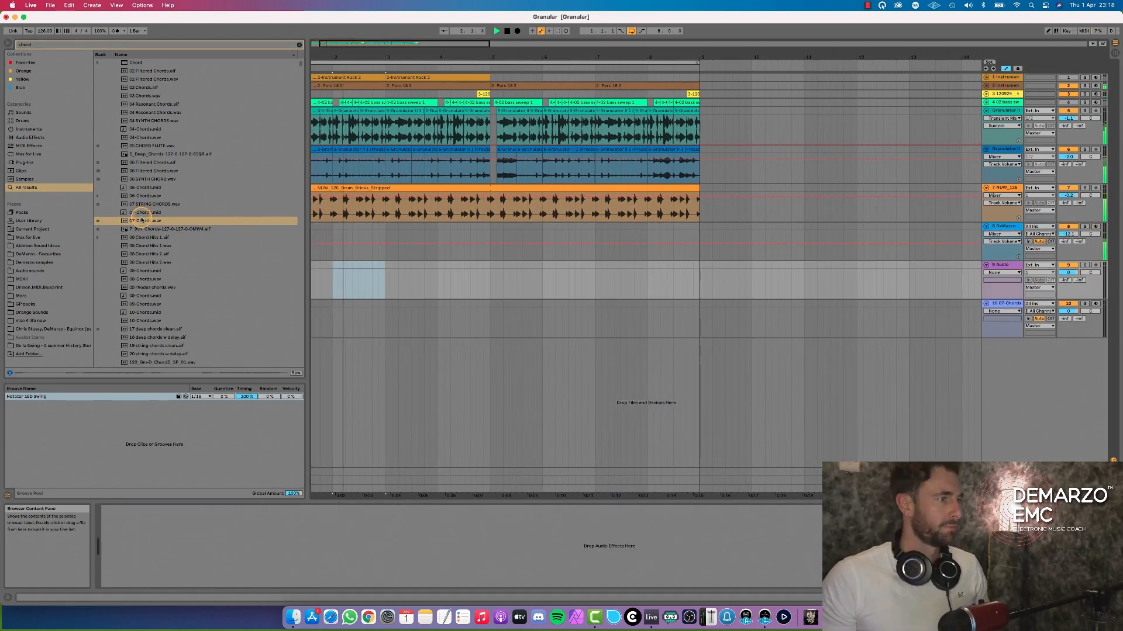
left_click_drag(141, 220, 384, 280)
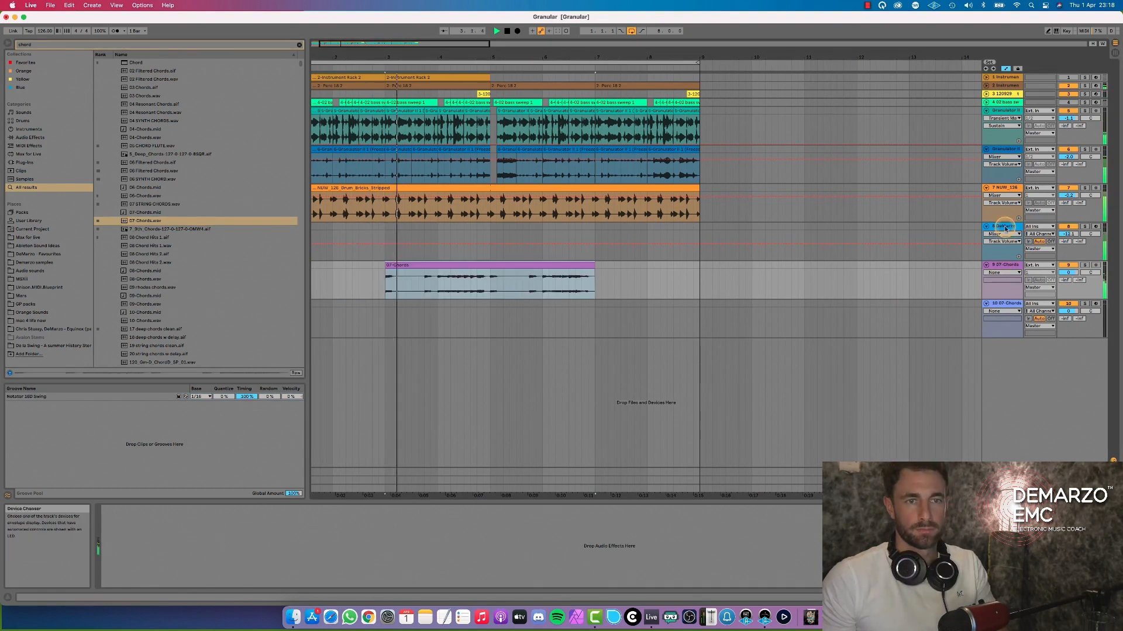
Clear the library search and load Granulator II.amxd from its pack onto the MIDI track below the chords audio track.
left_click(1006, 229)
left_click(1004, 304)
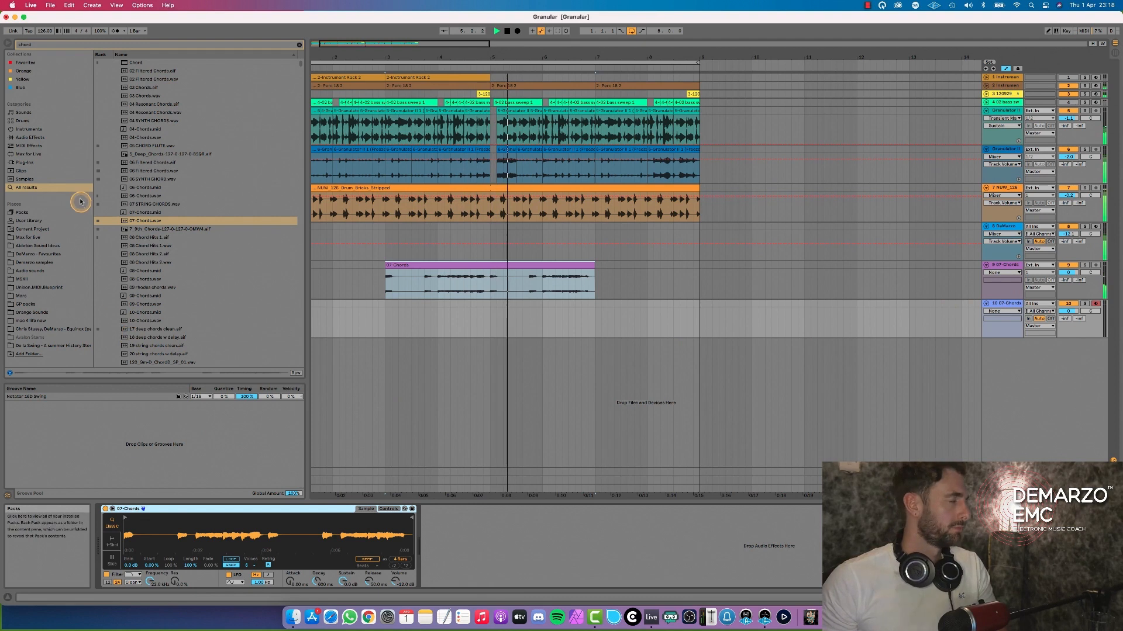
left_click(28, 213)
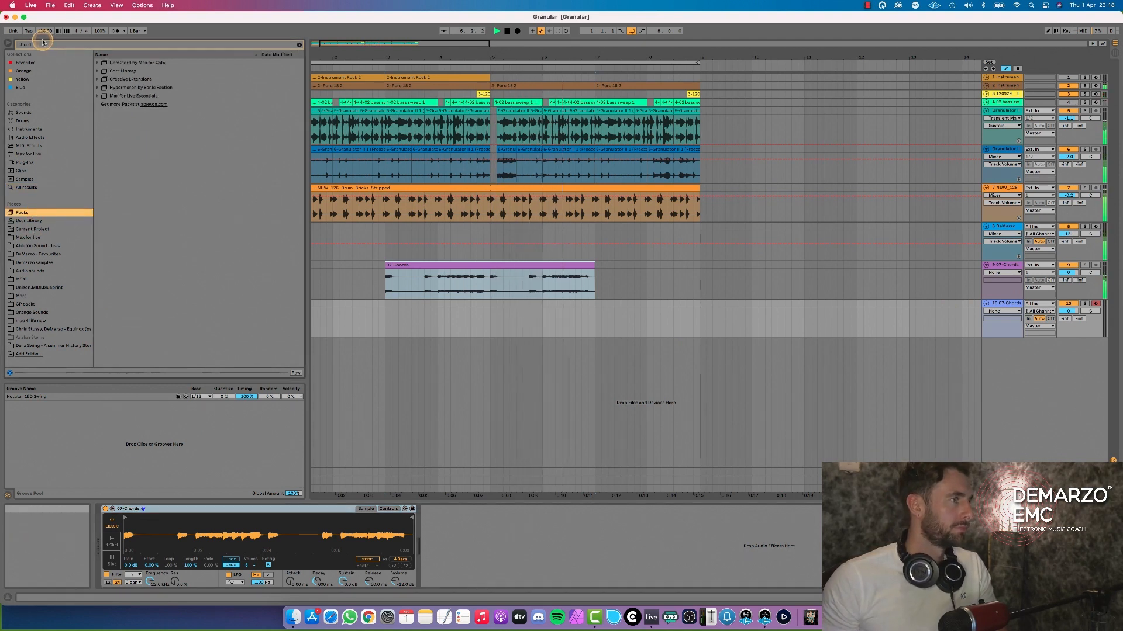
double_click(24, 45)
key("BackSpace")
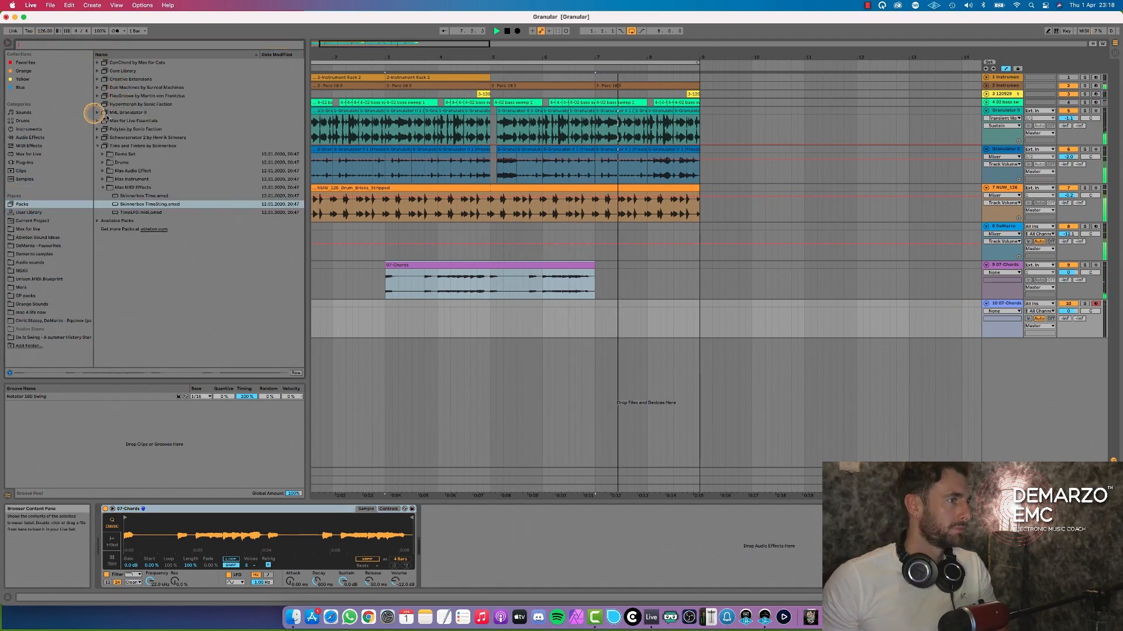
left_click(99, 112)
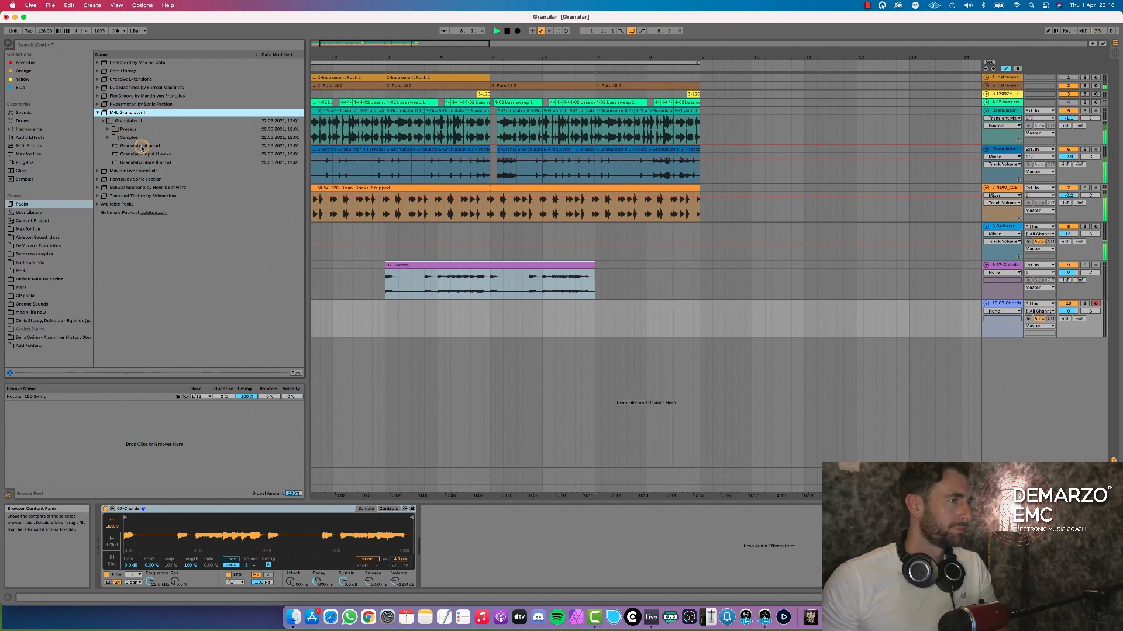
left_click_drag(142, 147, 511, 397)
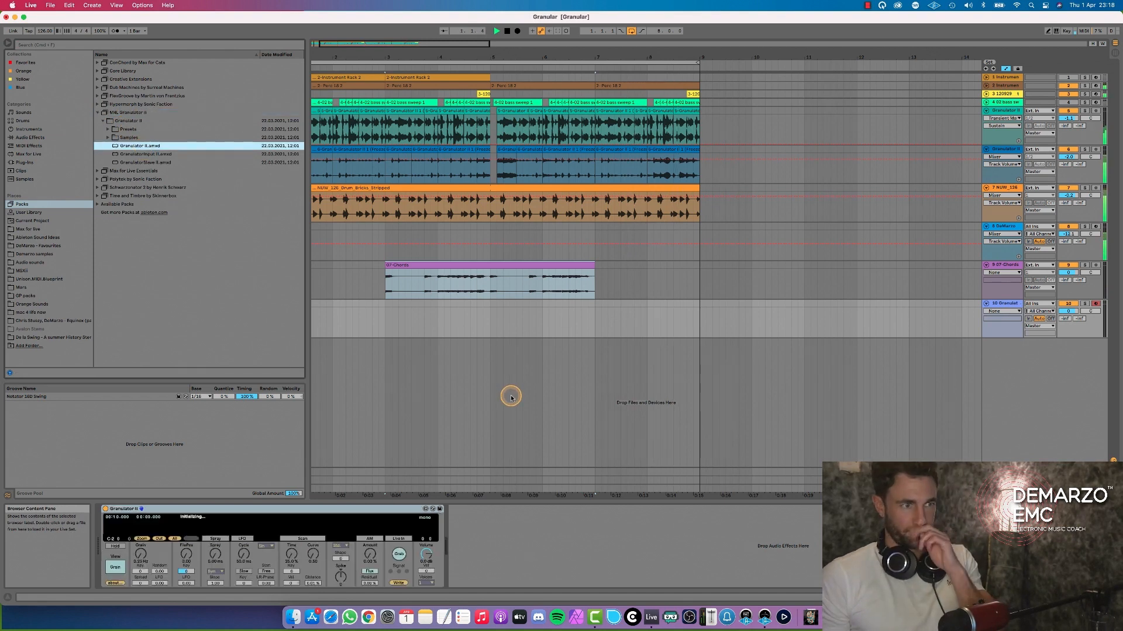
Close the Max for Live console window and show the new Granulator II device on its MIDI track.
left_click(815, 274)
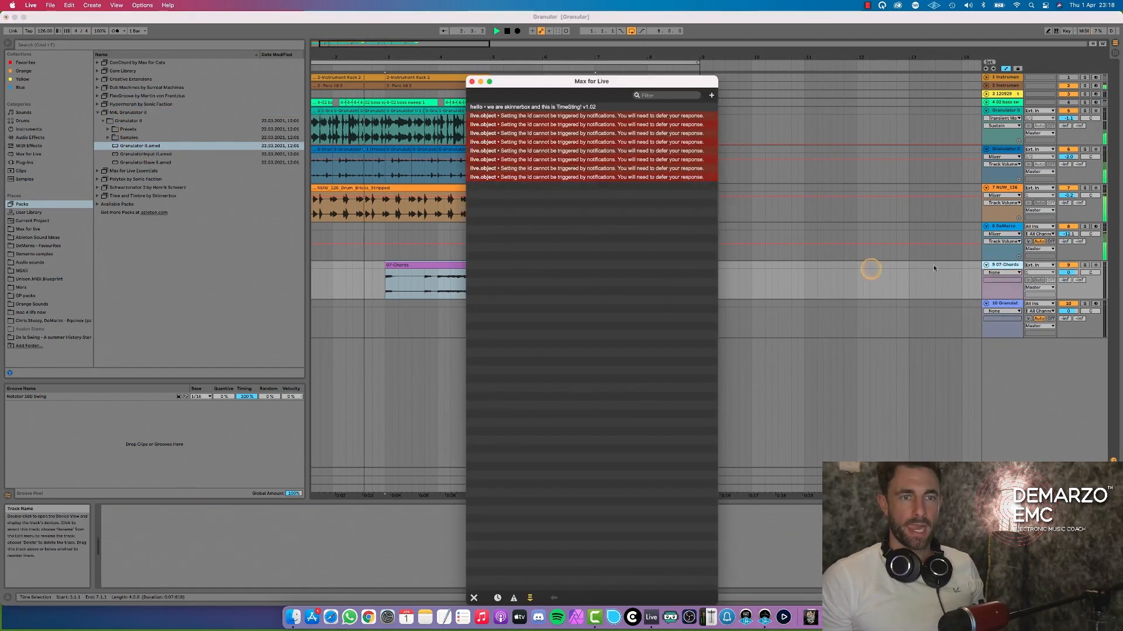
left_click(472, 81)
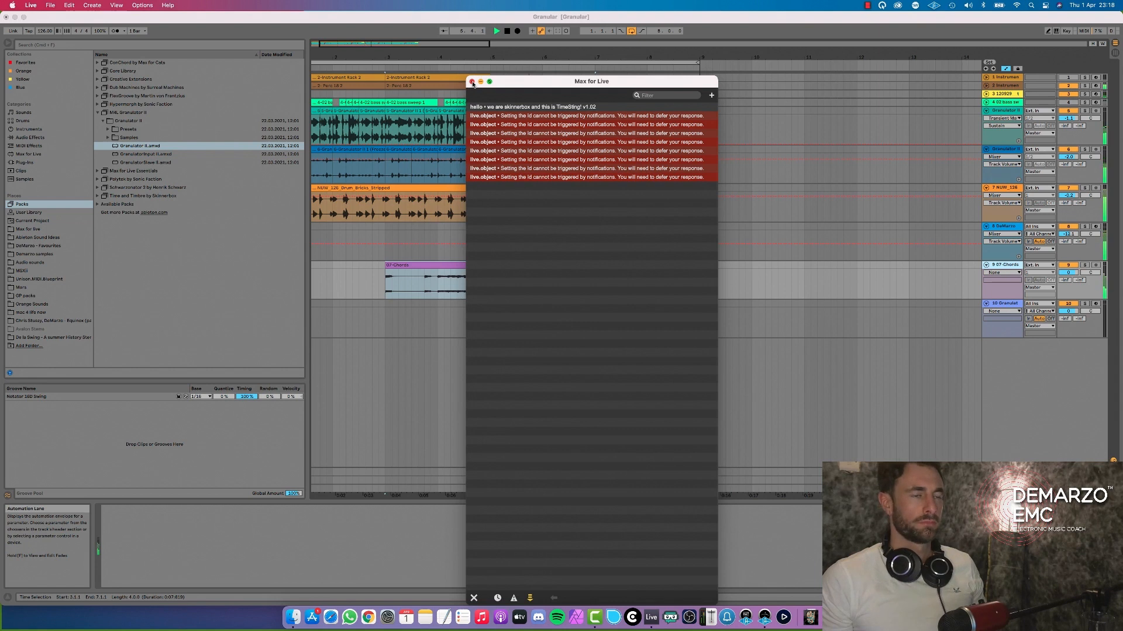
left_click(473, 81)
left_click(939, 301)
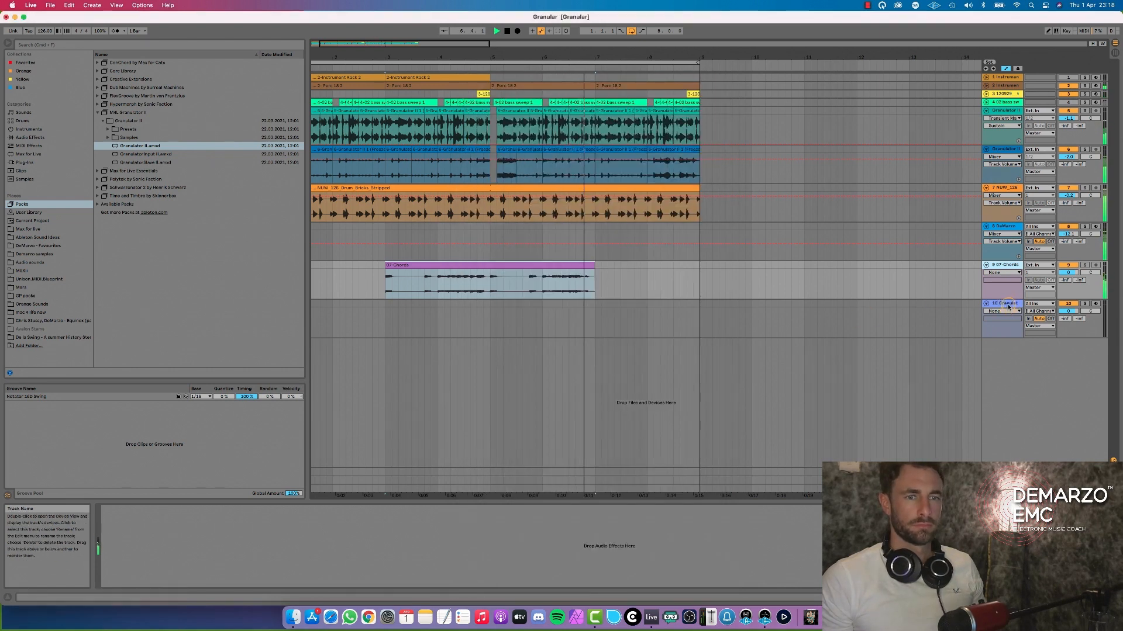
left_click(694, 281)
left_click(472, 81)
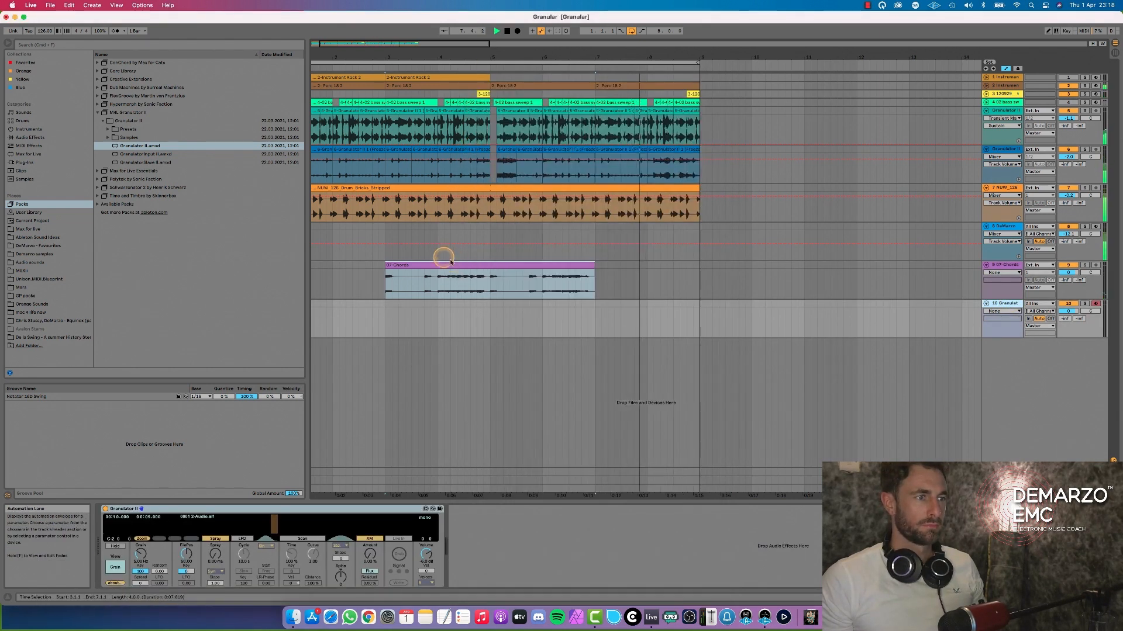
Load the 07-Chords clip's sample into the new Granulator II, mute the chords audio track, and return to the device without the console window.
left_click_drag(436, 263, 272, 521)
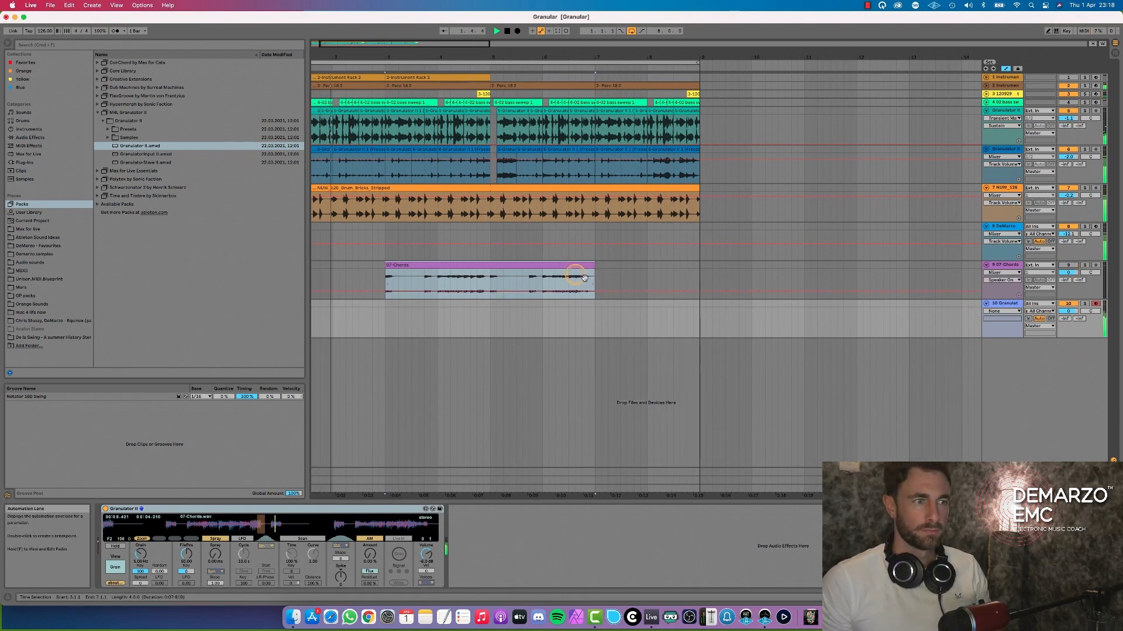
left_click(539, 263)
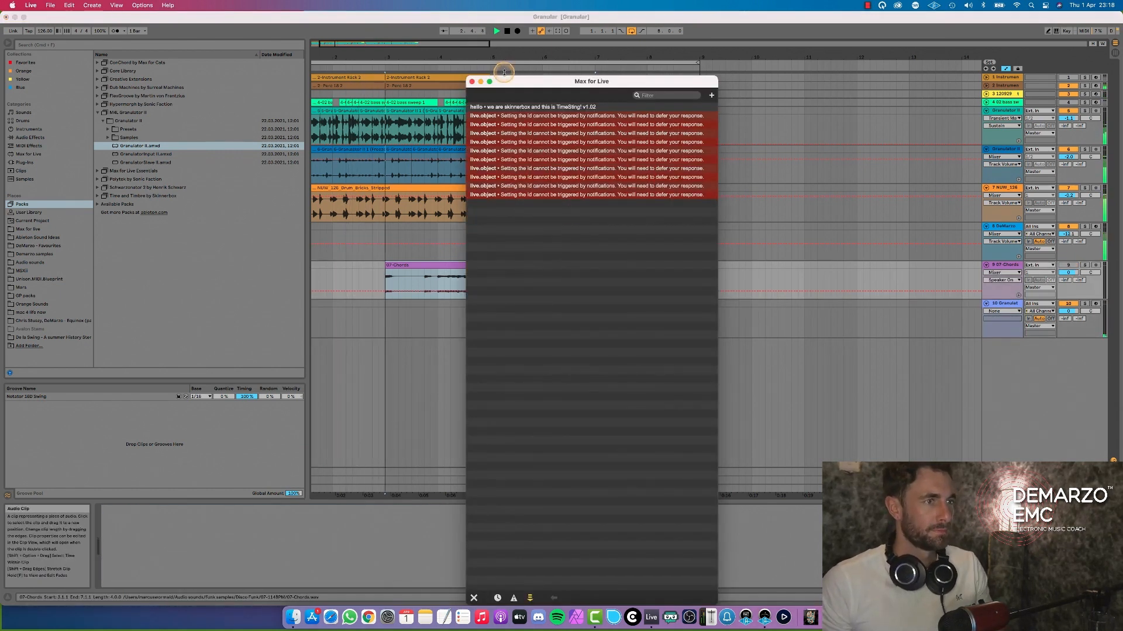
left_click(472, 81)
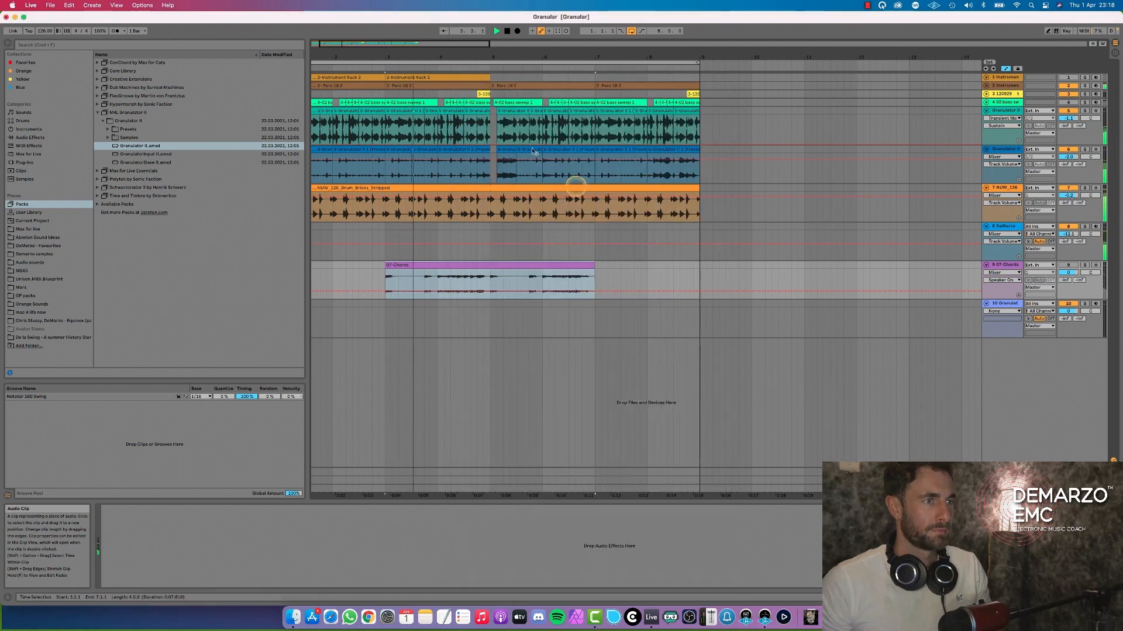
left_click(999, 304)
left_click(472, 82)
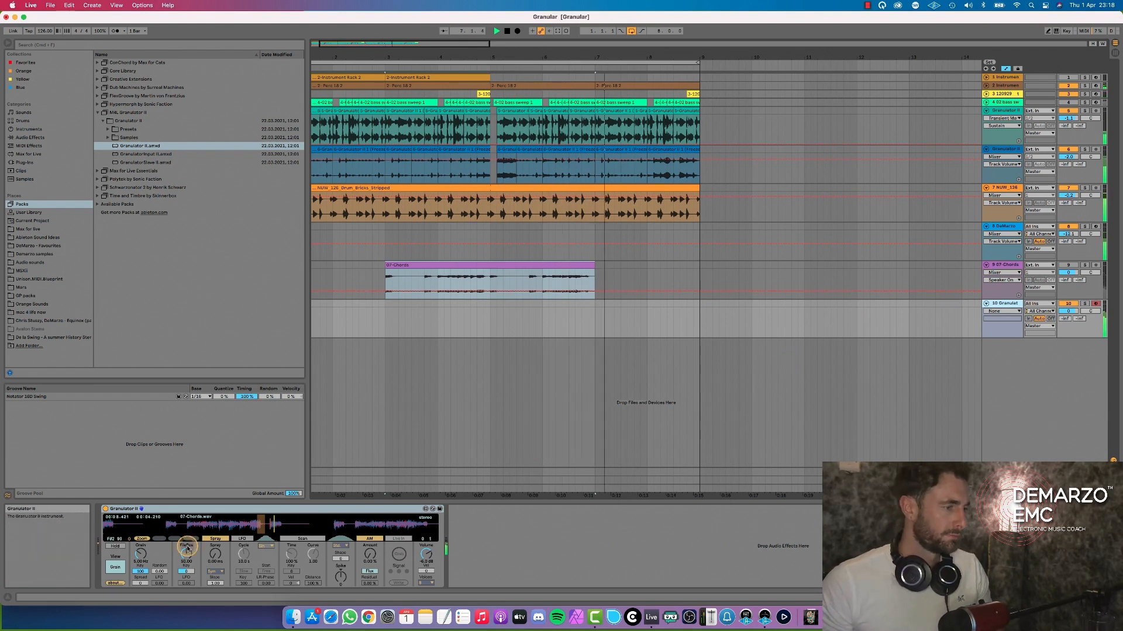
Move Granulator II's file position to the start of the chord sample, lower its grain rate, and zoom in on the waveform.
left_click_drag(184, 555, 179, 583)
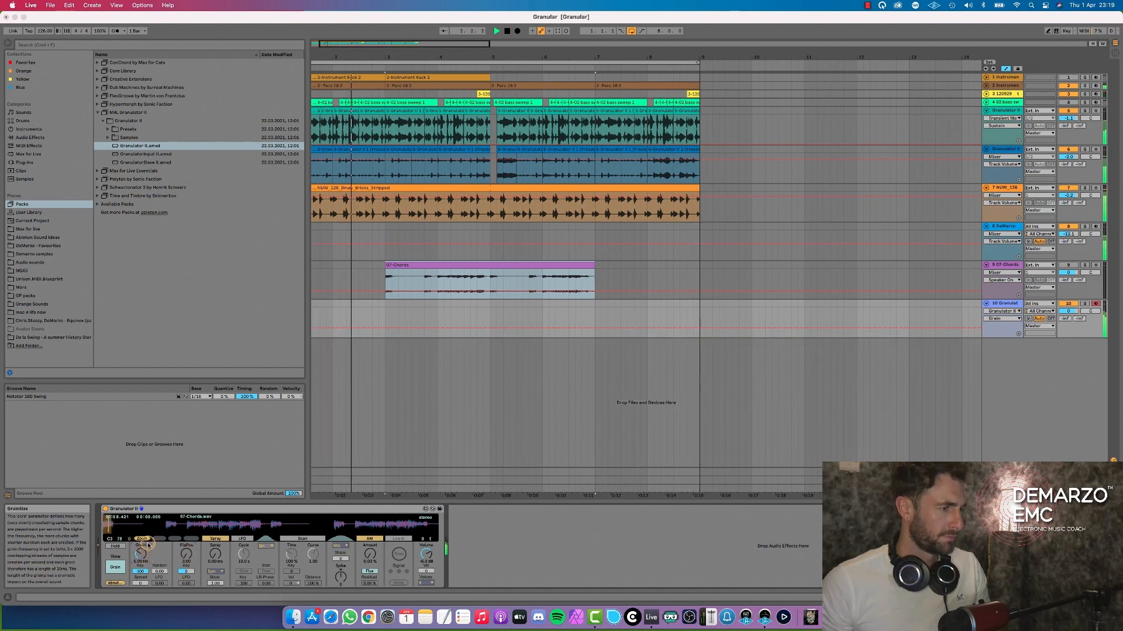
mouse_move(140, 553)
left_mouse_down()
mouse_move(106, 553)
mouse_move(144, 543)
left_mouse_up()
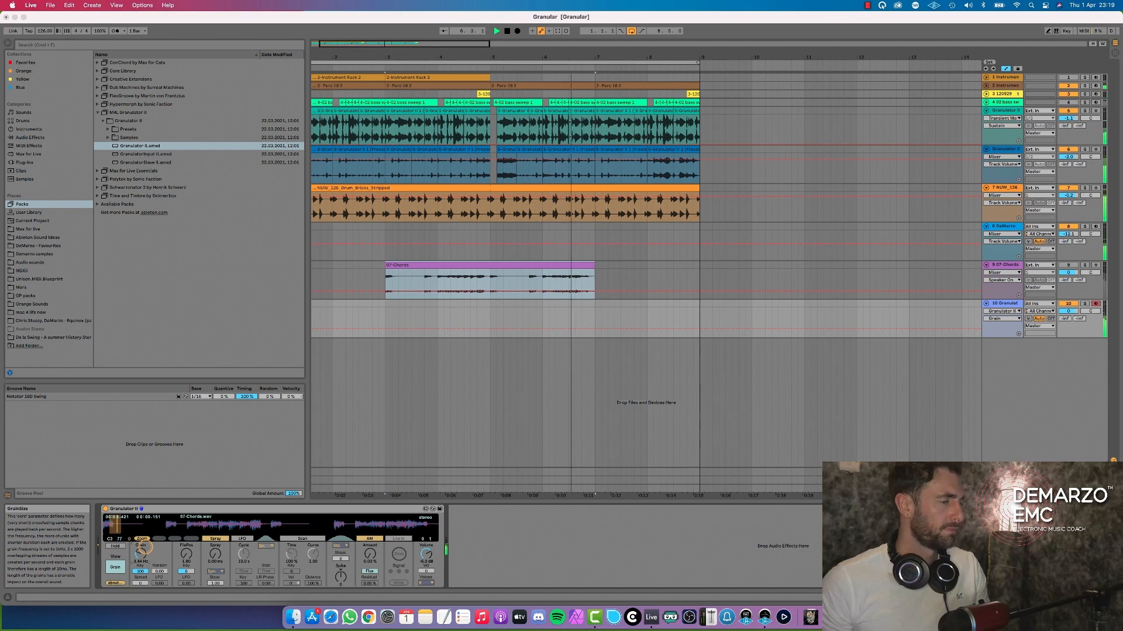
left_click(502, 472)
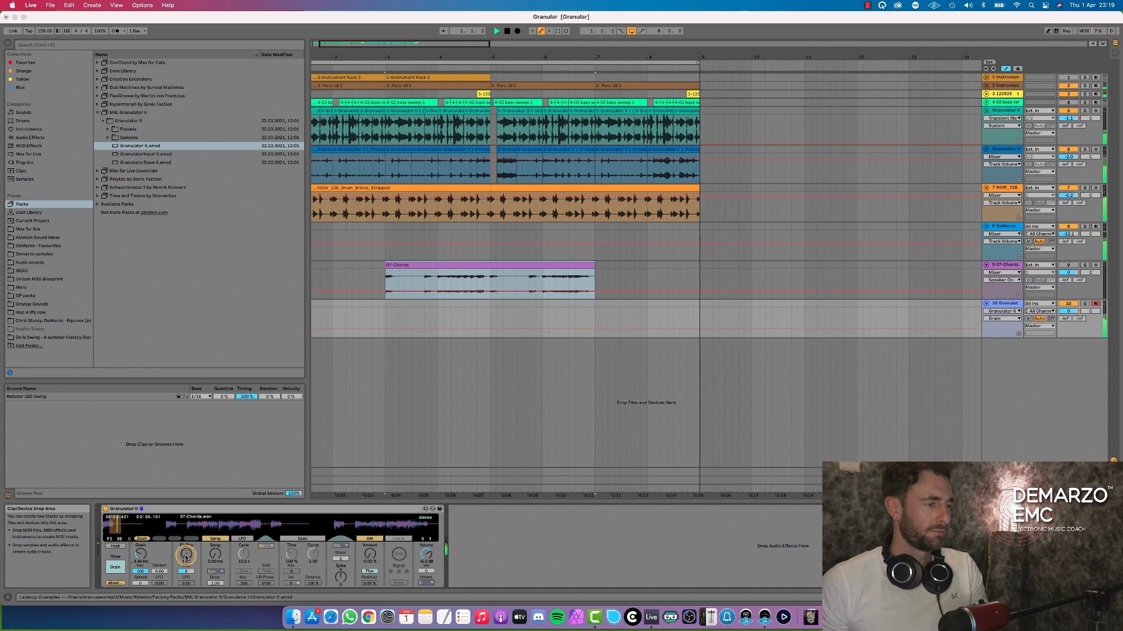
left_click(144, 542)
left_click(187, 554)
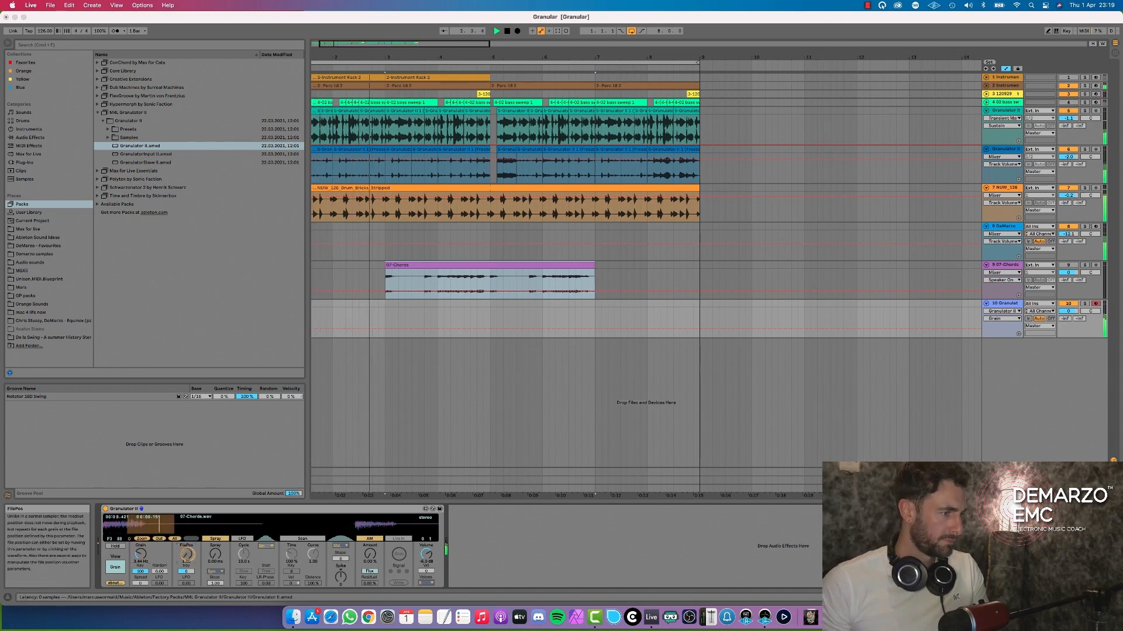
Fine-tune Granulator II's file position near the sample start and lower the grain rate to about 1.3 Hz.
left_click_drag(138, 554, 185, 545)
left_click(185, 554)
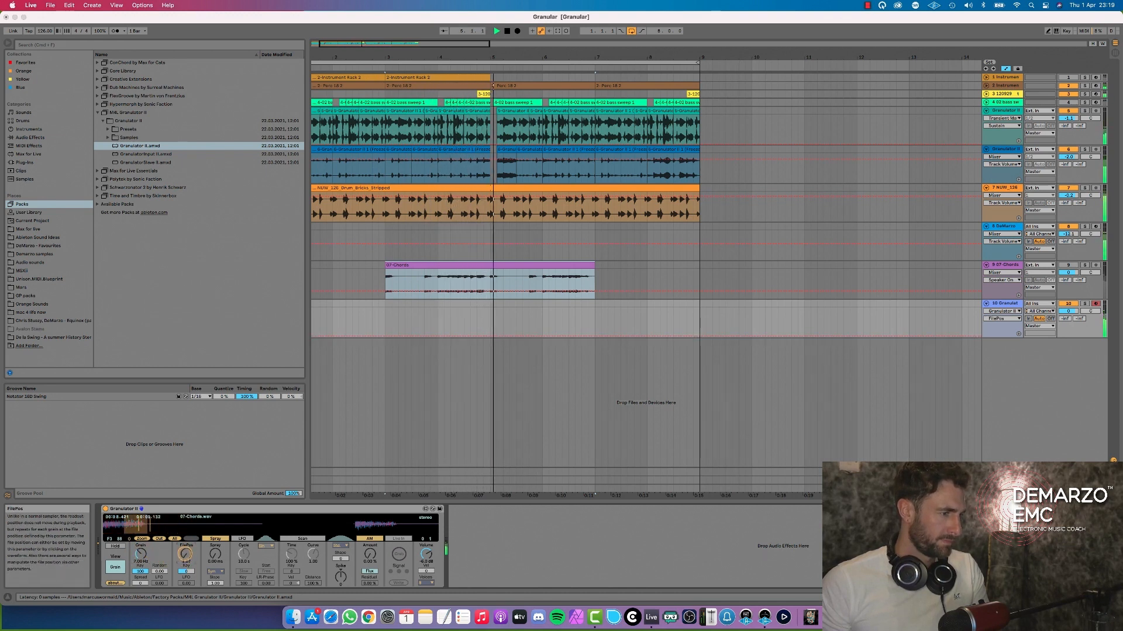
left_click(141, 556)
left_click_drag(141, 553, 140, 561)
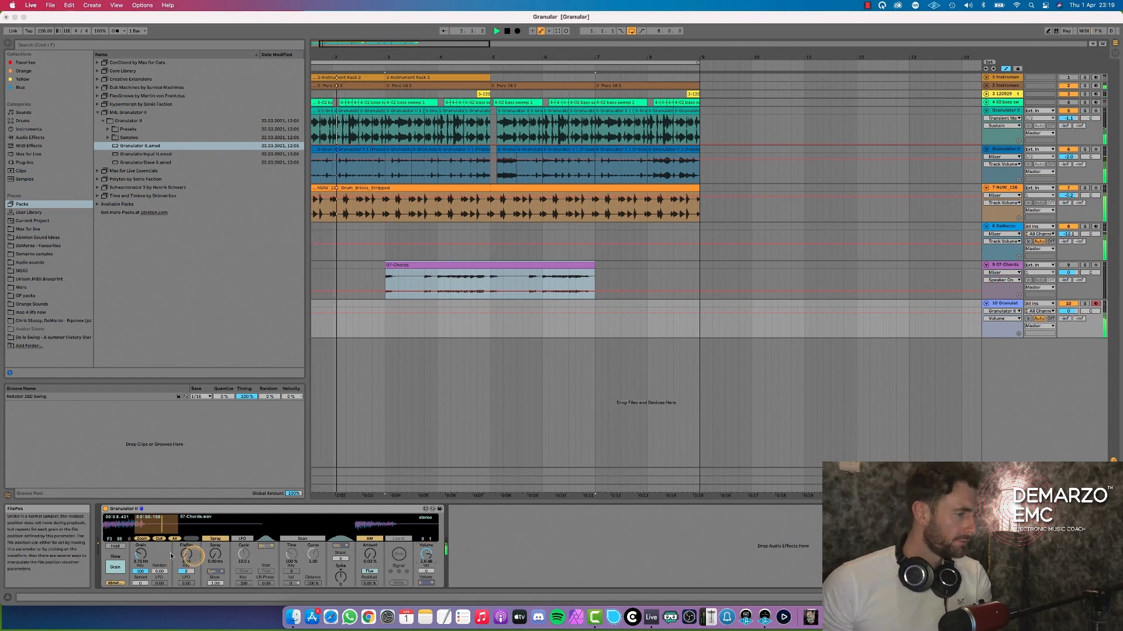
left_click(138, 553)
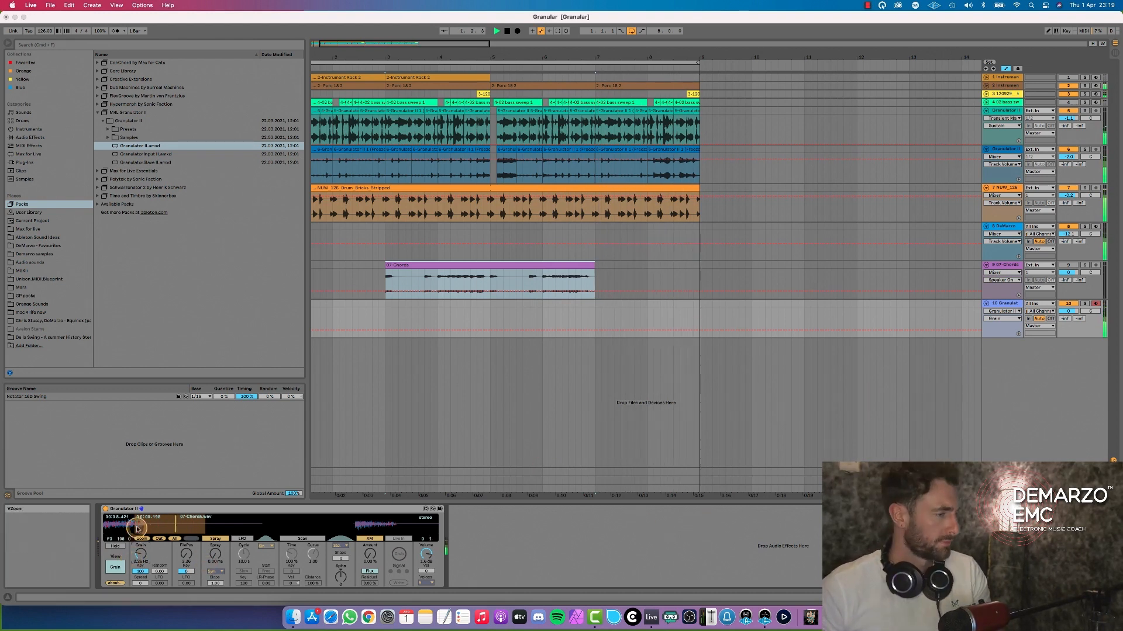
left_click_drag(132, 525, 138, 555)
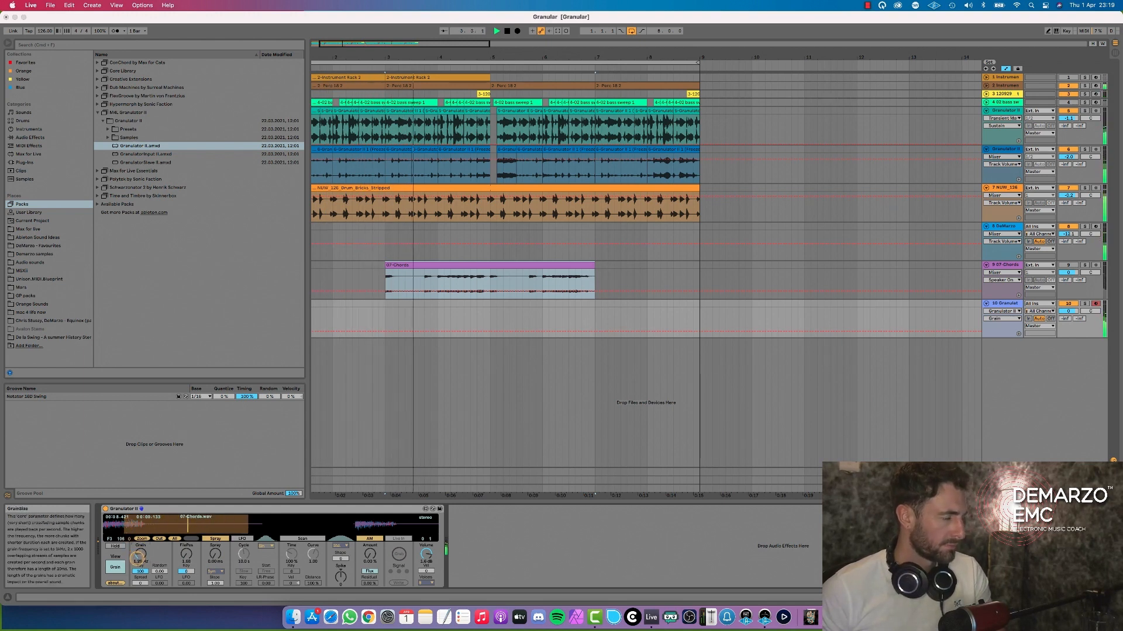
left_click(143, 526)
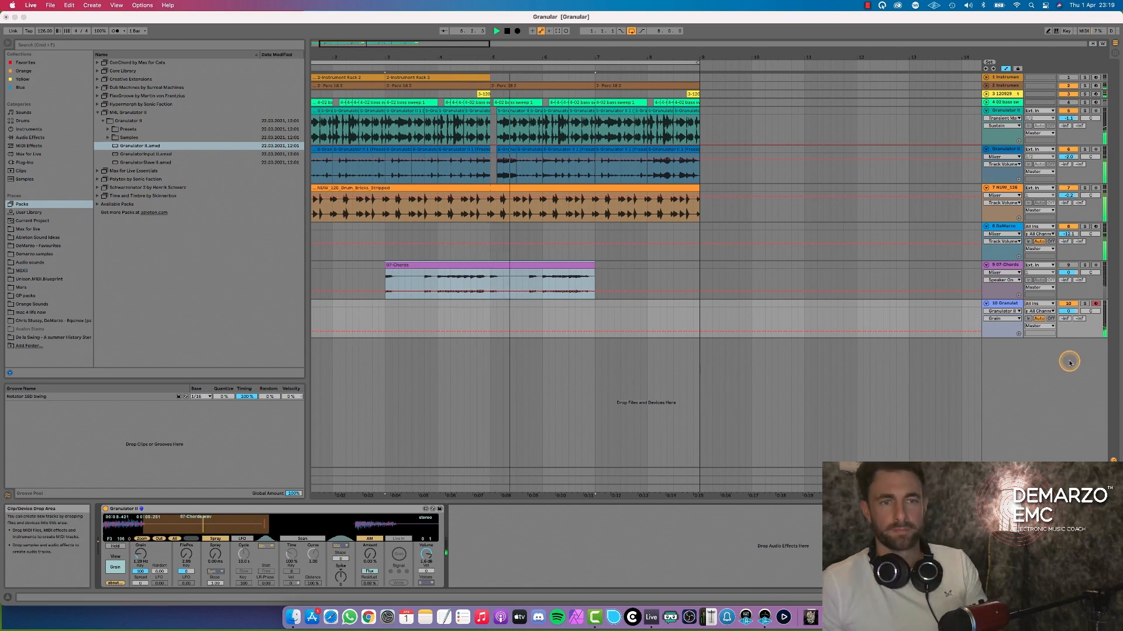
Solo the new Granulator II track, raise its grain rate and adjust the grain spread.
left_click(1085, 304)
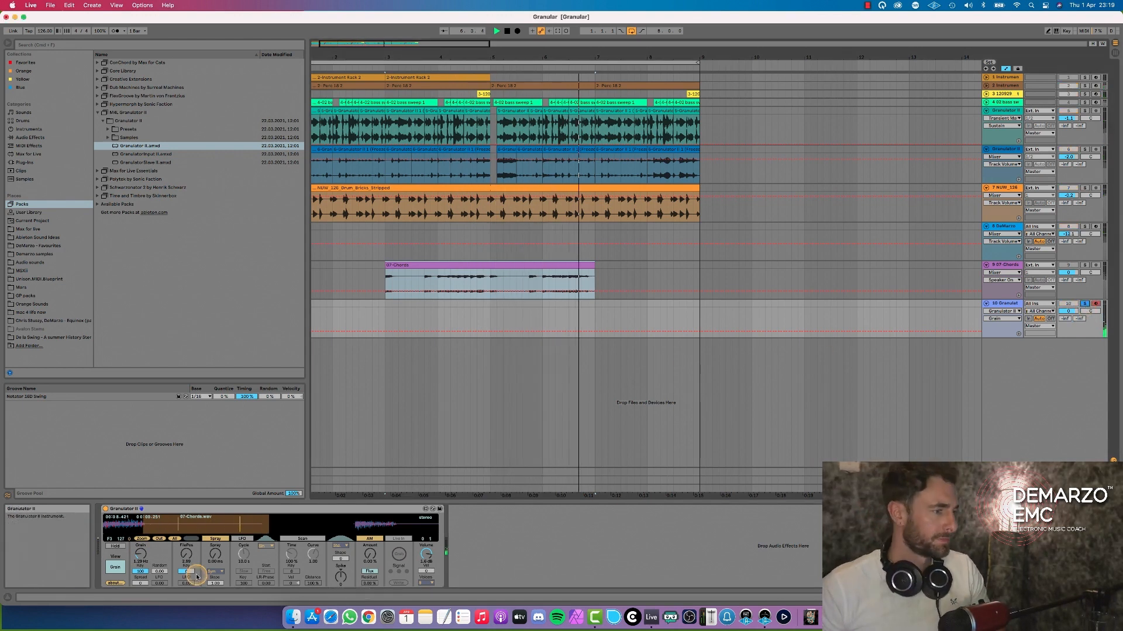
left_click_drag(142, 557, 144, 553)
left_click_drag(144, 553, 143, 550)
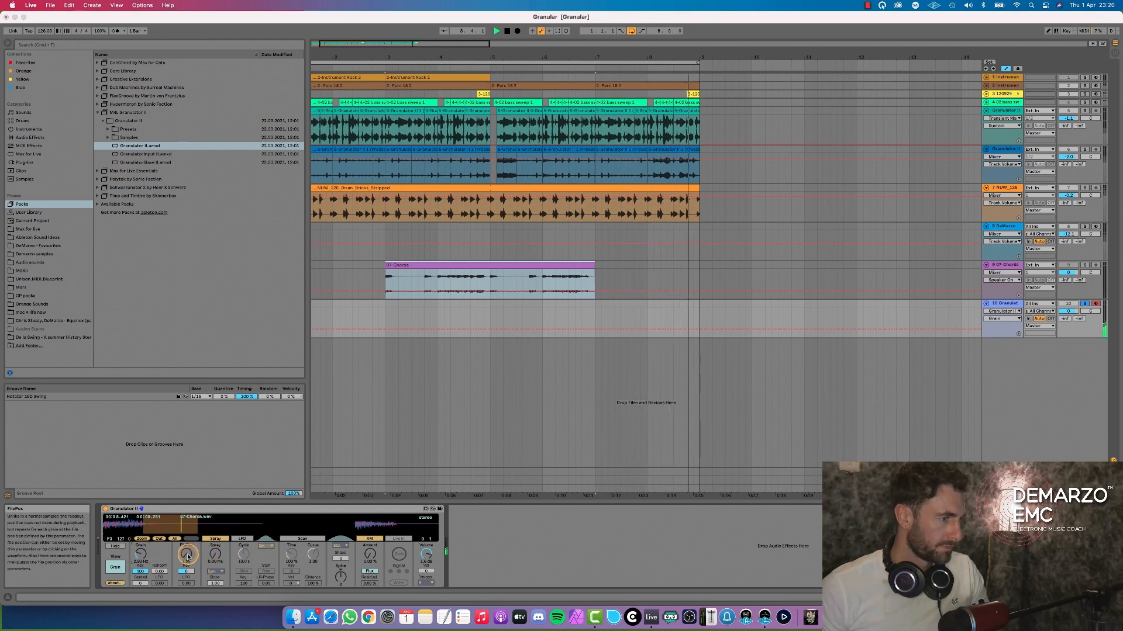
mouse_move(160, 547)
left_mouse_down()
mouse_move(165, 520)
mouse_move(149, 582)
mouse_move(147, 556)
left_mouse_up()
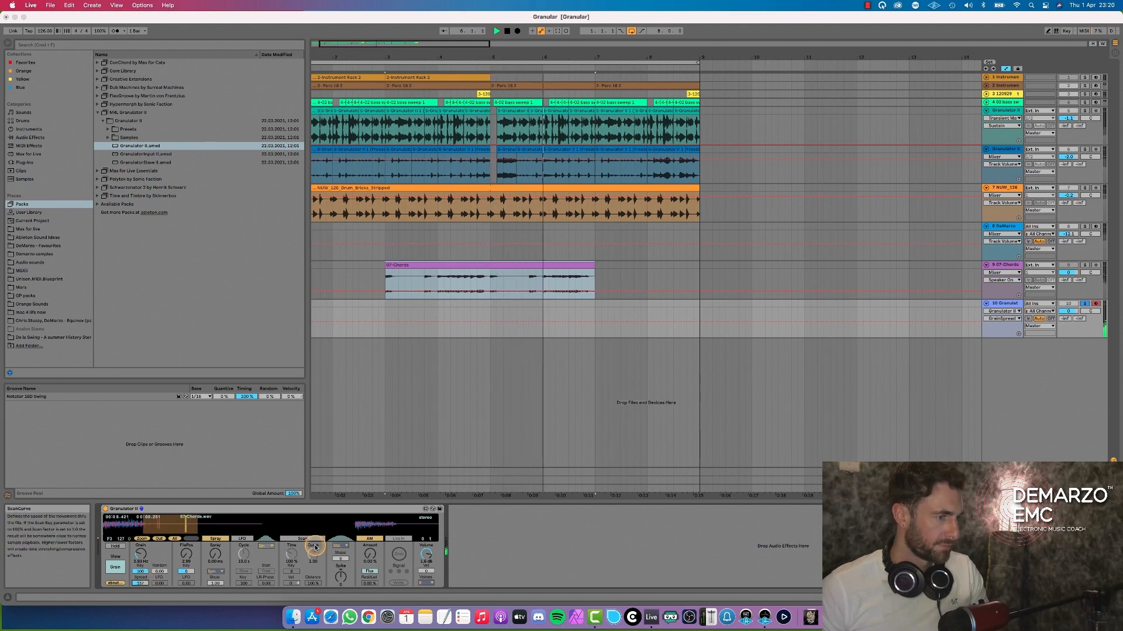
Add a Chorus audio effect after Granulator II and reduce its modulation amount, rate and dry/wet mix.
left_click(33, 138)
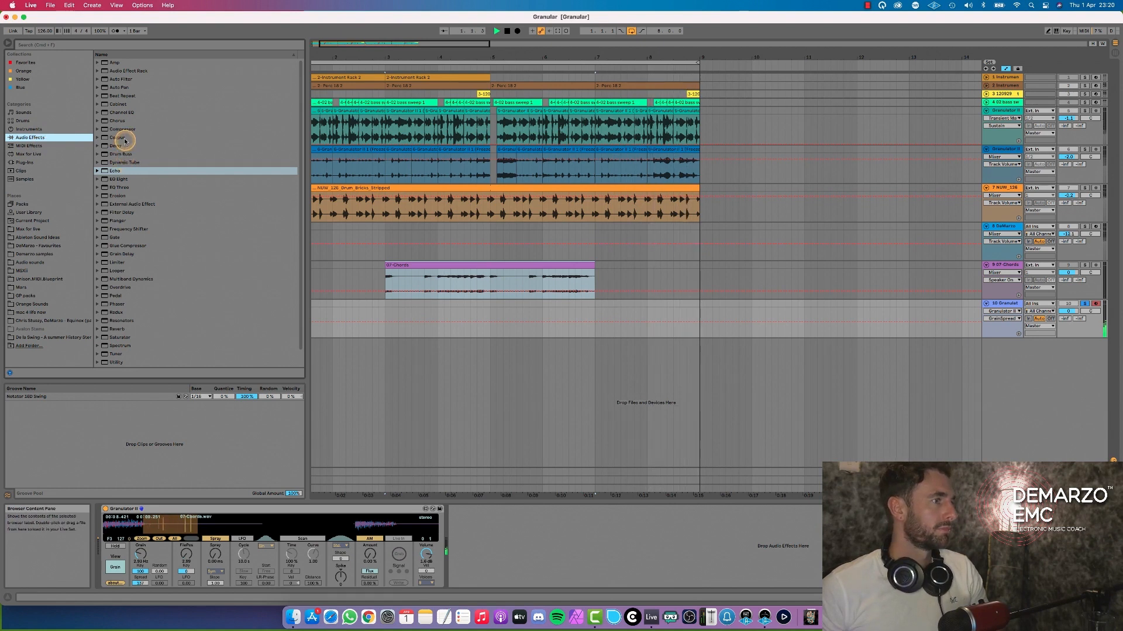
double_click(120, 121)
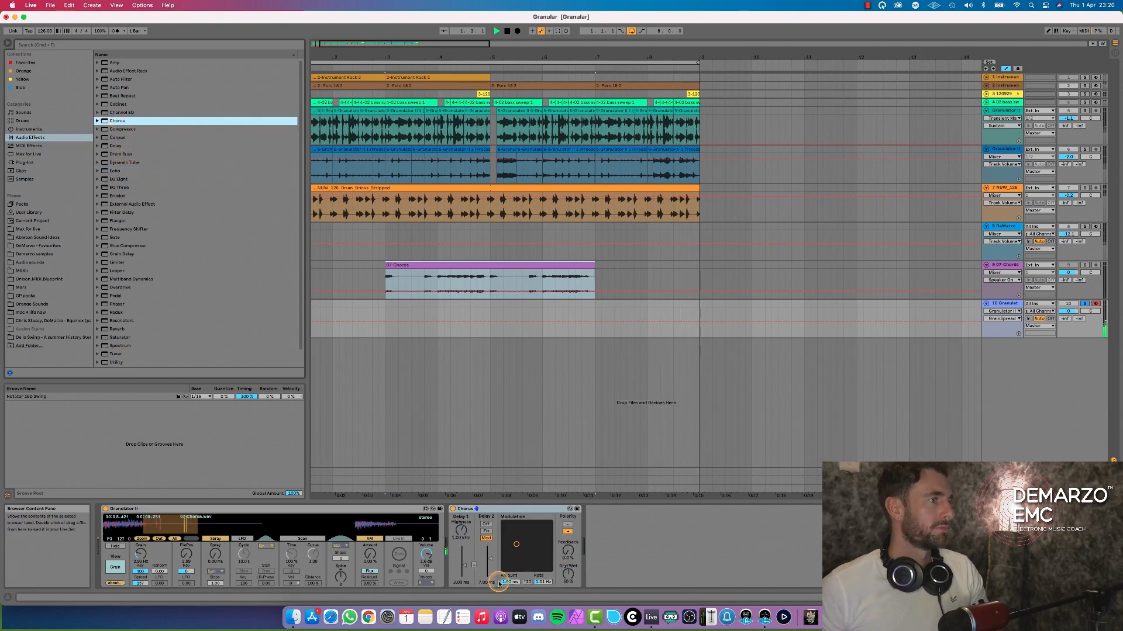
left_click(566, 573)
left_click_drag(567, 573, 566, 584)
left_click_drag(517, 544, 566, 575)
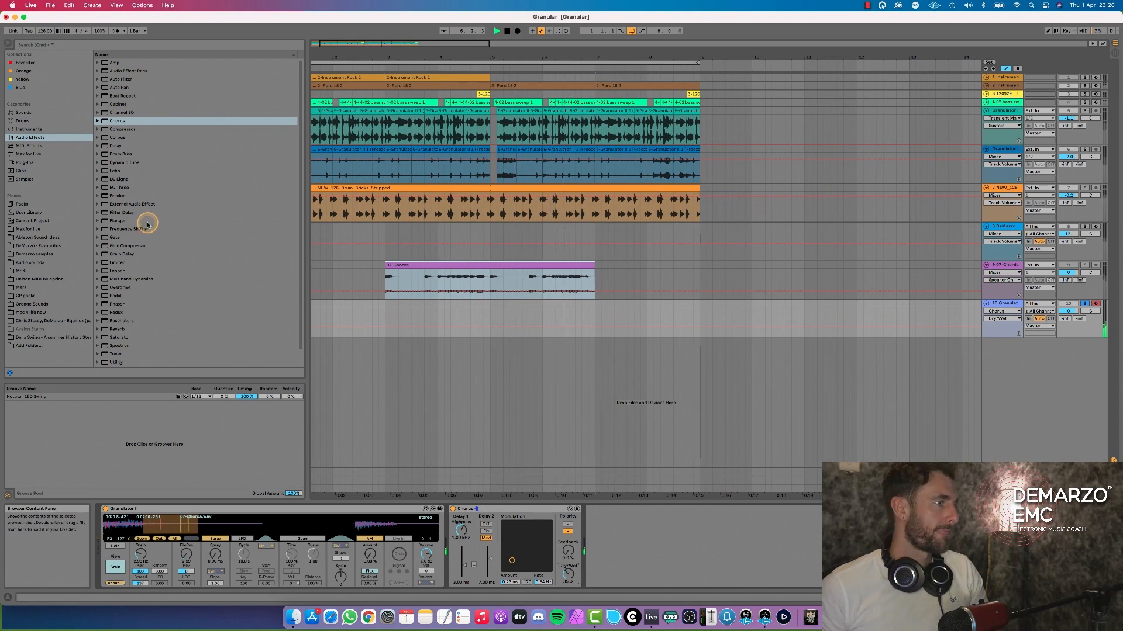
Add a Reverb audio effect after the Chorus and adjust its dry/wet mix.
scroll(142, 287, "down", 1)
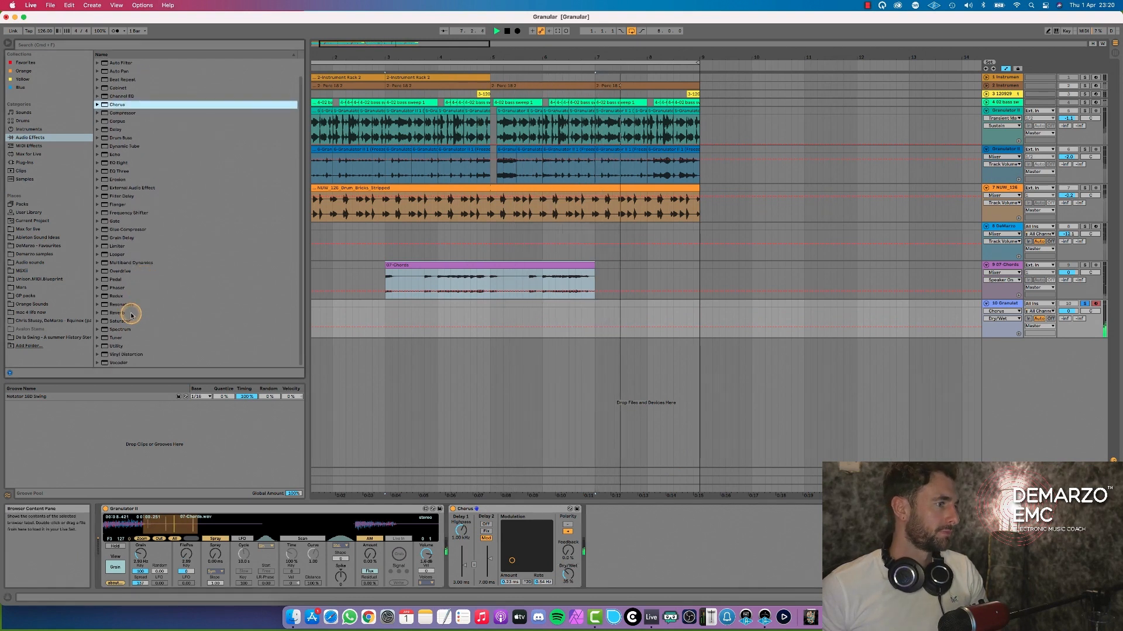
double_click(130, 314)
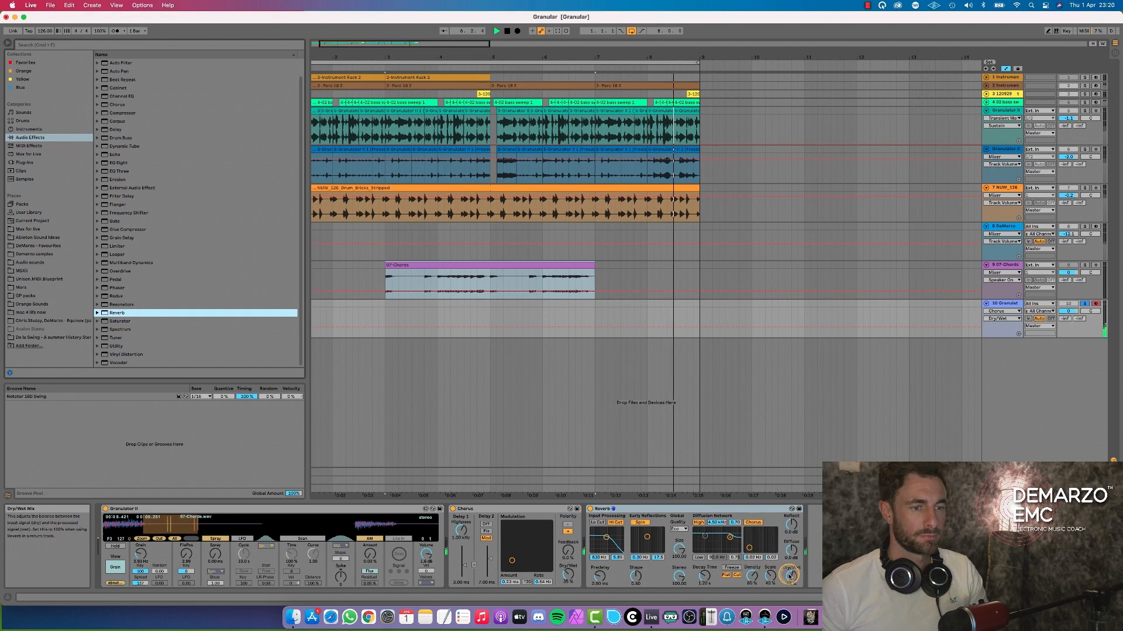
left_click_drag(790, 574, 790, 577)
Unsolo the Granulator II chord track and raise the instrument's output volume.
left_click(1085, 303)
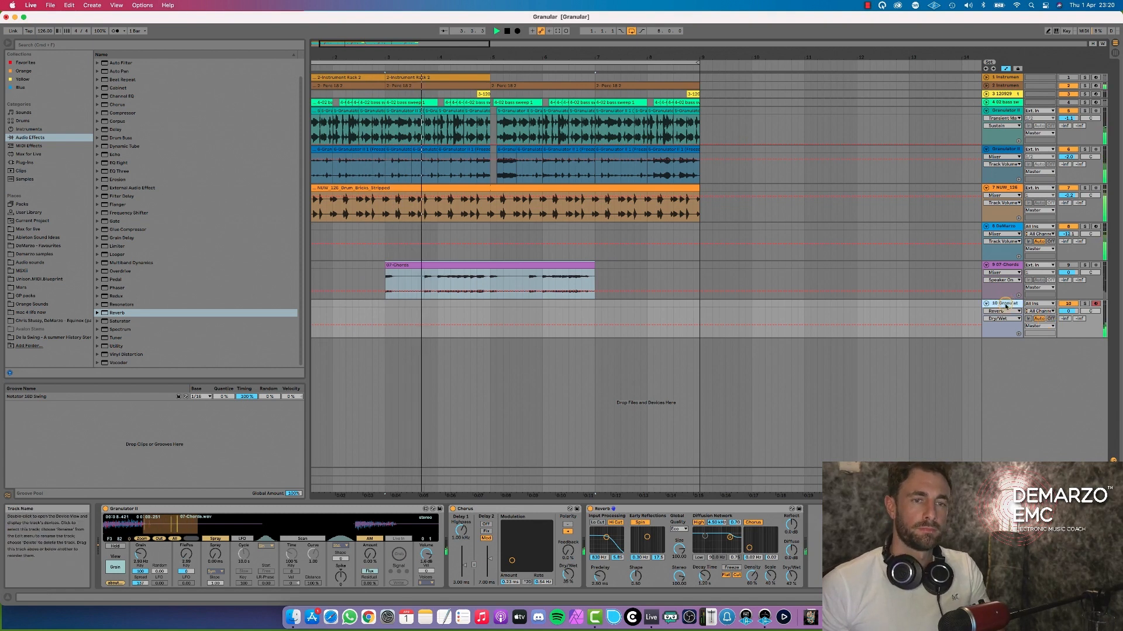
left_click_drag(427, 553, 431, 544)
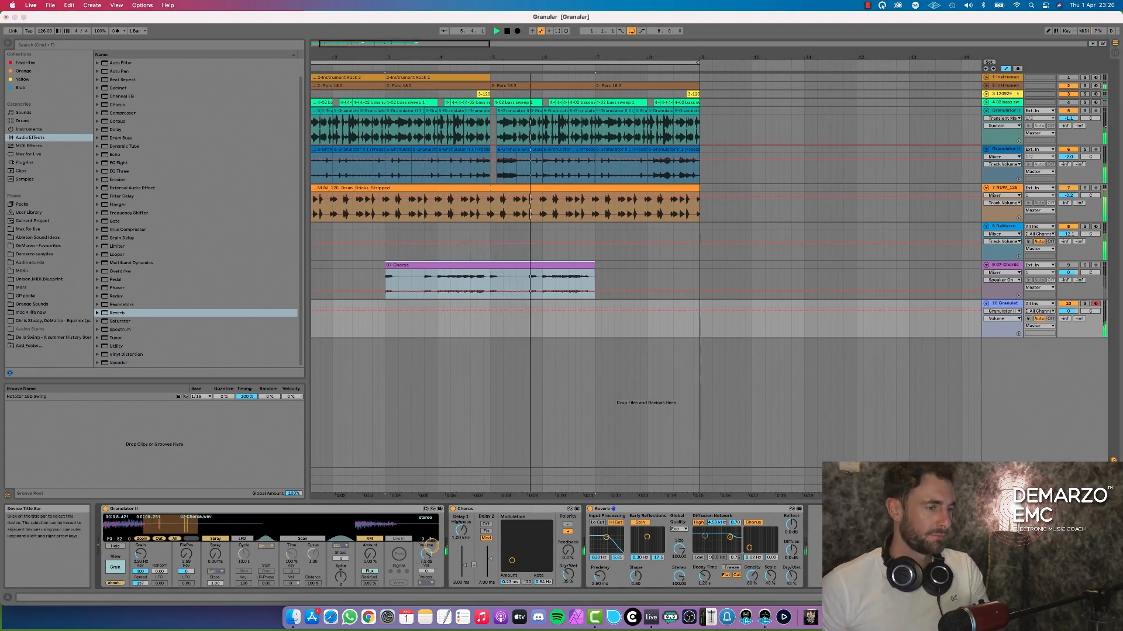
left_click_drag(431, 547, 431, 536)
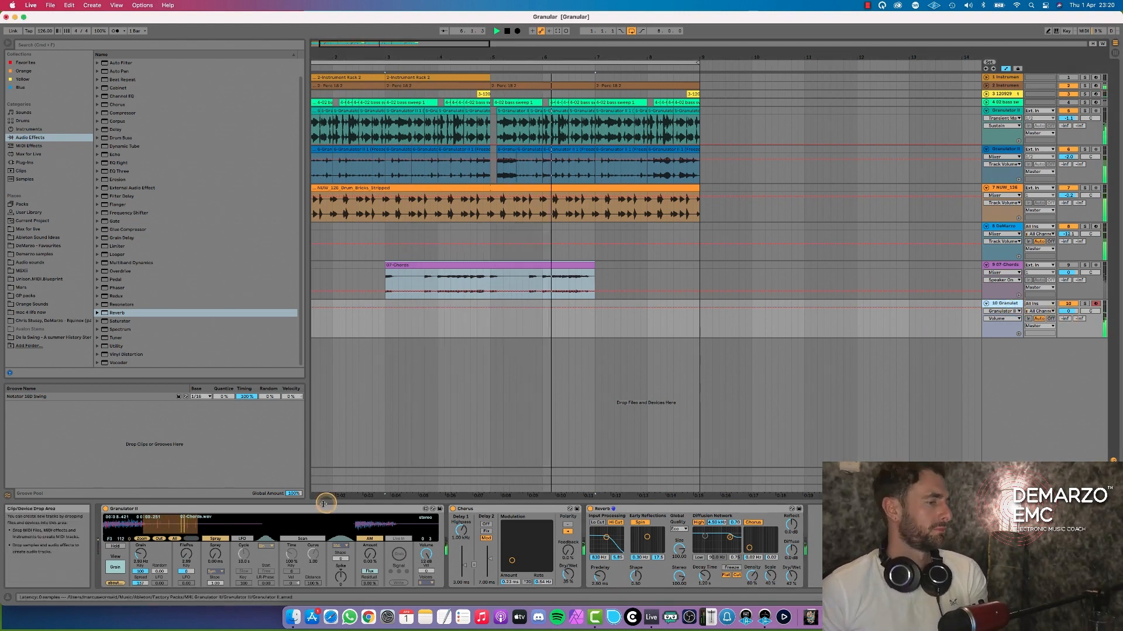
Shape the Reverb with decay time and dry/wet mix, using only the low cut in its input filter.
left_click(704, 576)
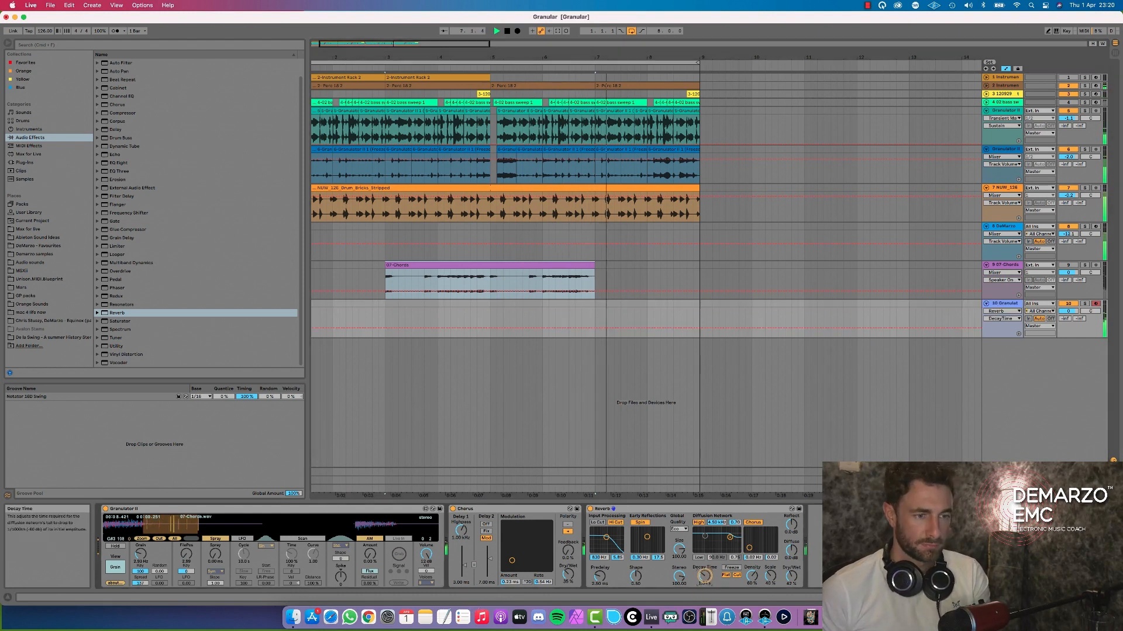
left_click(616, 522)
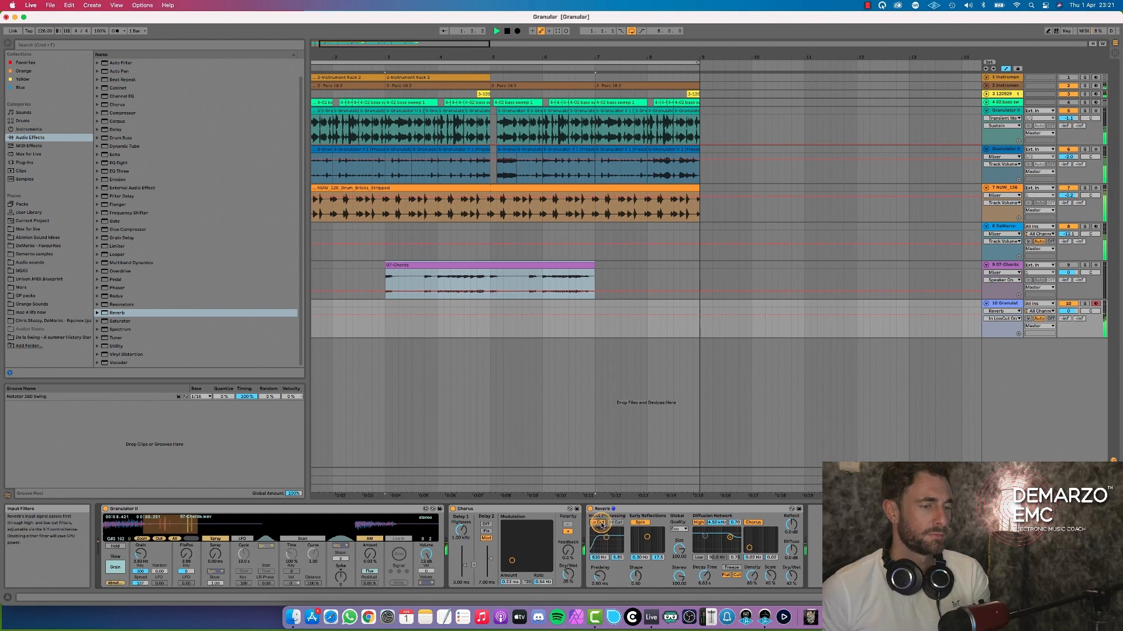
left_click_drag(791, 576, 790, 575)
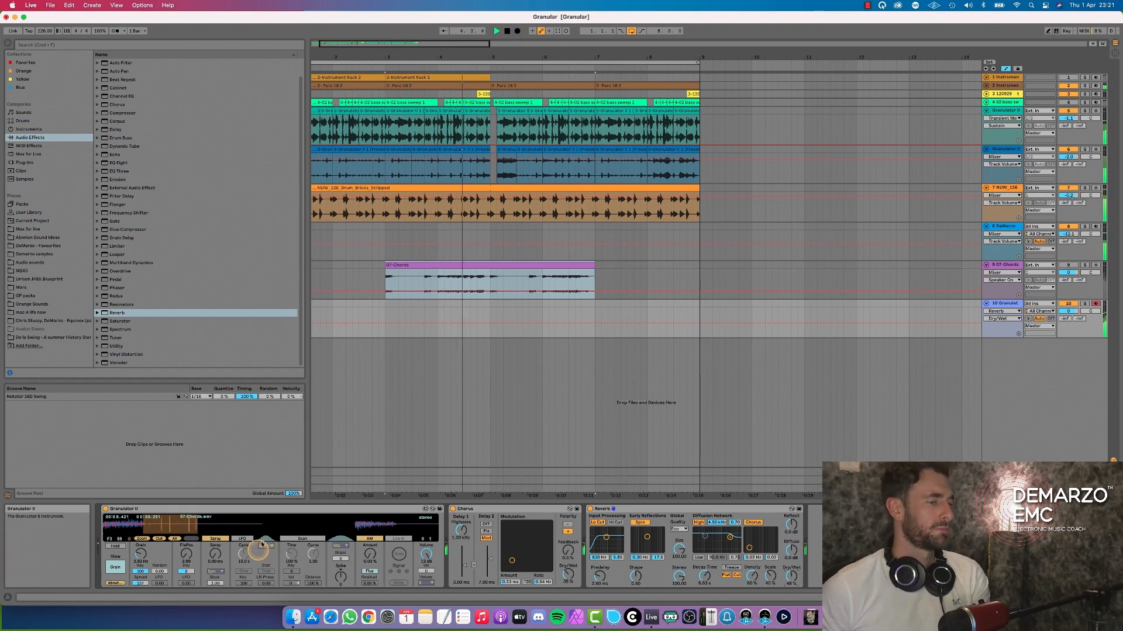
Show Granulator II's filter settings and adjust Filter A's frequency and resonance.
left_click(115, 568)
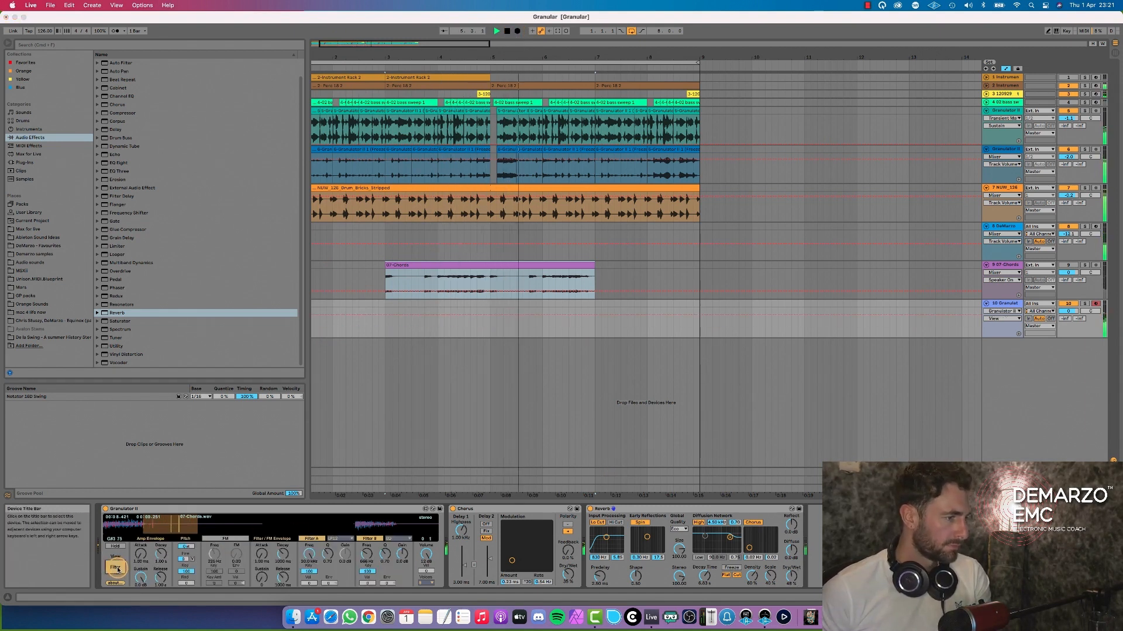
left_click_drag(318, 563, 300, 577)
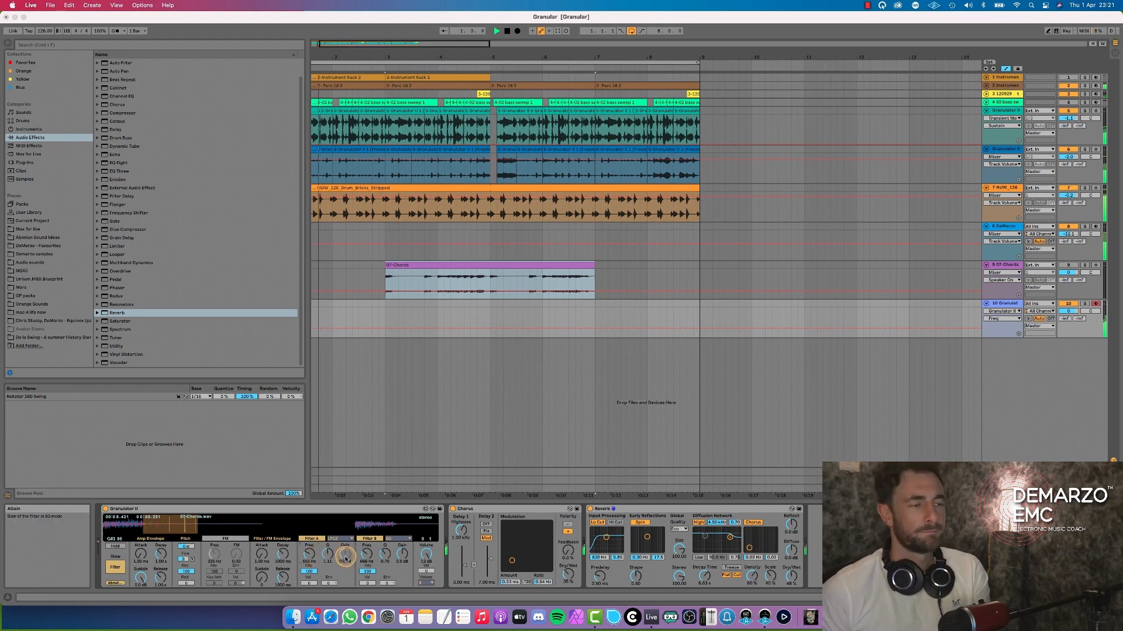
left_click_drag(329, 556, 329, 552)
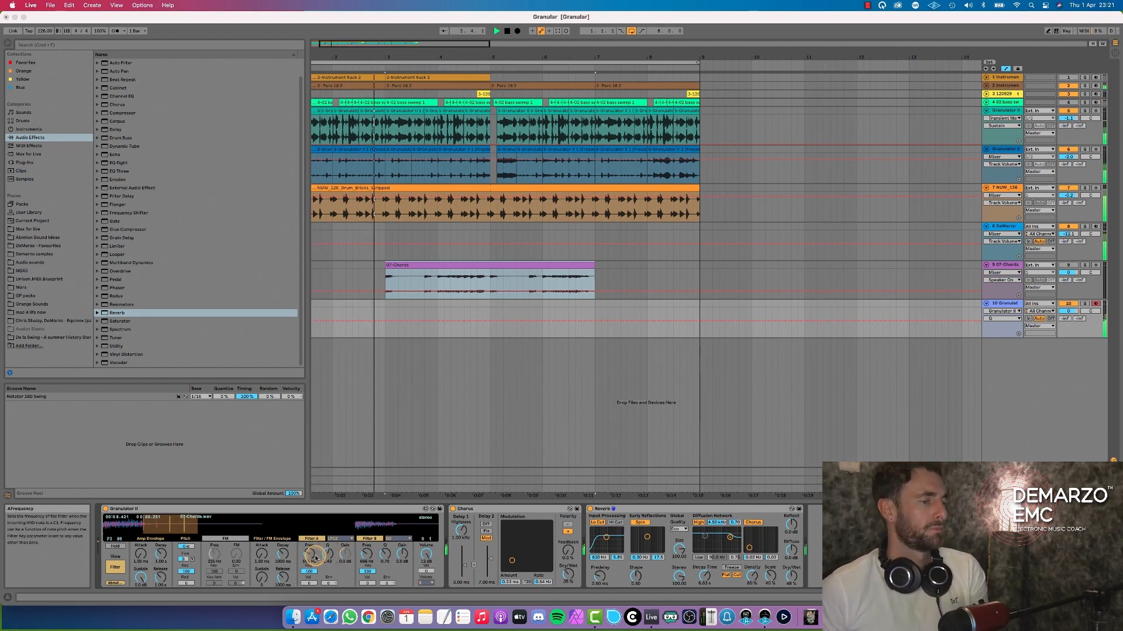
left_click(311, 561)
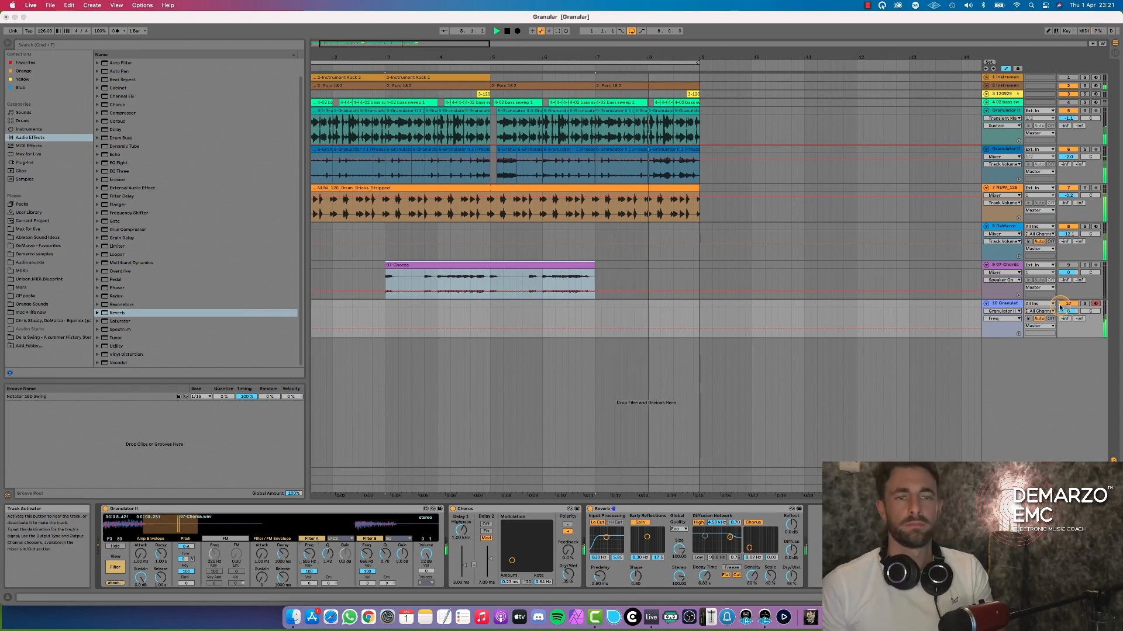
Set Granulator II's grain rate to about 1.3 Hz and solo its track to check the grain and filter settings.
left_click(111, 566)
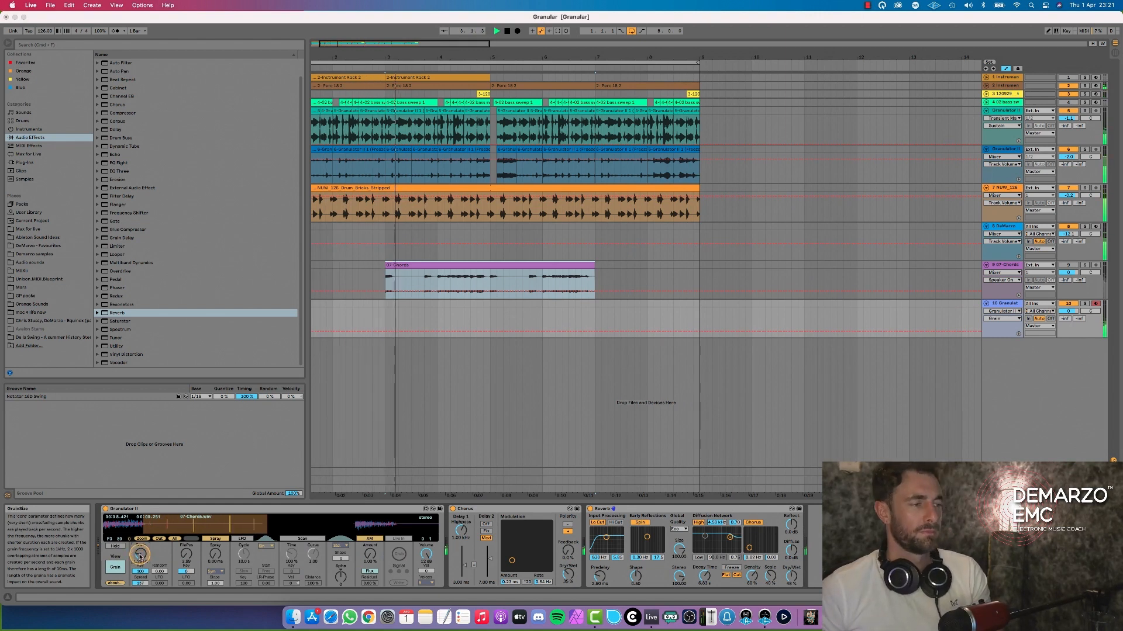
left_click(1085, 304)
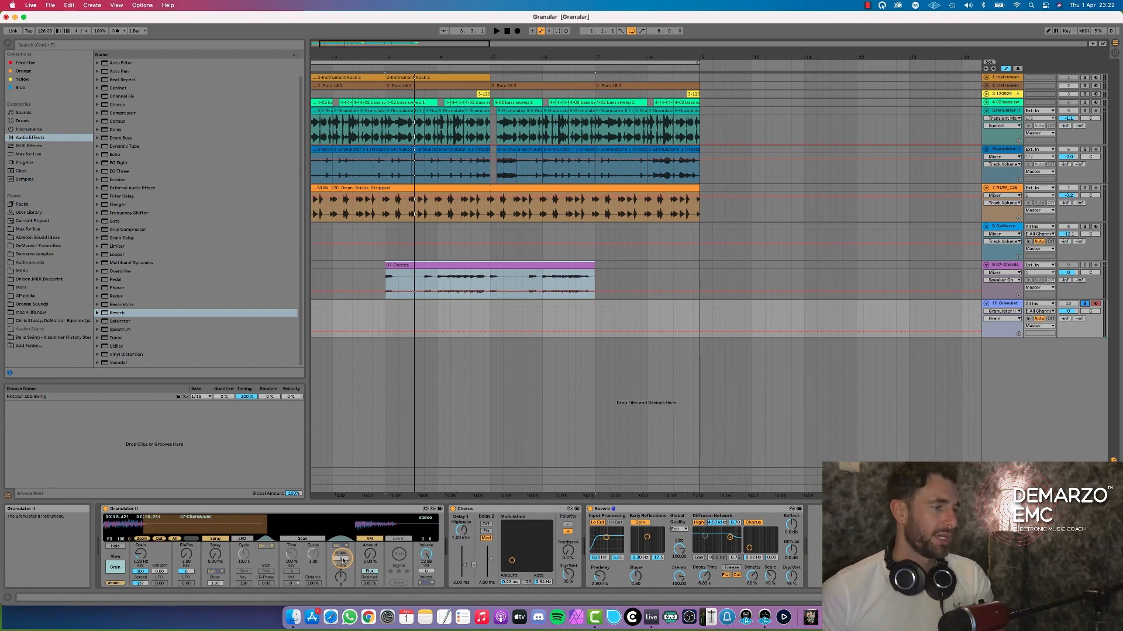
left_click(108, 570)
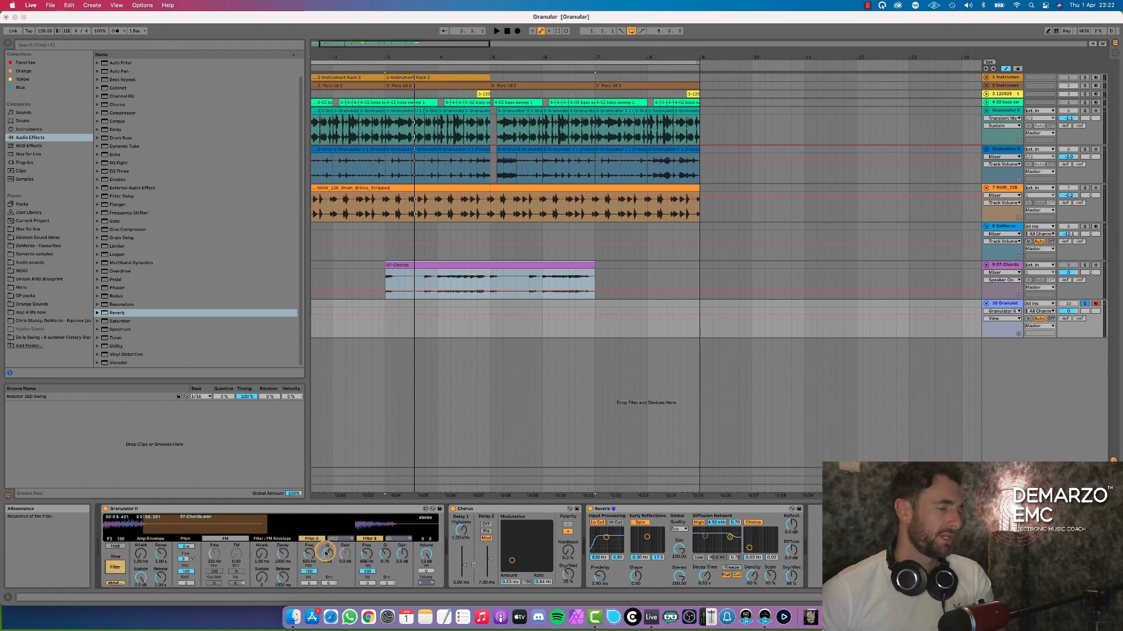
left_click(115, 567)
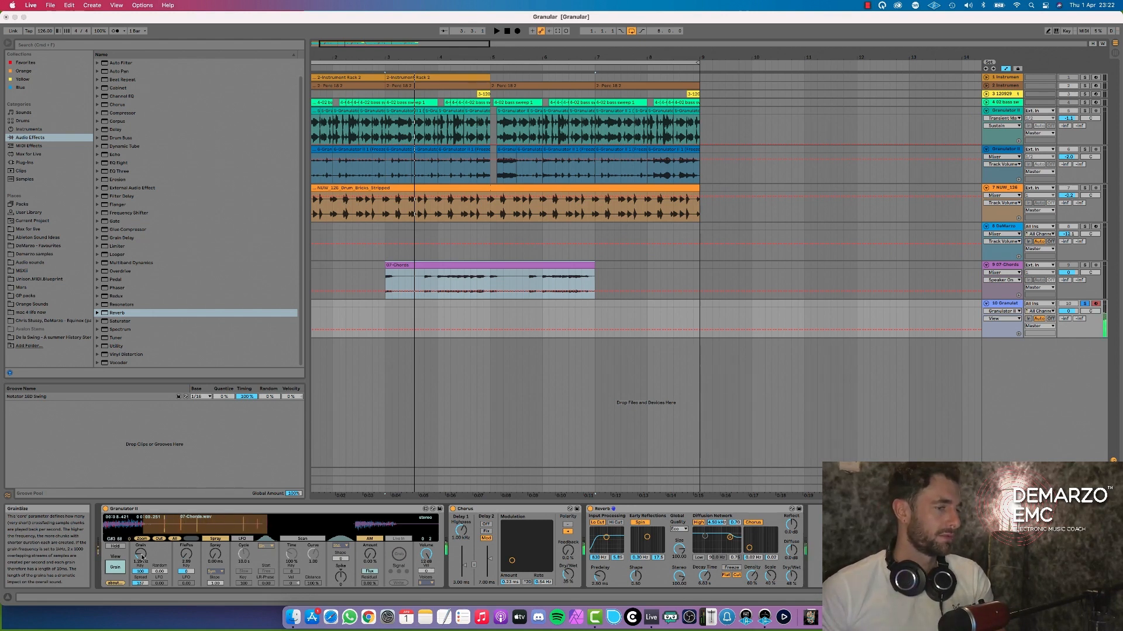
Bypass the Chorus and Reverb on the Granulator II chord track and re-enable both to compare the sound with and without them.
left_click(453, 510)
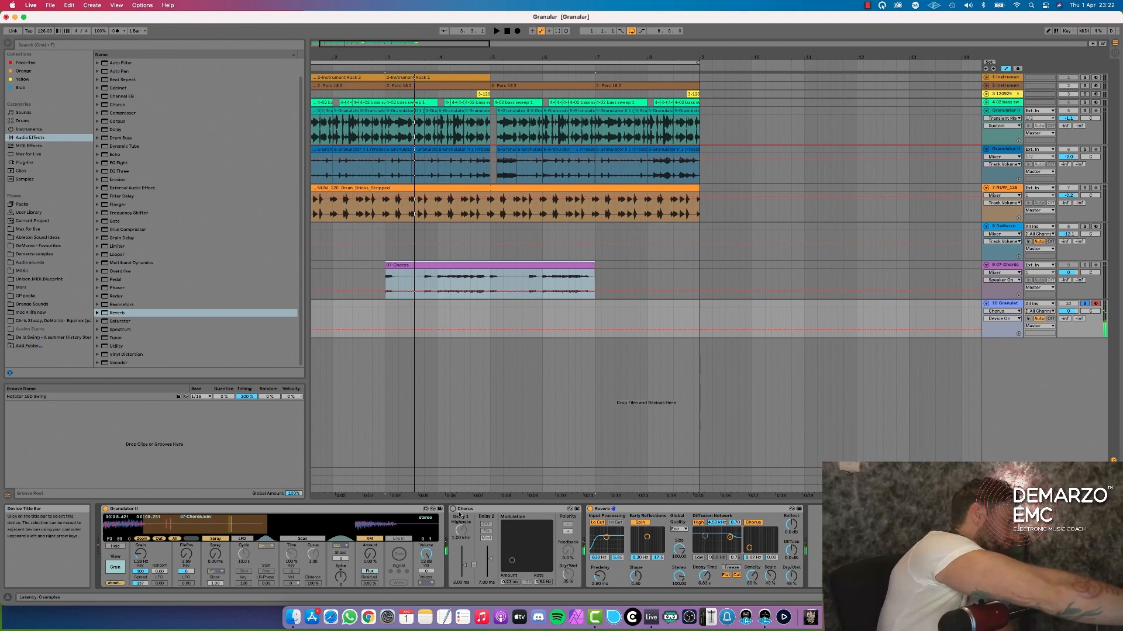
left_click(590, 508)
left_click(590, 509)
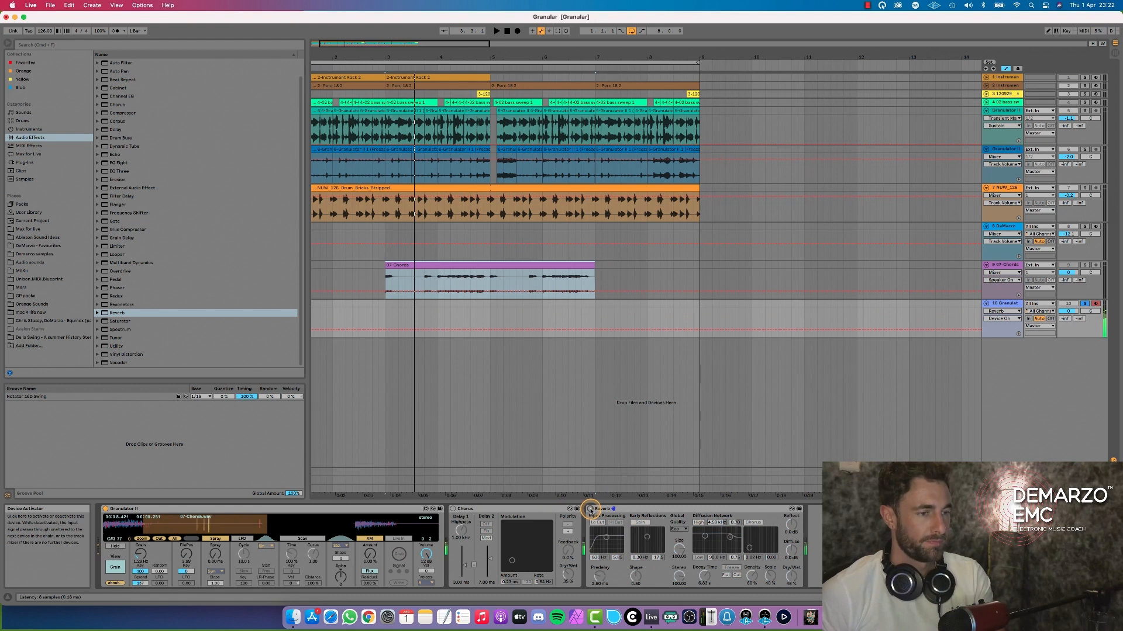
left_click(590, 509)
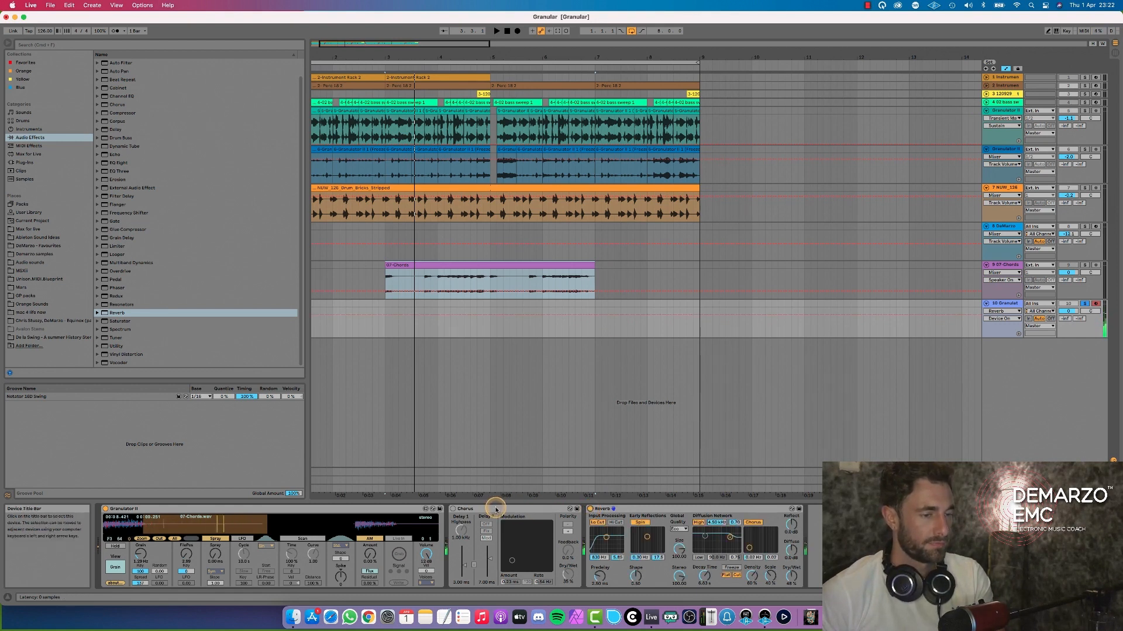
left_click(453, 509)
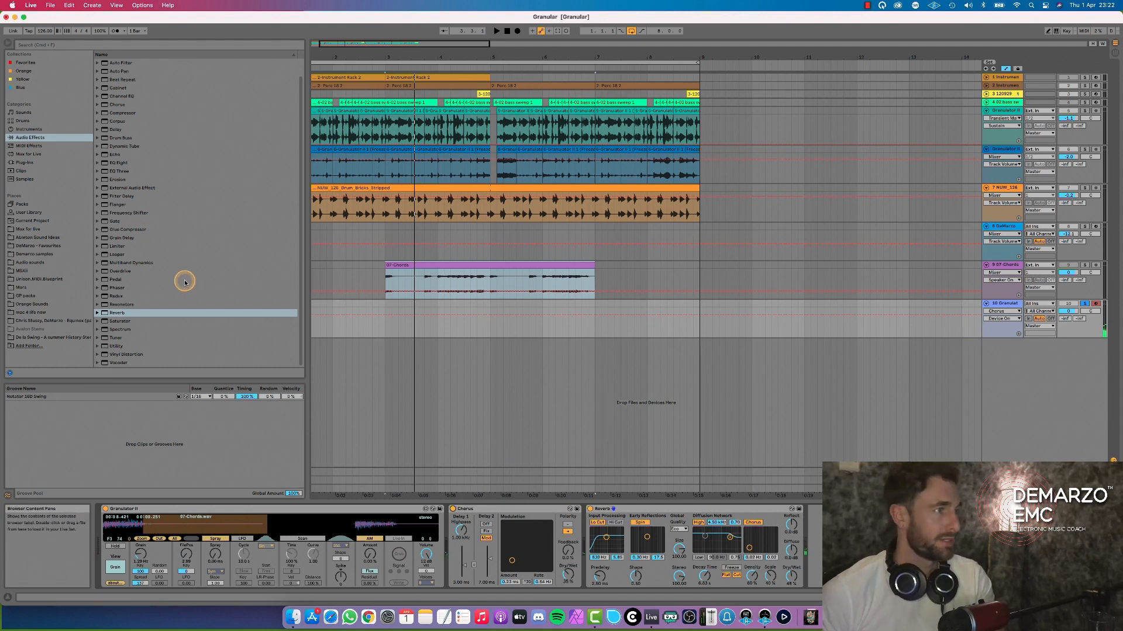
Add XLN Audio's RC-20 Retro Color after the Reverb on the chord track and reduce the Flux of its Noise module.
left_click(38, 162)
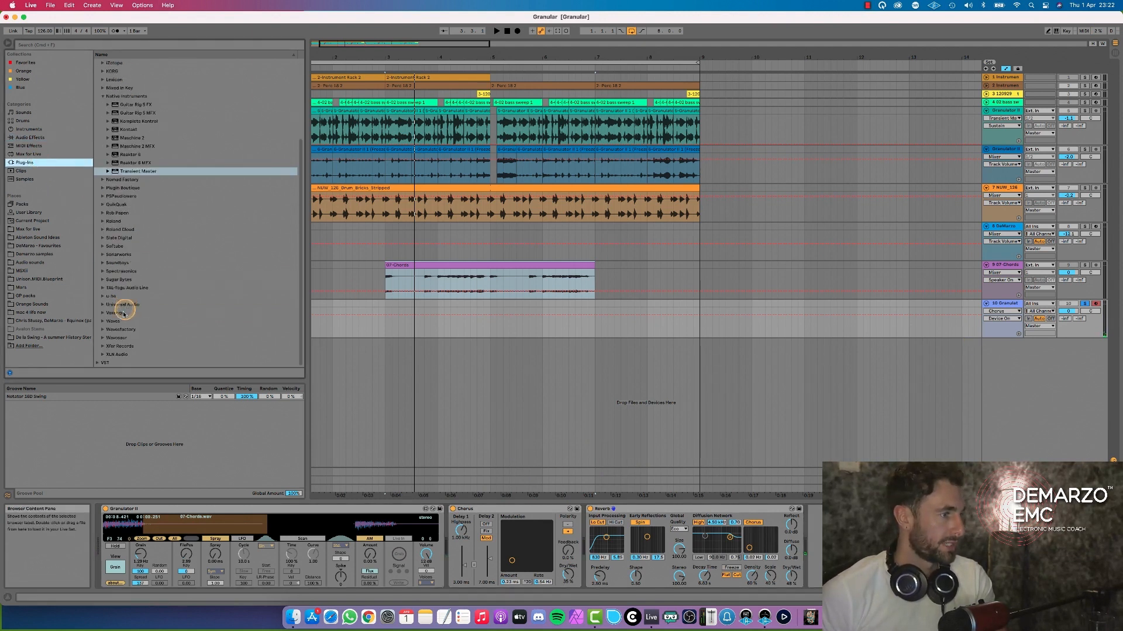
left_click(102, 353)
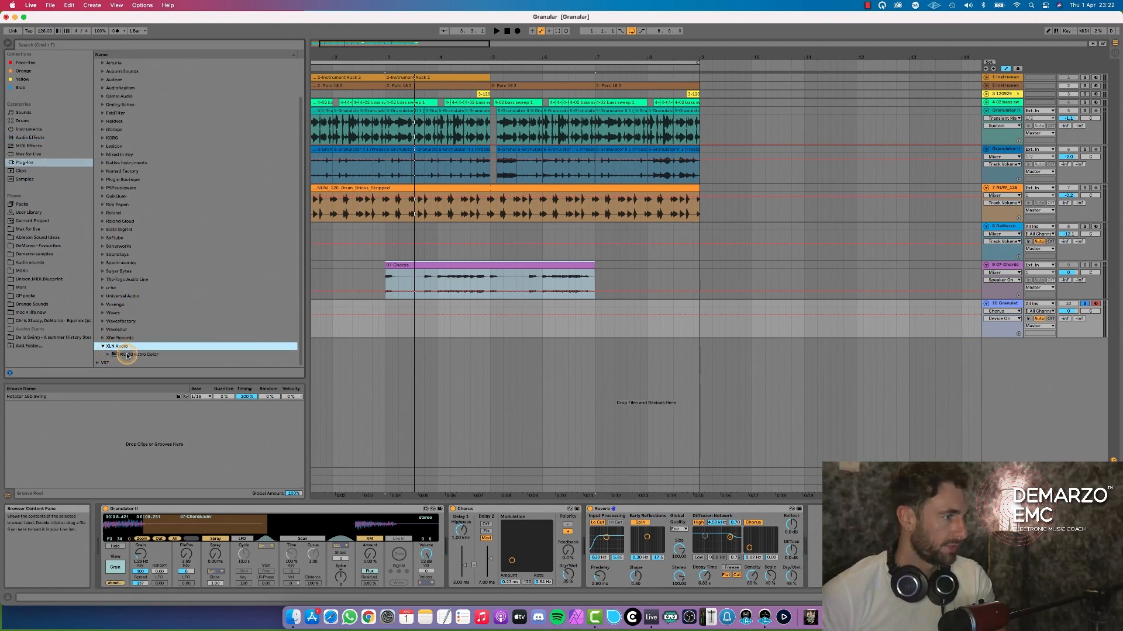
left_click(127, 355)
left_click_drag(127, 355, 830, 546)
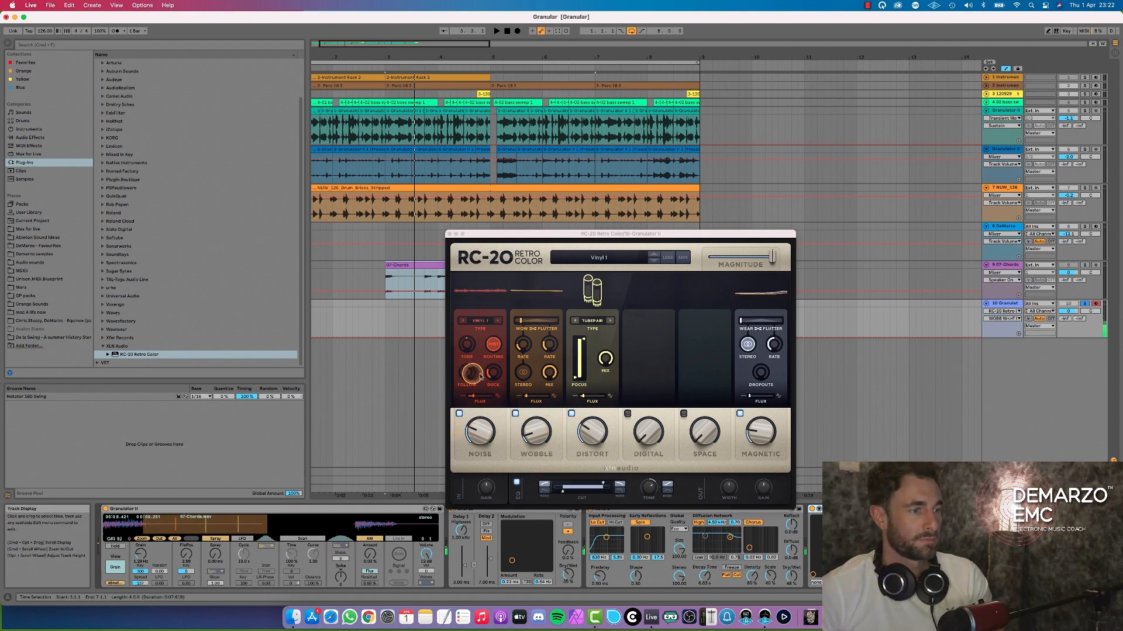
left_click_drag(475, 395, 430, 393)
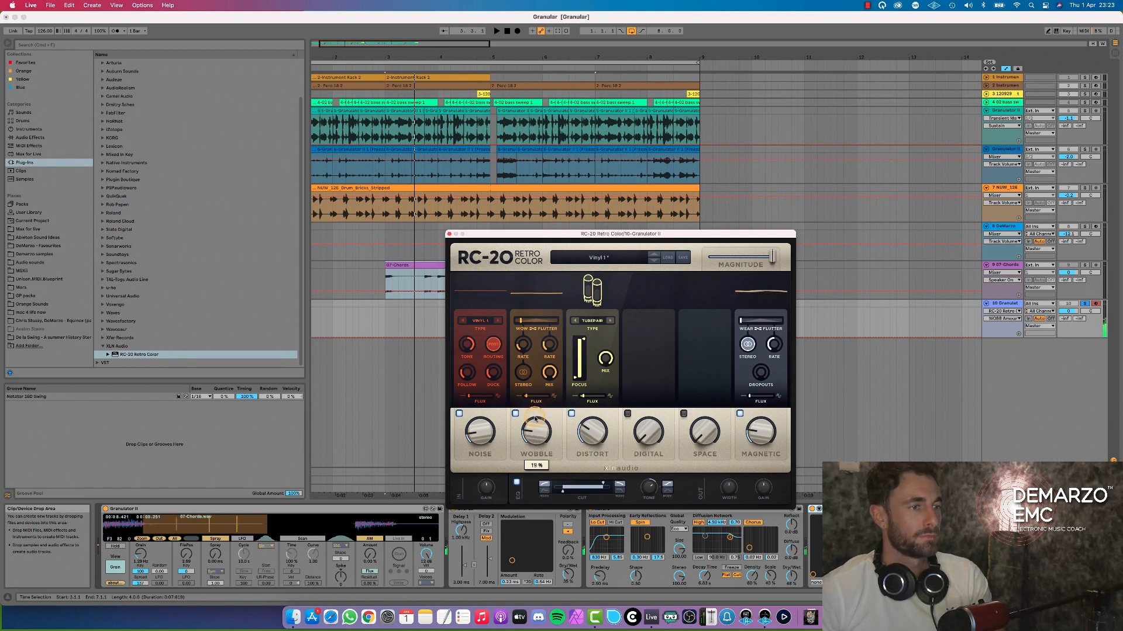
Unsolo the Granulator II chord track, record a MIDI part on it during playback of the arrangement, and close the RC-20 window.
left_click(1085, 304)
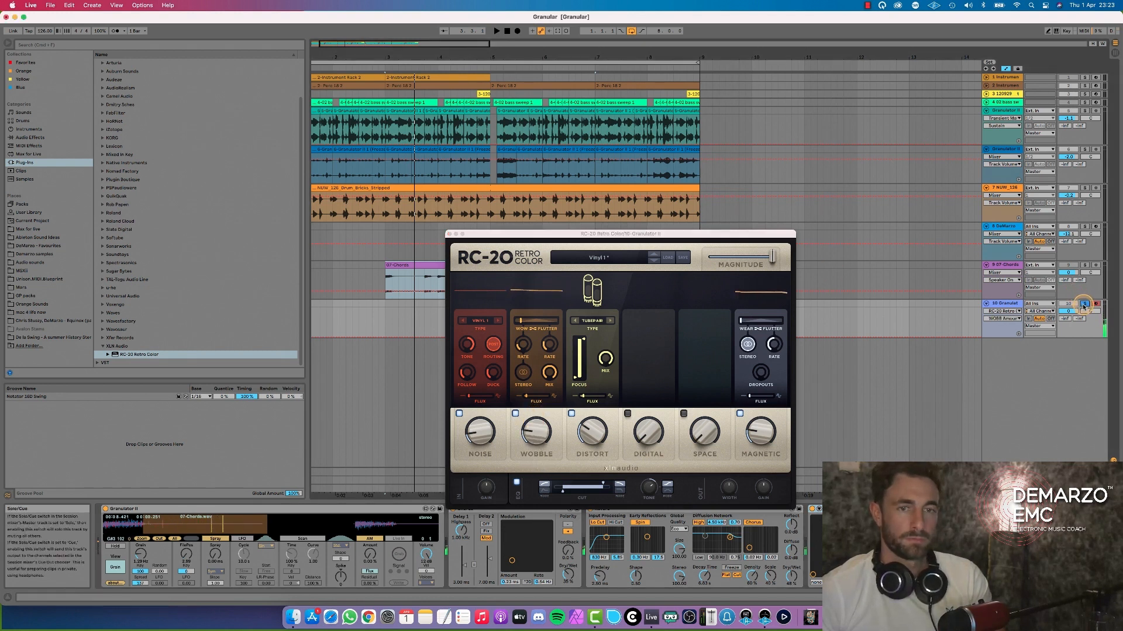
key("space")
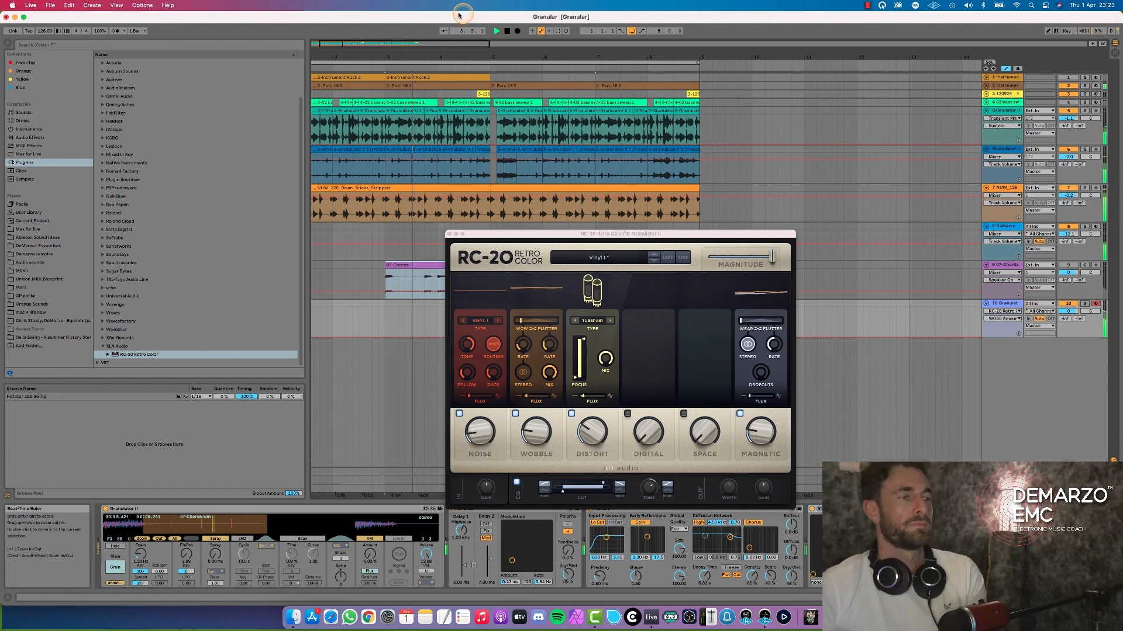
left_click(518, 33)
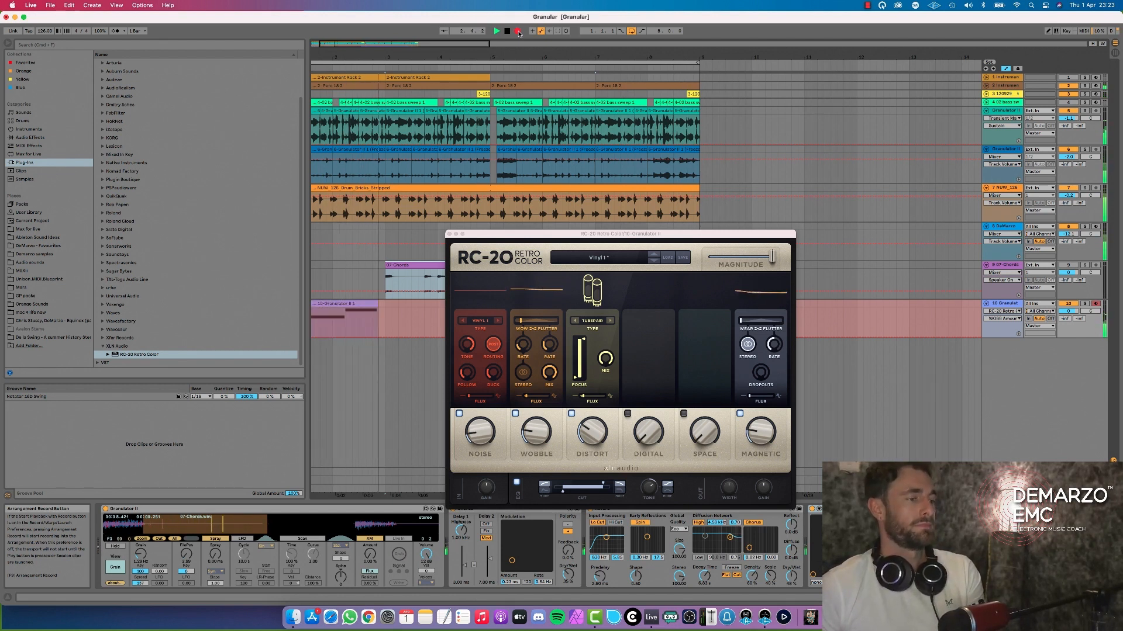
left_click(518, 32)
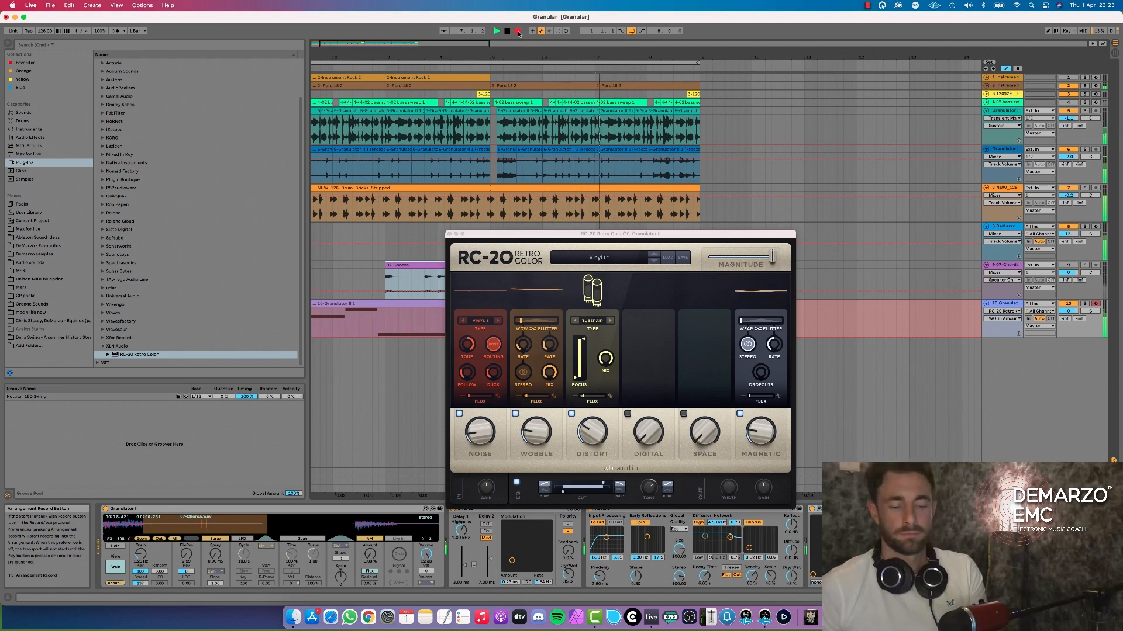
left_click(518, 33)
key("space")
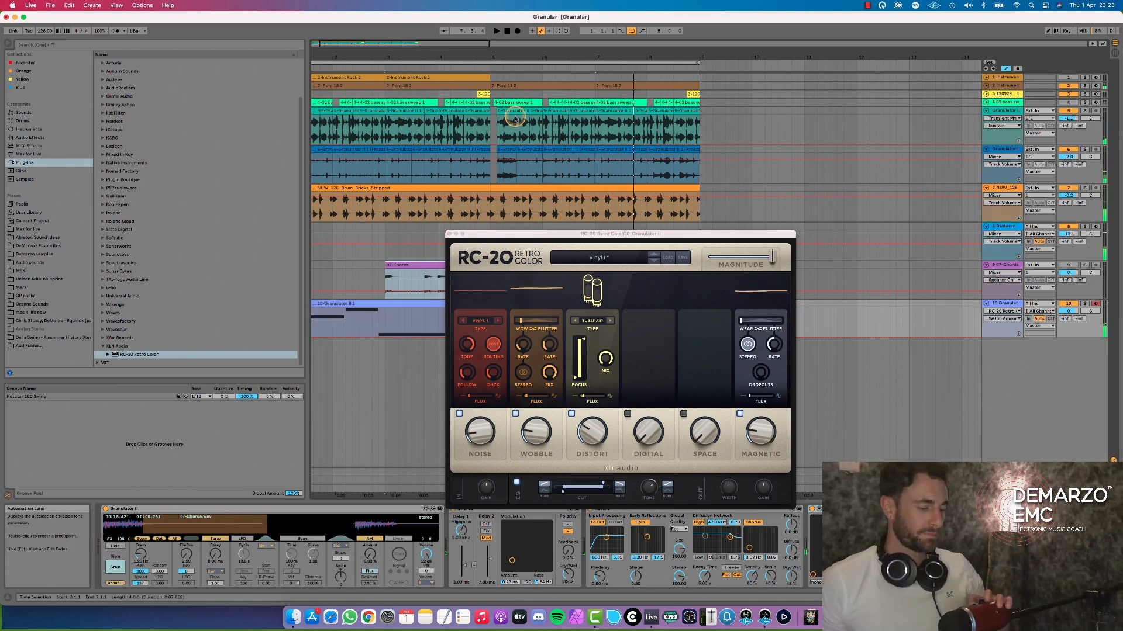
left_click(448, 234)
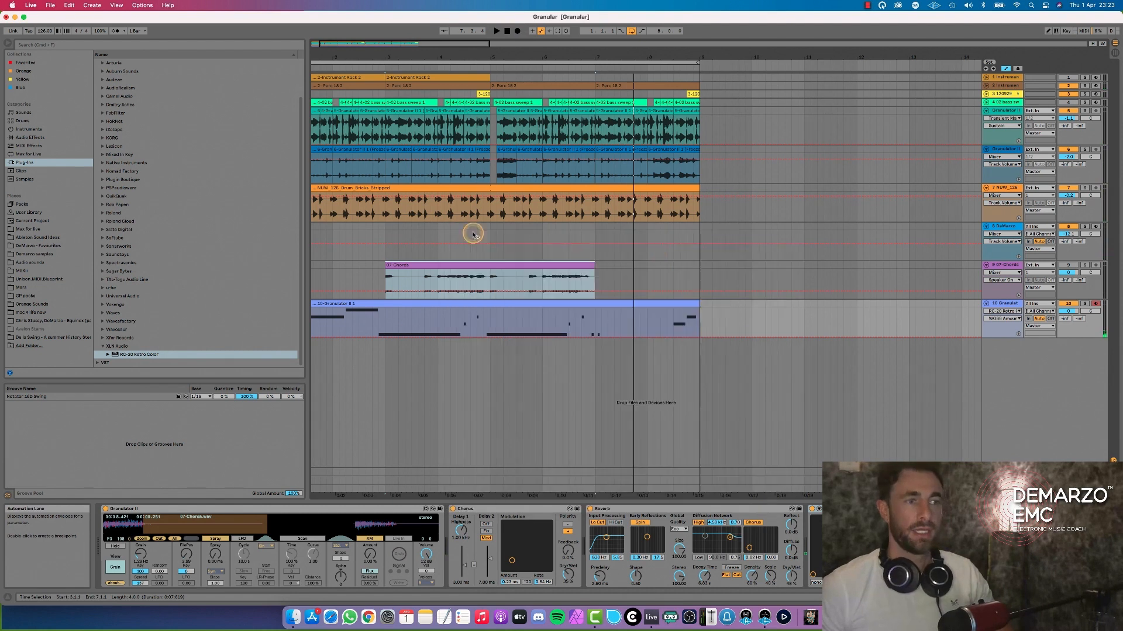
left_click(869, 6)
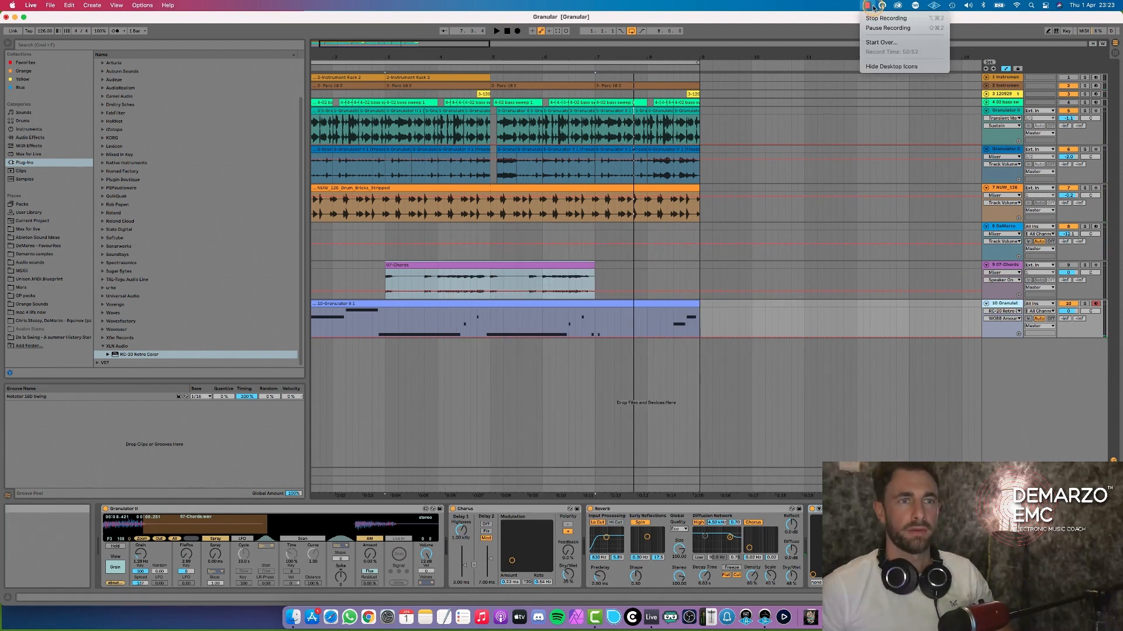
left_click(871, 7)
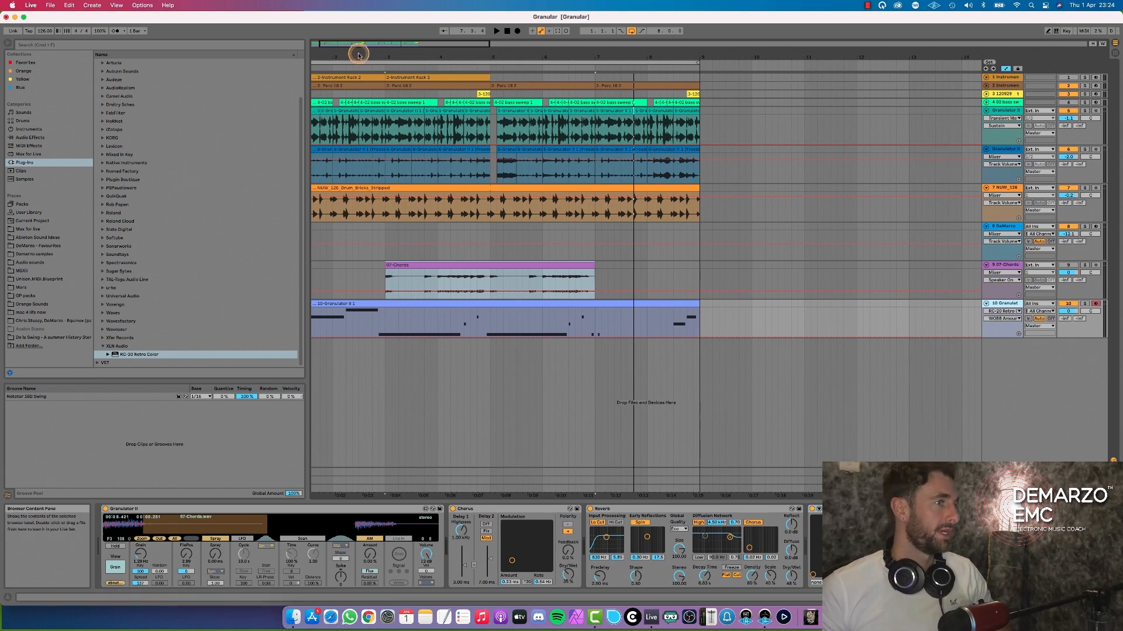
Show the effect chain of the teal Granulator II audio track and dismiss the Max for Live console window.
left_click(1016, 111)
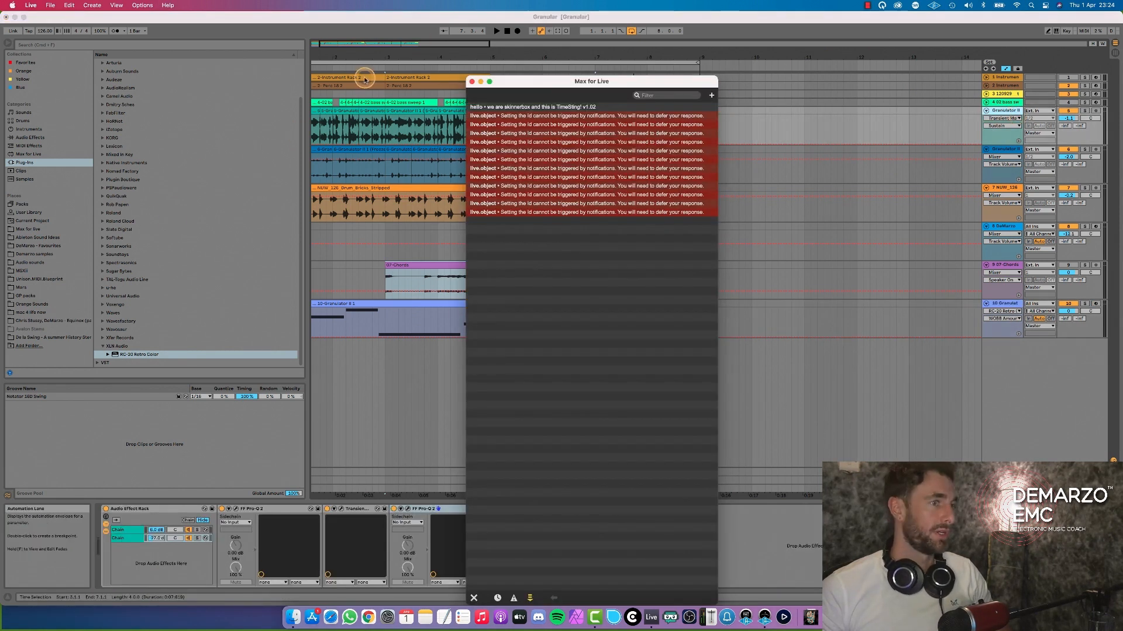
left_click(472, 82)
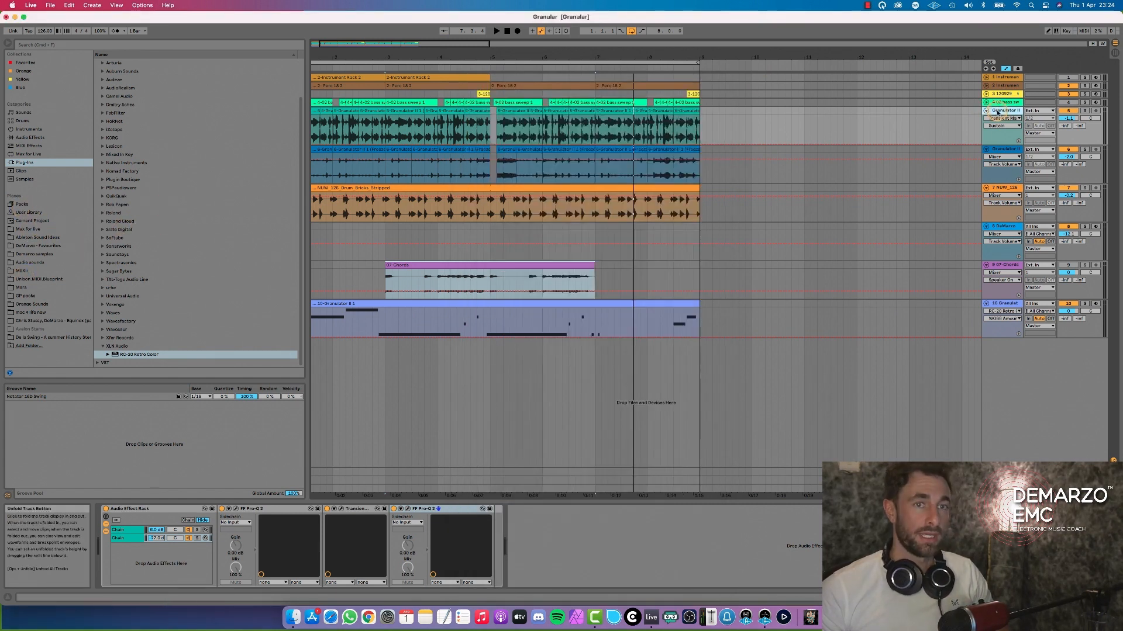
left_click_drag(66, 222, 996, 113)
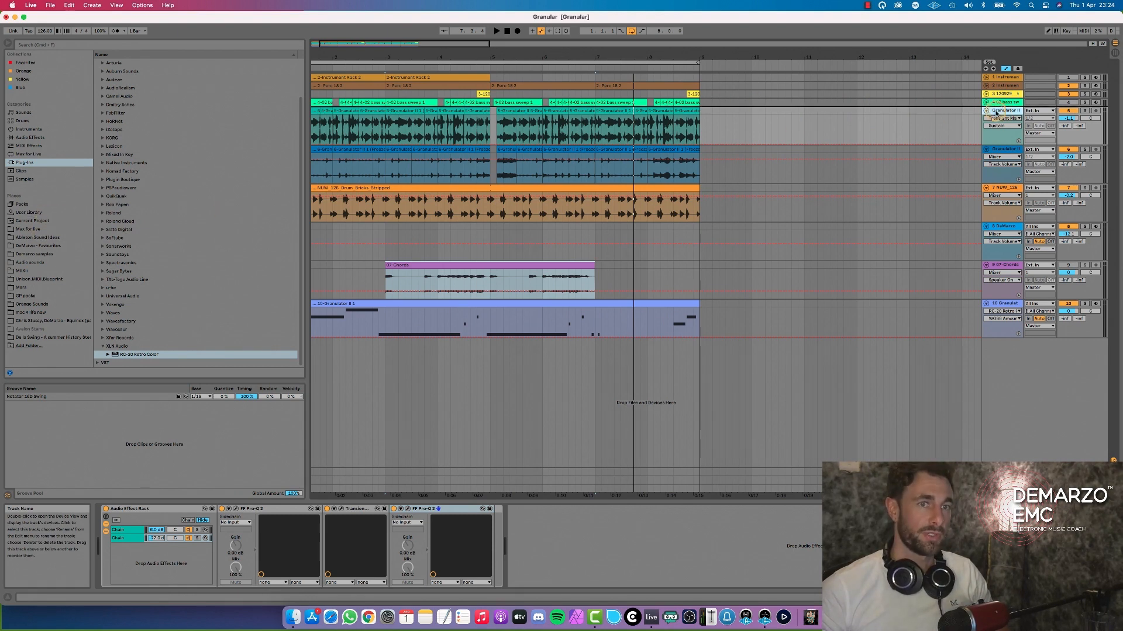
left_click(316, 135)
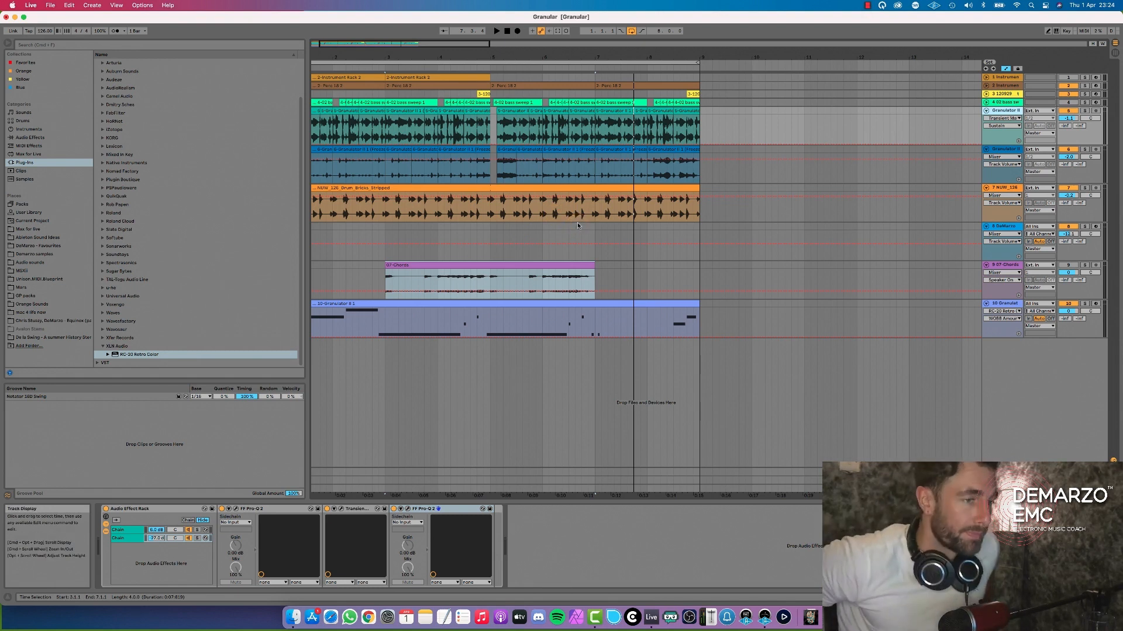
left_click(868, 6)
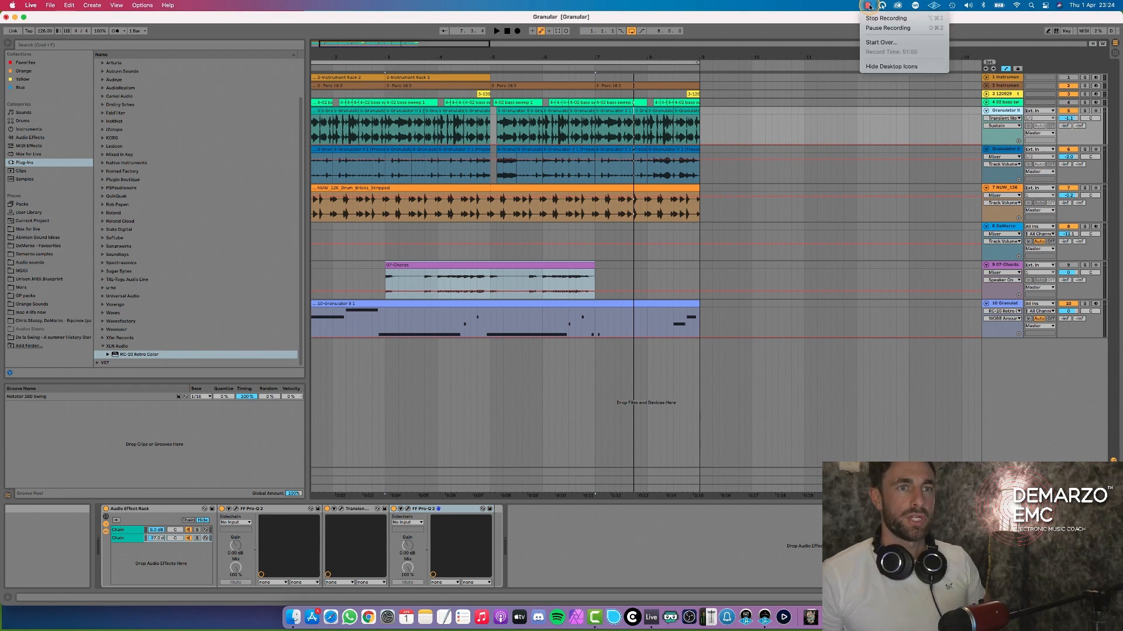